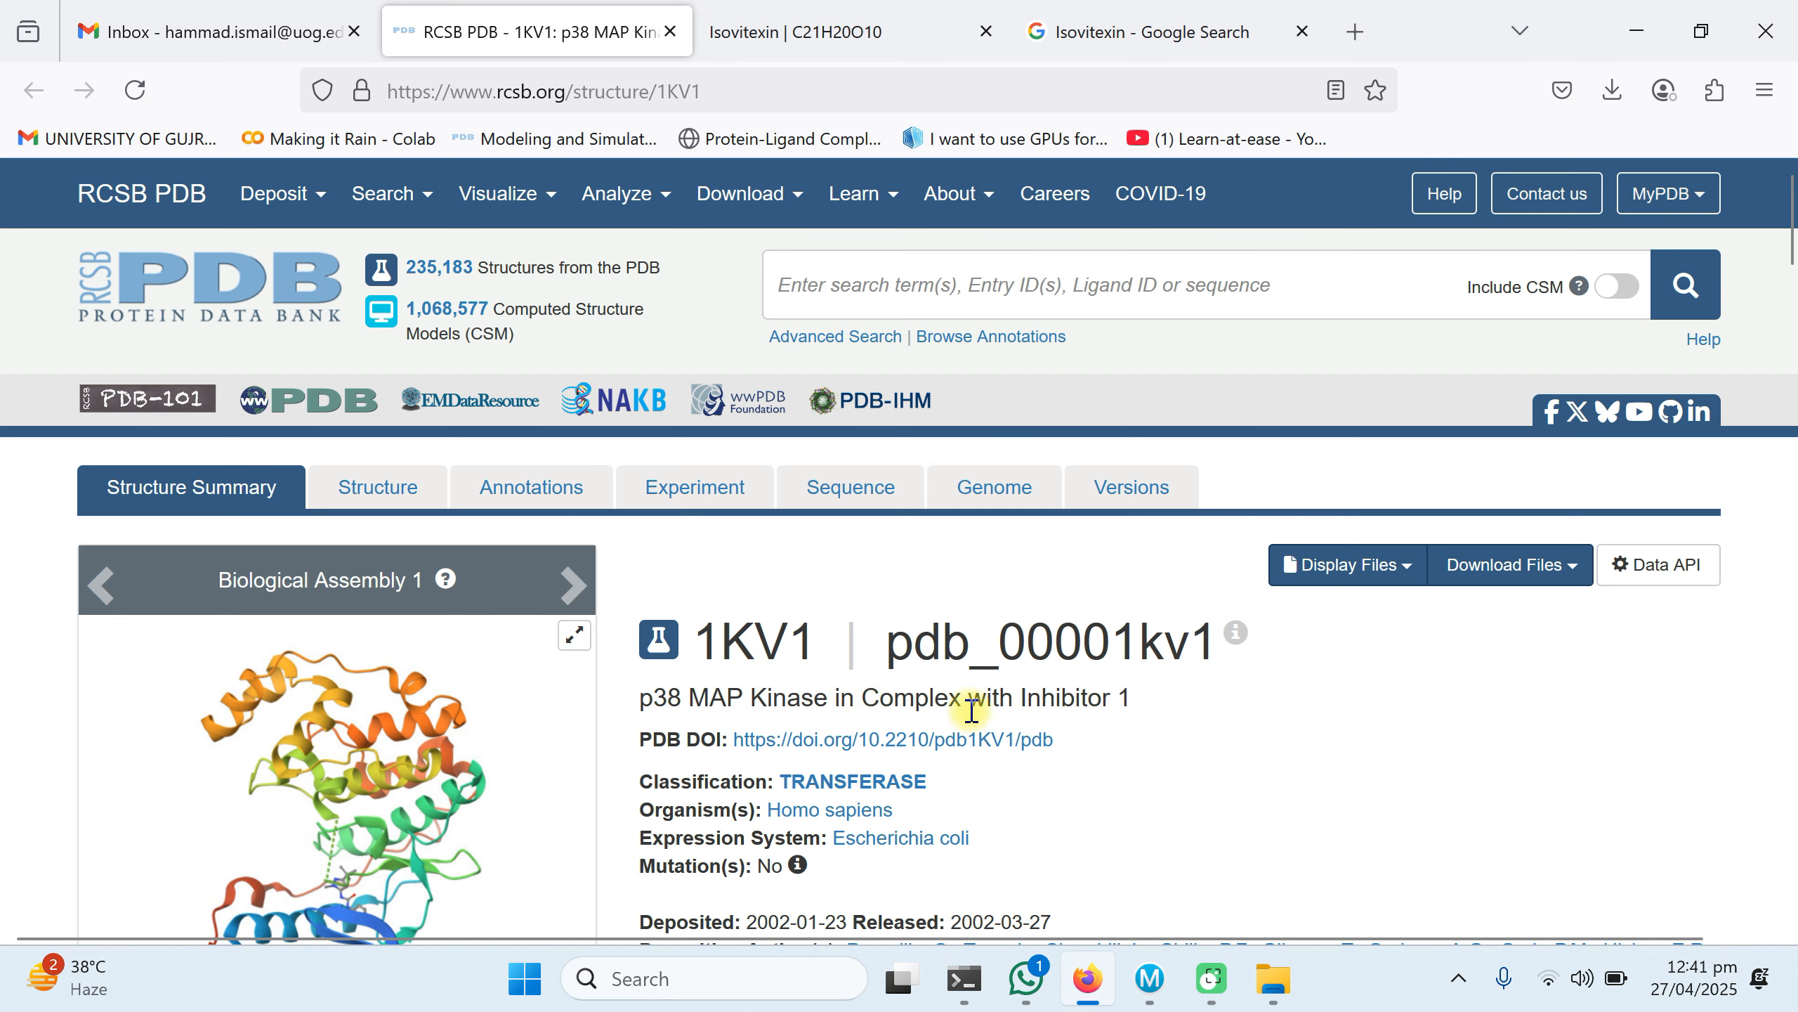
Download the 1KV1 structure in Legacy PDB Format.
scroll(418, 736, down, 2)
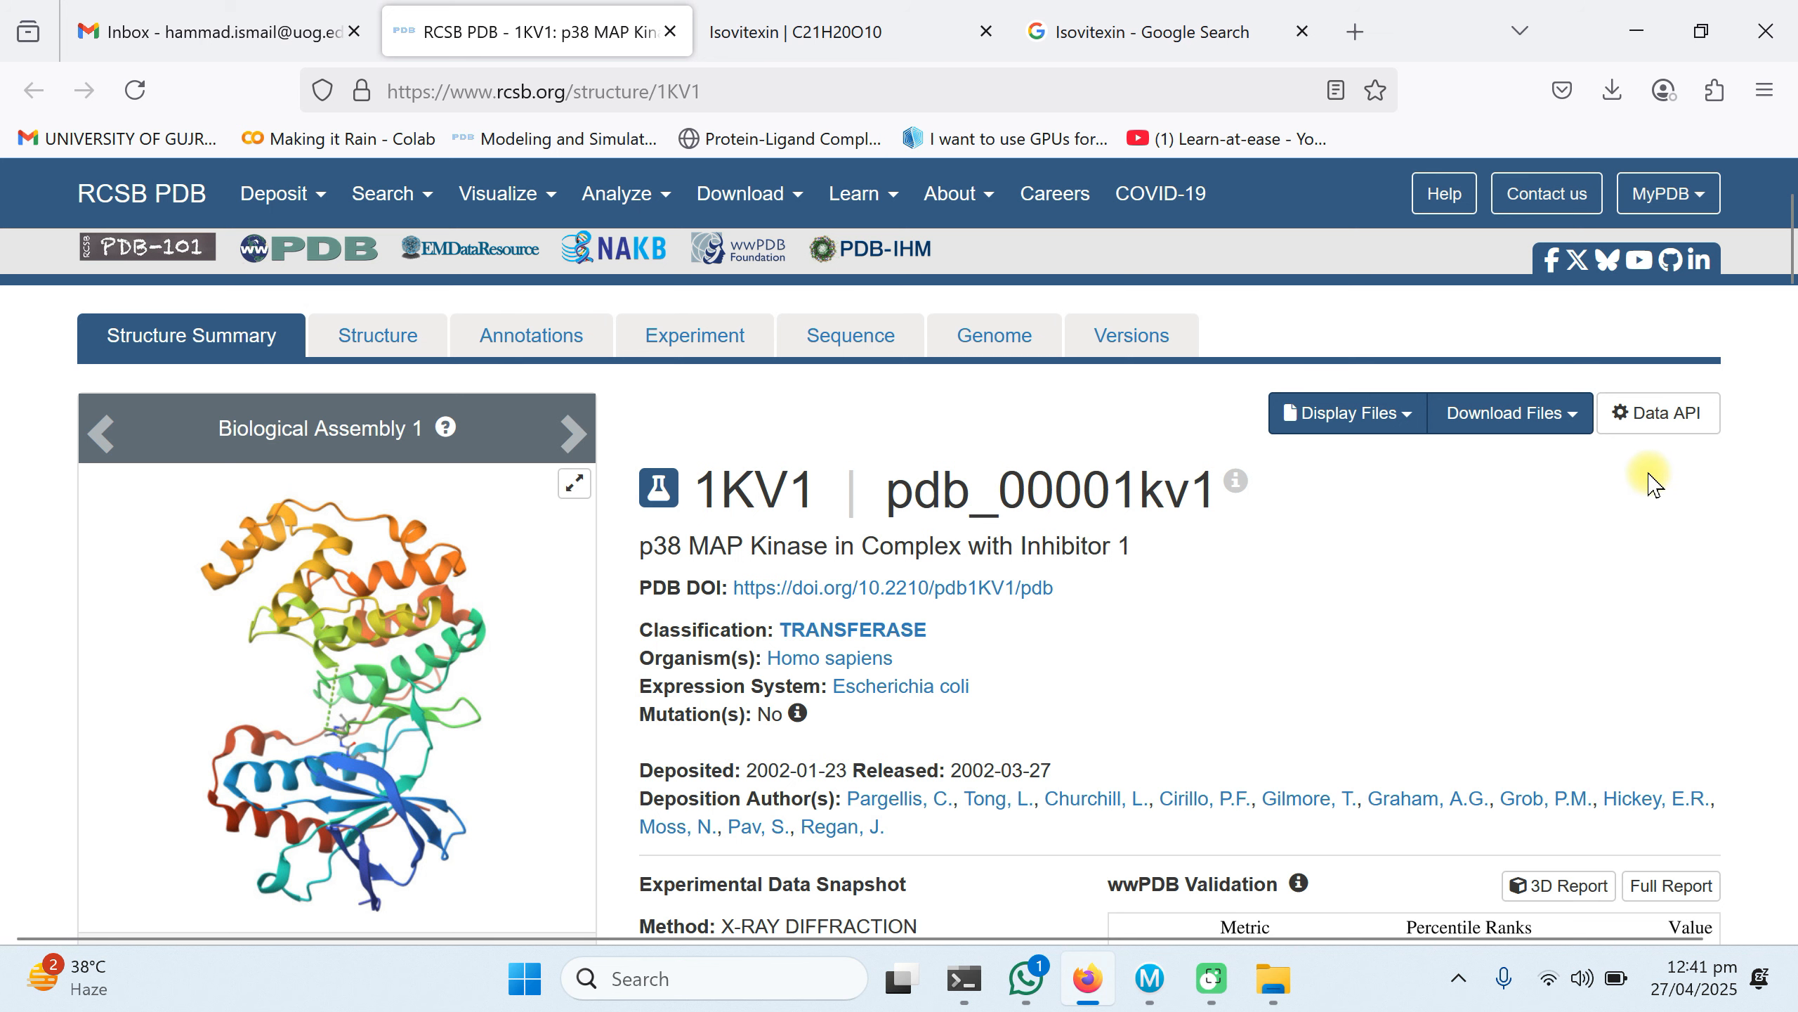
click(1557, 425)
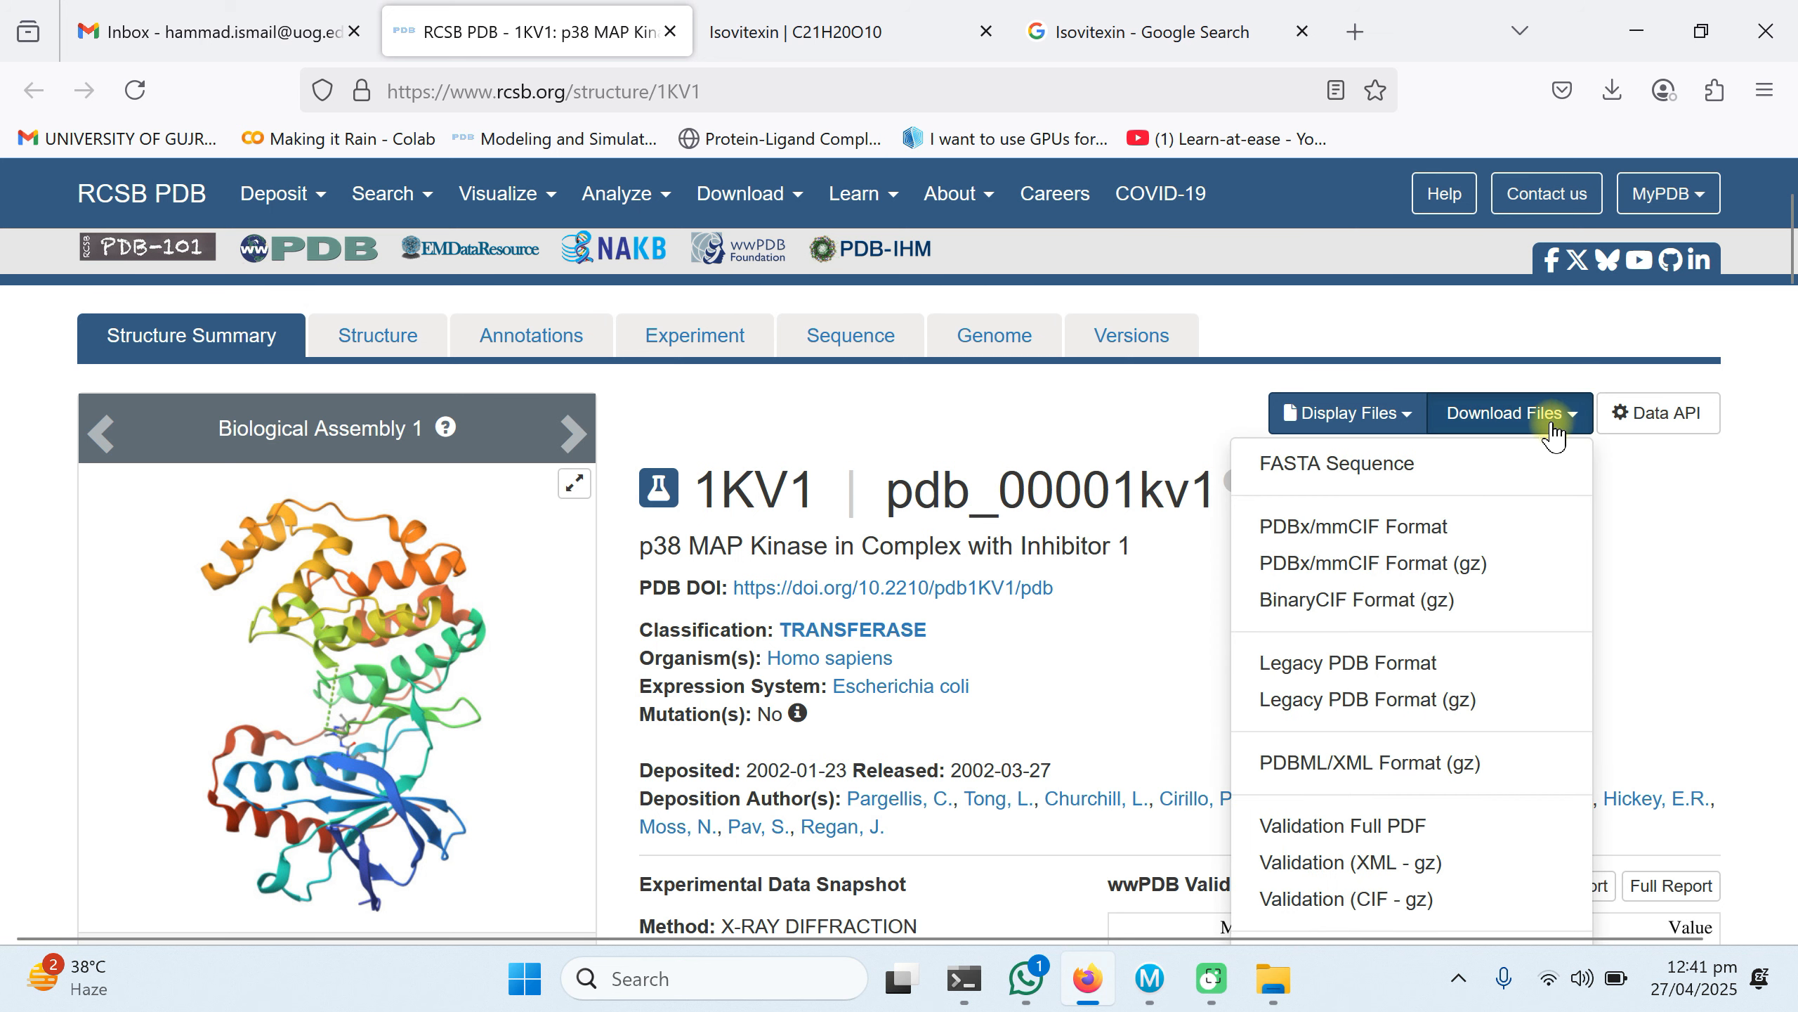
click(1389, 673)
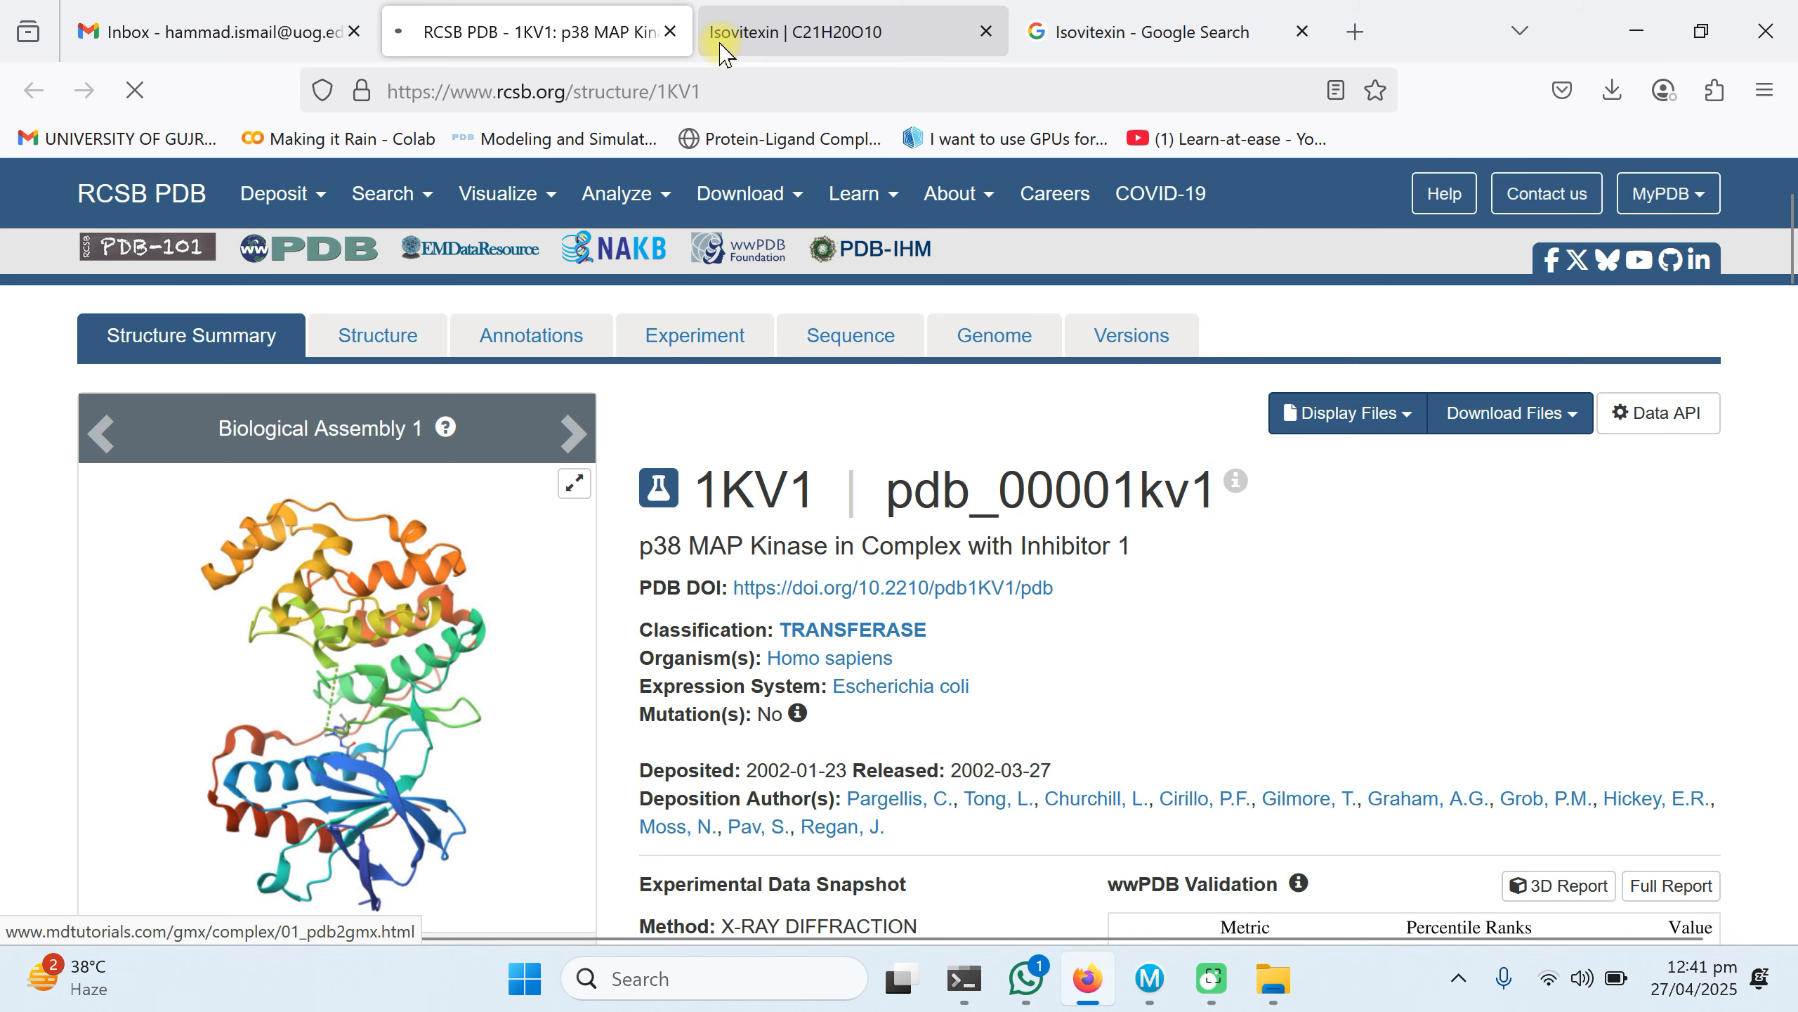
Download the isovitexin structure as a .mol file from its ChemSpider record.
click(821, 31)
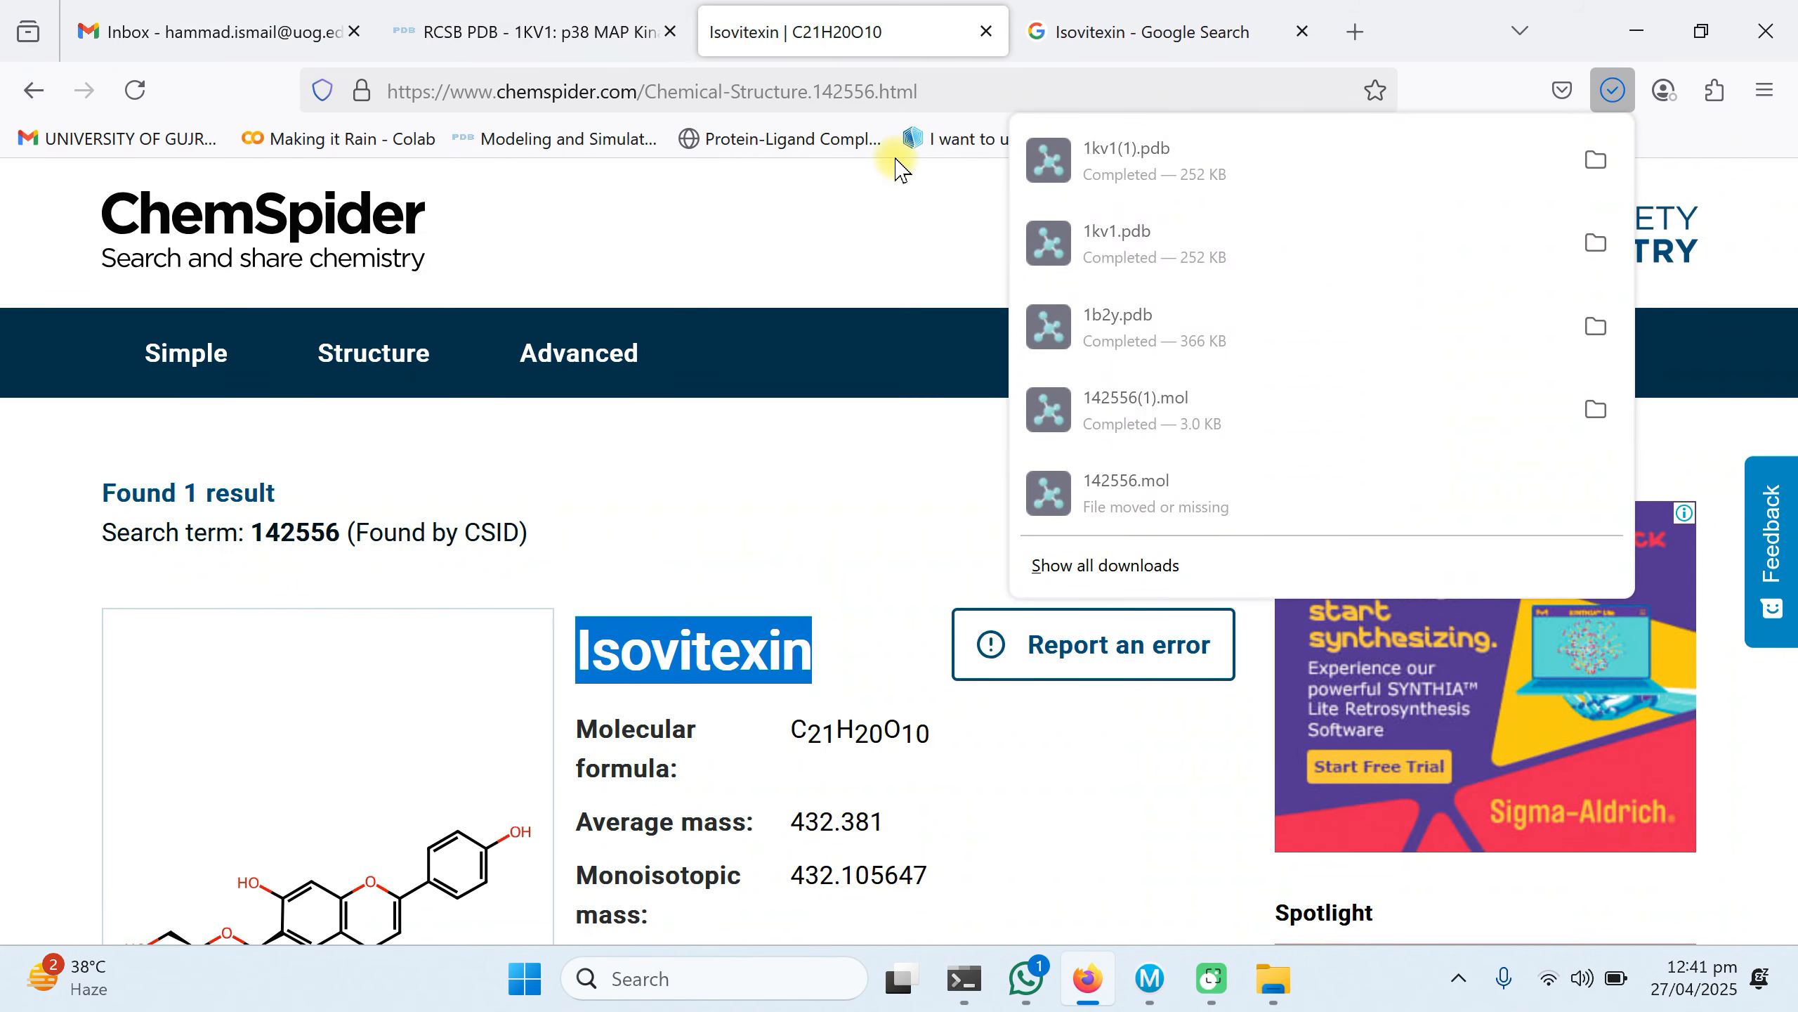
click(744, 542)
scroll(654, 626, down, 2)
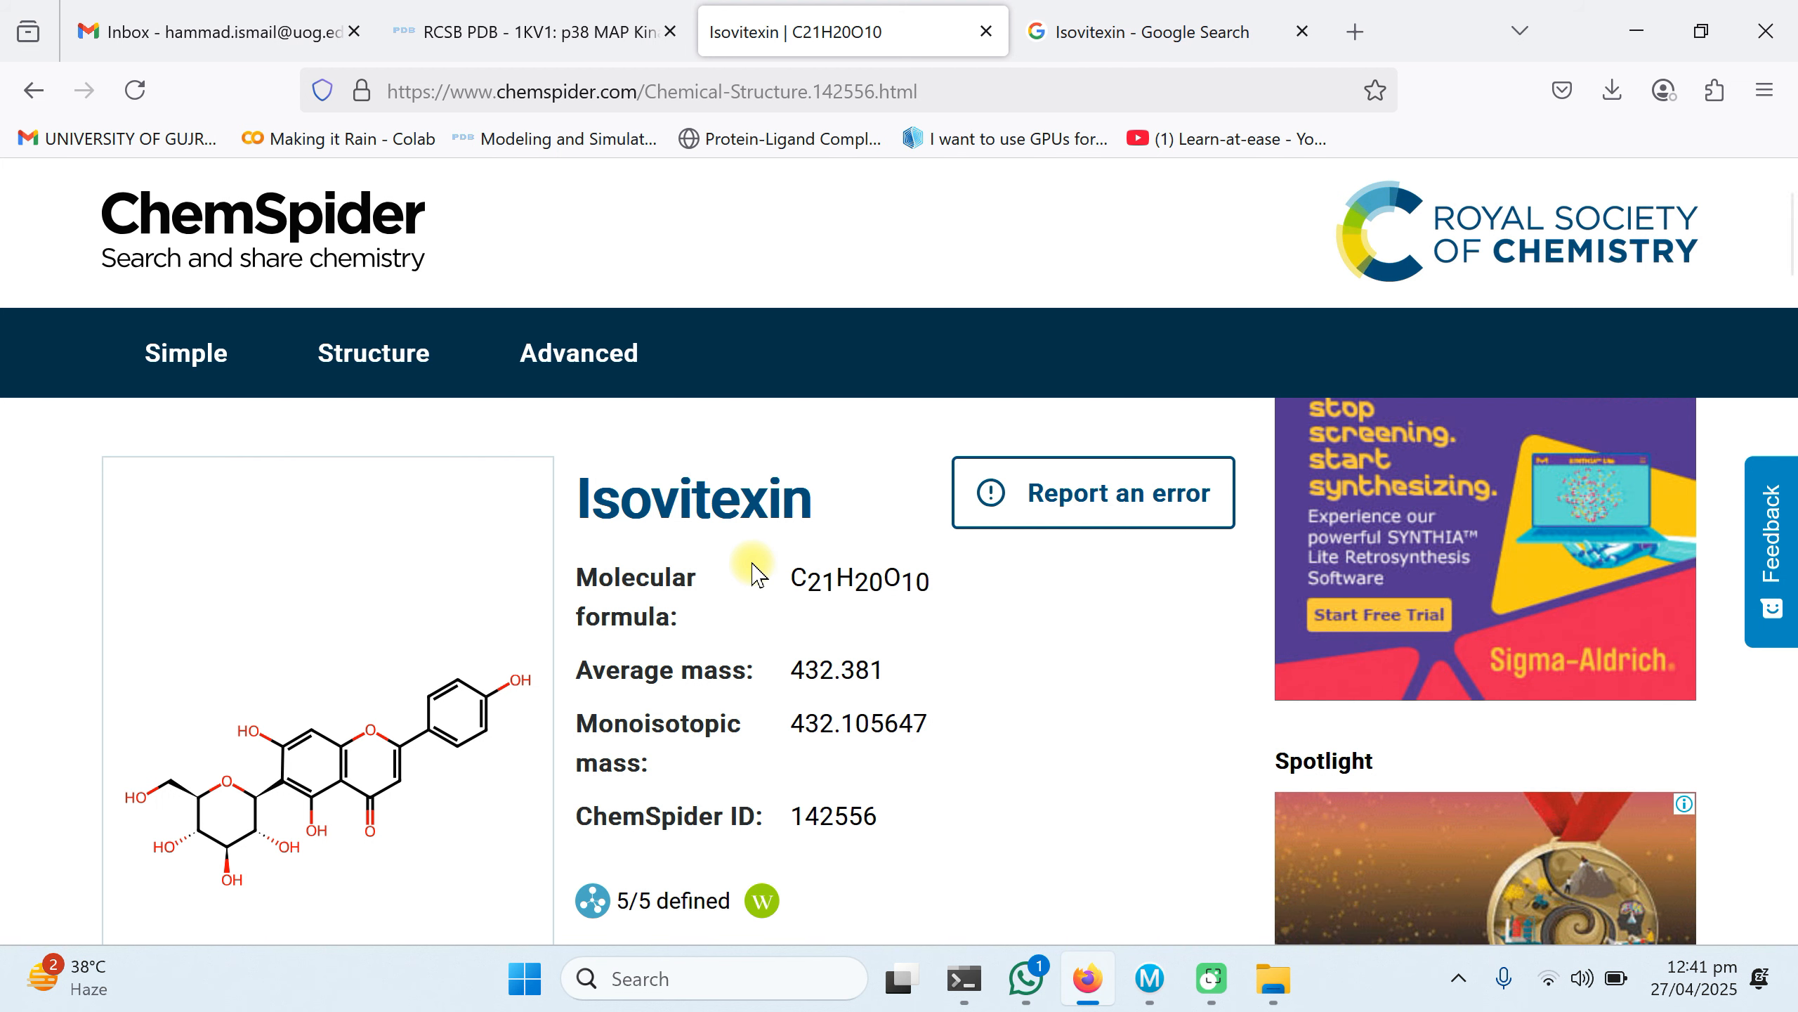
scroll(758, 572, down, 4)
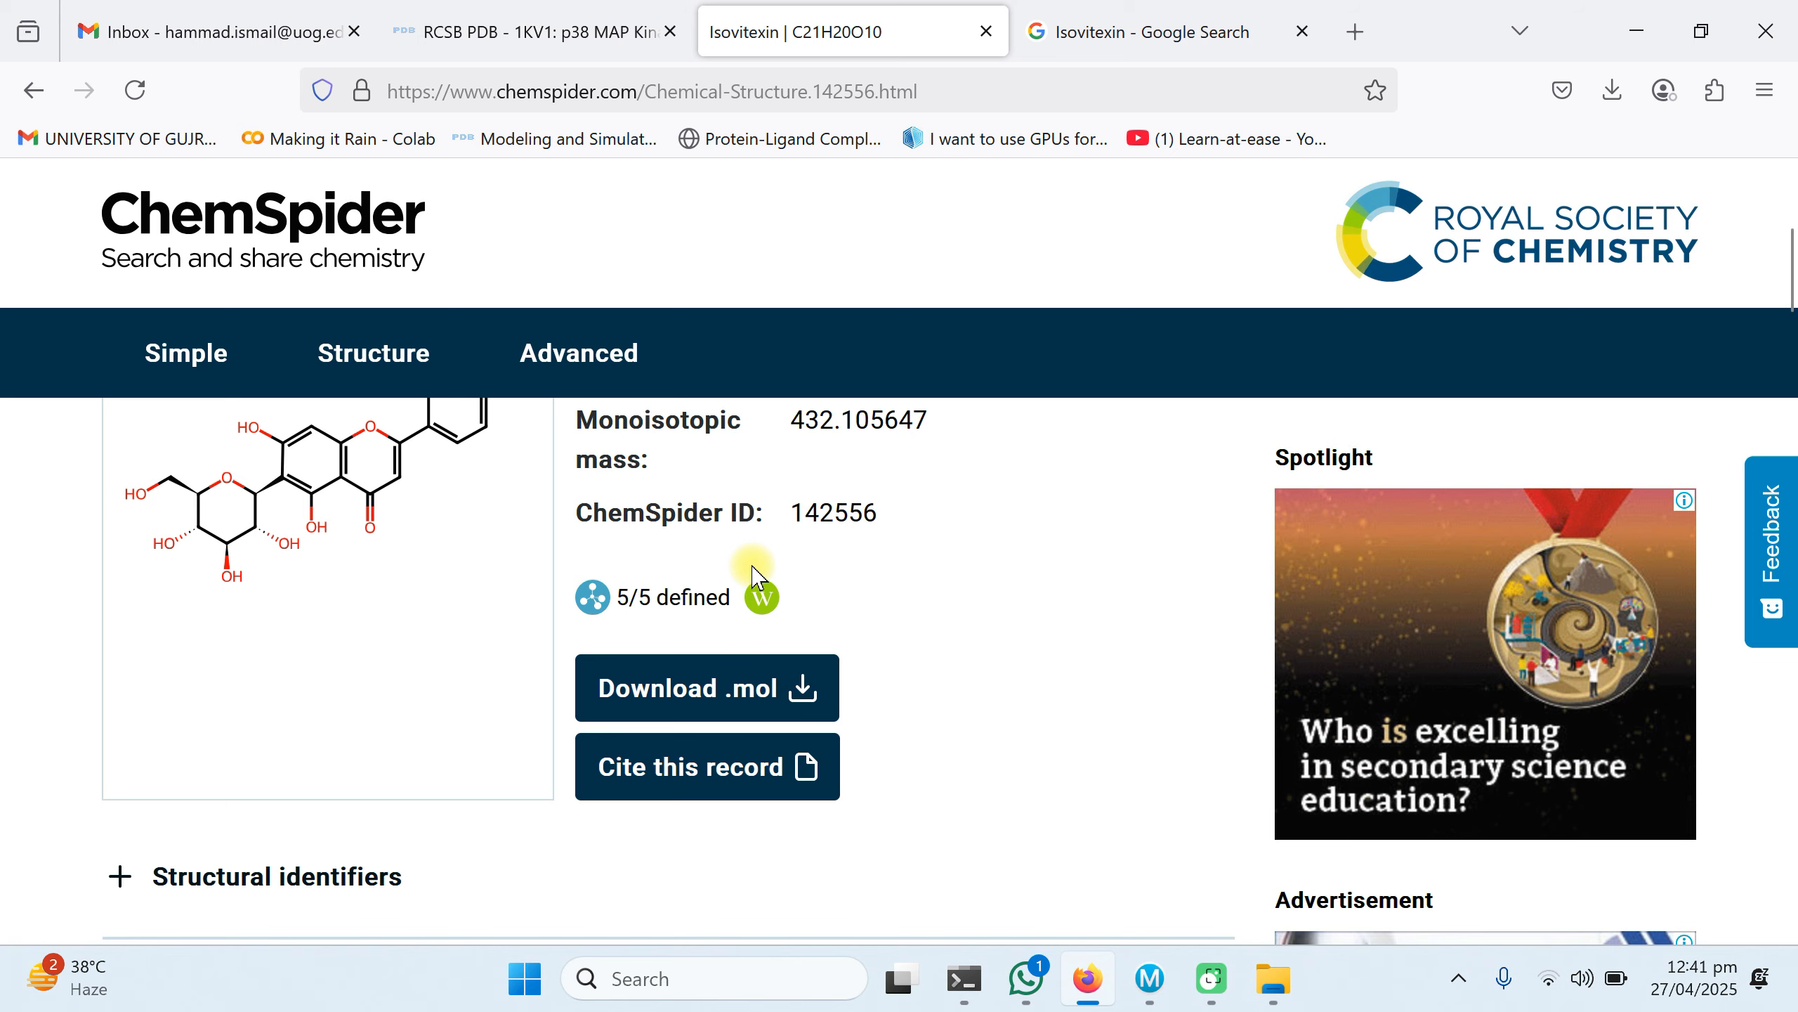
scroll(758, 573, up, 2)
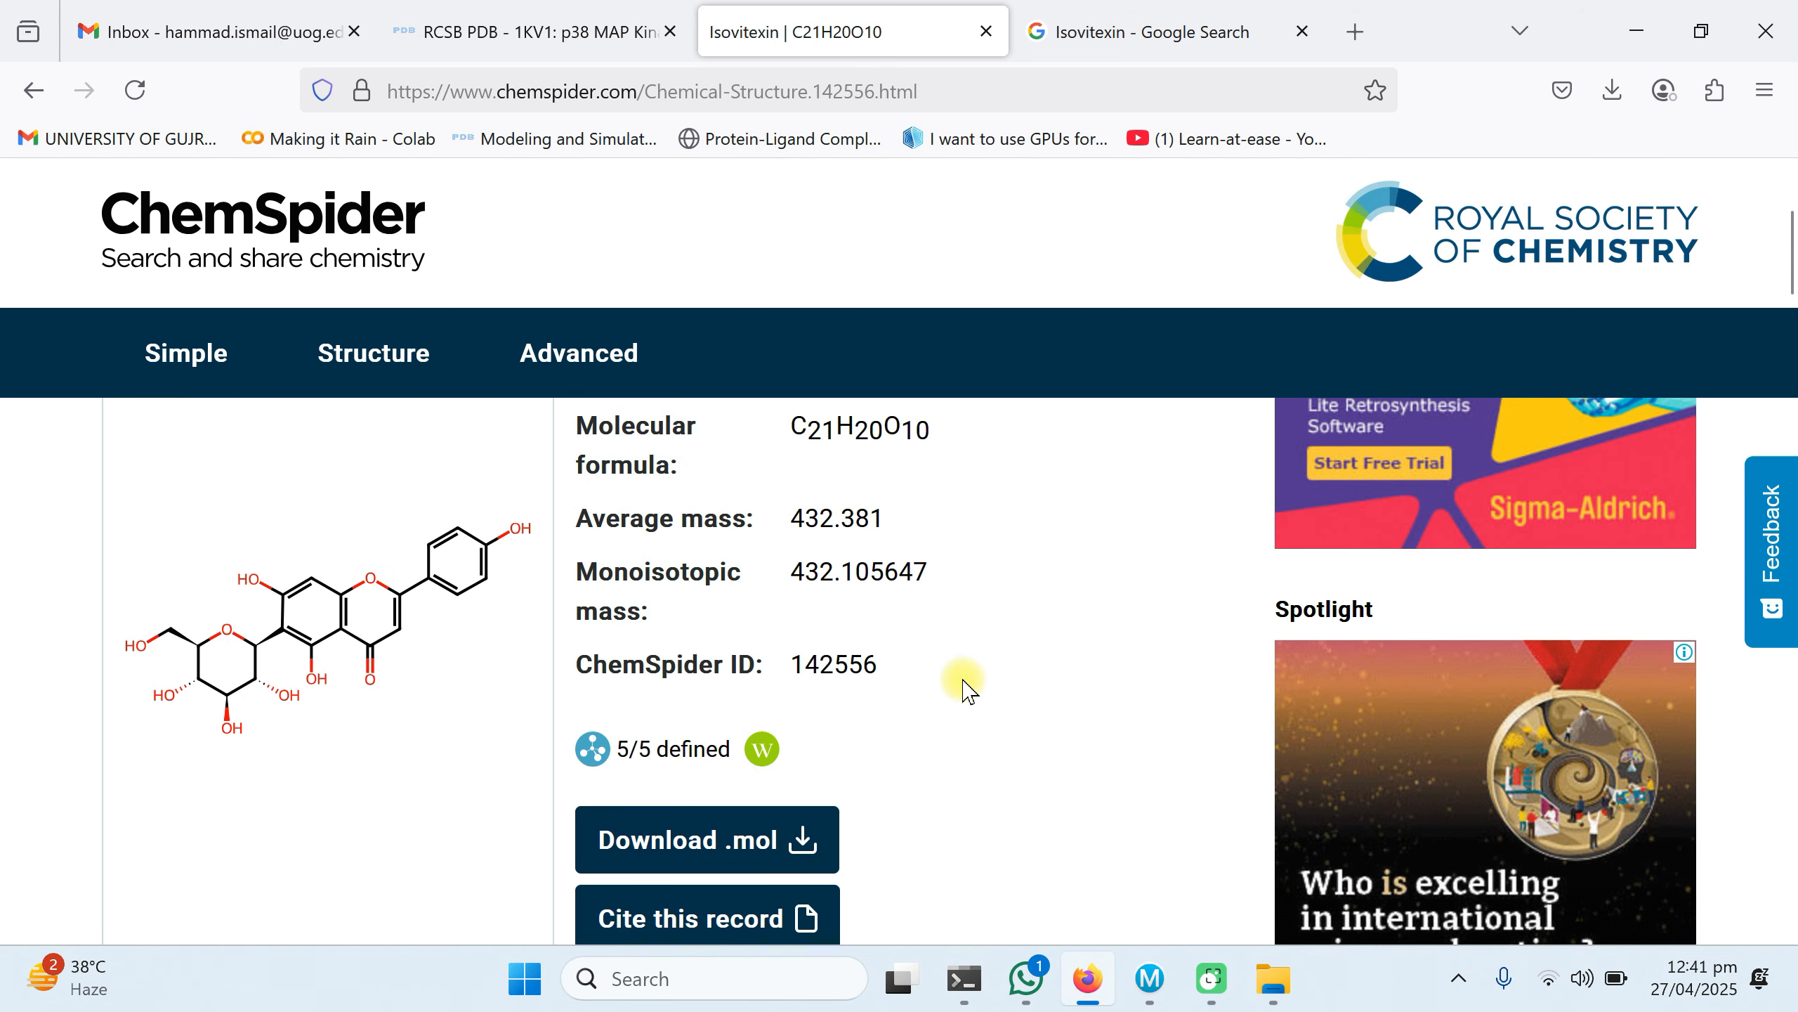
scroll(920, 701, down, 2)
click(702, 688)
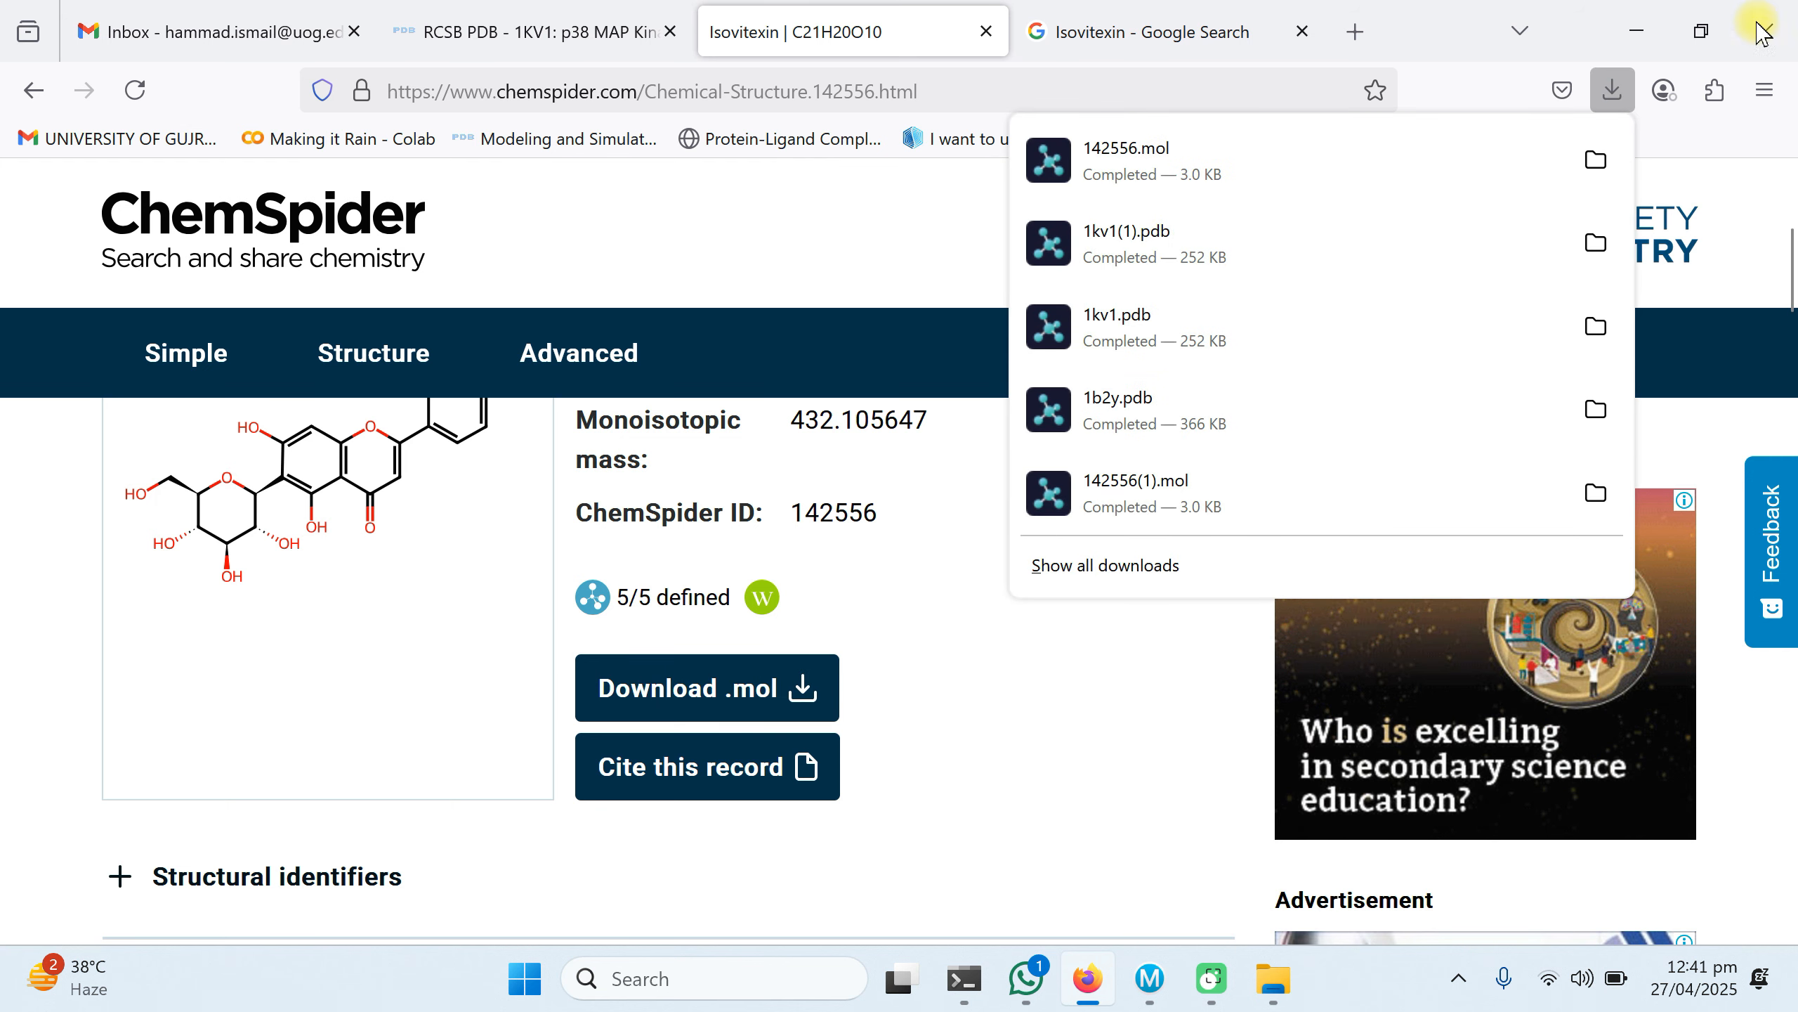
Minimize the browser and open the Induce FIt folder on the desktop.
click(1637, 30)
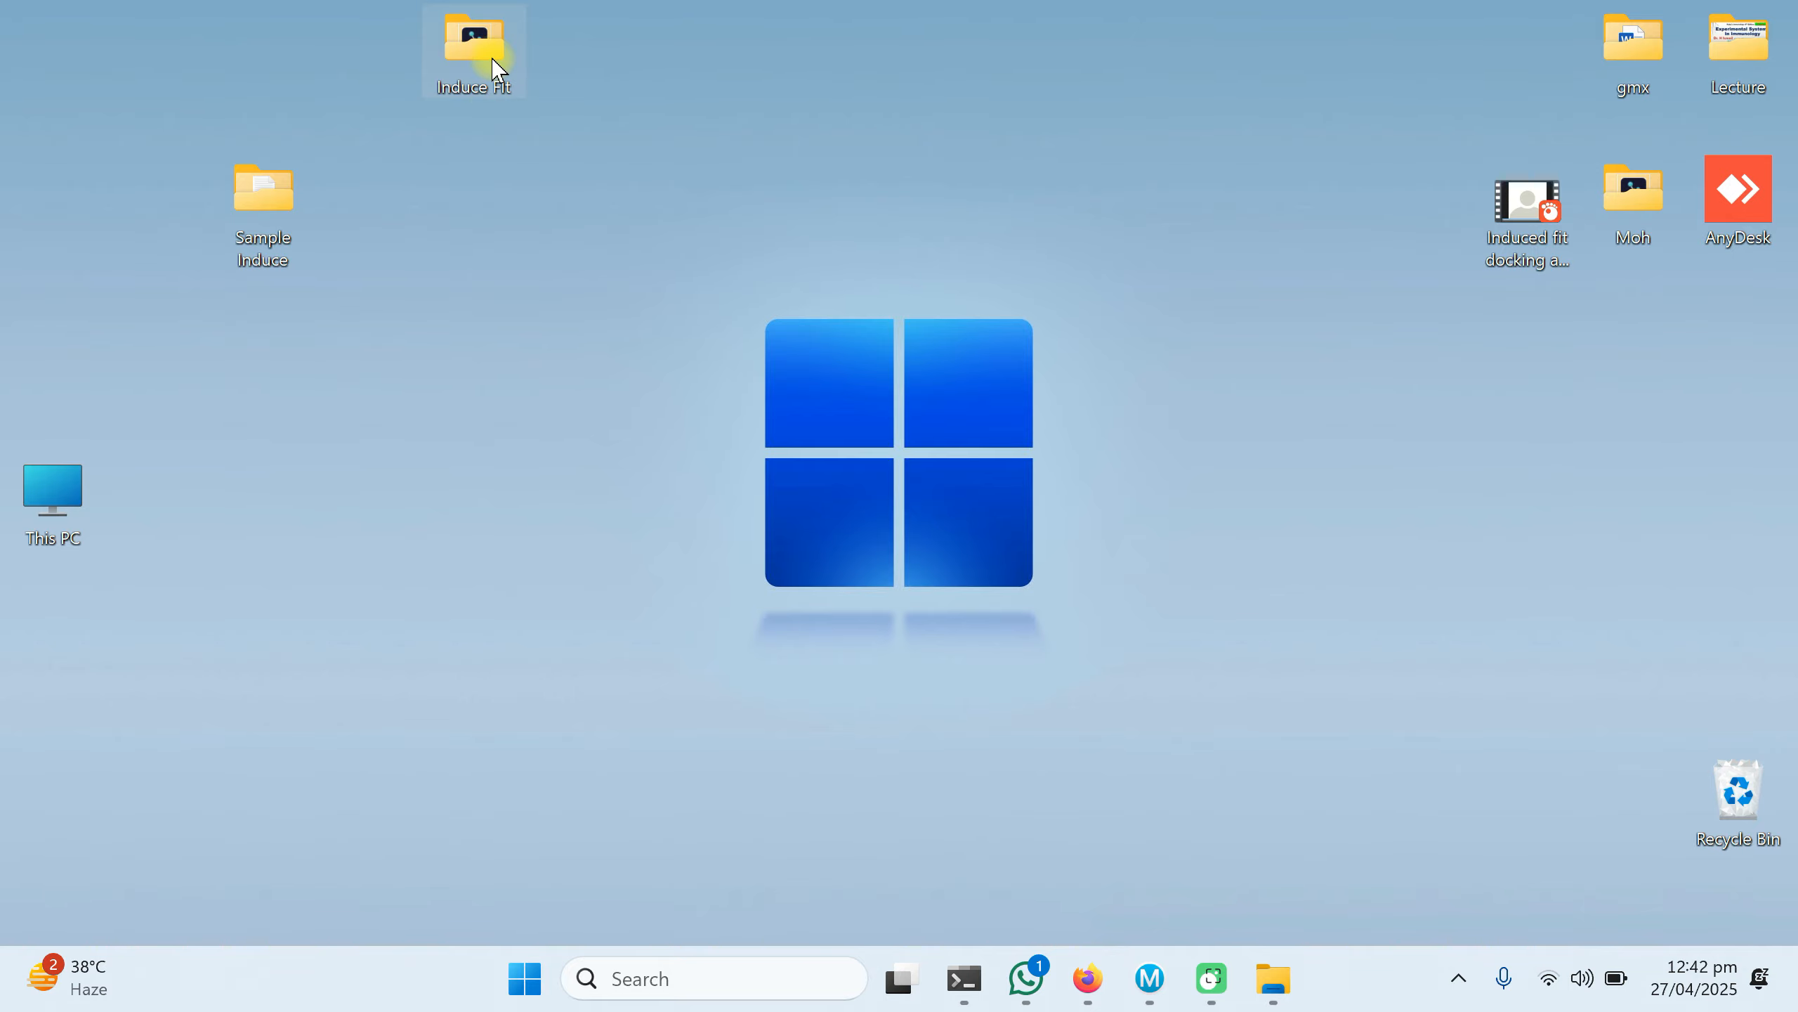
double_click(496, 66)
double_click(481, 57)
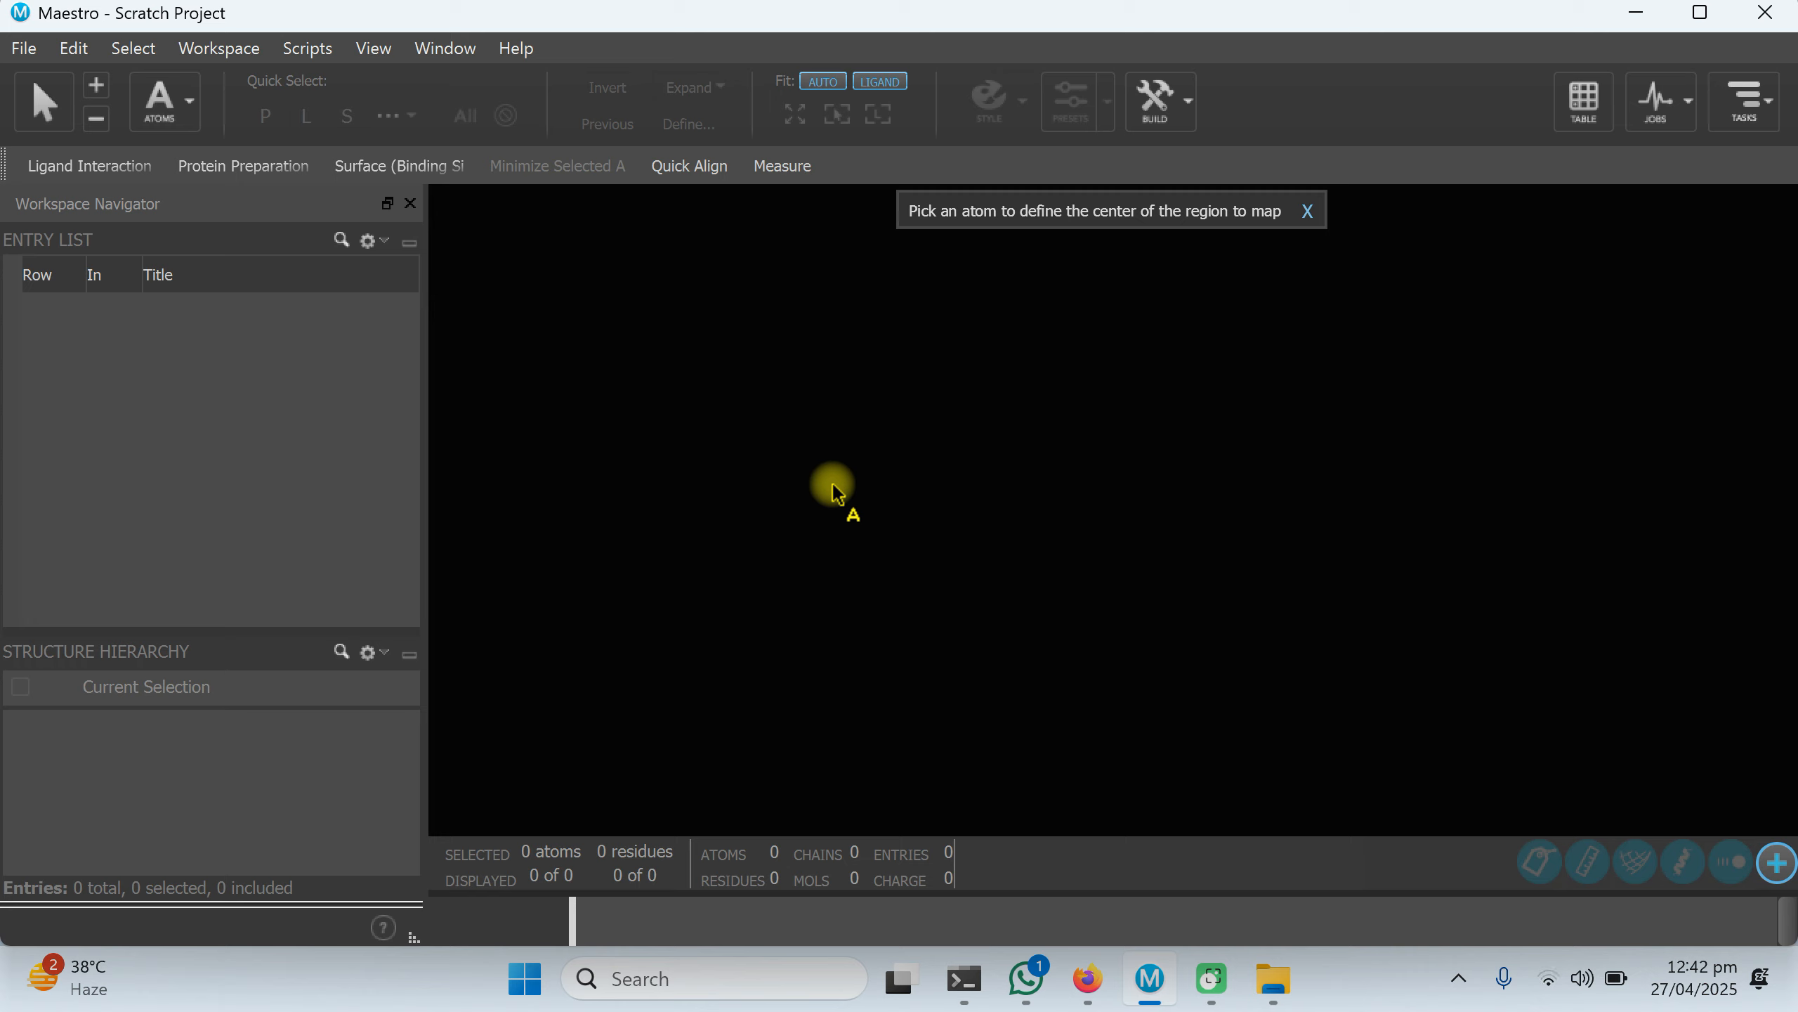
Change Maestro's working directory to the Induce FIt folder on the desktop.
click(20, 48)
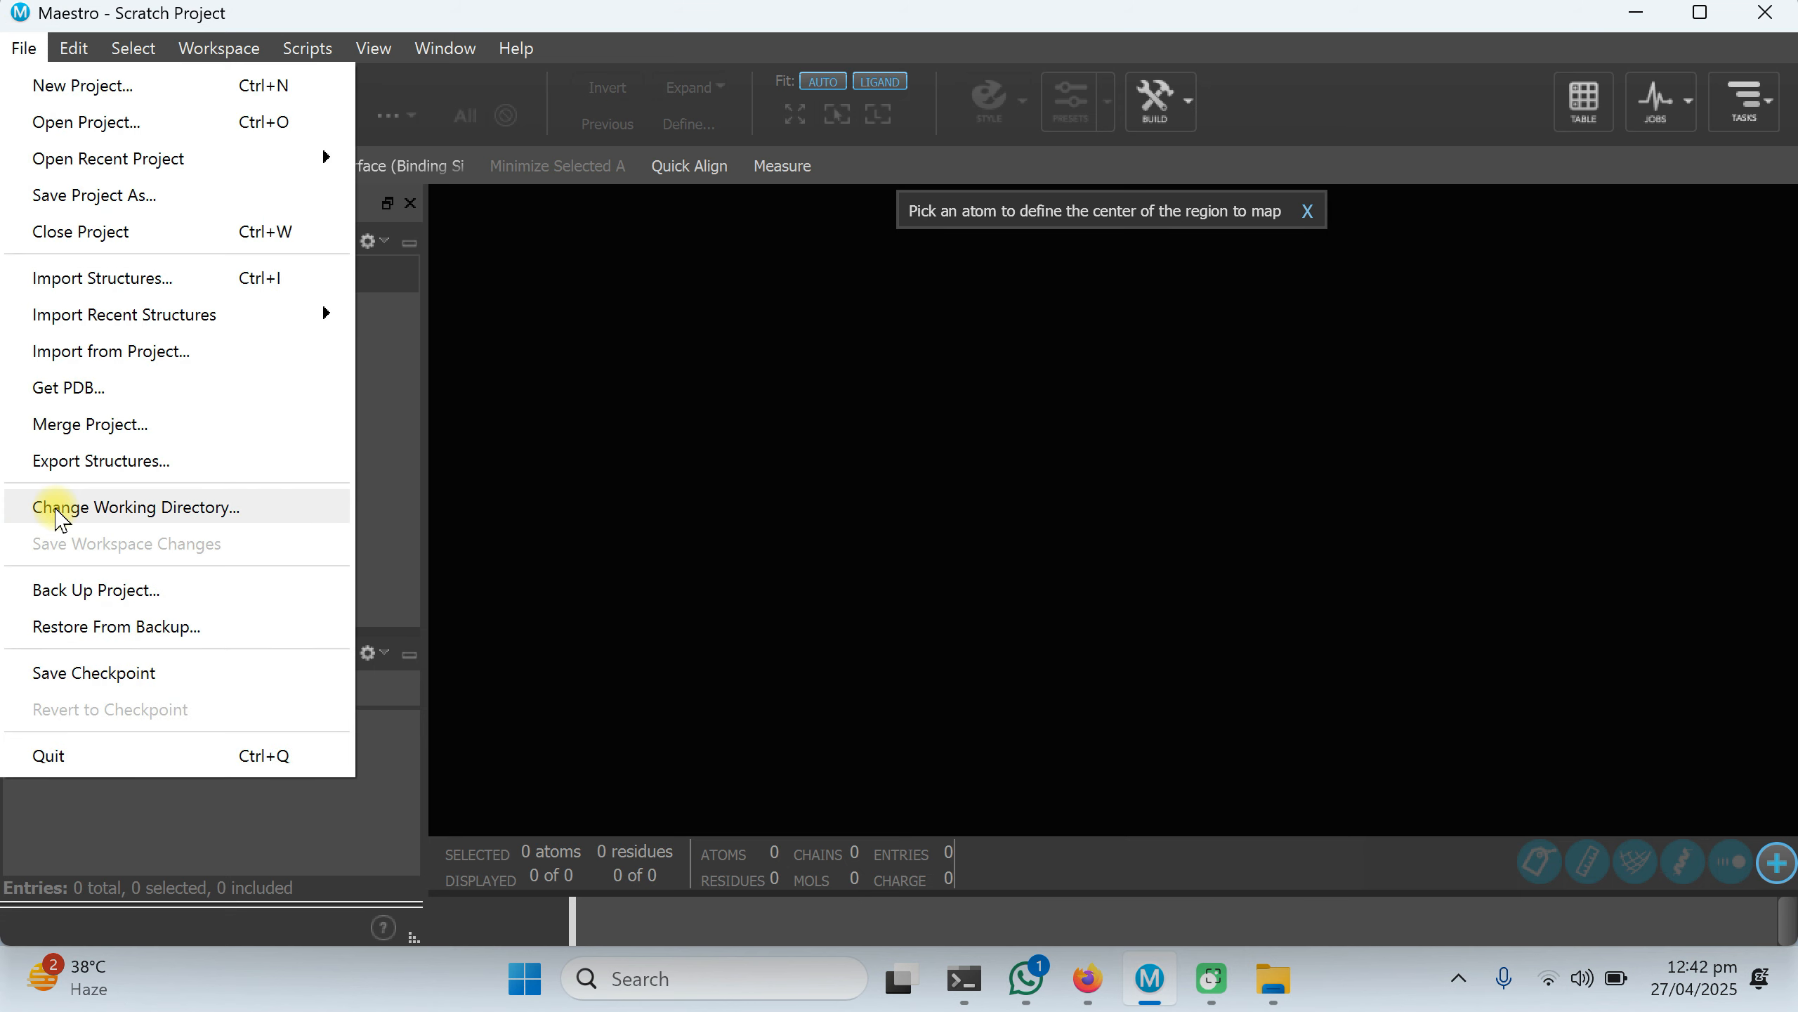
click(58, 508)
click(601, 405)
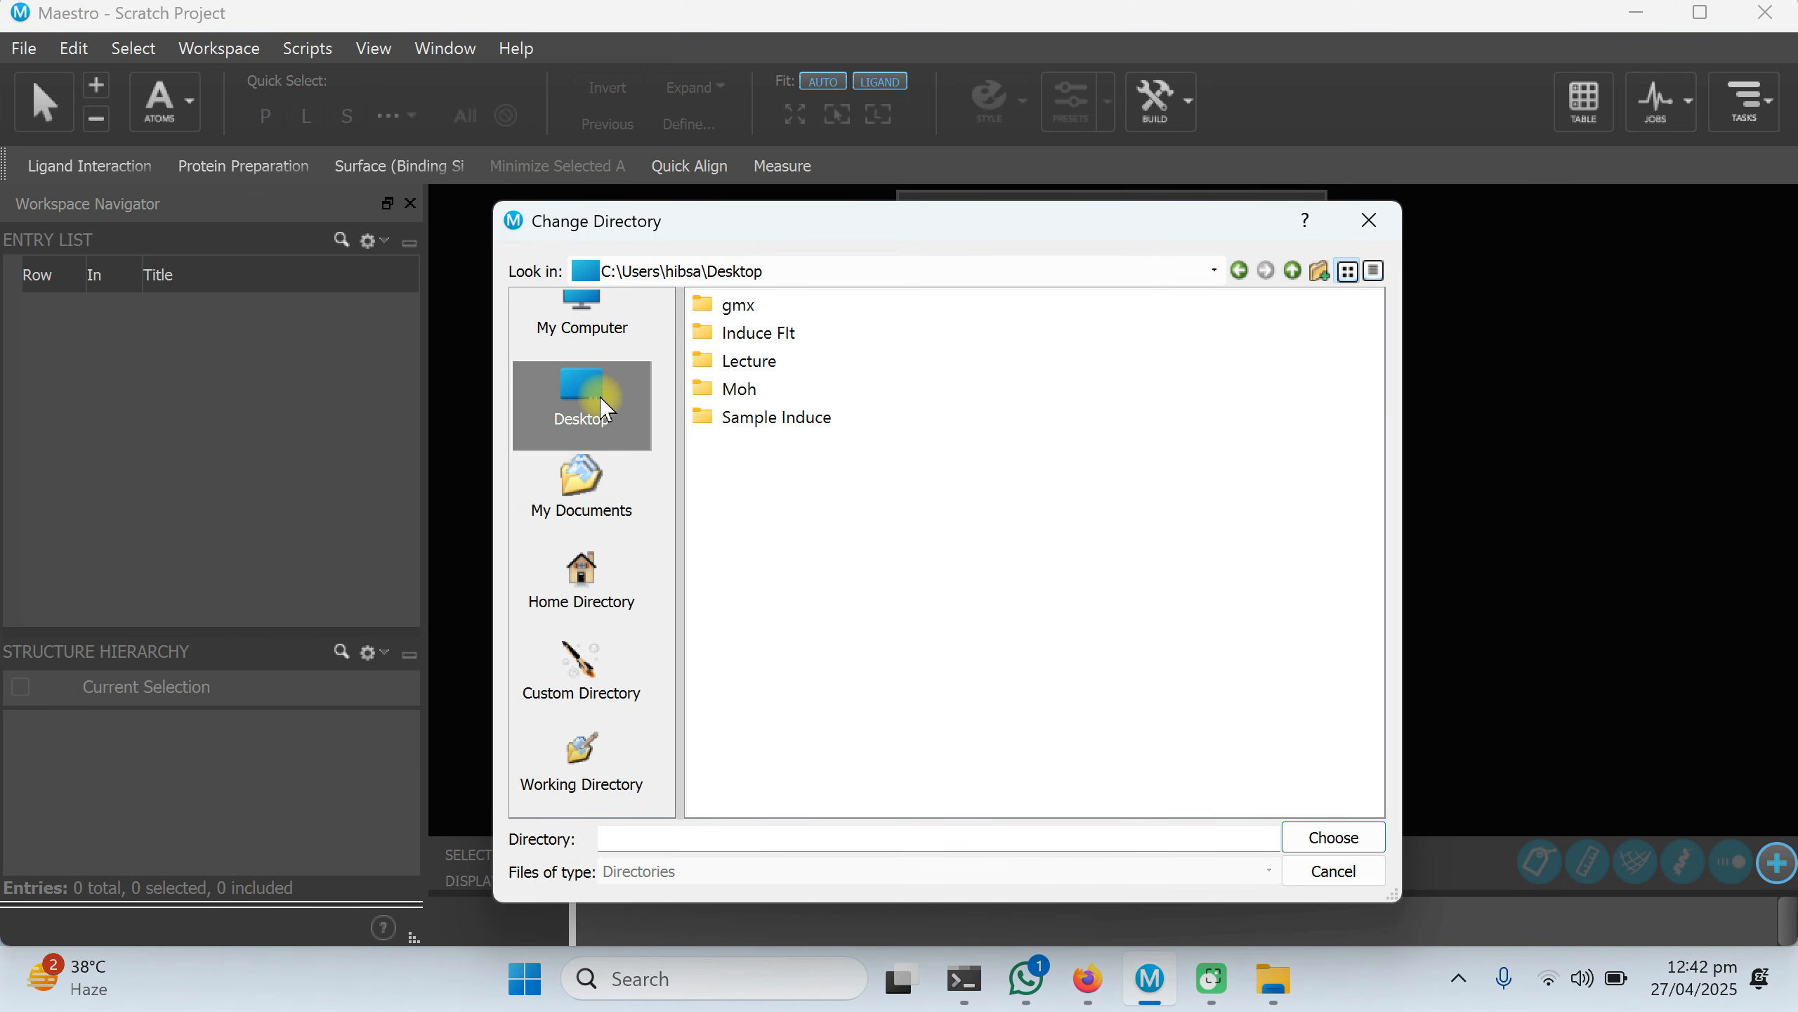
click(741, 339)
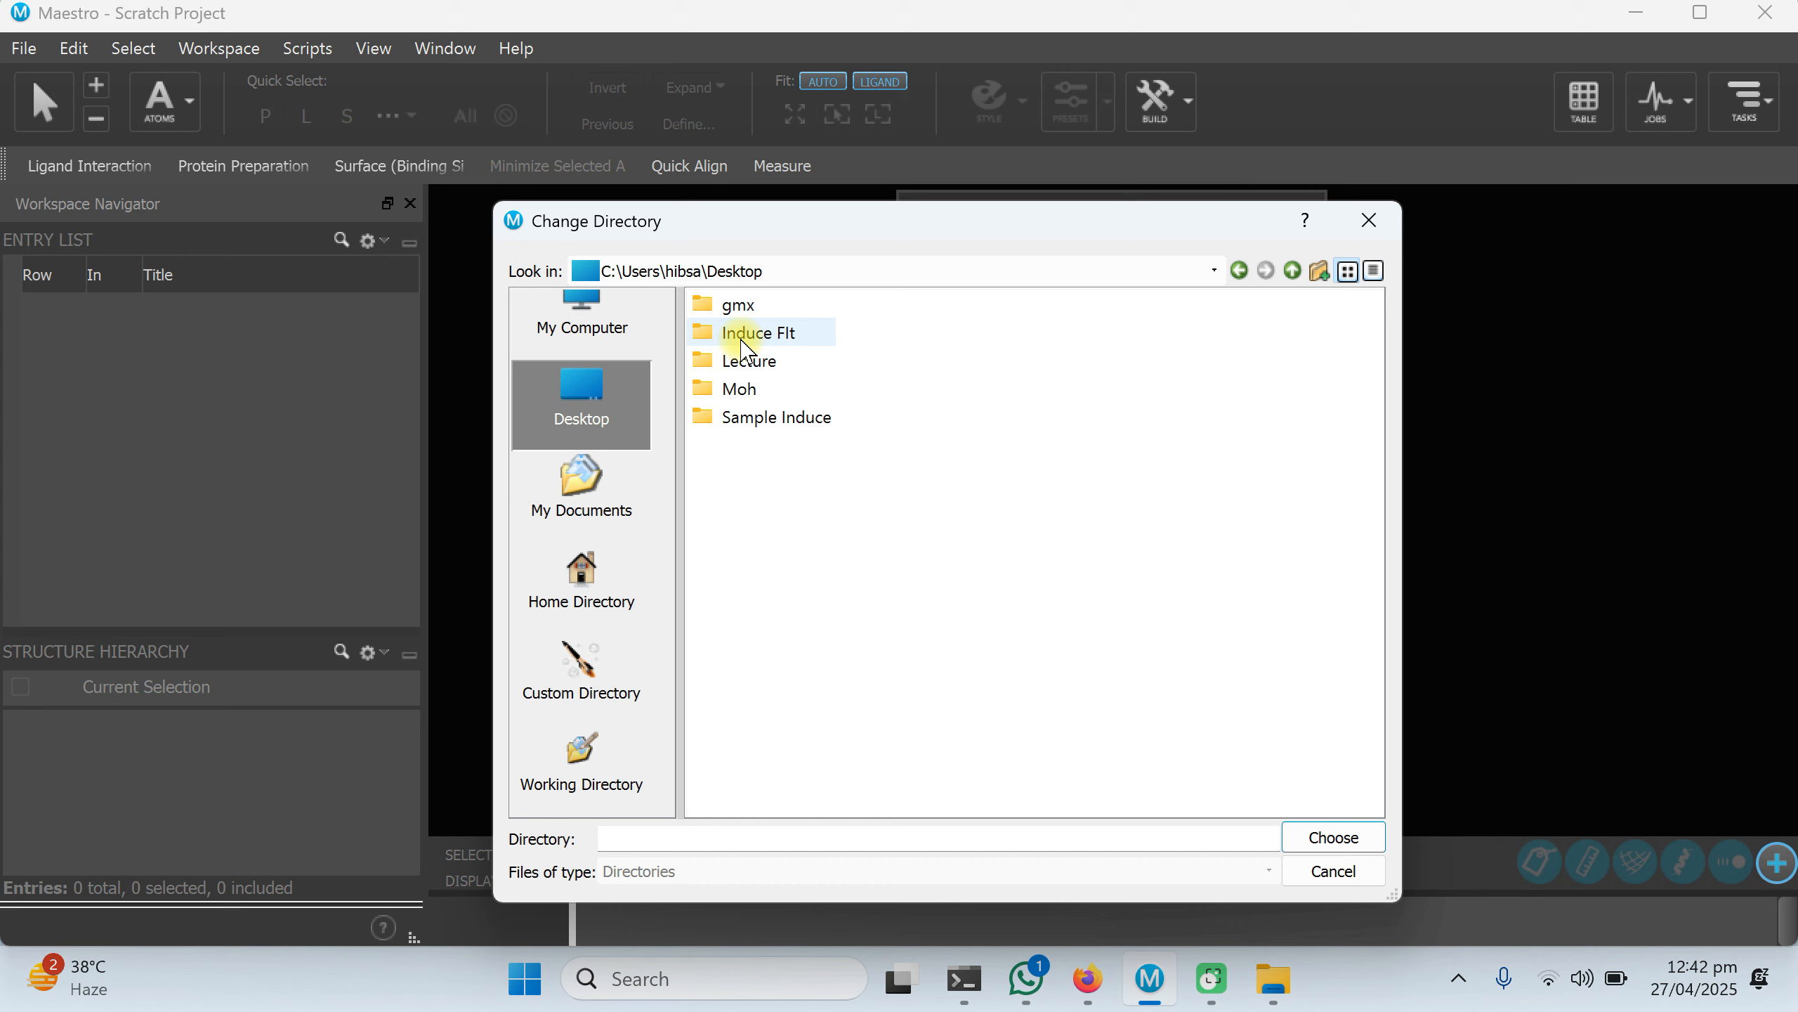
click(1310, 840)
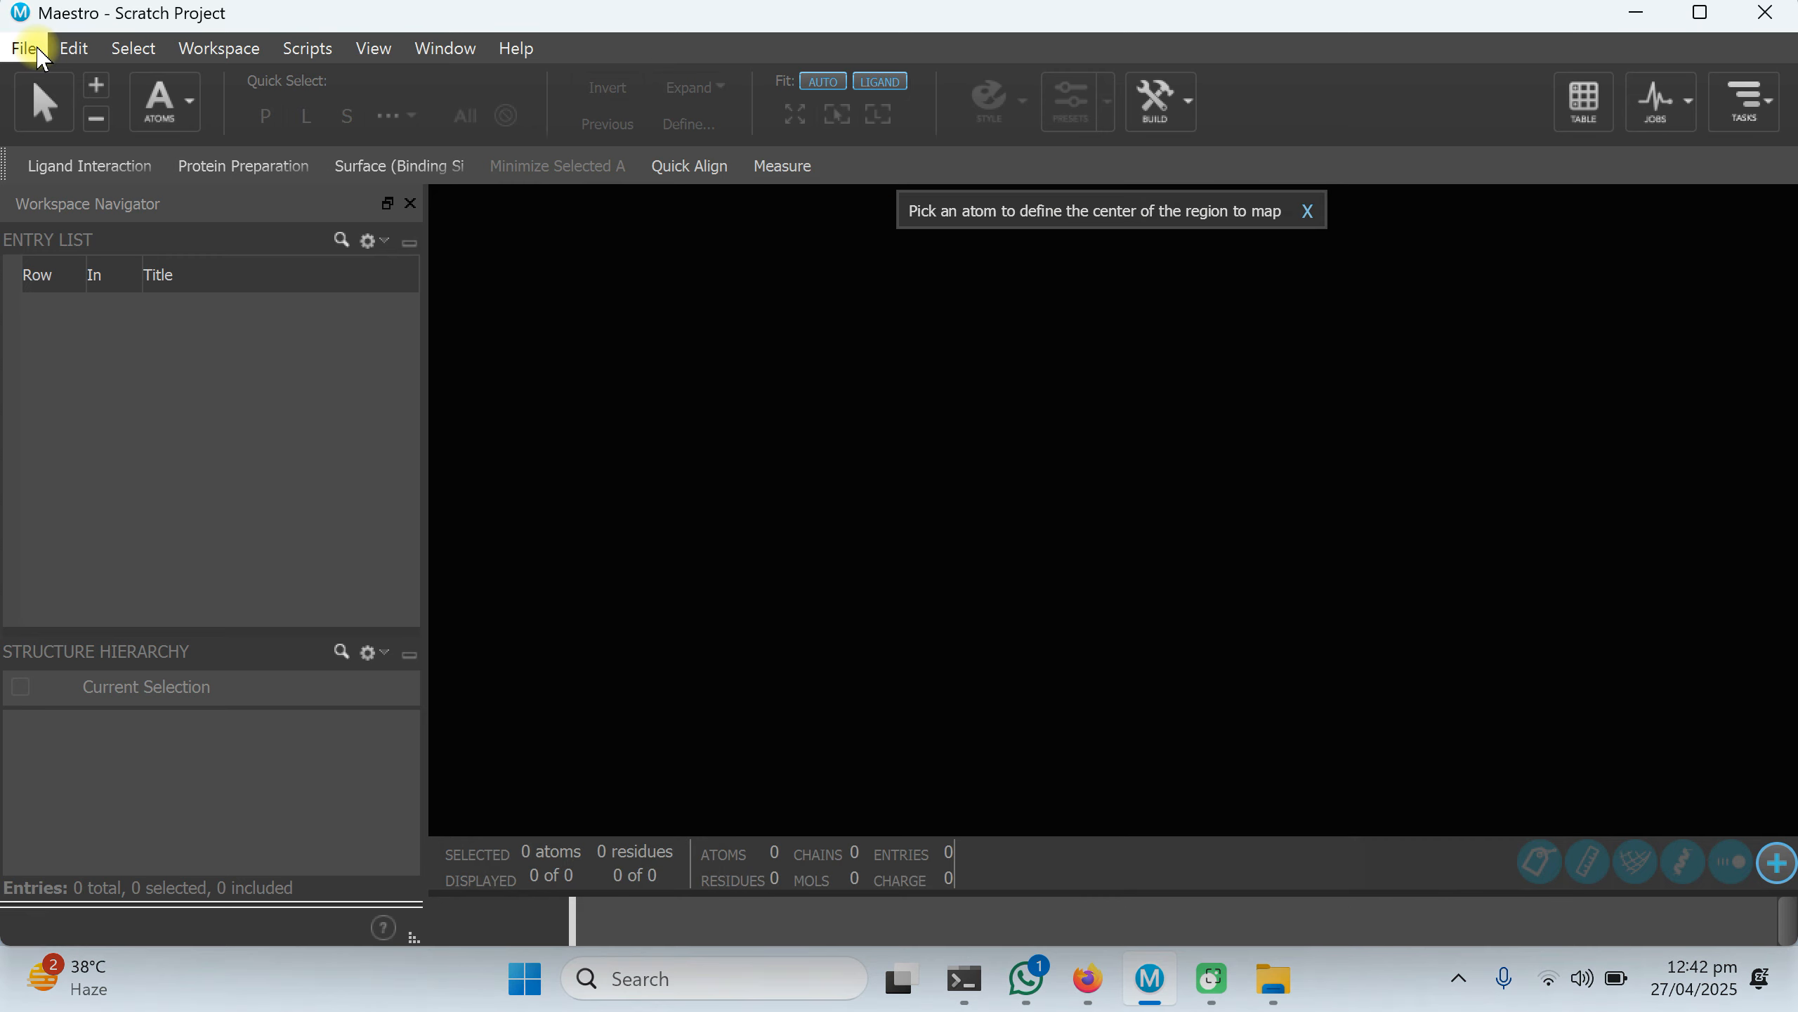
Create a new project named "induce Fit" inside the desktop's Induce FIt folder.
click(30, 48)
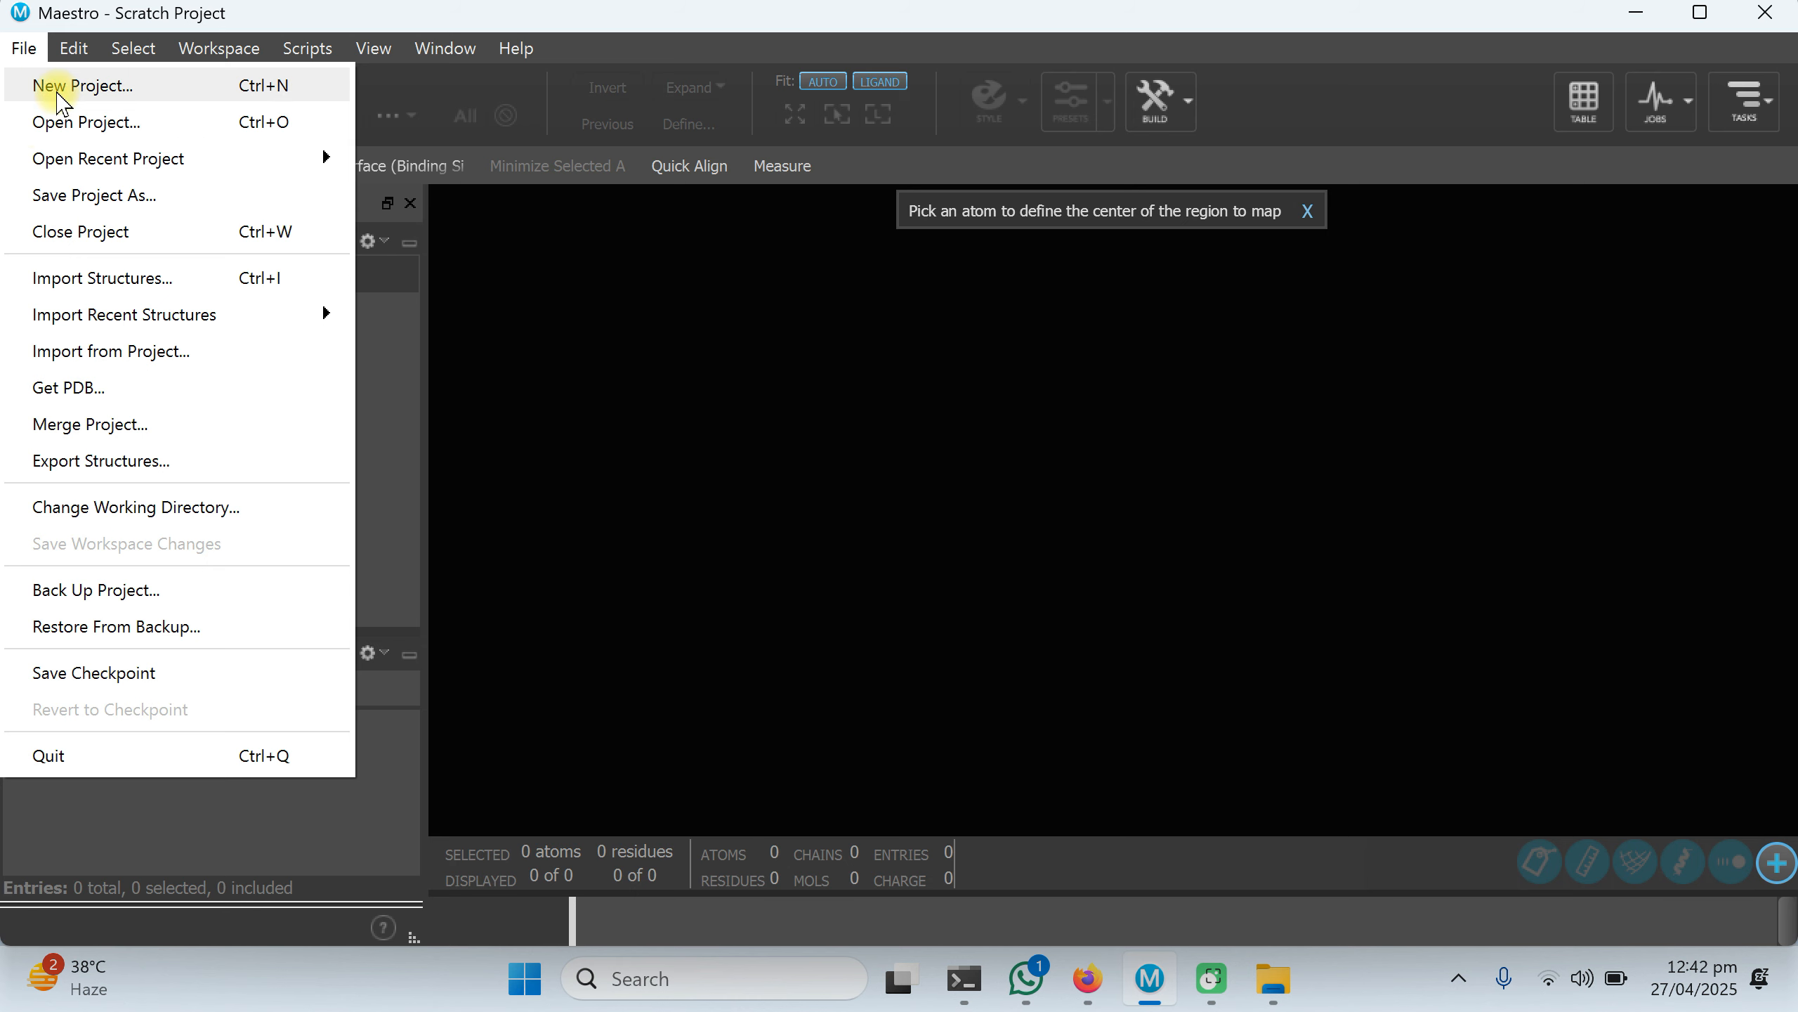
click(61, 99)
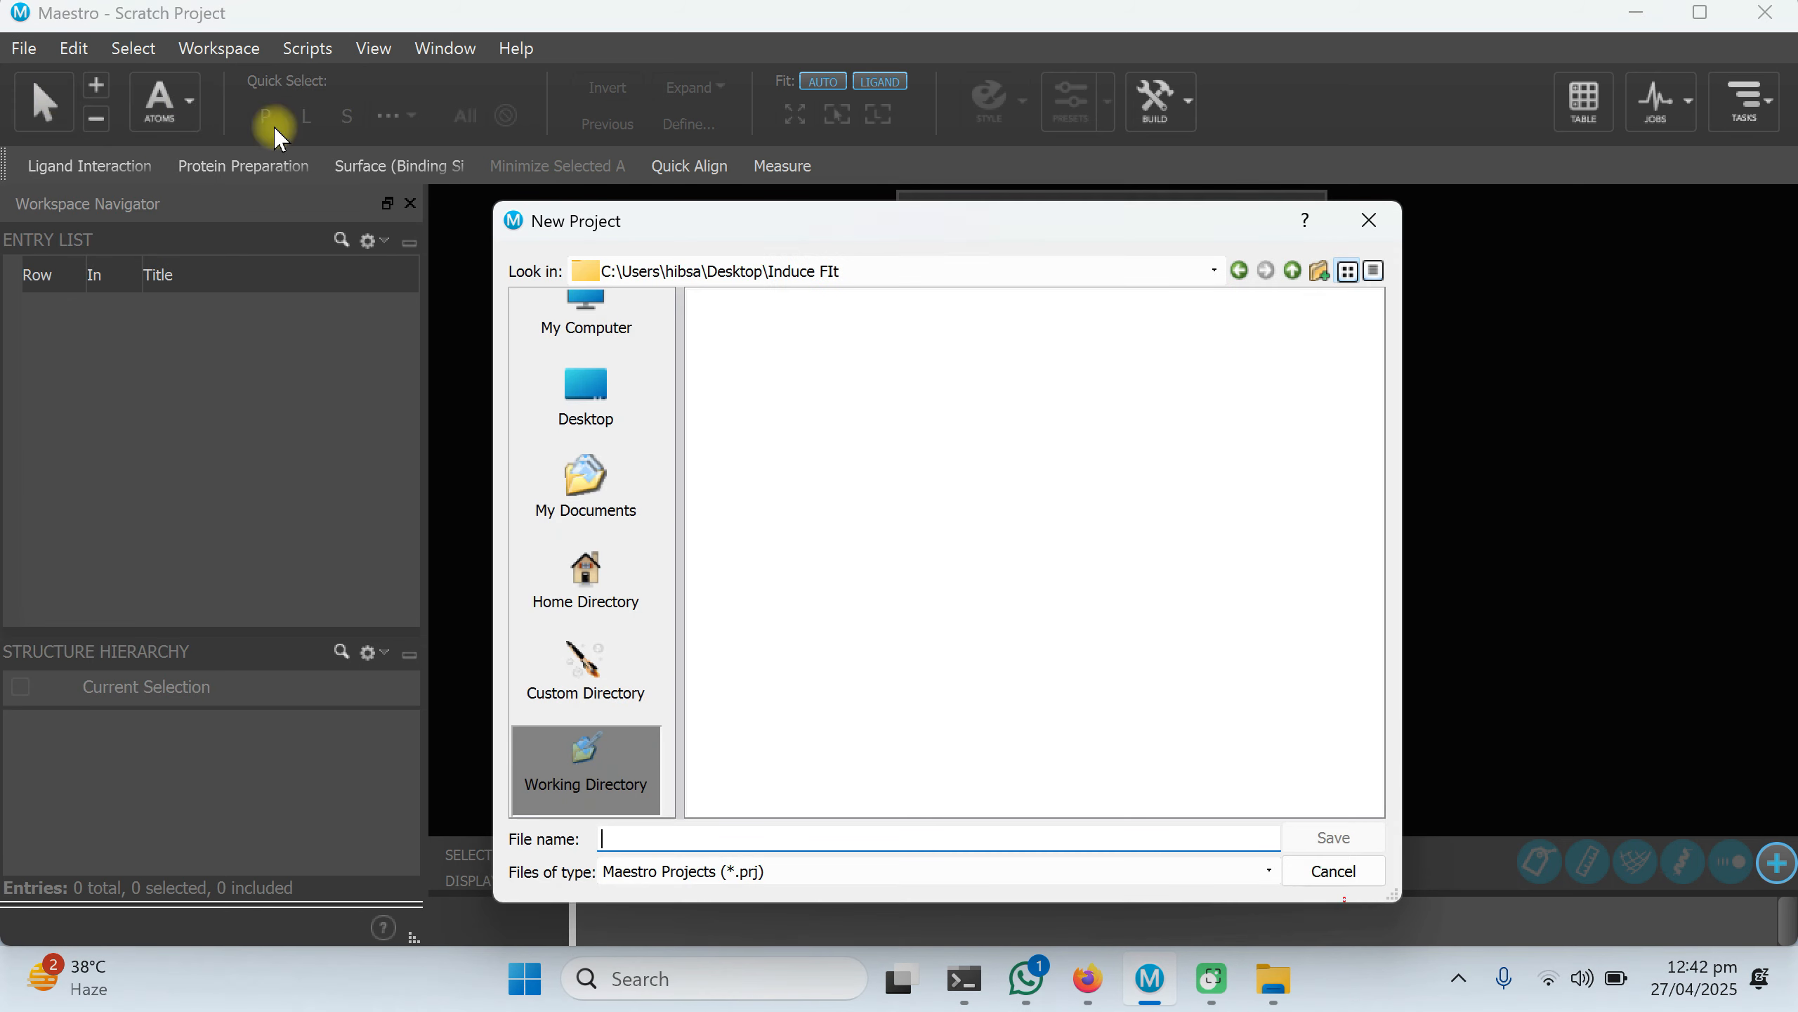
click(587, 397)
click(742, 334)
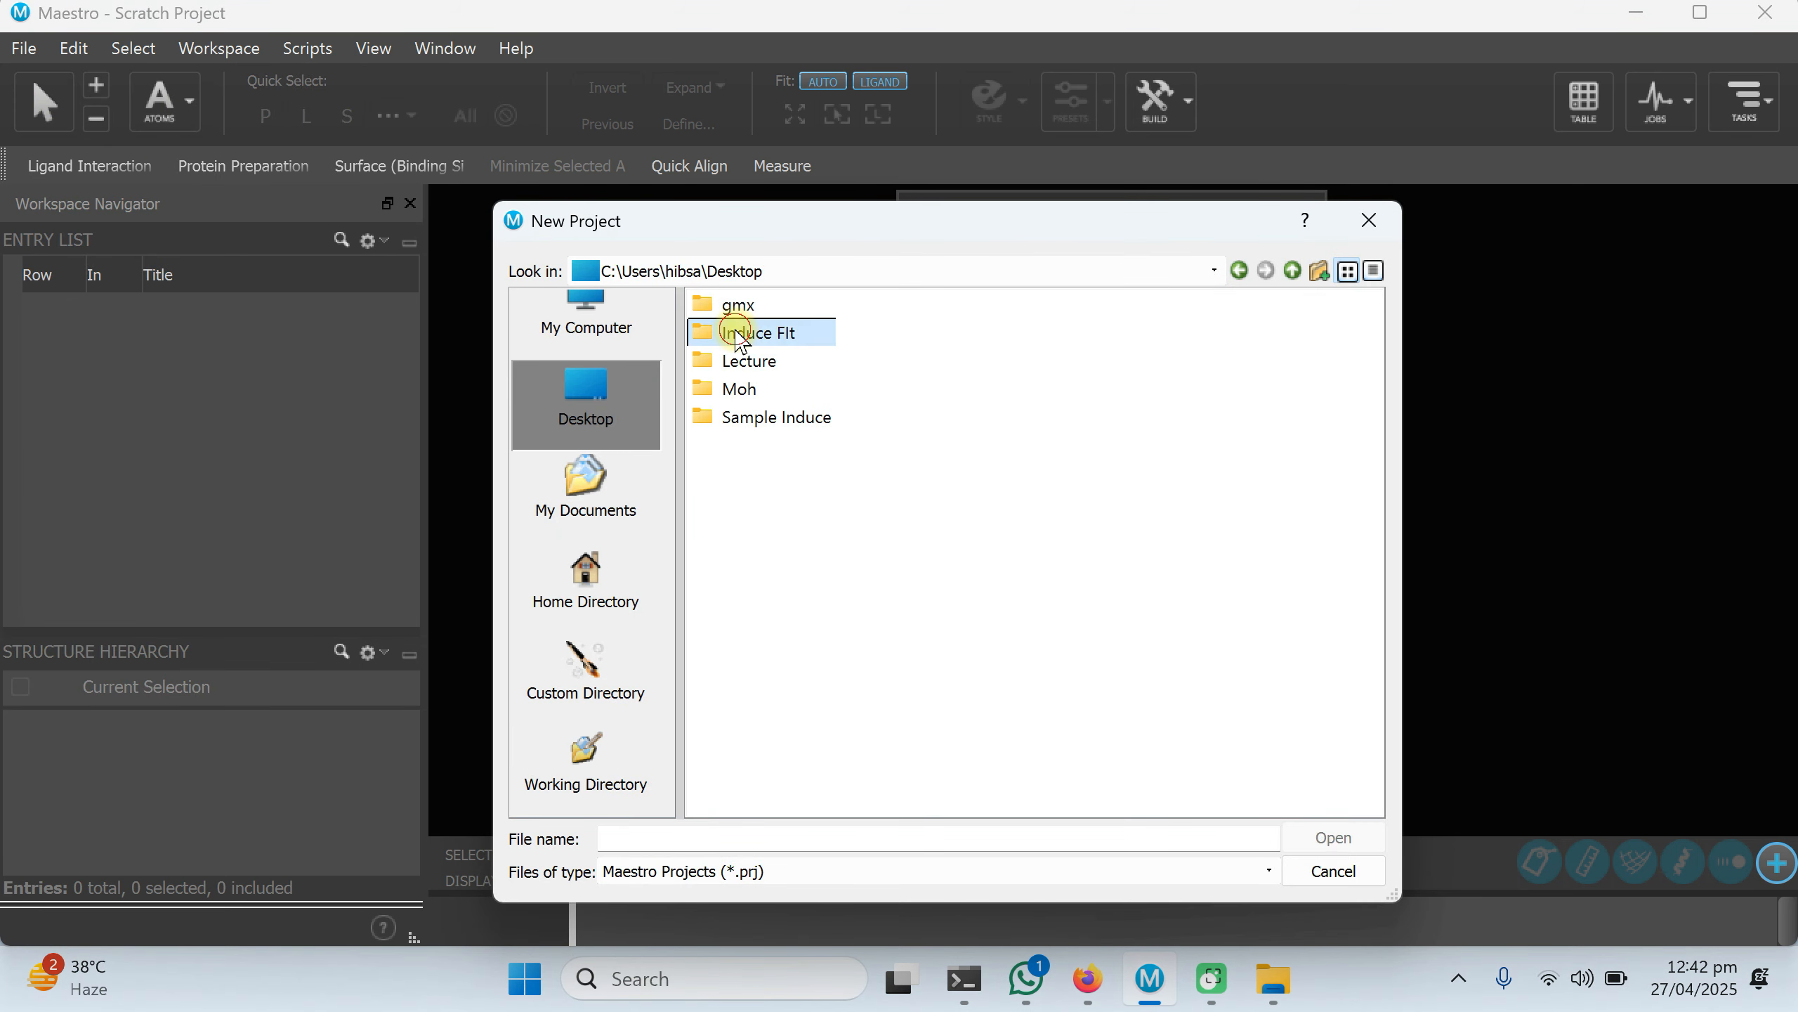
double_click(743, 334)
click(632, 841)
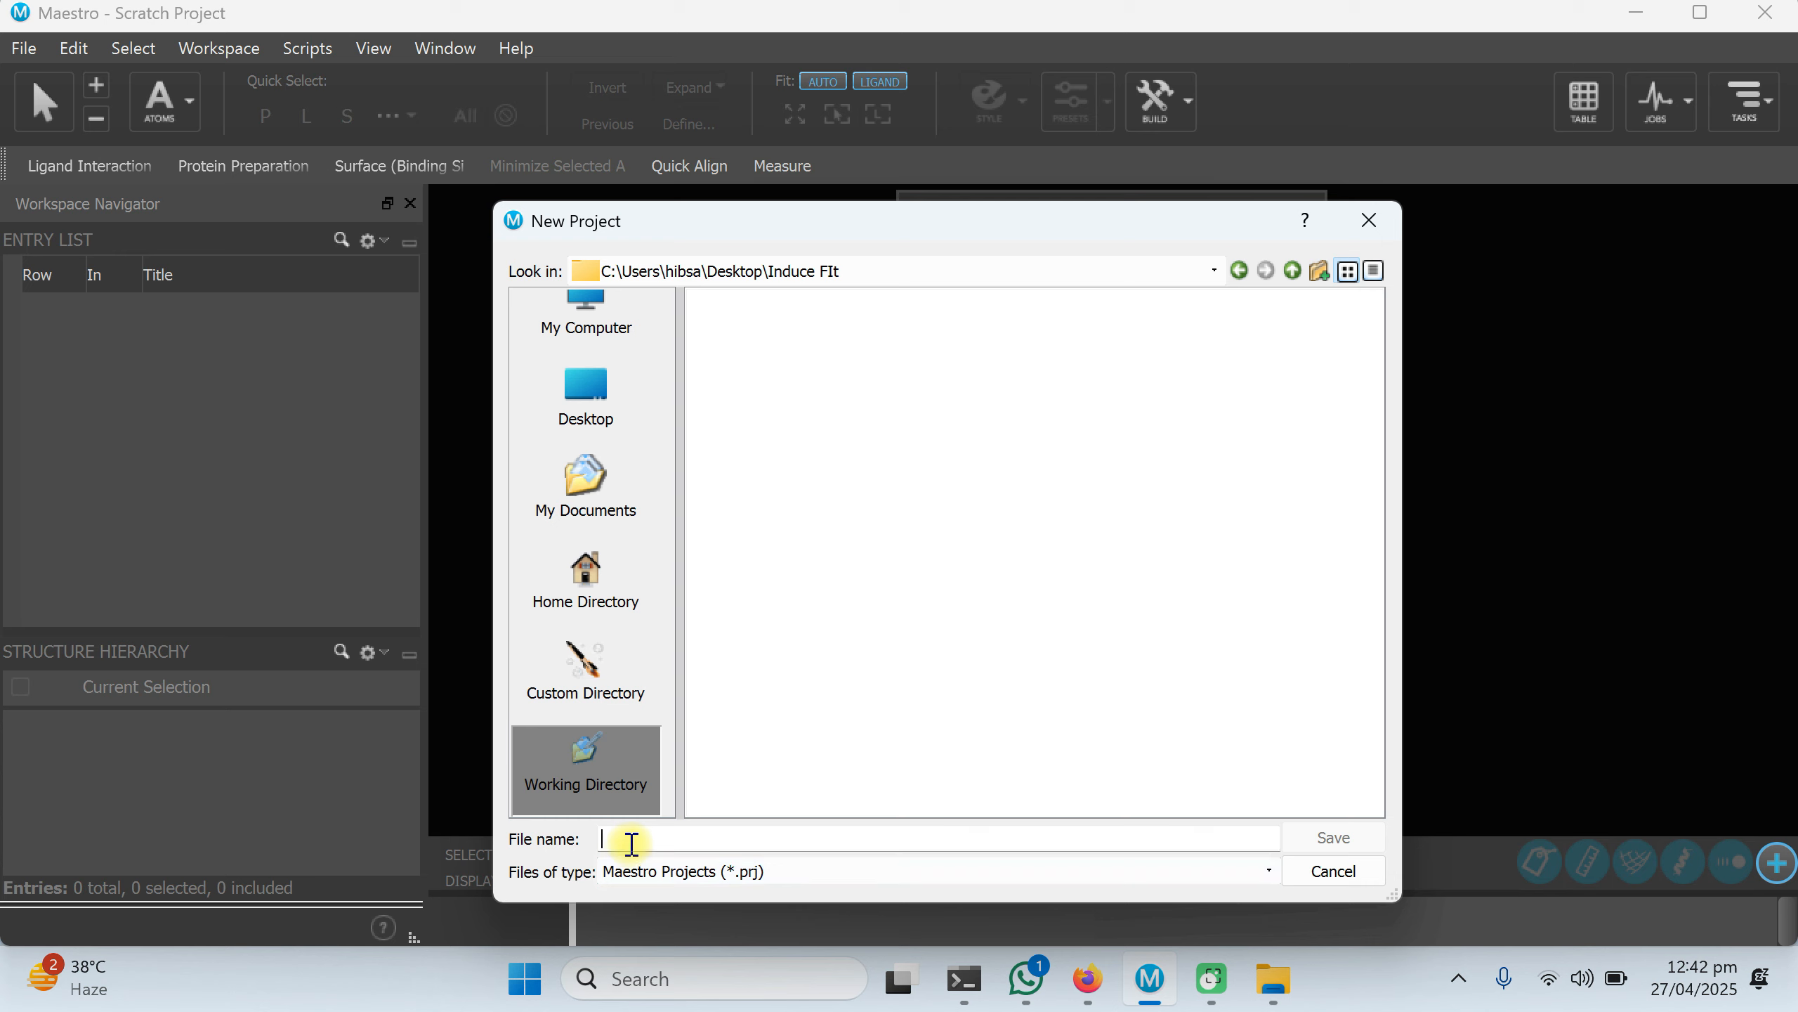
text(induce Fit)
click(1334, 837)
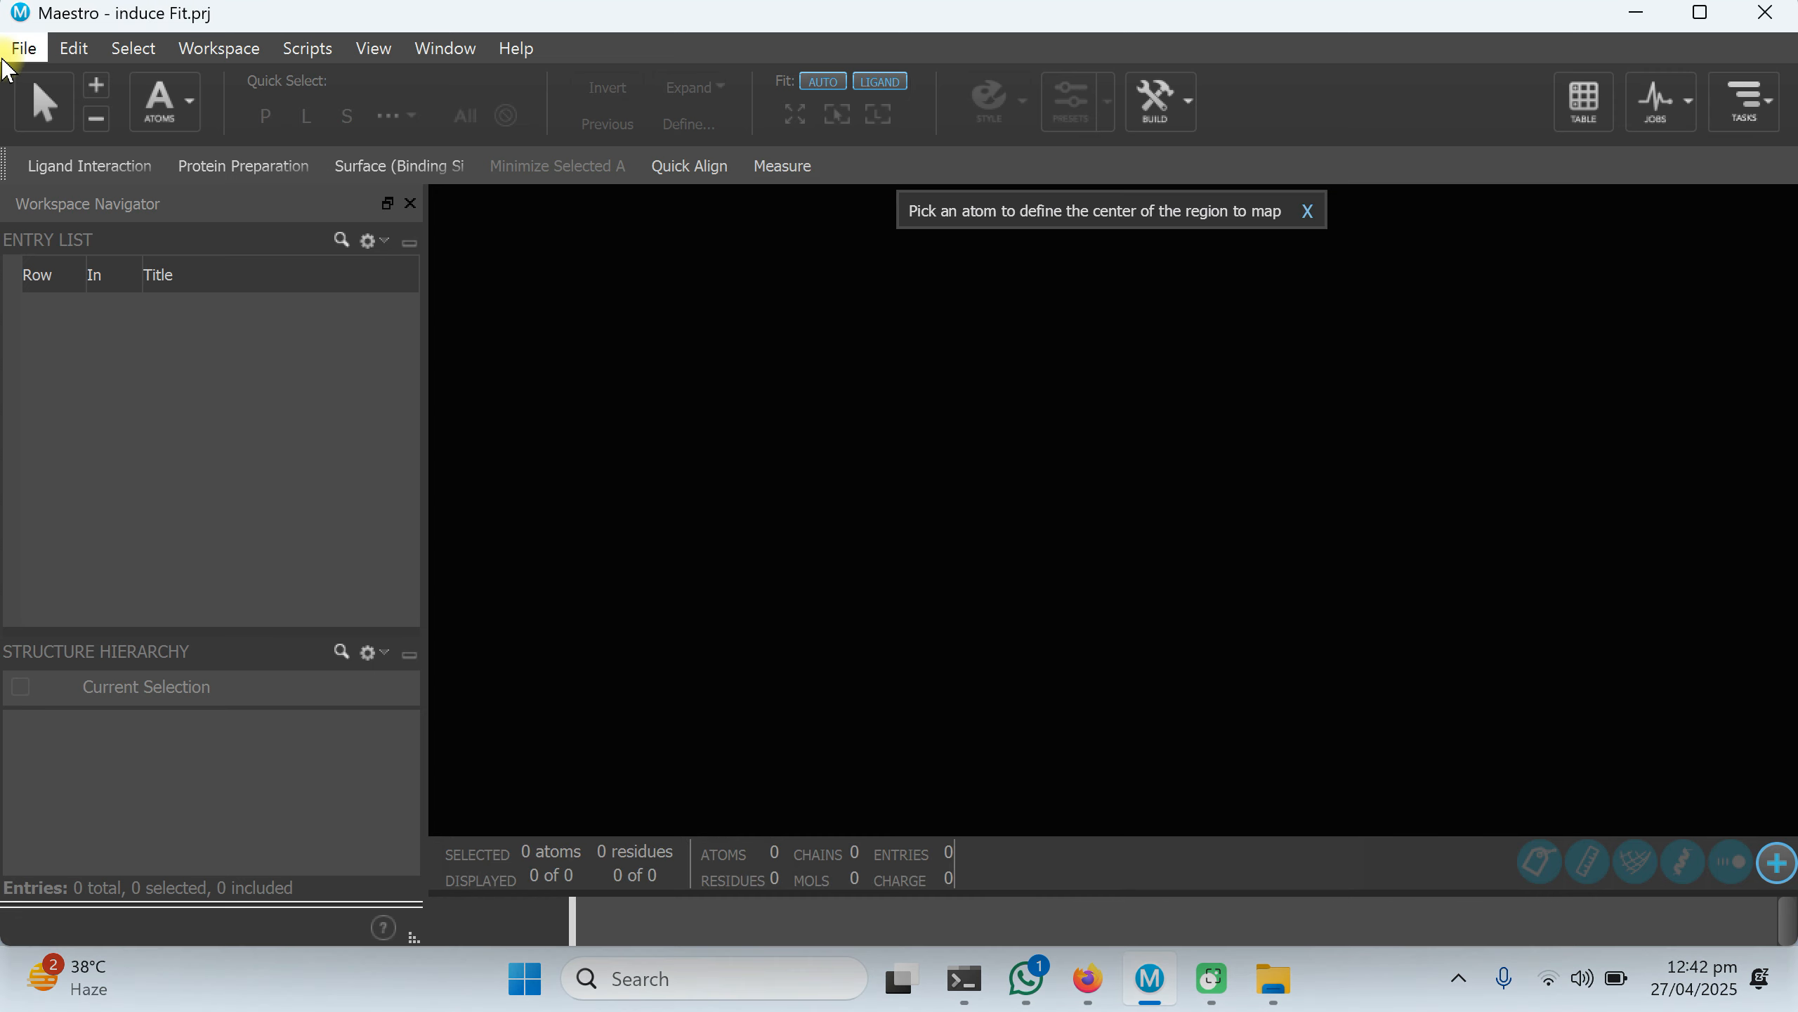
Import the structures 1kv1.pdb and 142556.mol together from the desktop's Induce FIt folder.
click(23, 49)
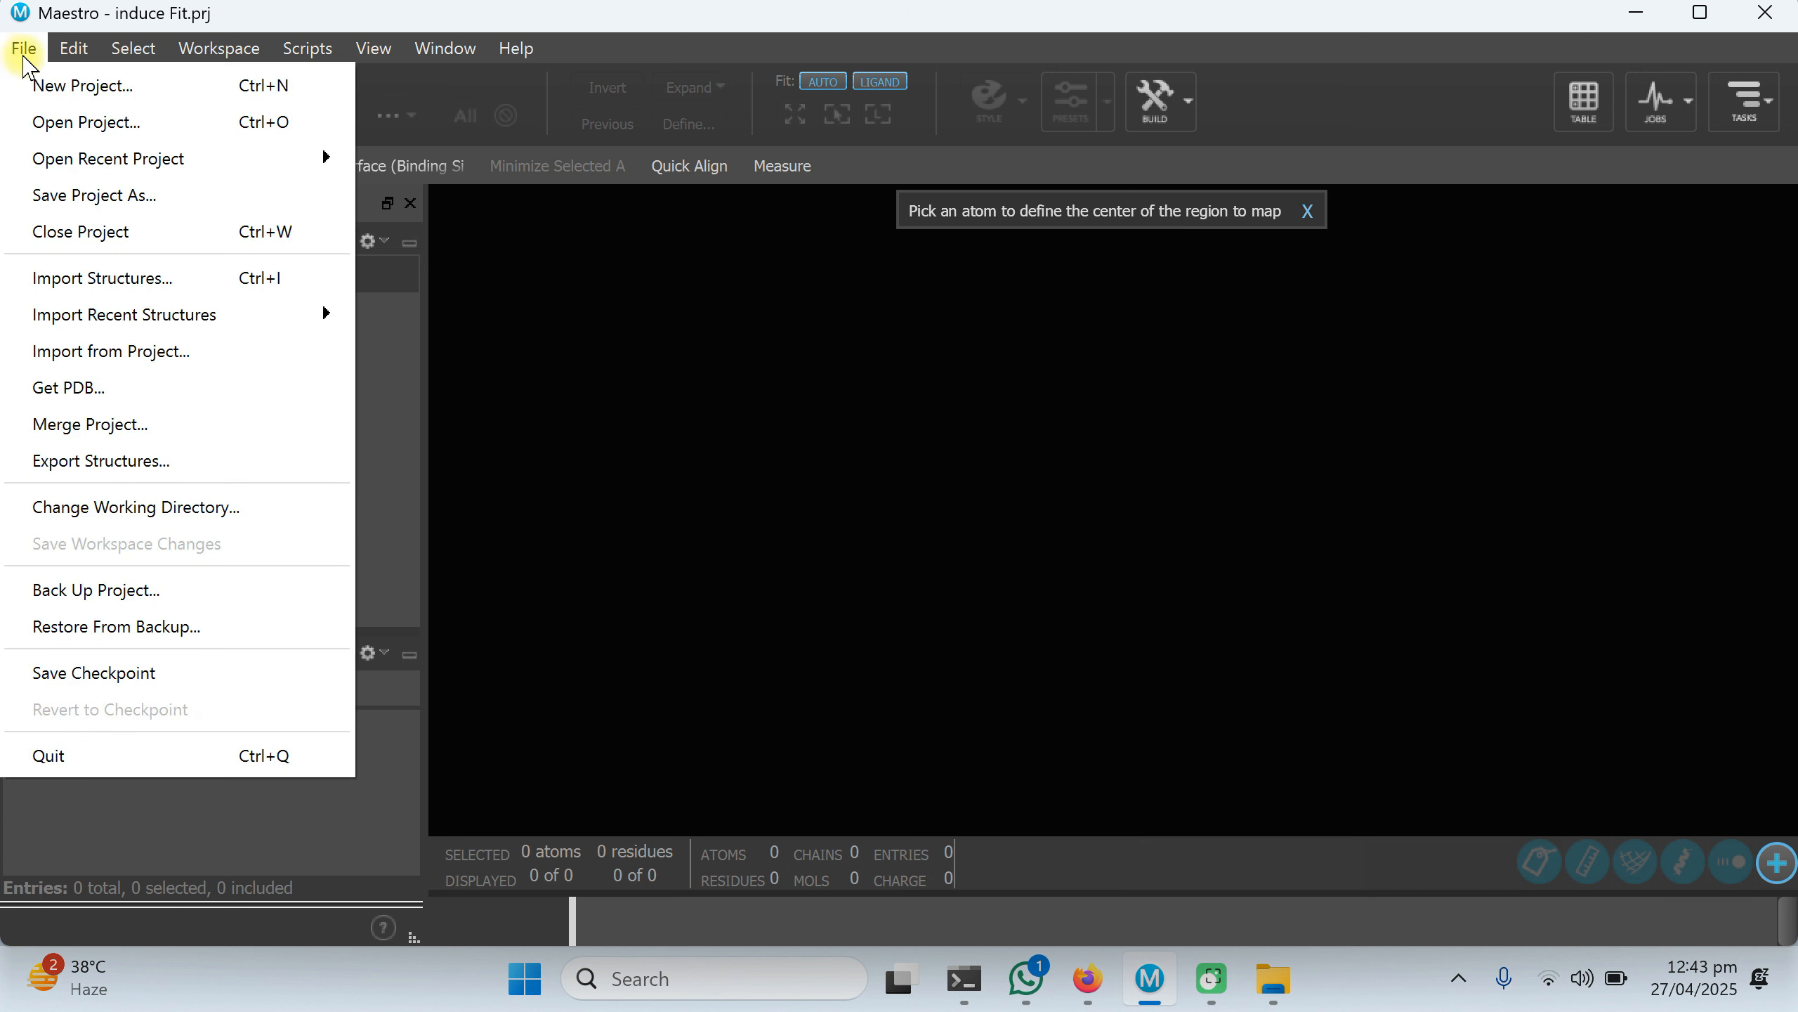
click(116, 282)
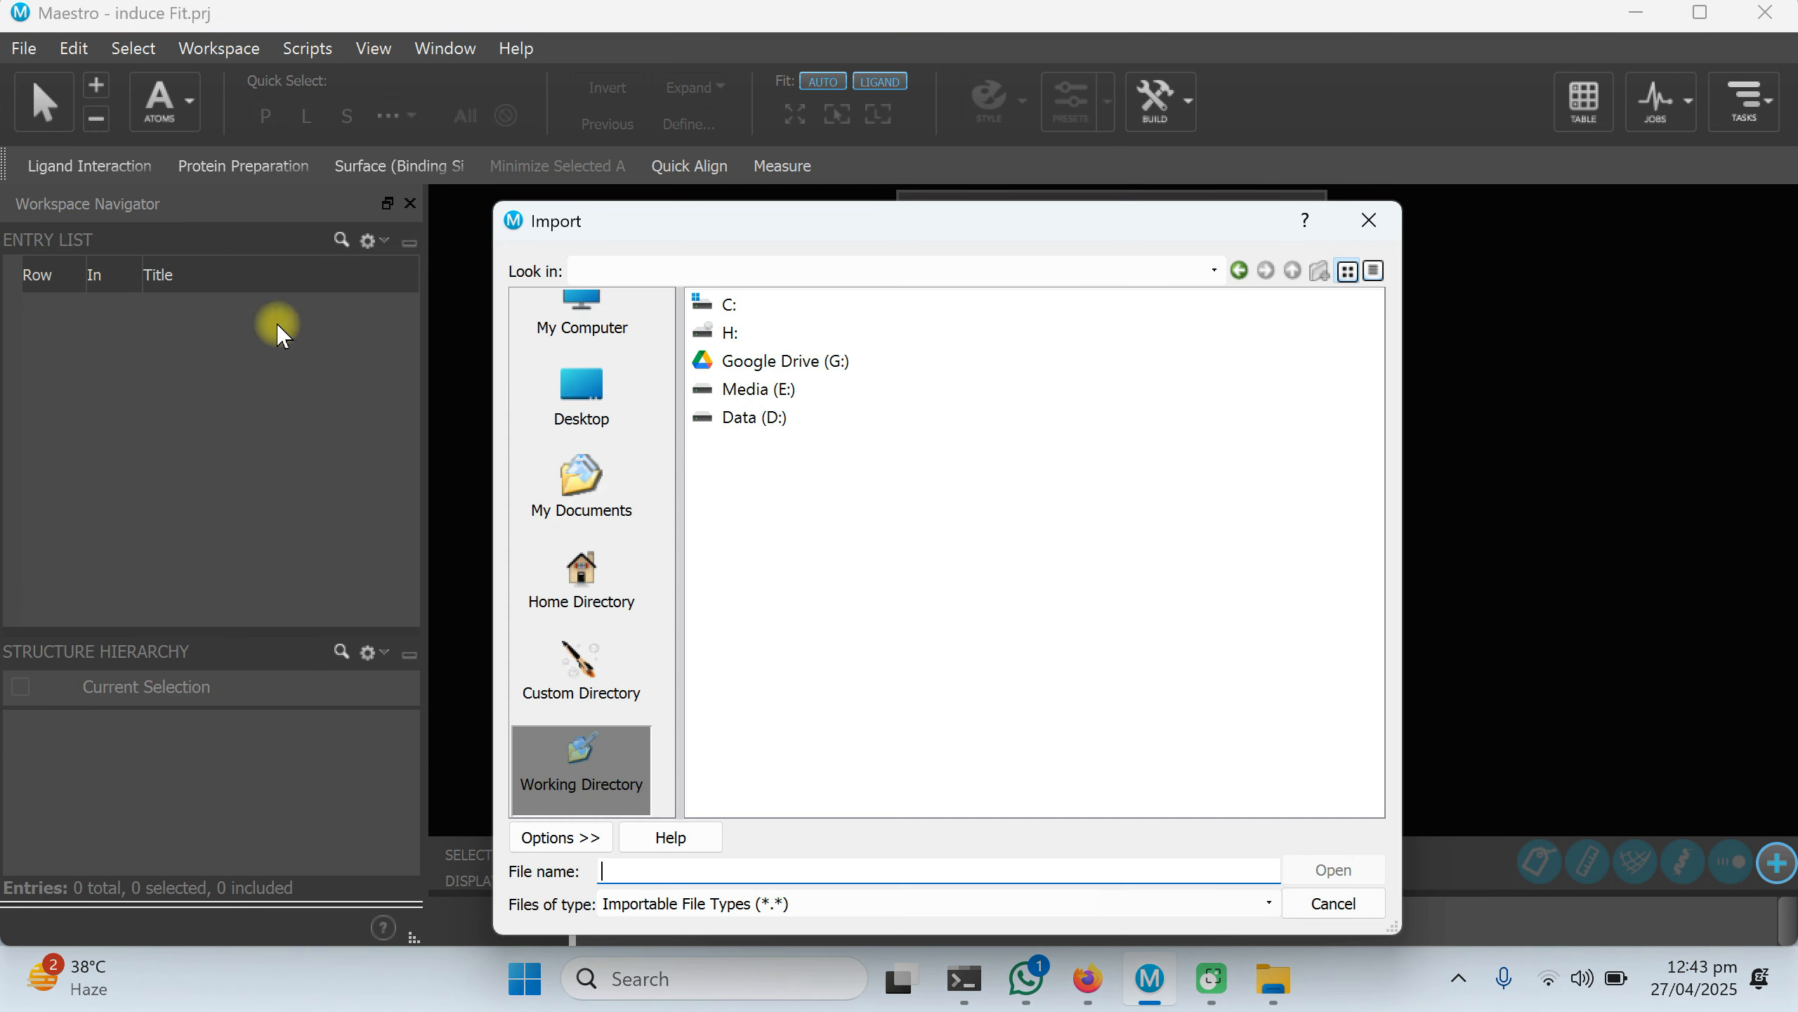
click(556, 411)
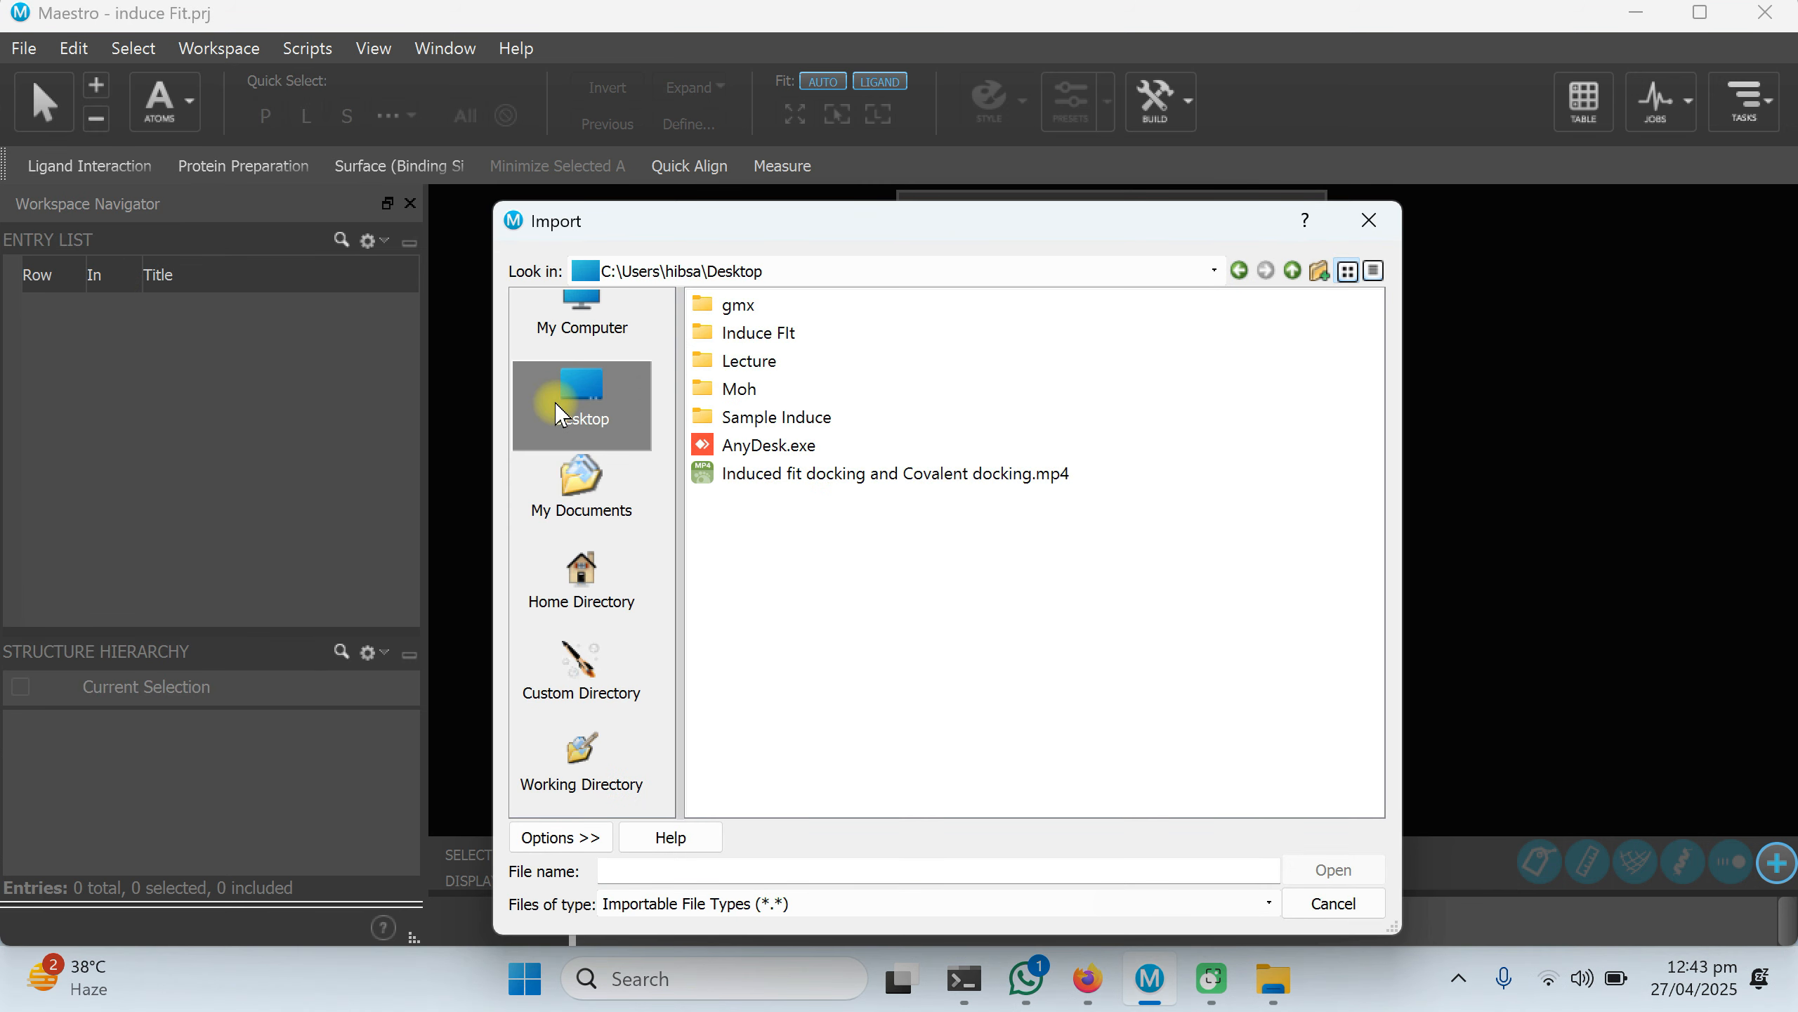
double_click(742, 333)
click(750, 333)
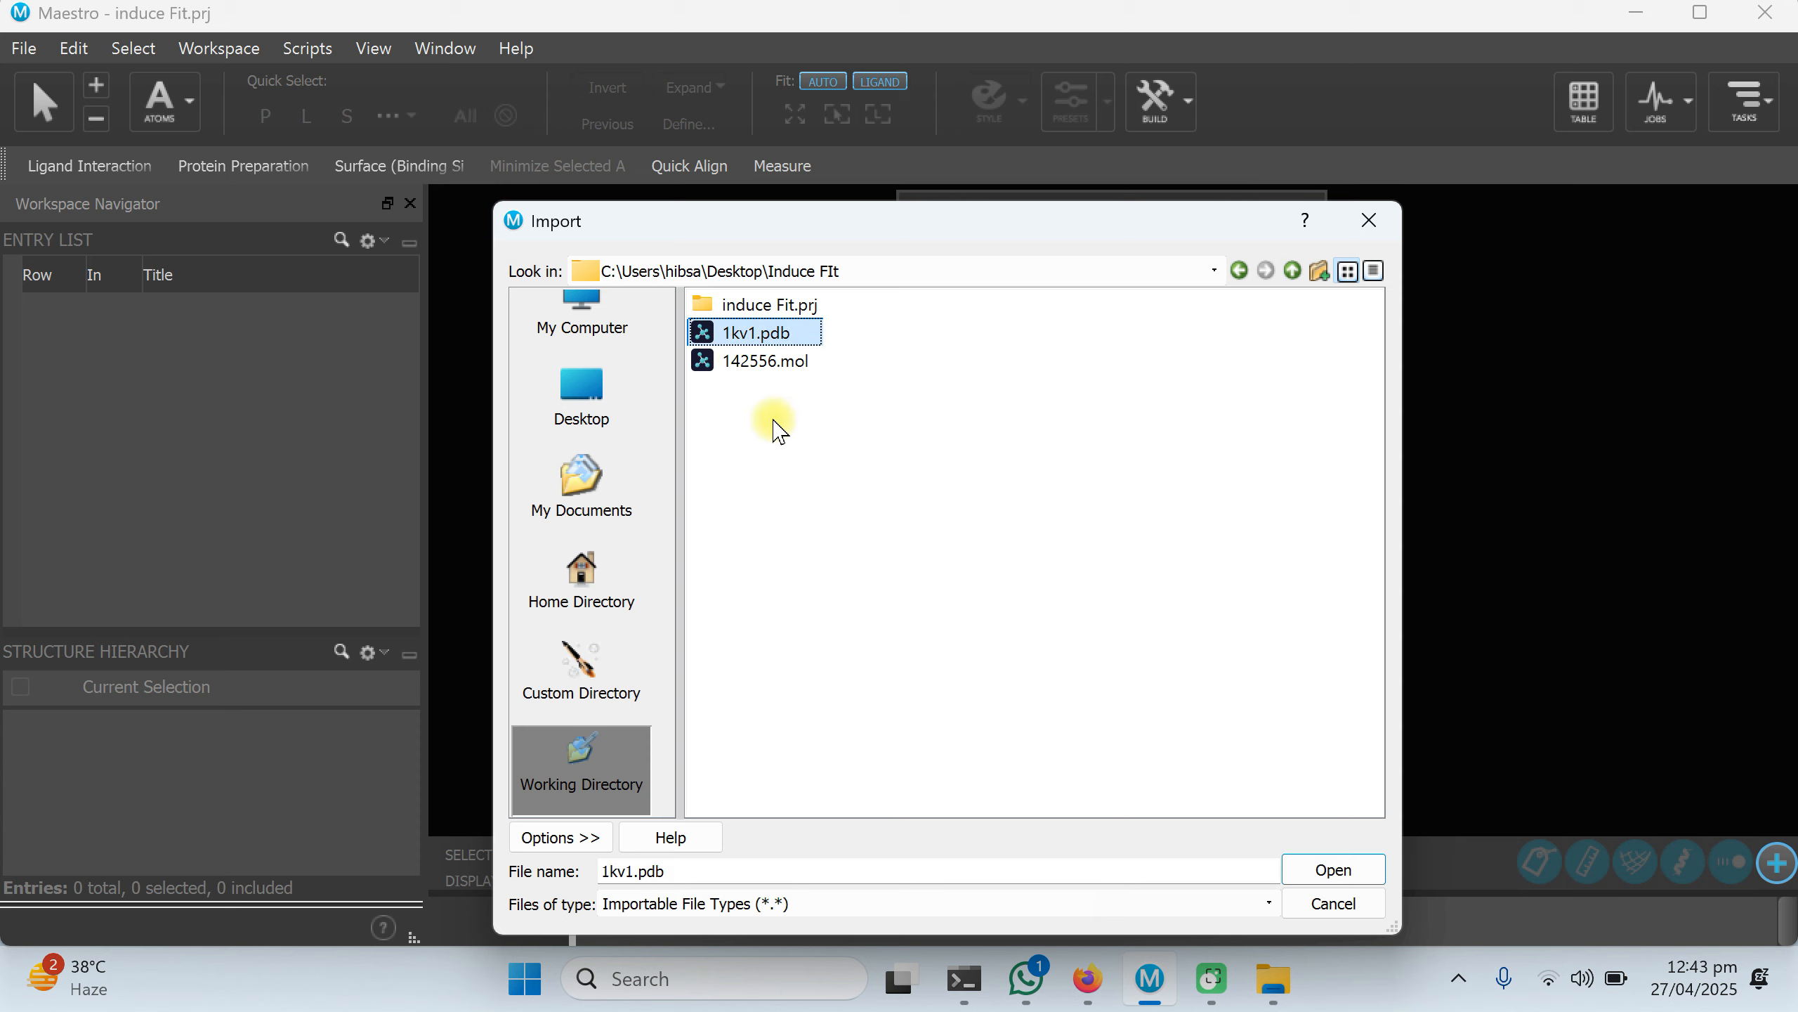
ctrl+click(755, 362)
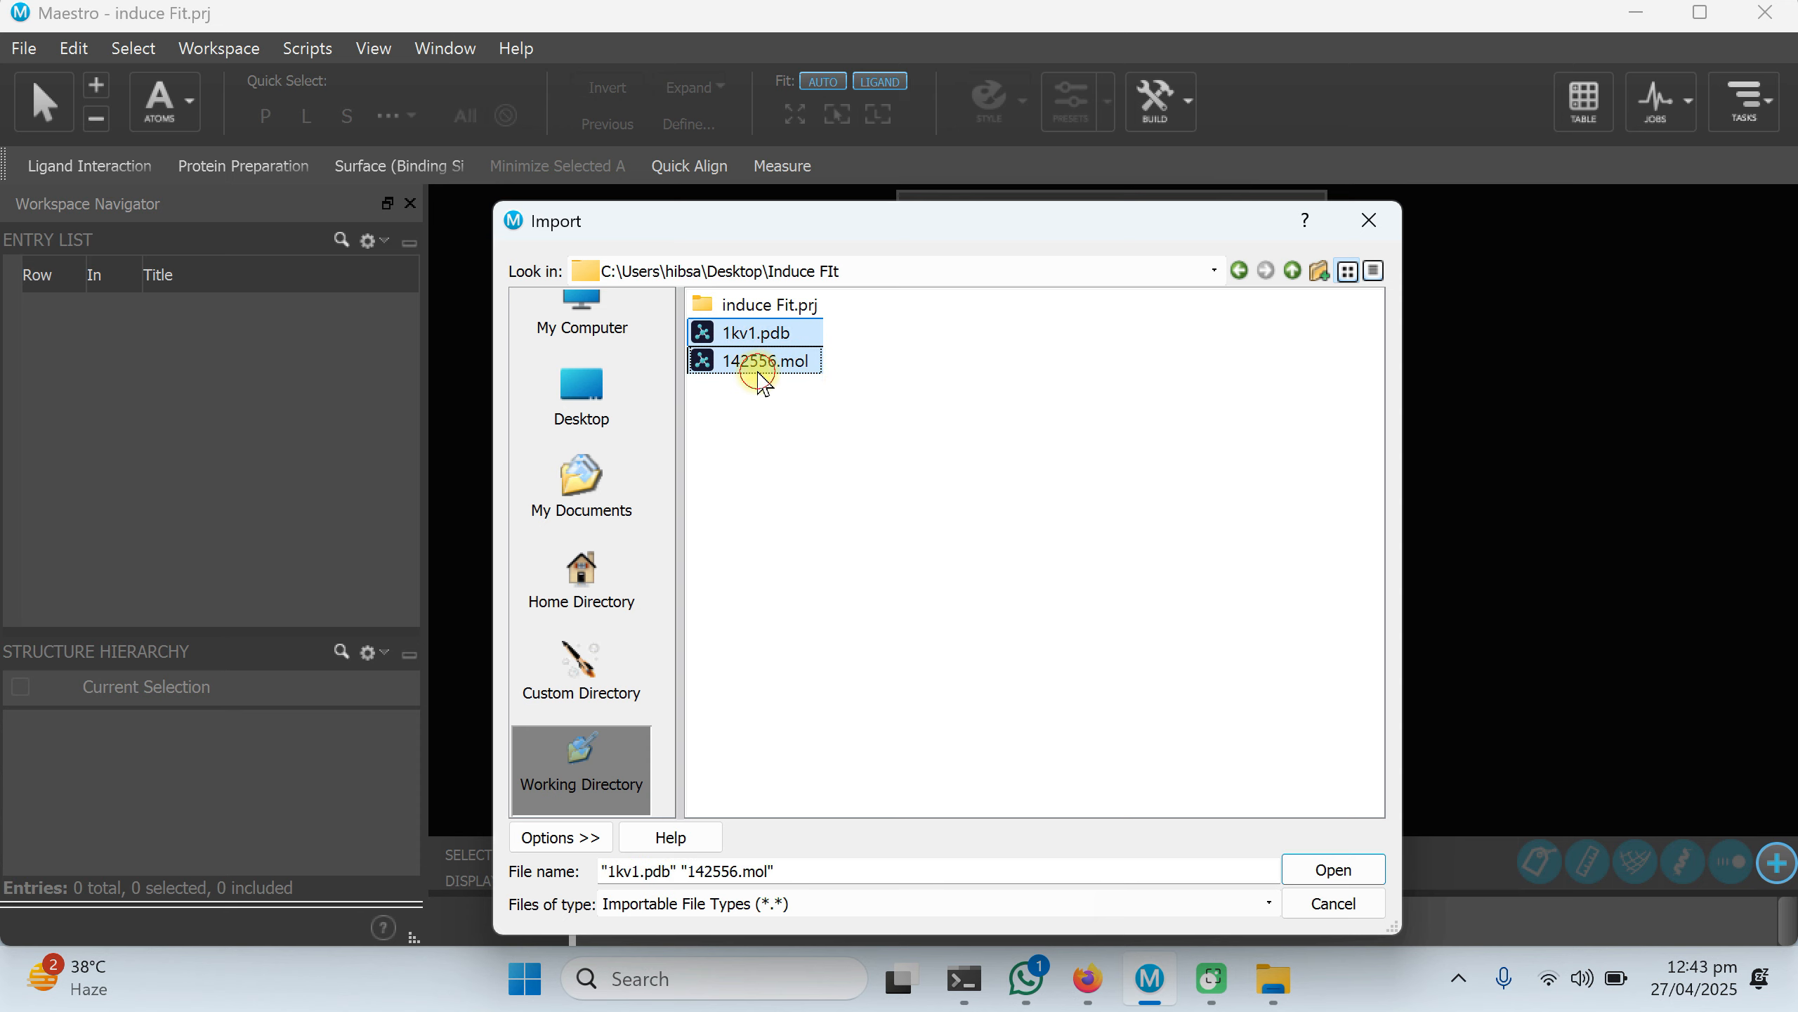
click(1326, 872)
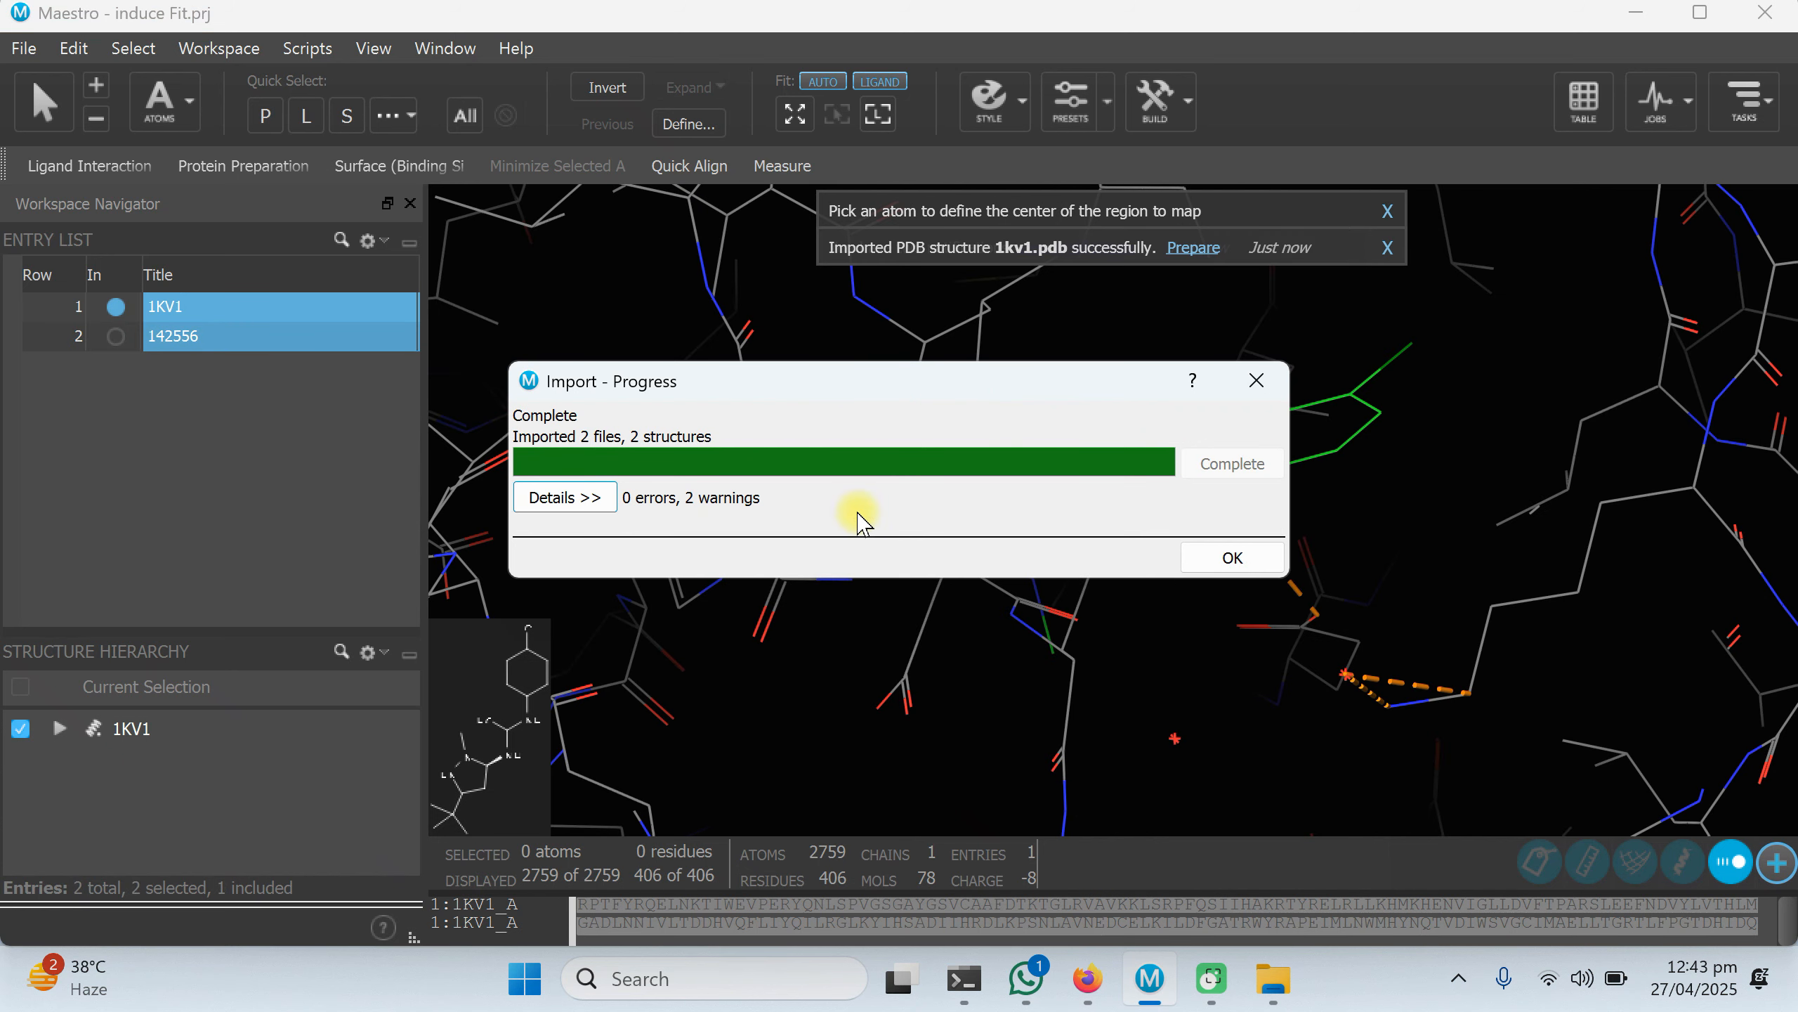
click(1255, 563)
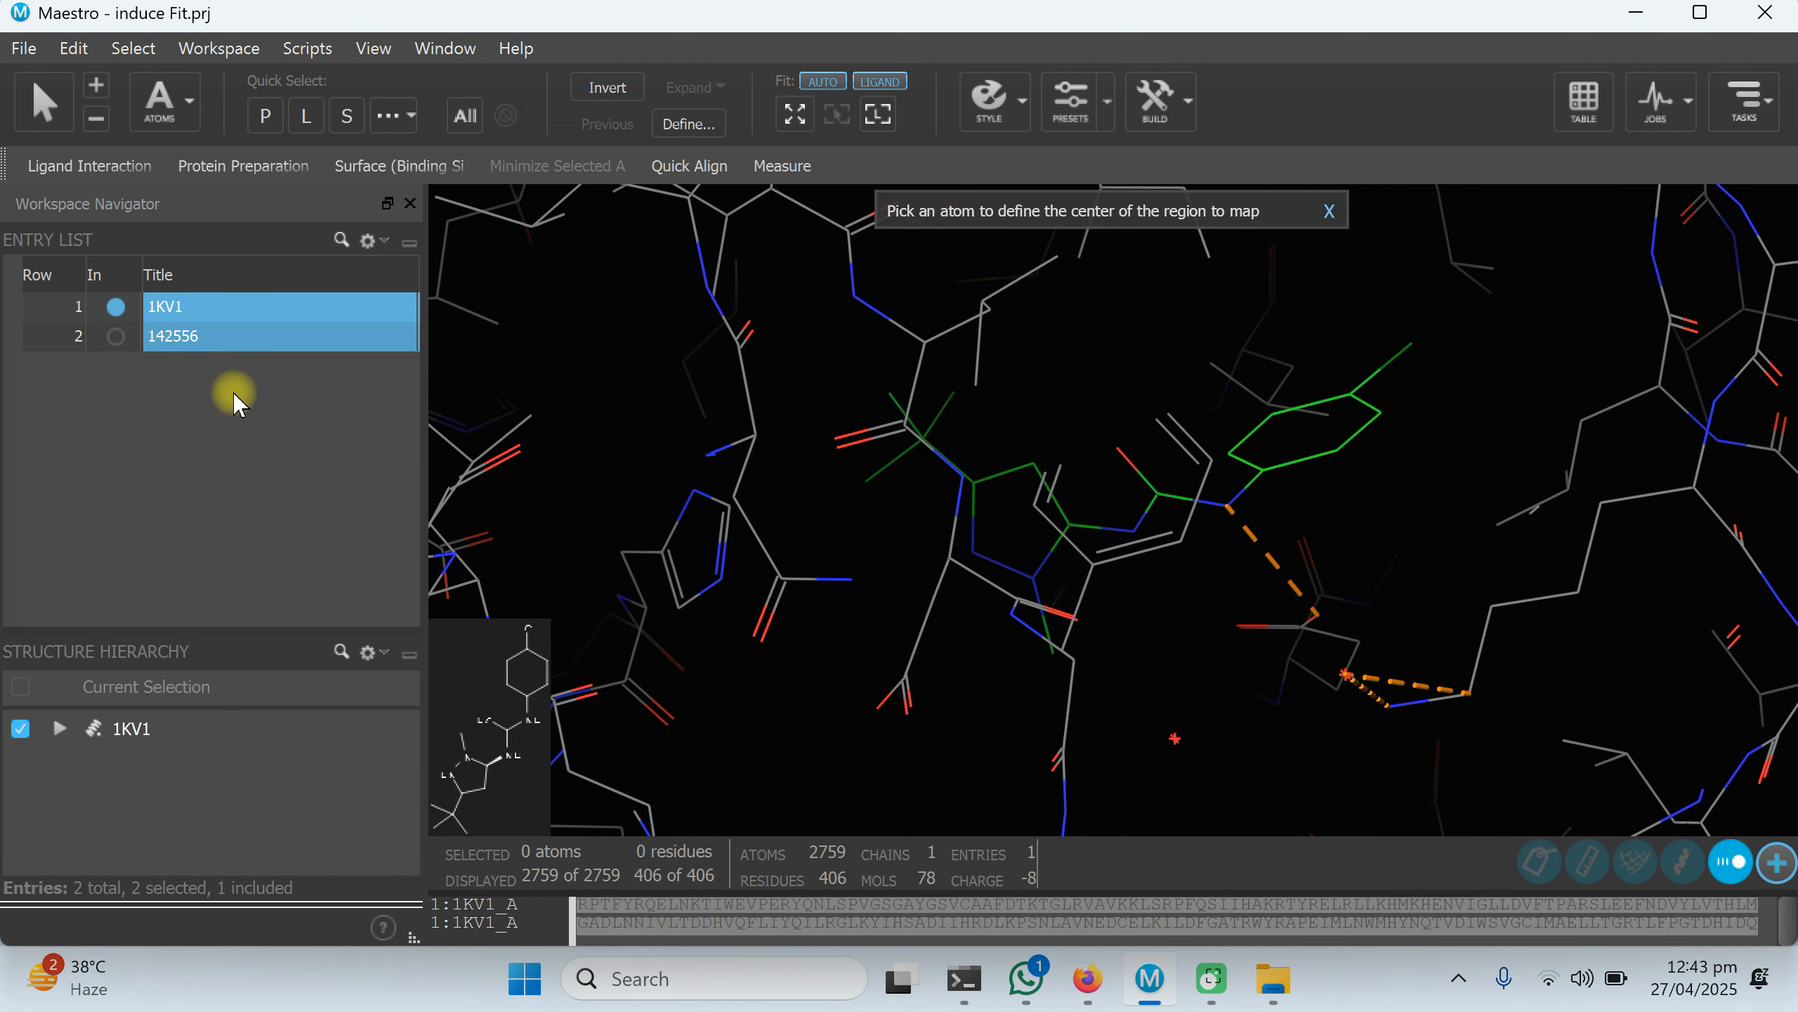
Select only the 1KV1 entry and apply the BioLuminate Default preset to the displayed protein.
click(173, 310)
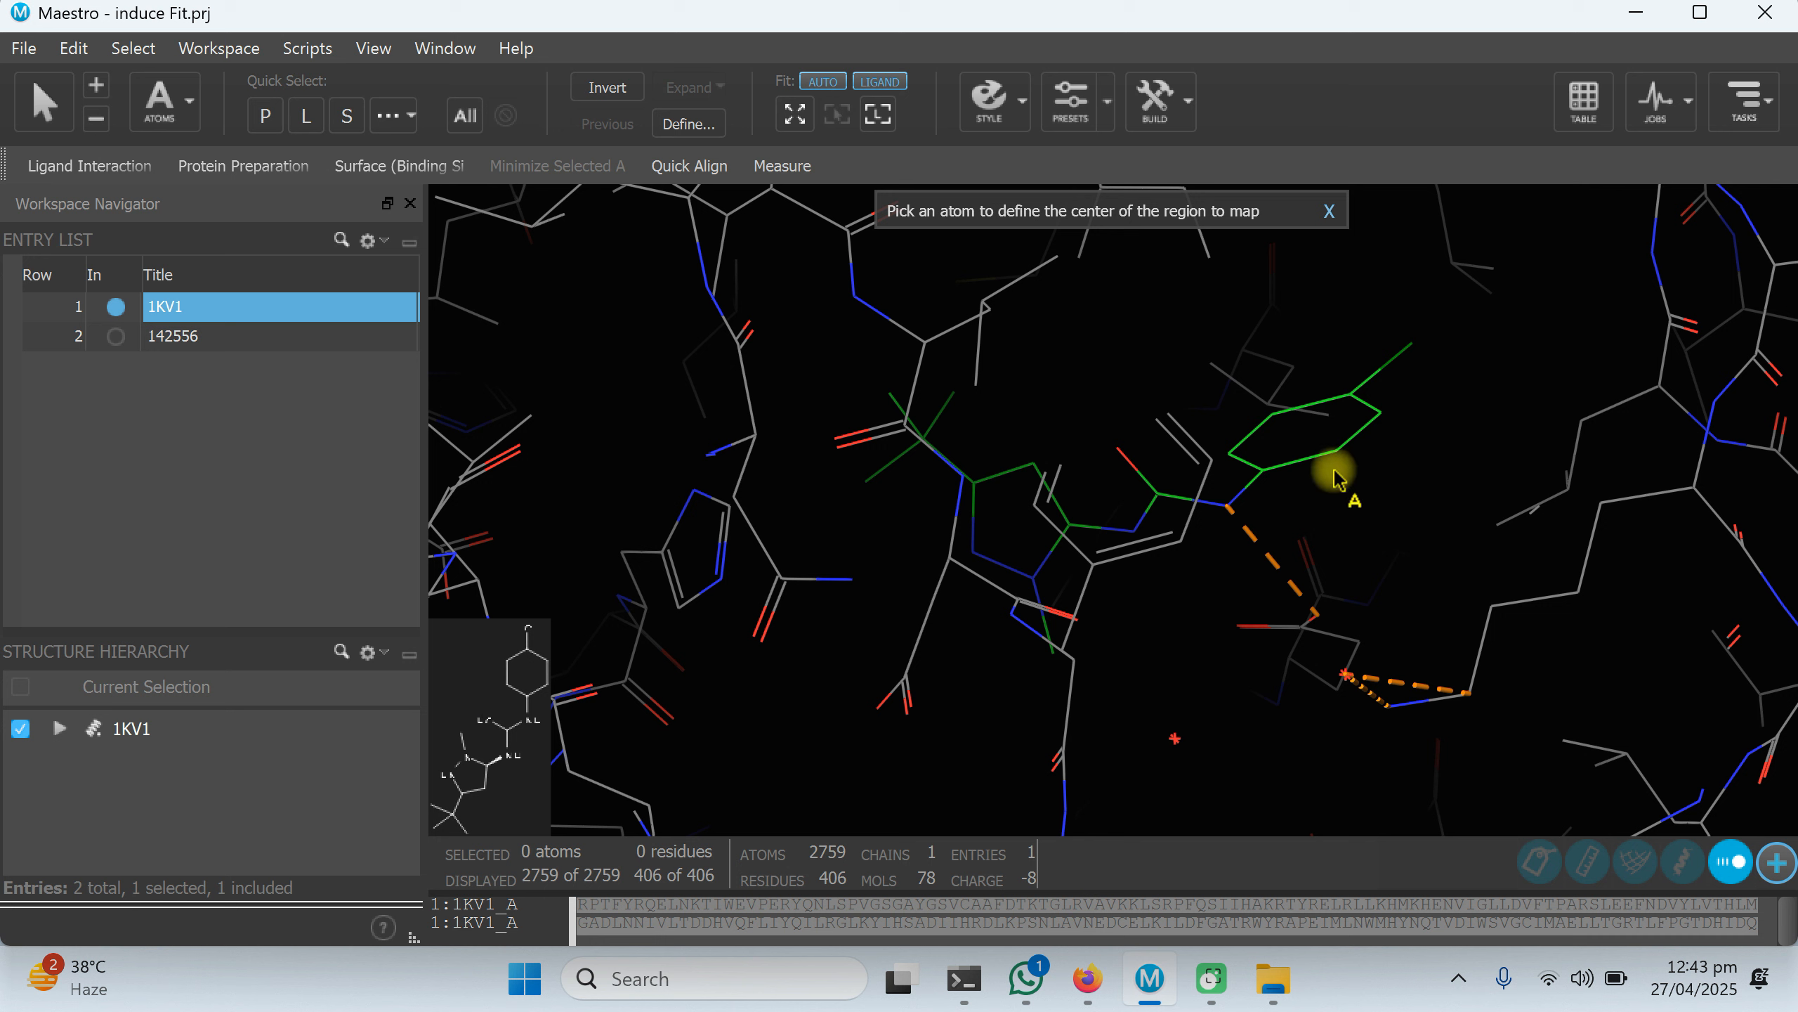
click(1106, 126)
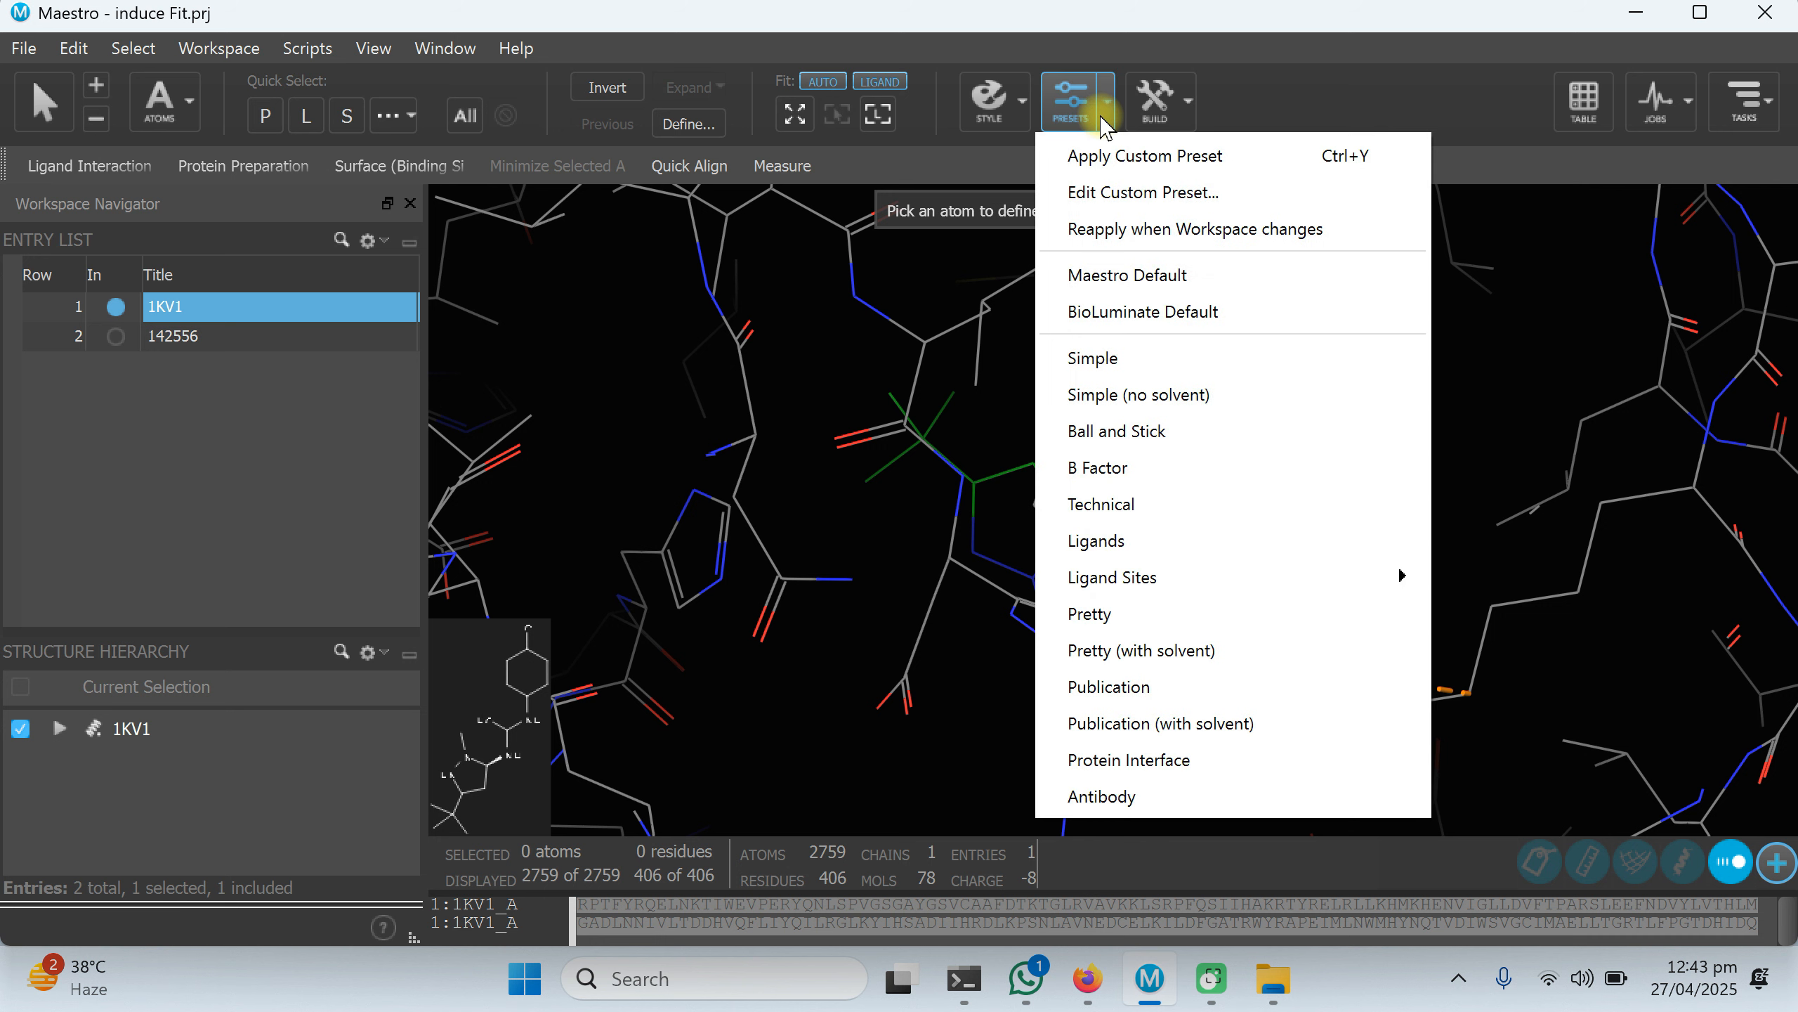
click(1129, 313)
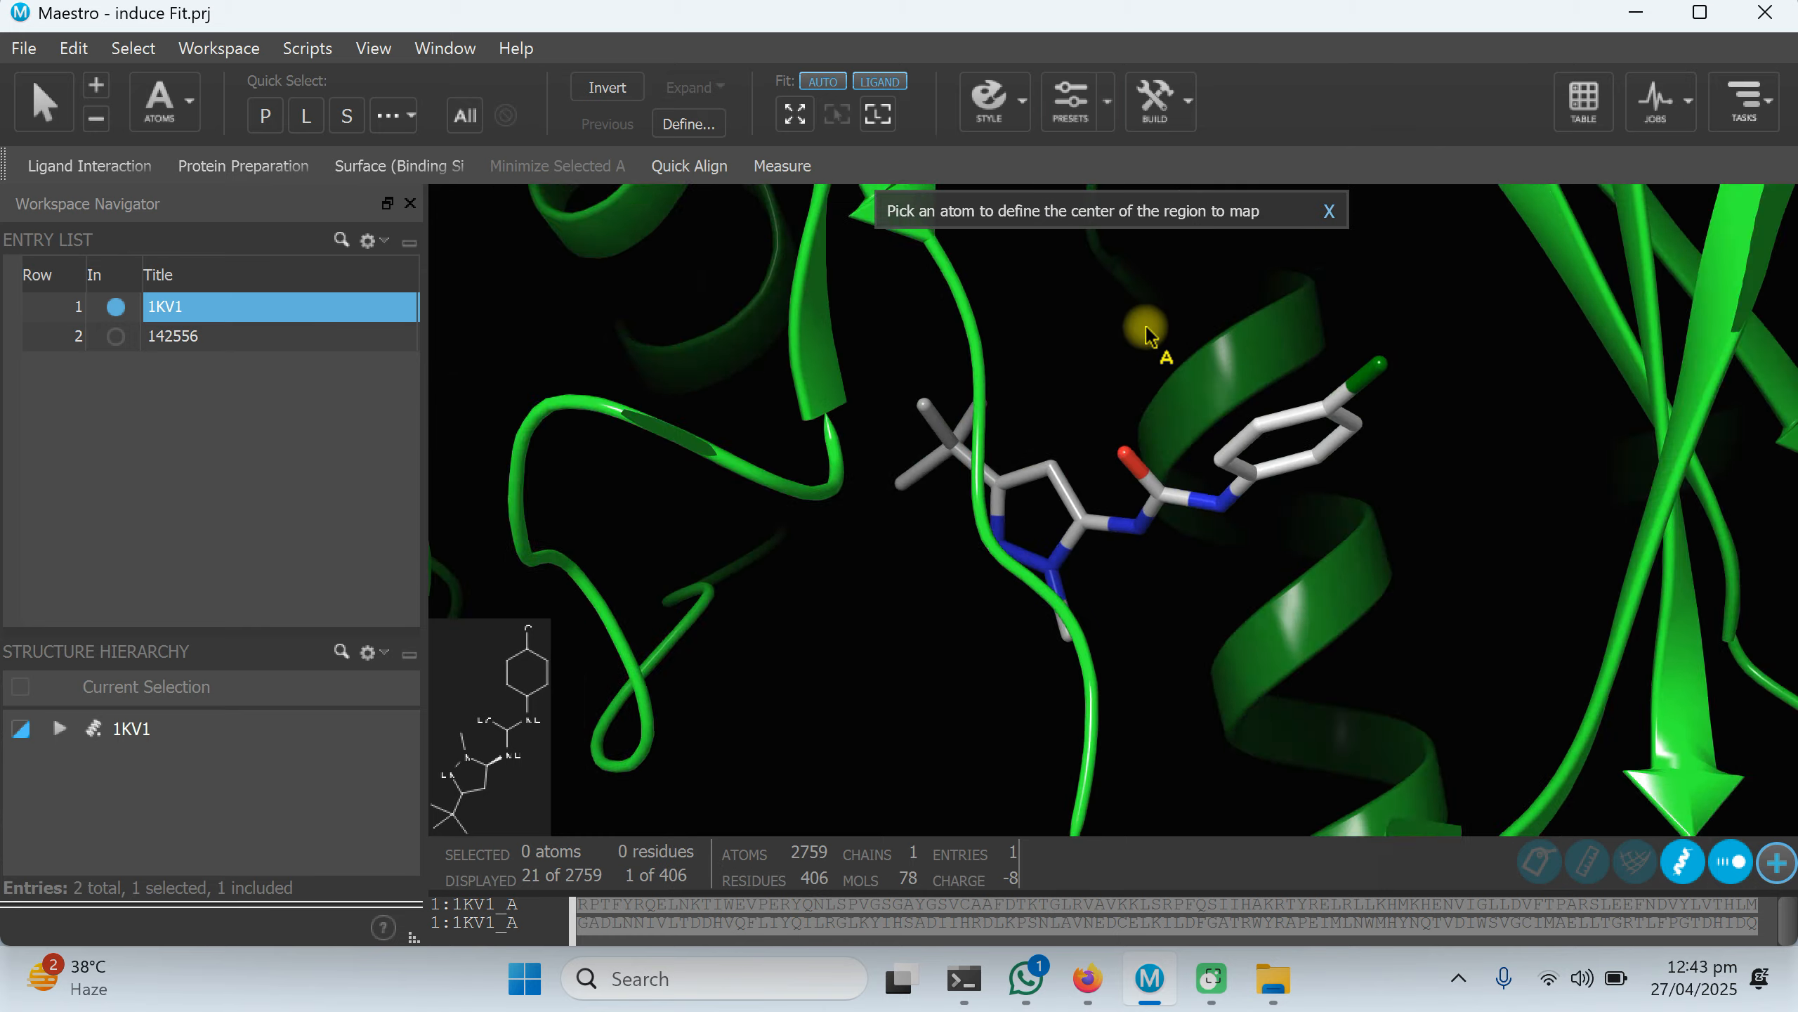
scroll(1264, 547, up, 5)
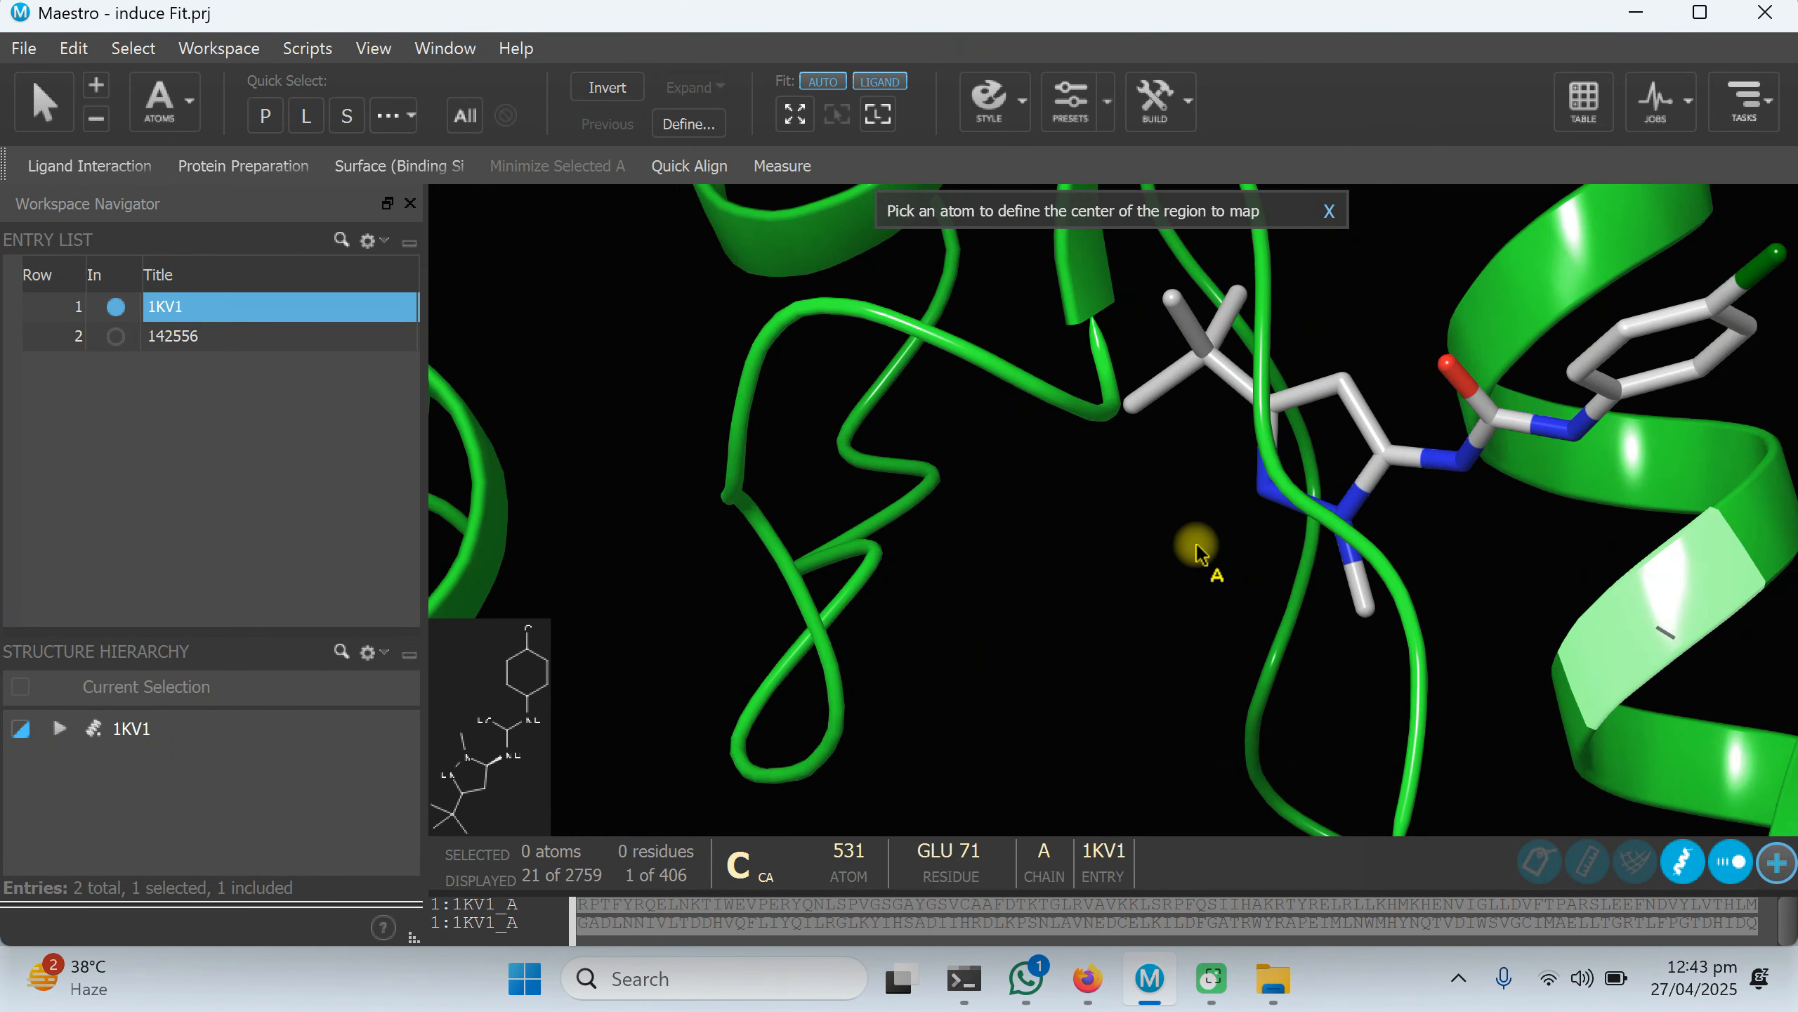
scroll(1251, 499, down, 6)
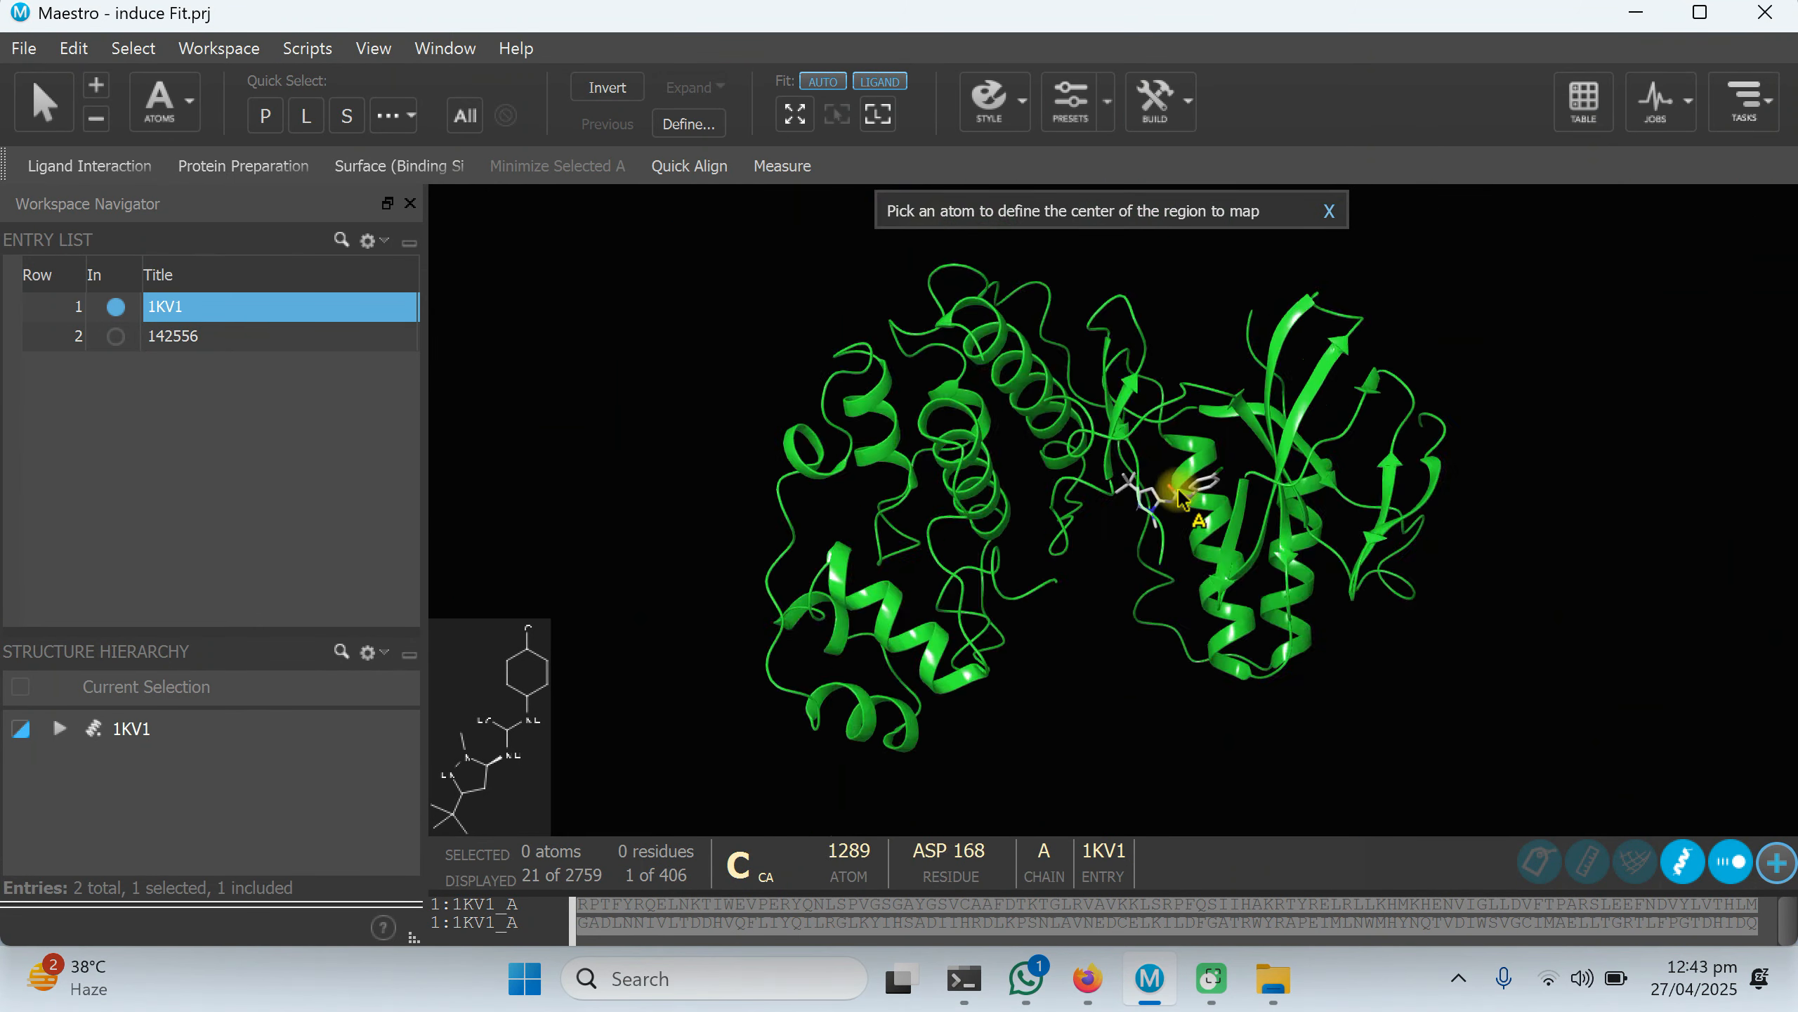
View the co-crystallized ligand of 1KV1 in the Ligand Interaction Diagram and close the diagram.
right_click(468, 663)
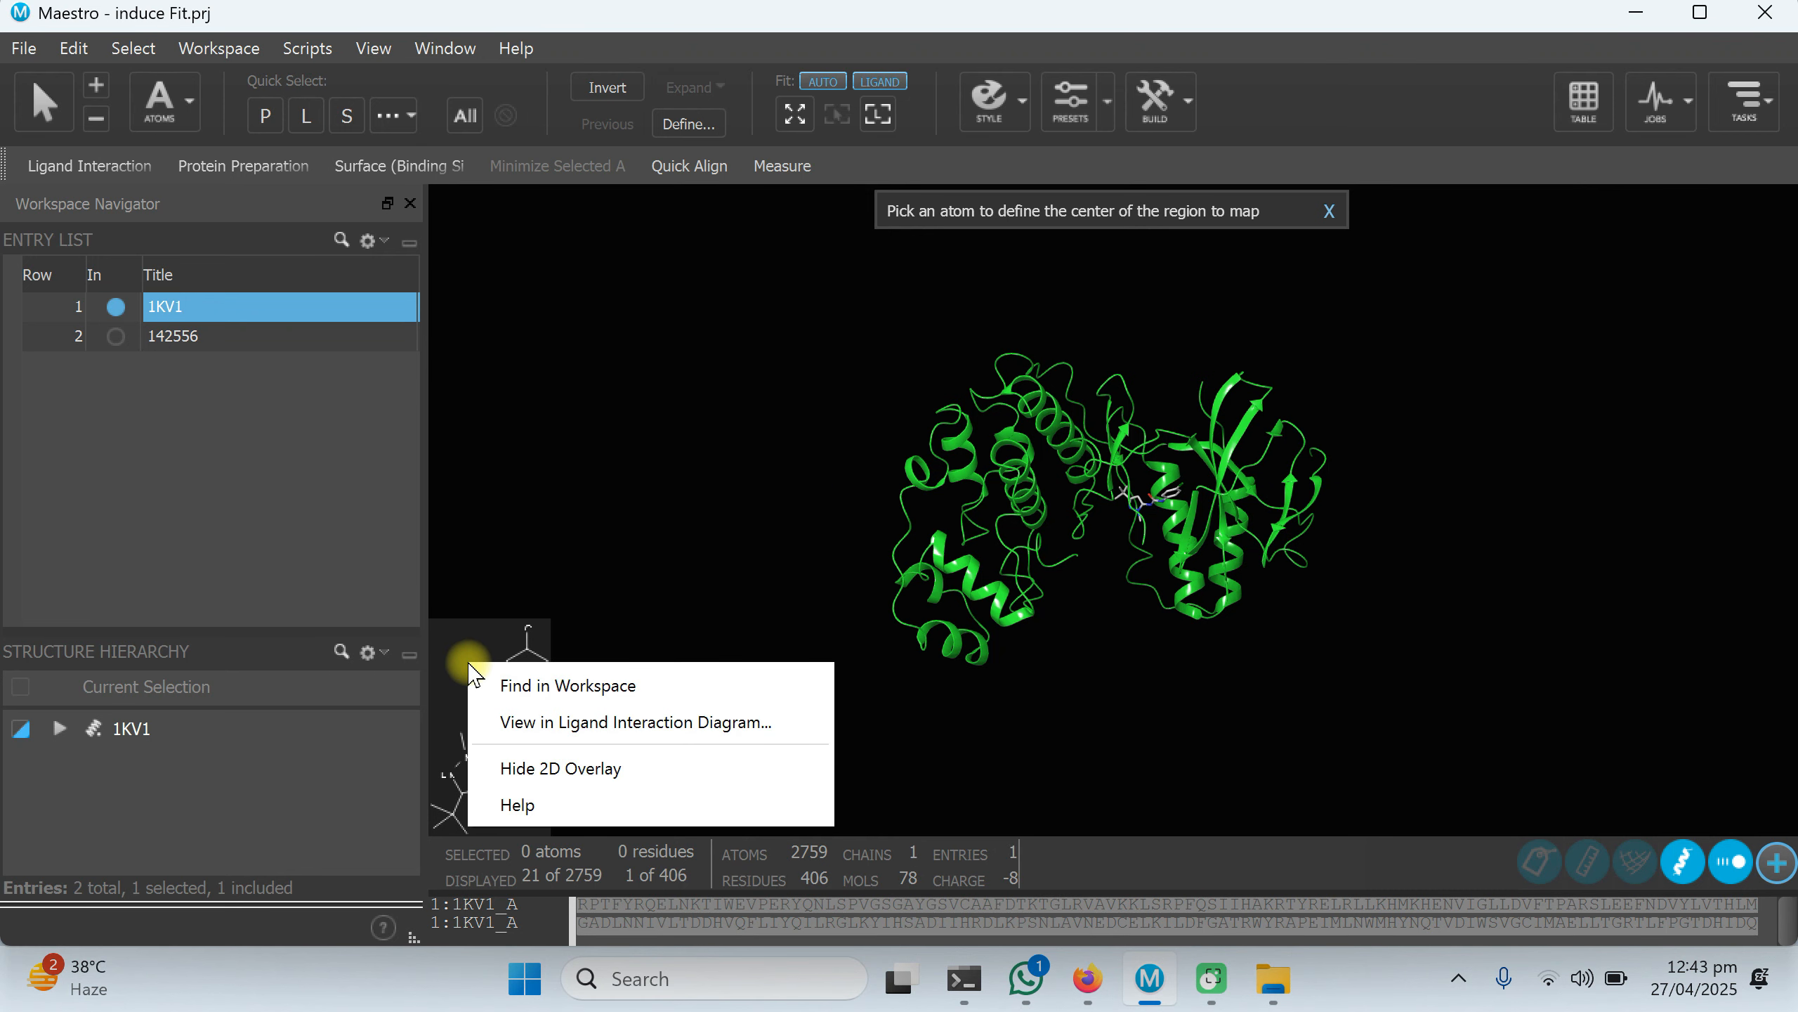
click(520, 723)
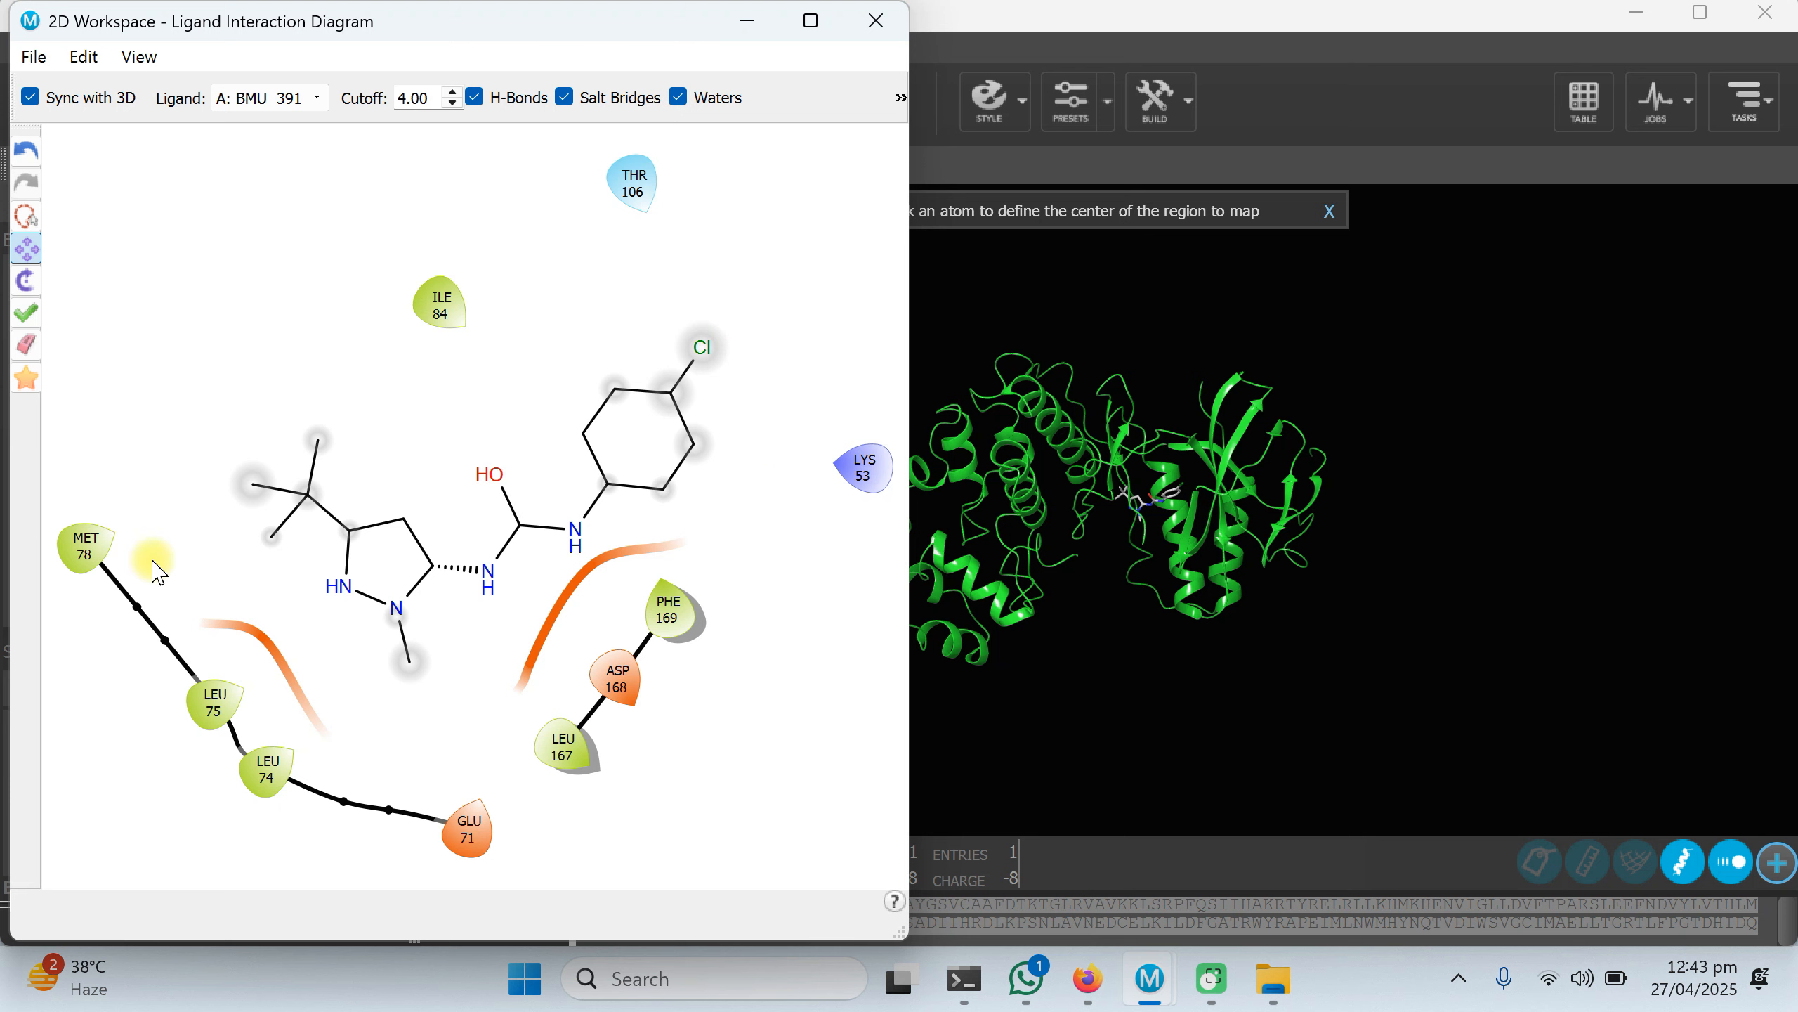
click(876, 21)
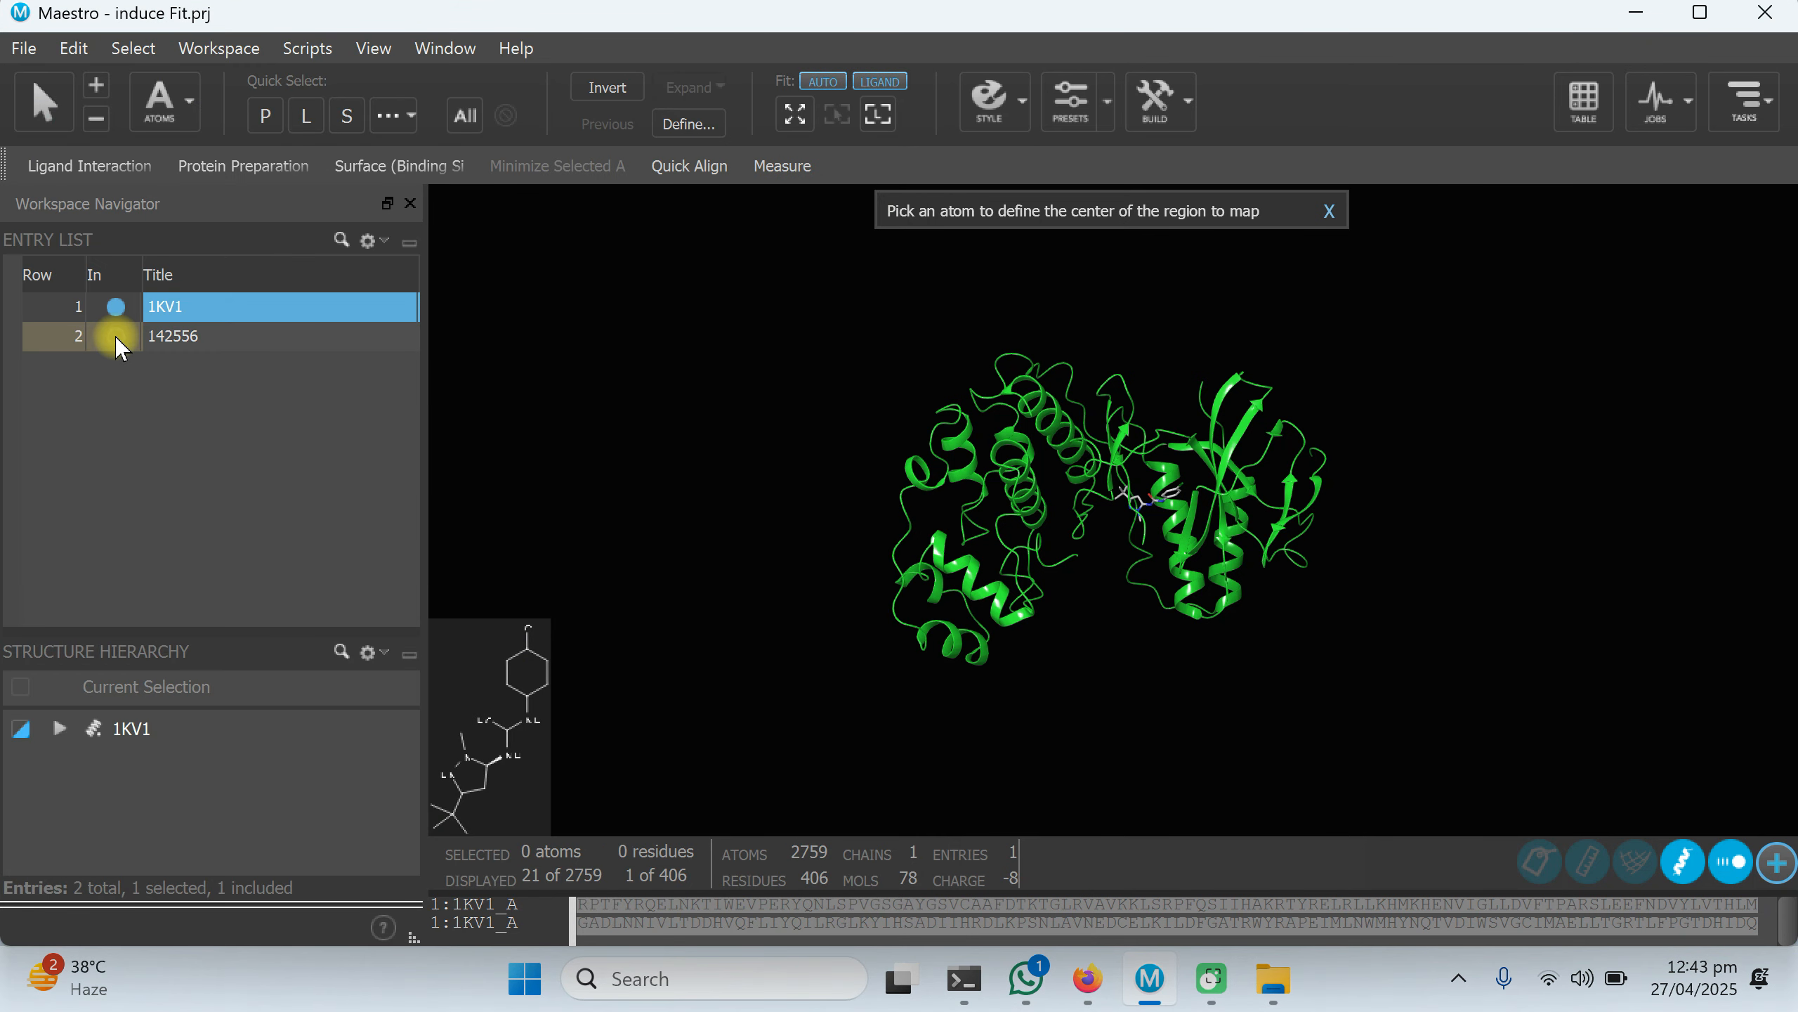
Display the 142556 ligand entry in the workspace instead of 1KV1.
click(115, 336)
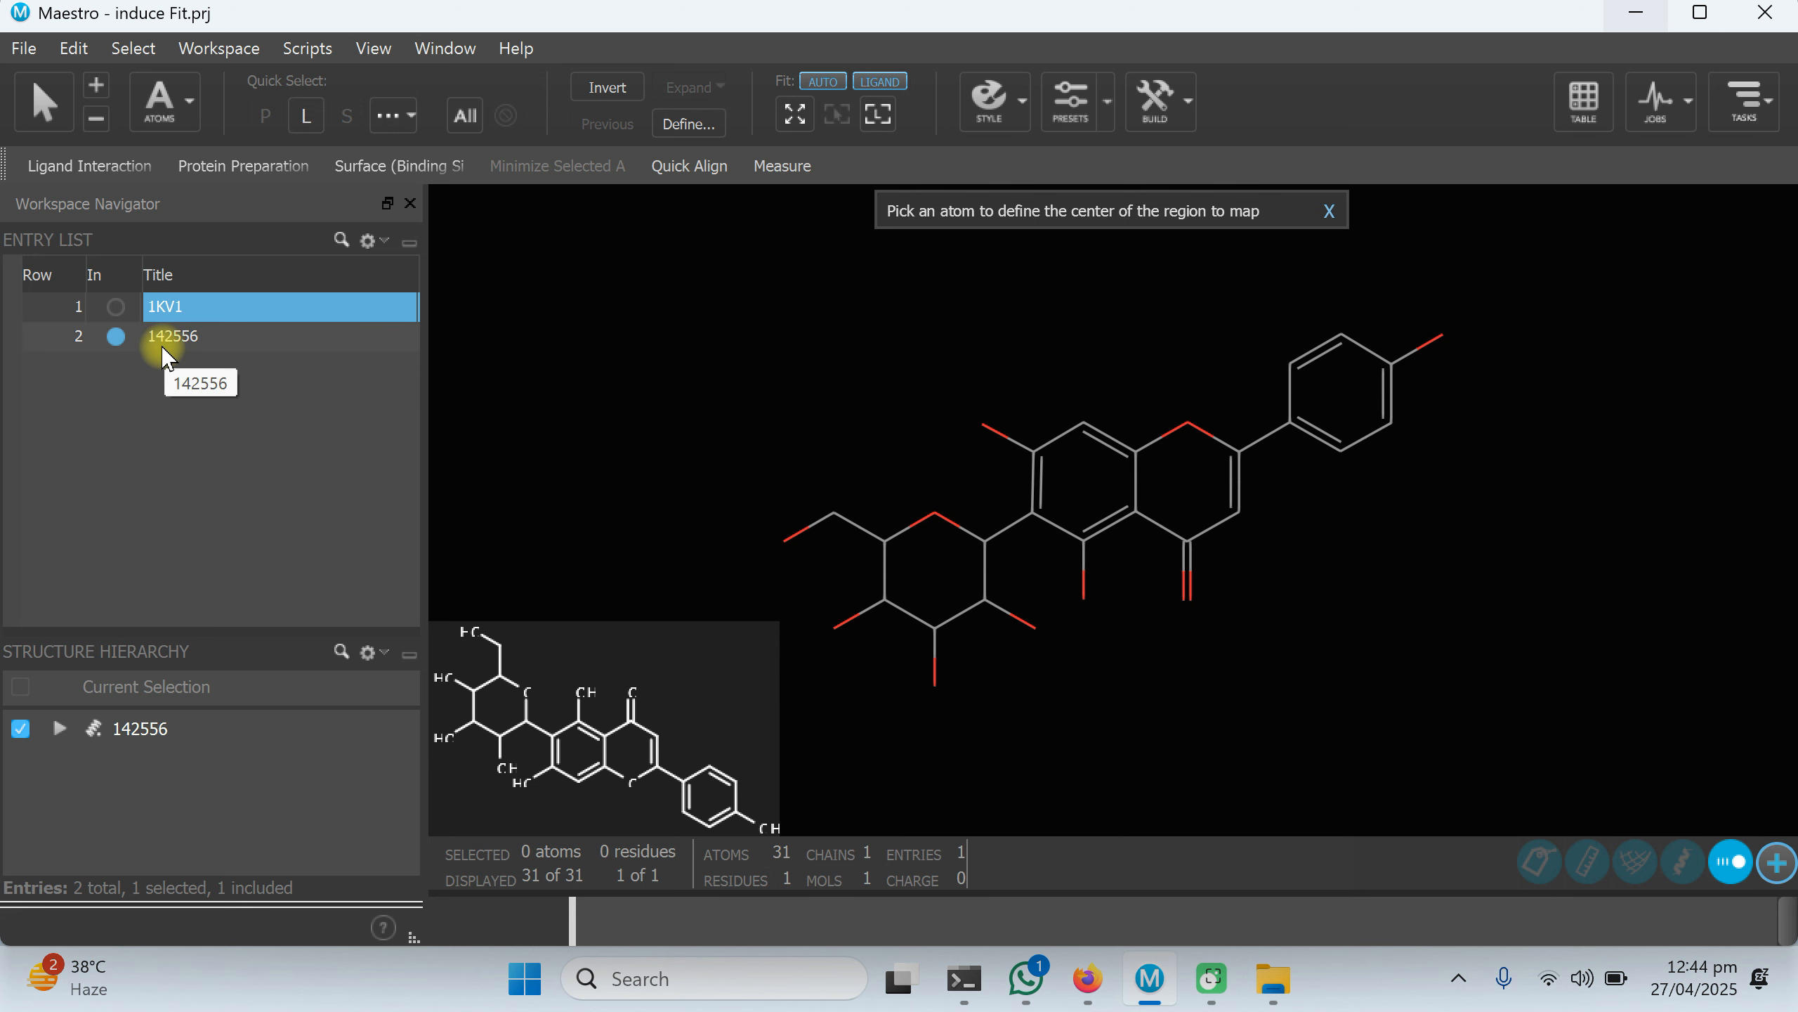
Display the 1KV1 protein in the workspace and open the Protein Preparation Wizard through a task search for protein preparation.
click(163, 308)
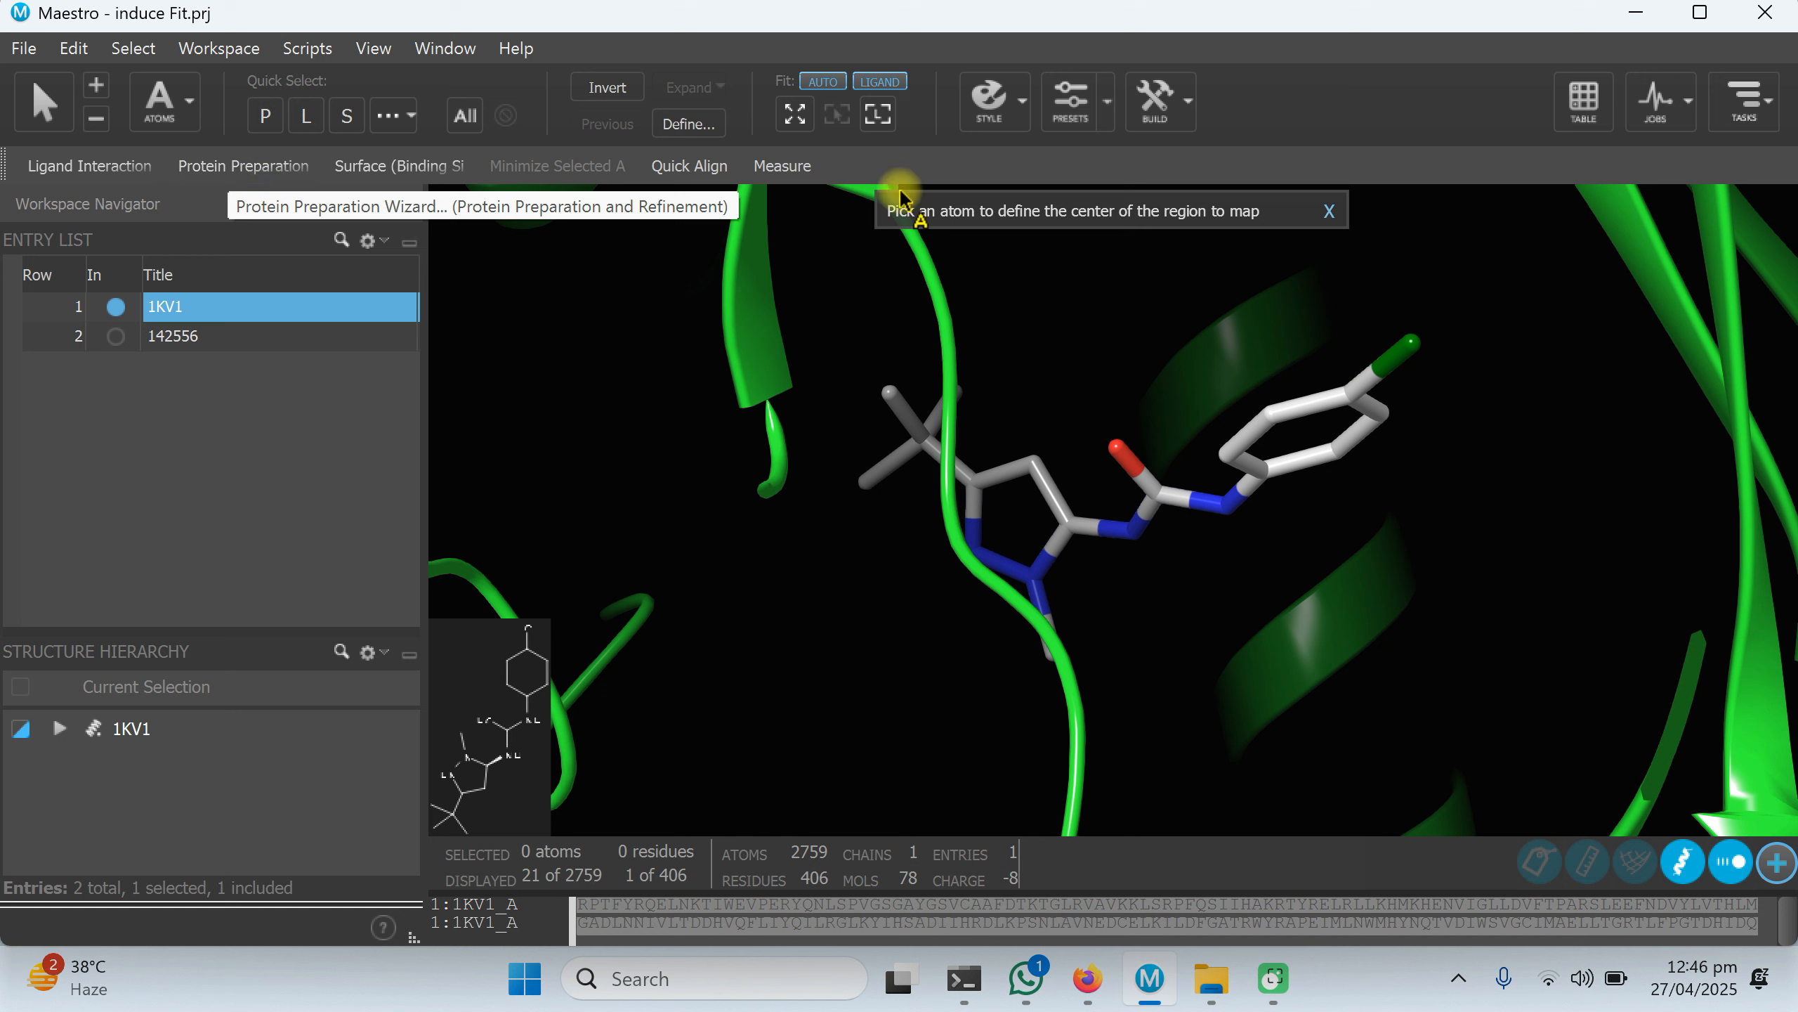
click(1743, 100)
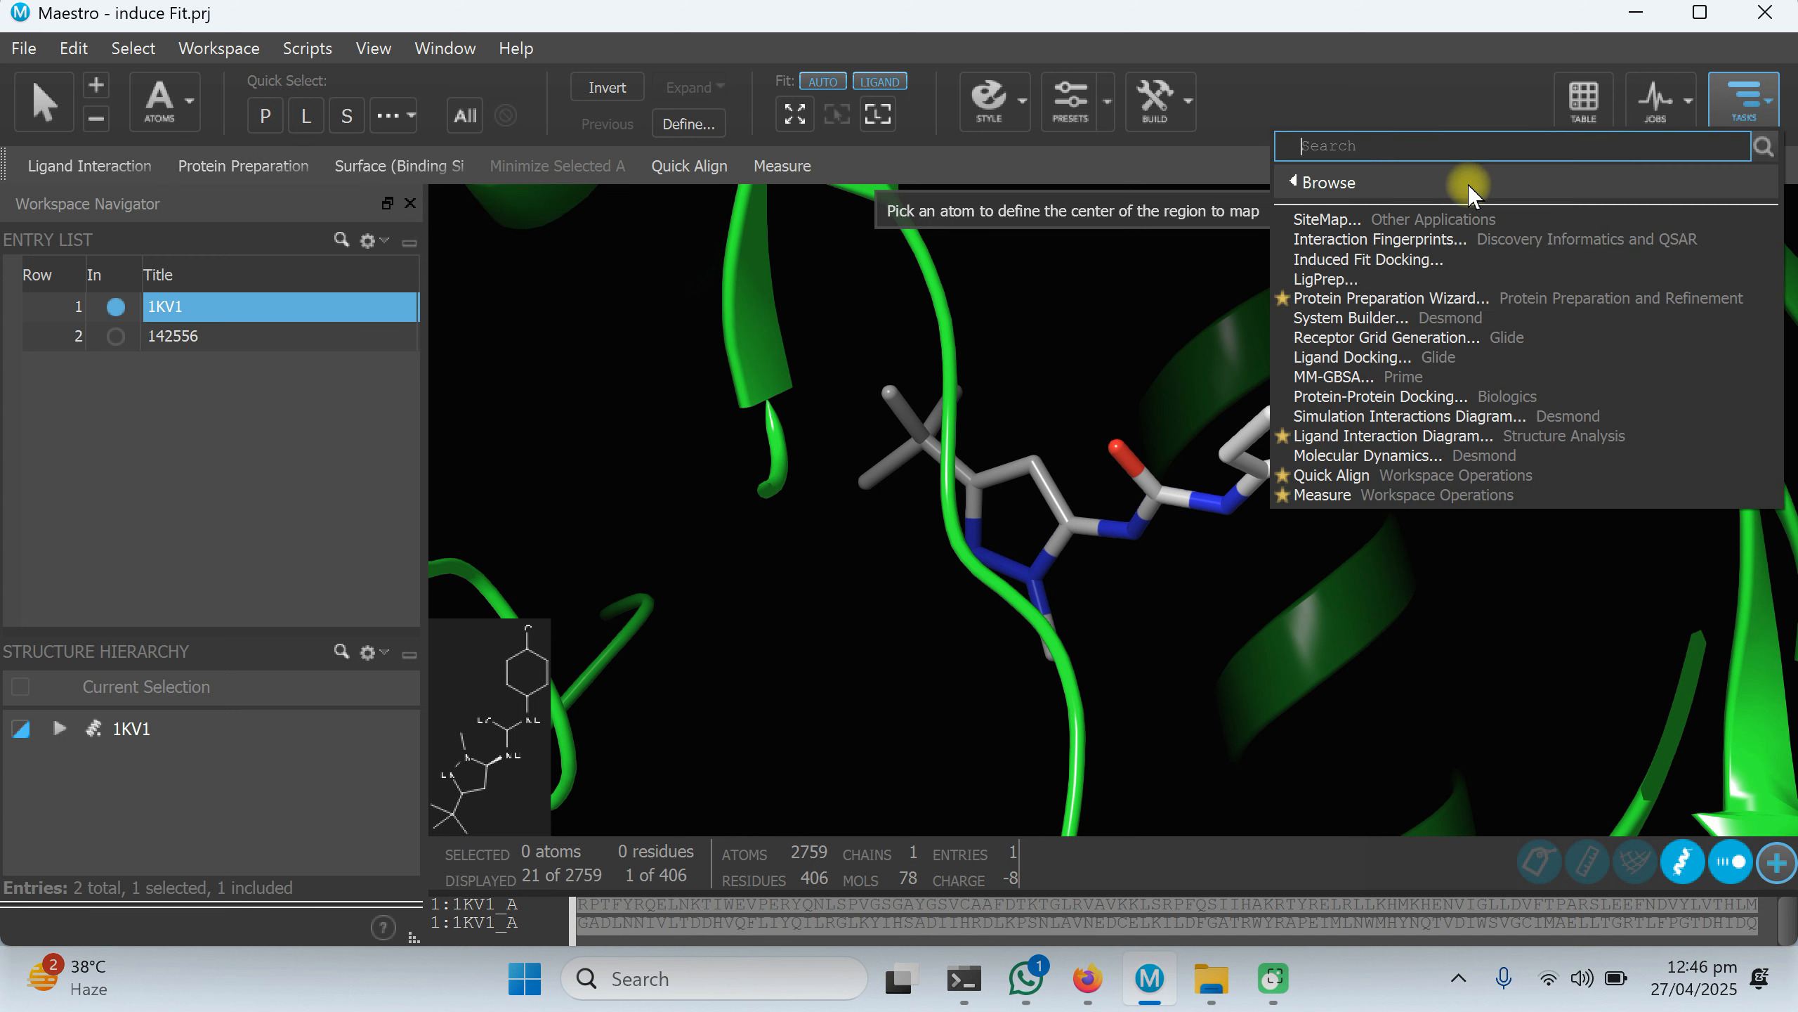
click(1359, 151)
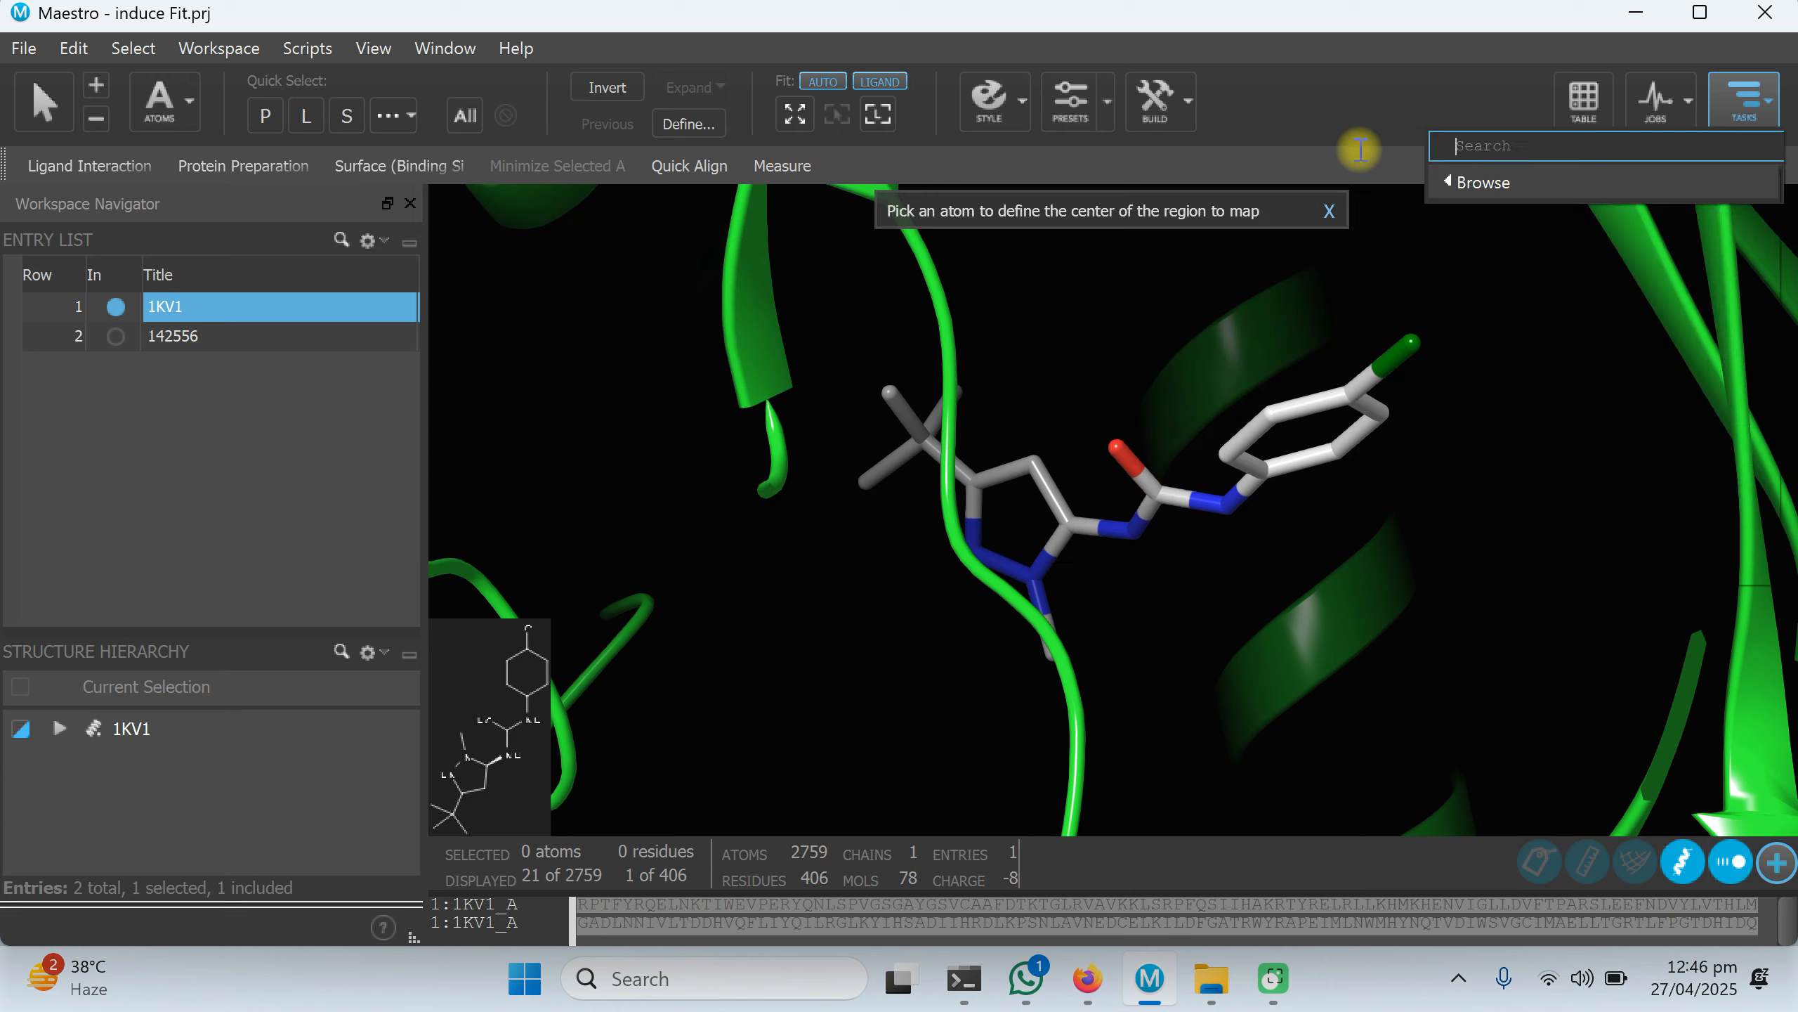
text(protein)
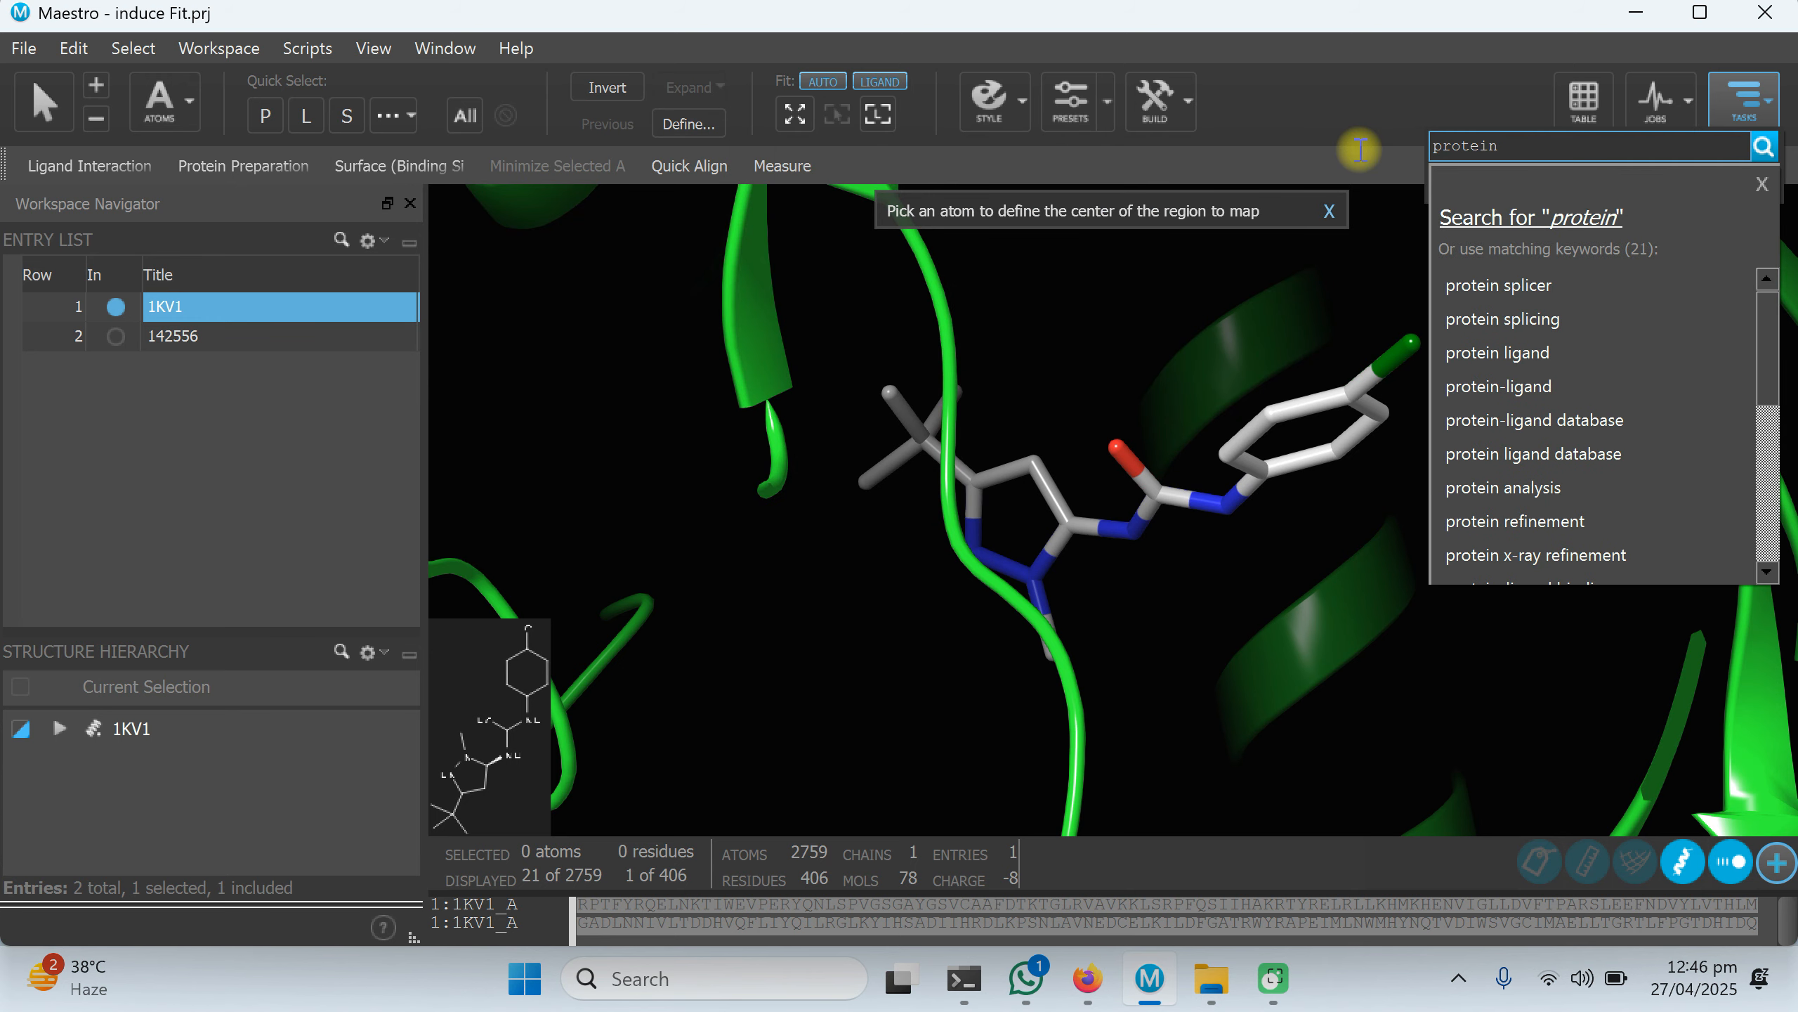
text( preparatio)
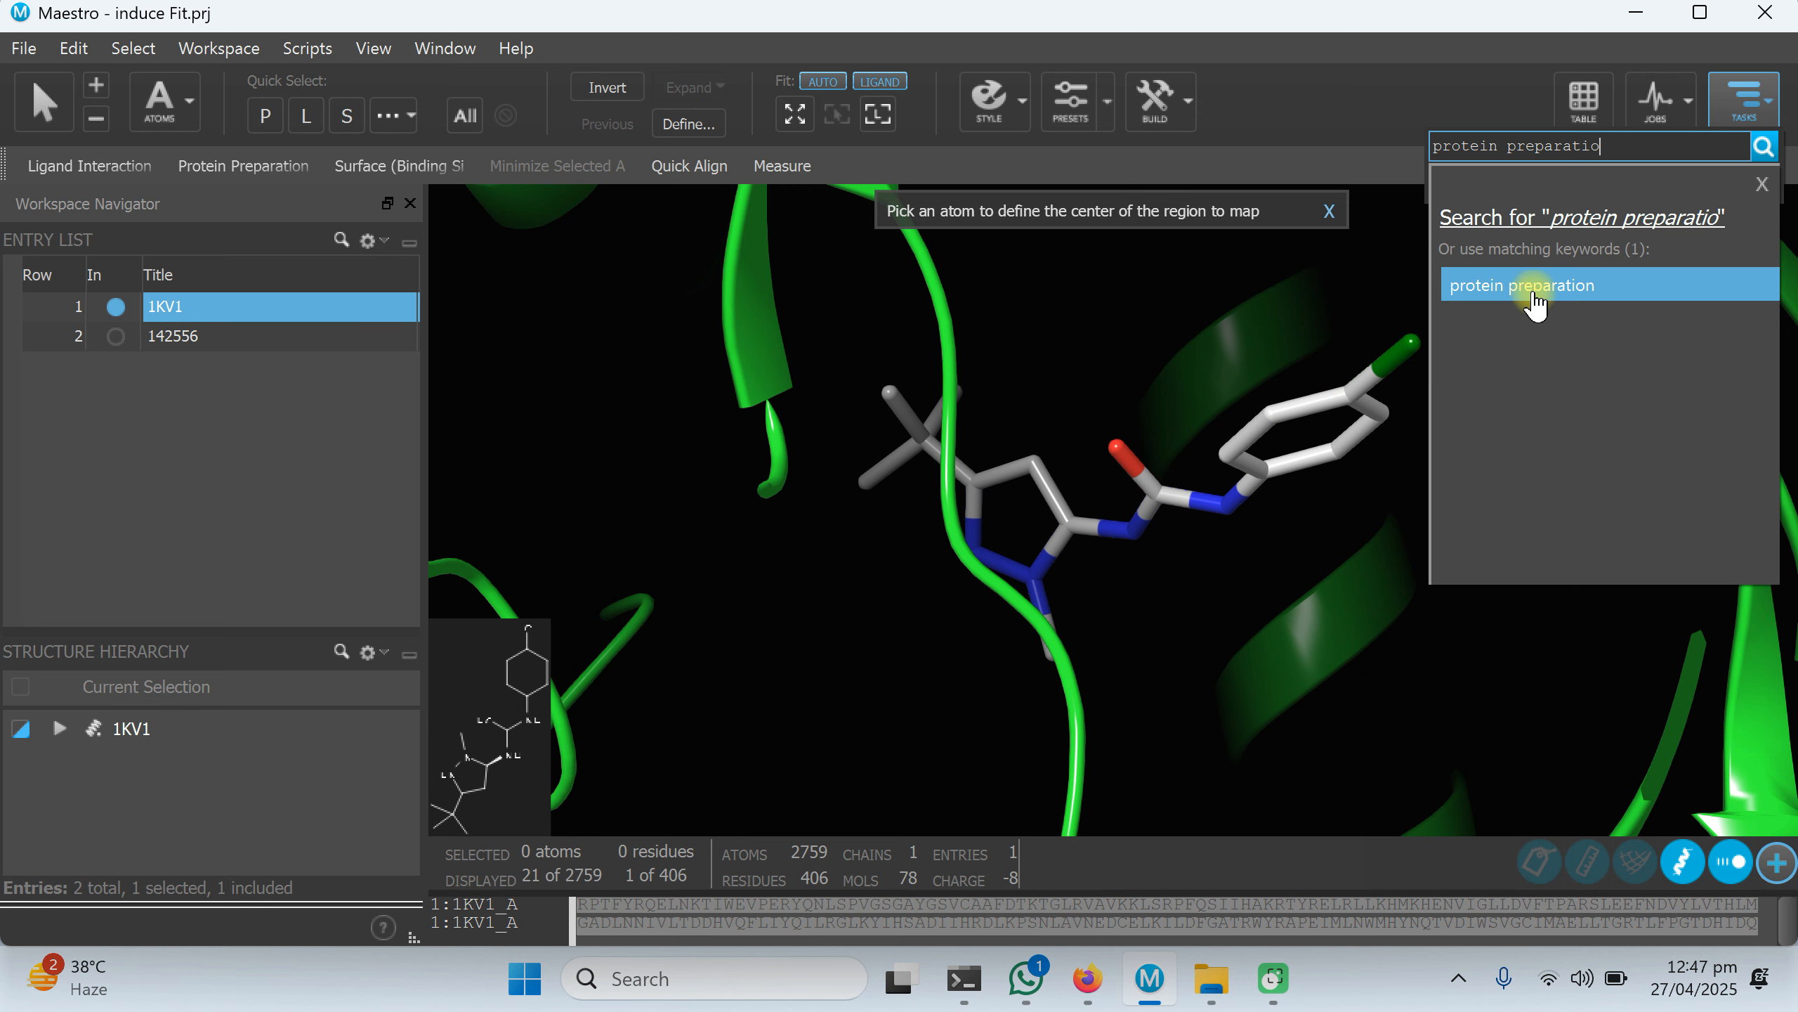
click(1516, 298)
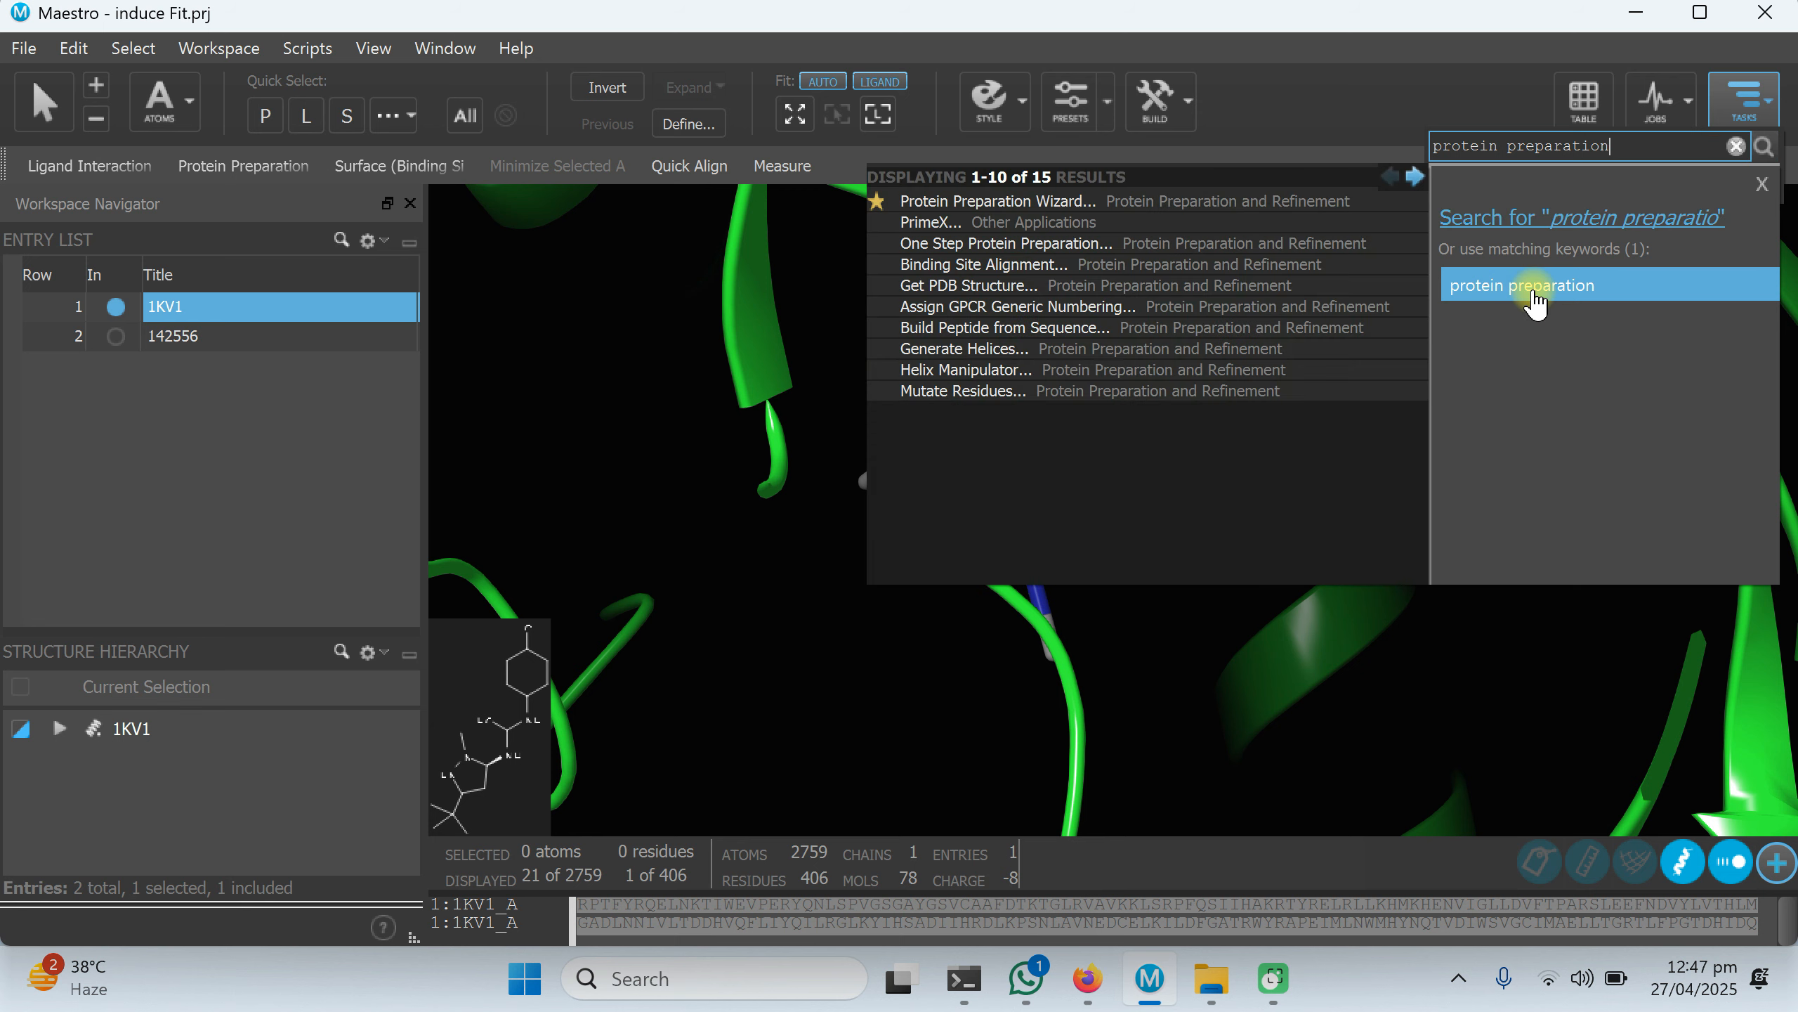
click(982, 204)
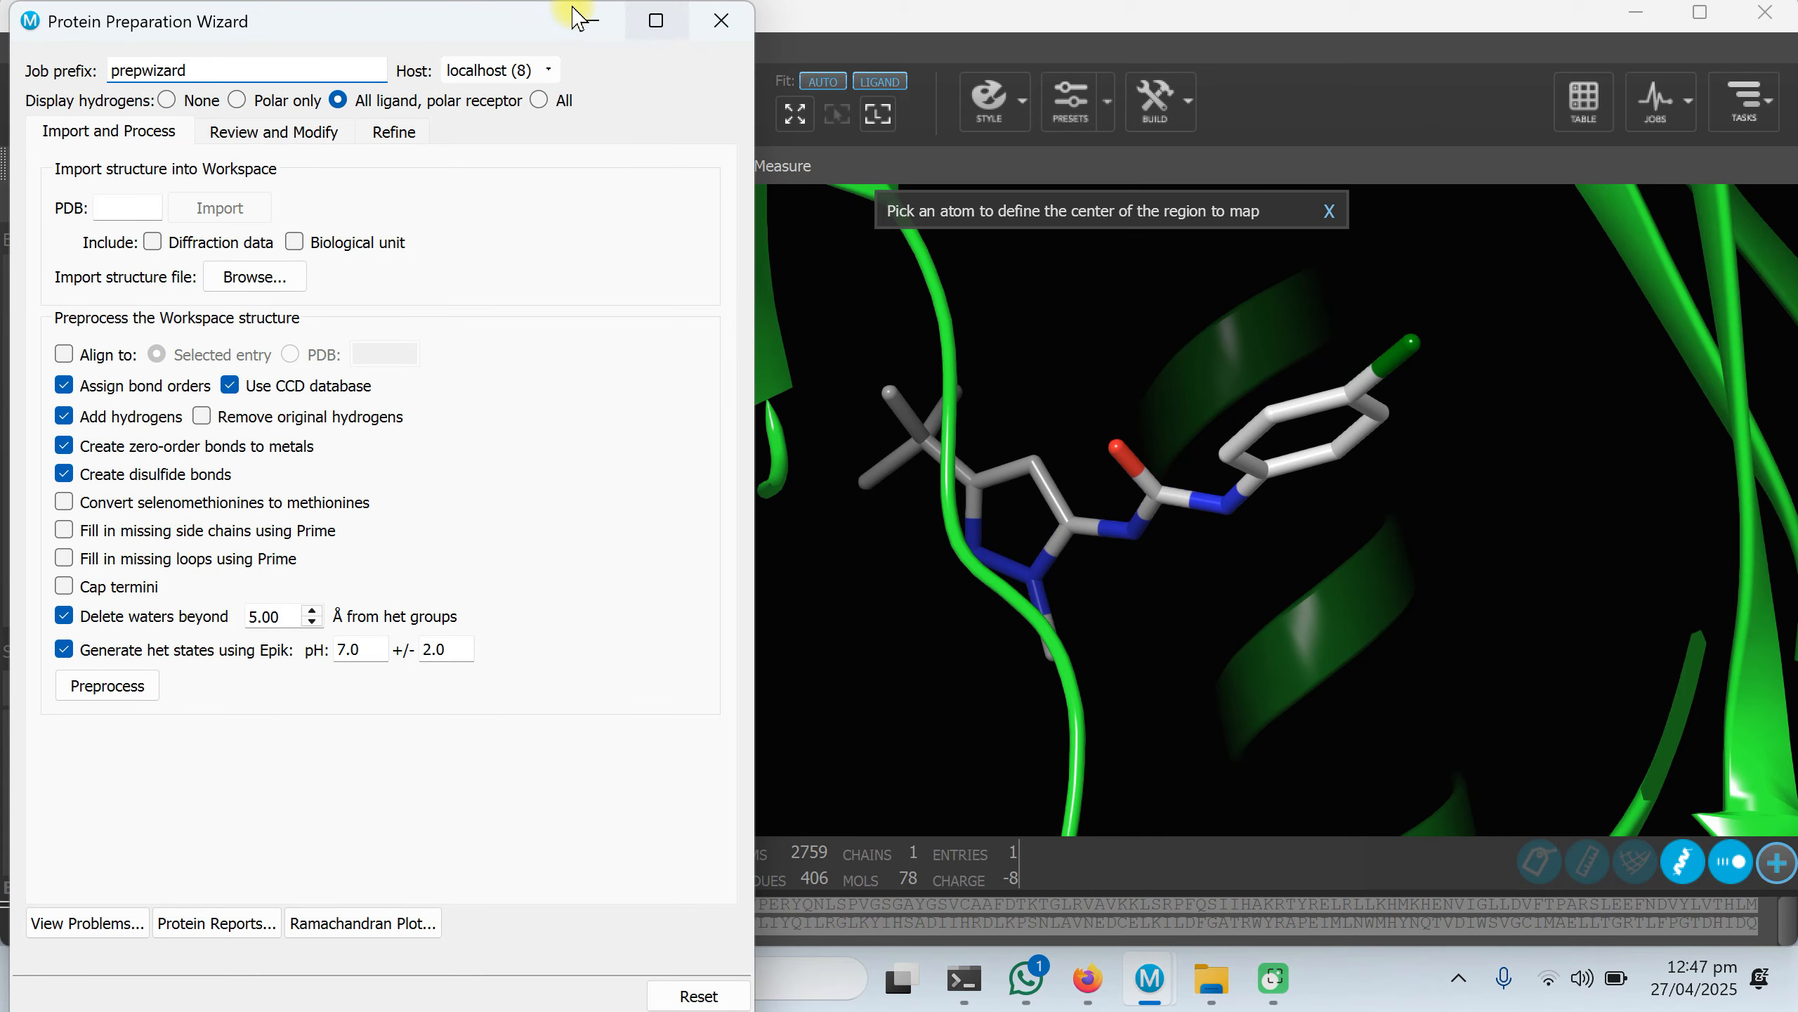
Preprocess the 1KV1 structure, deleting waters beyond 5.00 Å and generating Epik het states at pH 7.0 +/- 2.0, and dismiss the problems report.
drag(301, 20, 1035, 45)
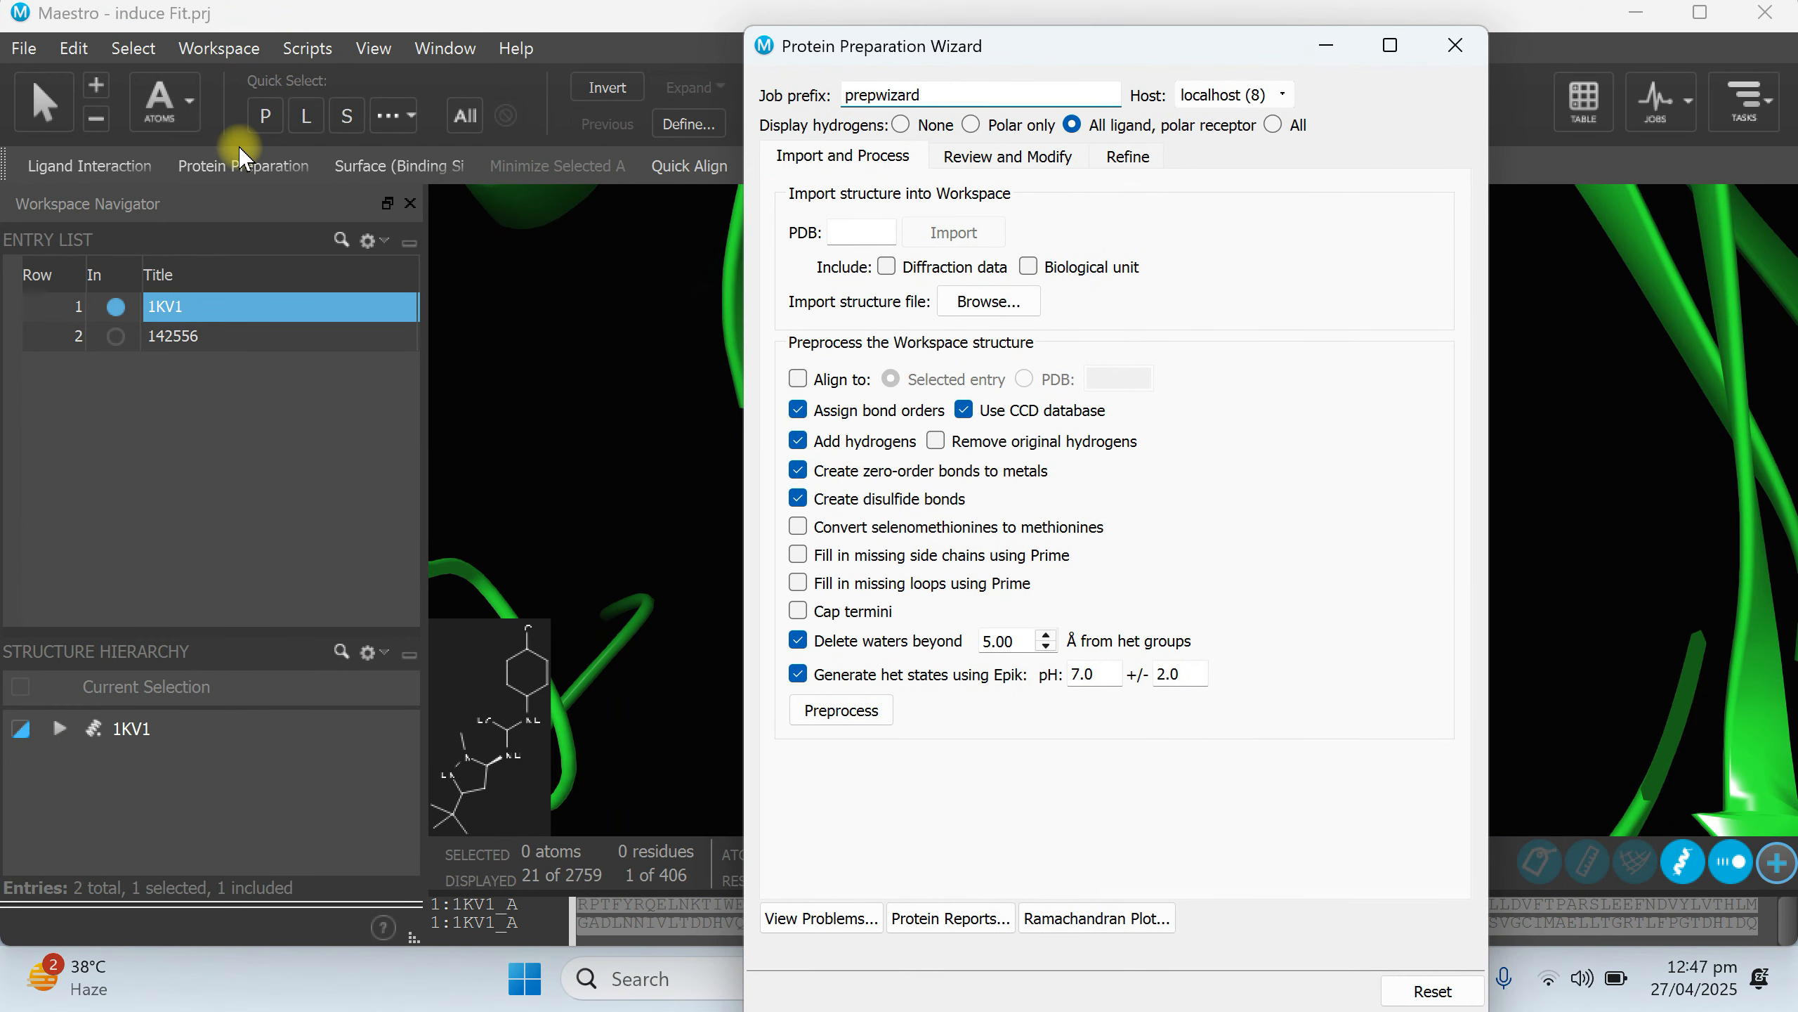
drag(1148, 47, 680, 52)
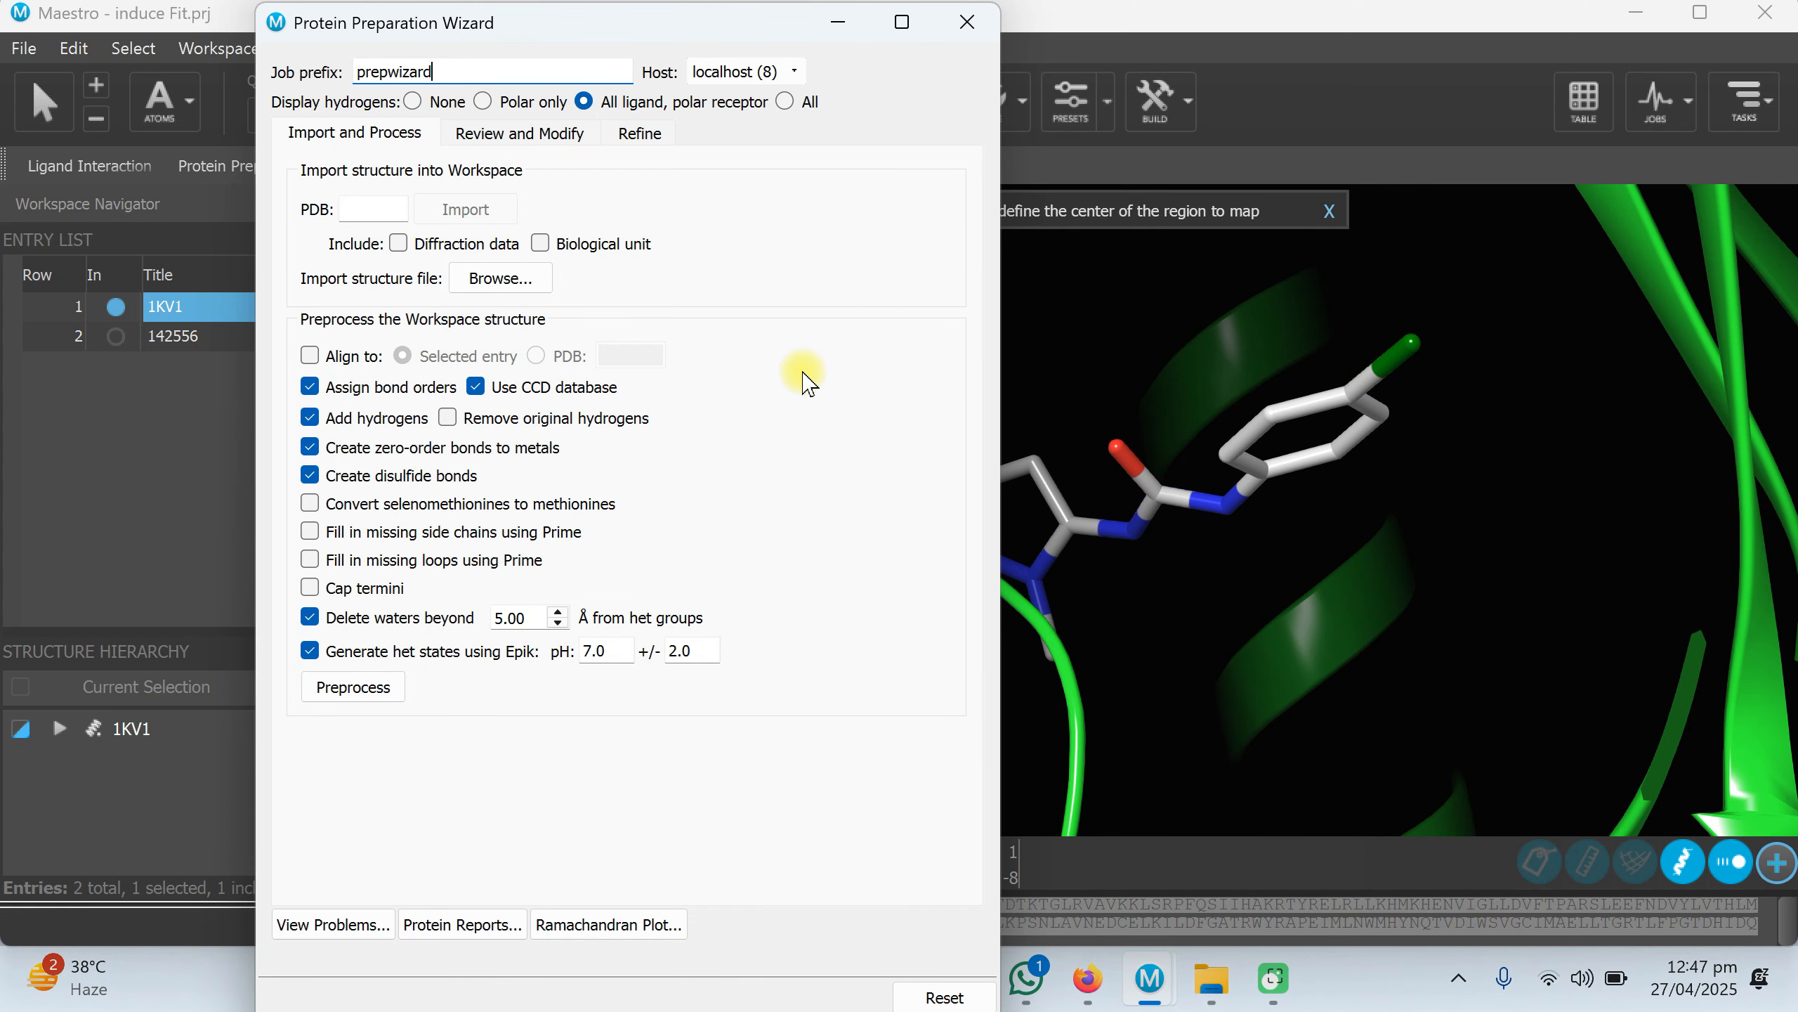
drag(482, 24, 1086, 89)
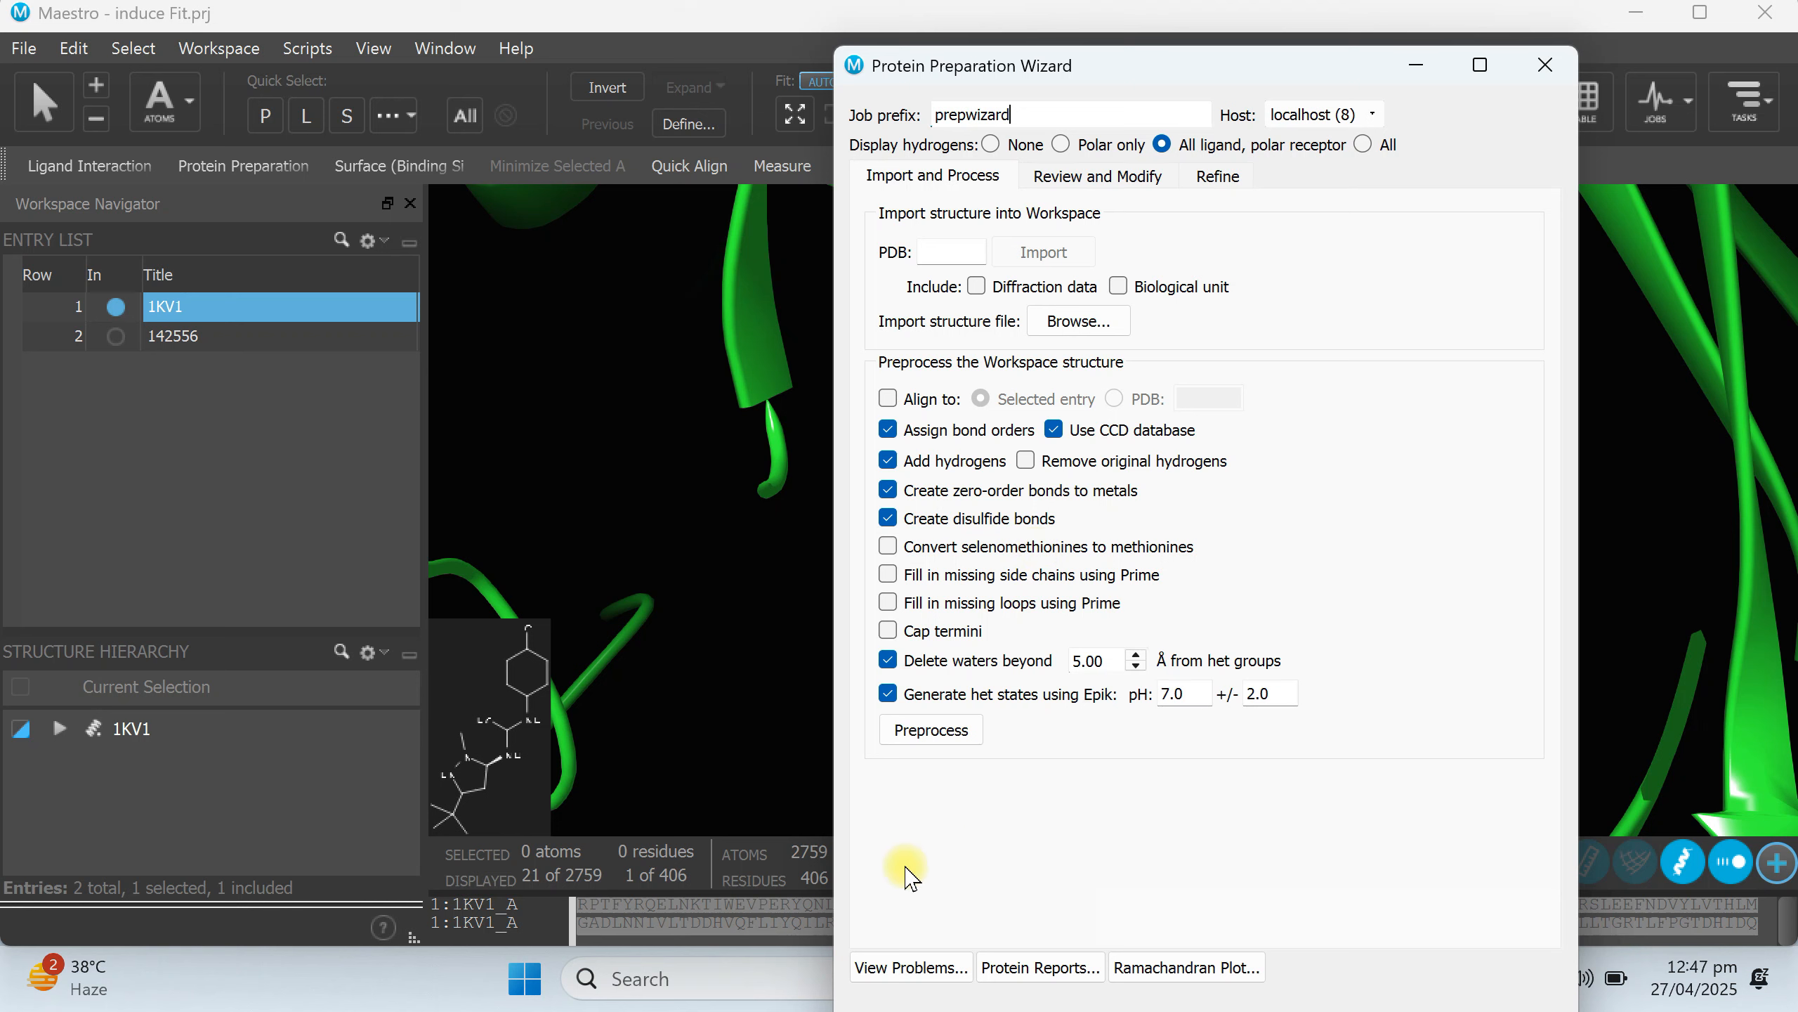
click(932, 733)
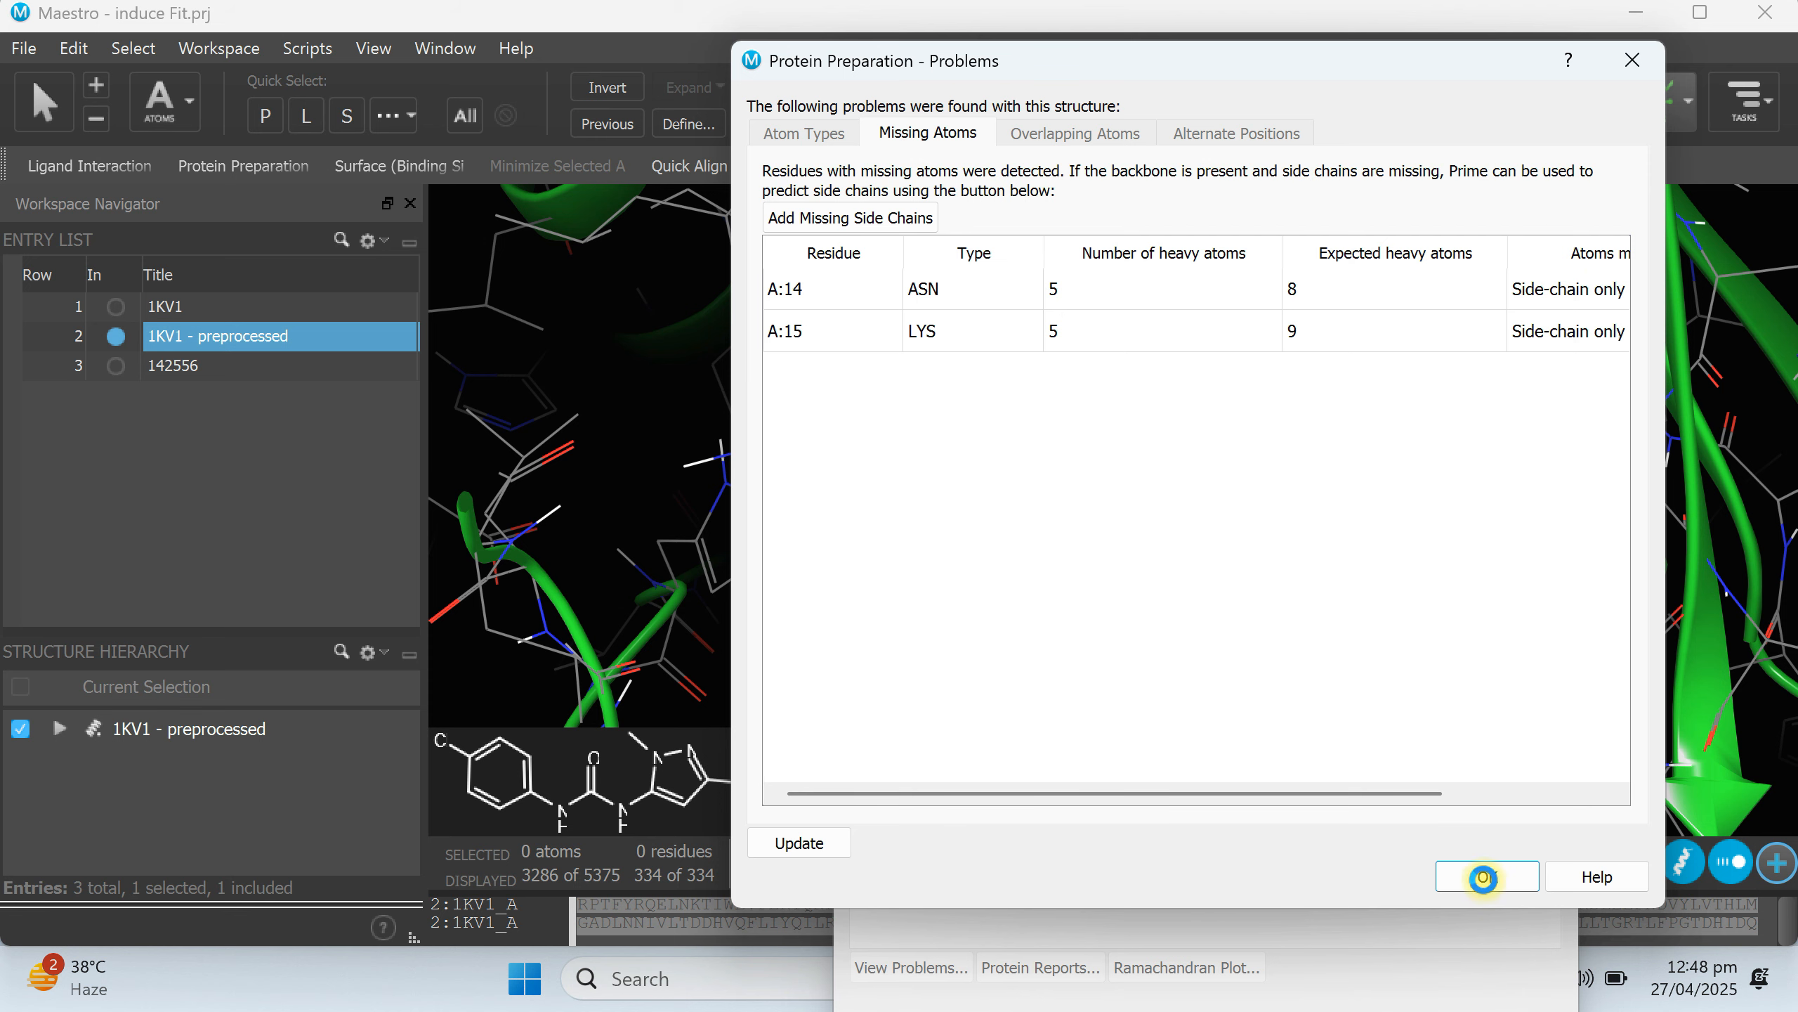
click(1483, 878)
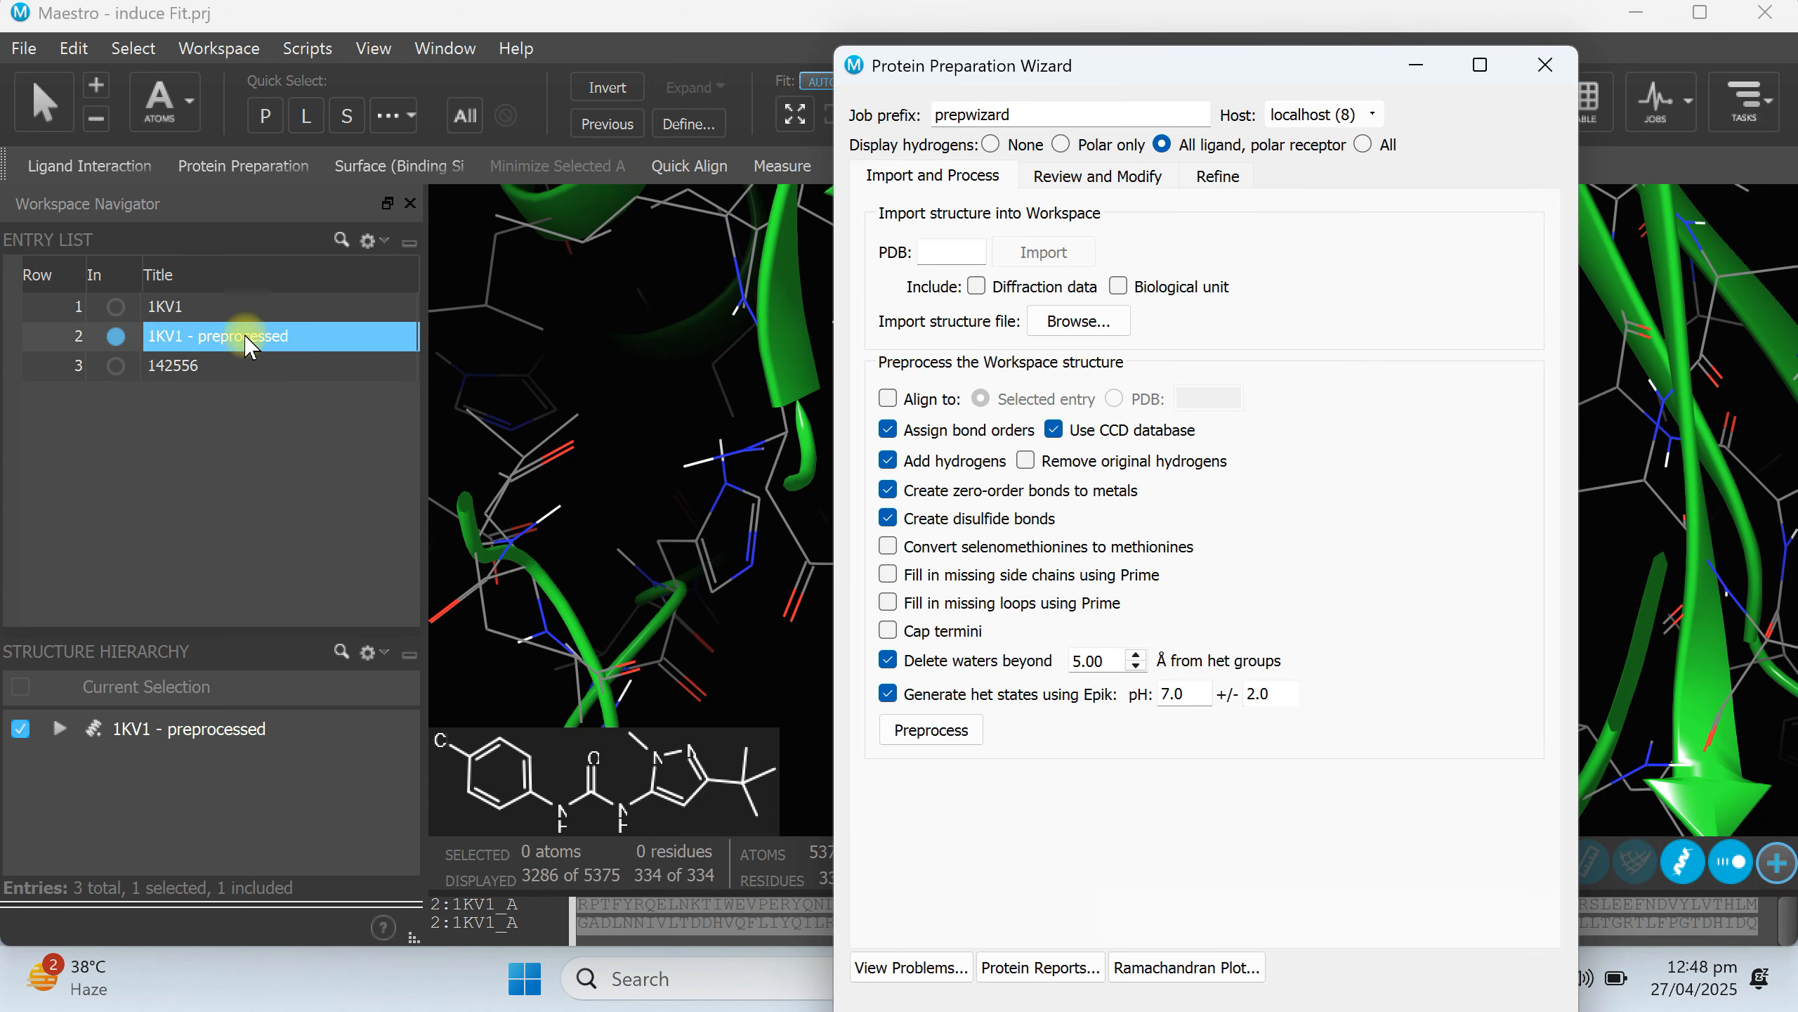
Review the preprocessed structure's chains, waters and het groups, and inspect the co-crystallized ligand A:BMU (391) in the workspace.
click(1073, 186)
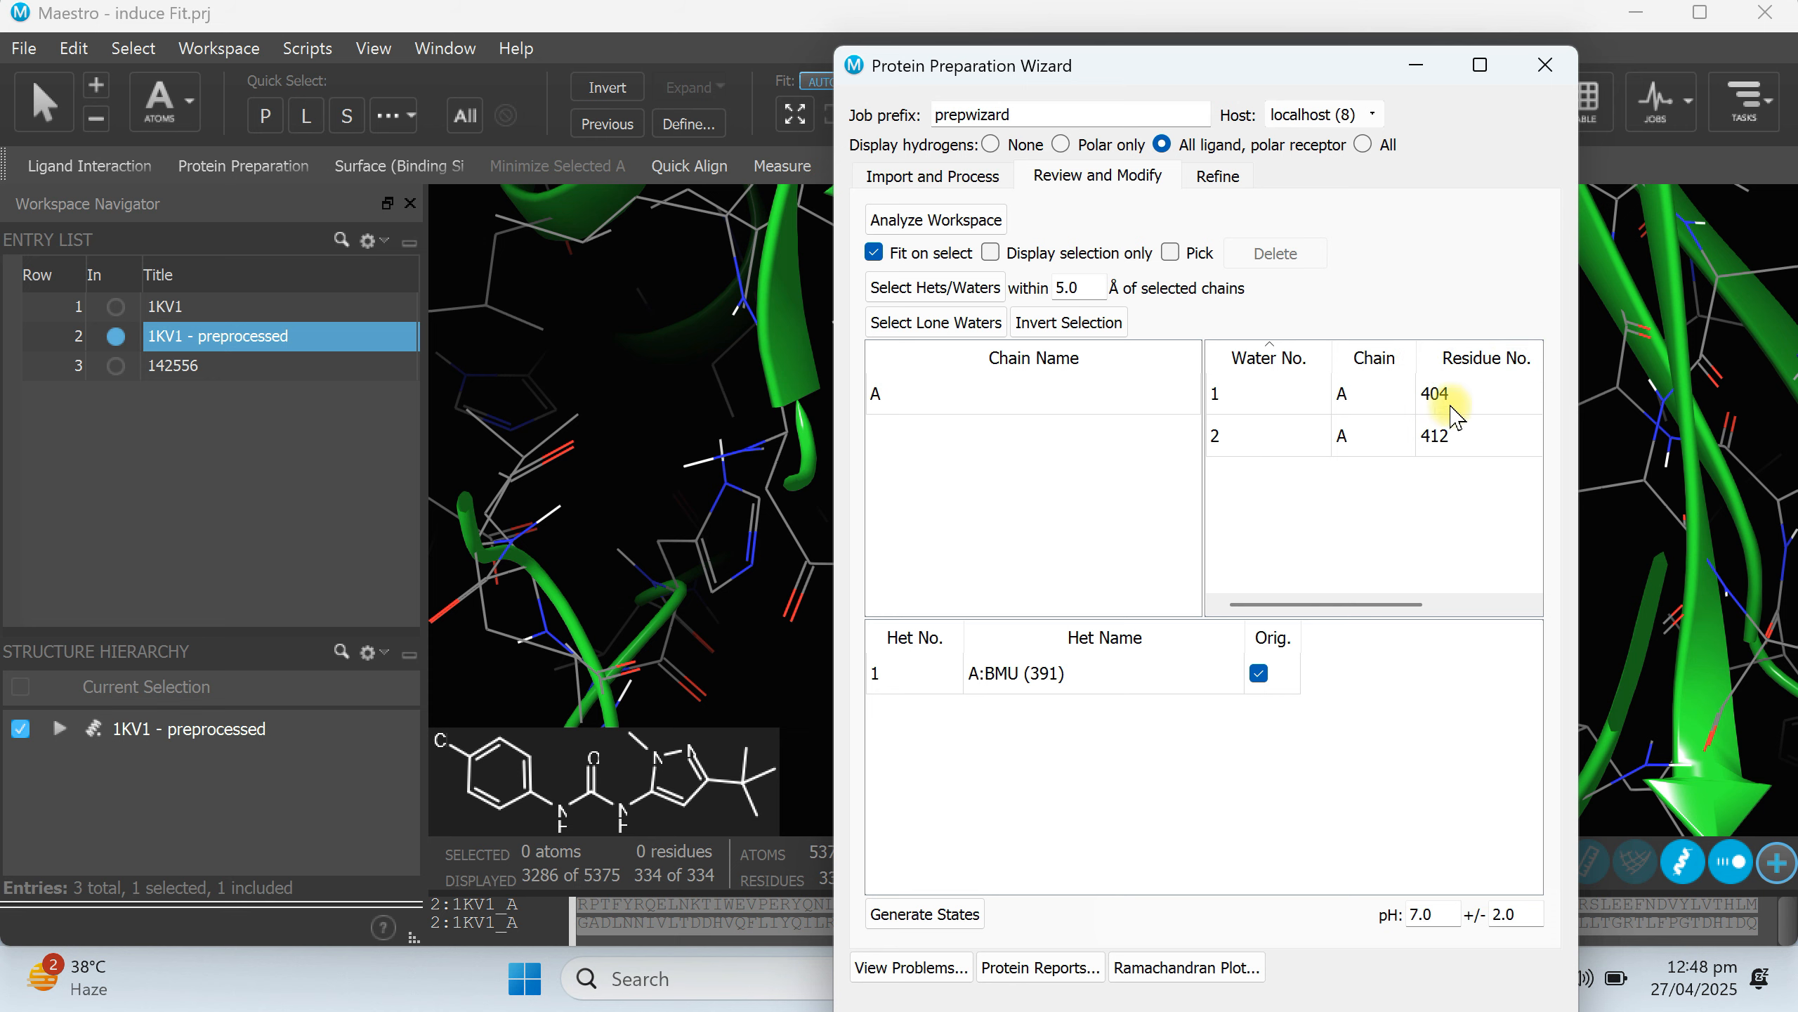
click(1007, 691)
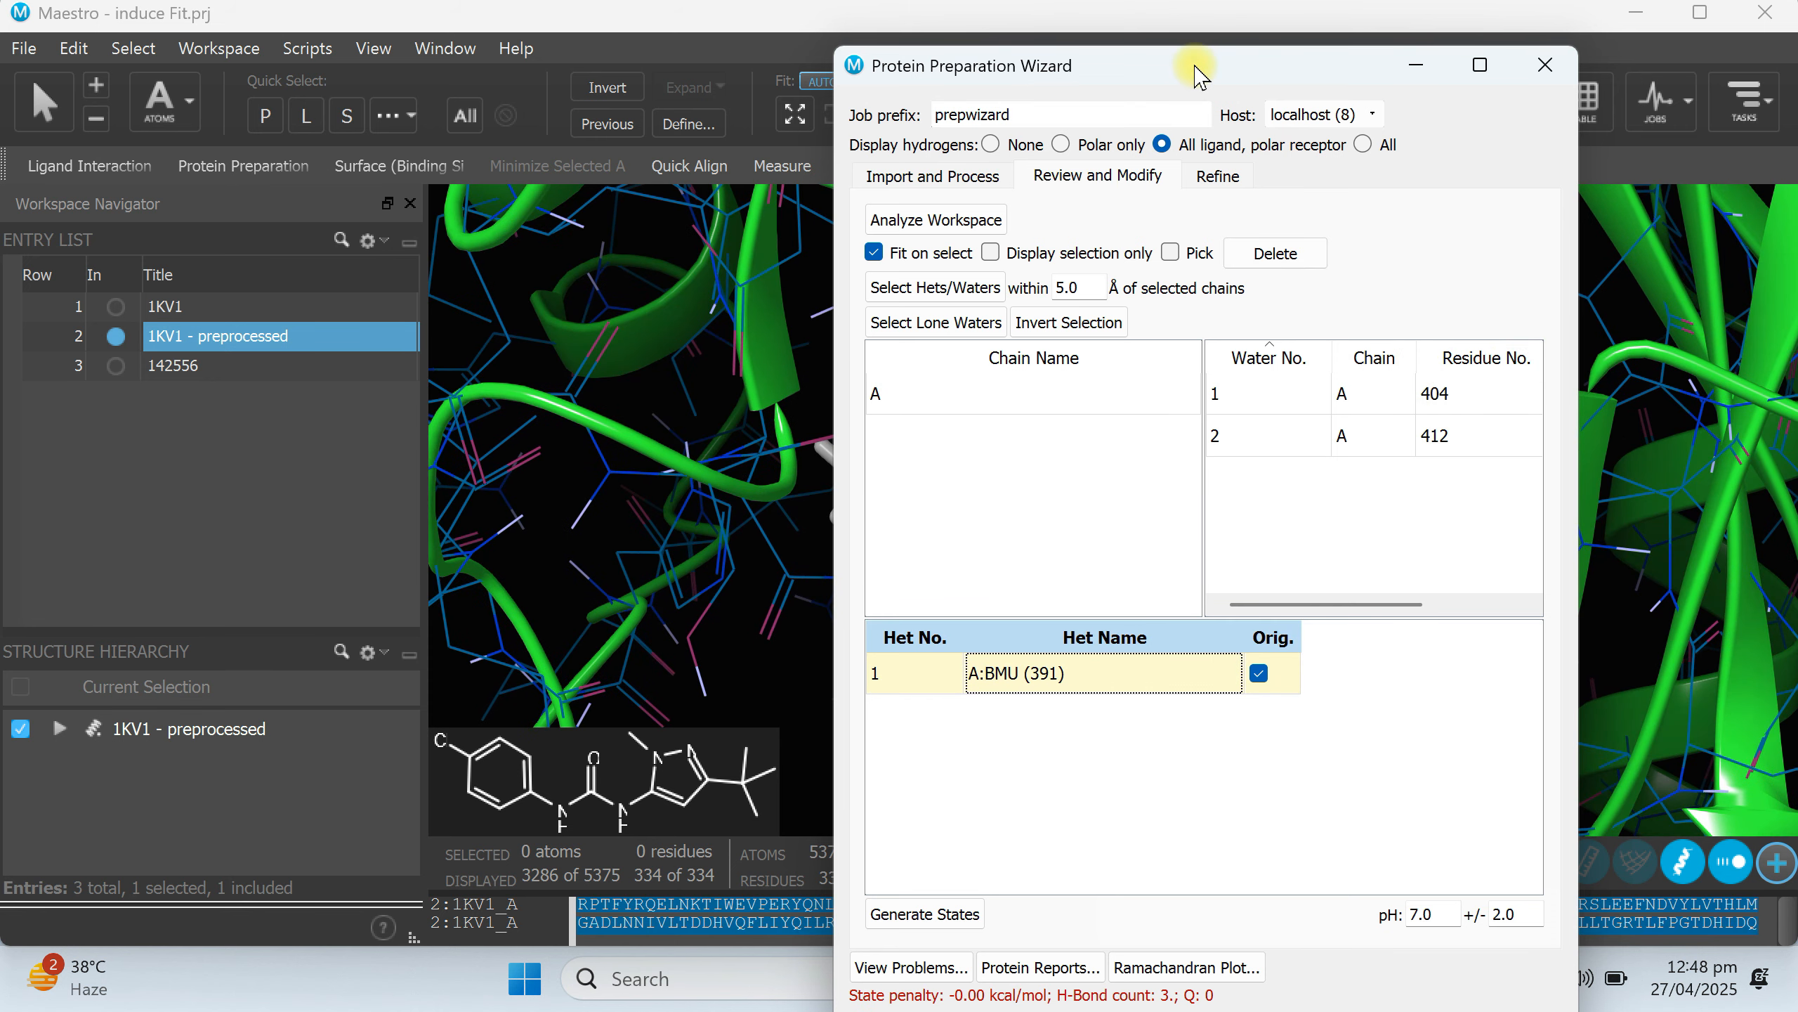
drag(1308, 68, 513, 55)
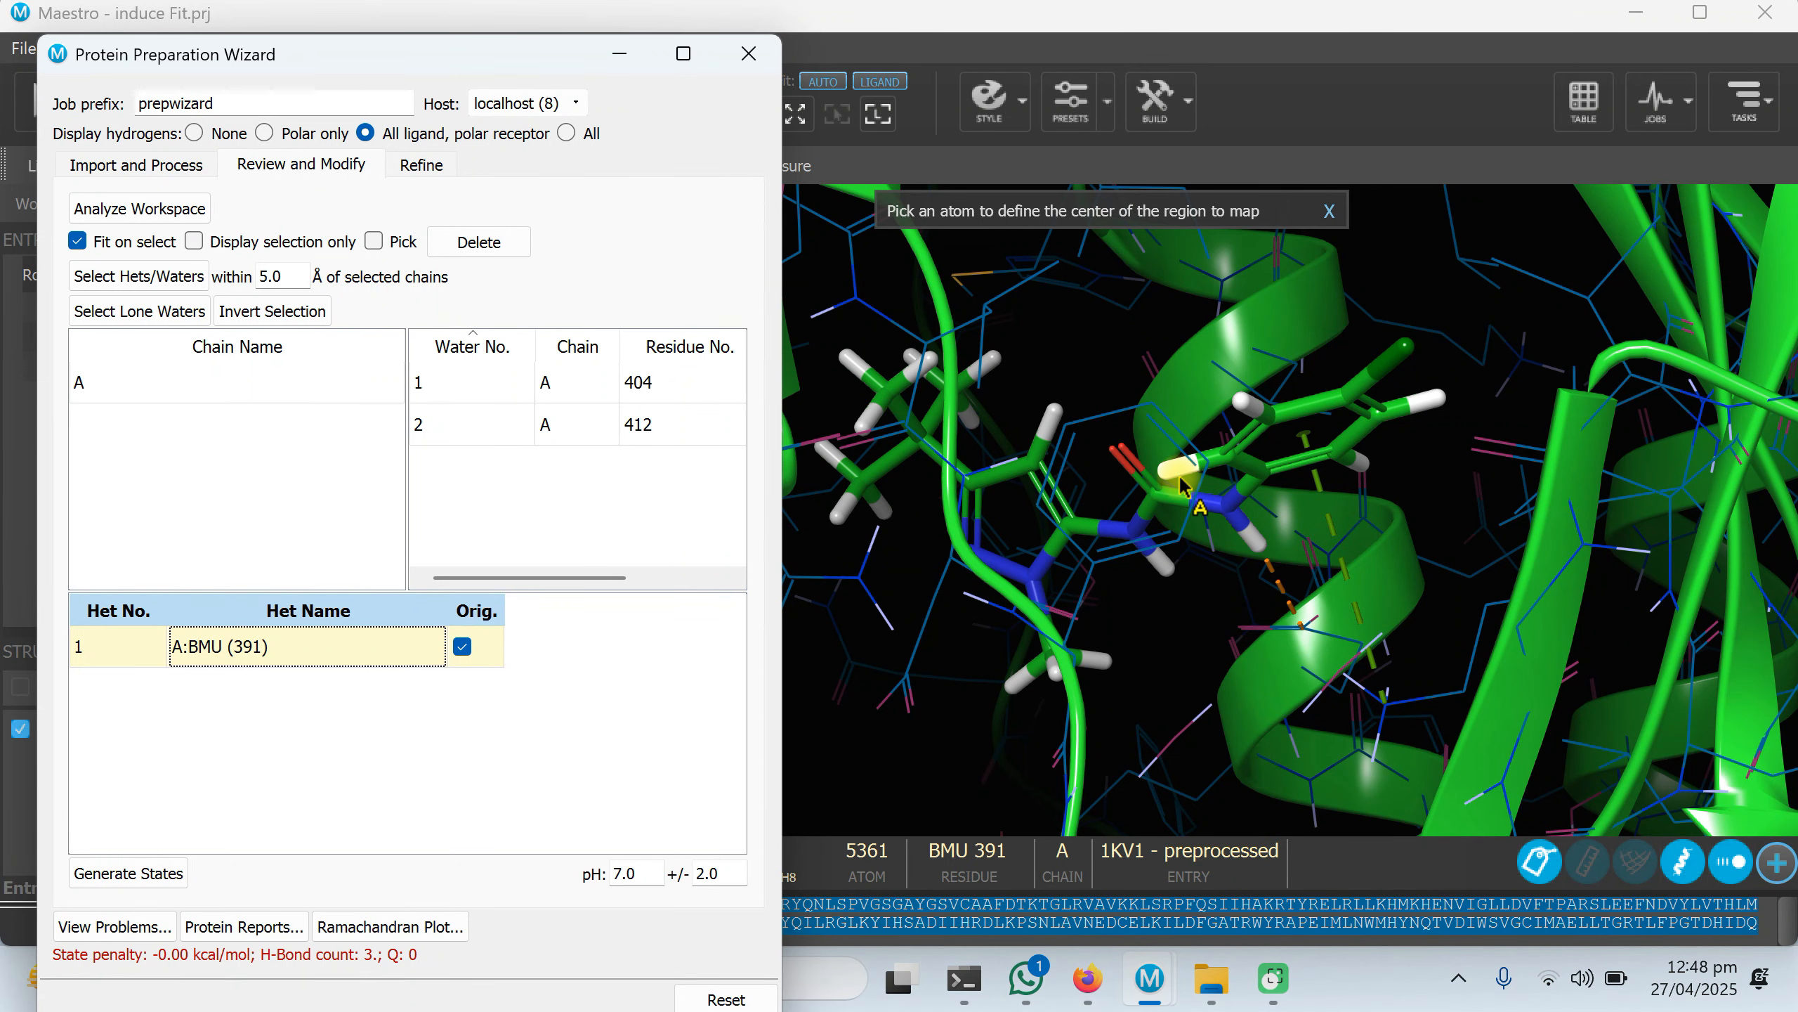
drag(362, 53, 443, 65)
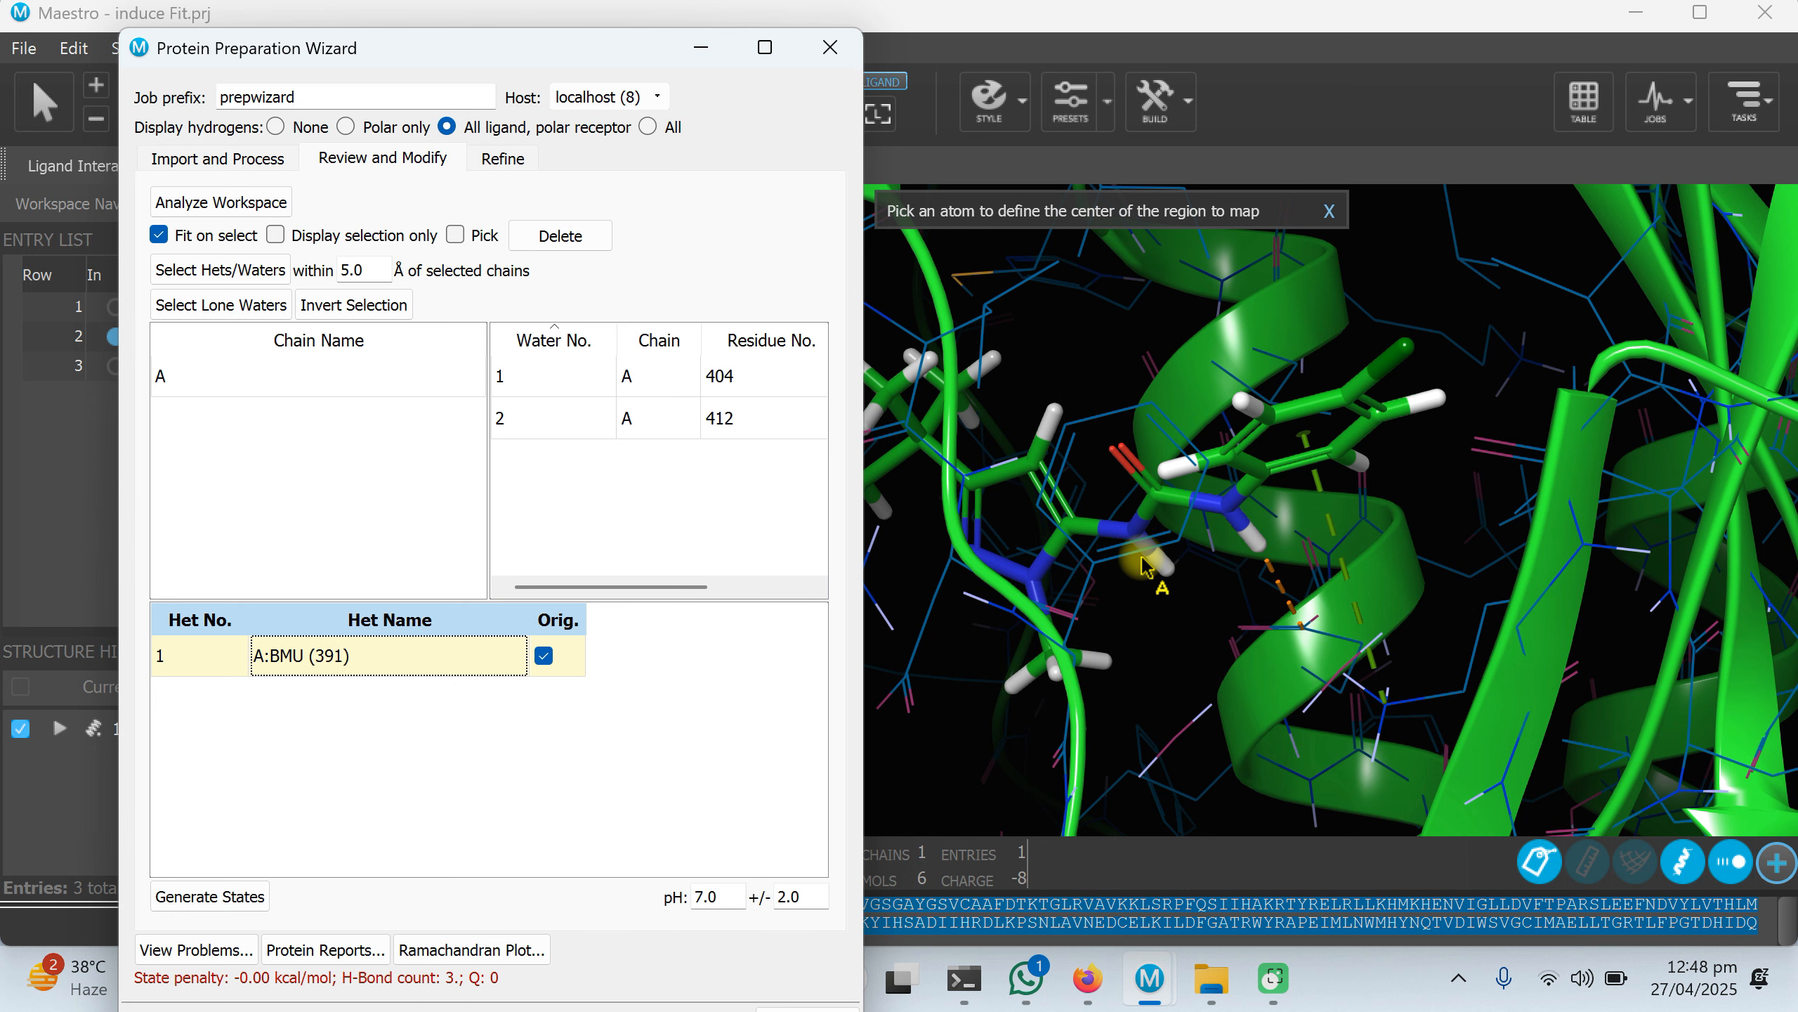
drag(354, 48, 388, 50)
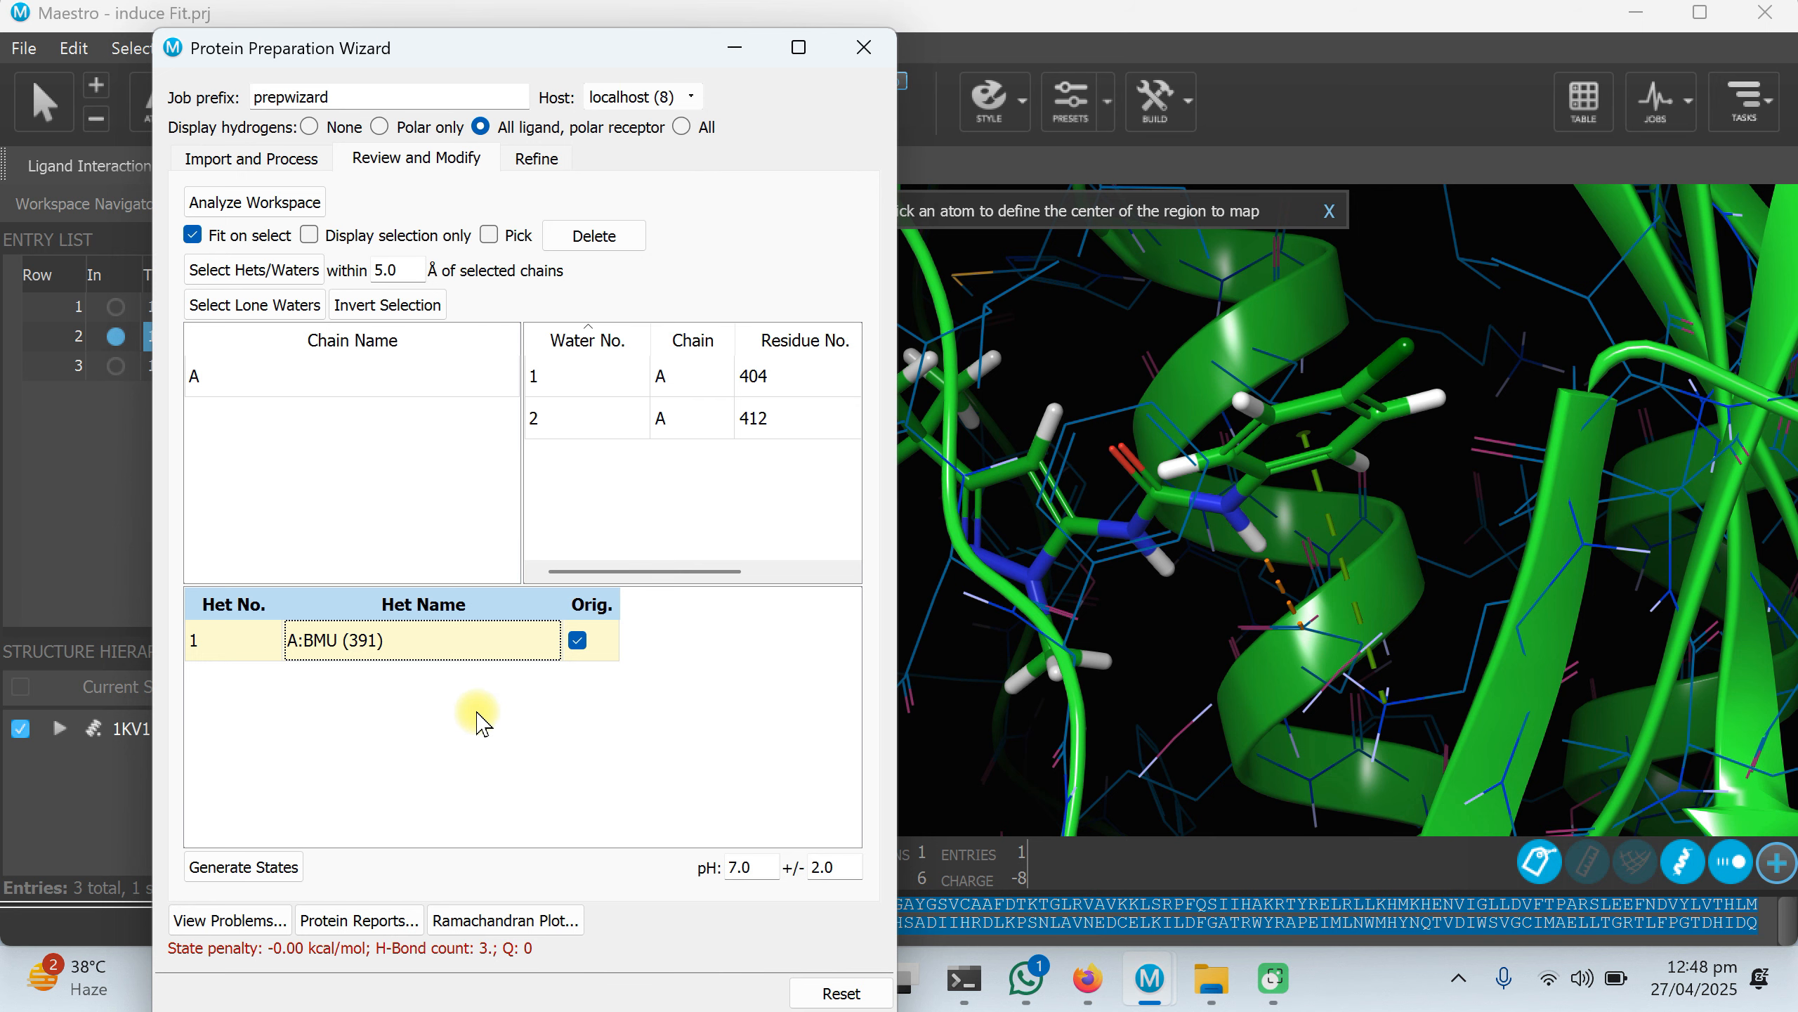
click(480, 717)
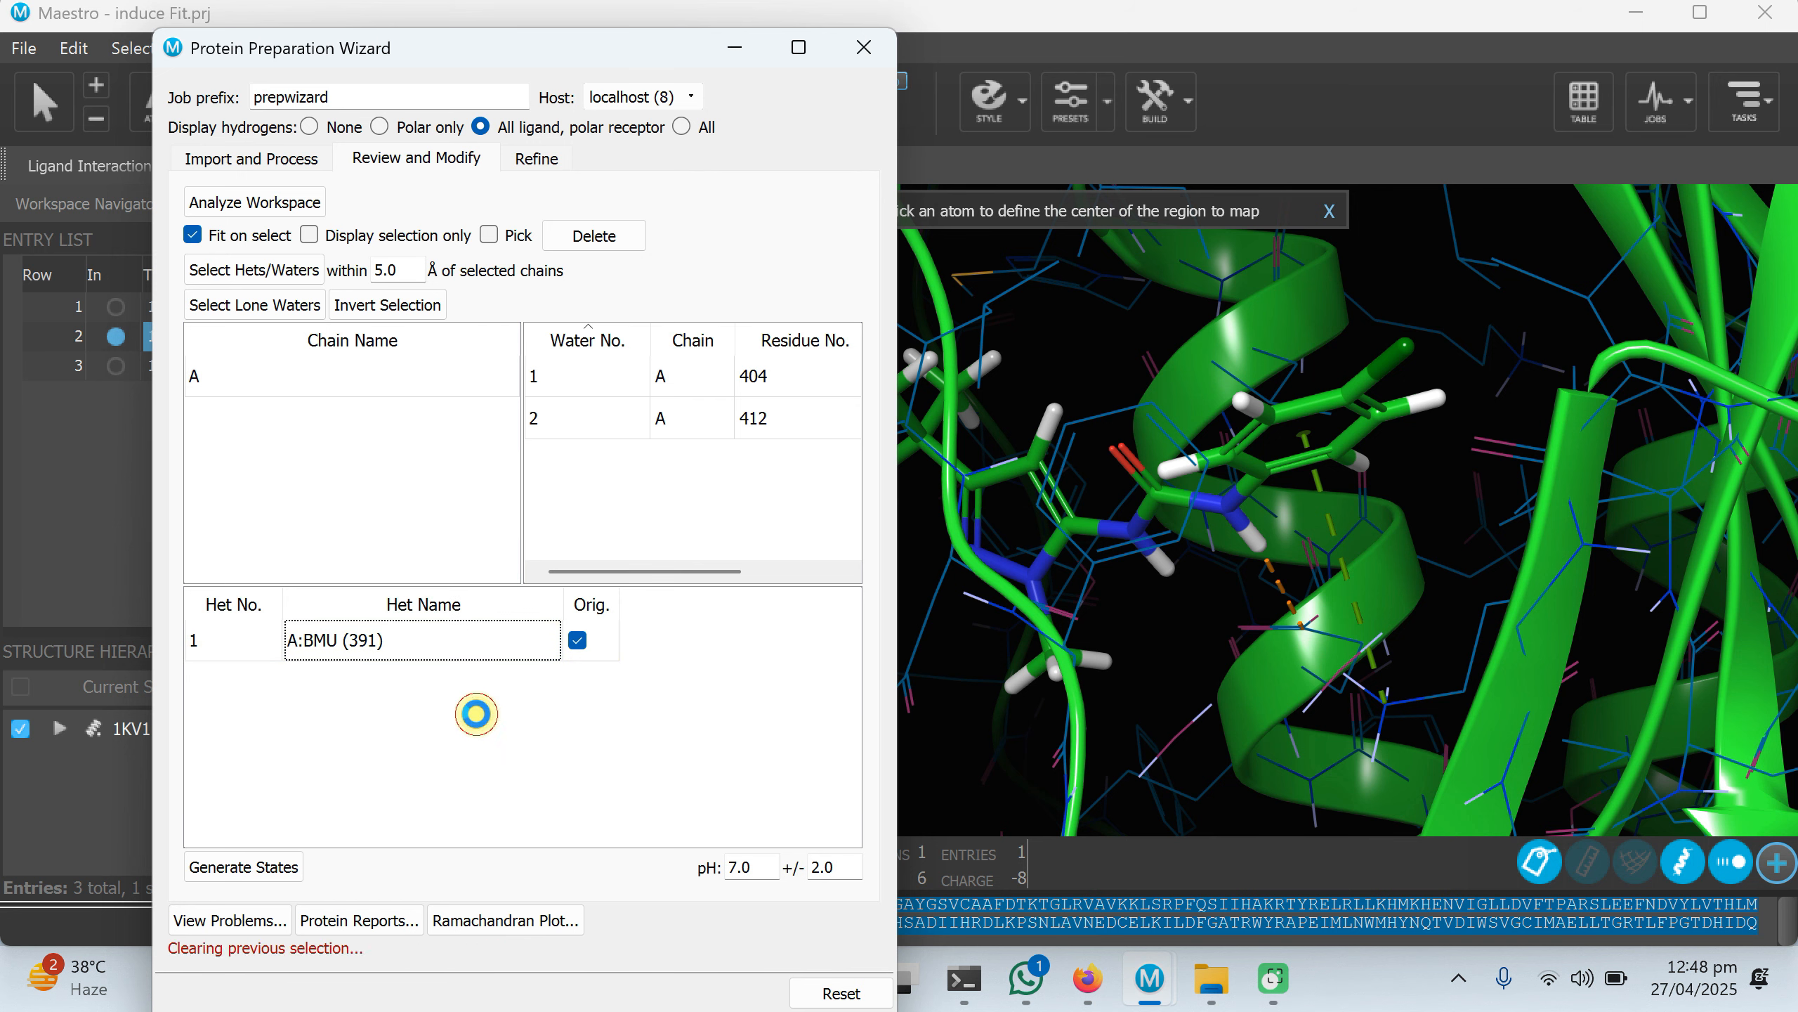
click(388, 651)
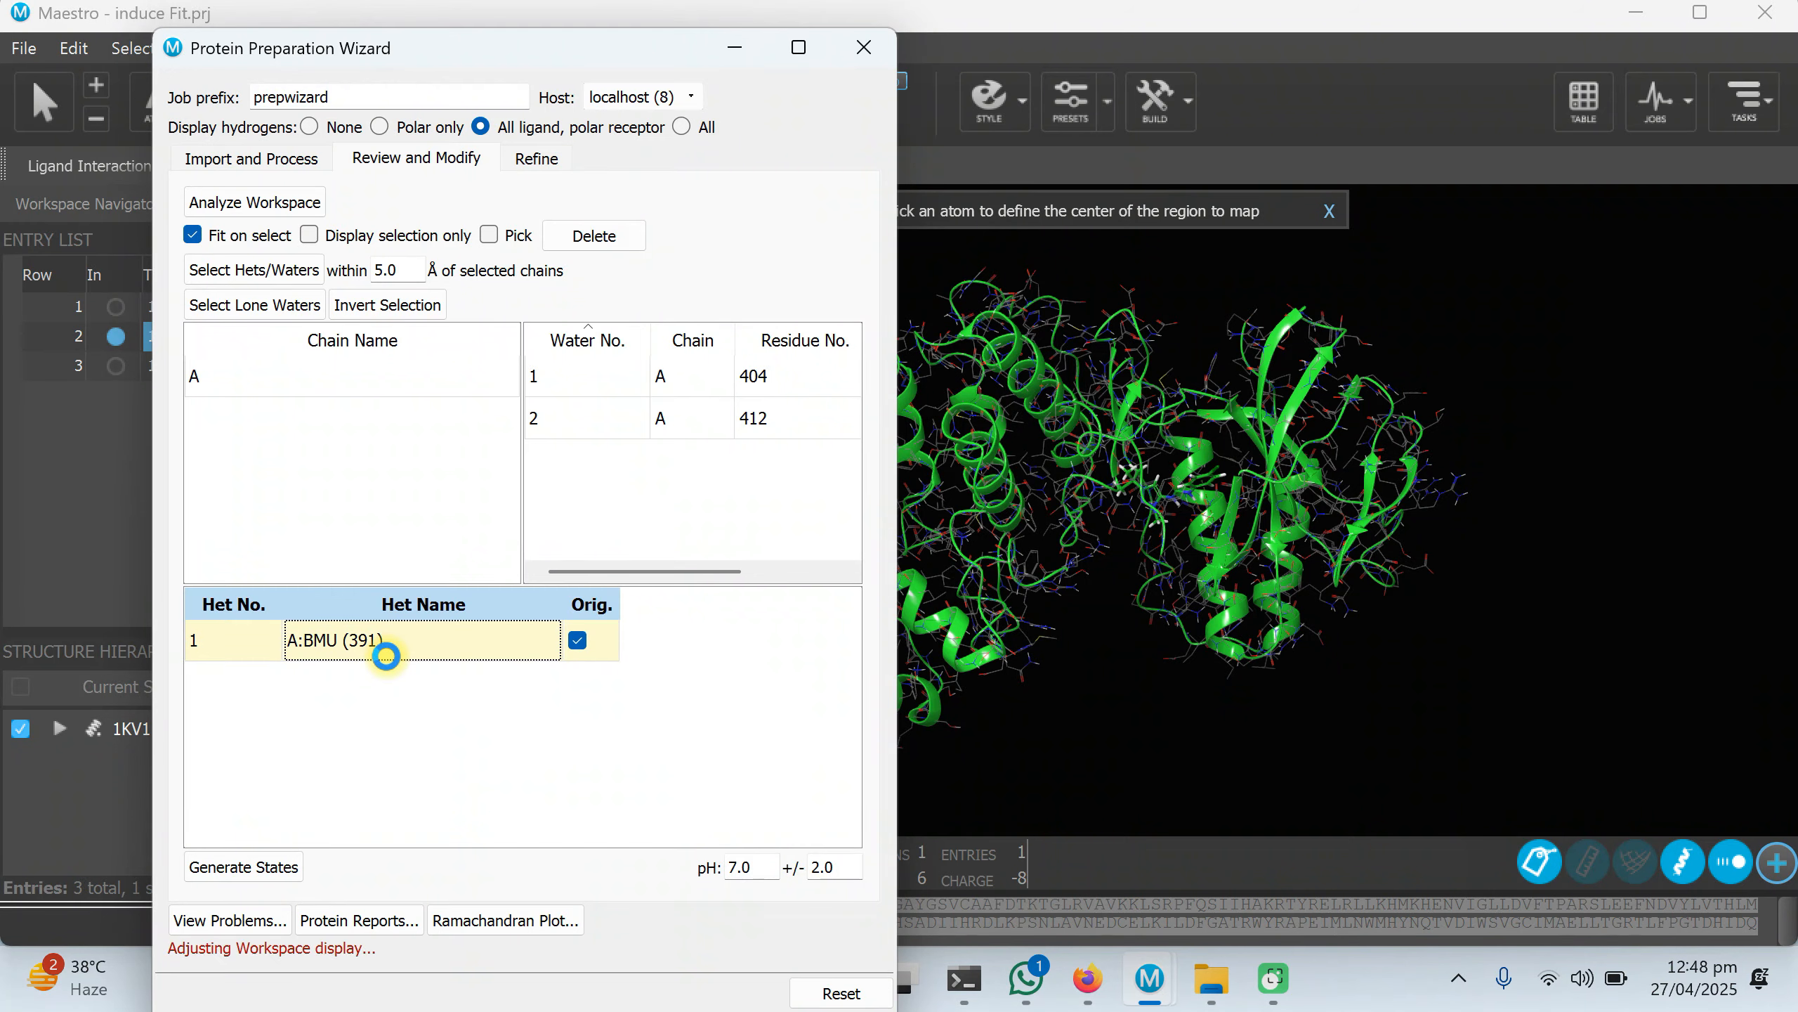
Optimize the H-bond assignment of the preprocessed 1KV1 using PROPKA at pH 7.0 with water orientations sampled.
click(532, 157)
drag(450, 78, 940, 79)
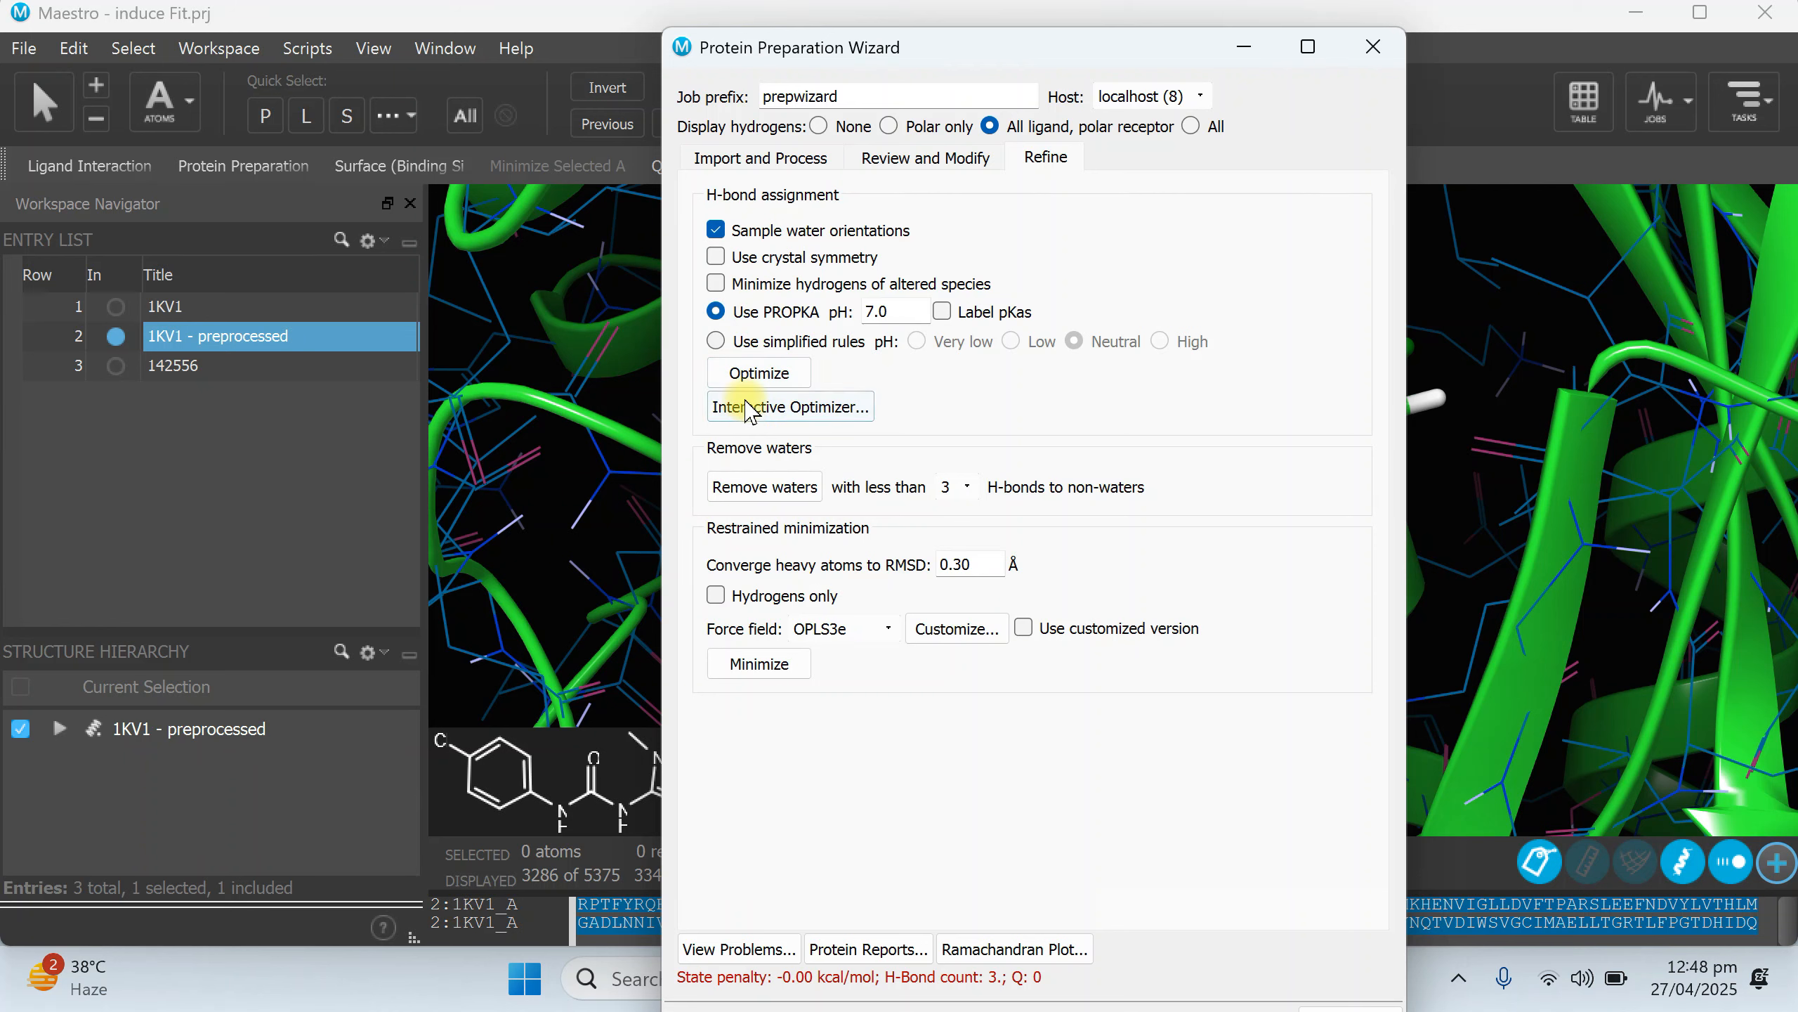
click(759, 376)
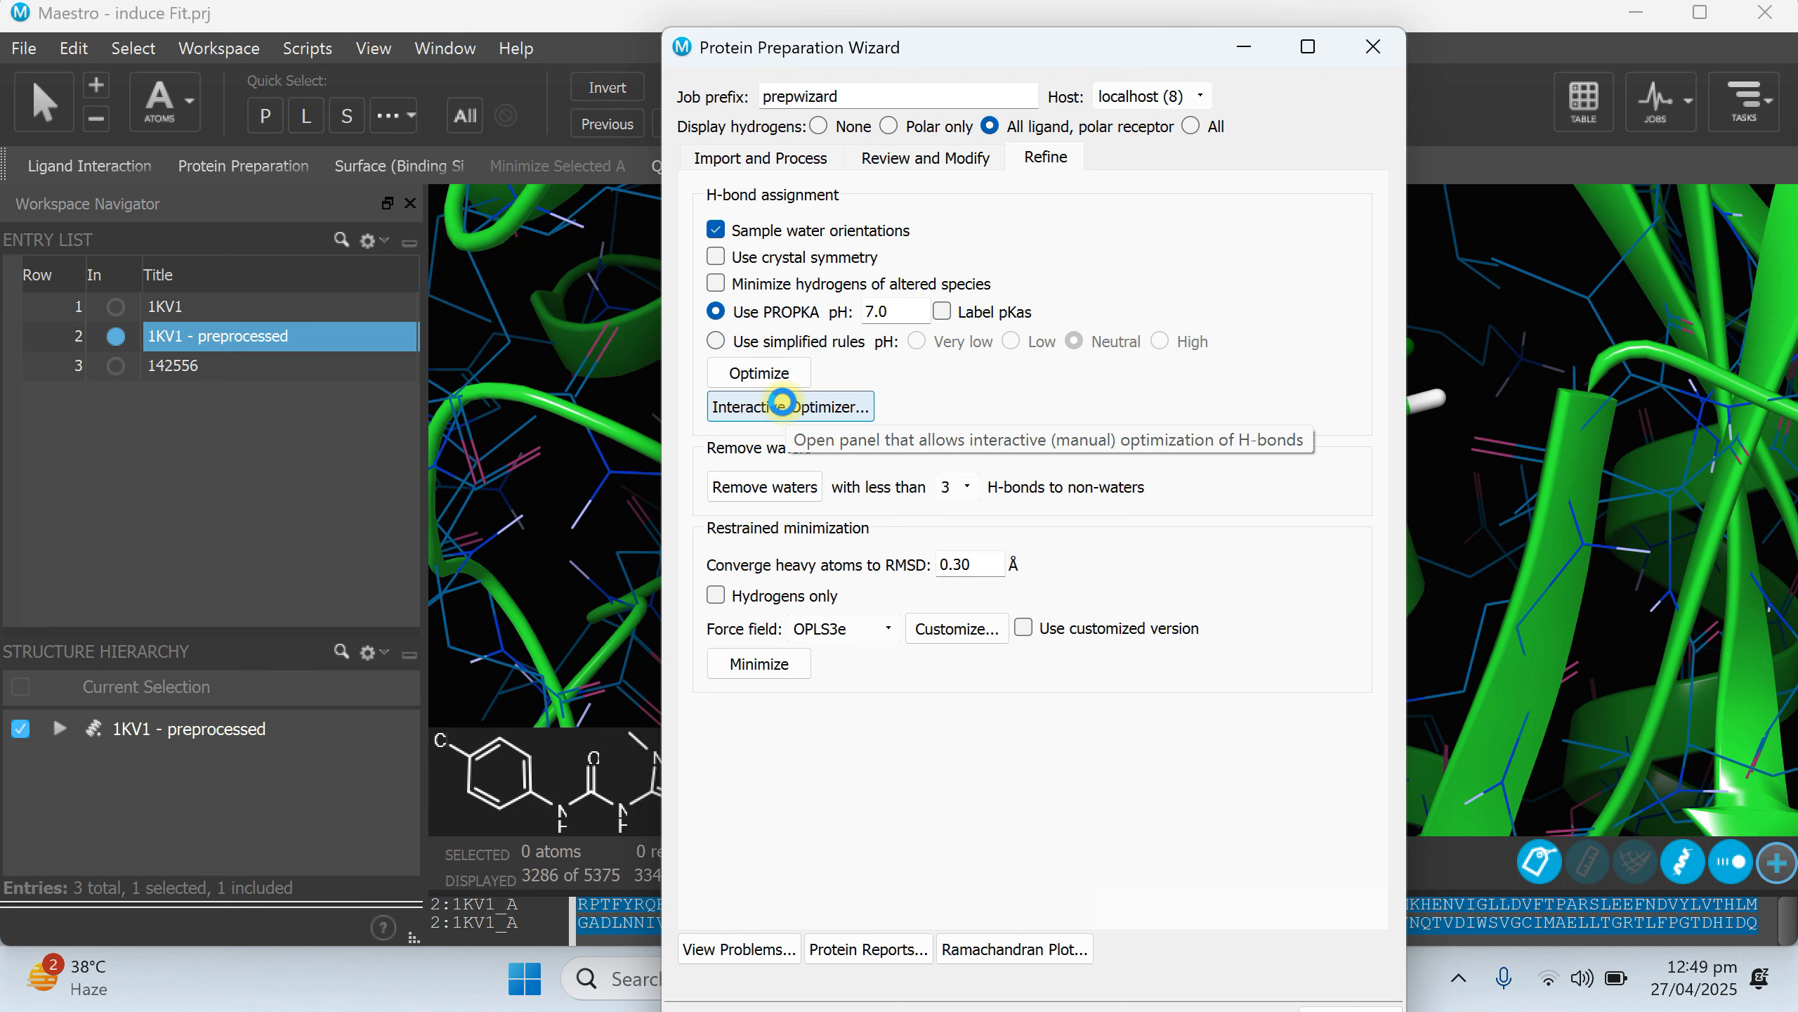
click(782, 401)
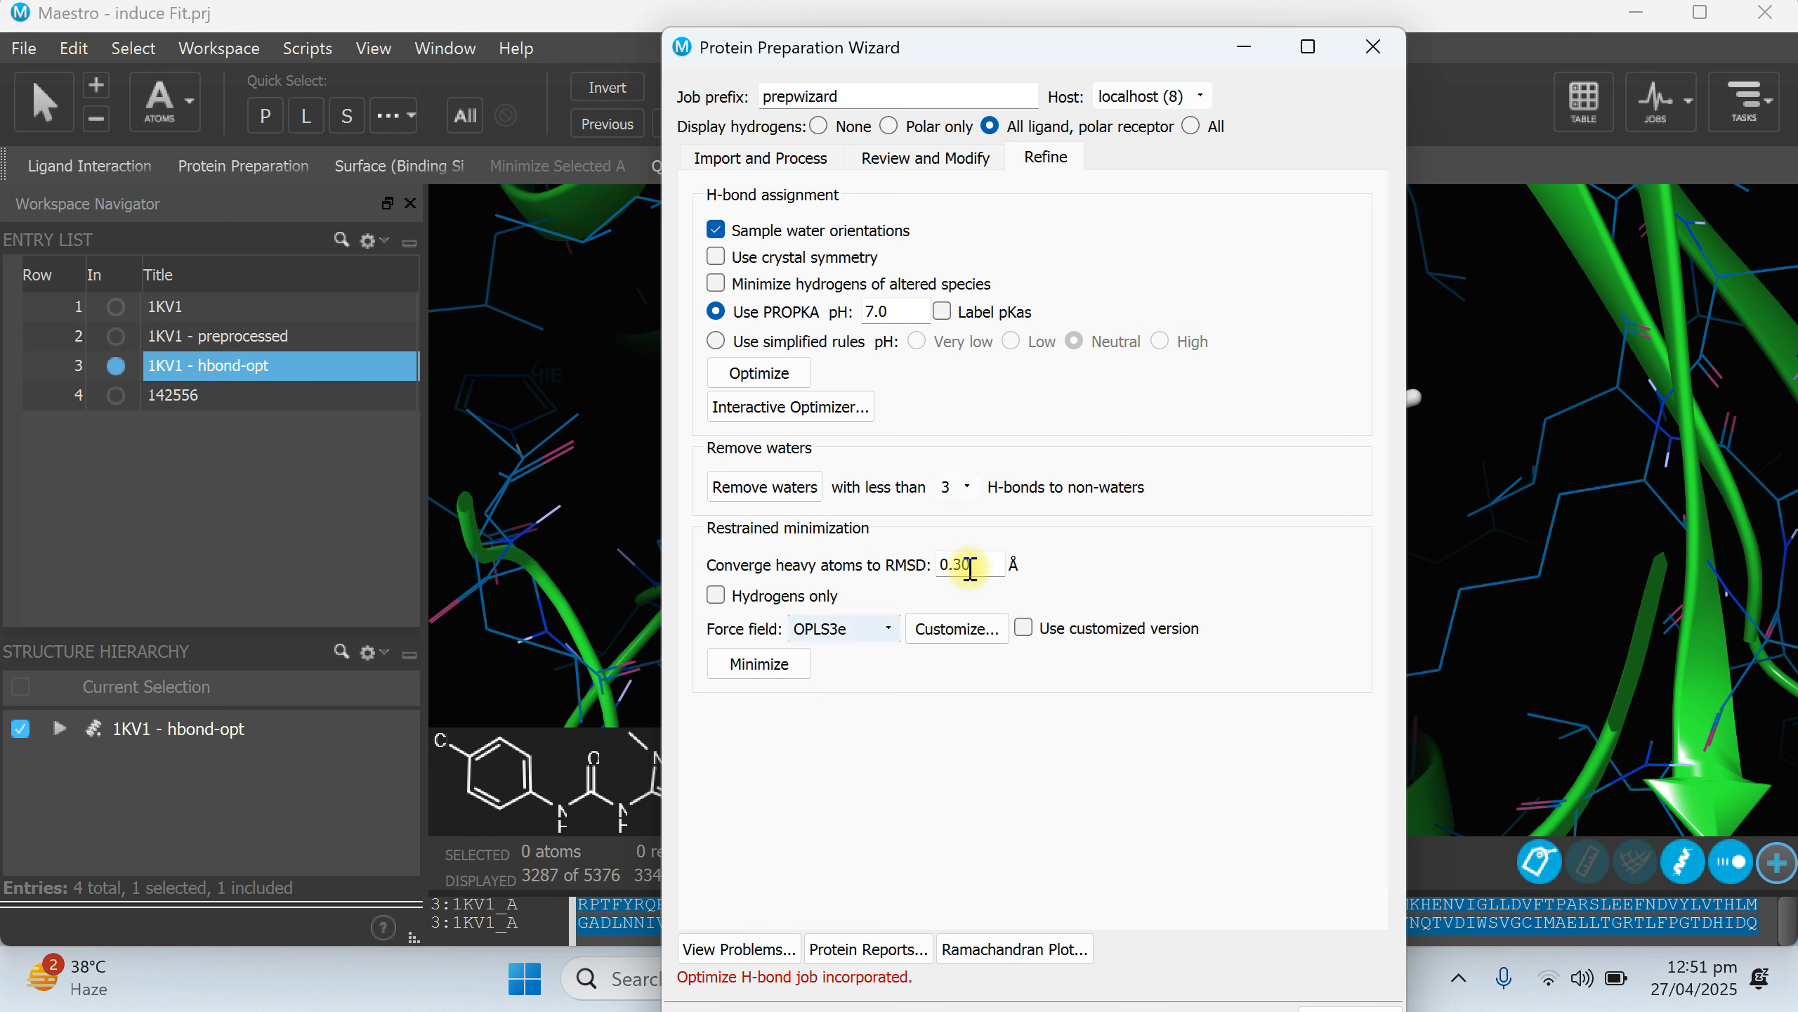
Run a restrained minimization of the H-bond-optimized 1KV1 with OPLS3e and 0.30 Å RMSD, and close the wizard.
click(774, 673)
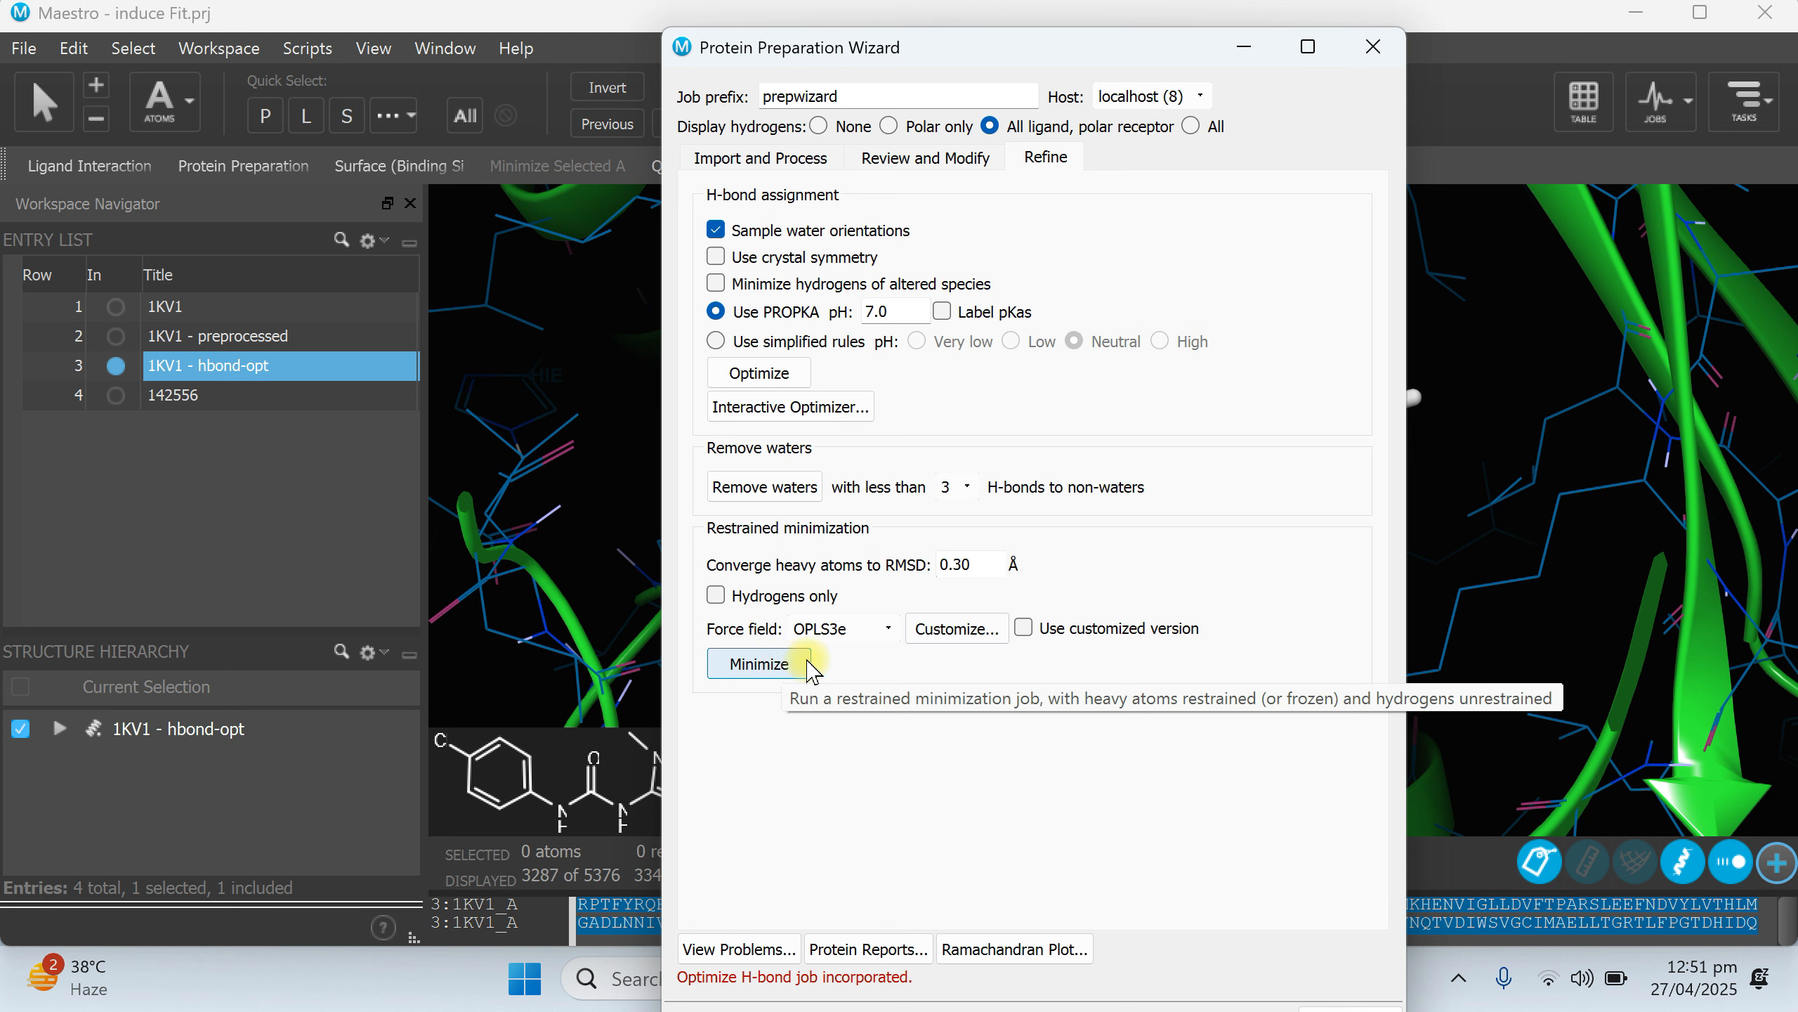
click(782, 667)
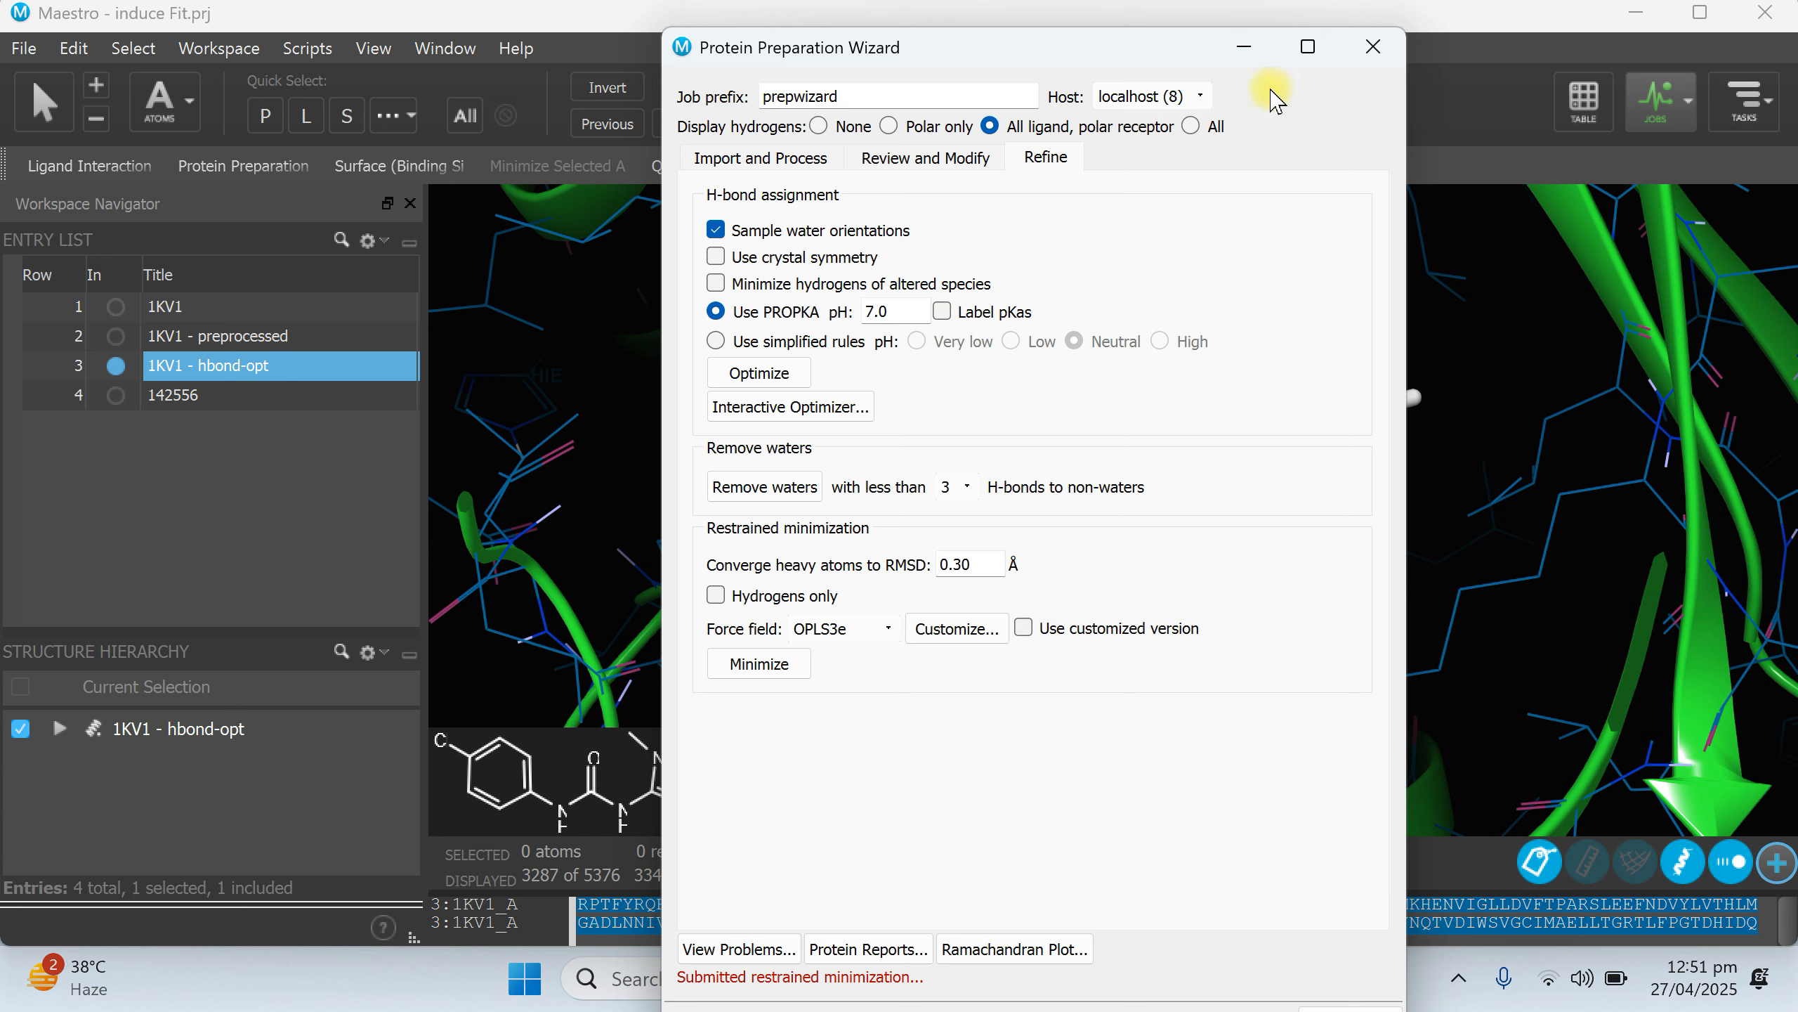
click(1374, 47)
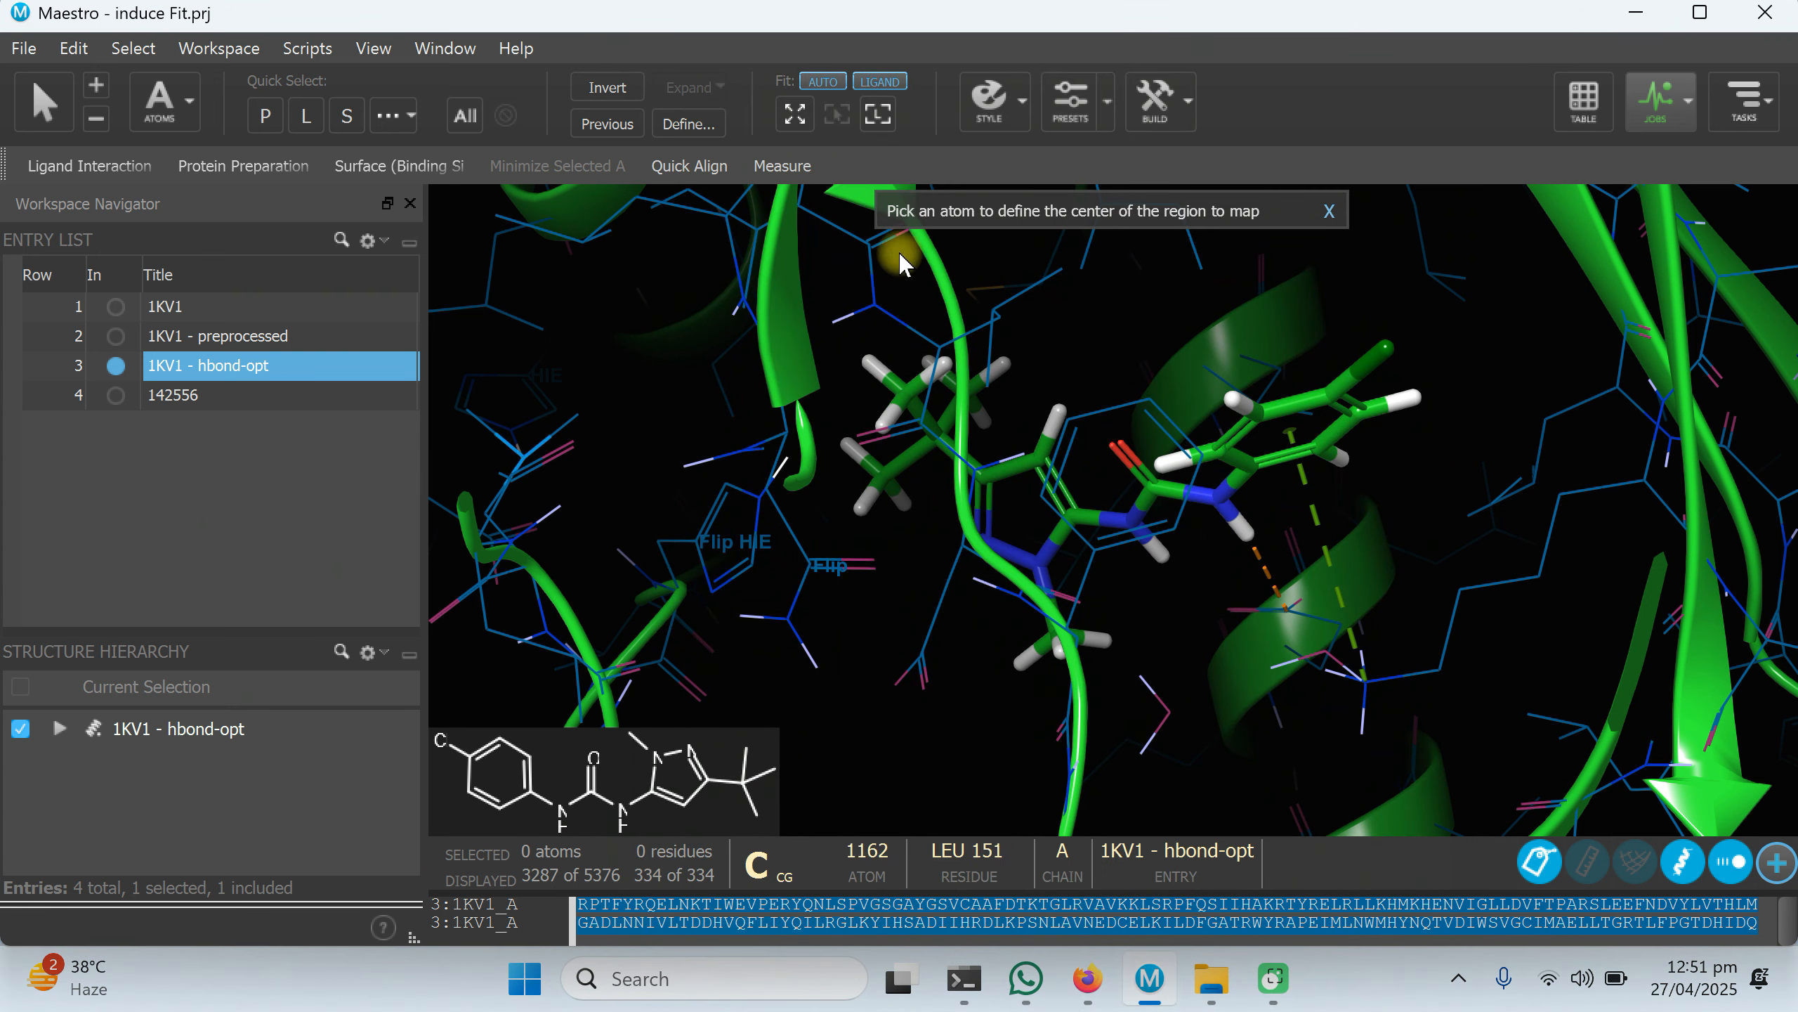
Check the log of the running prepwizard-impref_1 job in the job monitor and close the monitor.
click(1691, 118)
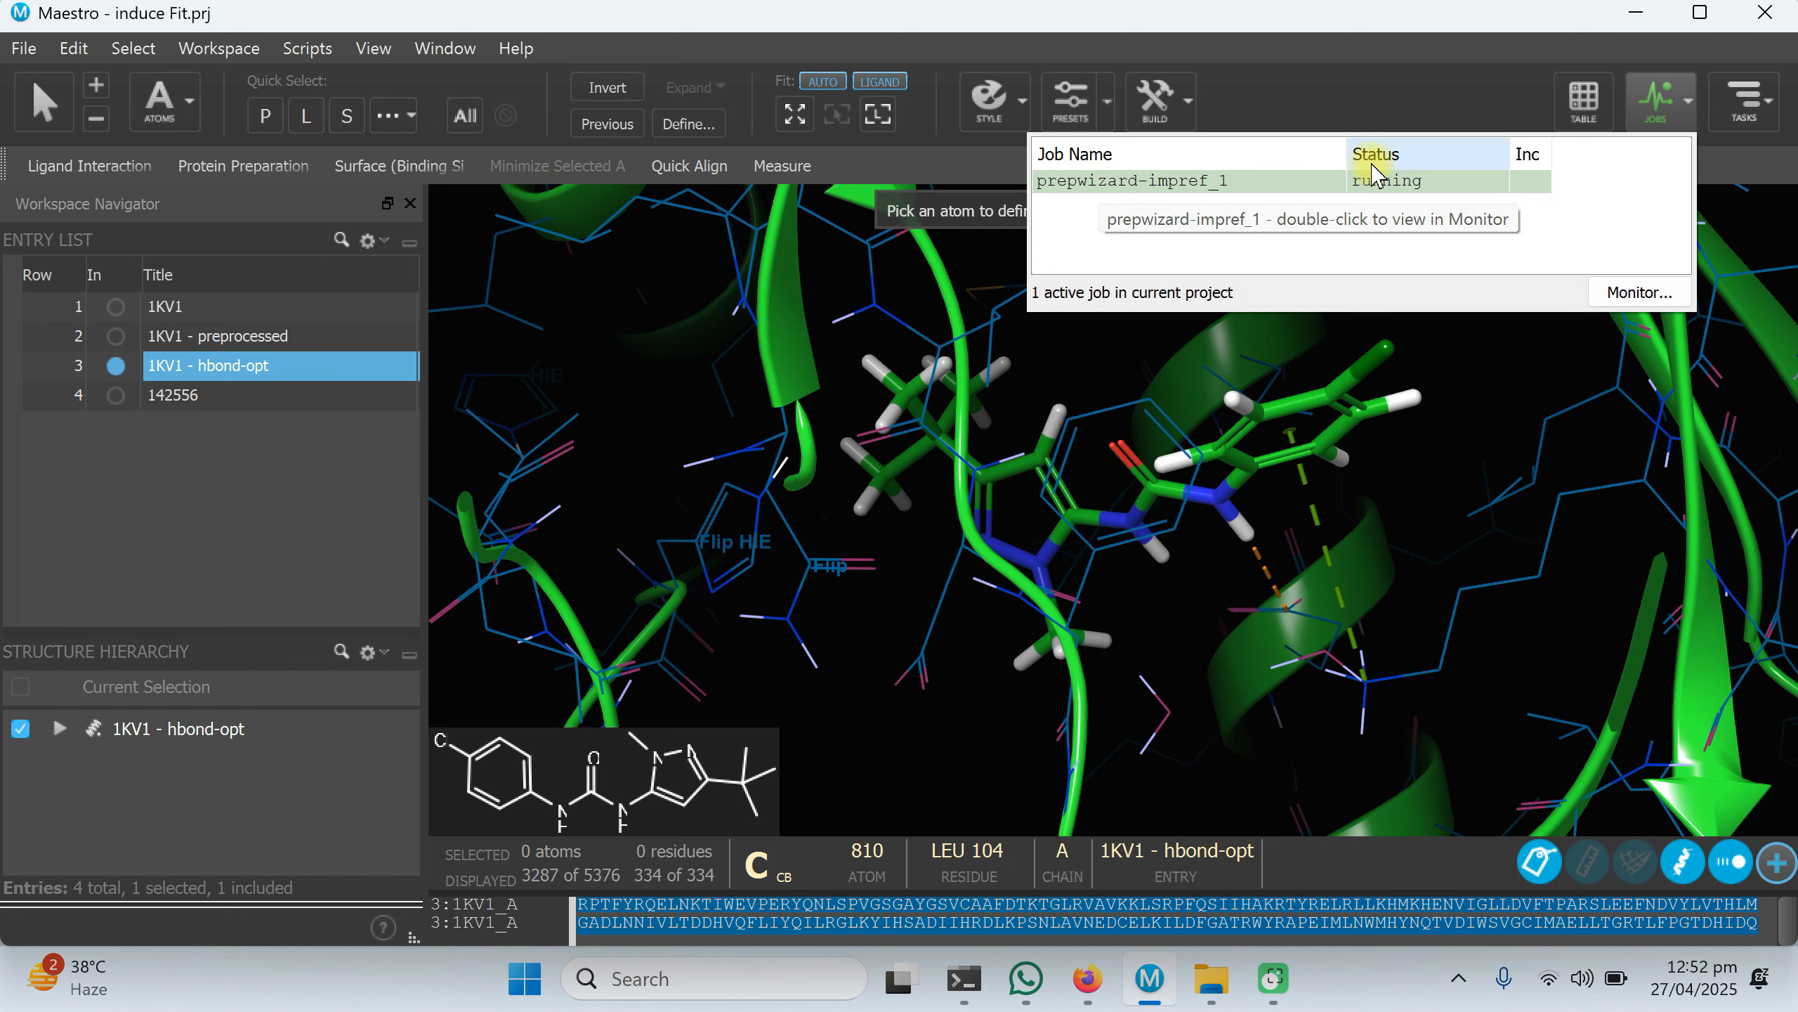
click(1642, 292)
click(496, 261)
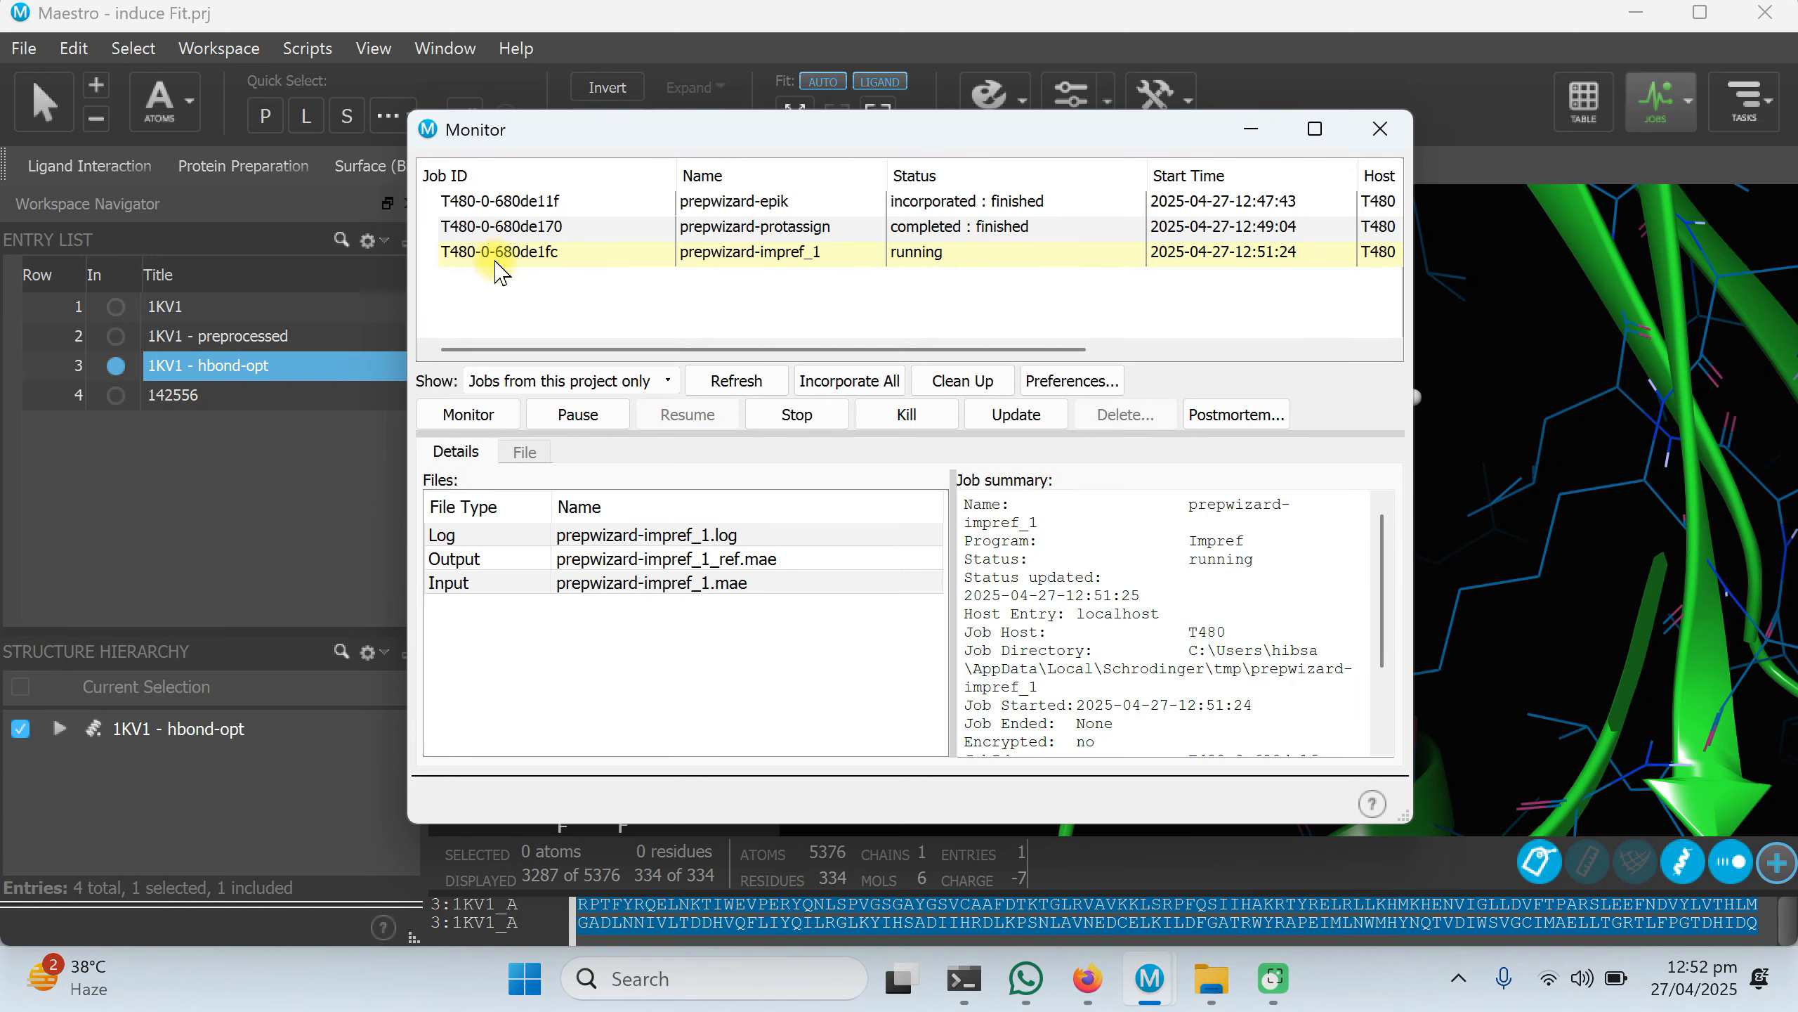
double_click(960, 256)
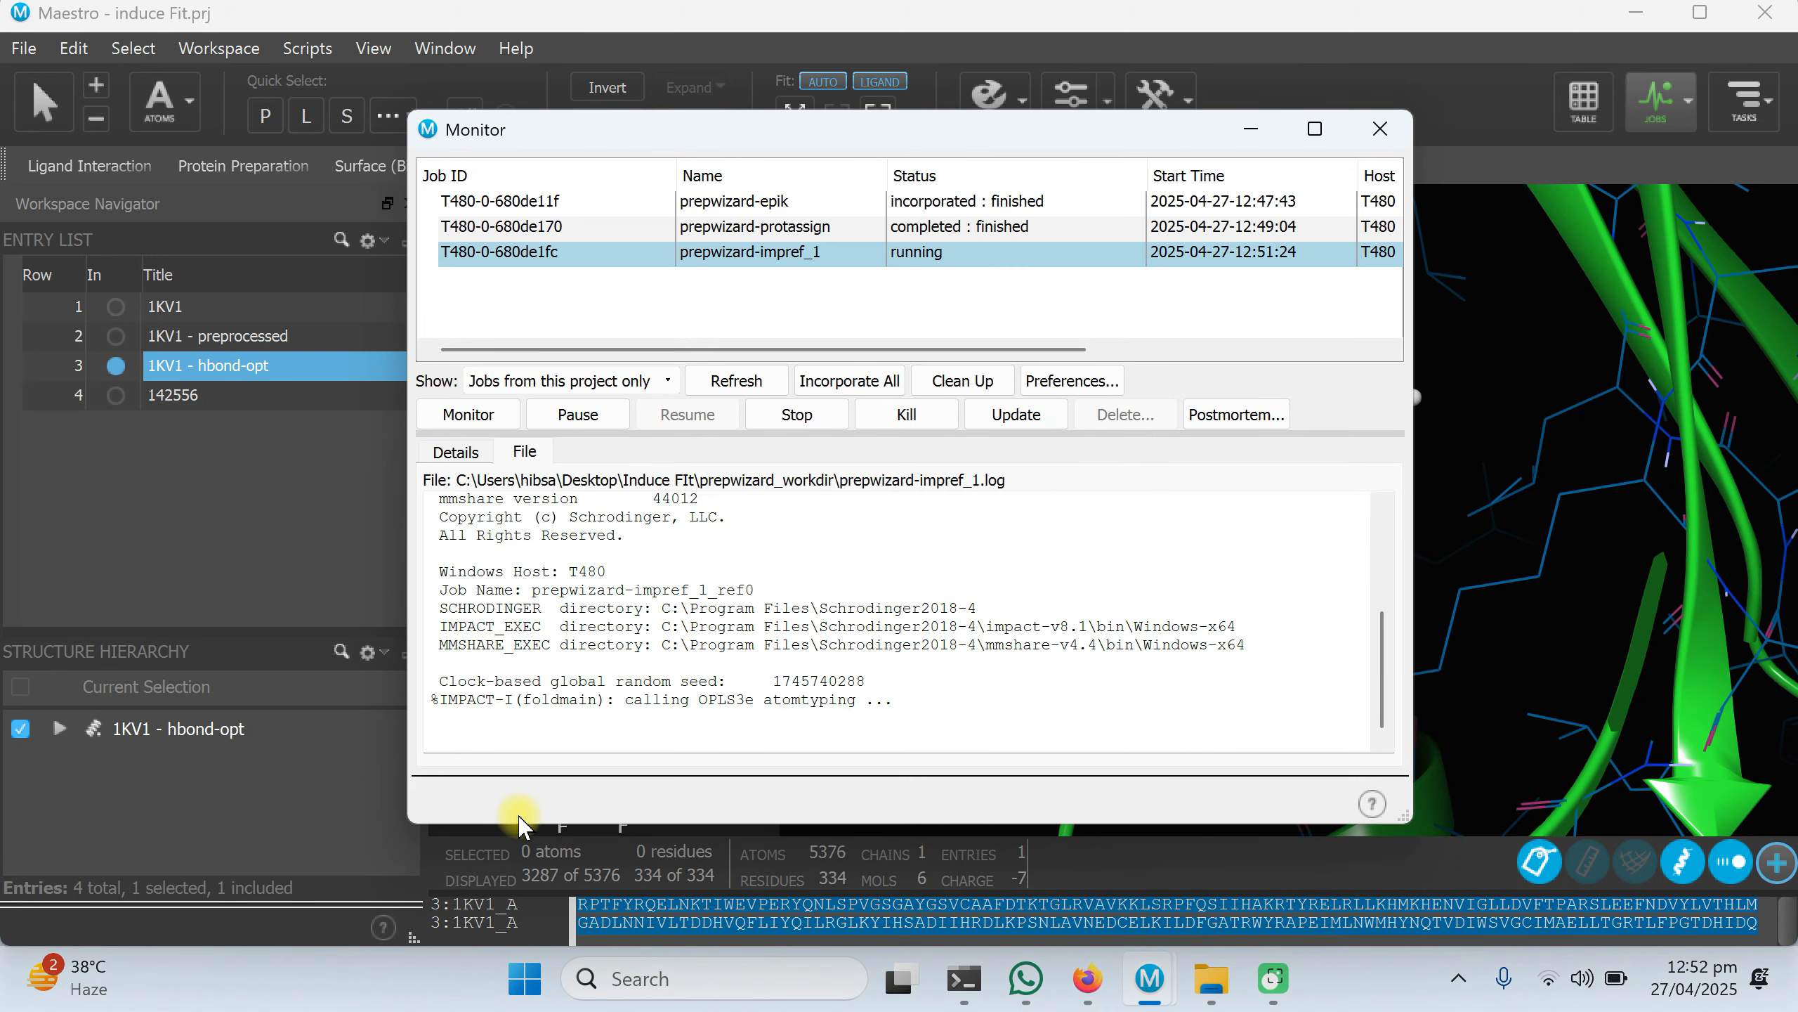
click(1380, 130)
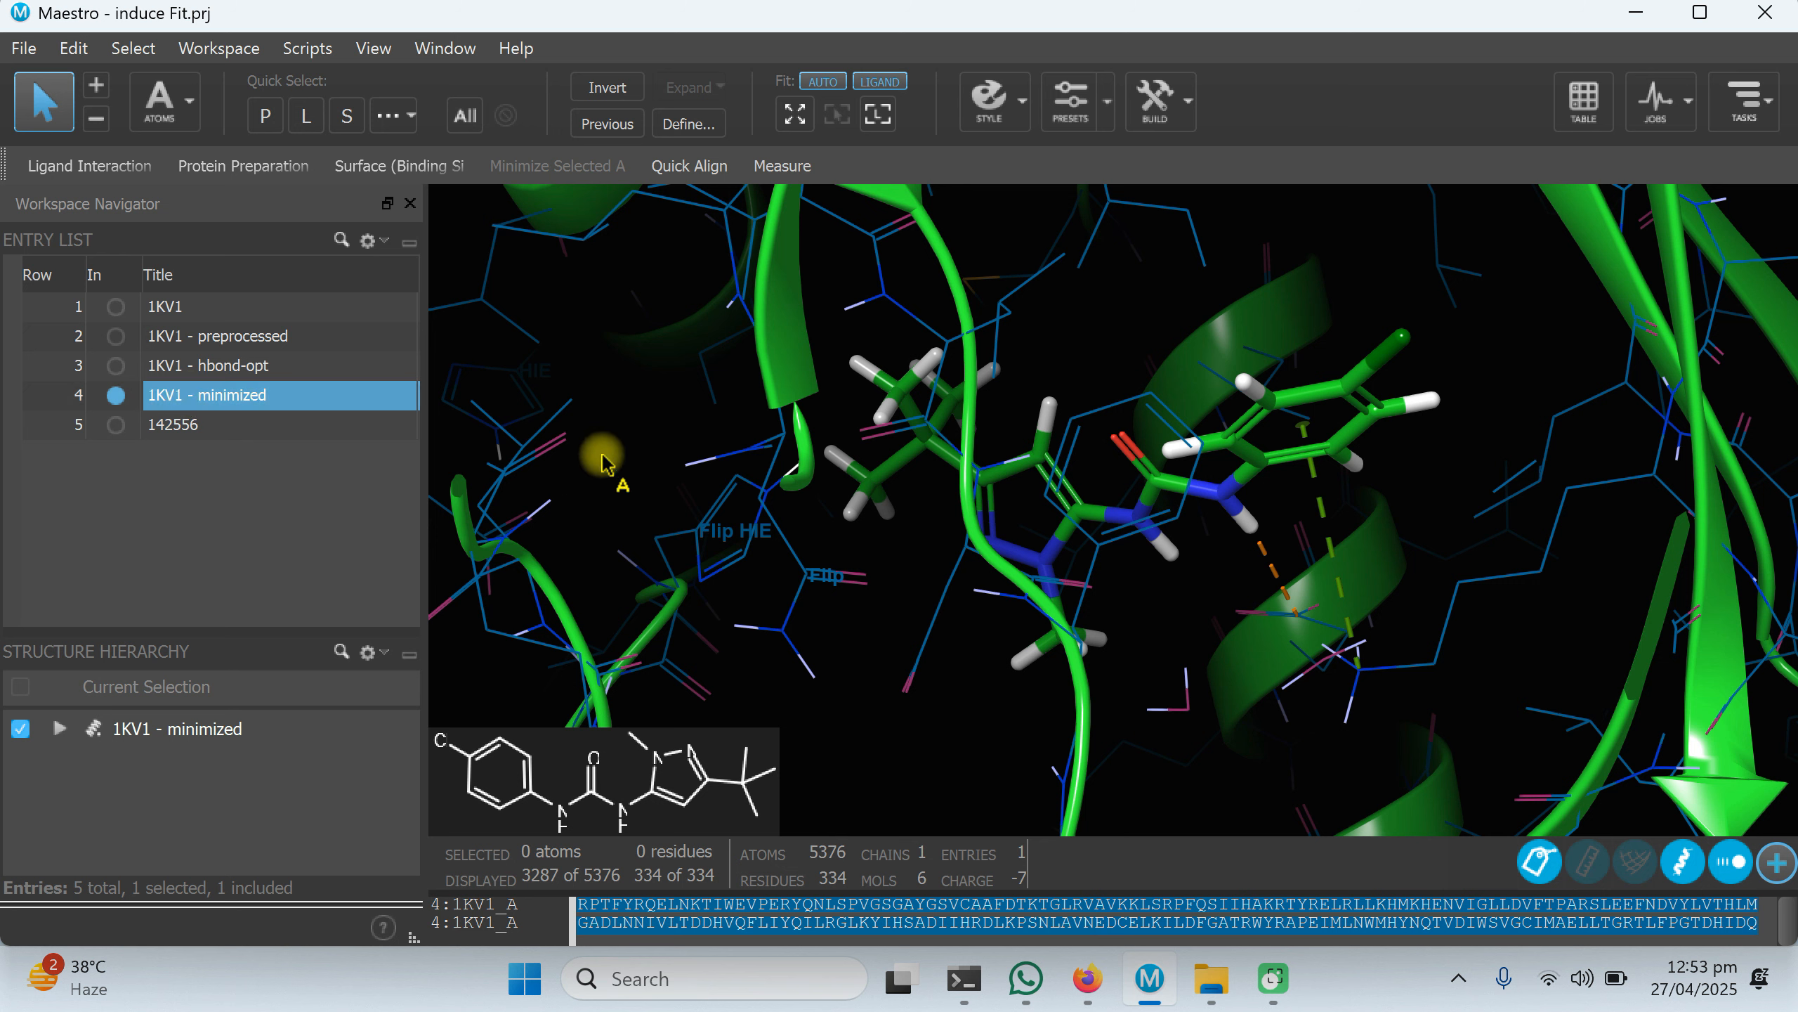
Display only ligand entry 142556 in the workspace, find the ligprep task and open LigPrep.
click(115, 424)
click(185, 422)
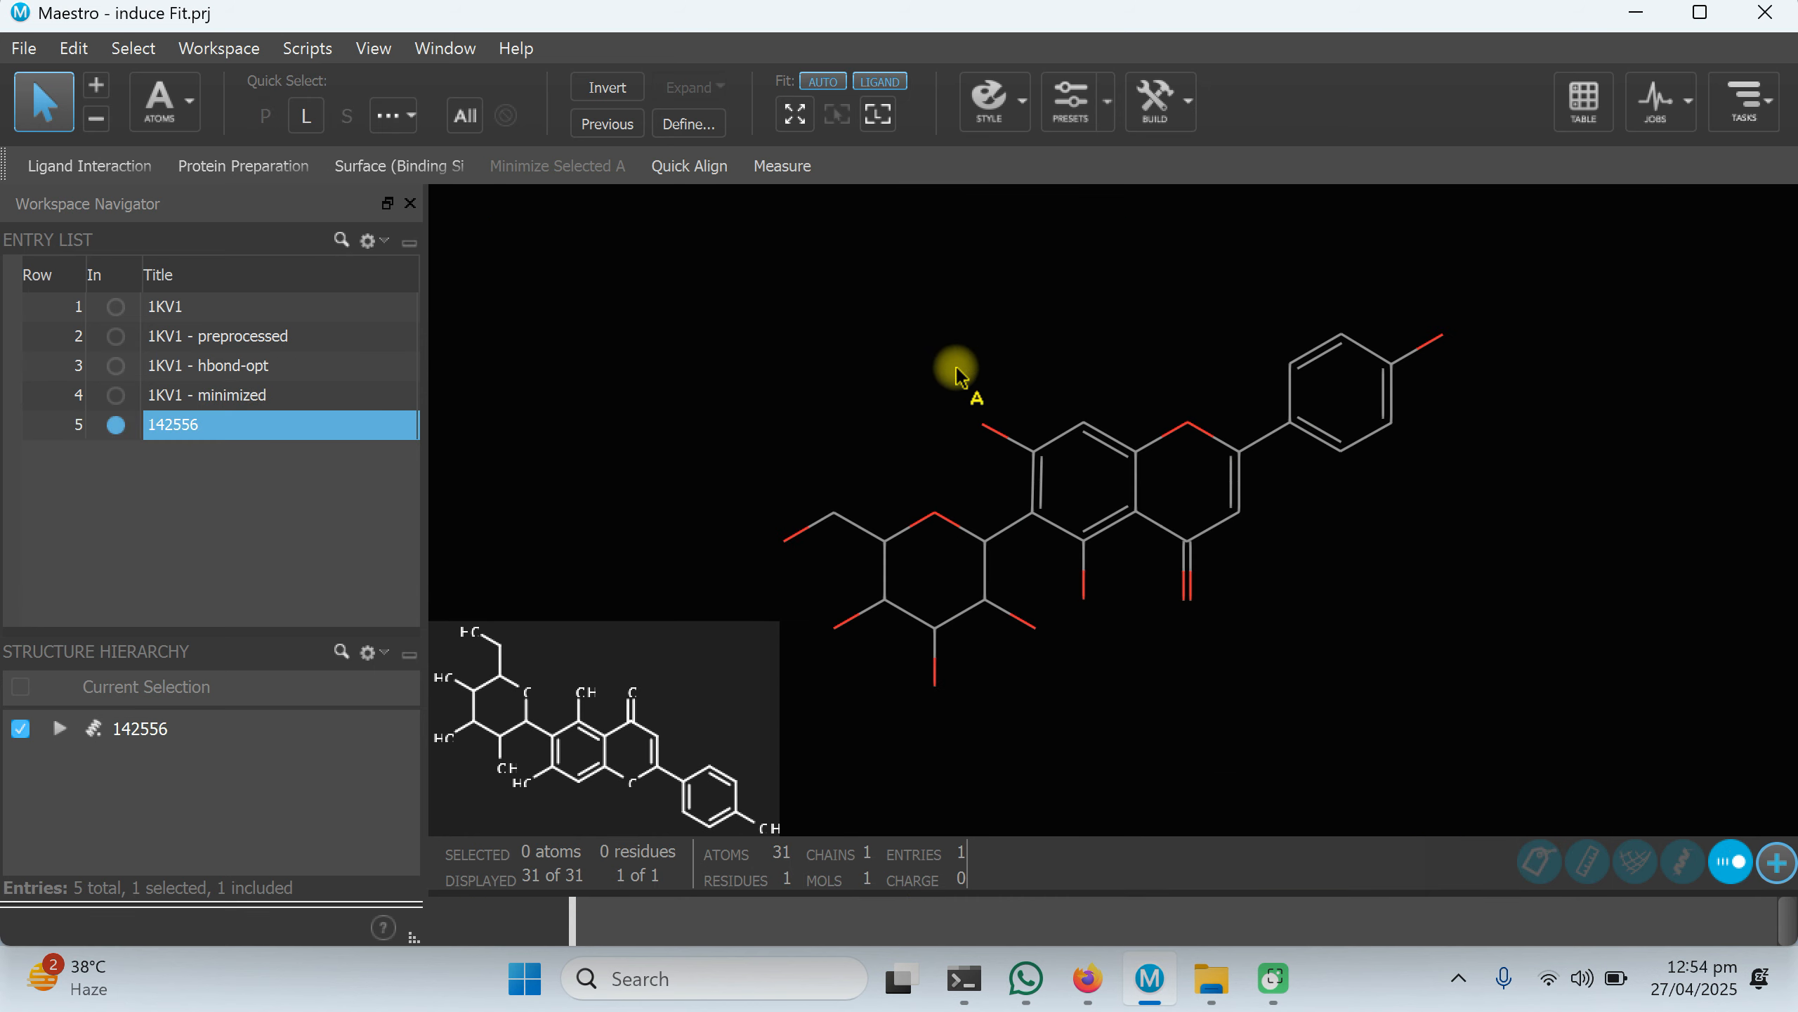
click(1769, 99)
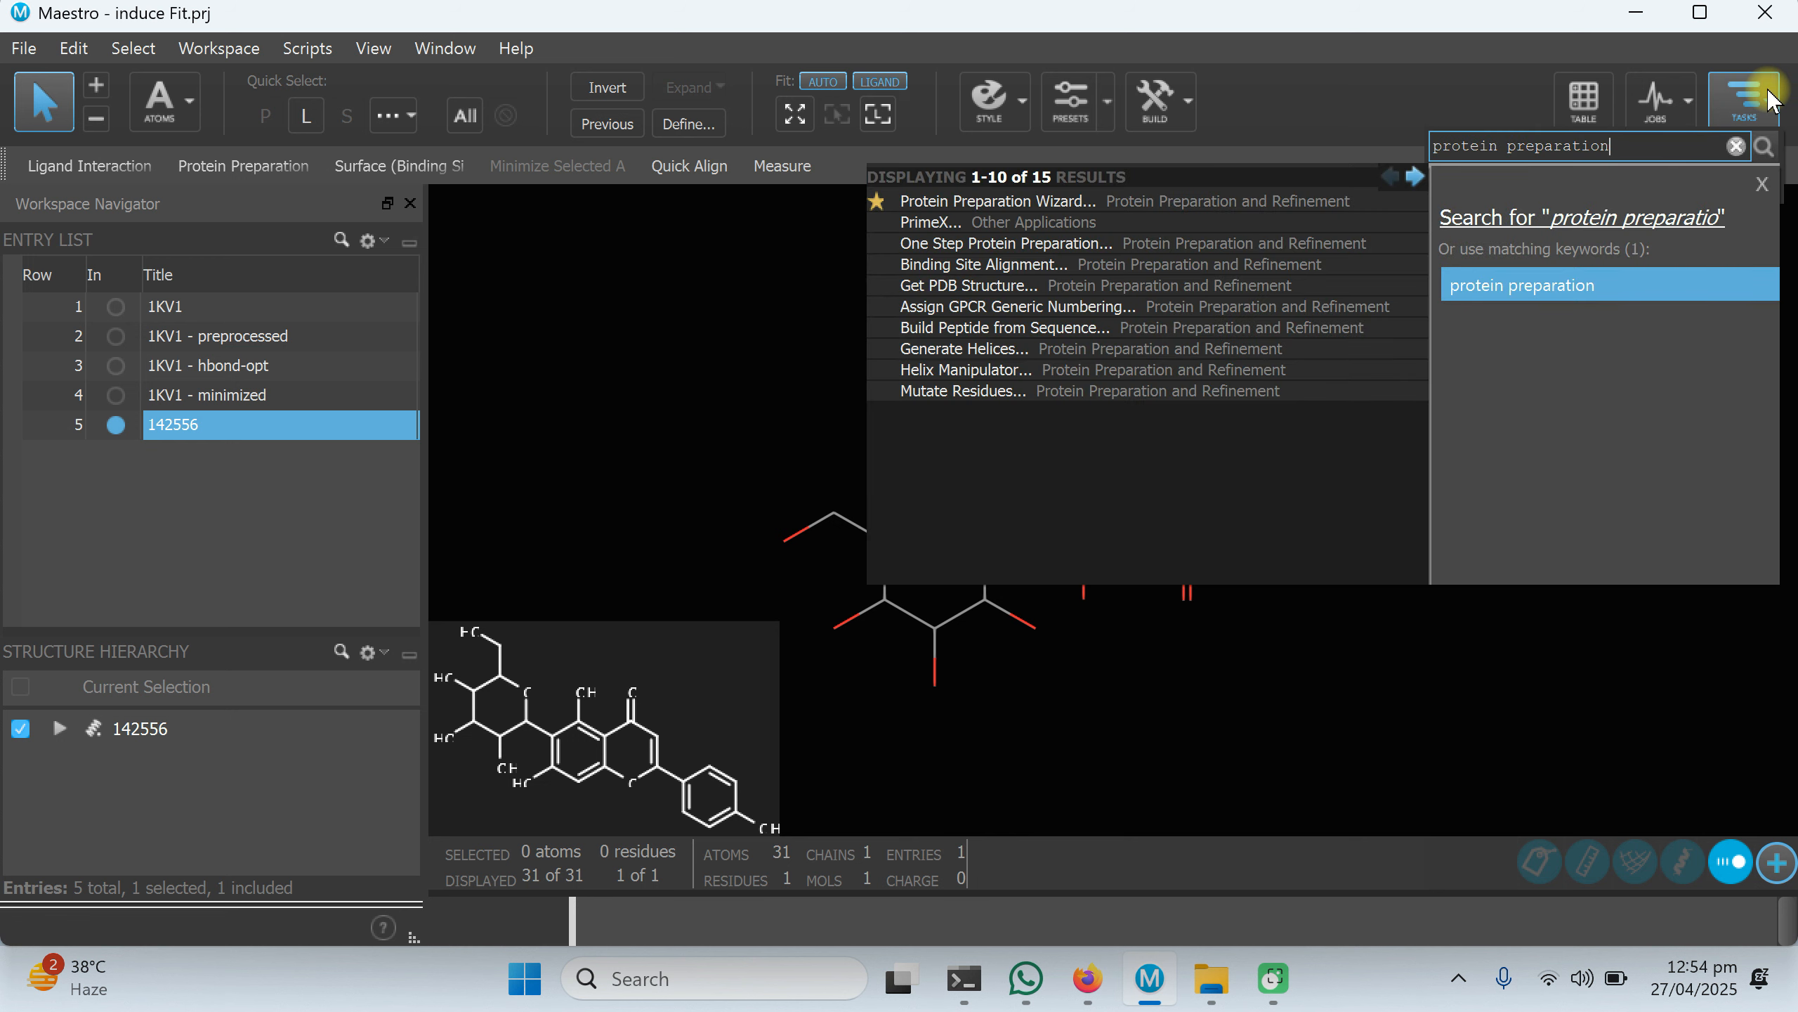
key(BackSpace)
key(BackSpace)
key(BackSpace)
key(BackSpace)
key(BackSpace)
key(BackSpace)
key(BackSpace)
key(BackSpace)
key(BackSpace)
key(BackSpace)
key(BackSpace)
key(BackSpace)
key(BackSpace)
key(BackSpace)
key(BackSpace)
key(BackSpace)
key(BackSpace)
key(BackSpace)
key(BackSpace)
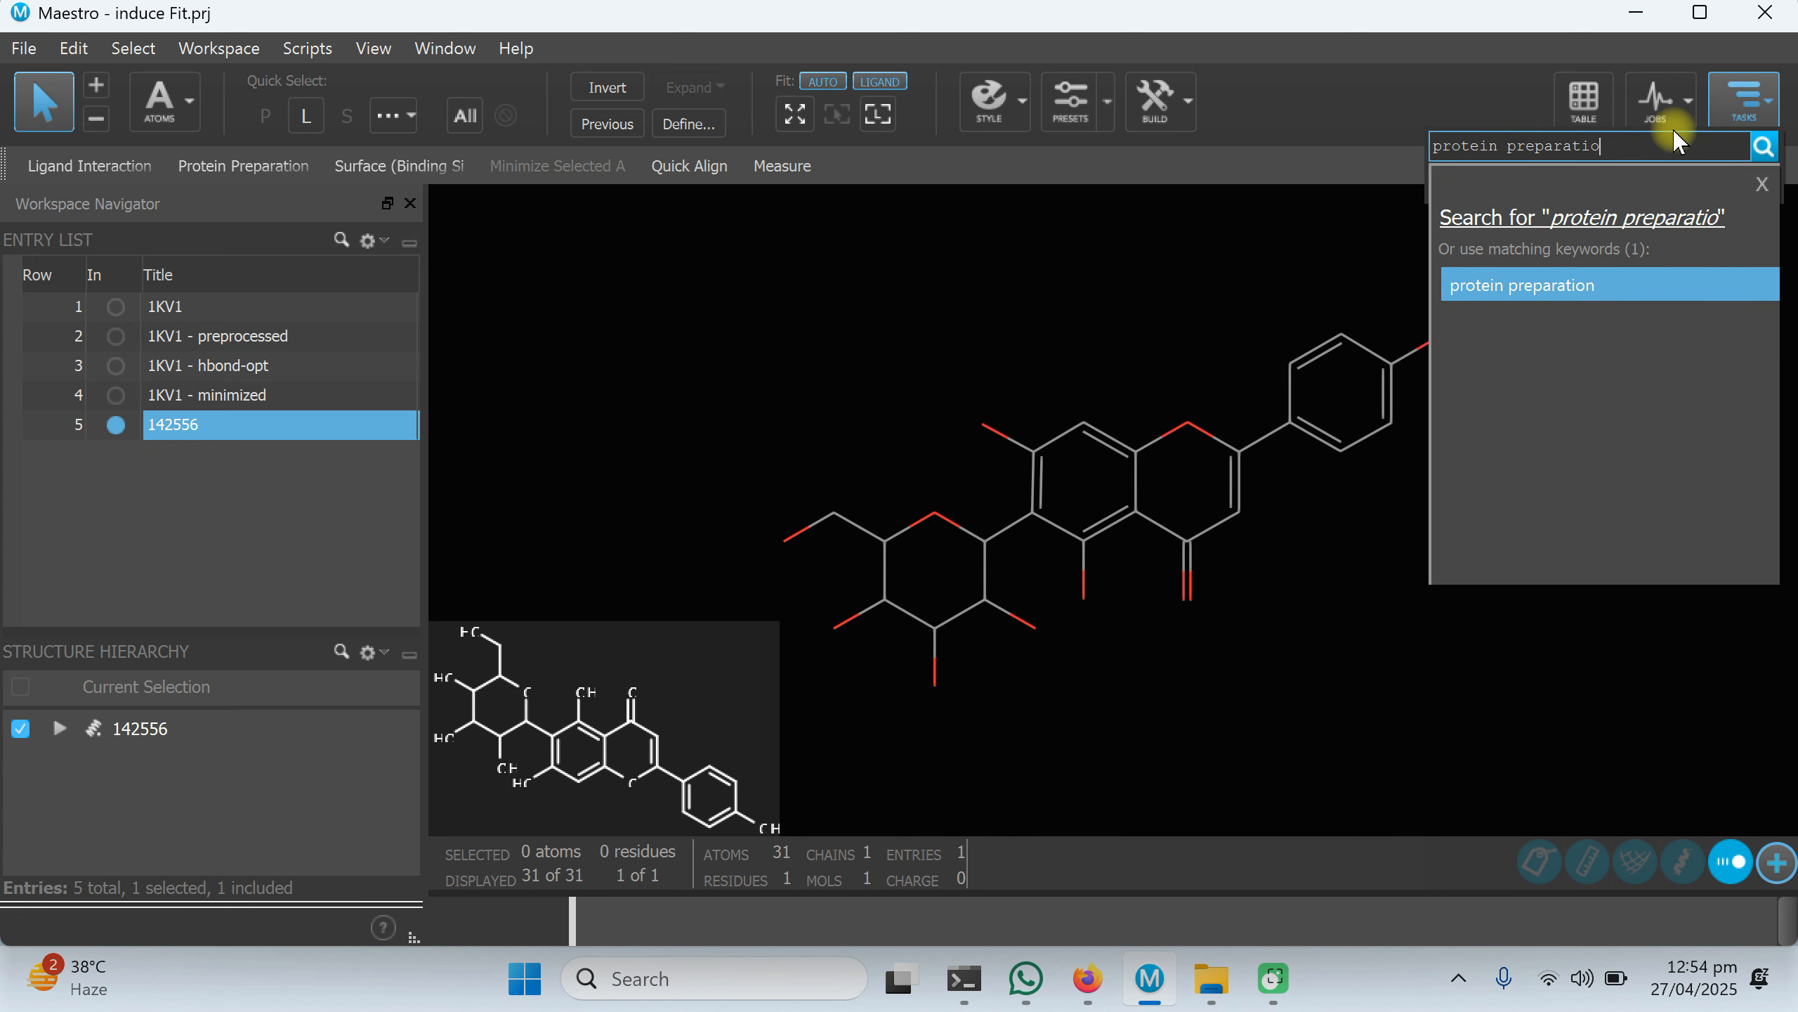
text(li)
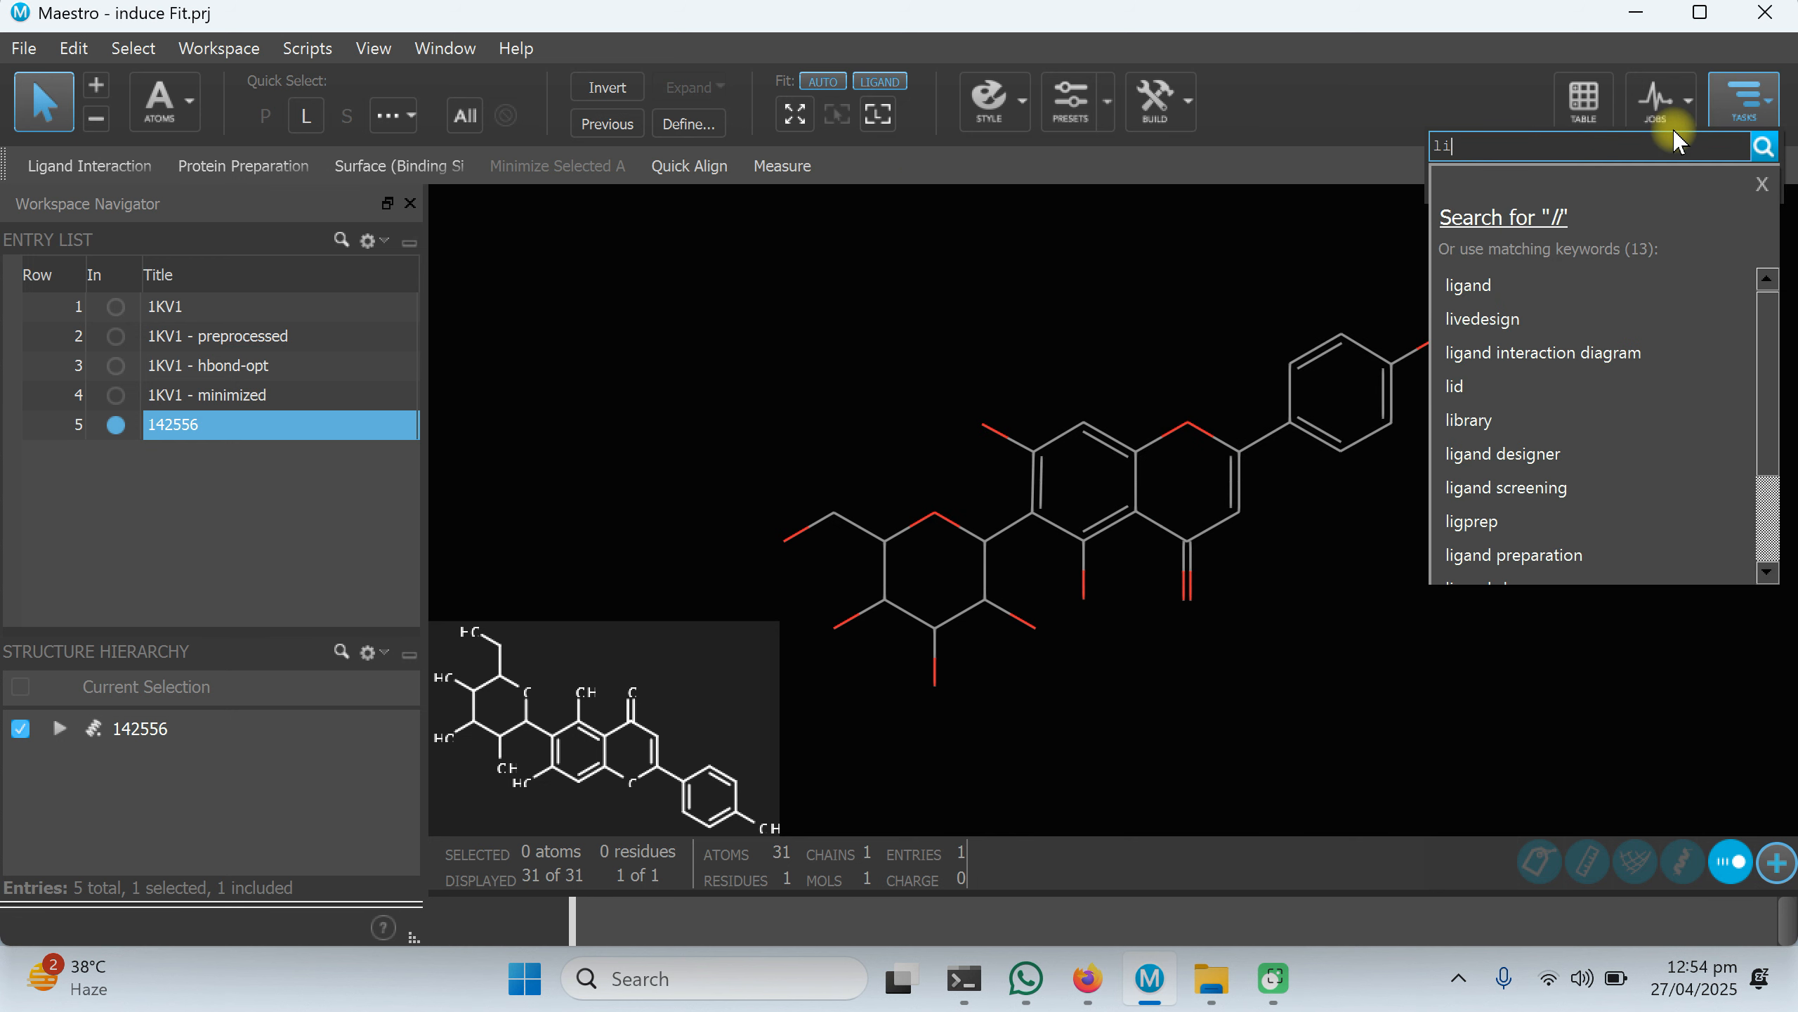
text(gprep)
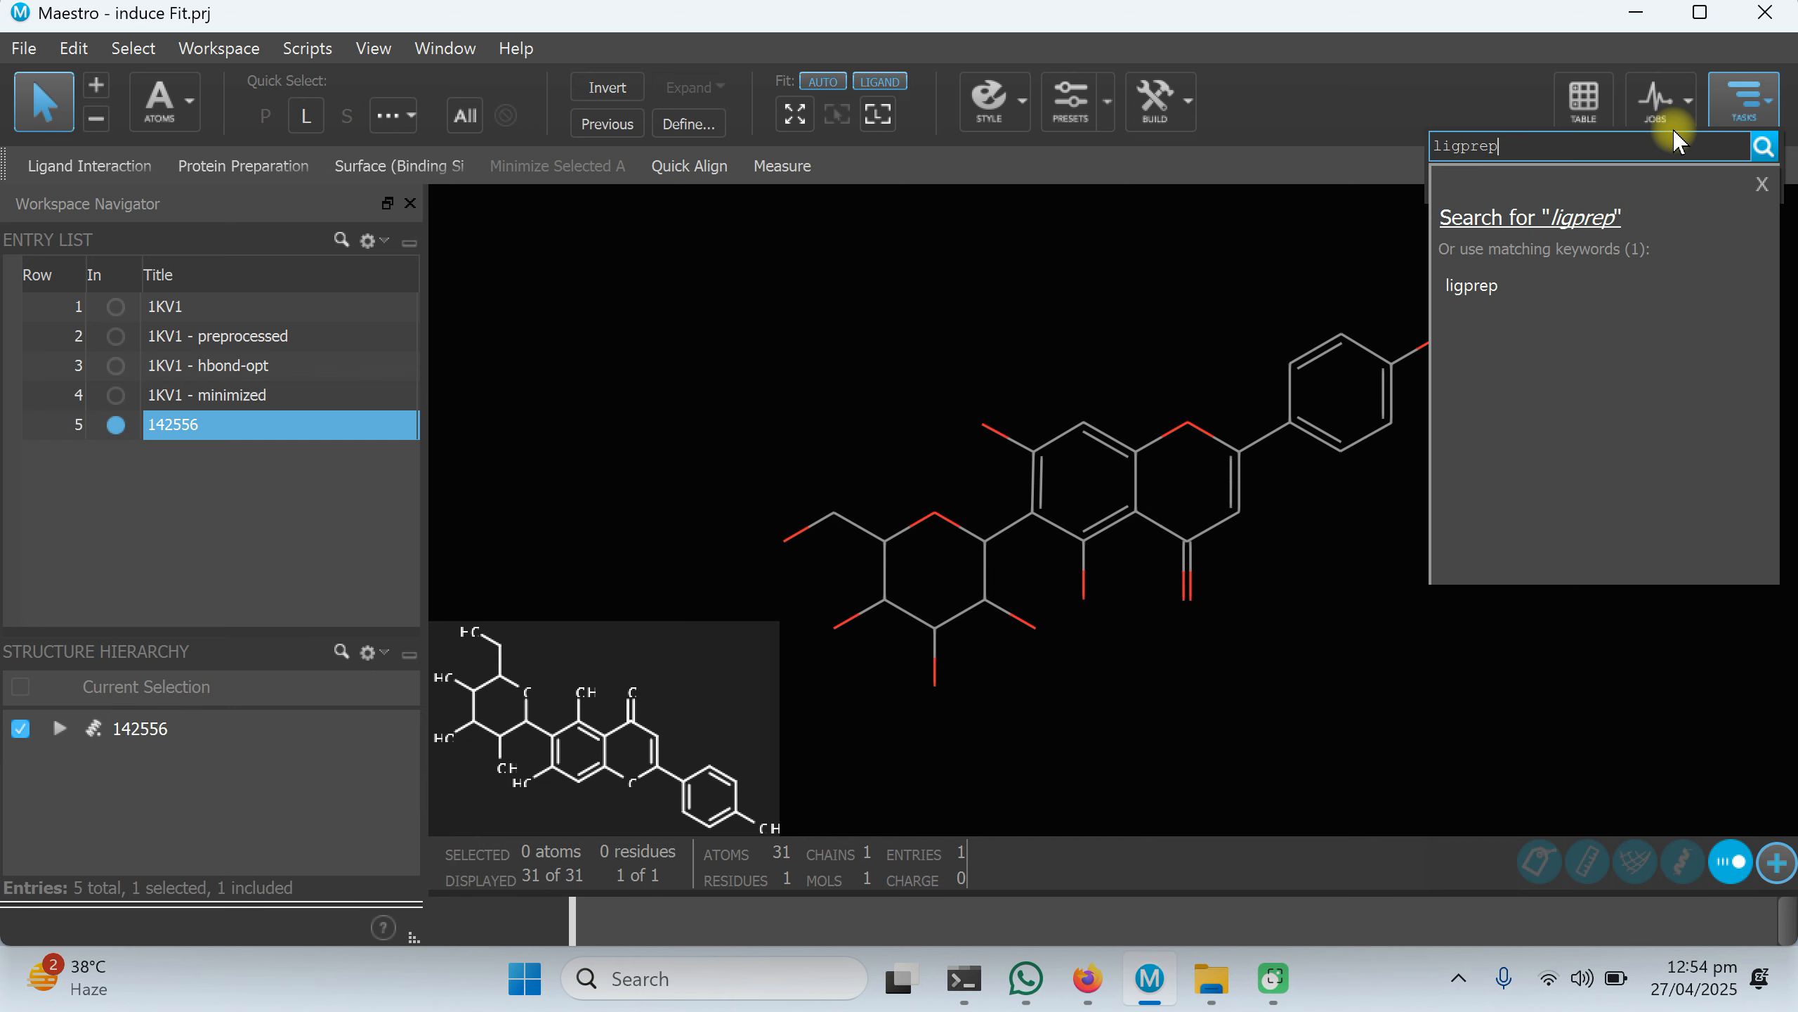
key(Return)
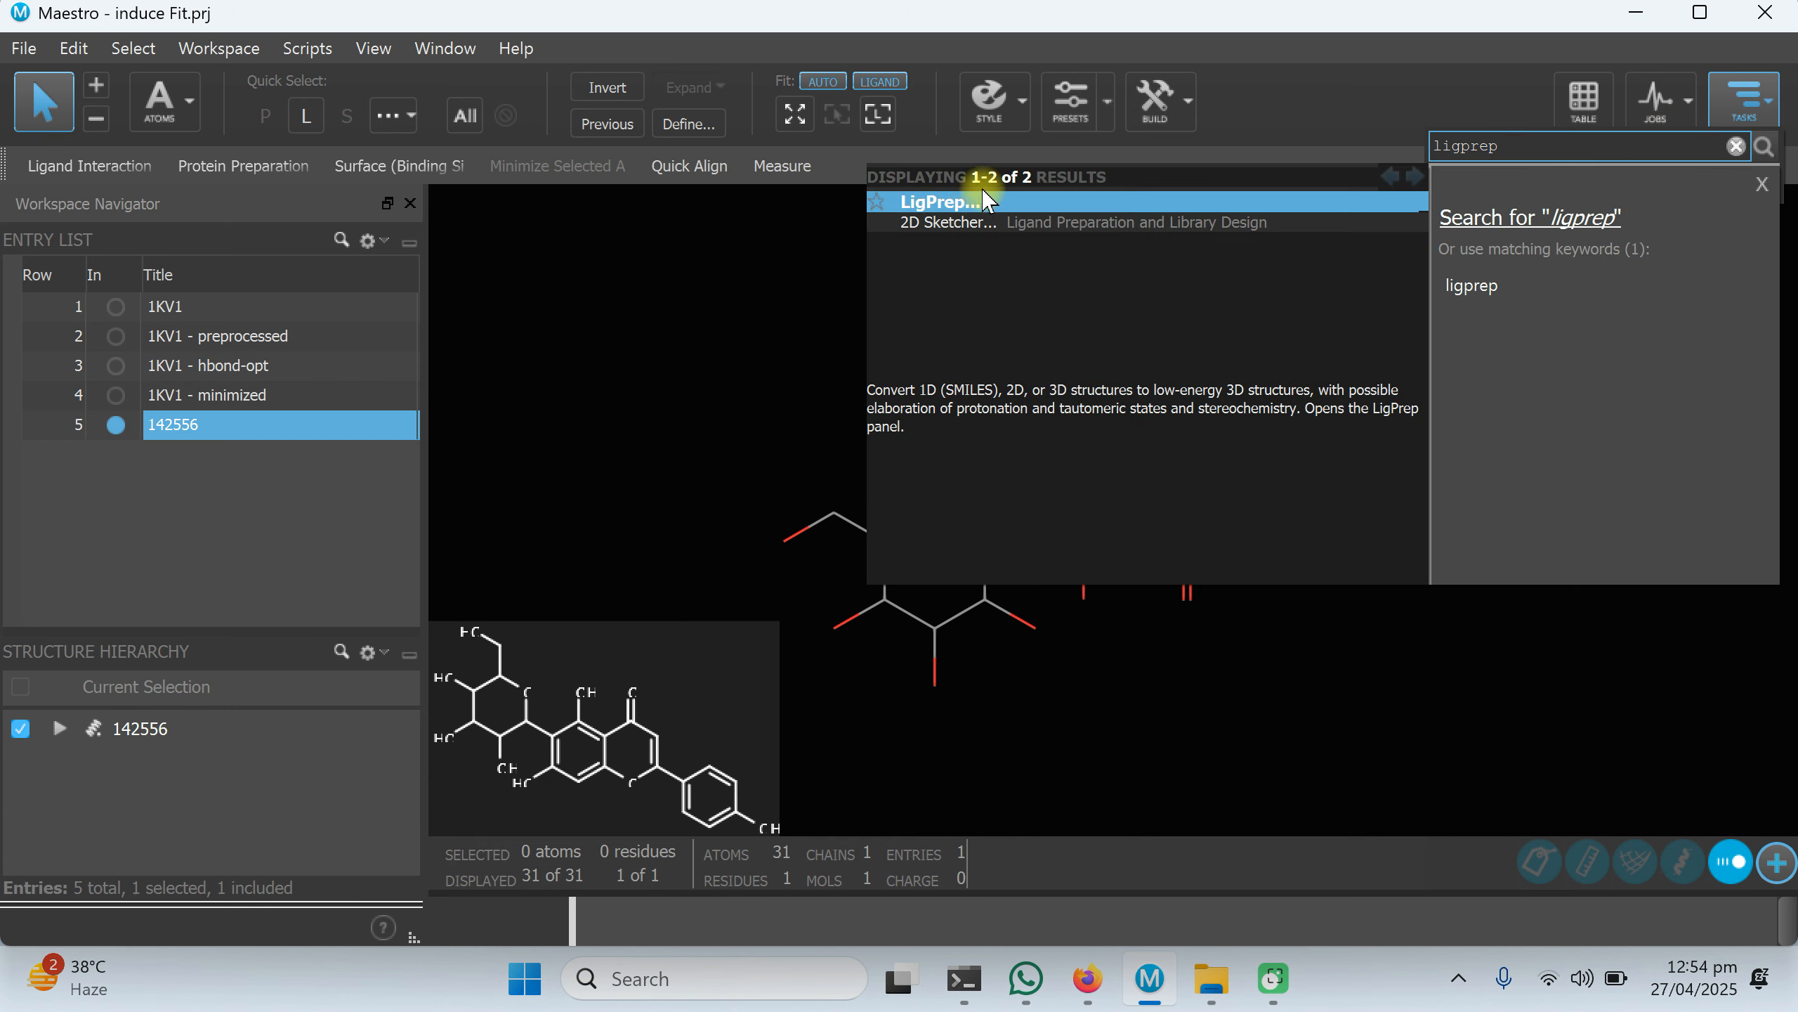
click(991, 203)
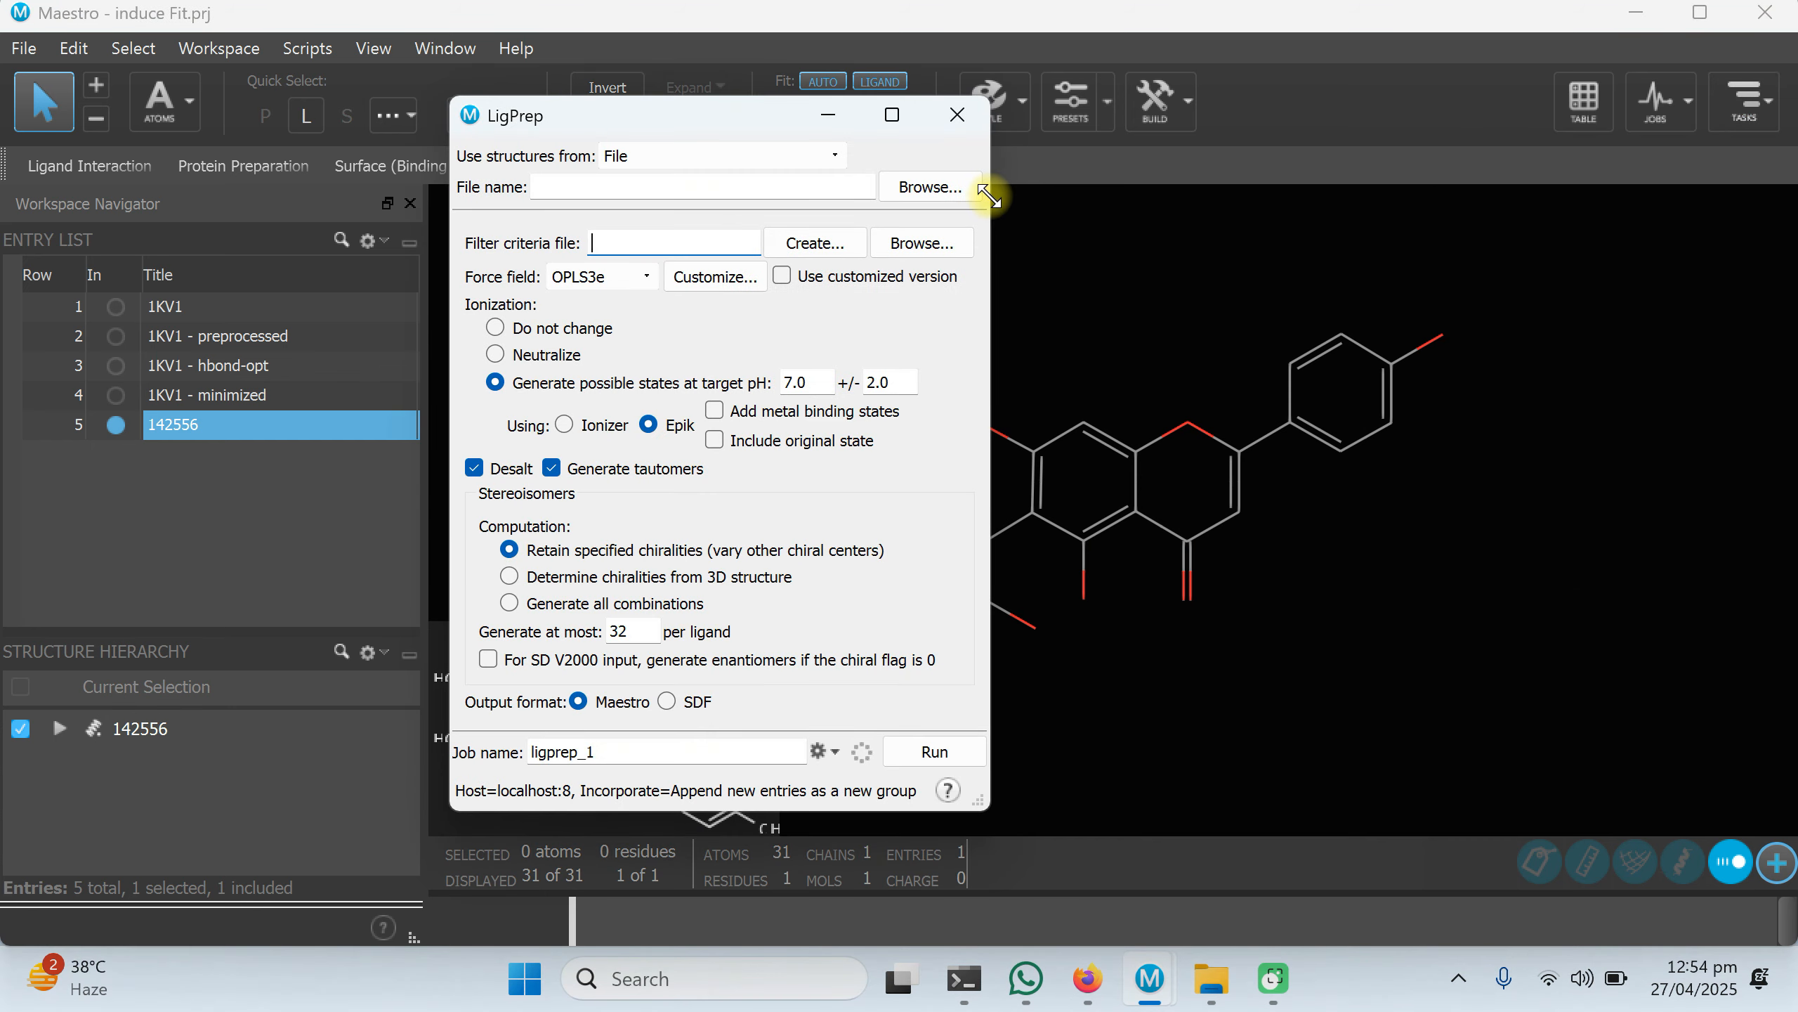
Set LigPrep to take its input structure from the workspace's included entry.
drag(645, 113, 920, 141)
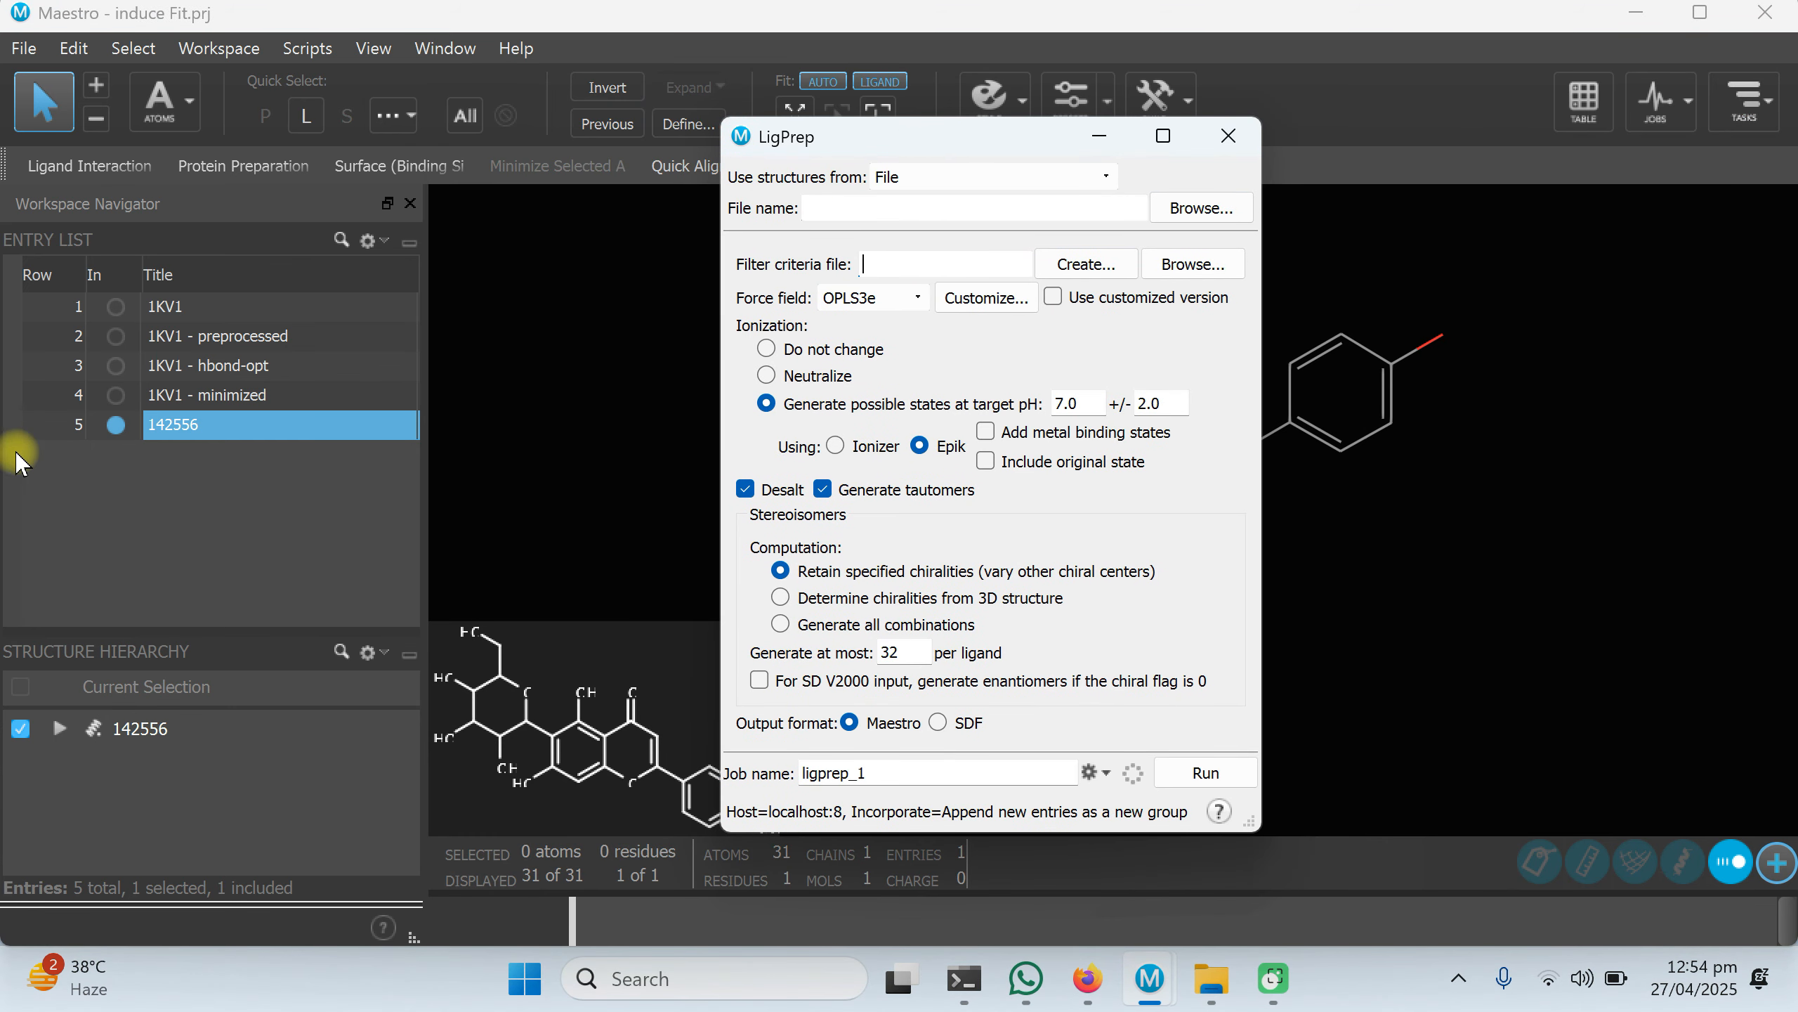
click(125, 425)
double_click(166, 425)
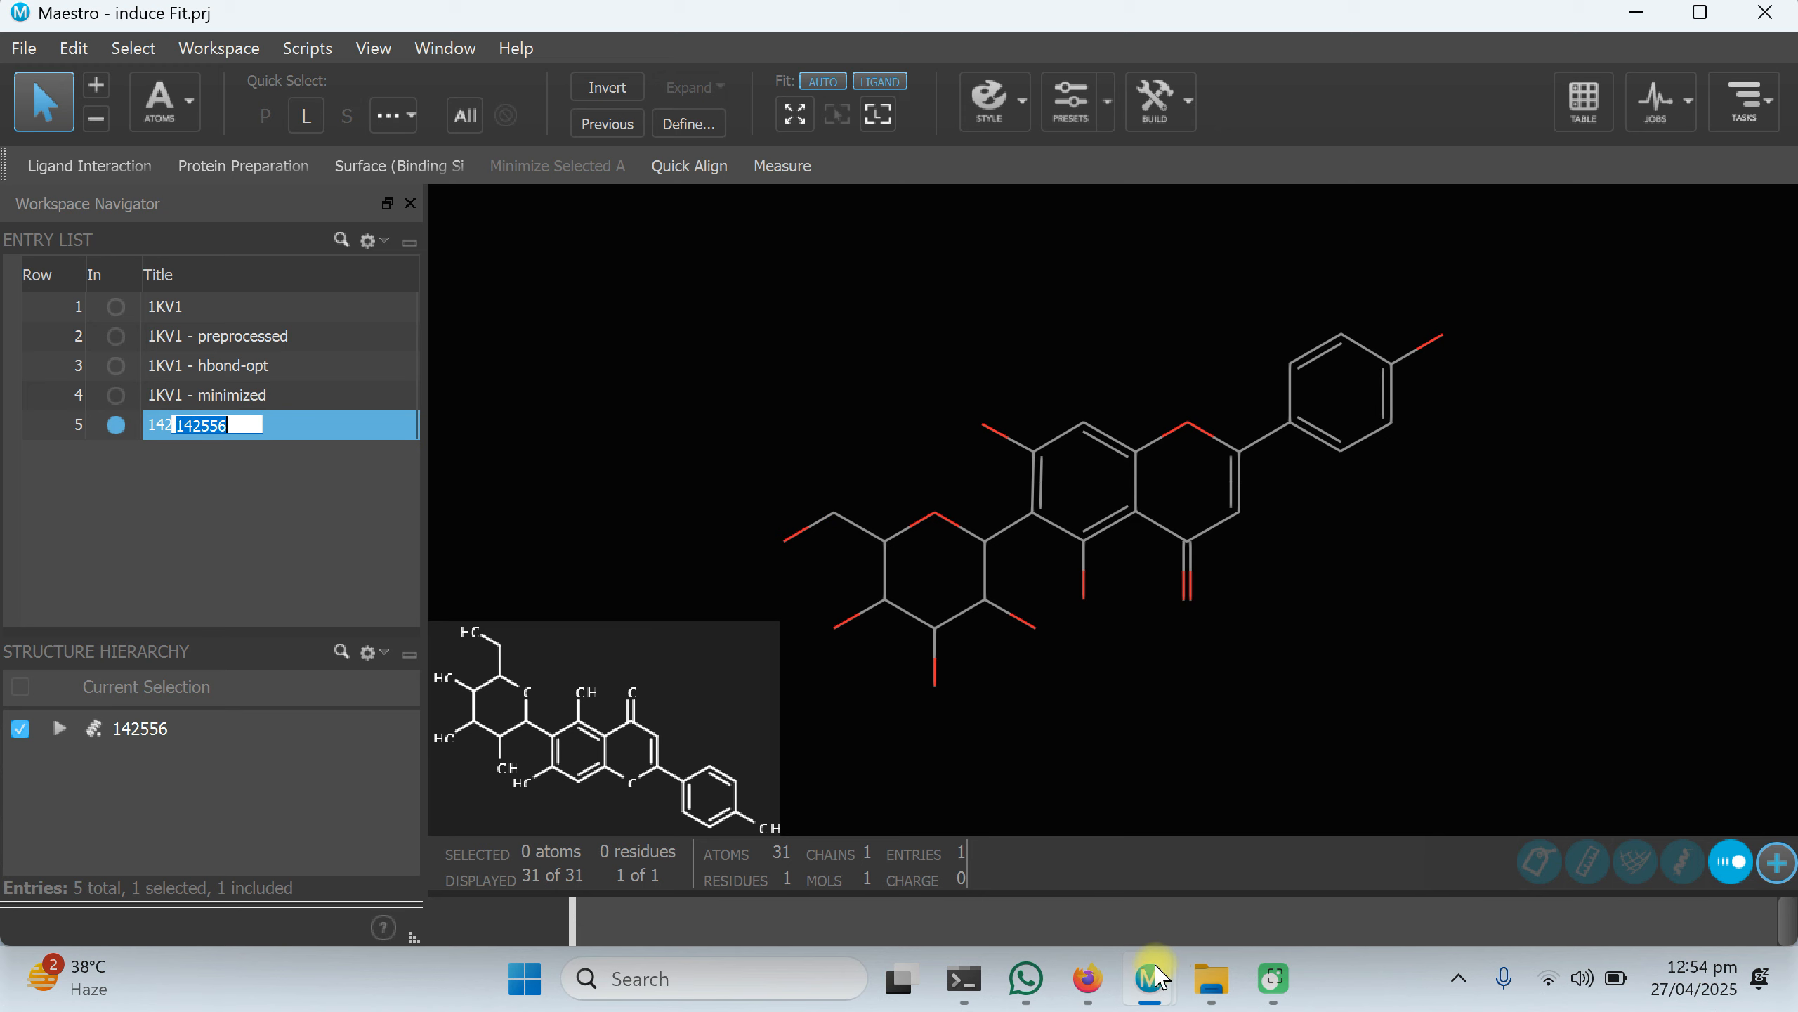
mouse_move(1150, 979)
click(1277, 830)
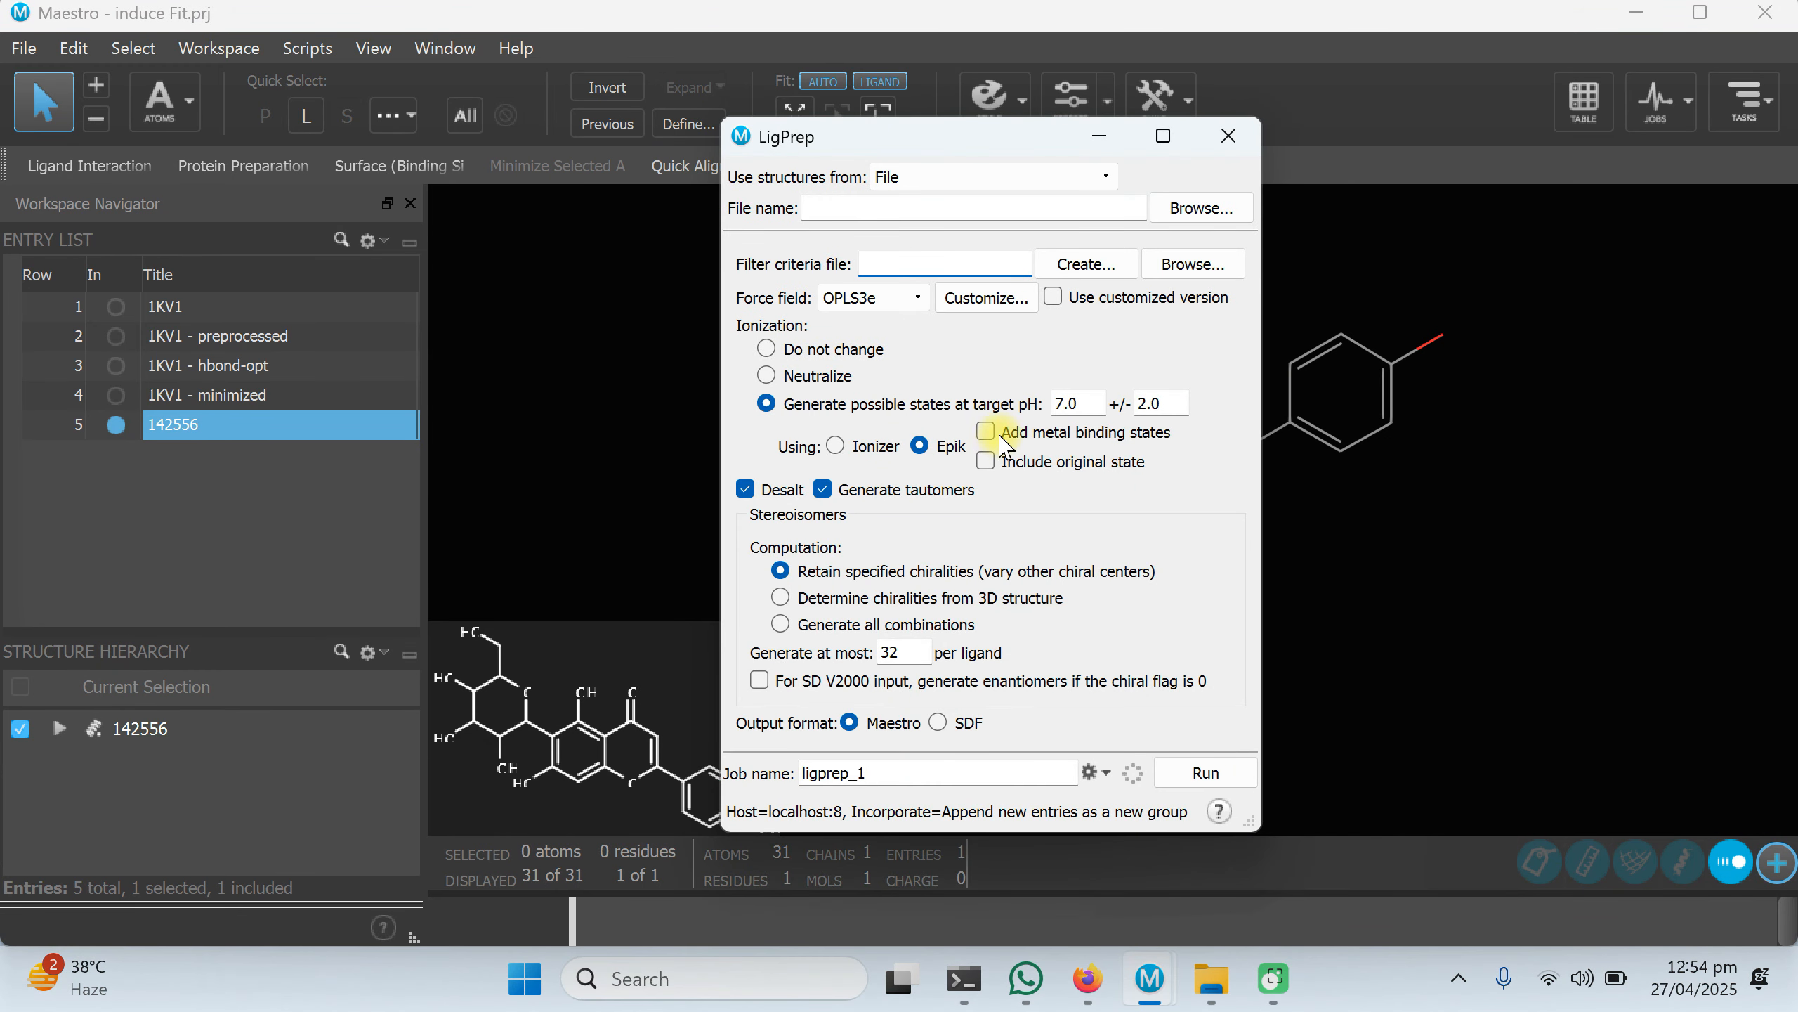
click(949, 176)
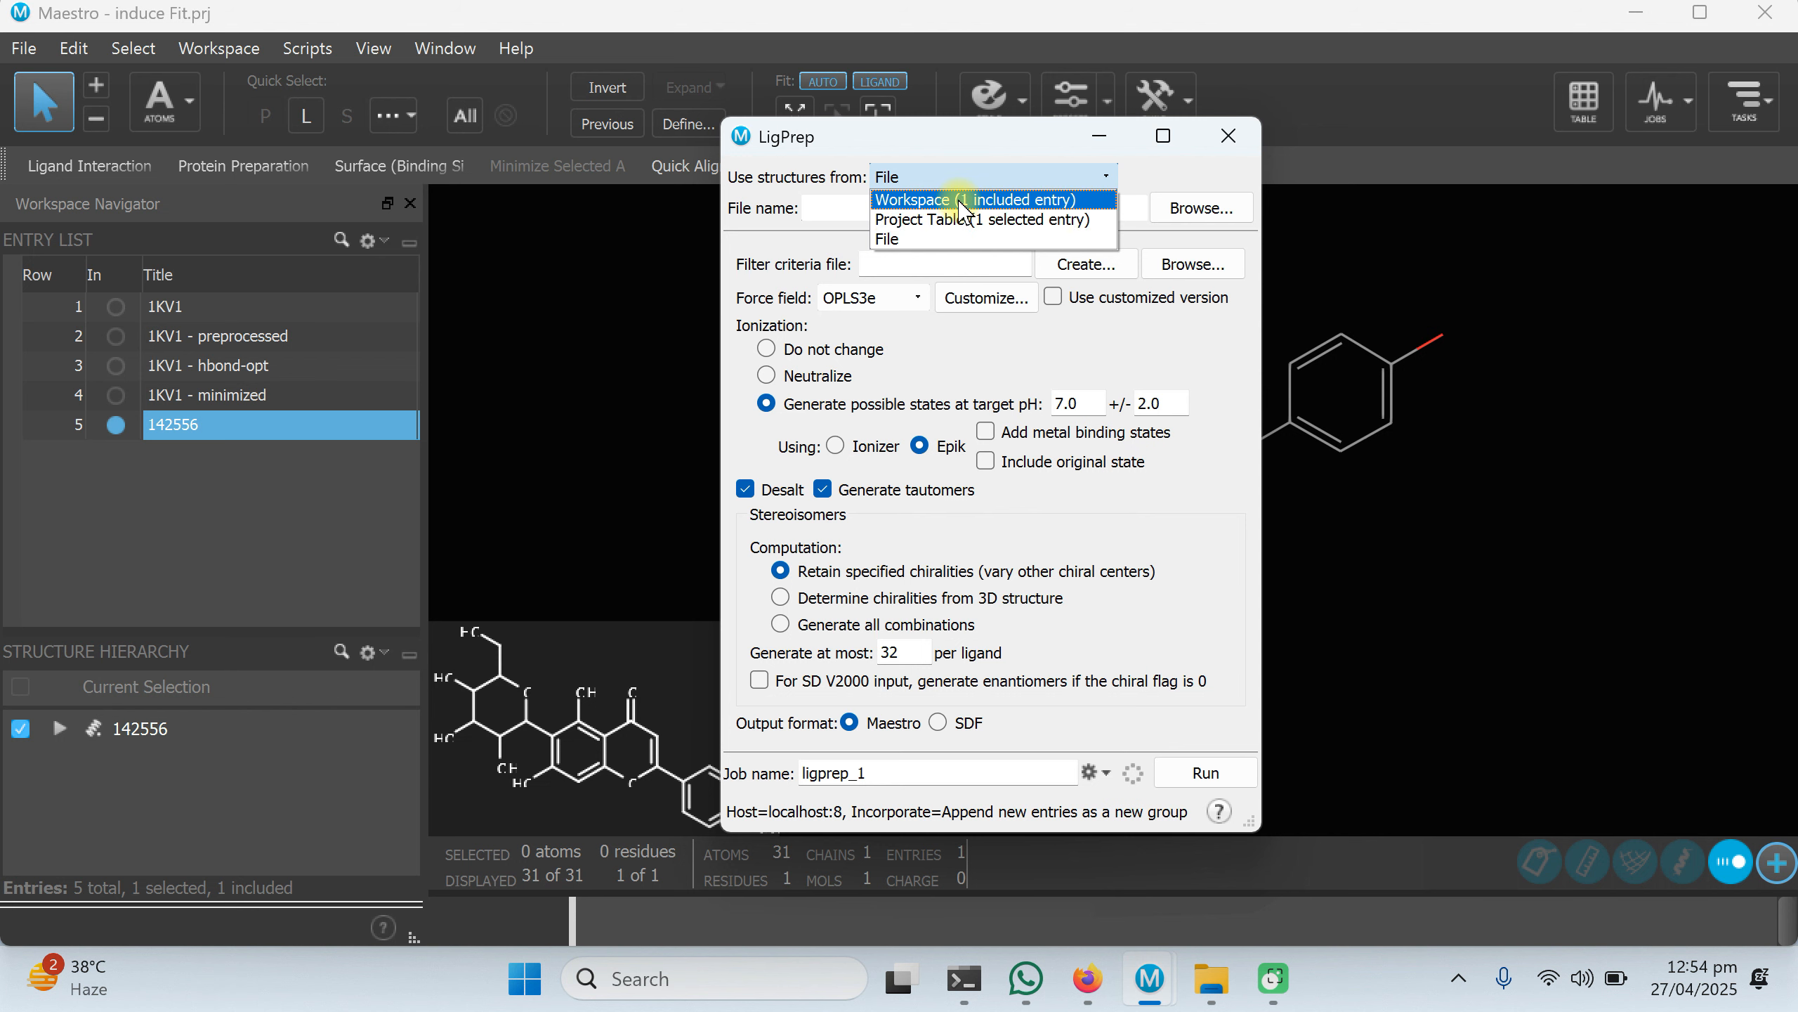
click(963, 200)
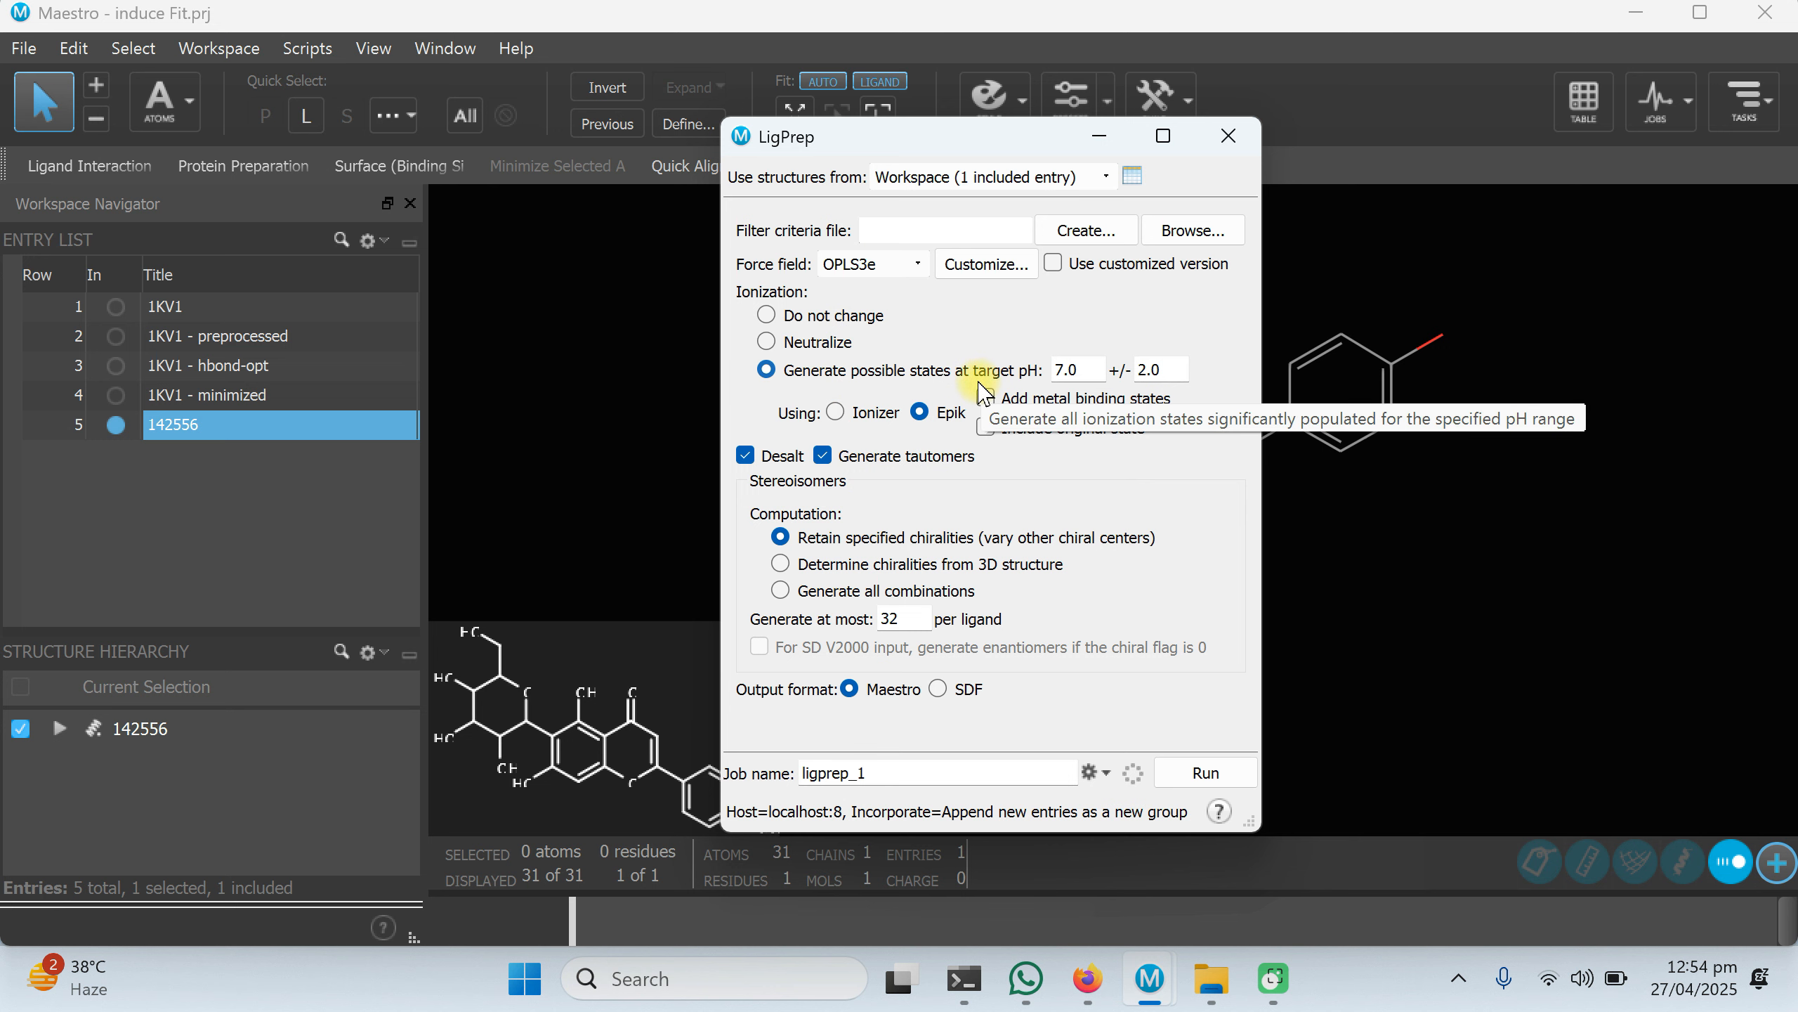
Turn off tautomer generation in LigPrep and limit the stereoisomers generated to at most 1 per ligand.
click(822, 455)
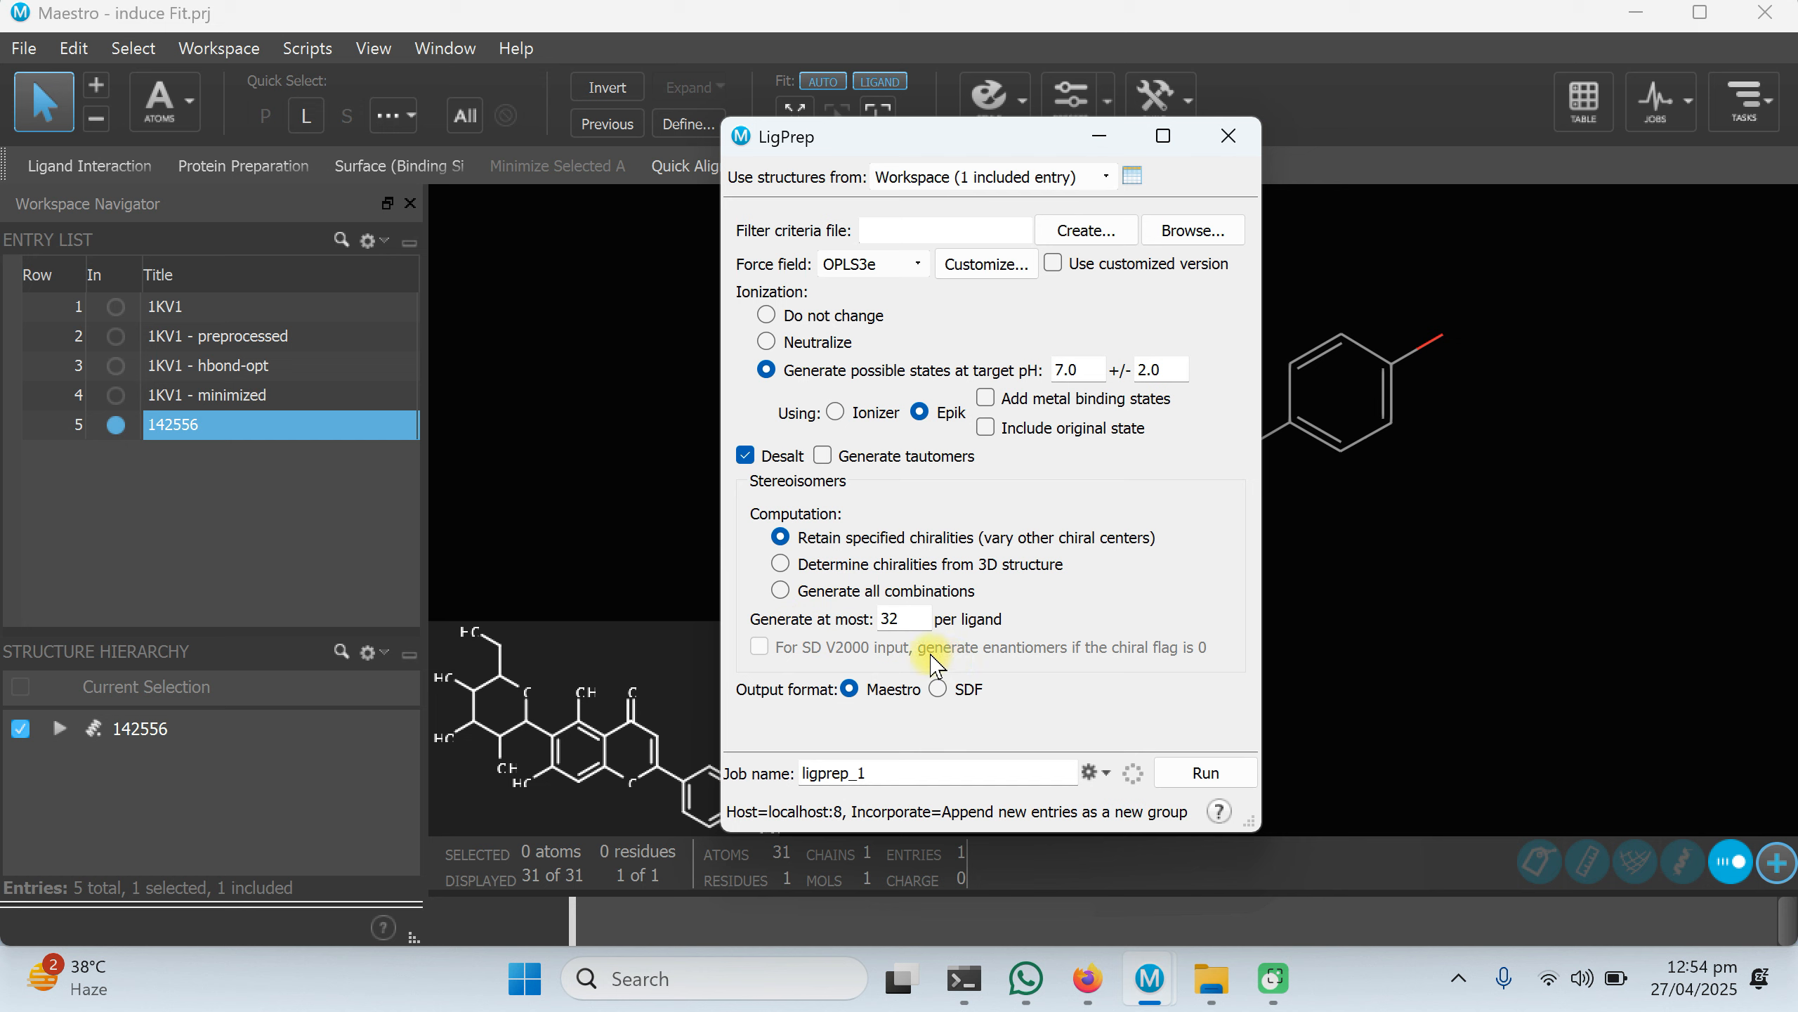
double_click(910, 618)
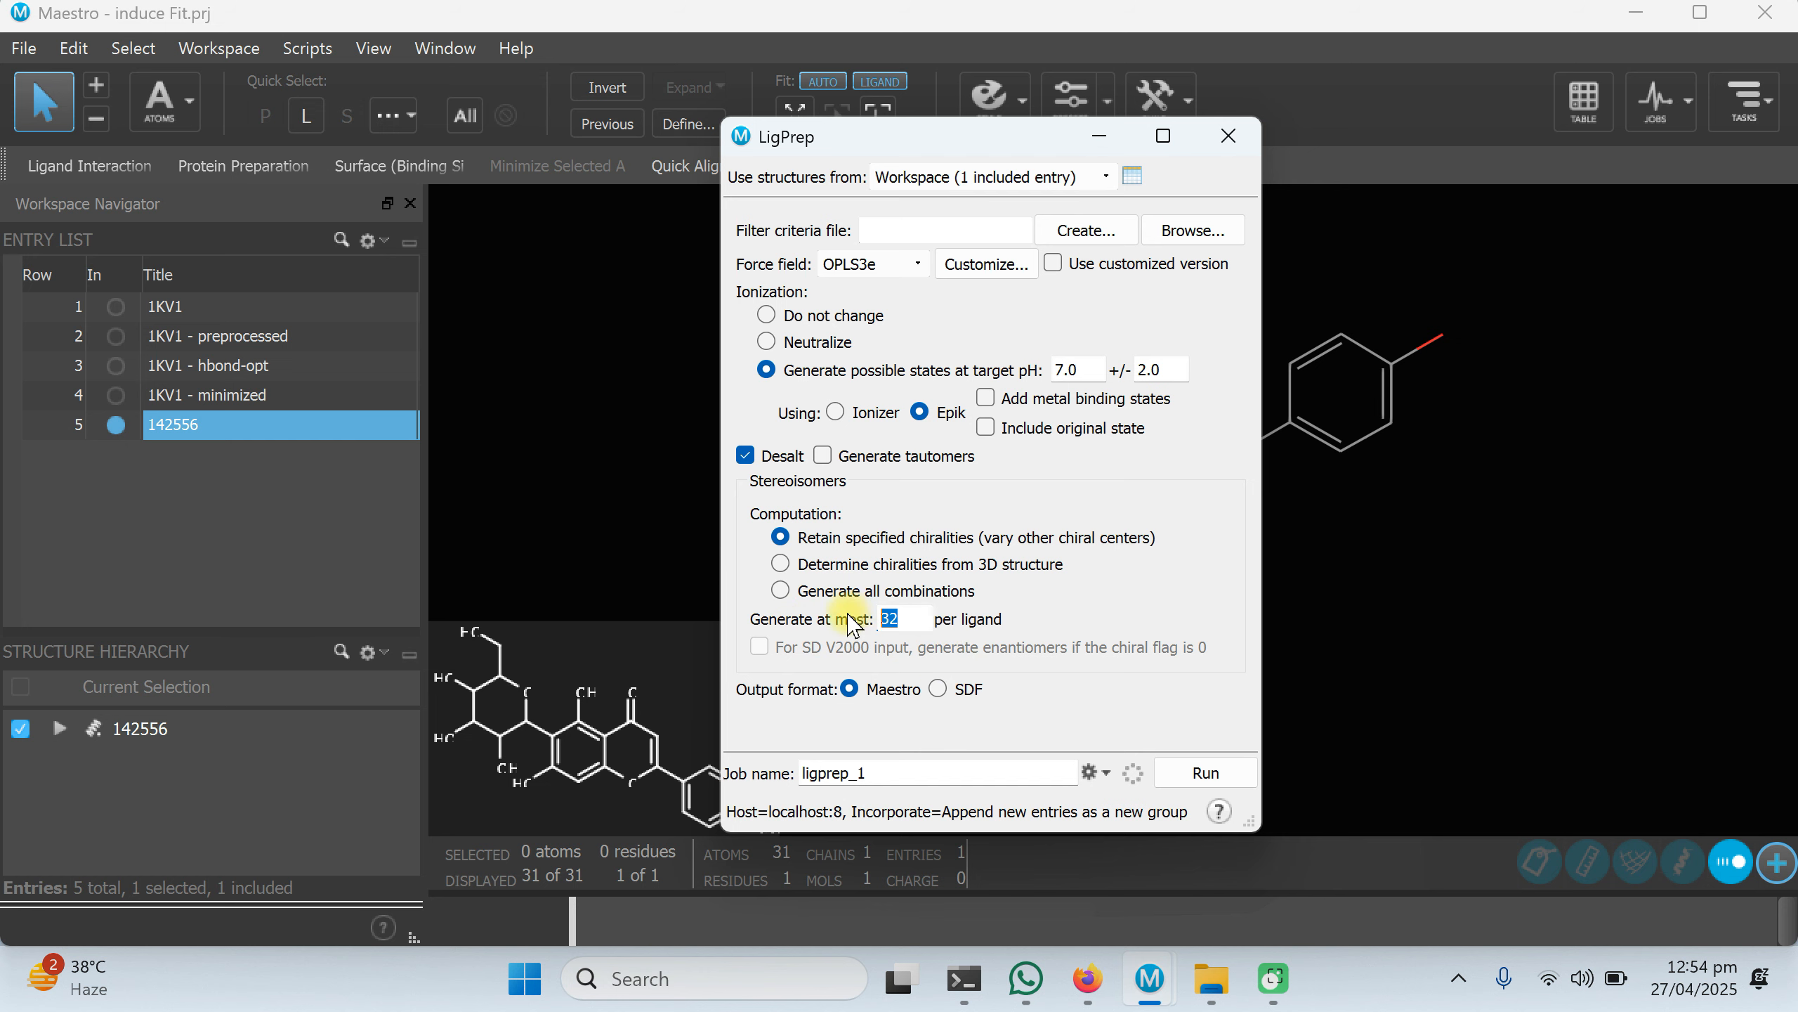
text(1)
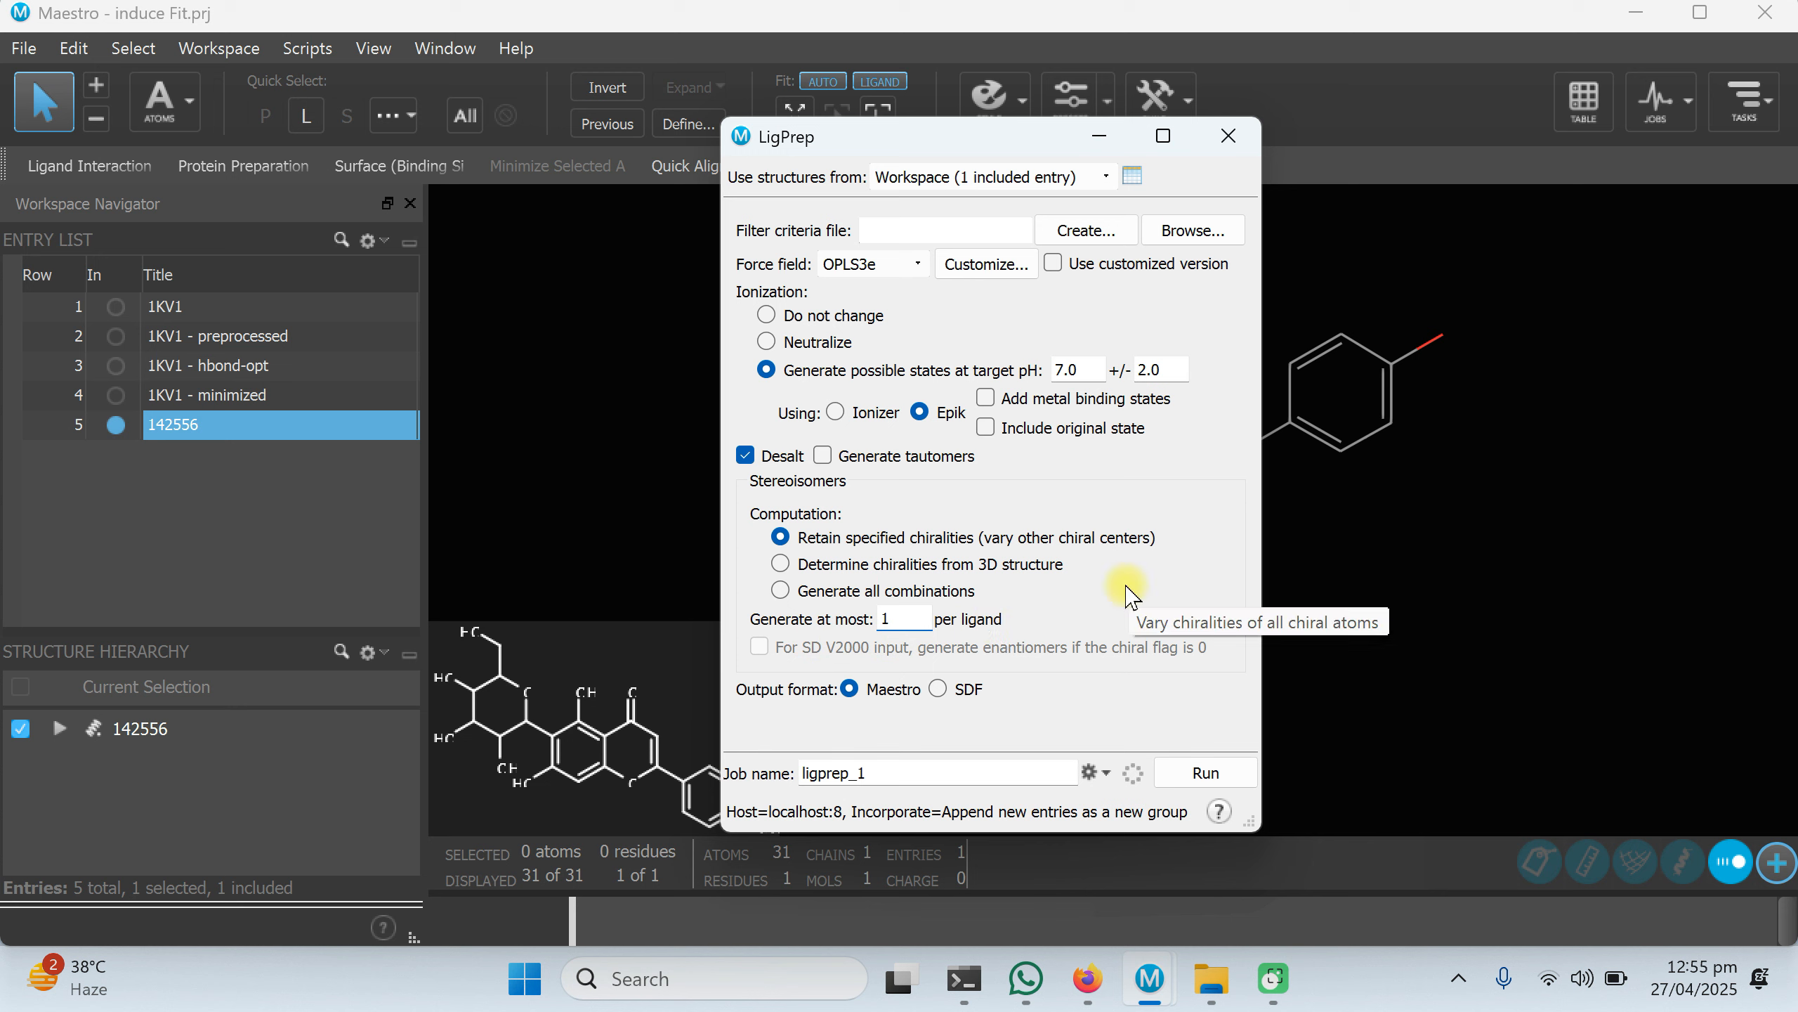
click(907, 619)
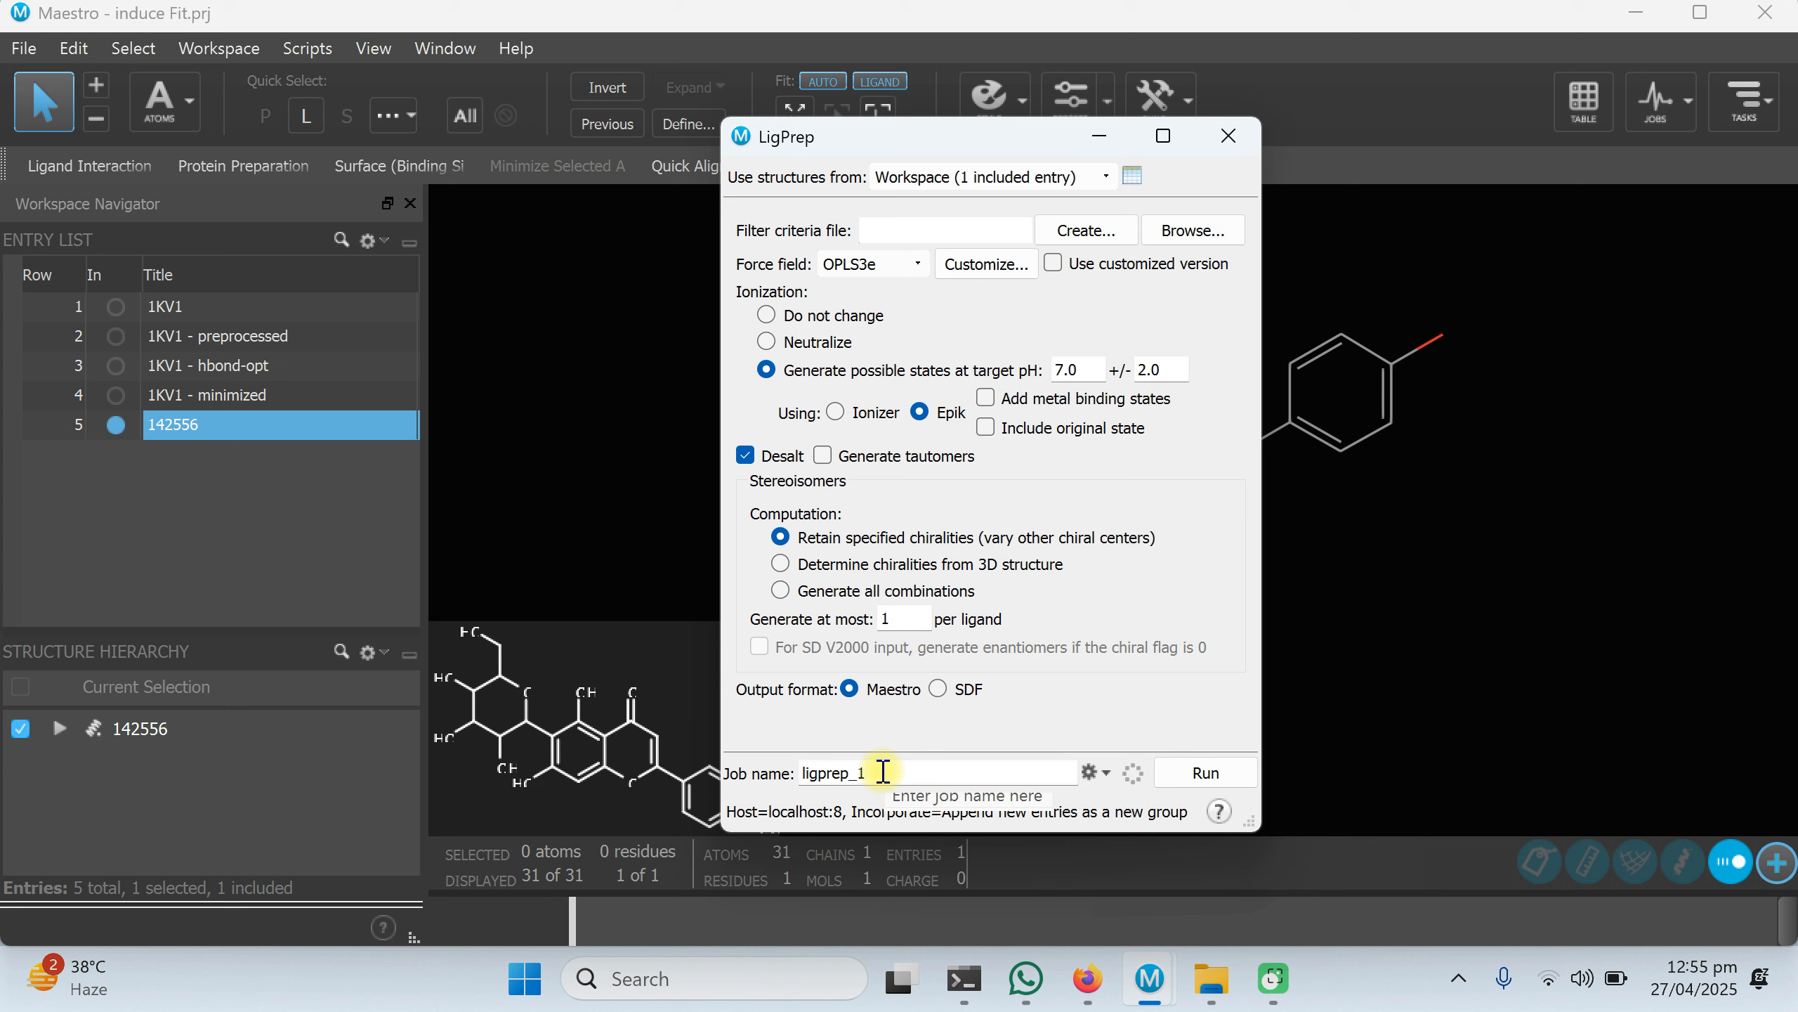
Review the LigPrep job settings without changing them, run the ligprep_1 job and close LigPrep.
click(1092, 773)
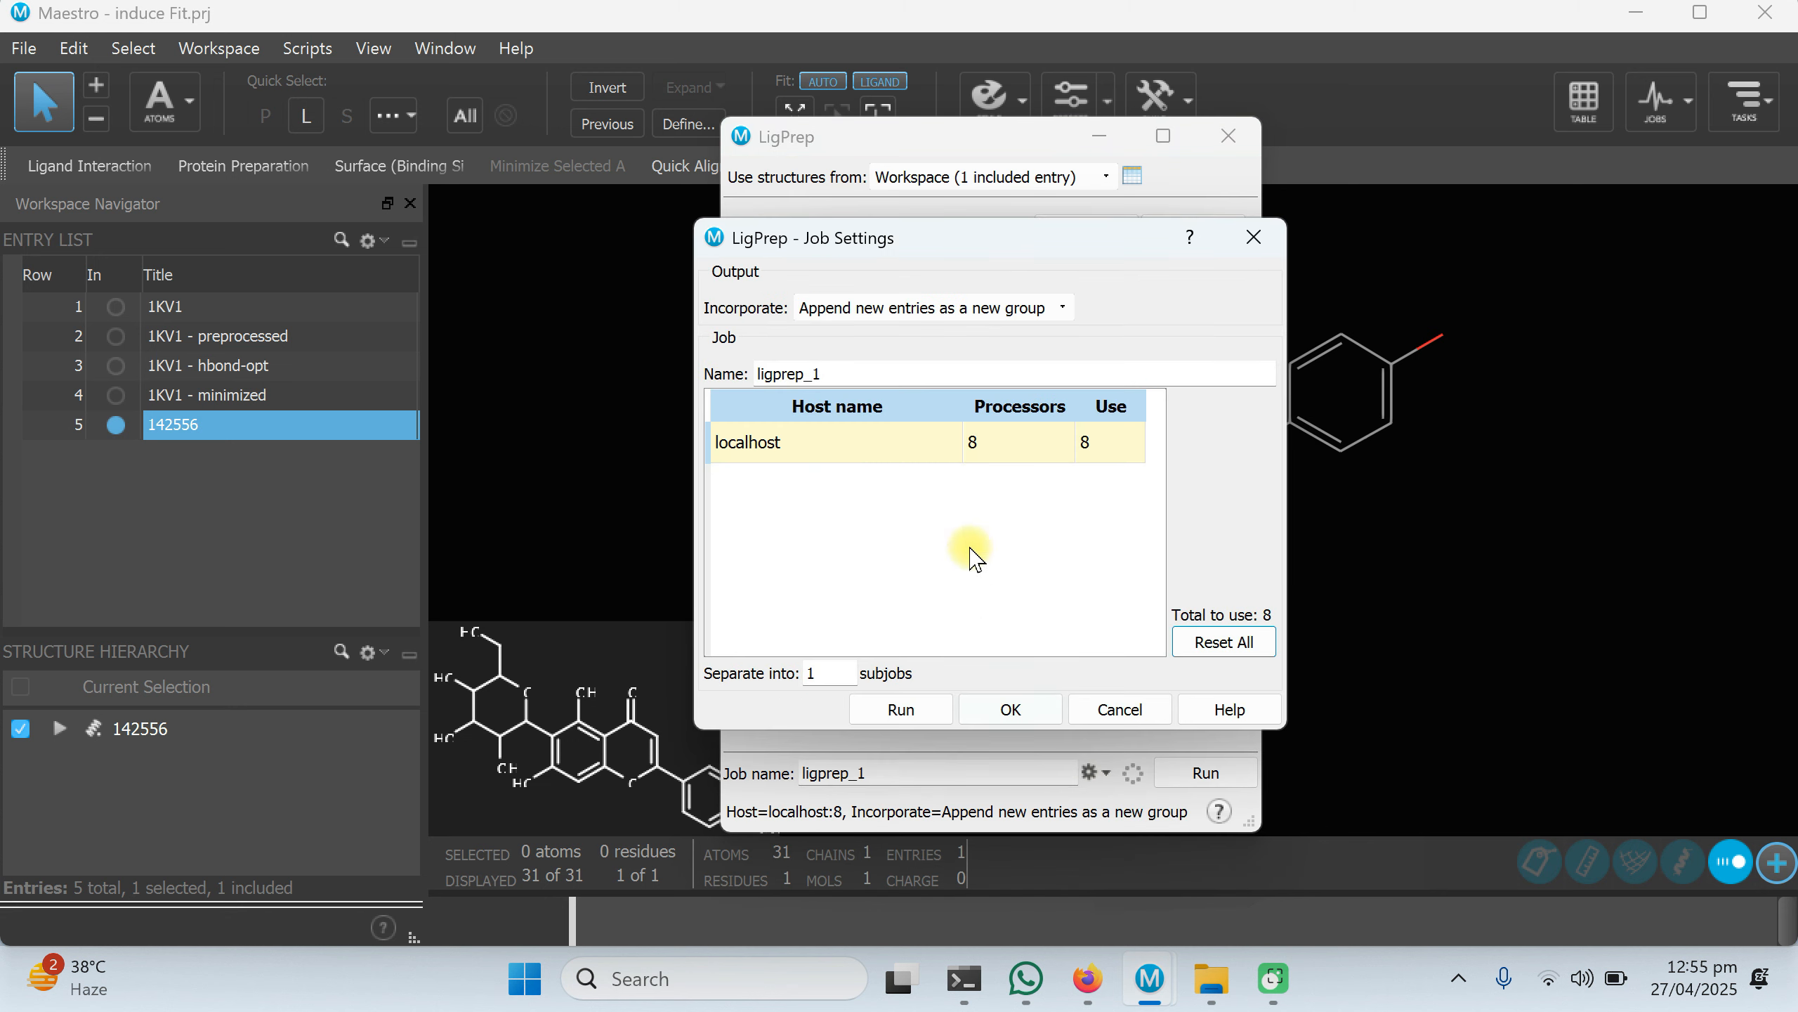
click(1257, 234)
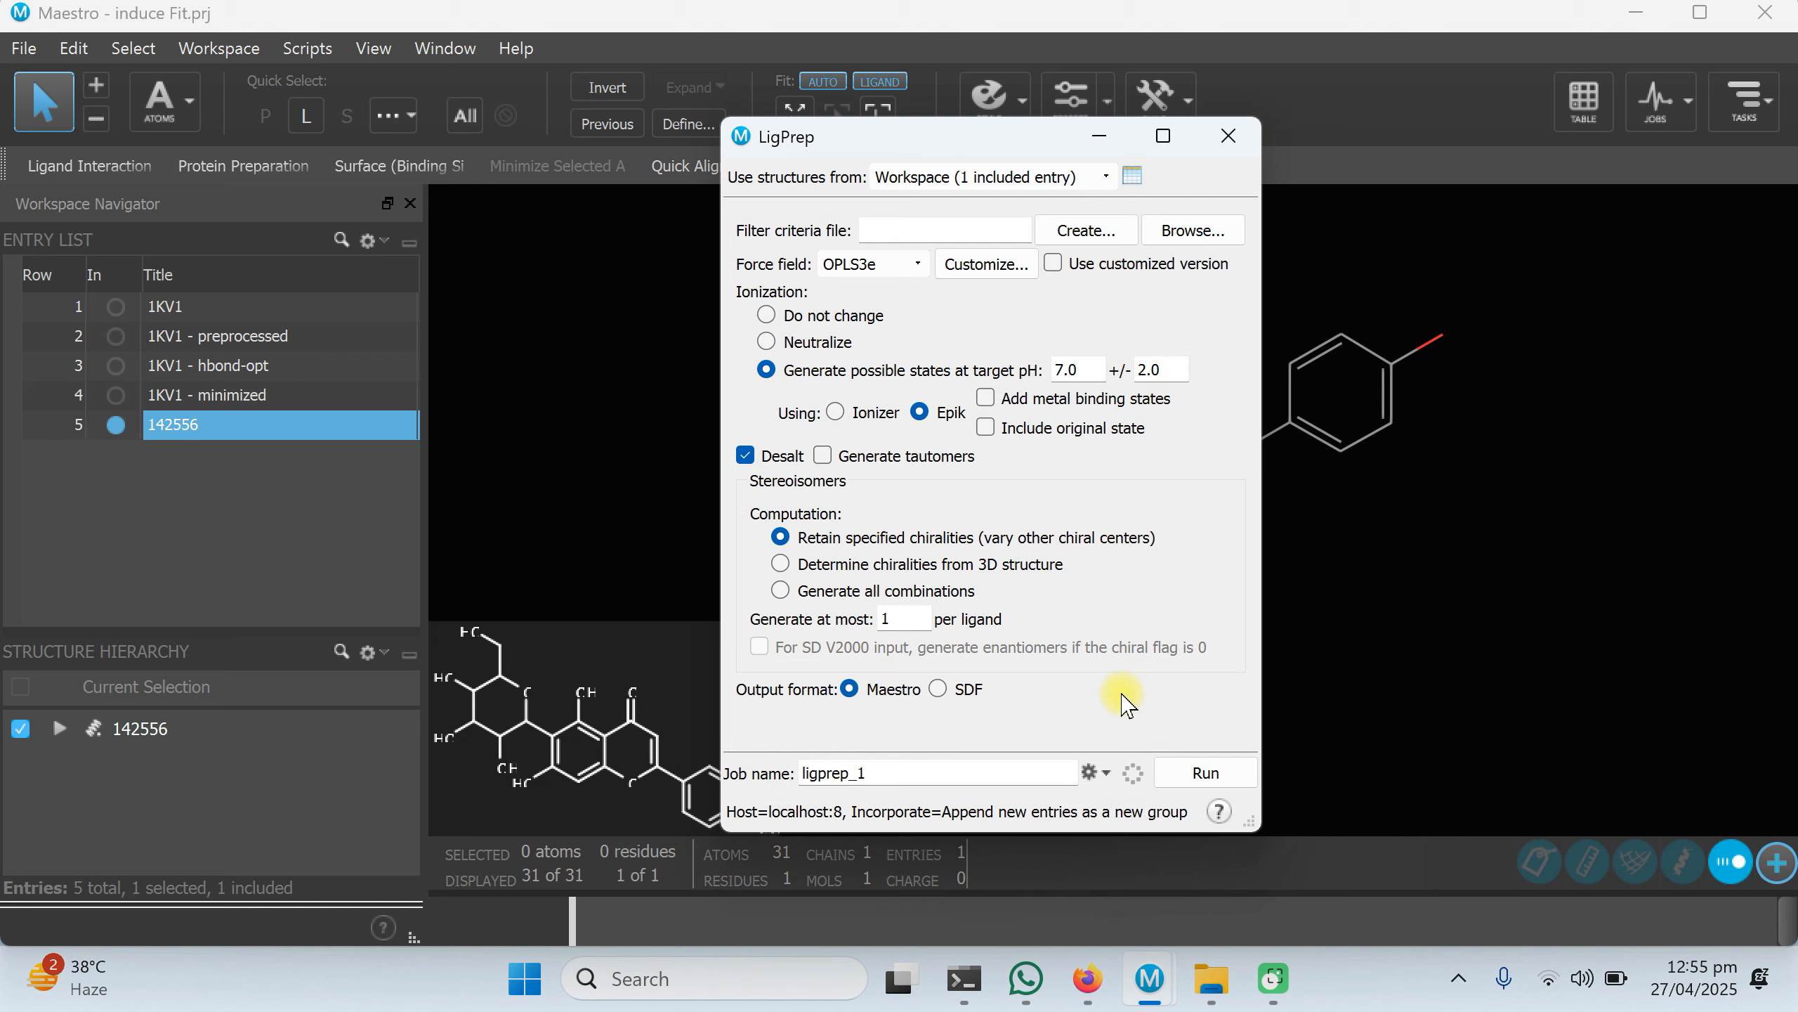
click(1089, 773)
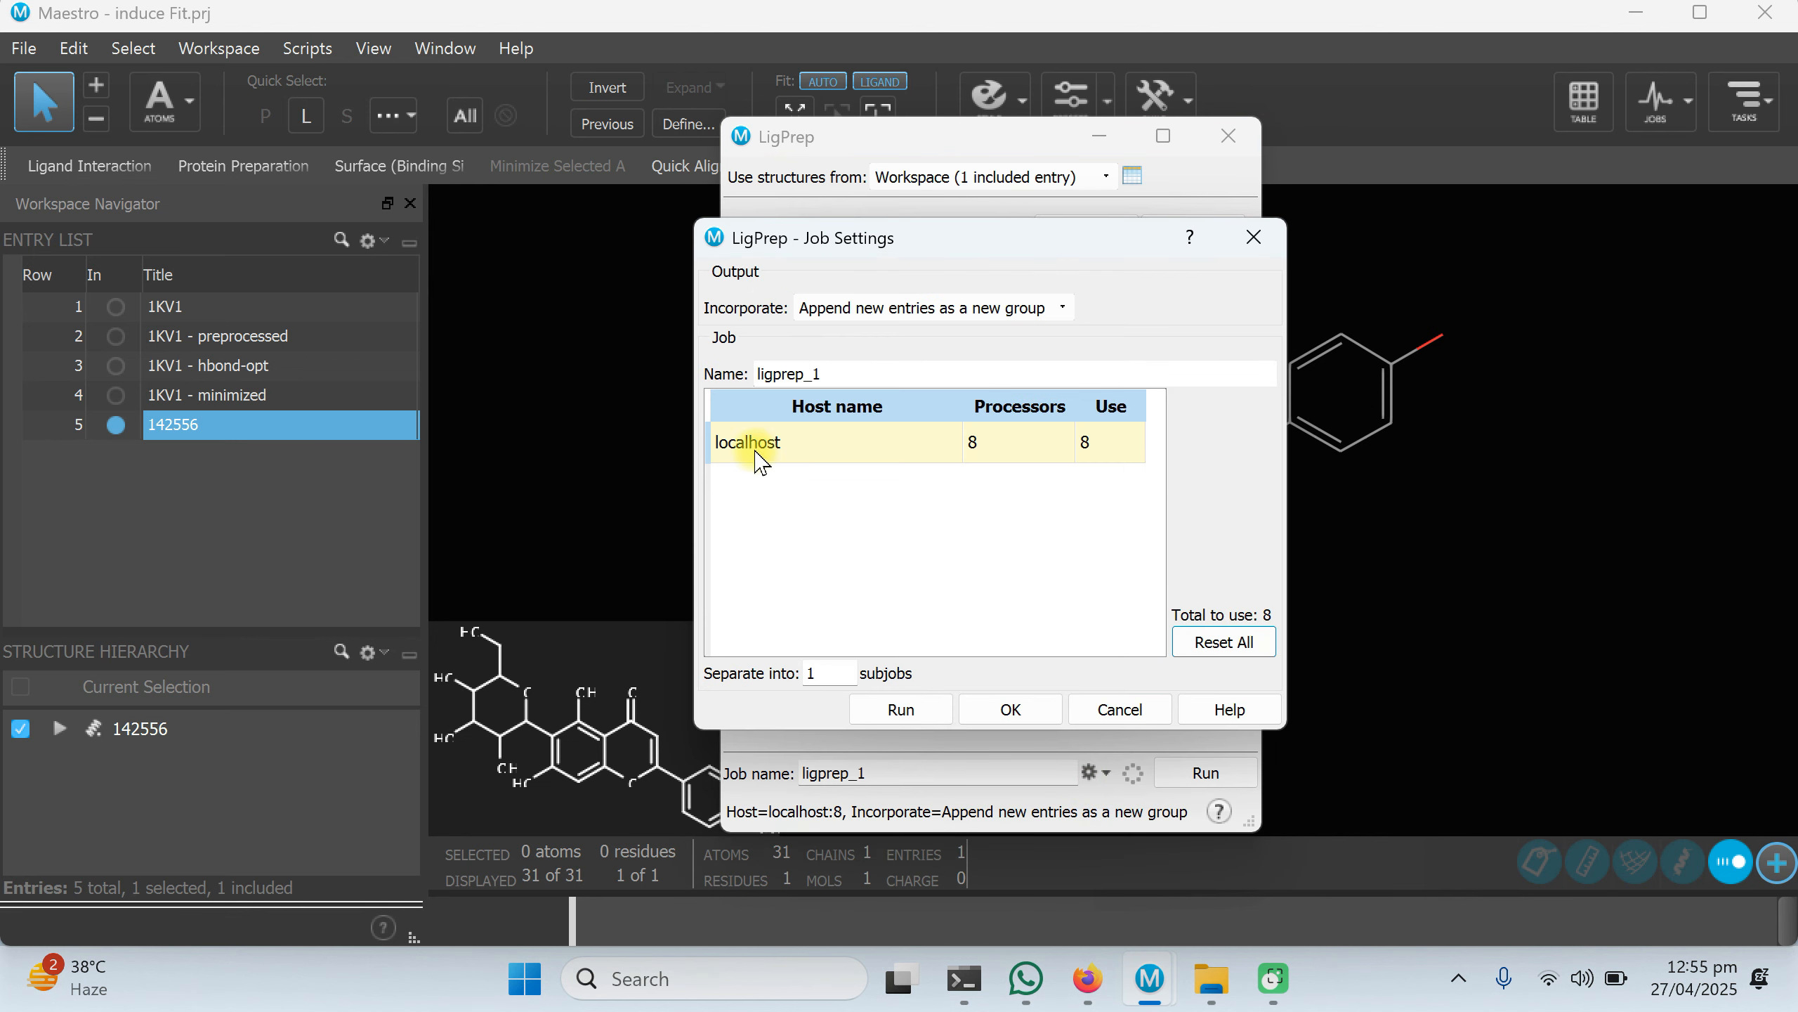
click(1254, 239)
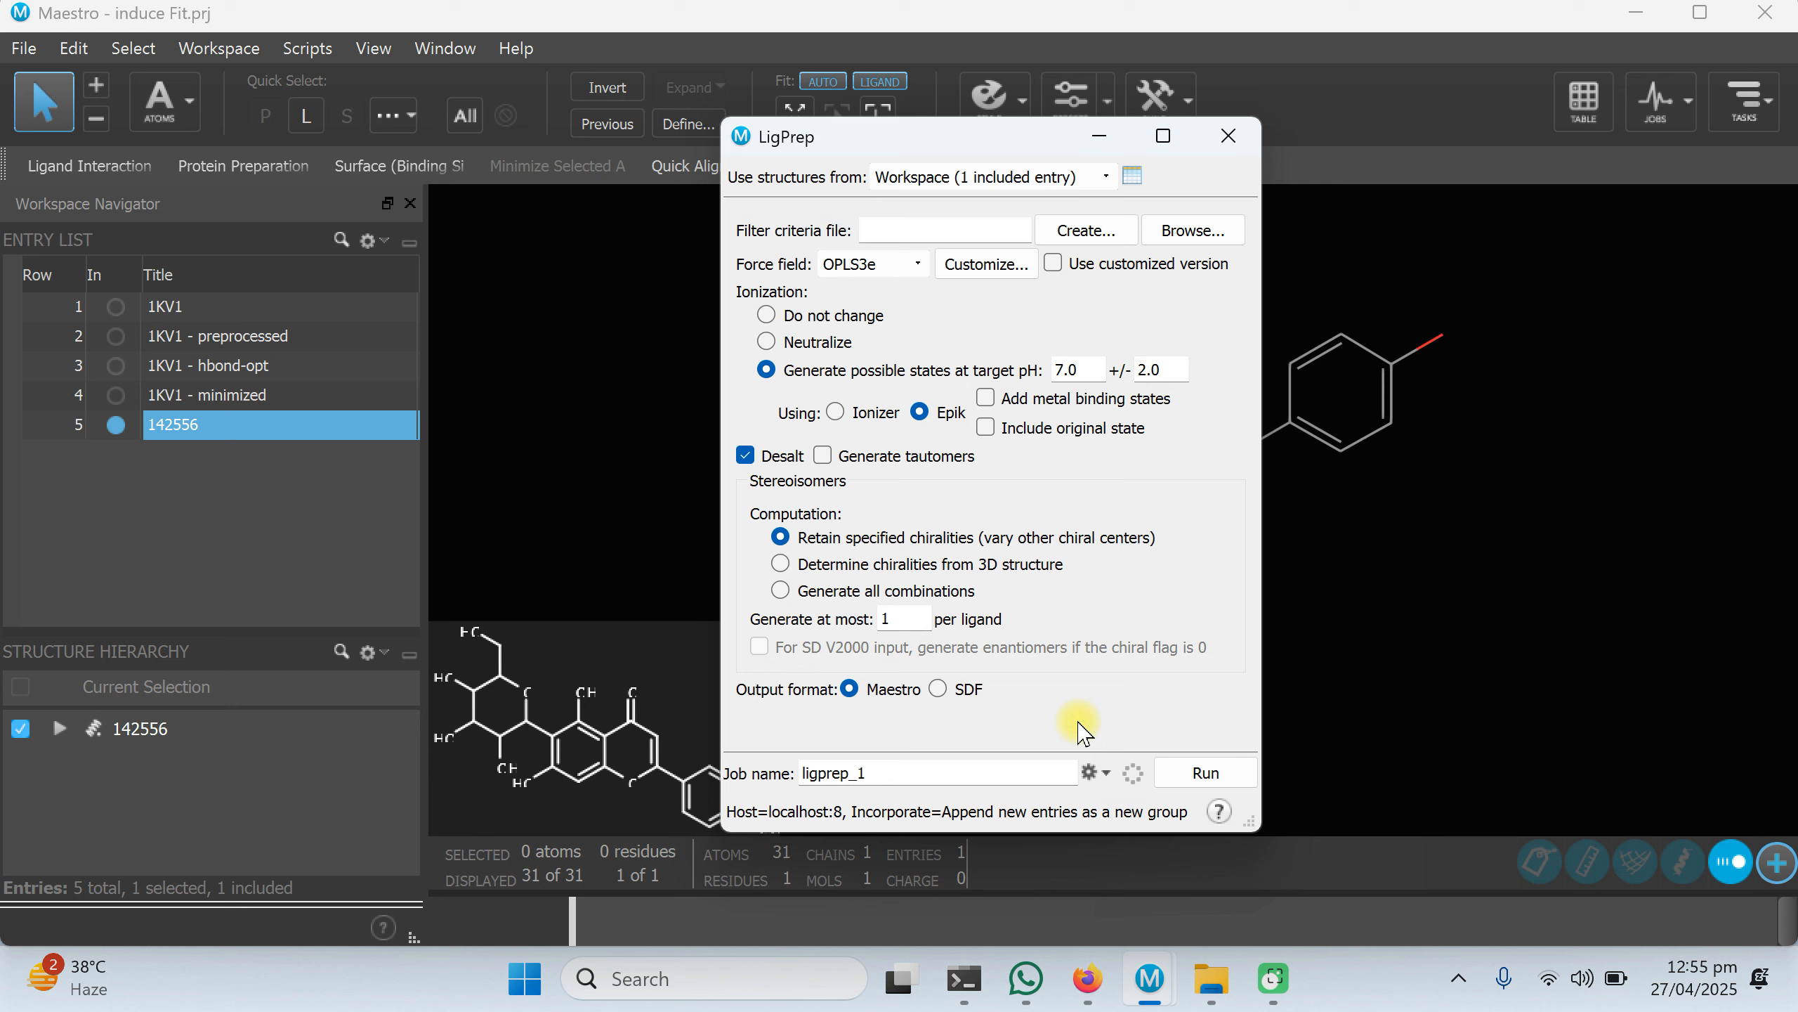
click(1194, 775)
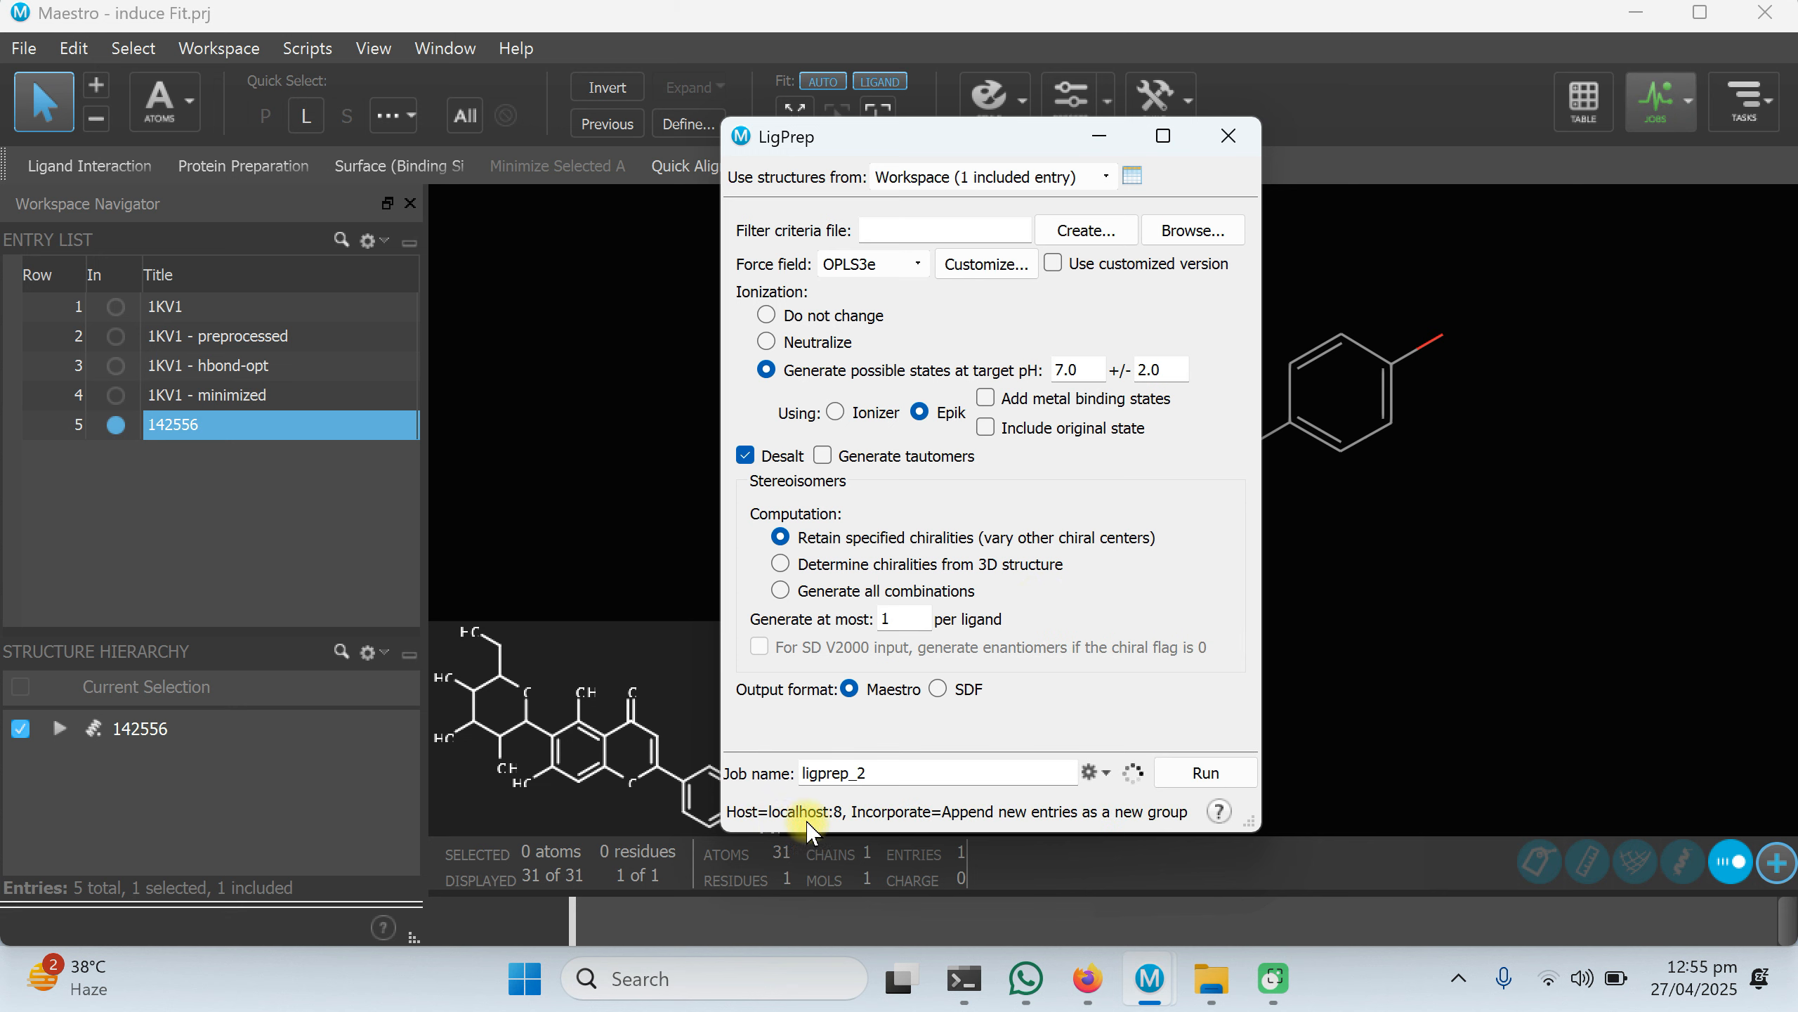
click(1226, 141)
Follow the ligprep_1 job's log in the job monitor until it is incorporated, and close the monitor.
click(1656, 101)
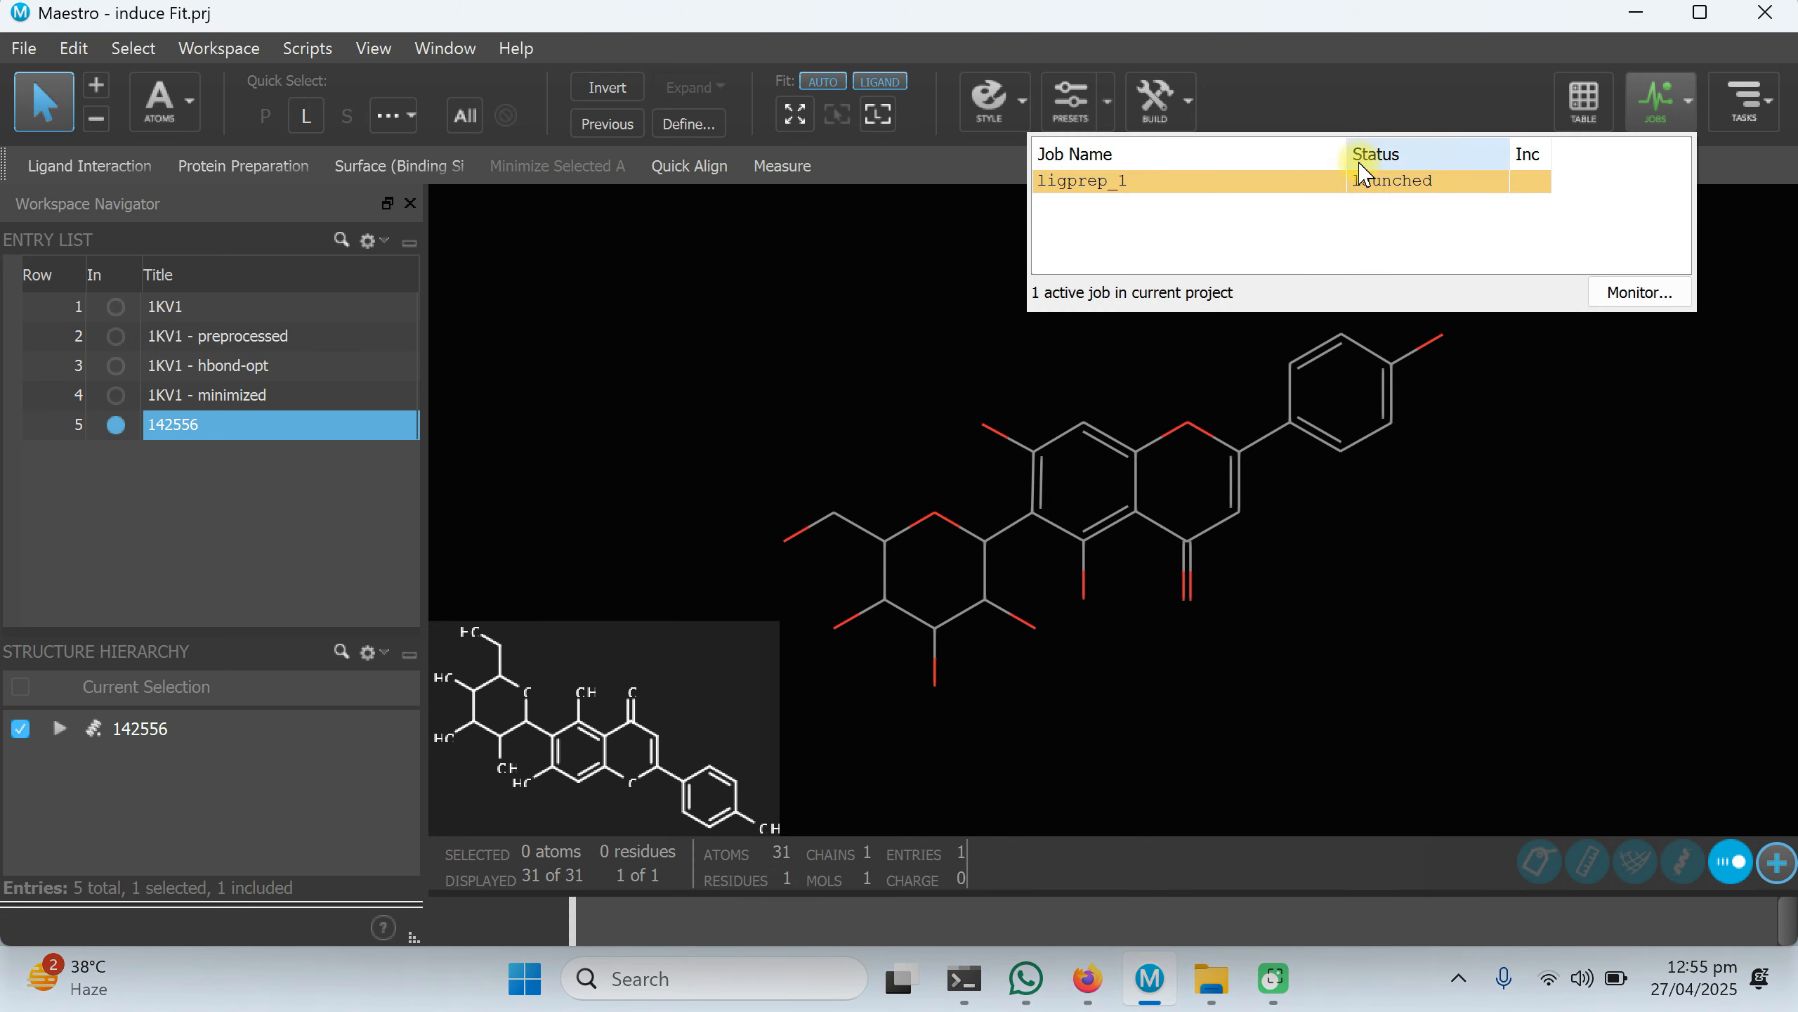
click(1644, 293)
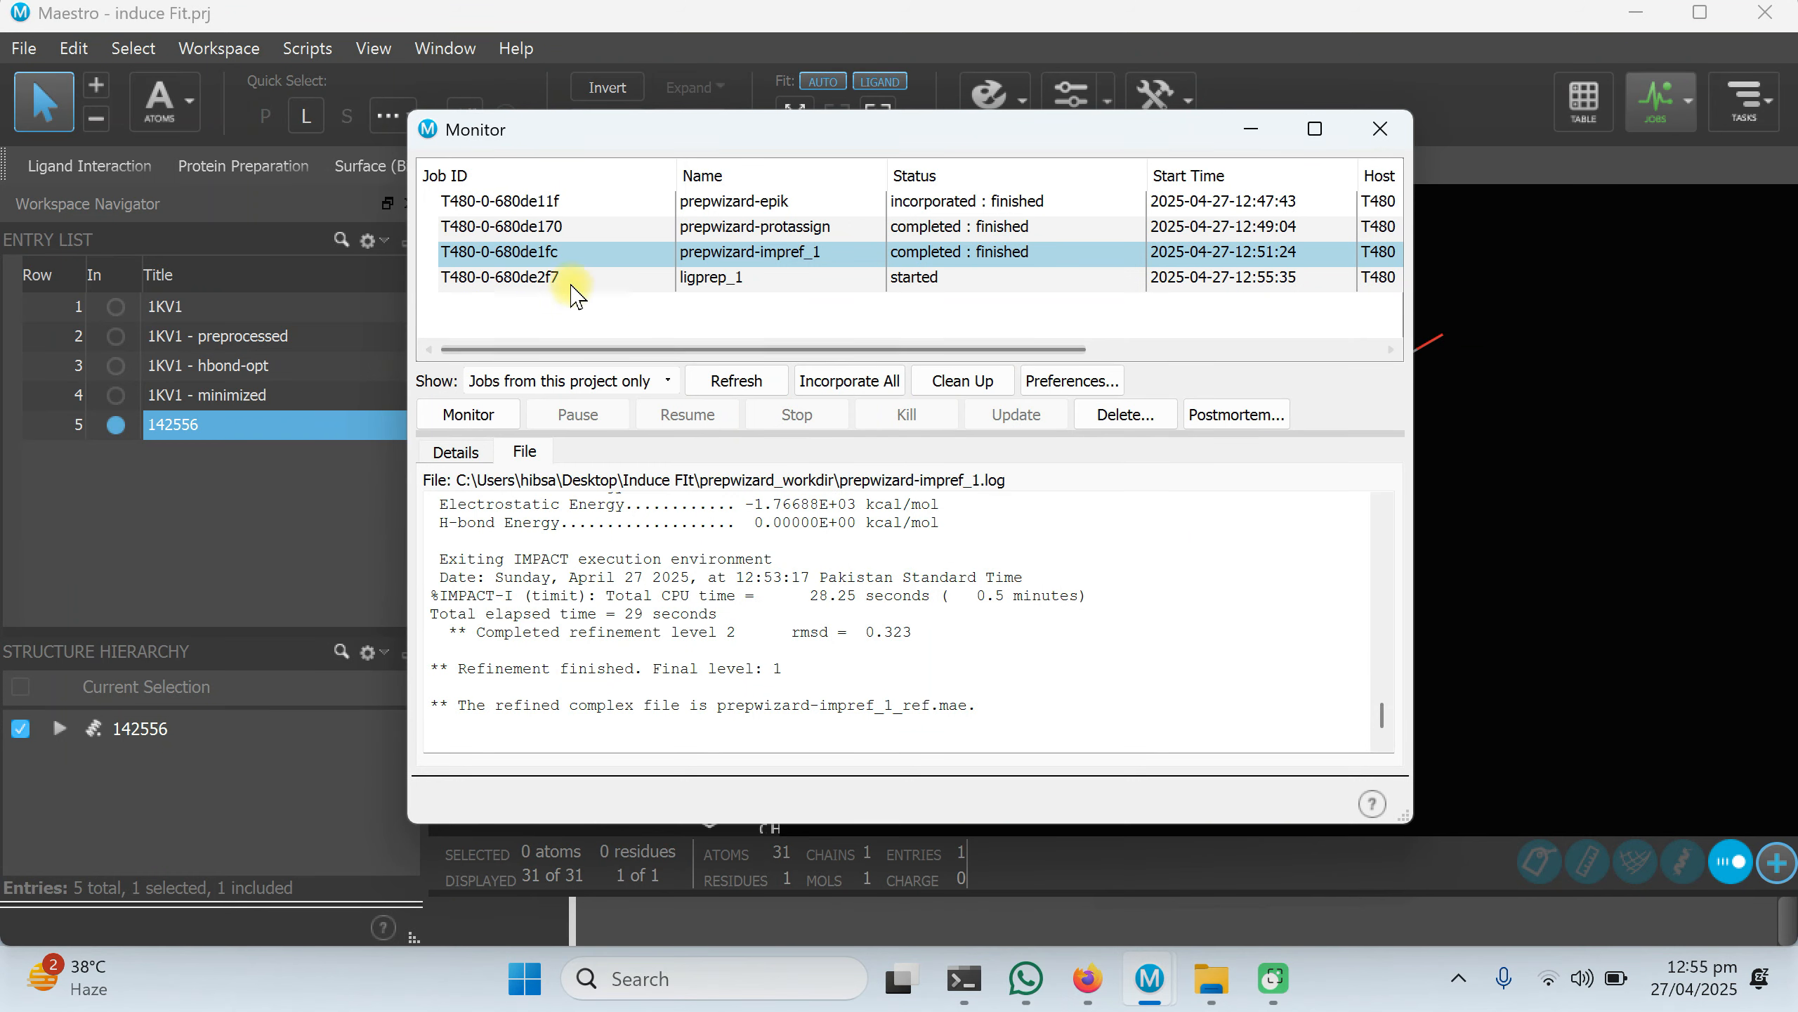
click(523, 277)
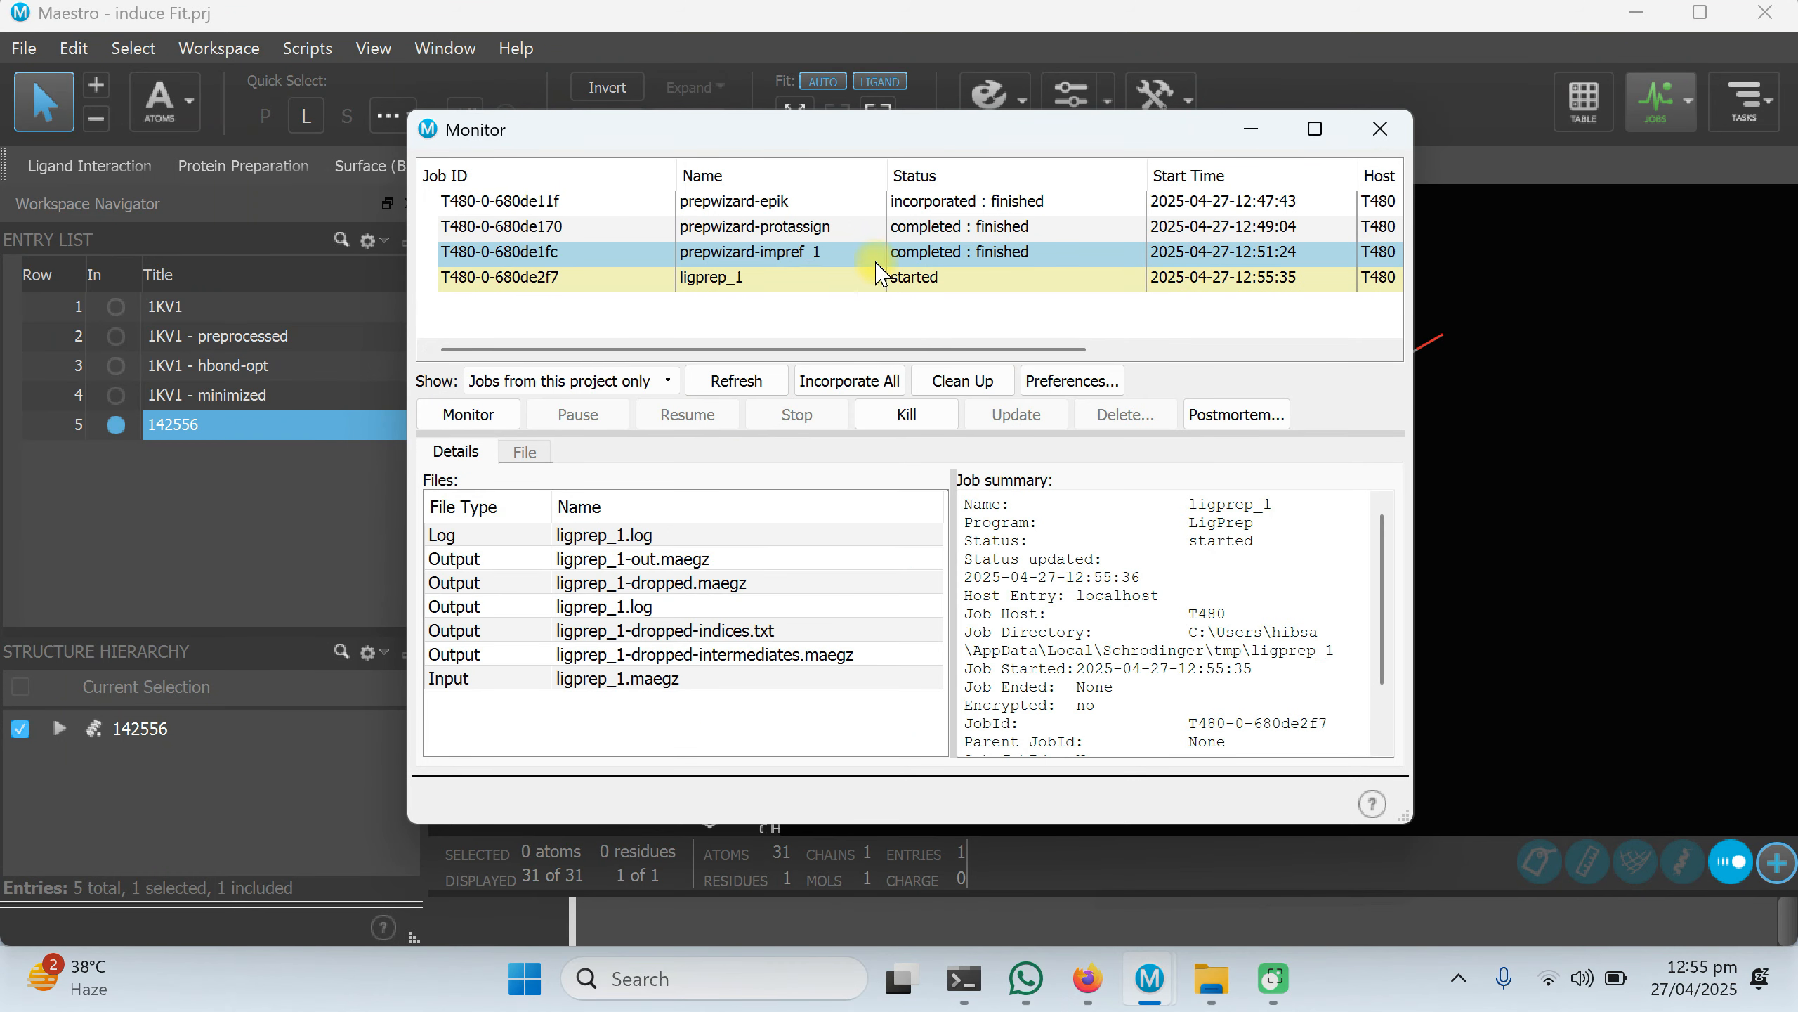
click(947, 282)
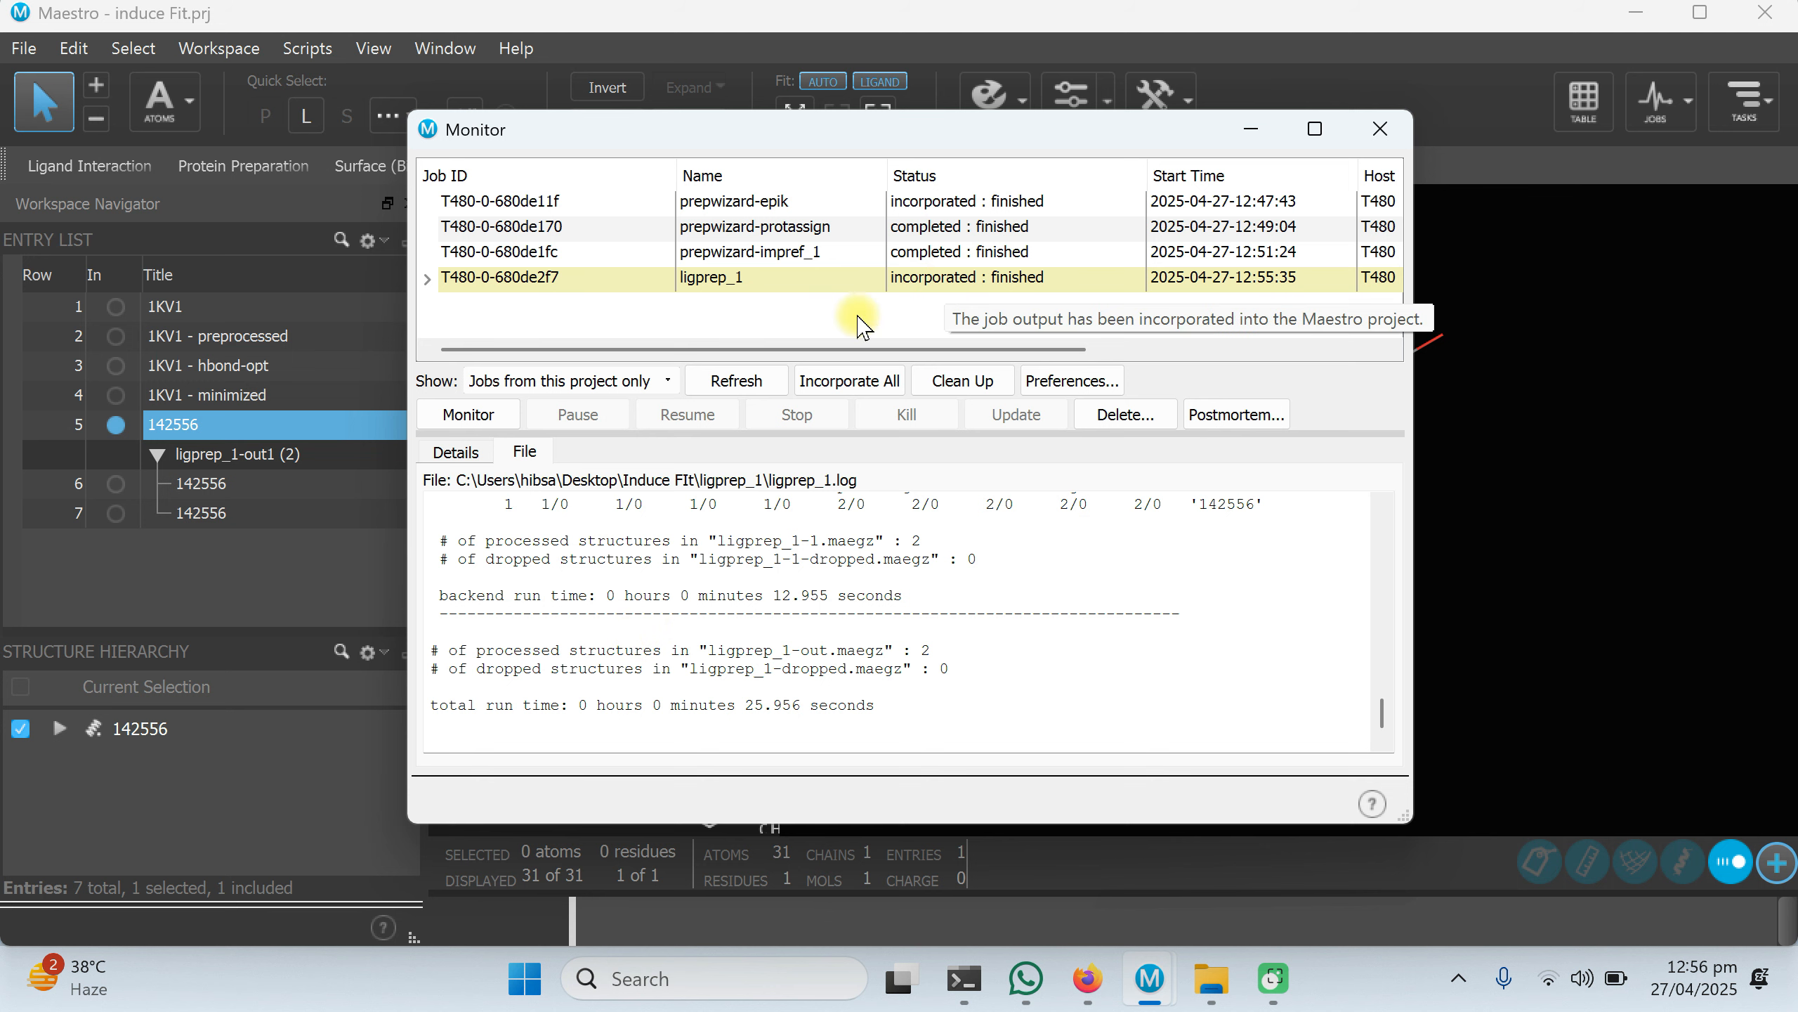
click(1379, 140)
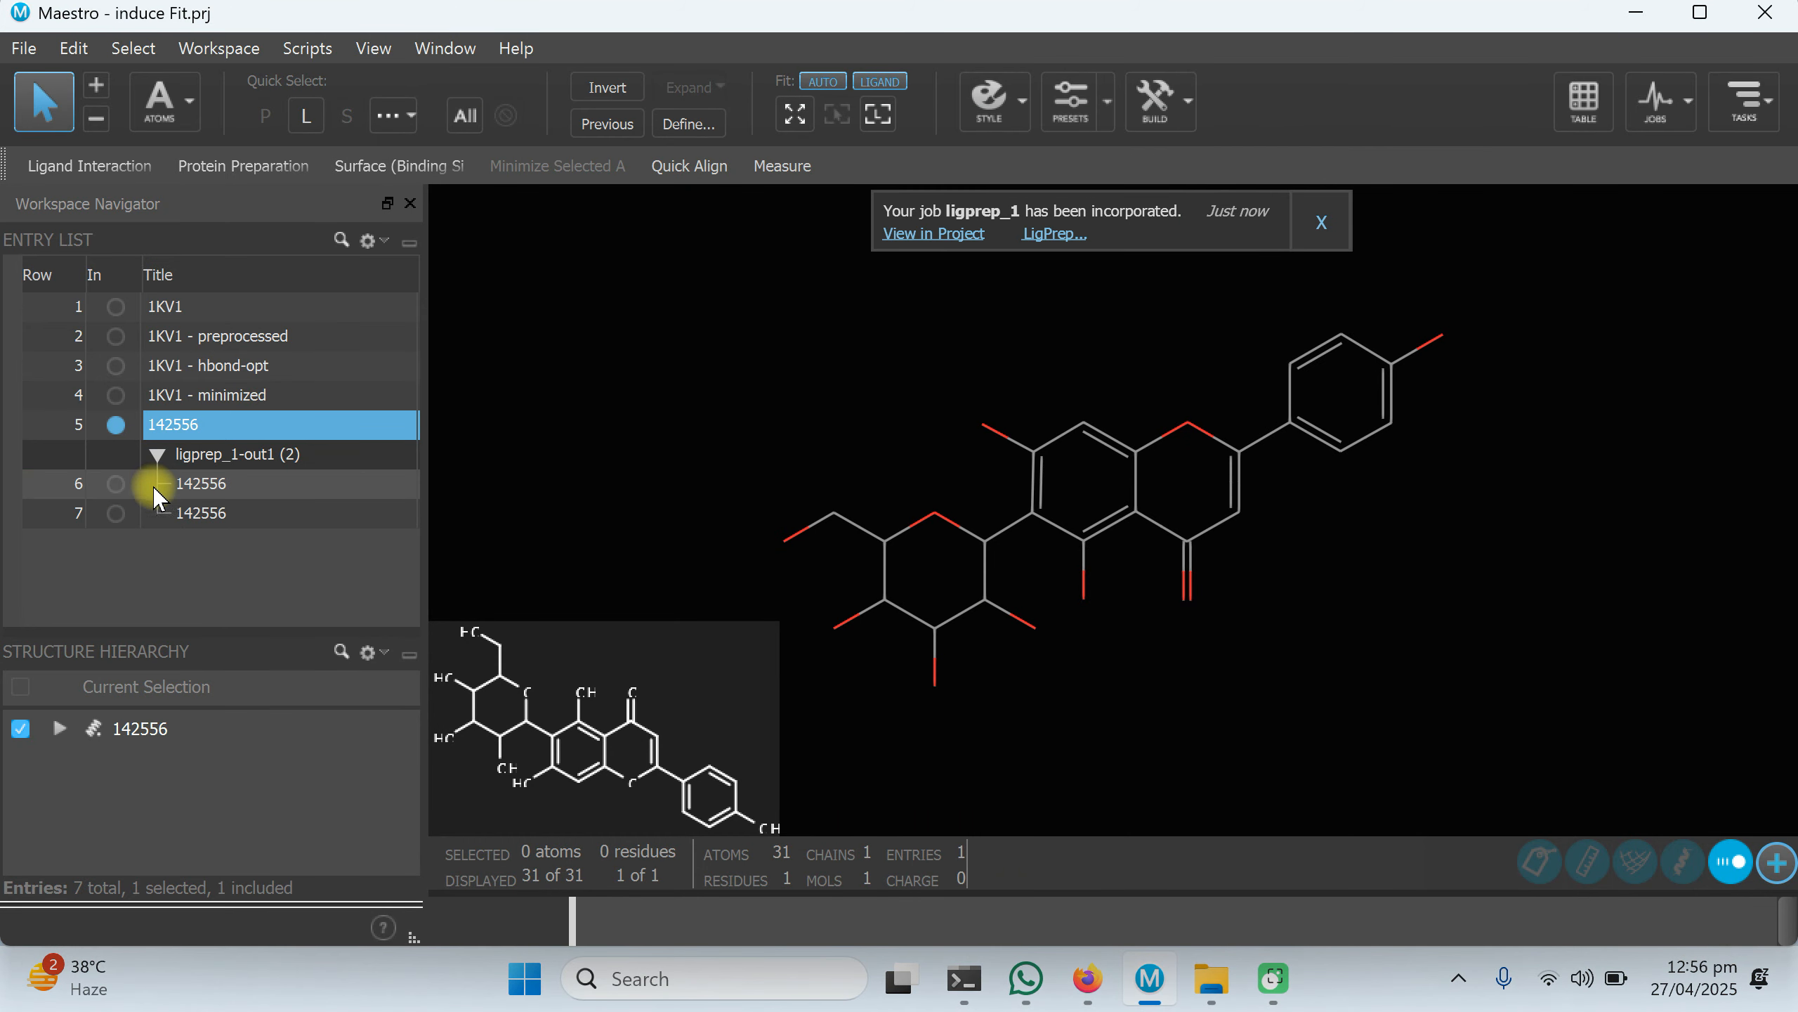
View both LigPrep output structures of 142556, and include and select the 1KV1 - minimized entry in the workspace.
click(116, 485)
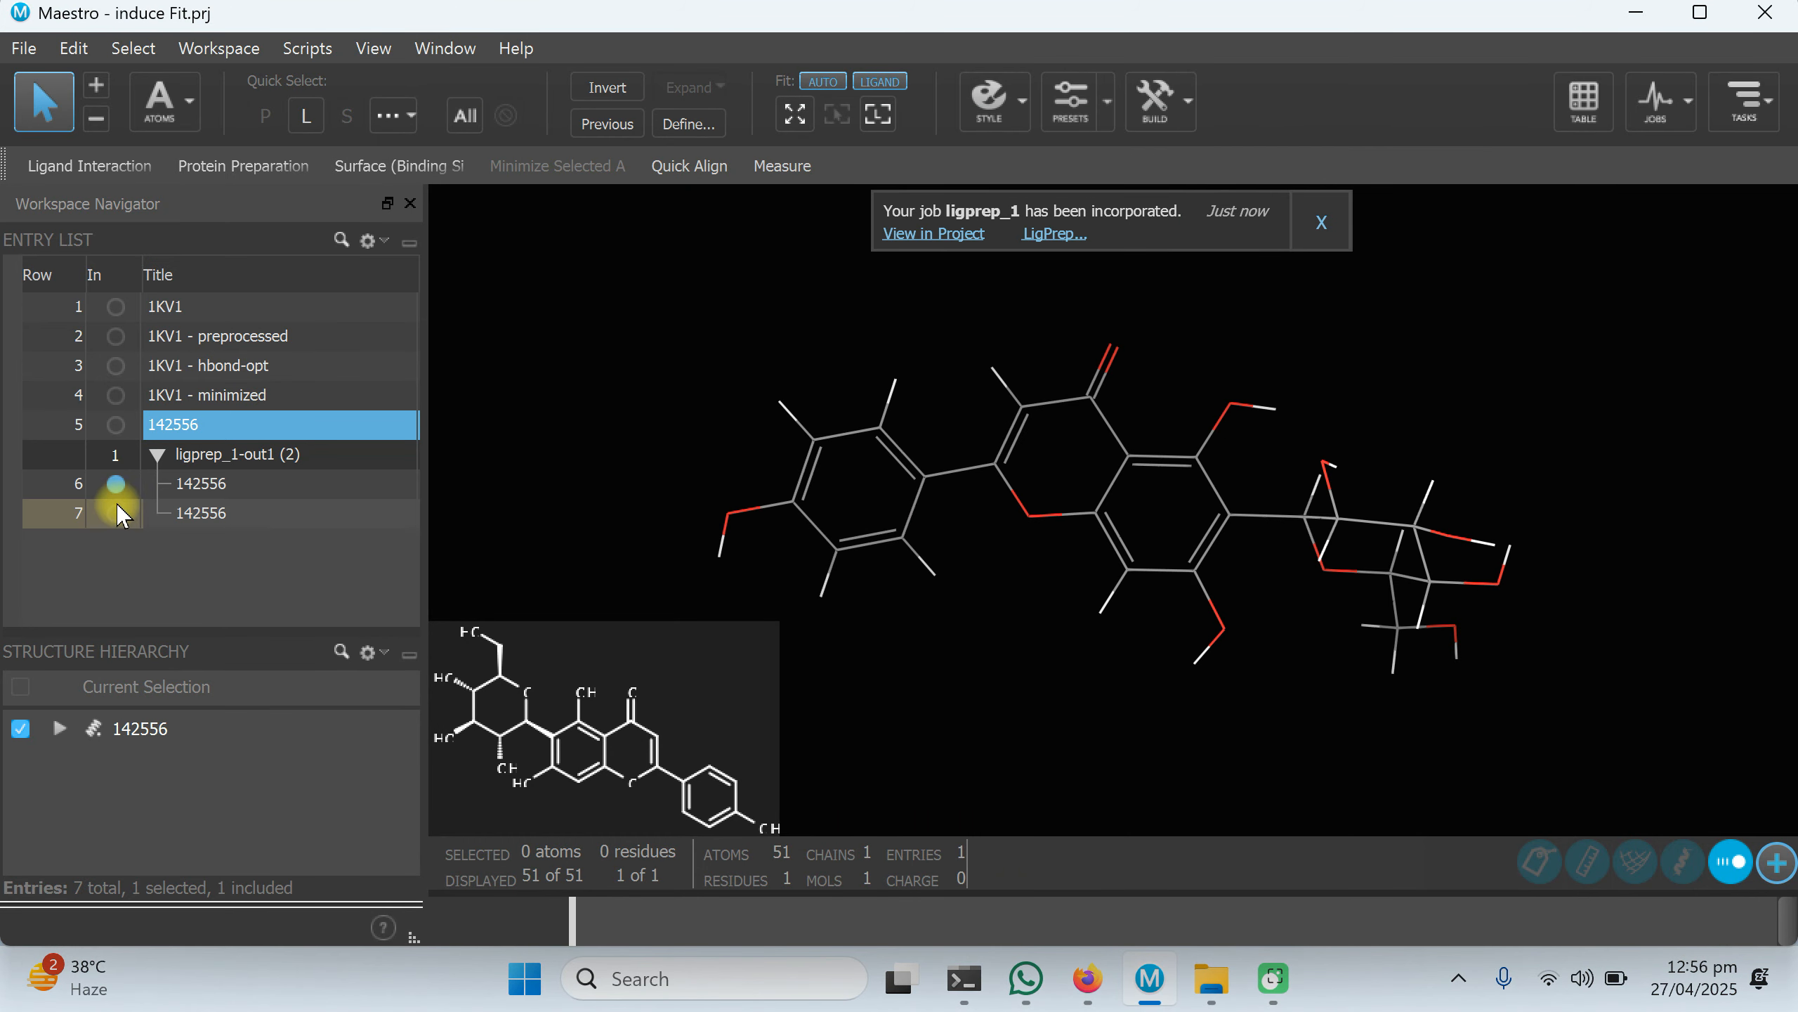
click(115, 513)
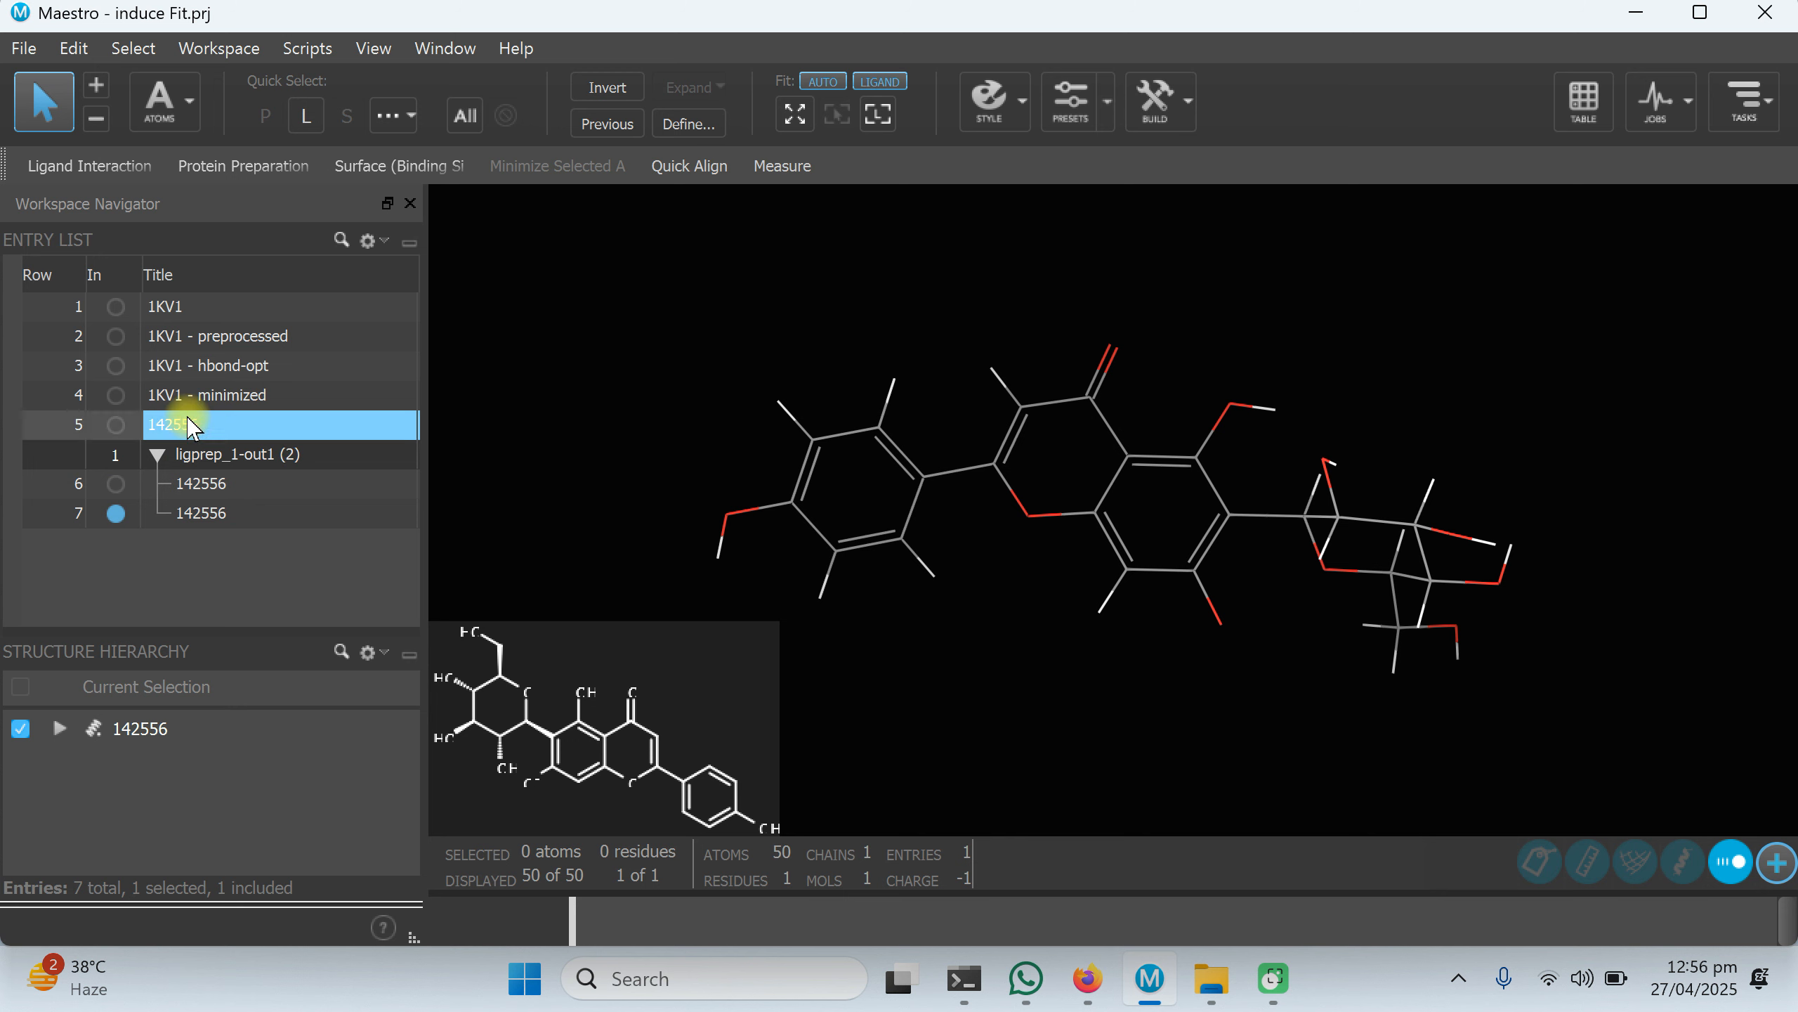
click(114, 395)
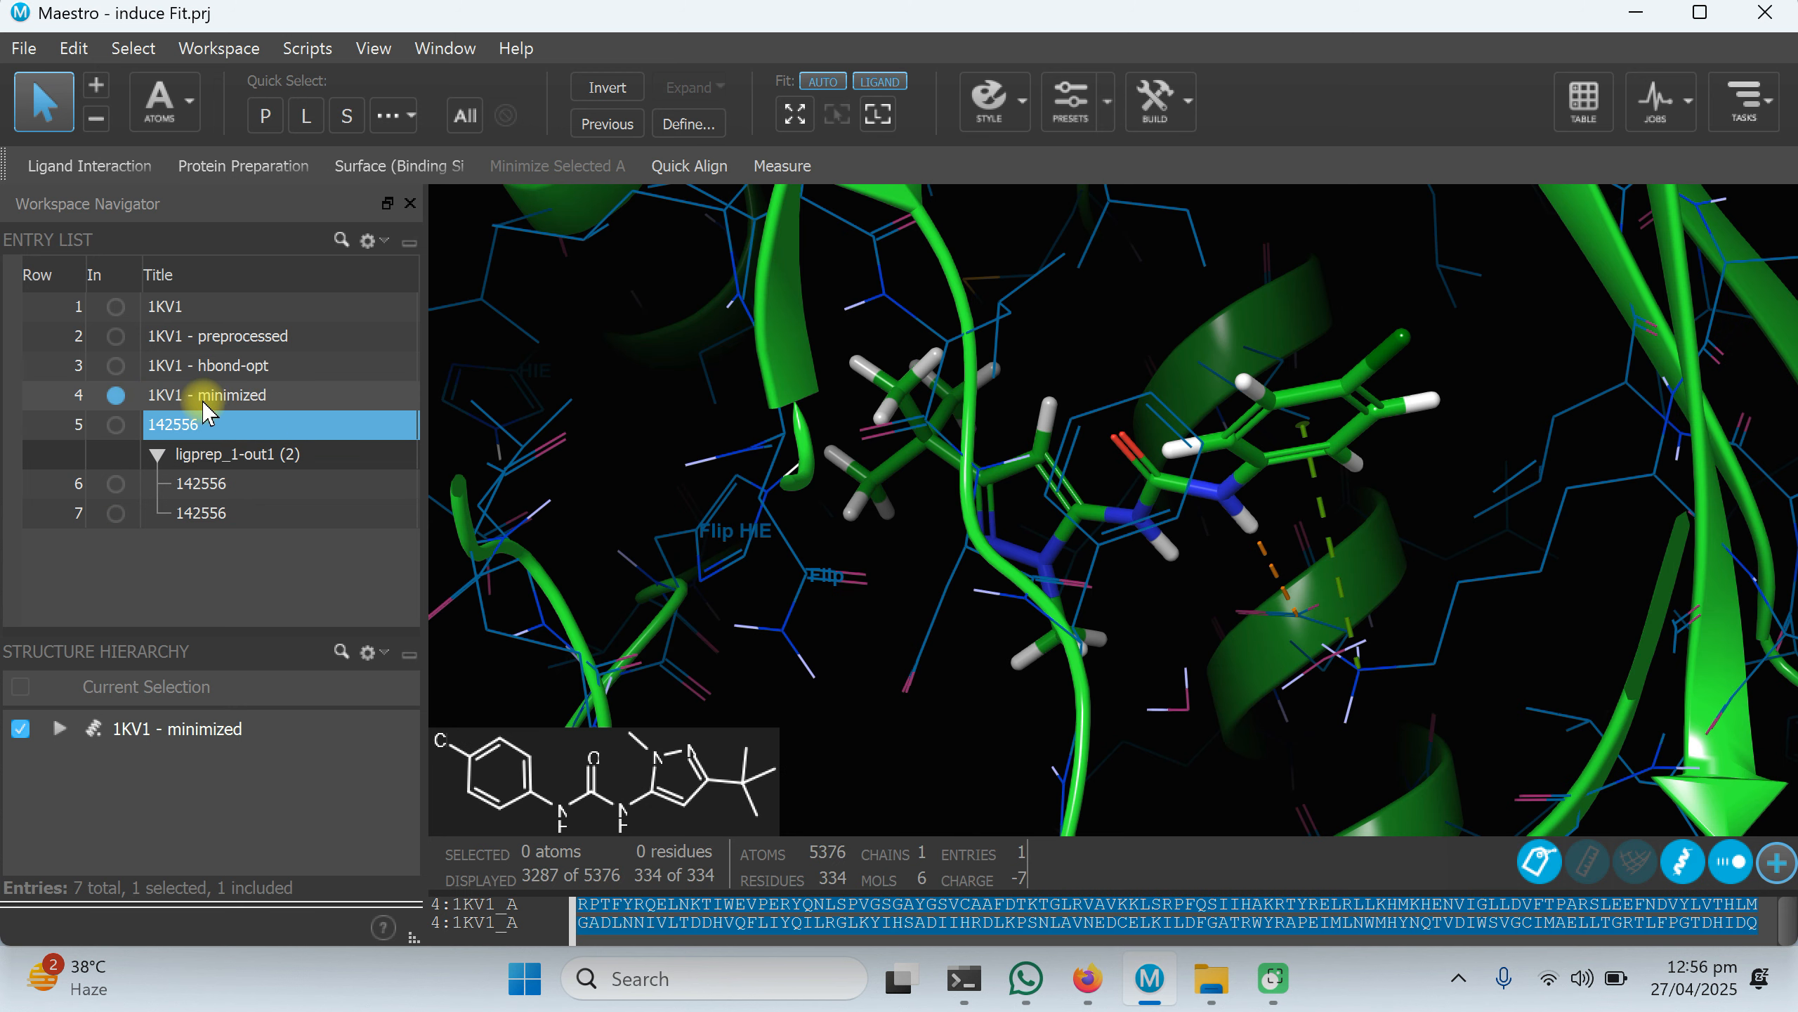
click(231, 397)
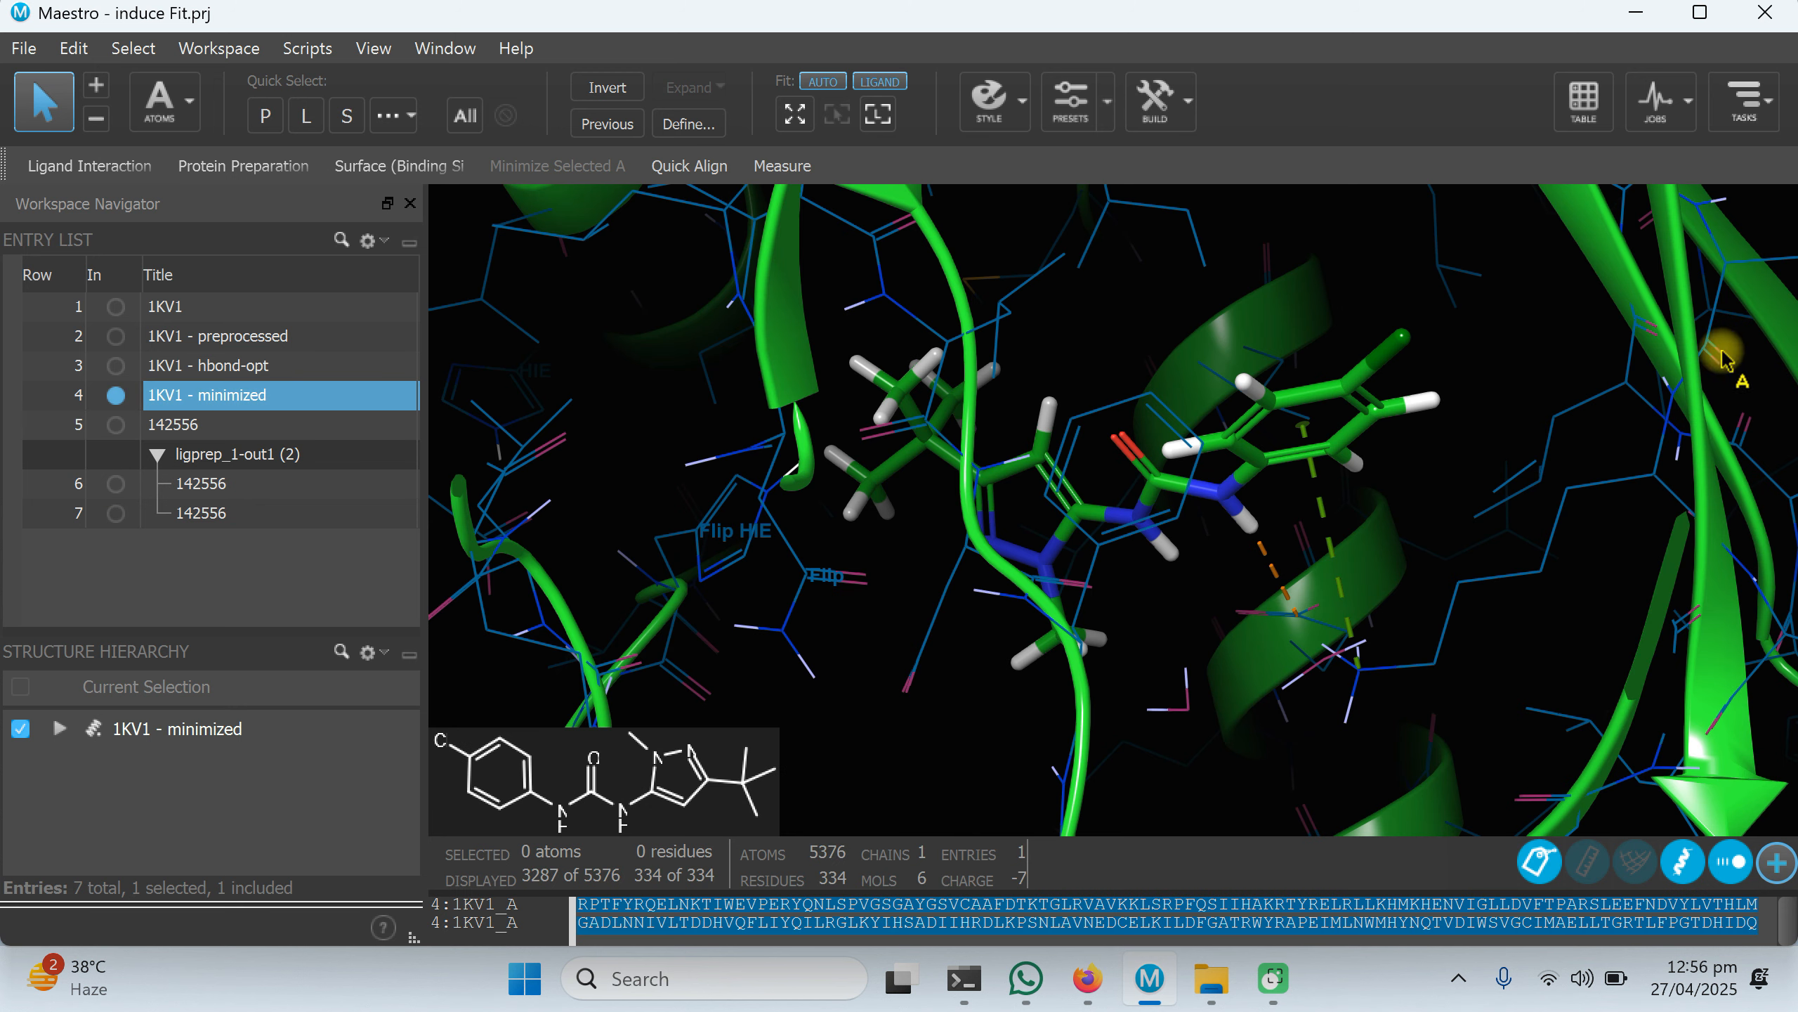
Try to find the docking application by searching the tasks for "induce fit", and clear the search.
click(1770, 115)
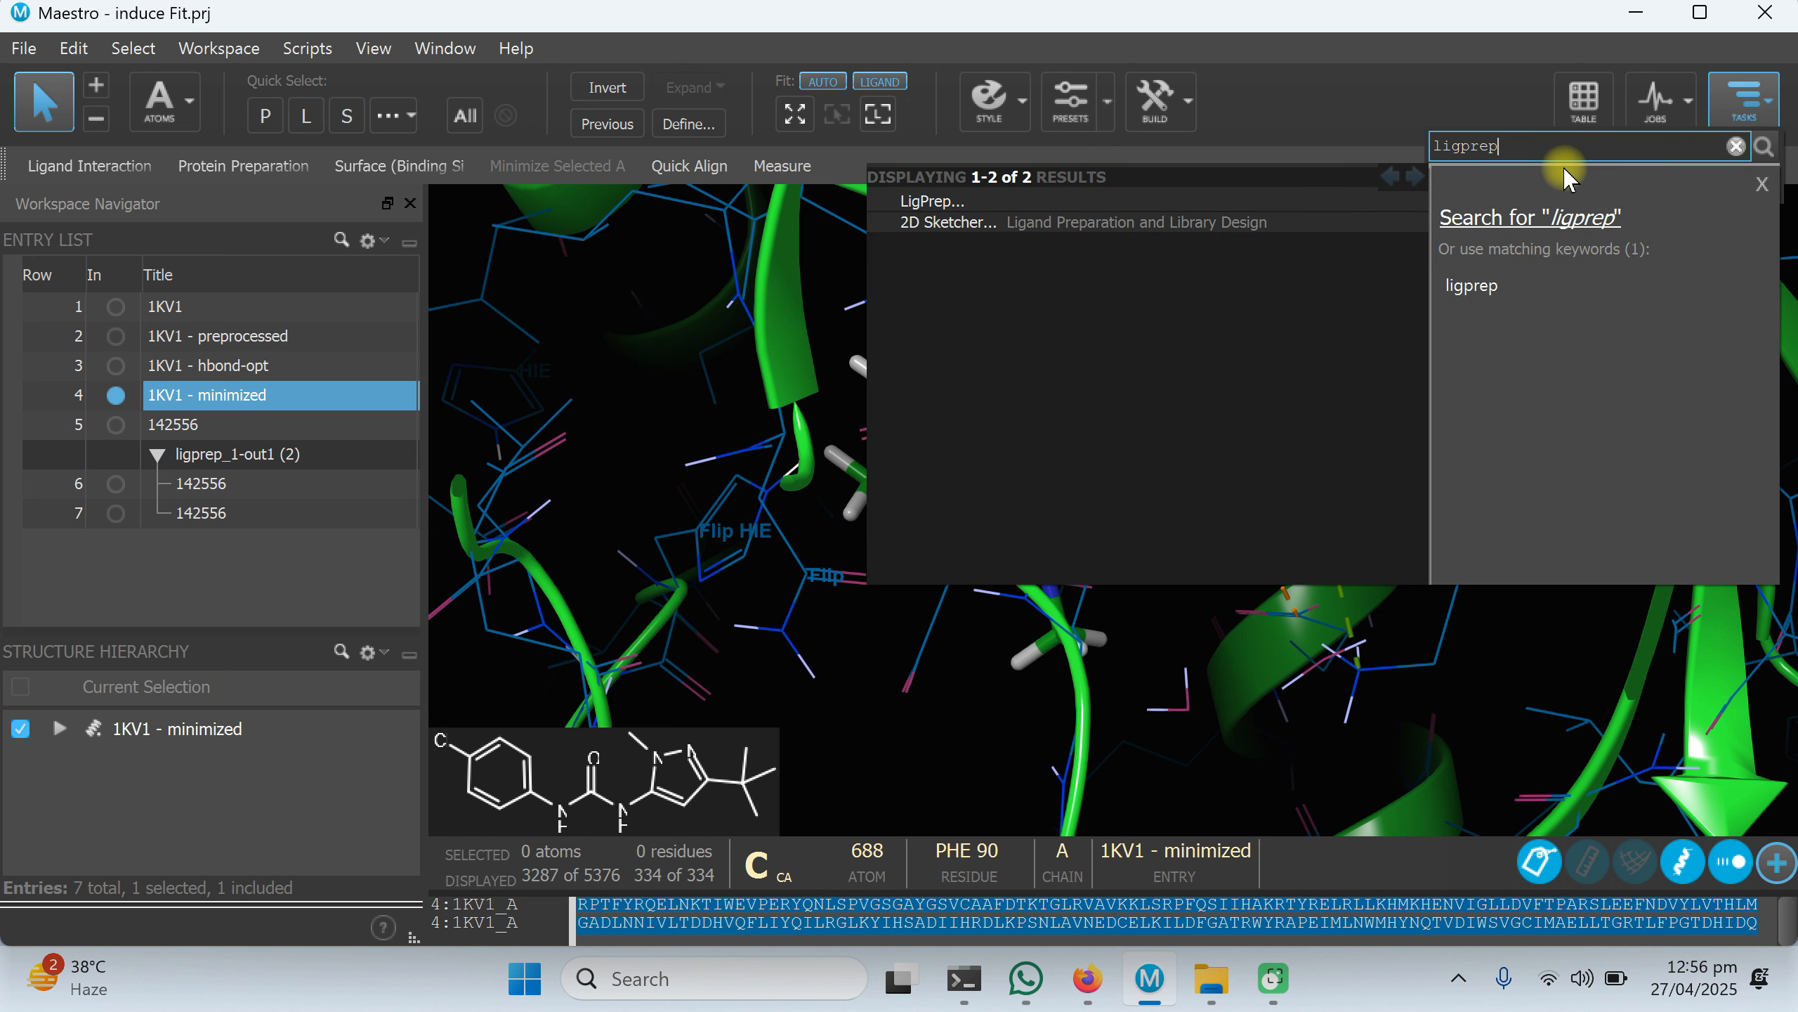
key(BackSpace)
key(BackSpace)
key(BackSpace)
key(BackSpace)
key(BackSpace)
key(BackSpace)
key(BackSpace)
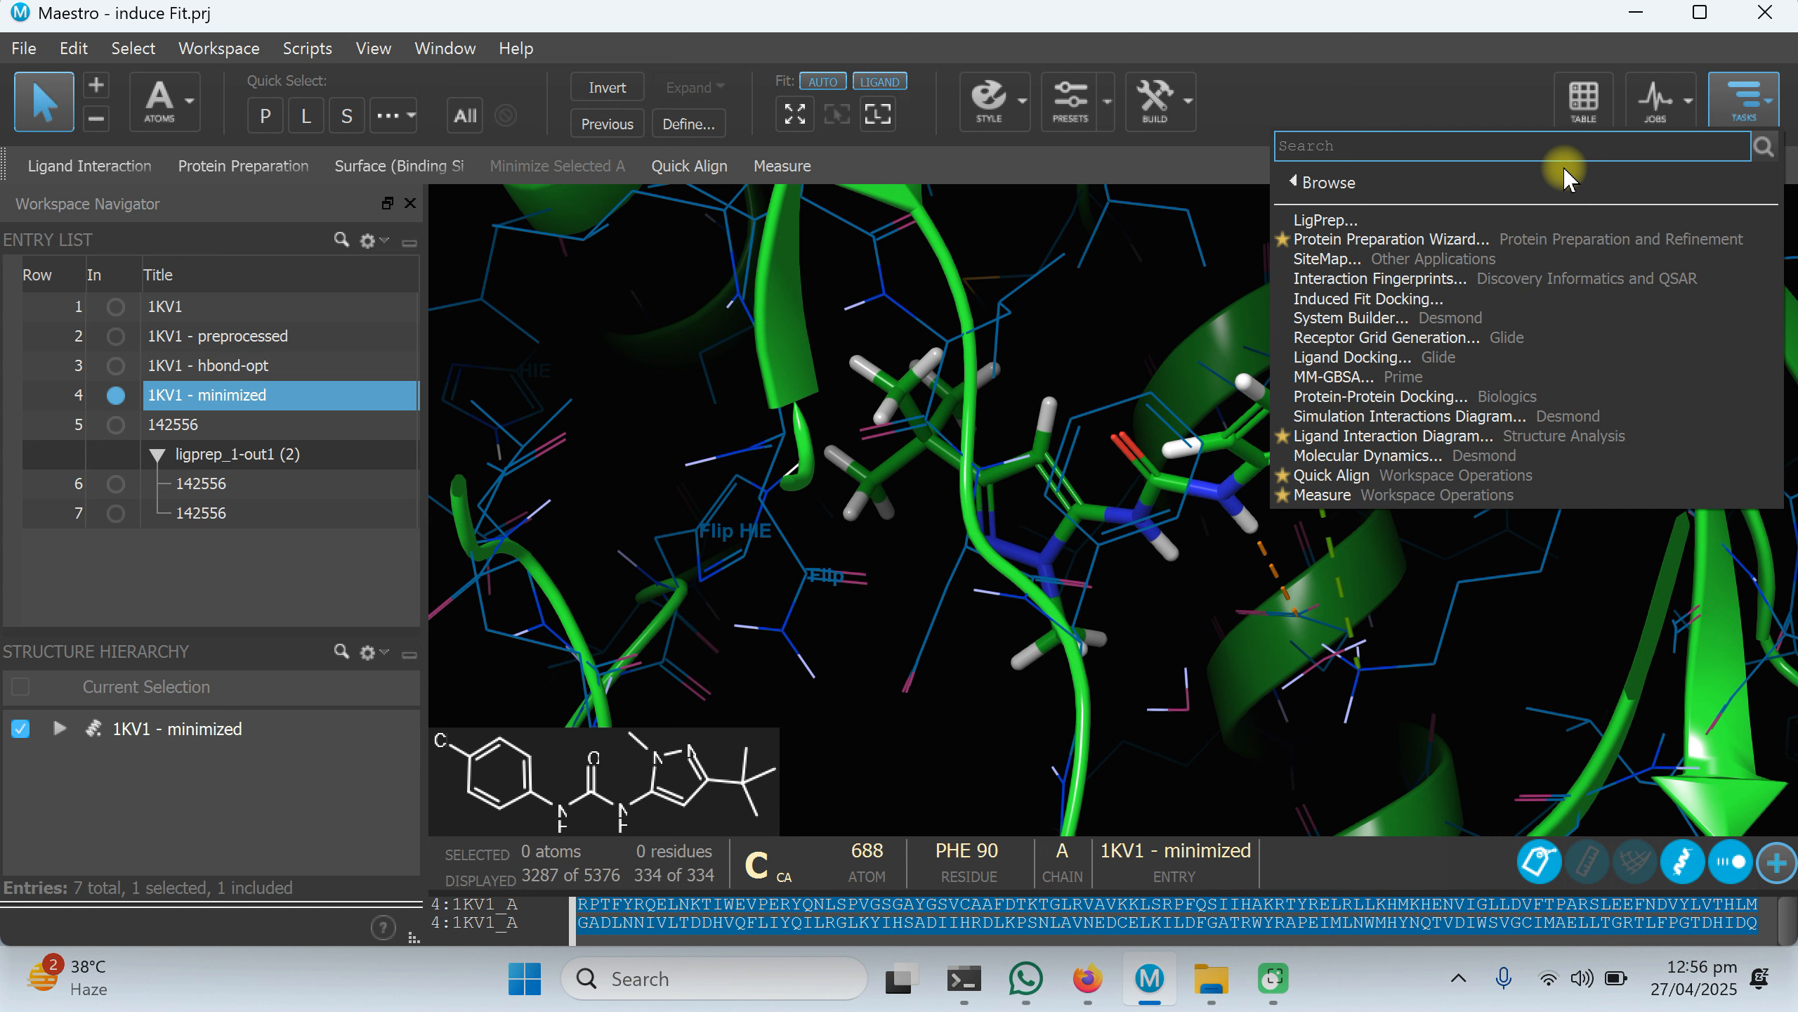
text(induc)
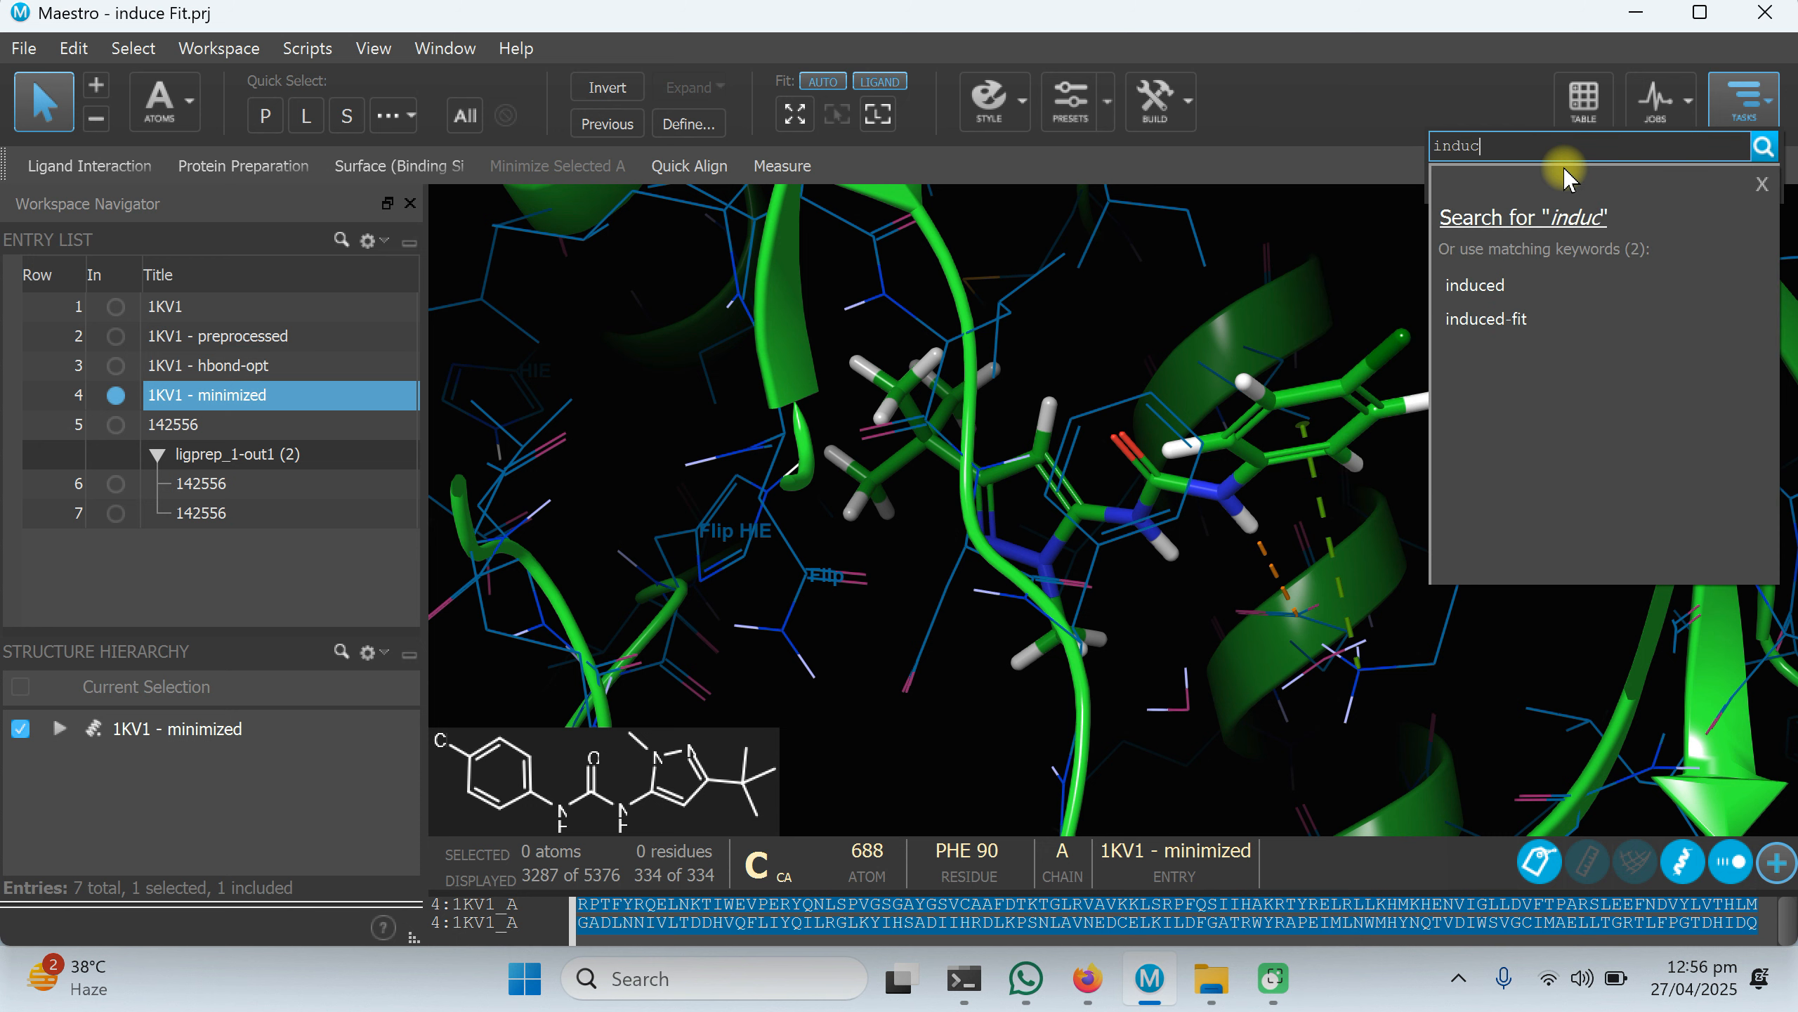
text(e fit)
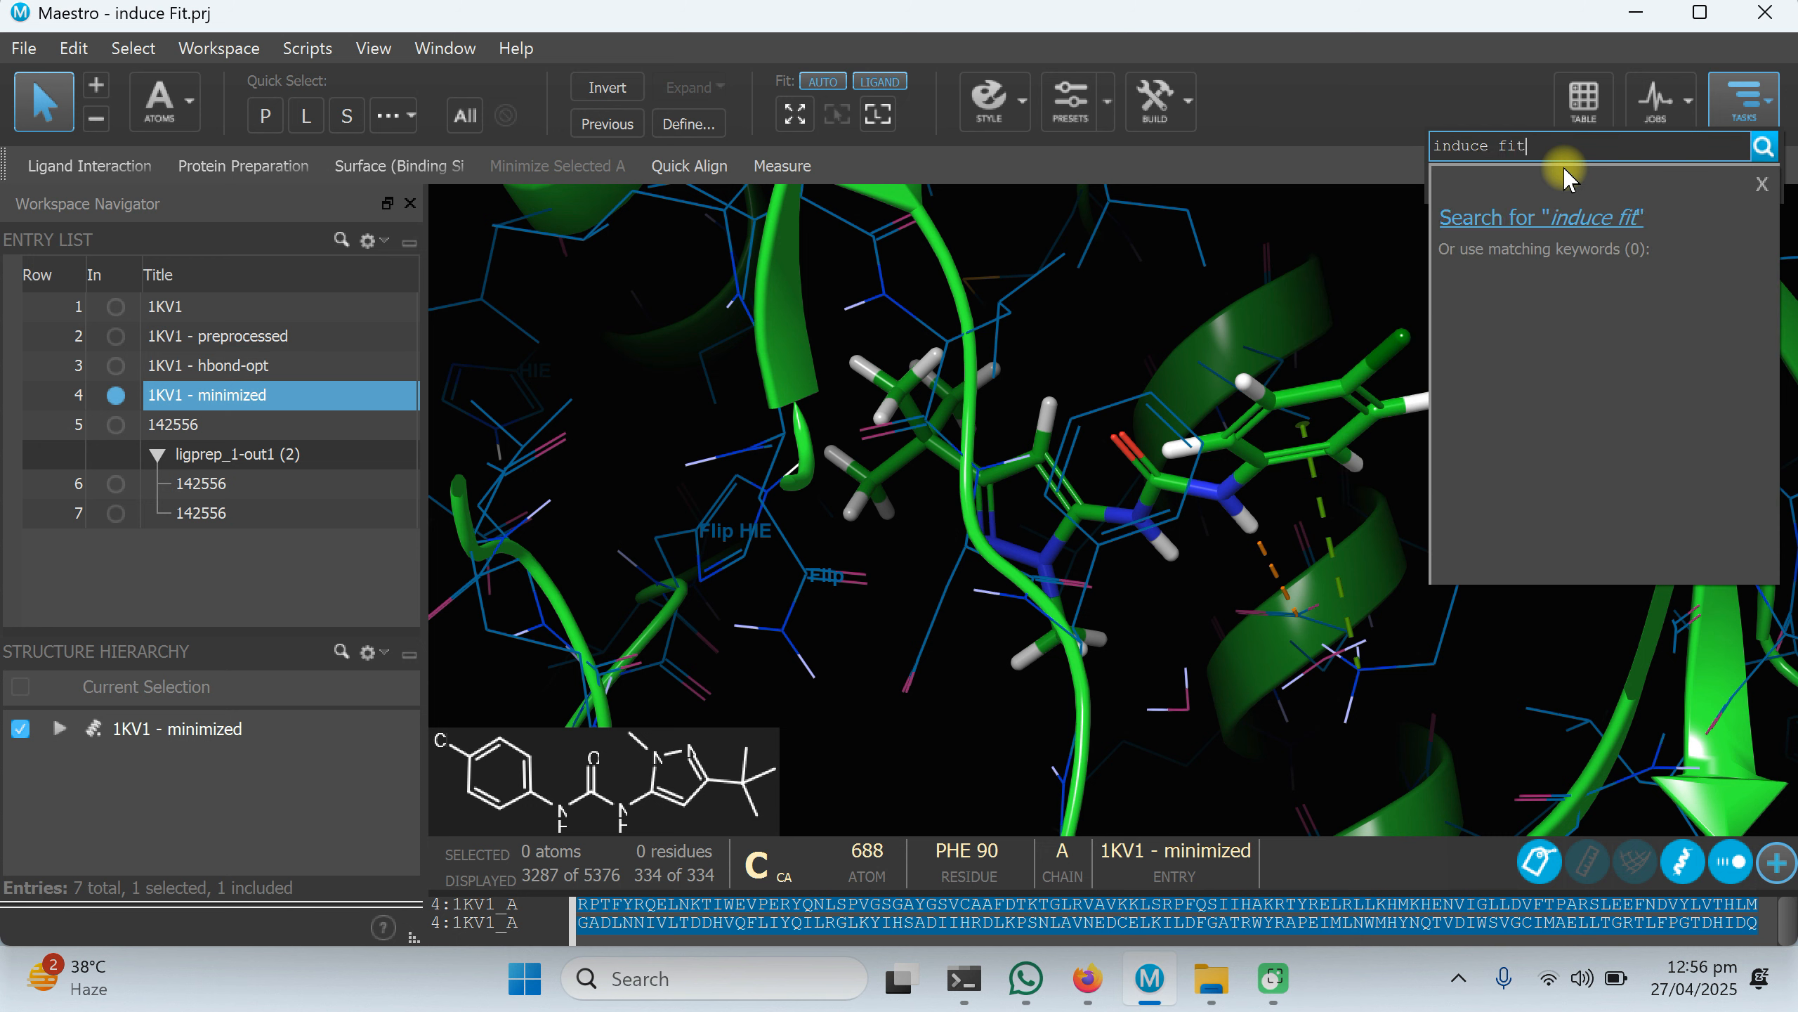
key(Return)
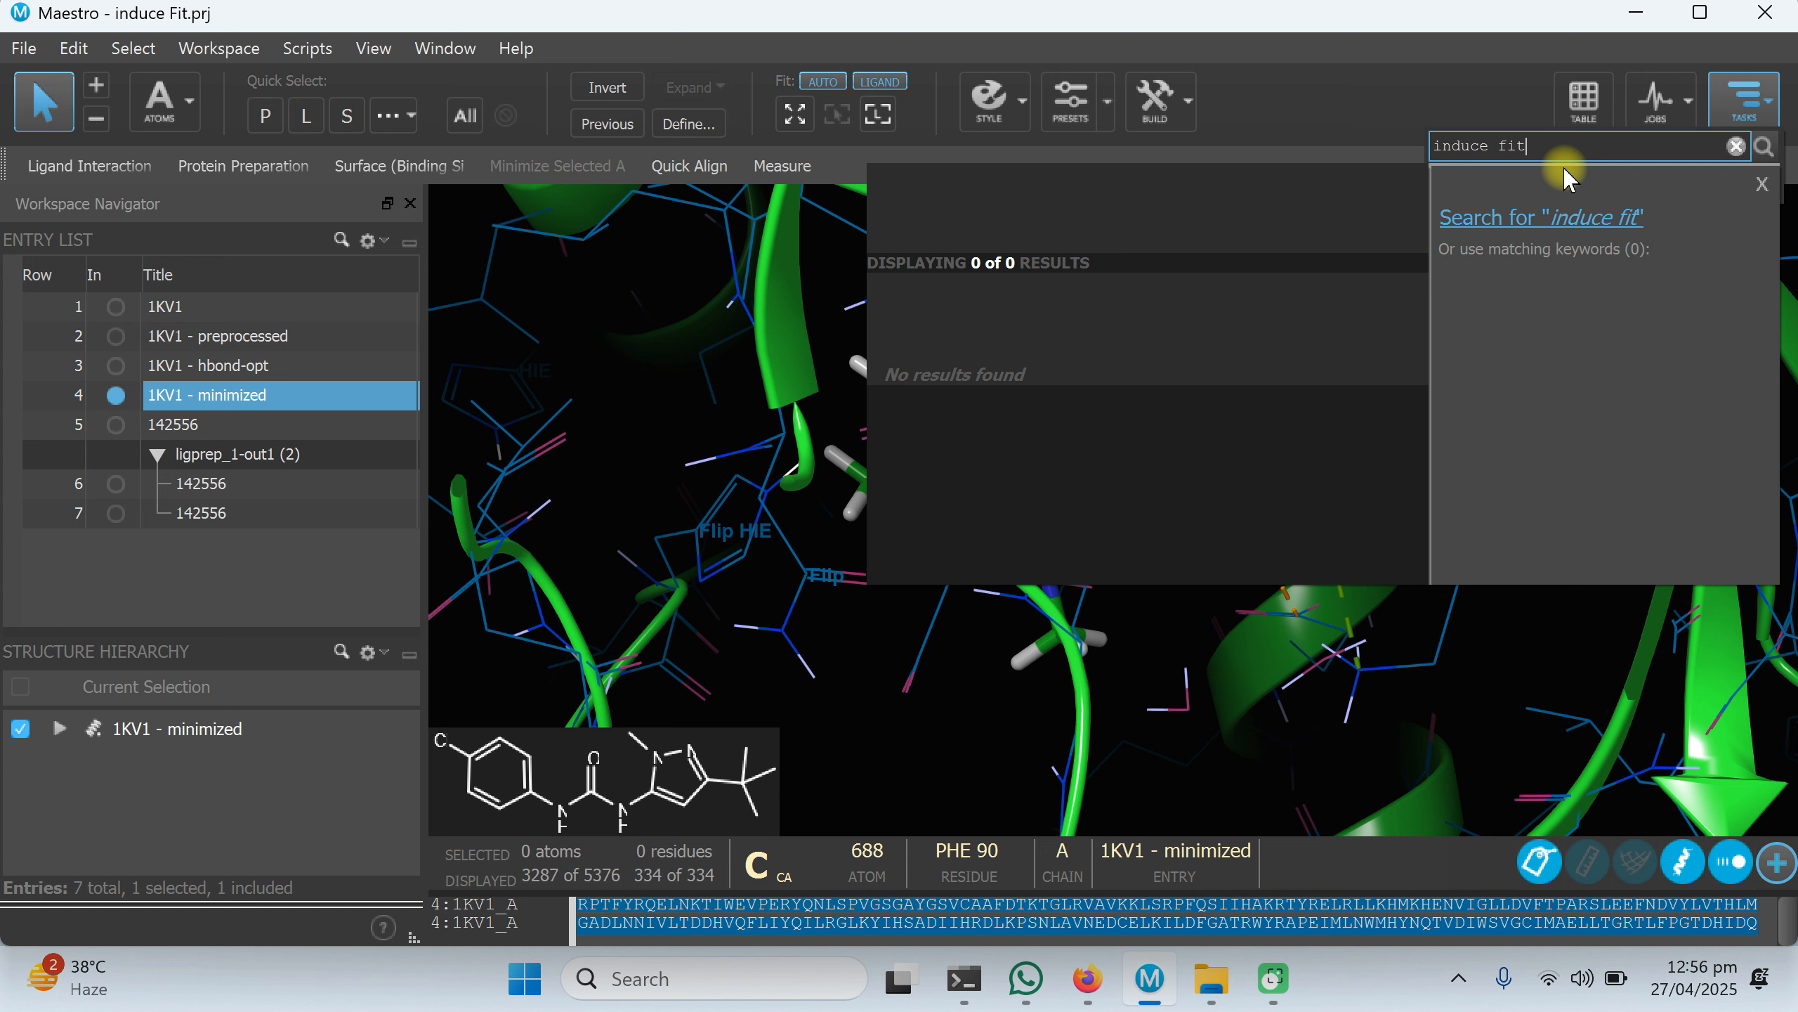
key(BackSpace)
key(BackSpace)
key(BackSpace)
key(BackSpace)
key(BackSpace)
key(BackSpace)
key(BackSpace)
key(BackSpace)
key(BackSpace)
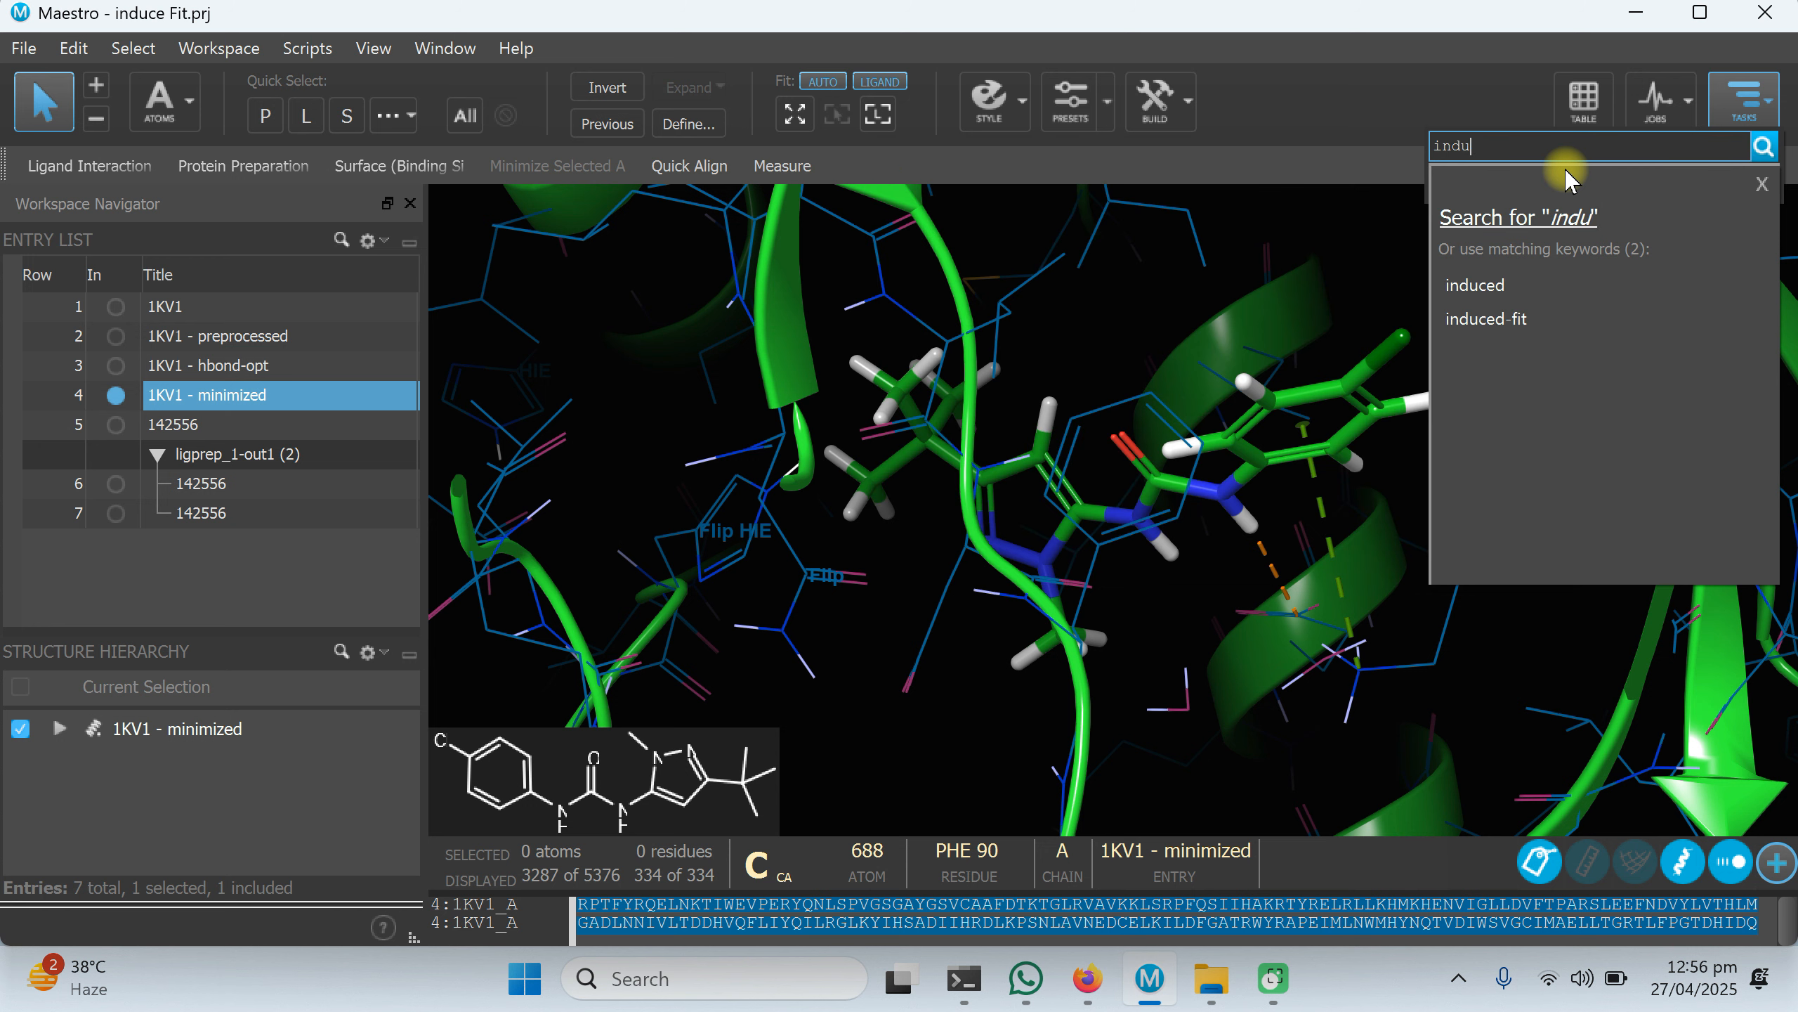
key(BackSpace)
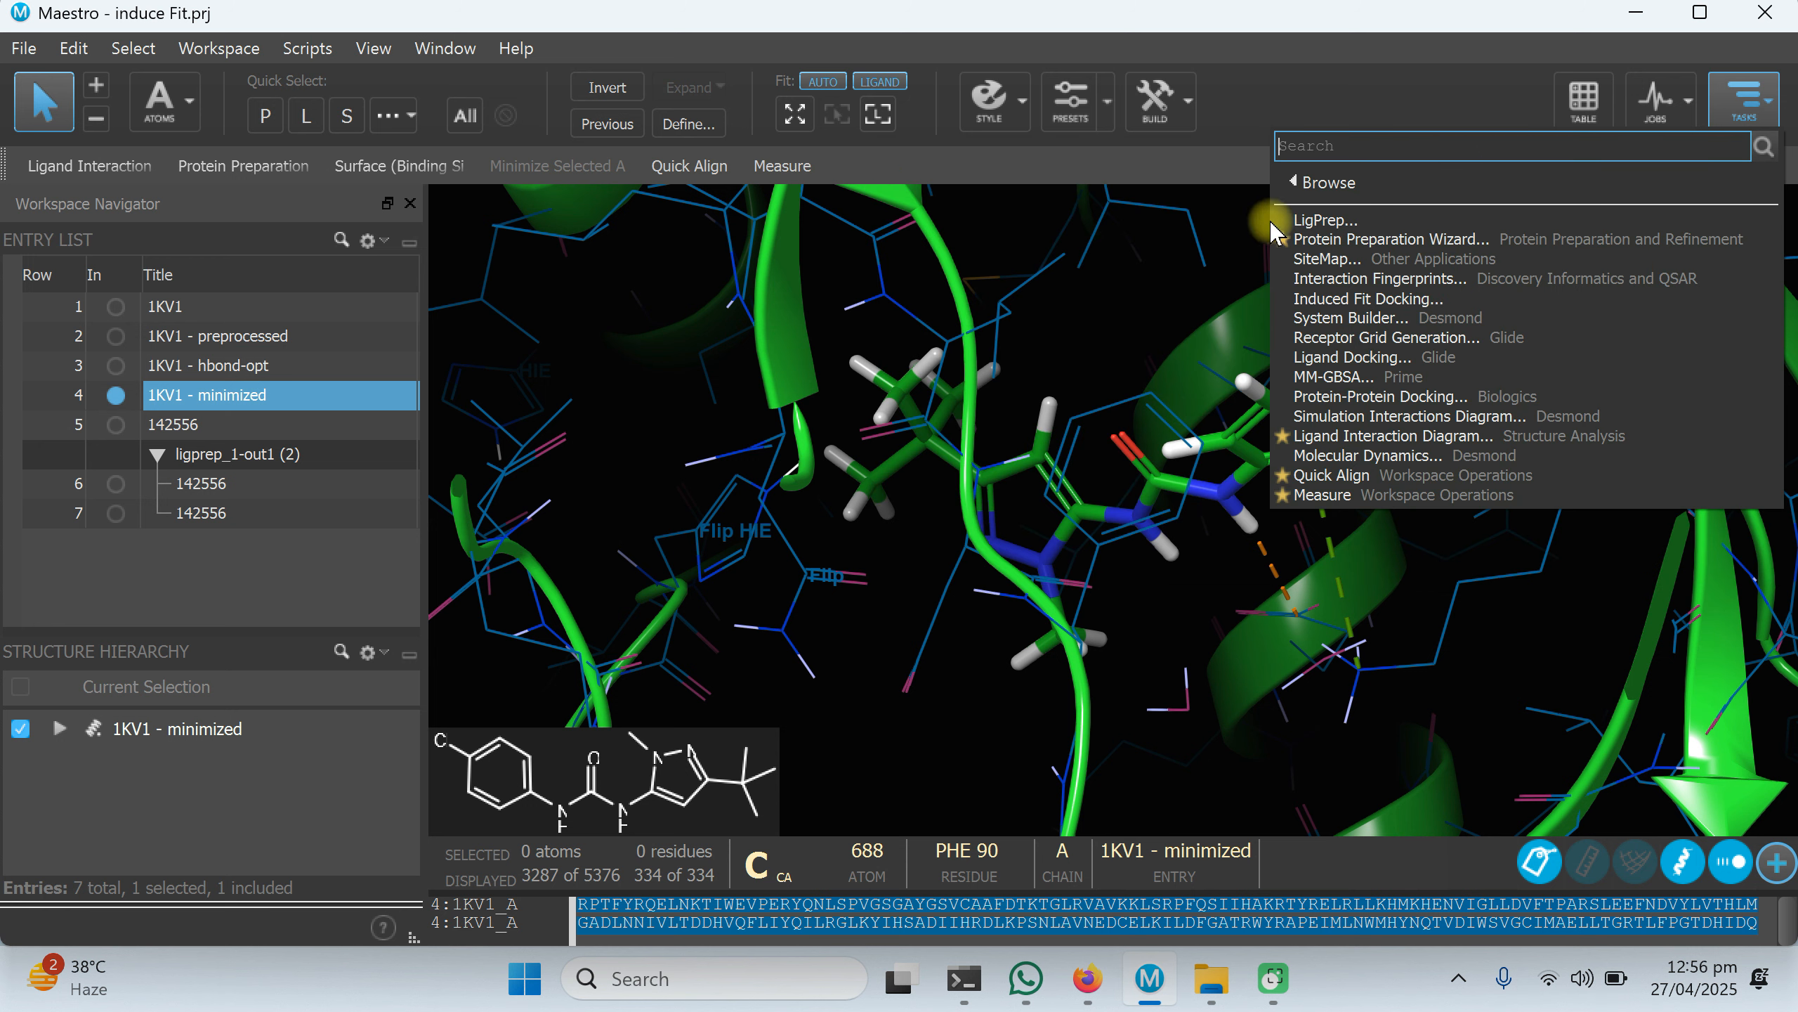
Open Induced Fit Docking from the list of applications and reposition its window over the workspace.
click(1309, 183)
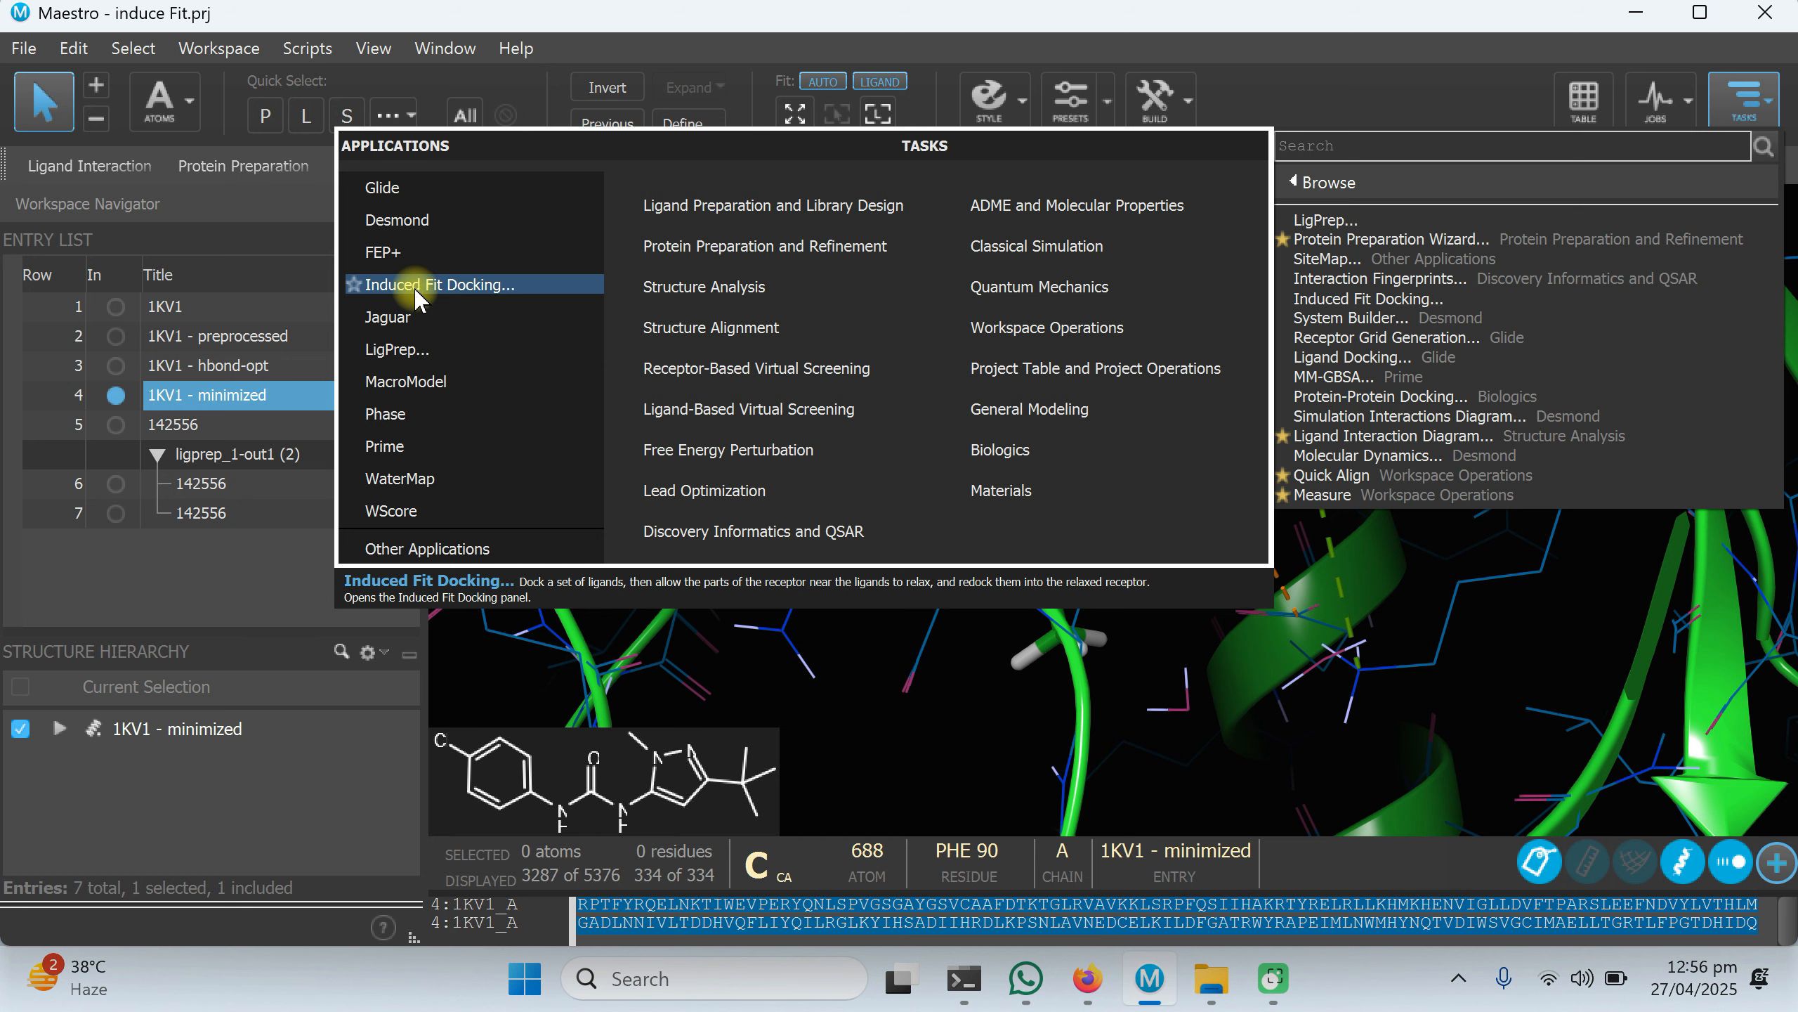
click(455, 299)
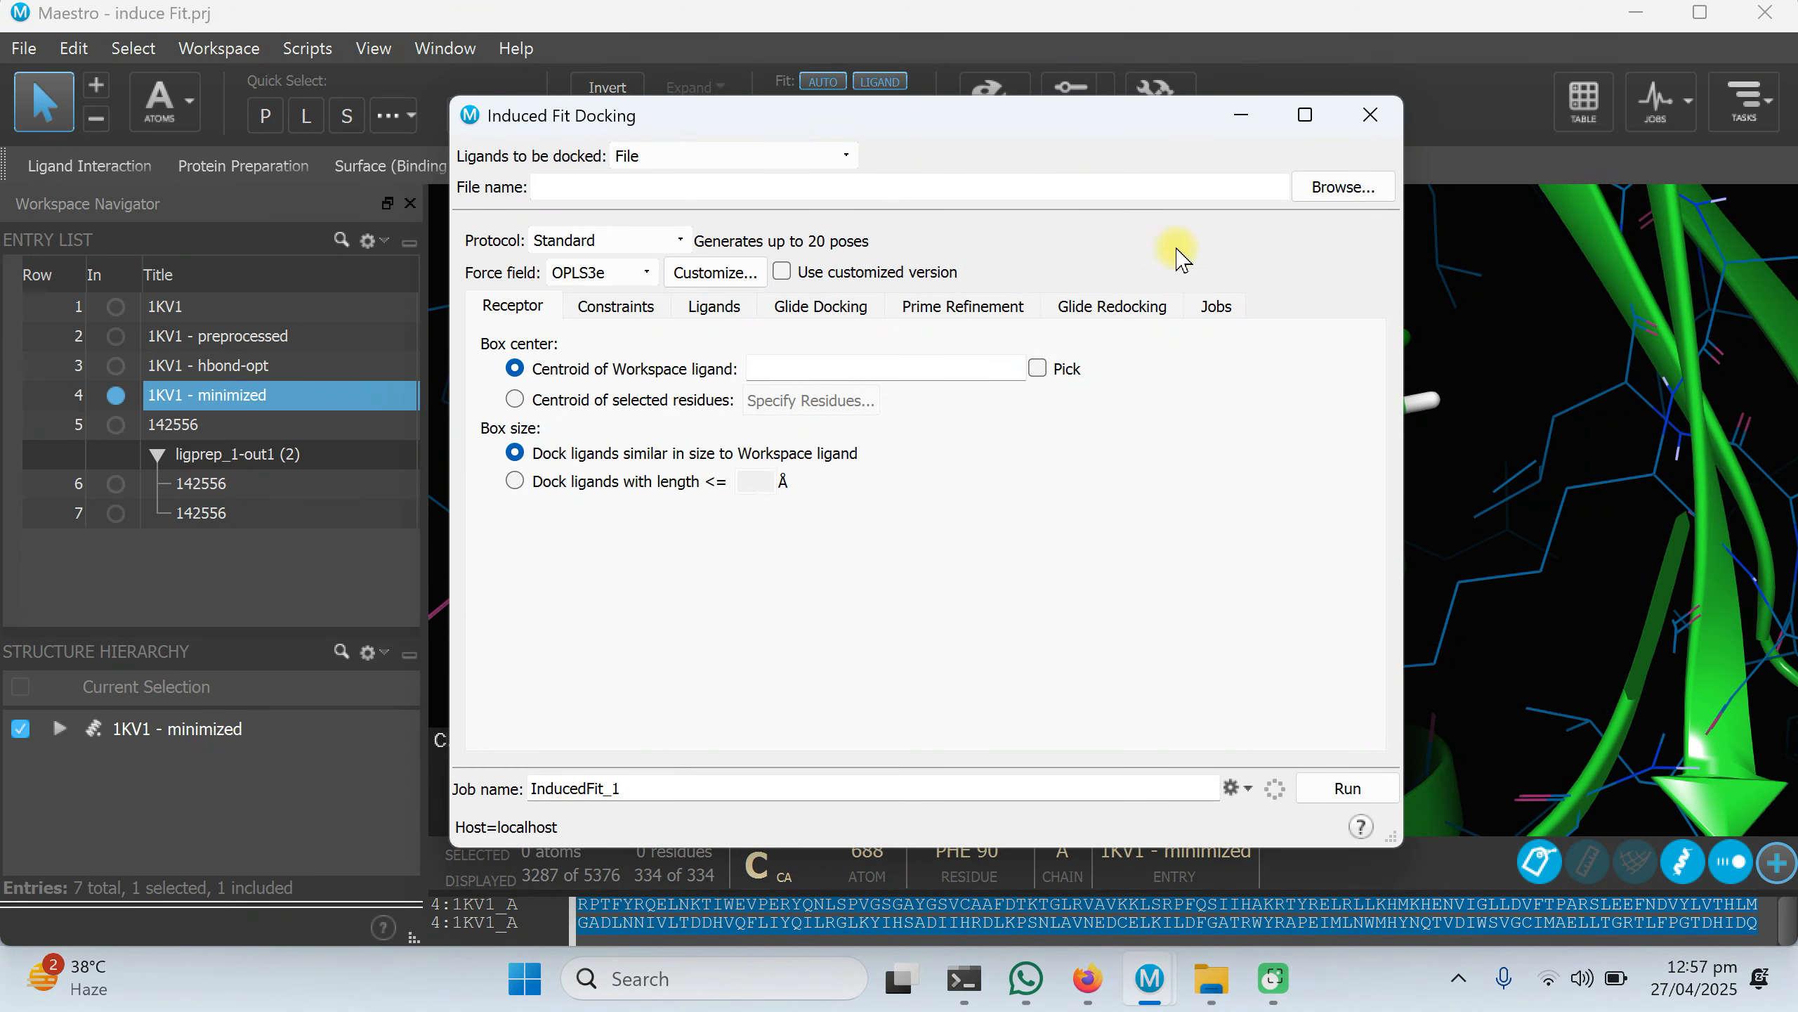
drag(731, 124, 781, 145)
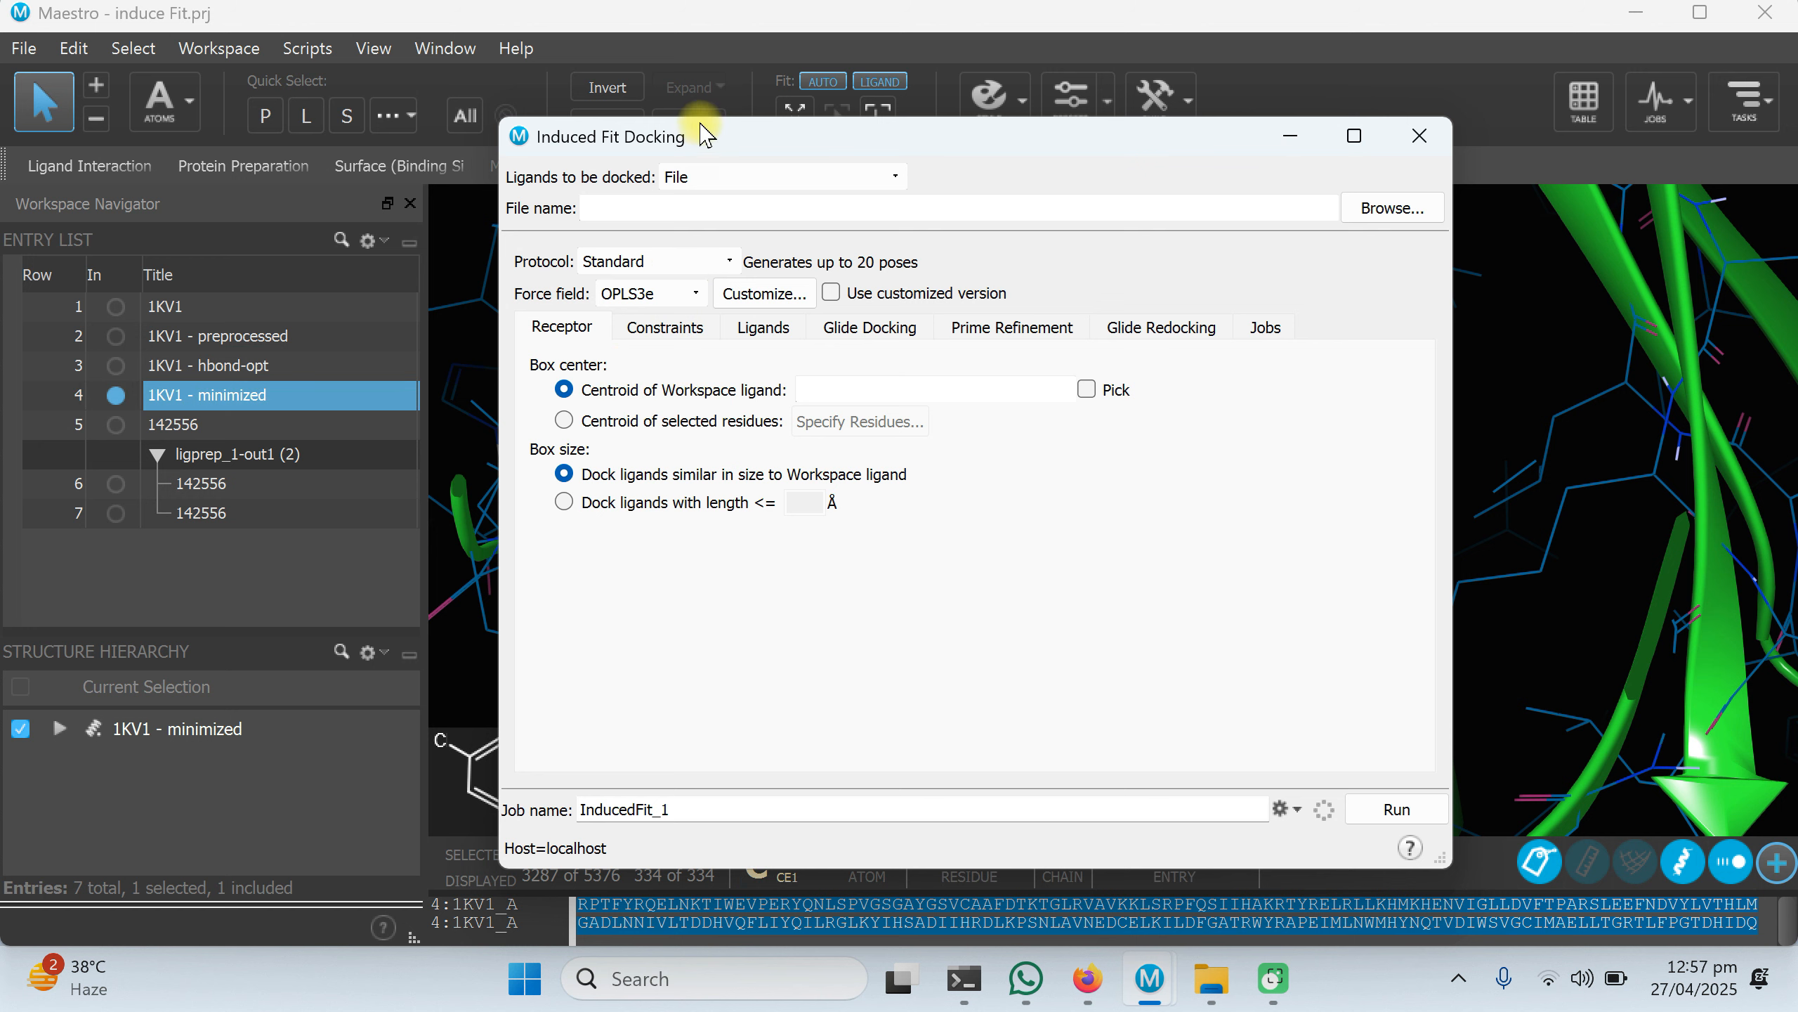
mouse_move(716, 135)
mouse_down()
mouse_move(733, 152)
mouse_move(692, 157)
mouse_up()
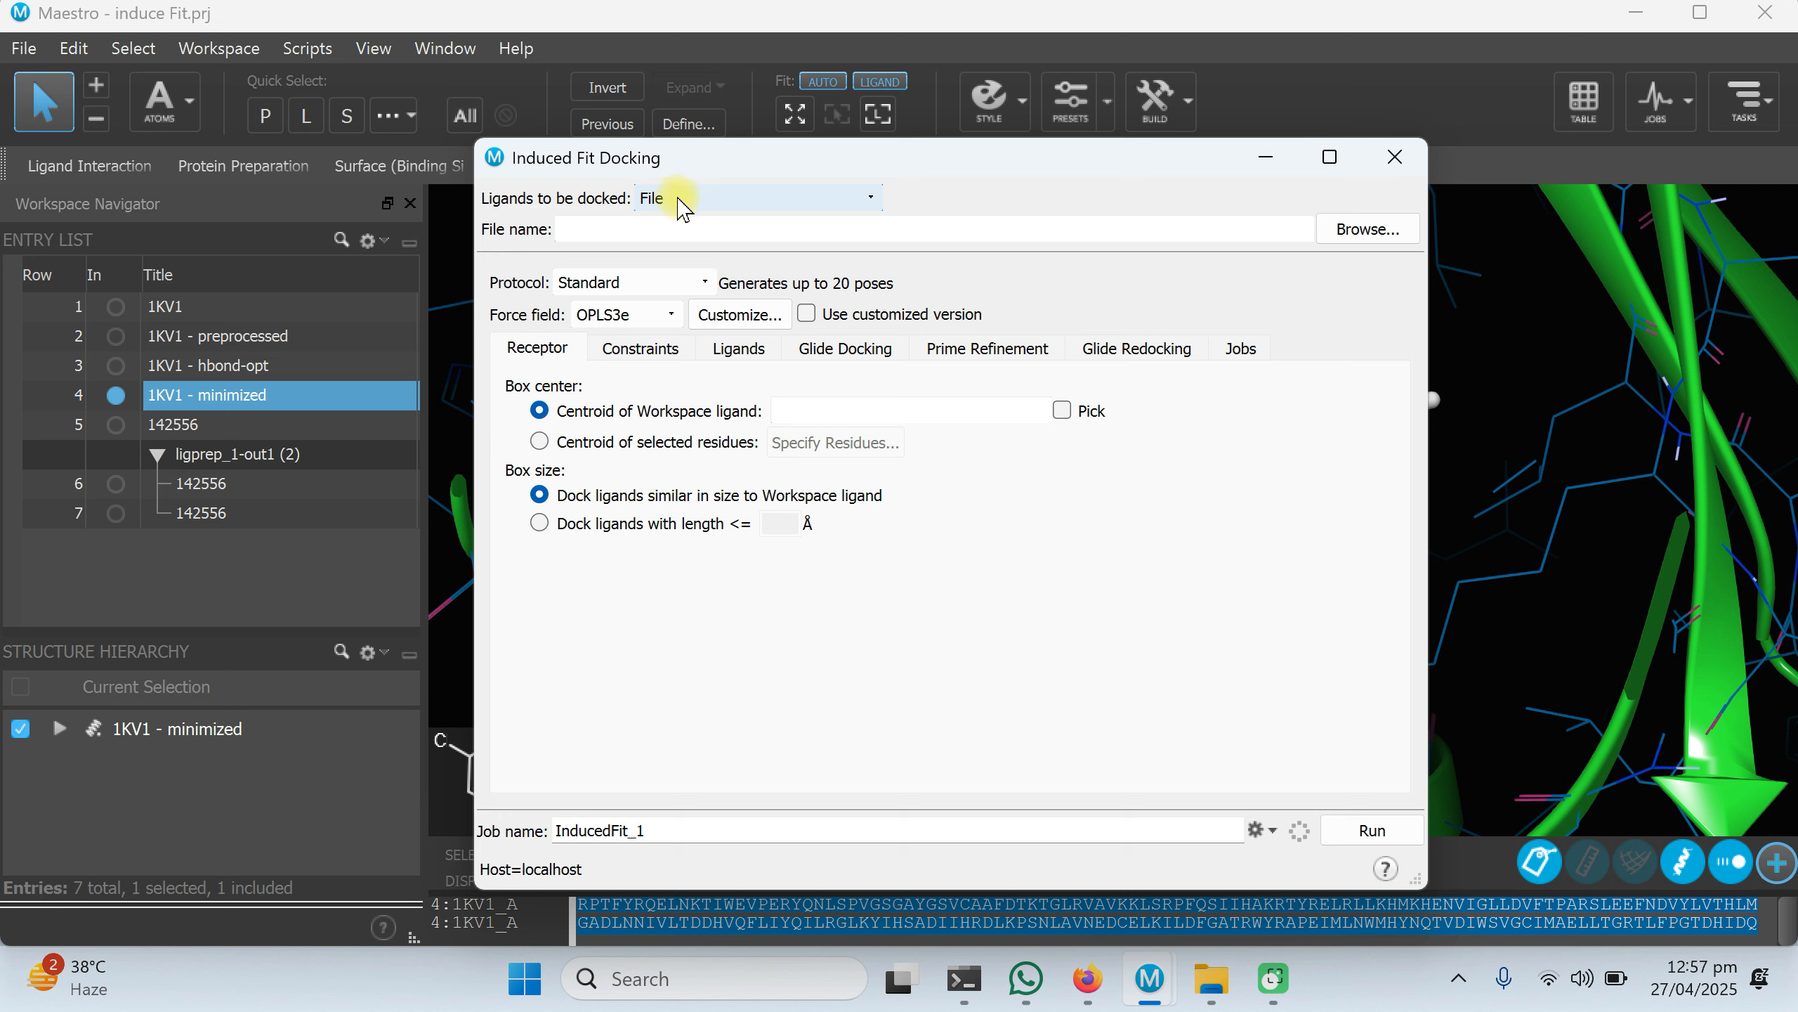
Load ligprep_1-out.maegz from the ligprep_1 folder as the file of ligands to be docked.
click(1380, 229)
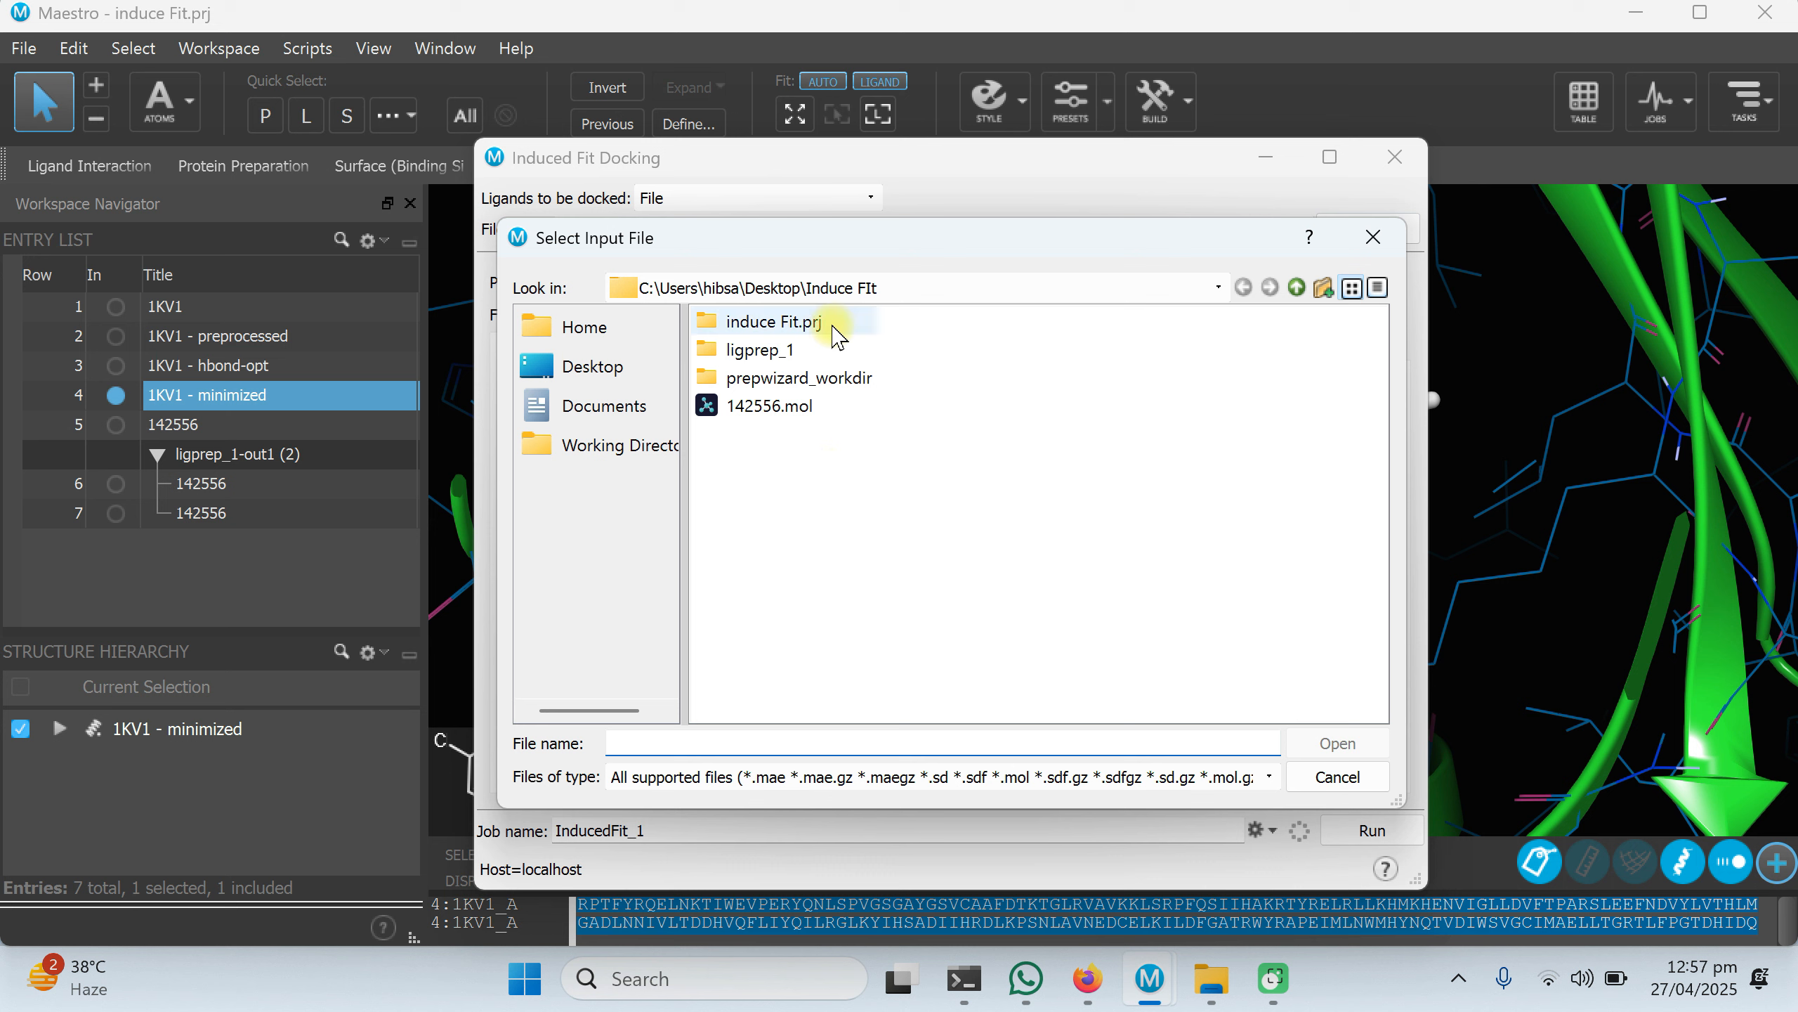
click(733, 356)
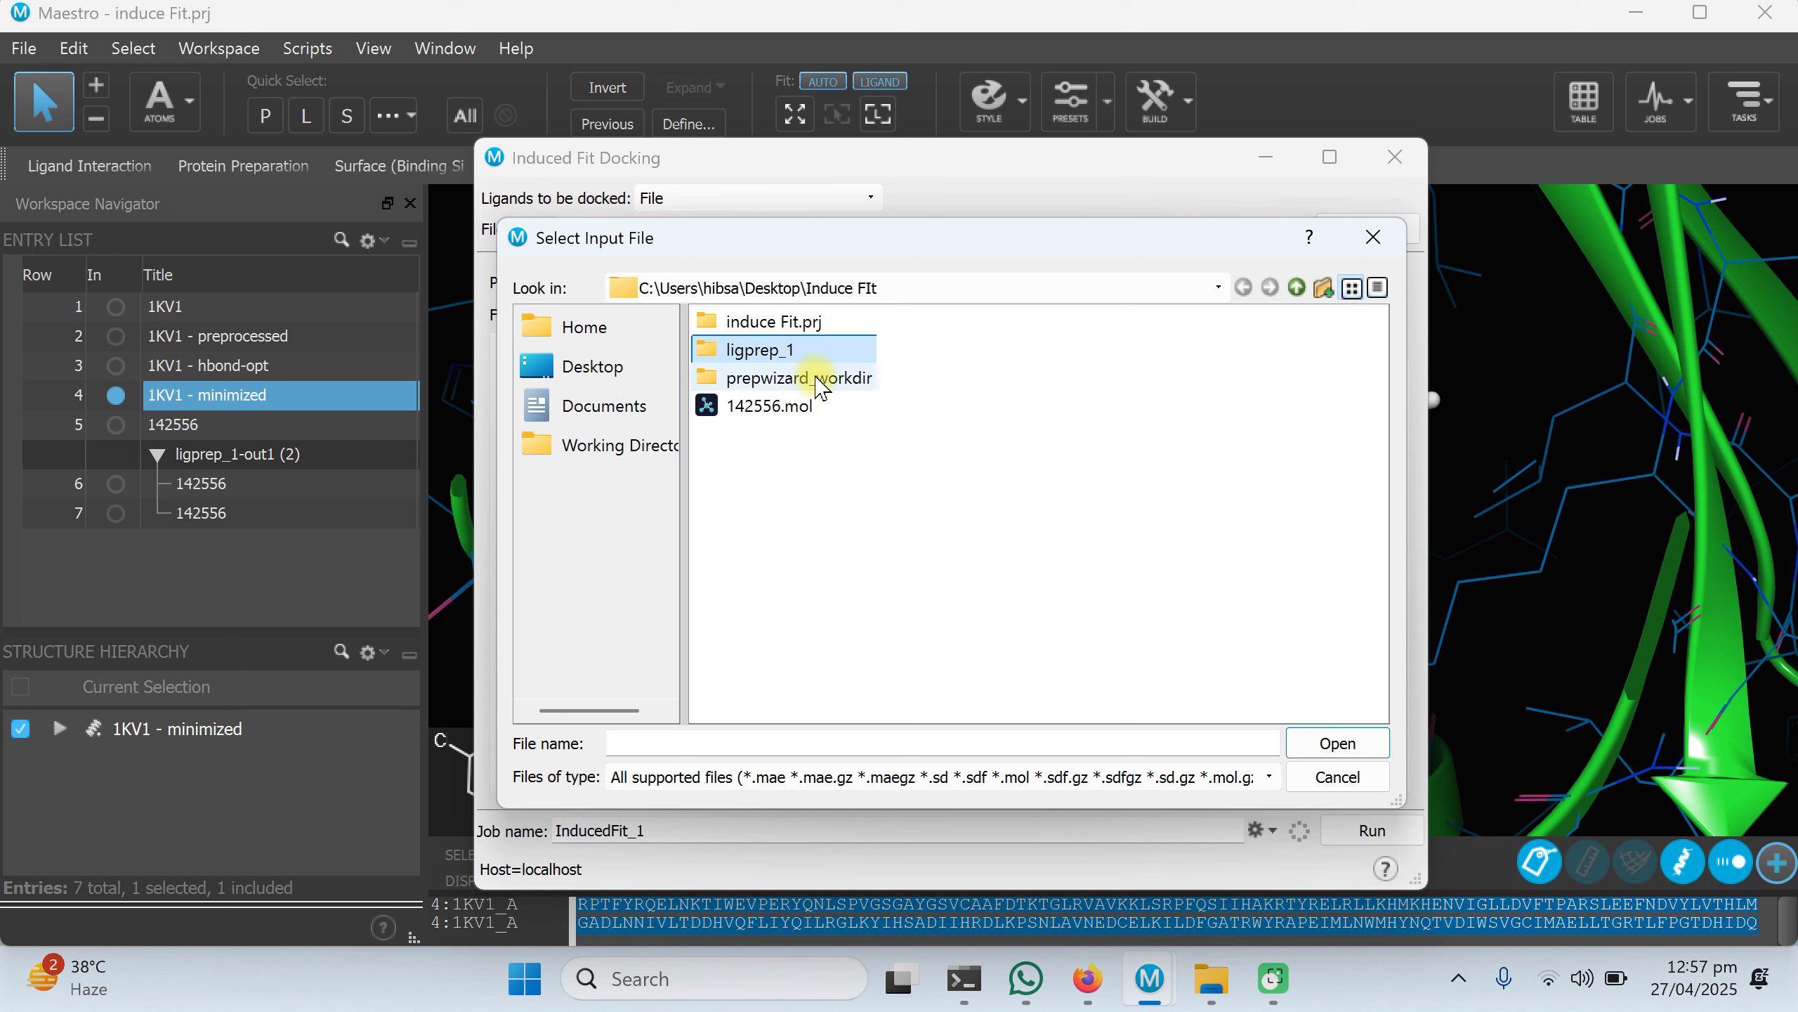
double_click(706, 352)
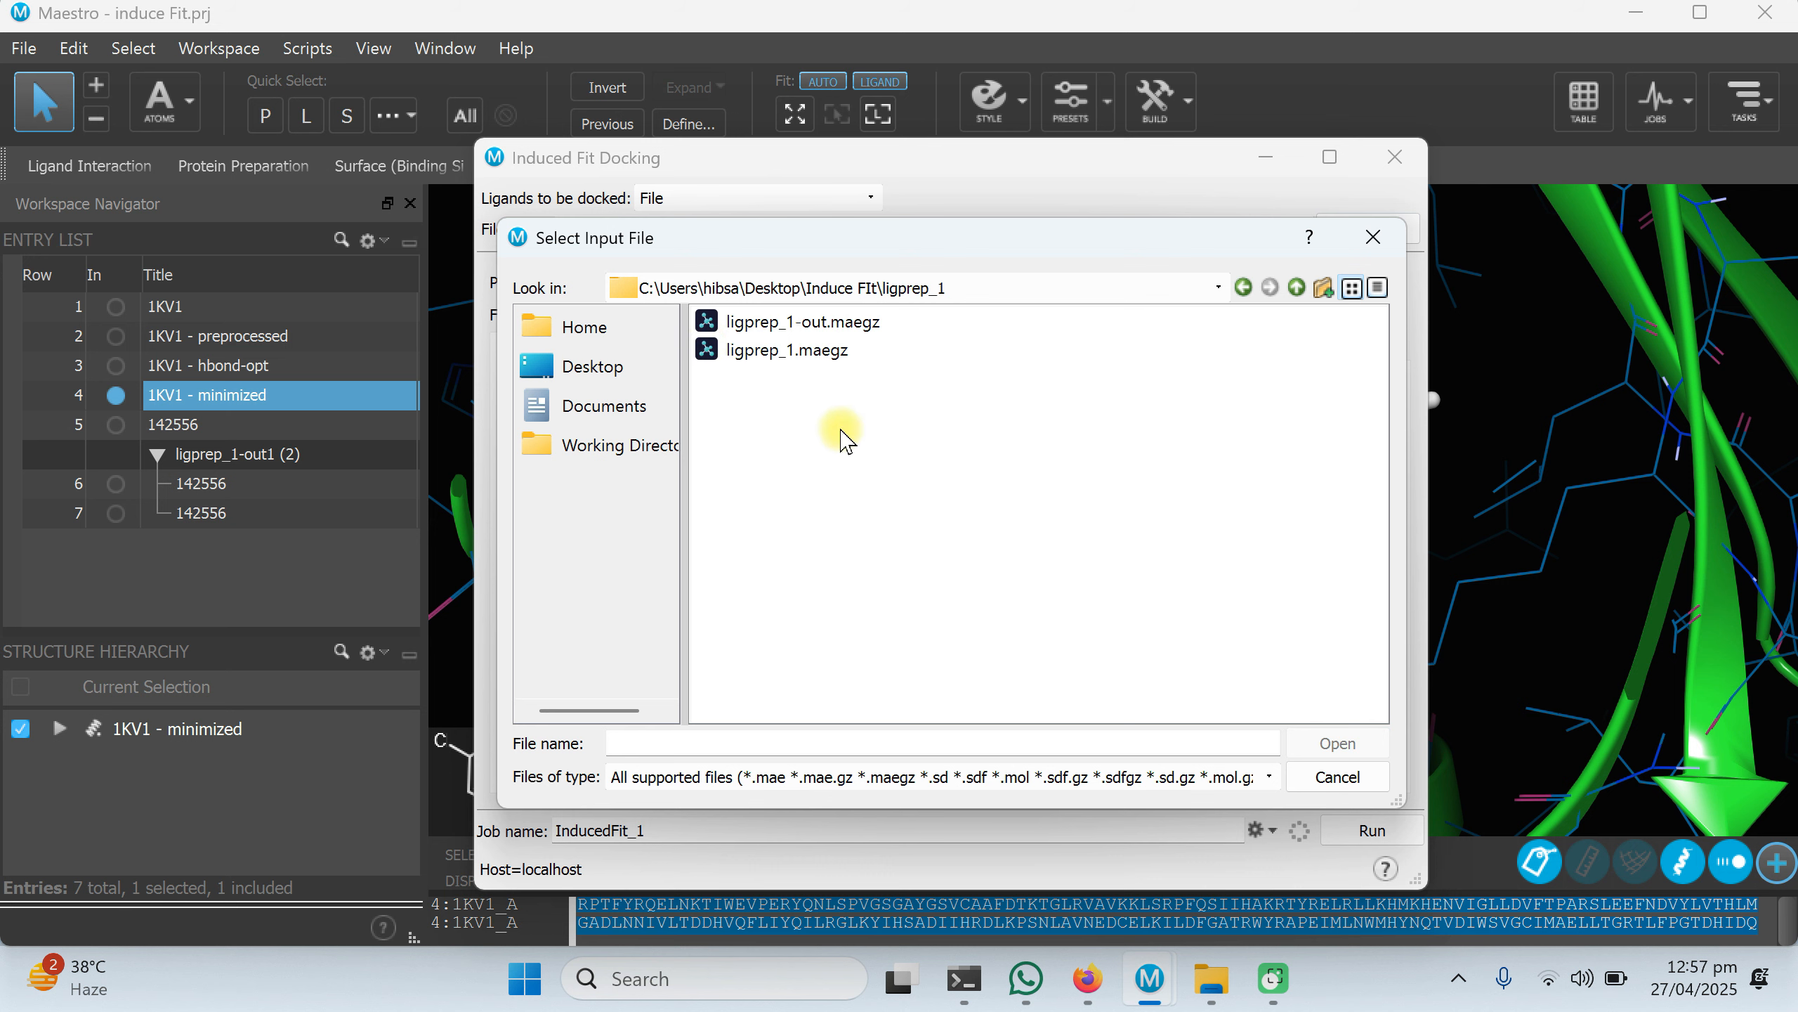
click(860, 332)
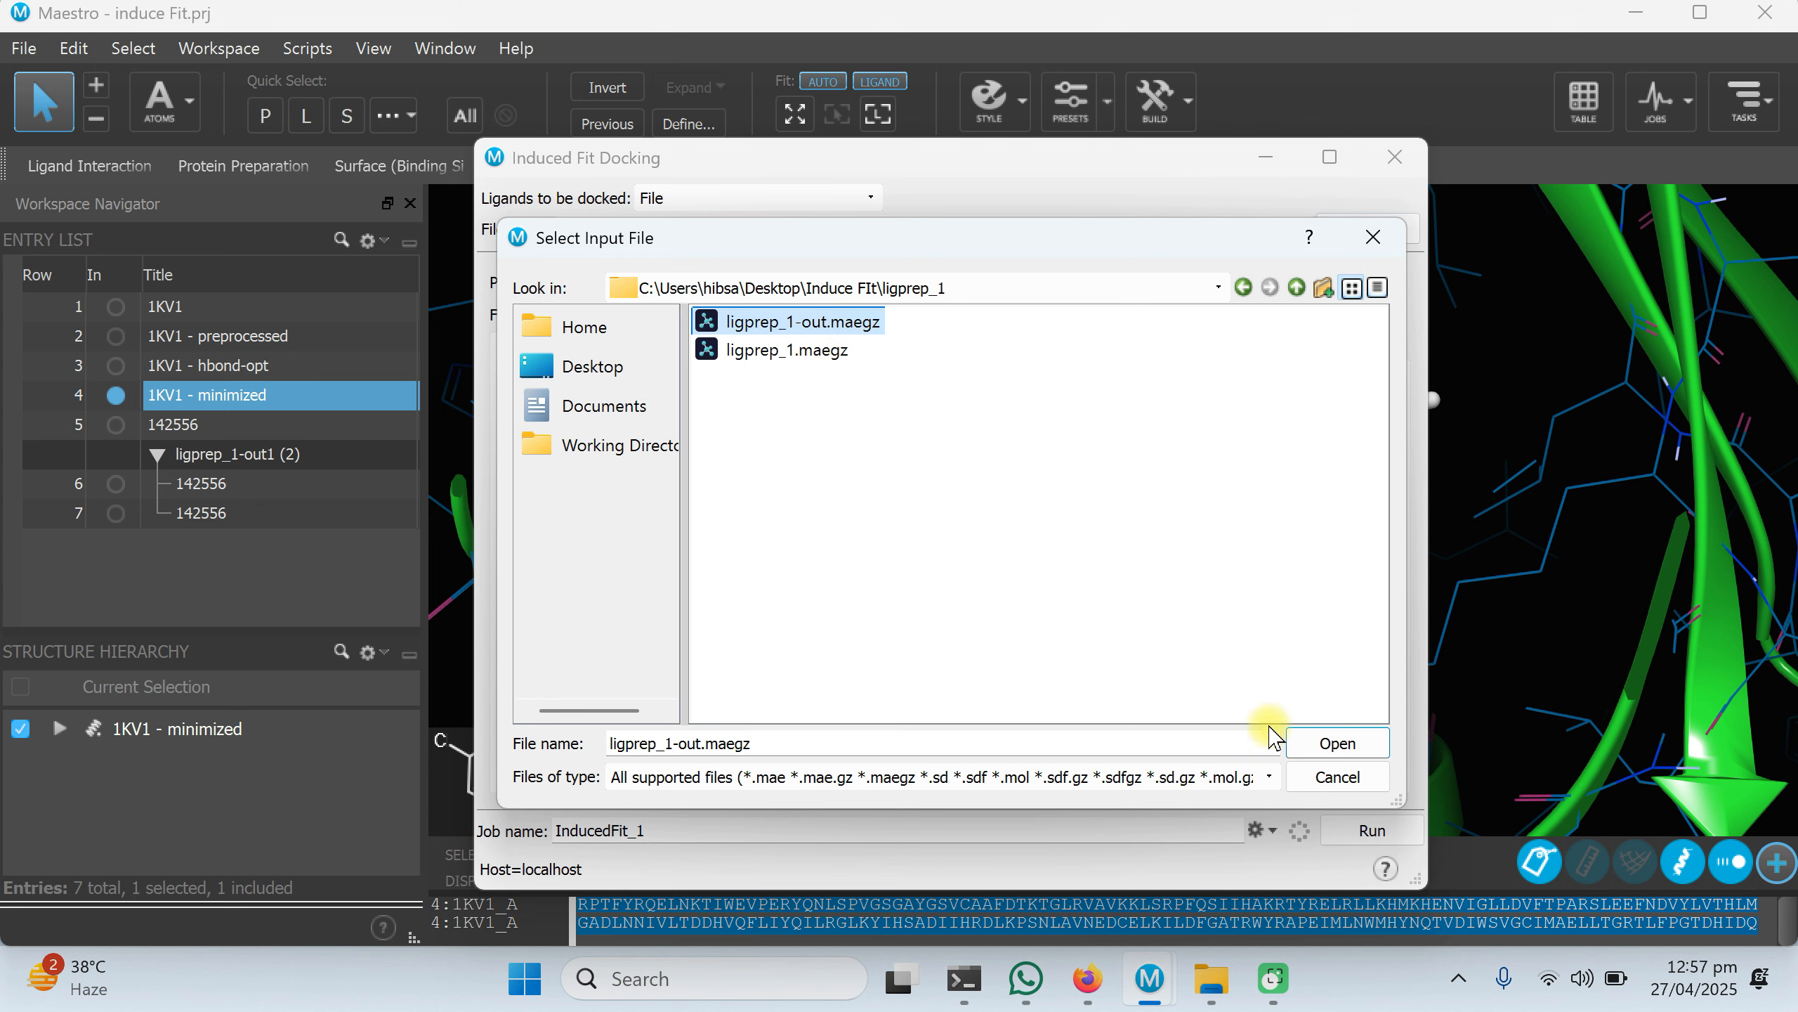
click(1308, 751)
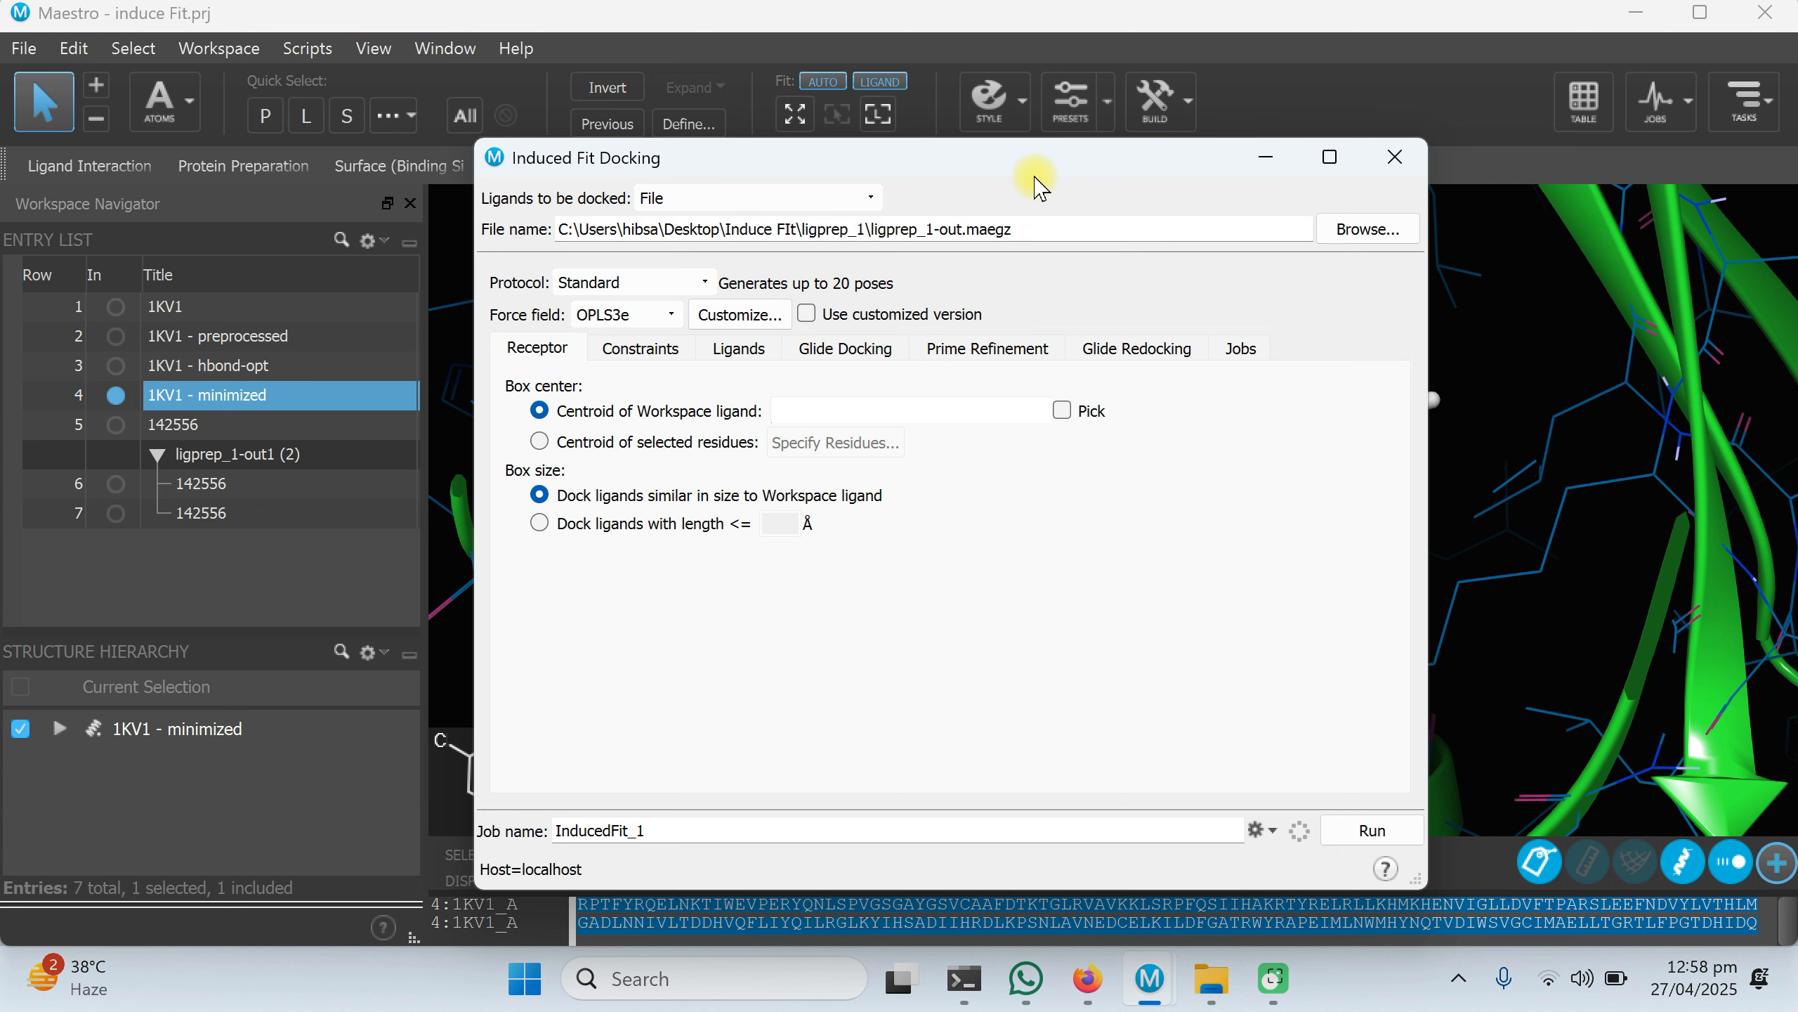
Enable picking of the workspace ligand for the box center and minimize the docking window to expose the bound ligand.
drag(1035, 177, 808, 164)
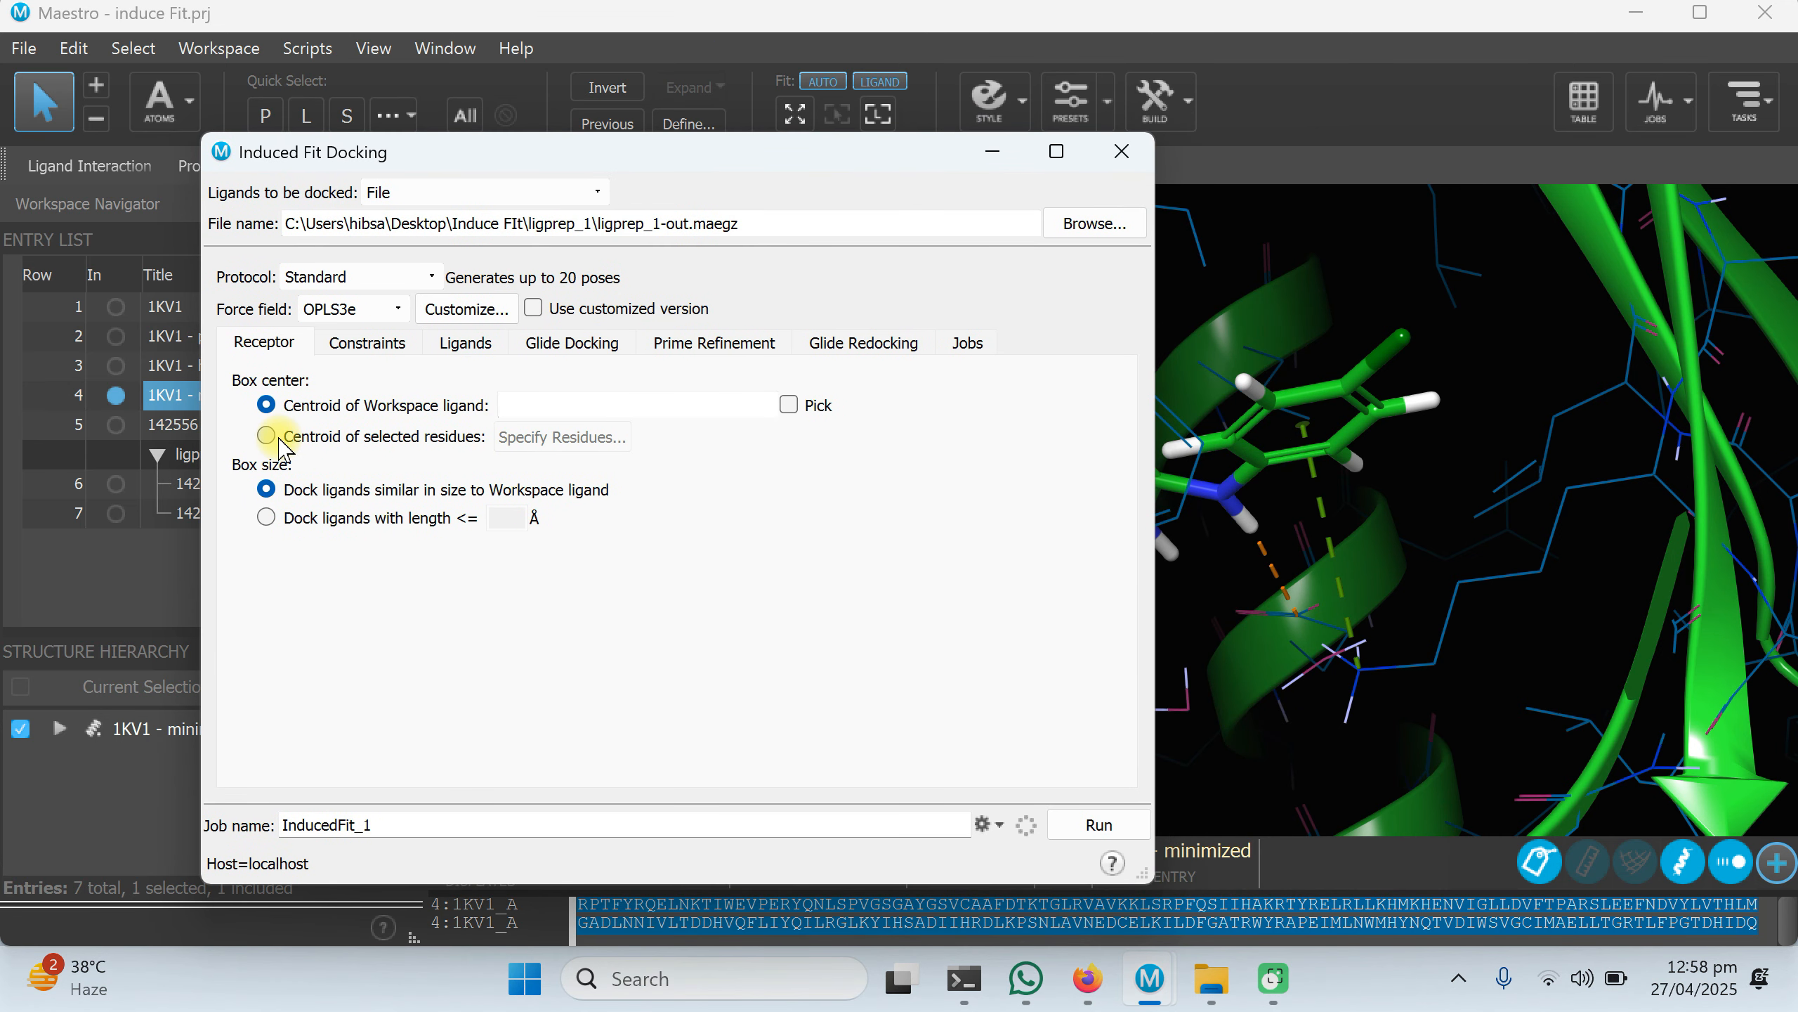
click(788, 405)
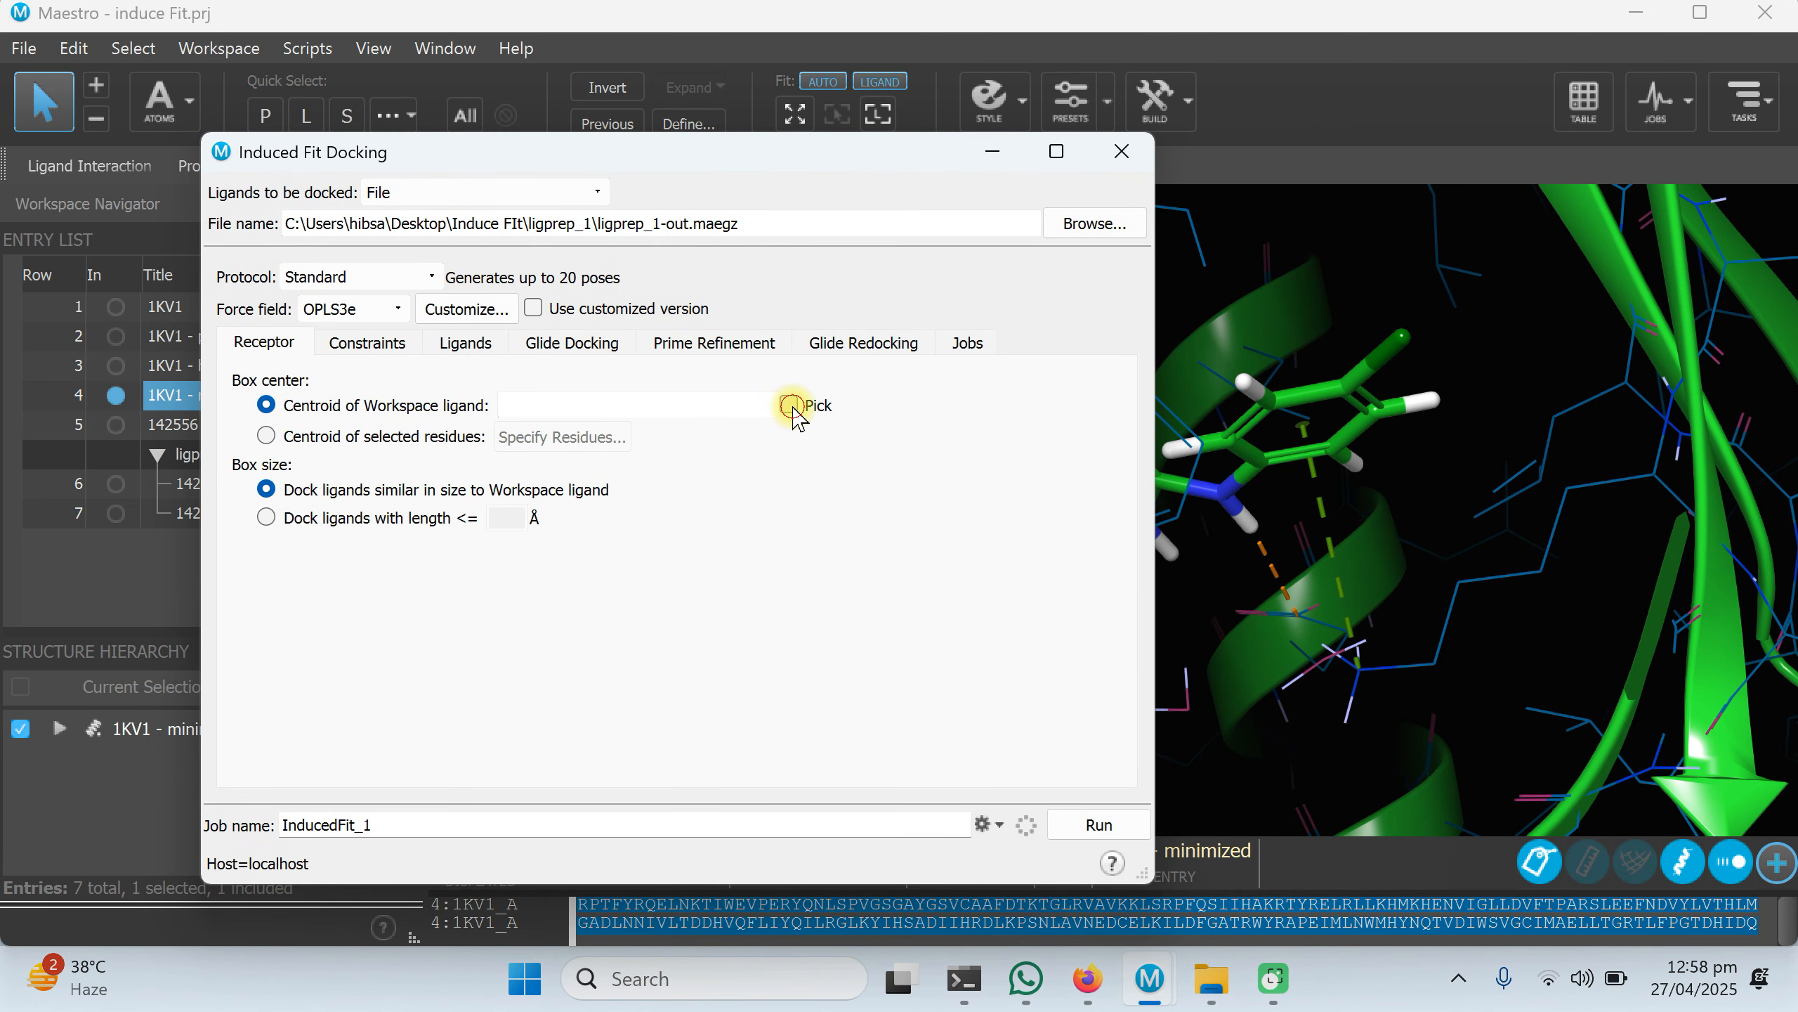
drag(753, 151, 658, 328)
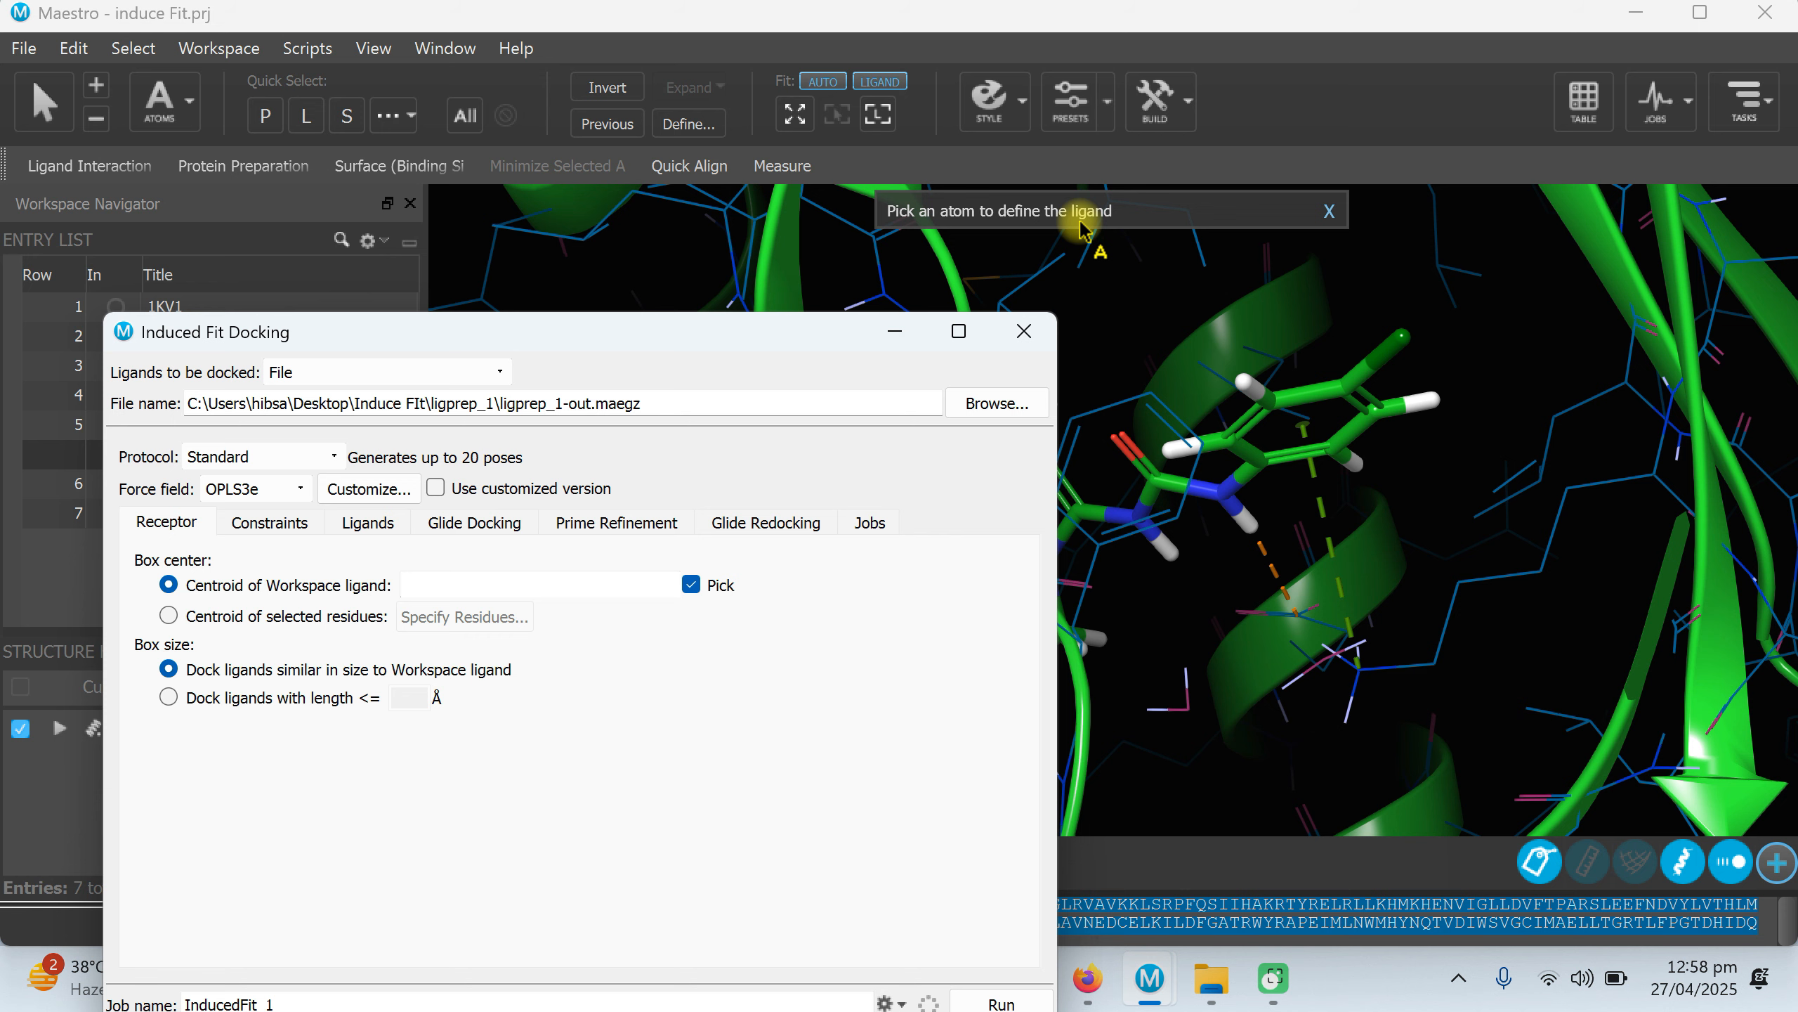
click(898, 329)
scroll(1230, 607, down, 6)
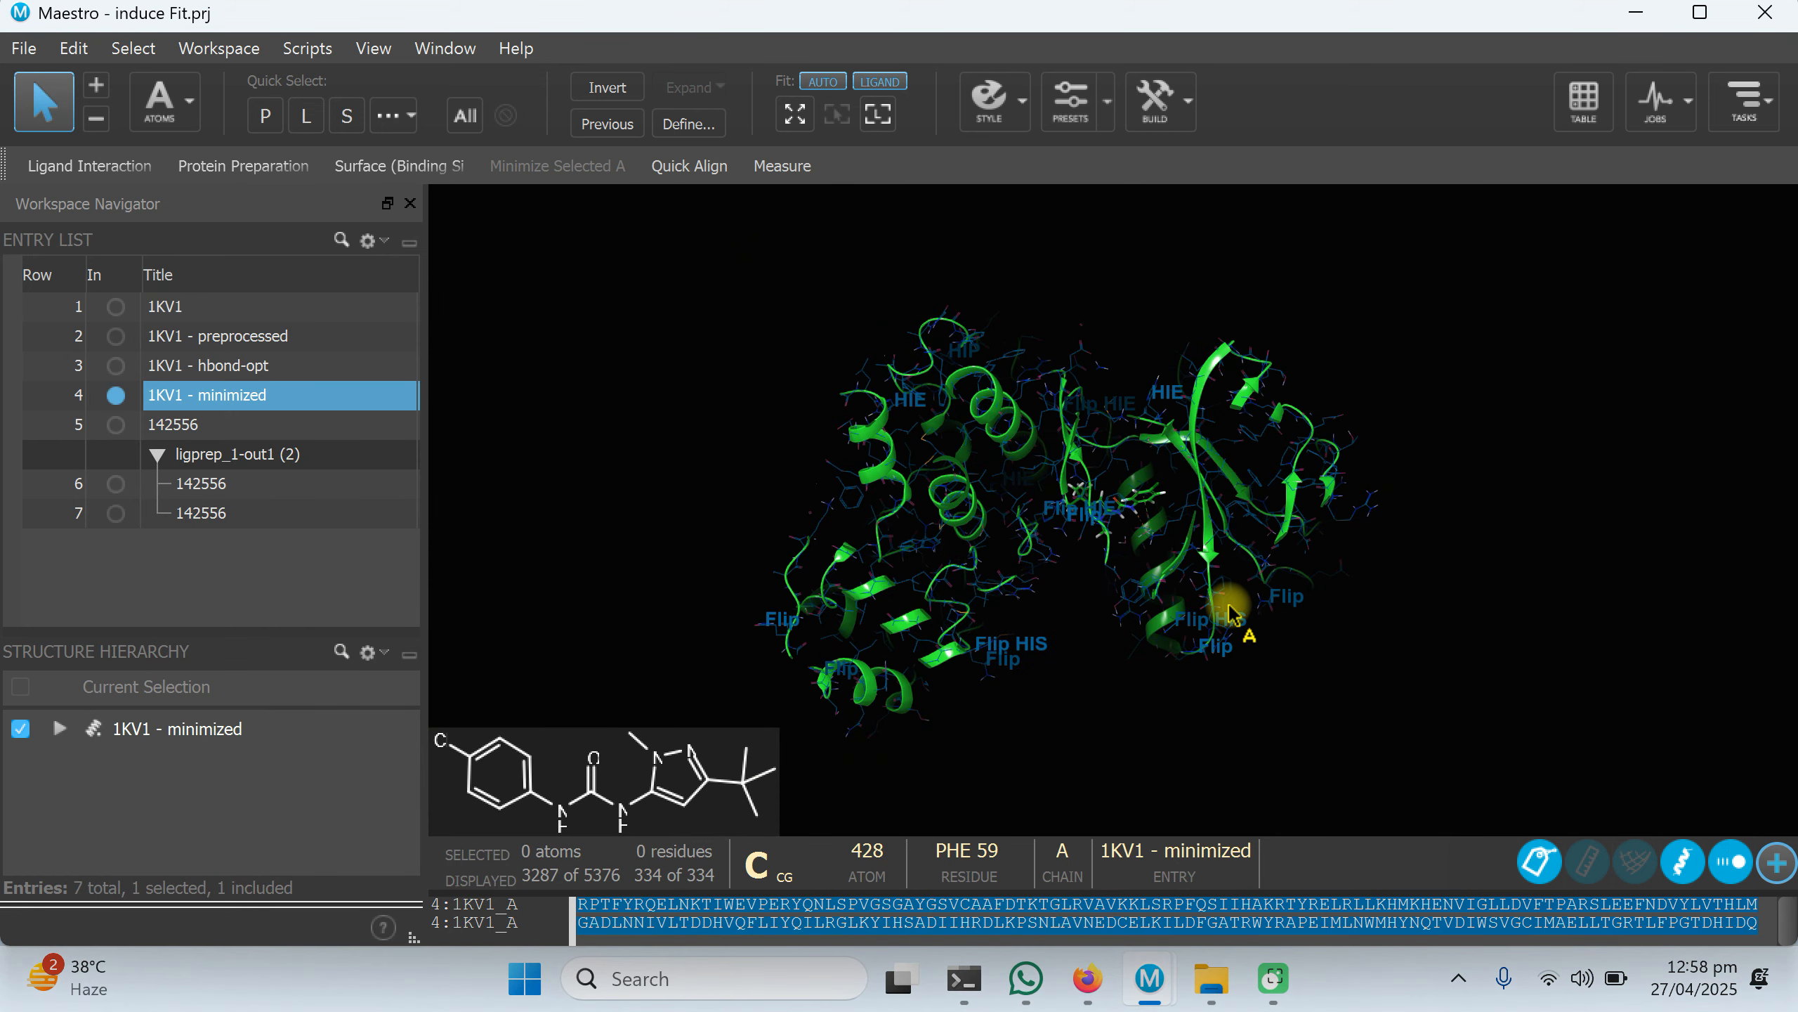
scroll(1231, 607, up, 3)
scroll(1204, 524, up, 5)
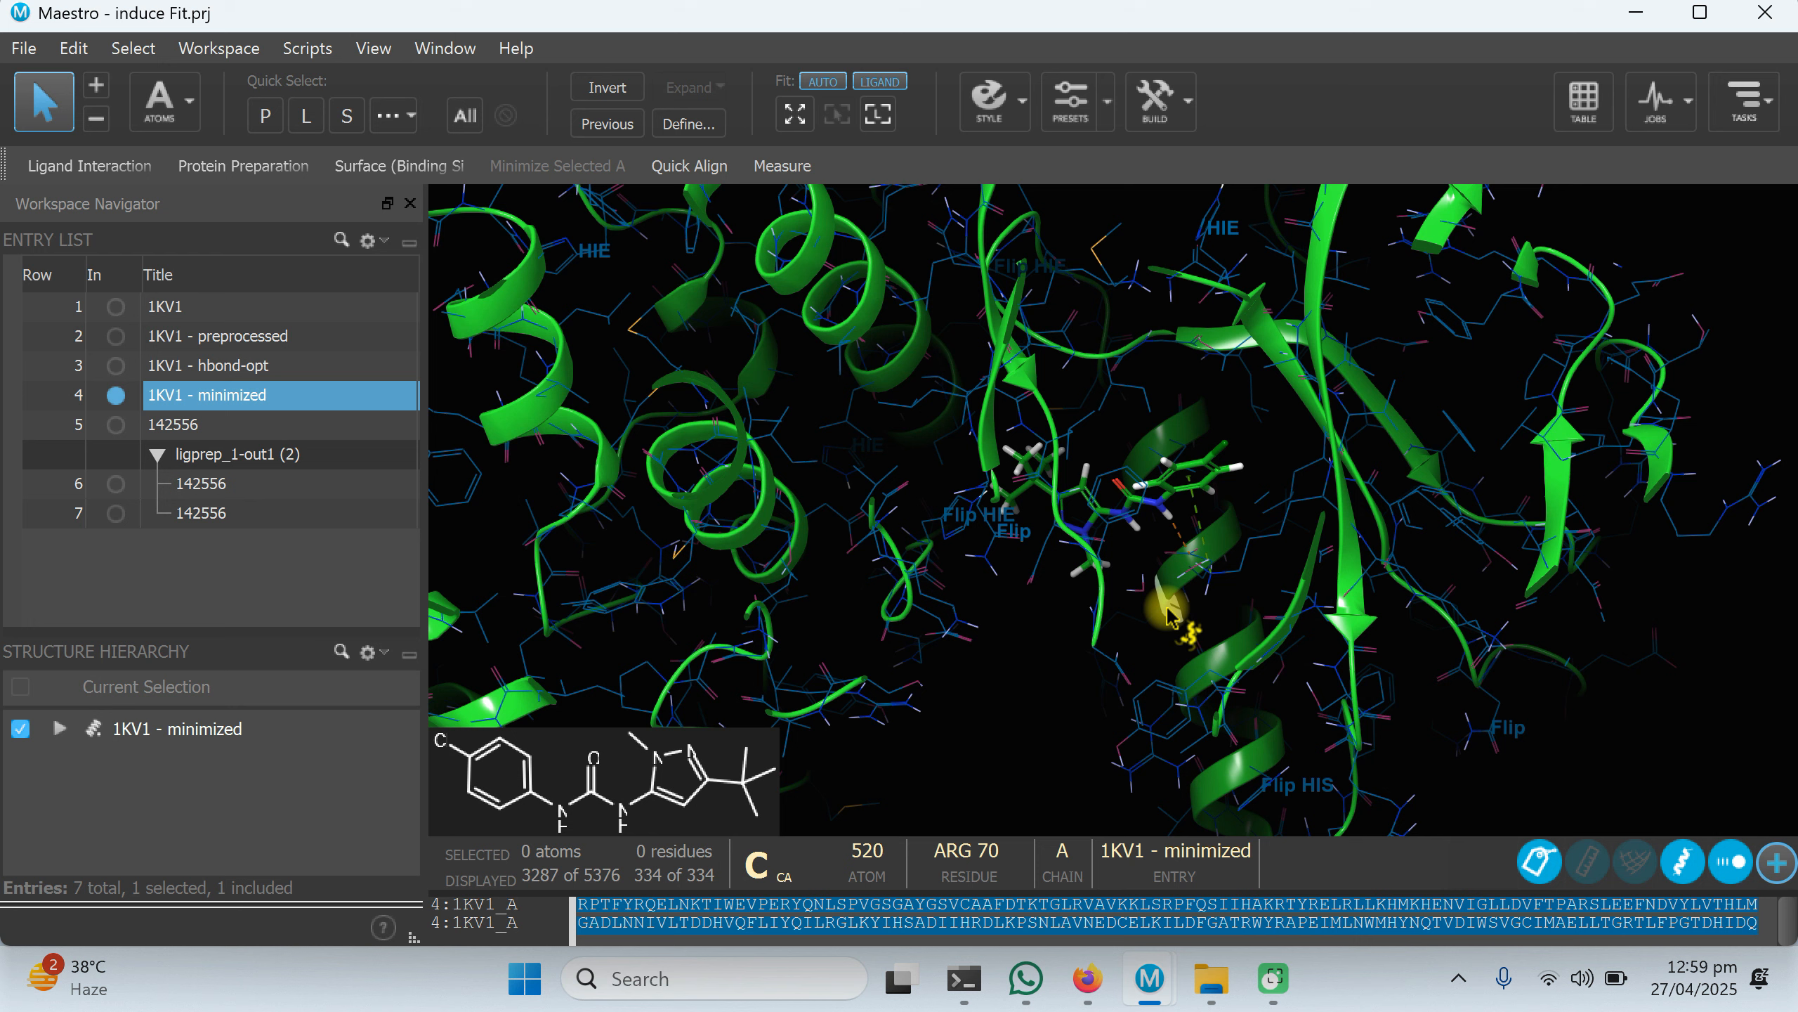
Apply the Pretty preset to the protein in the workspace.
click(1109, 103)
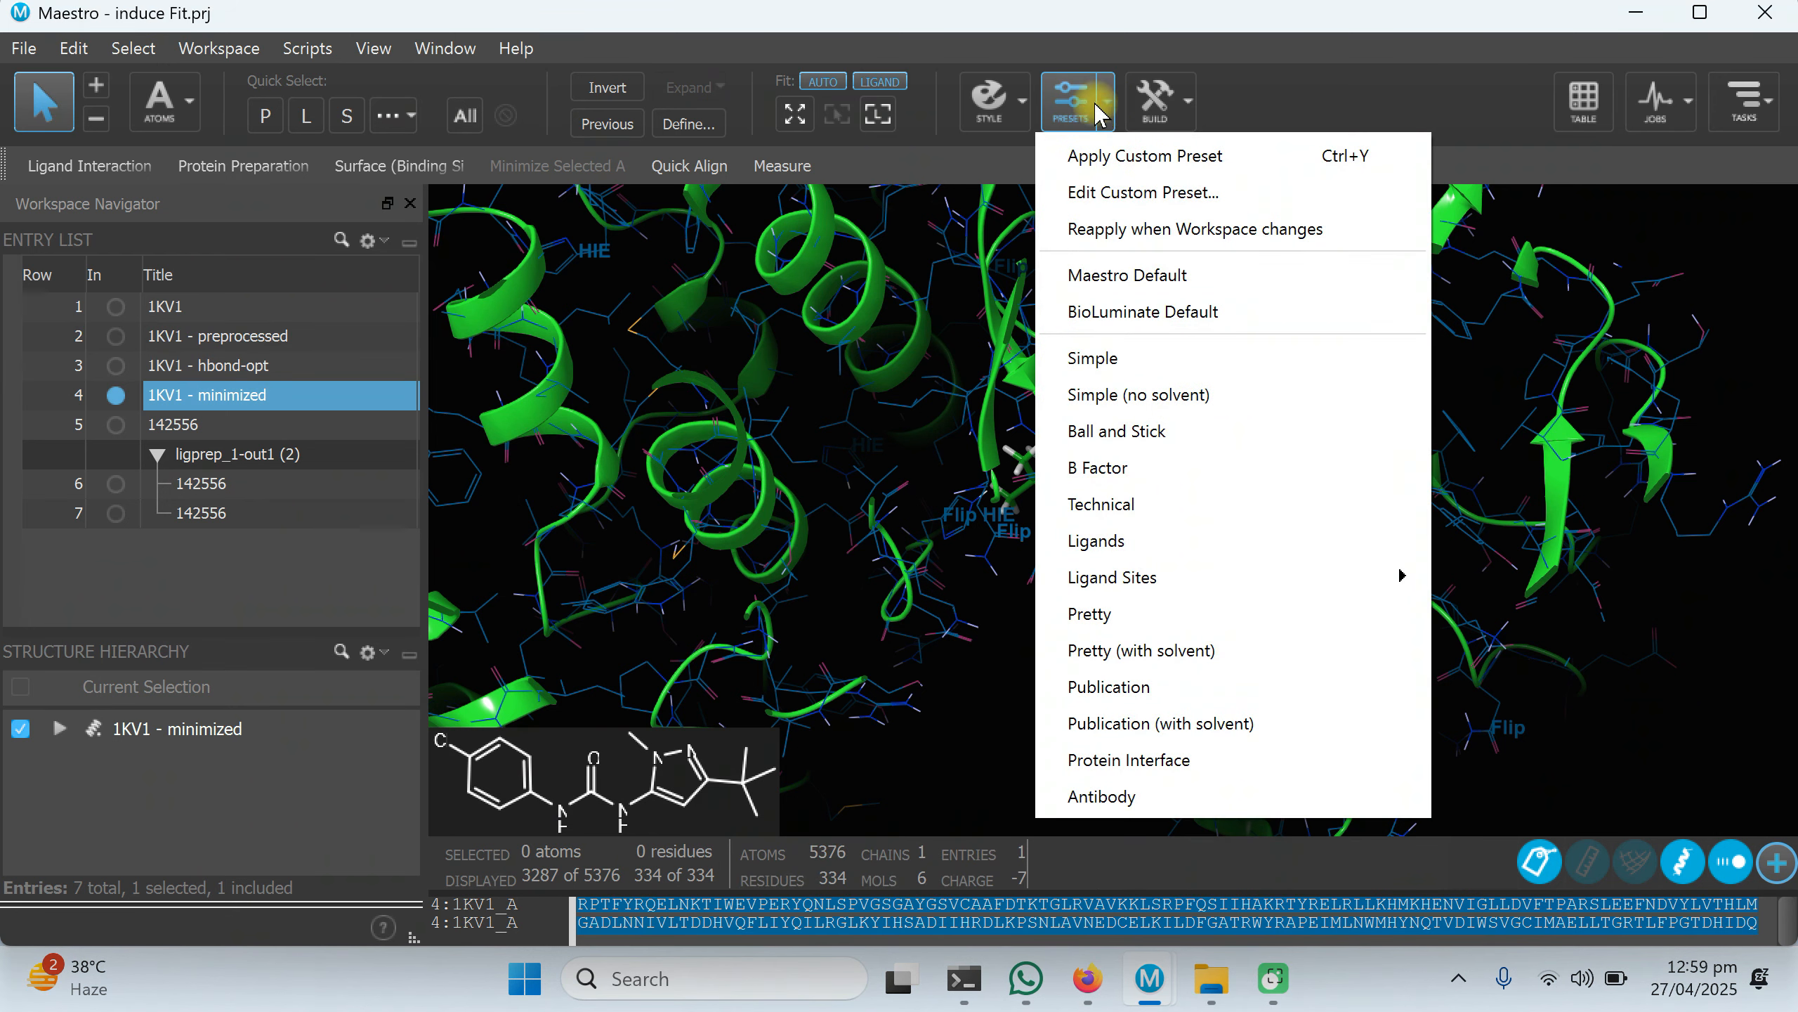
click(1089, 614)
scroll(1113, 510, down, 3)
Pick the ligand bound in the 1KV1 - minimized structure as the box center, and return to the docking settings with picking enabled.
click(1743, 100)
click(1154, 500)
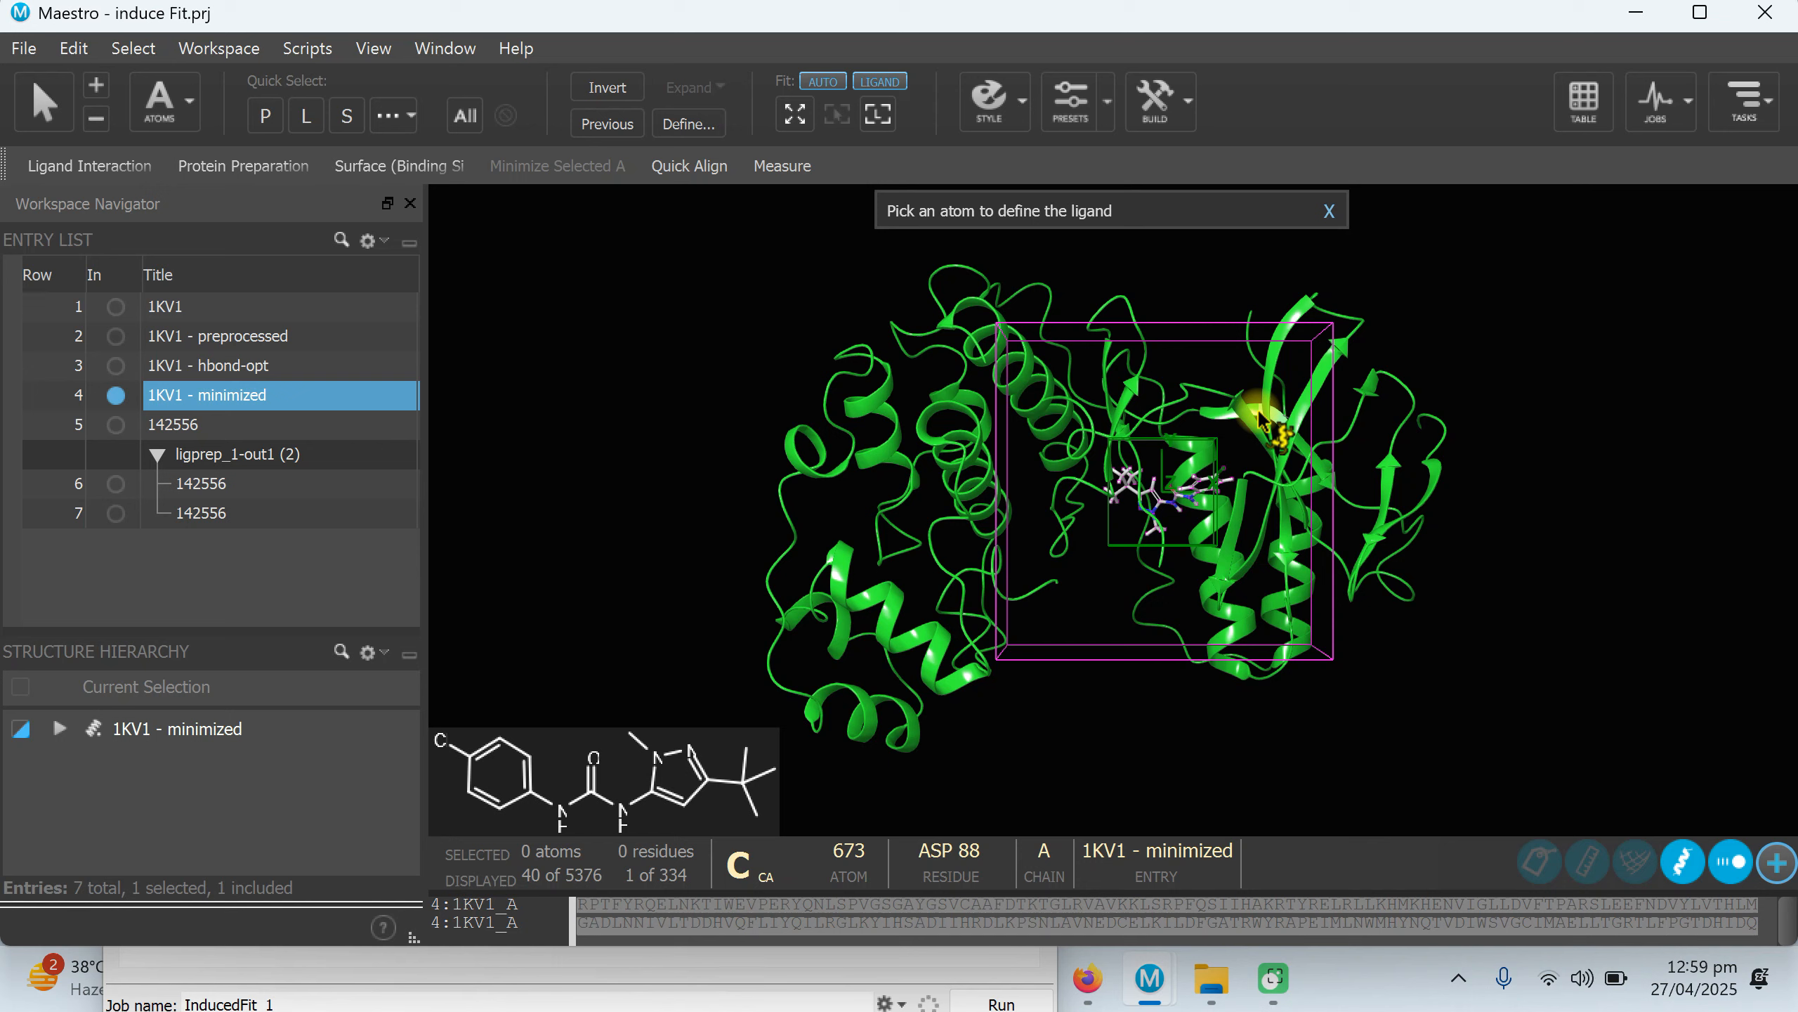
click(1159, 494)
mouse_move(1150, 977)
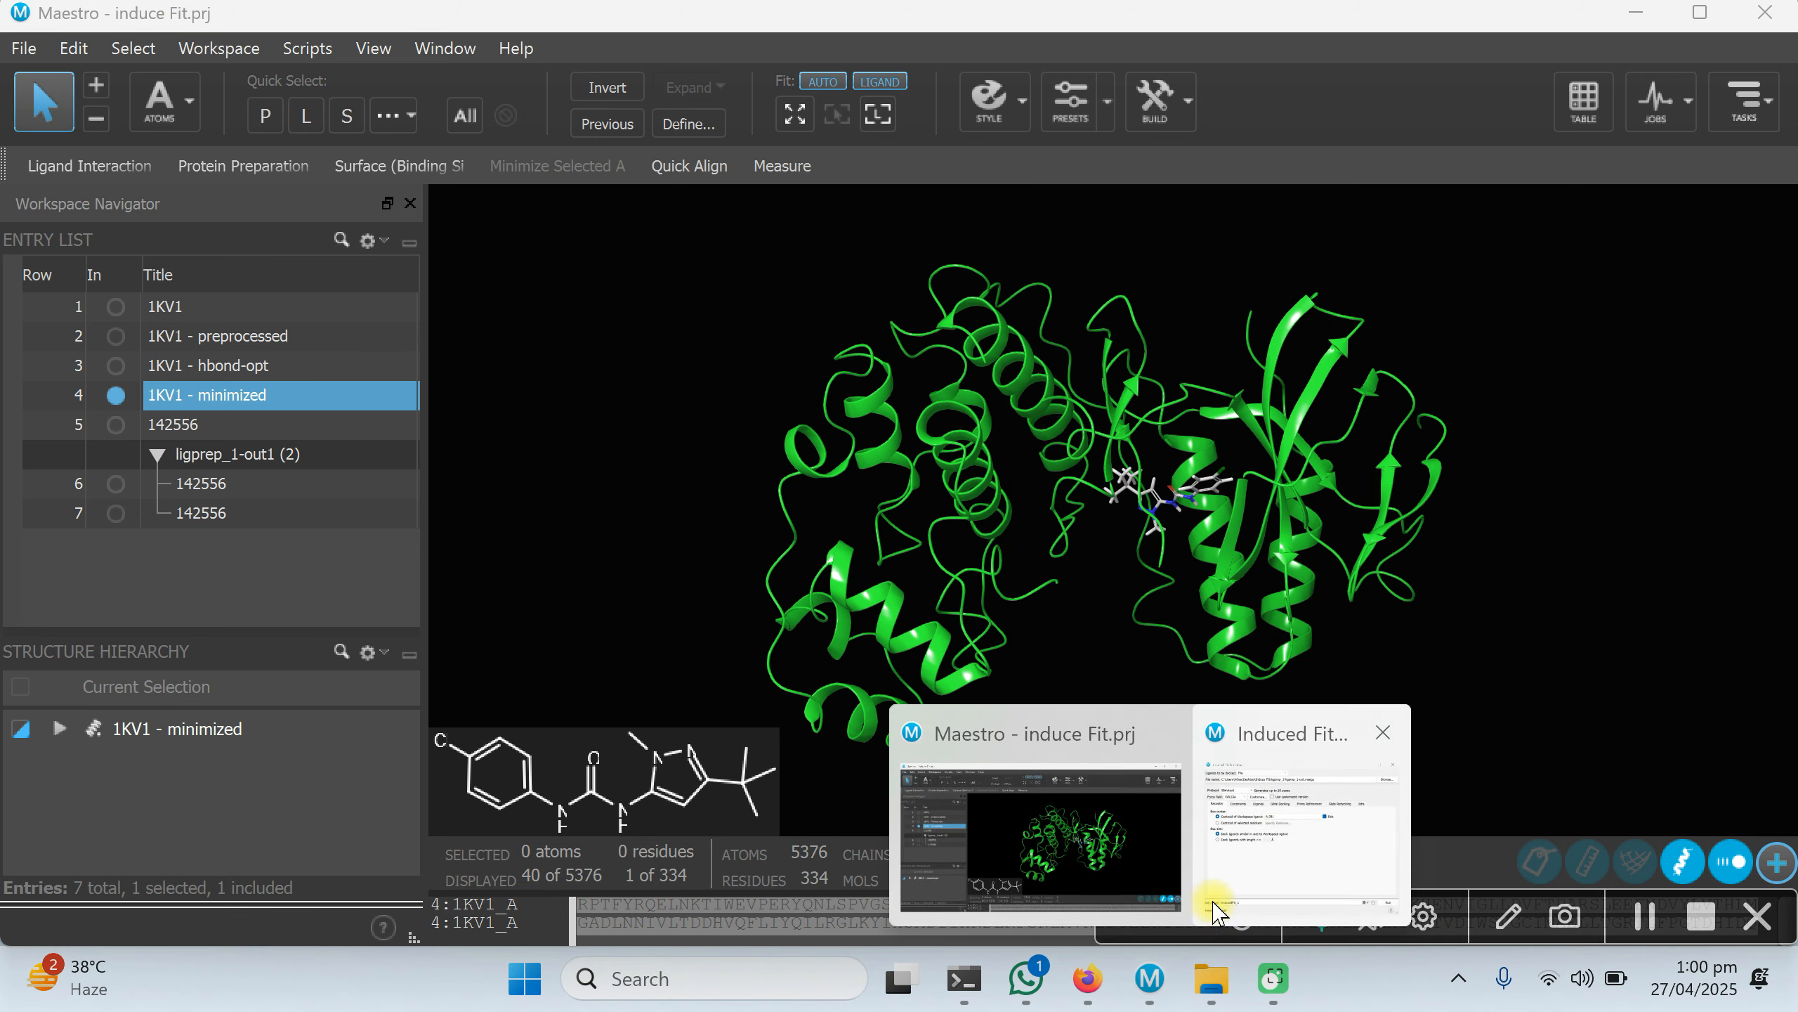
click(1257, 799)
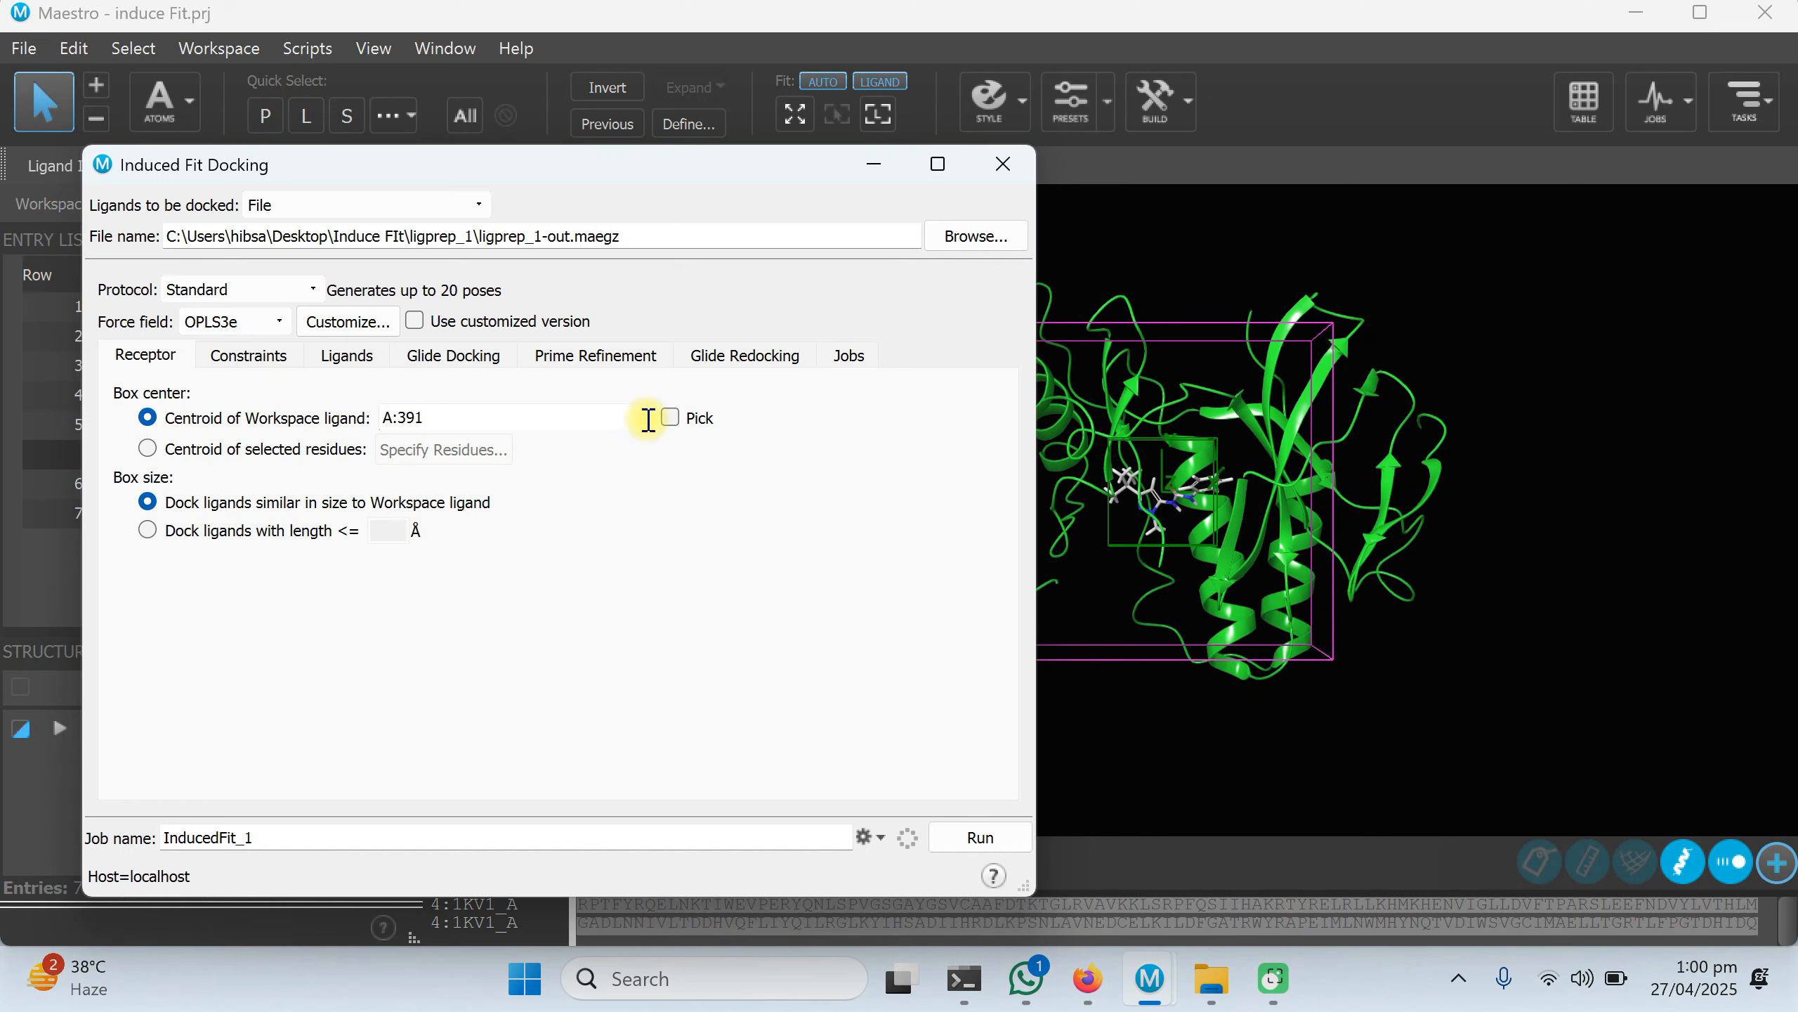
click(670, 417)
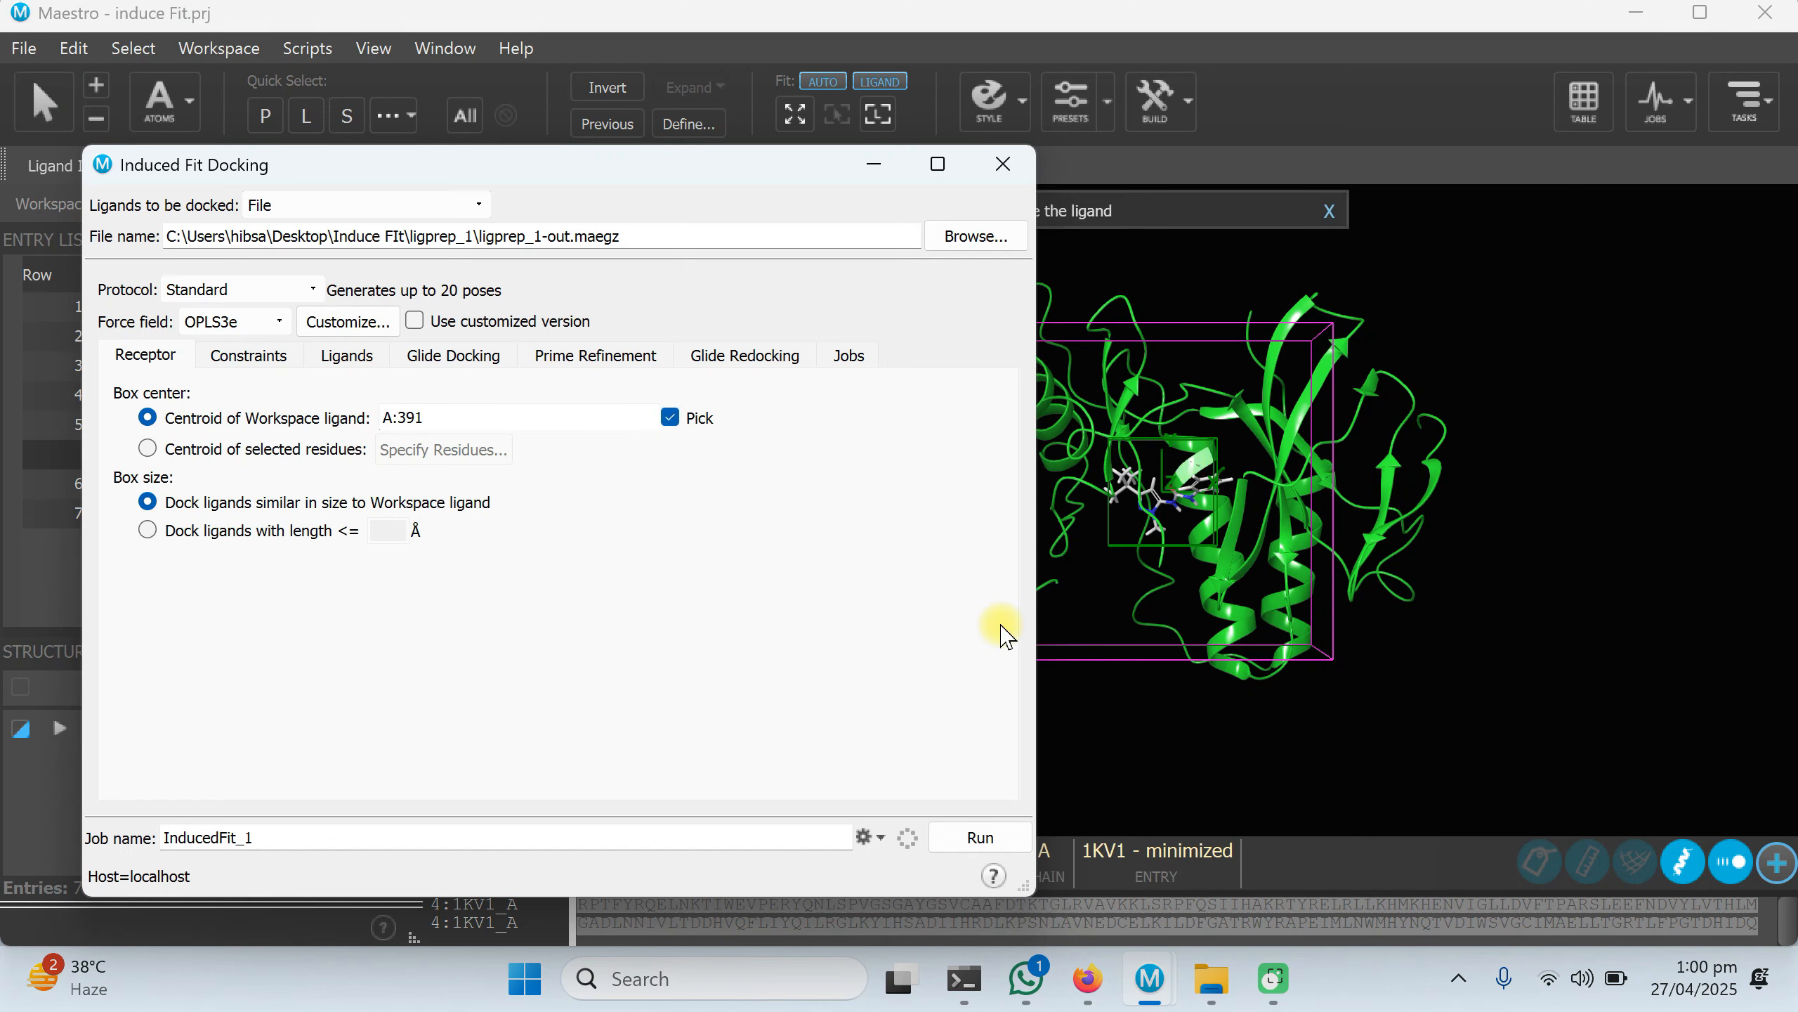
Accept the docking job settings with the name InducedFit_1 and host localhost, and run the job.
click(870, 840)
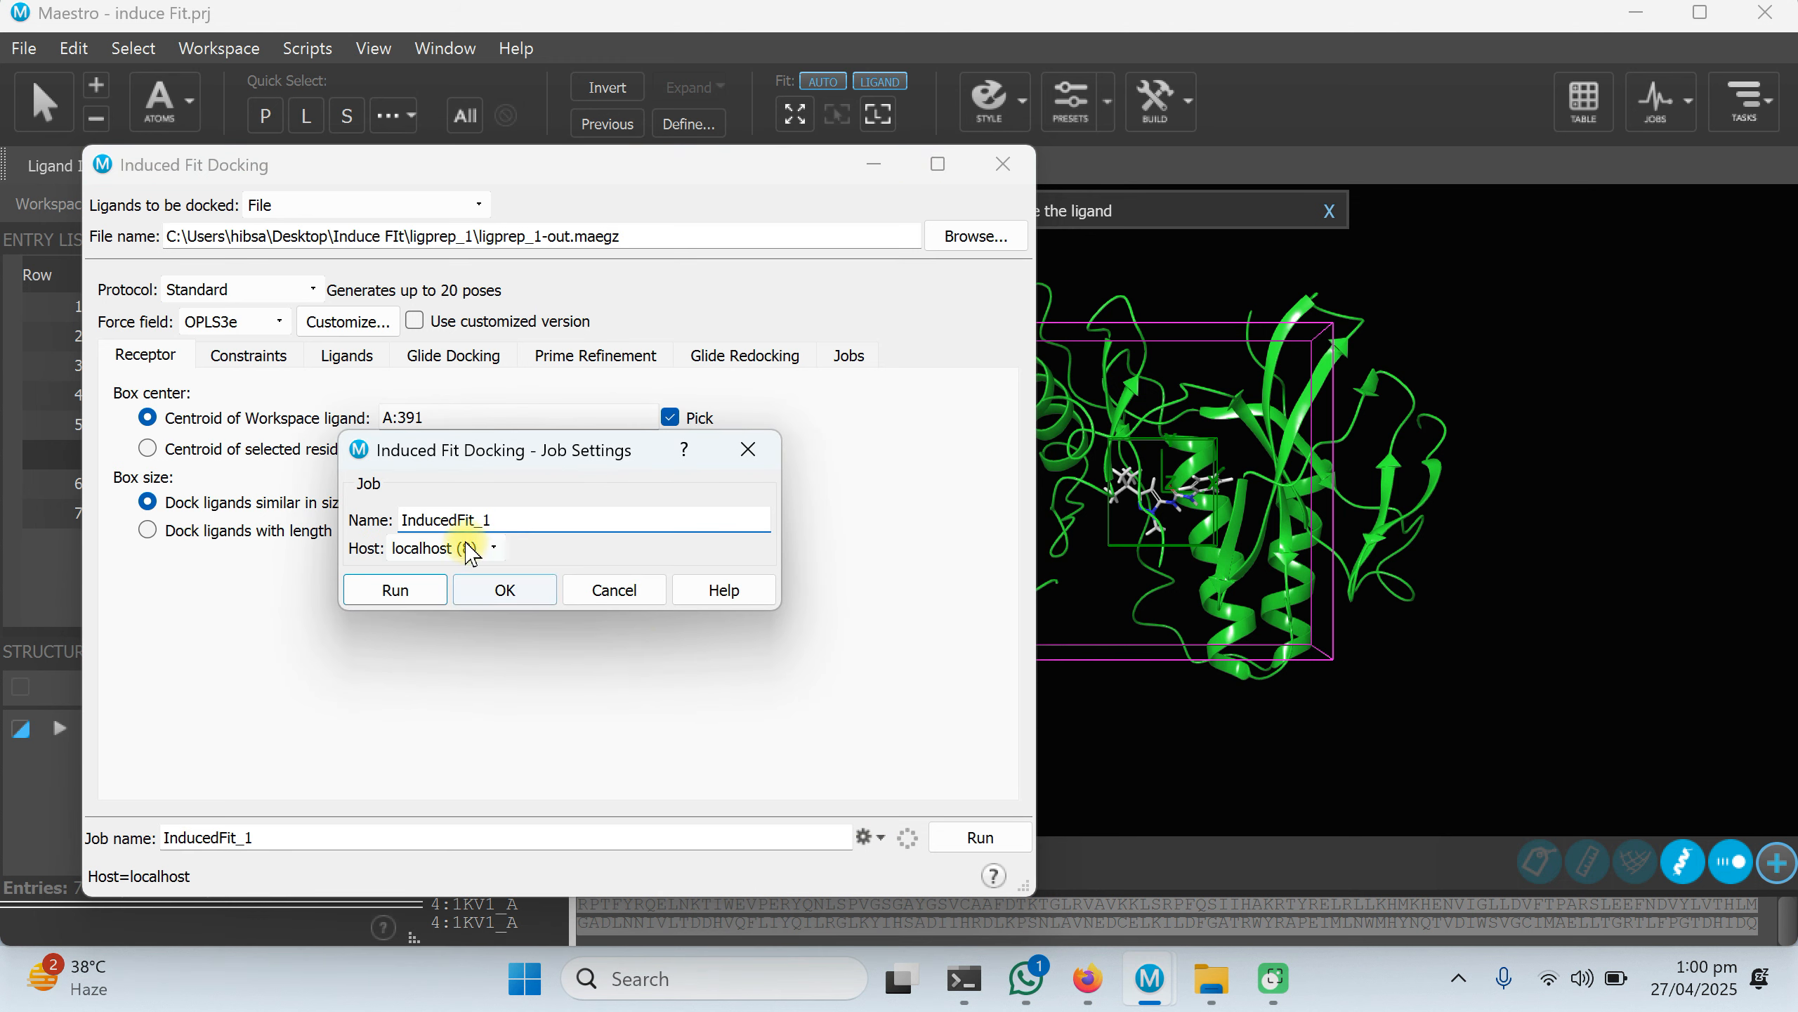
click(520, 595)
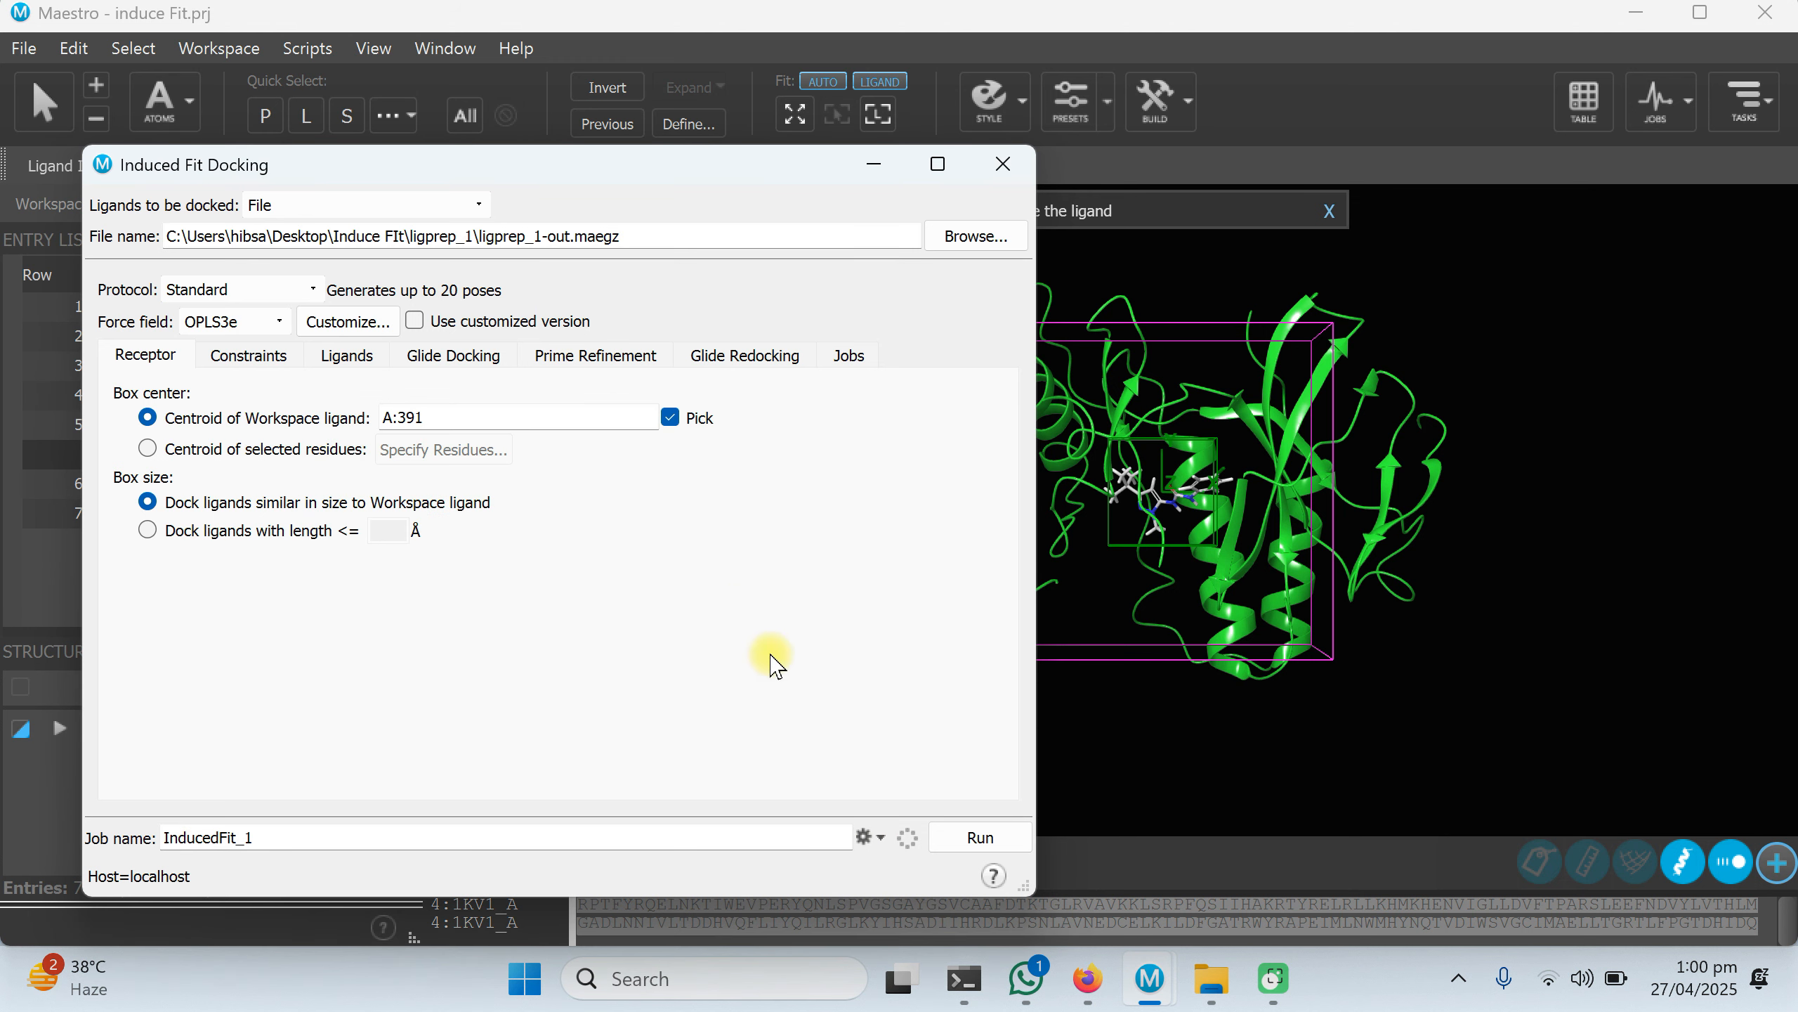
click(977, 838)
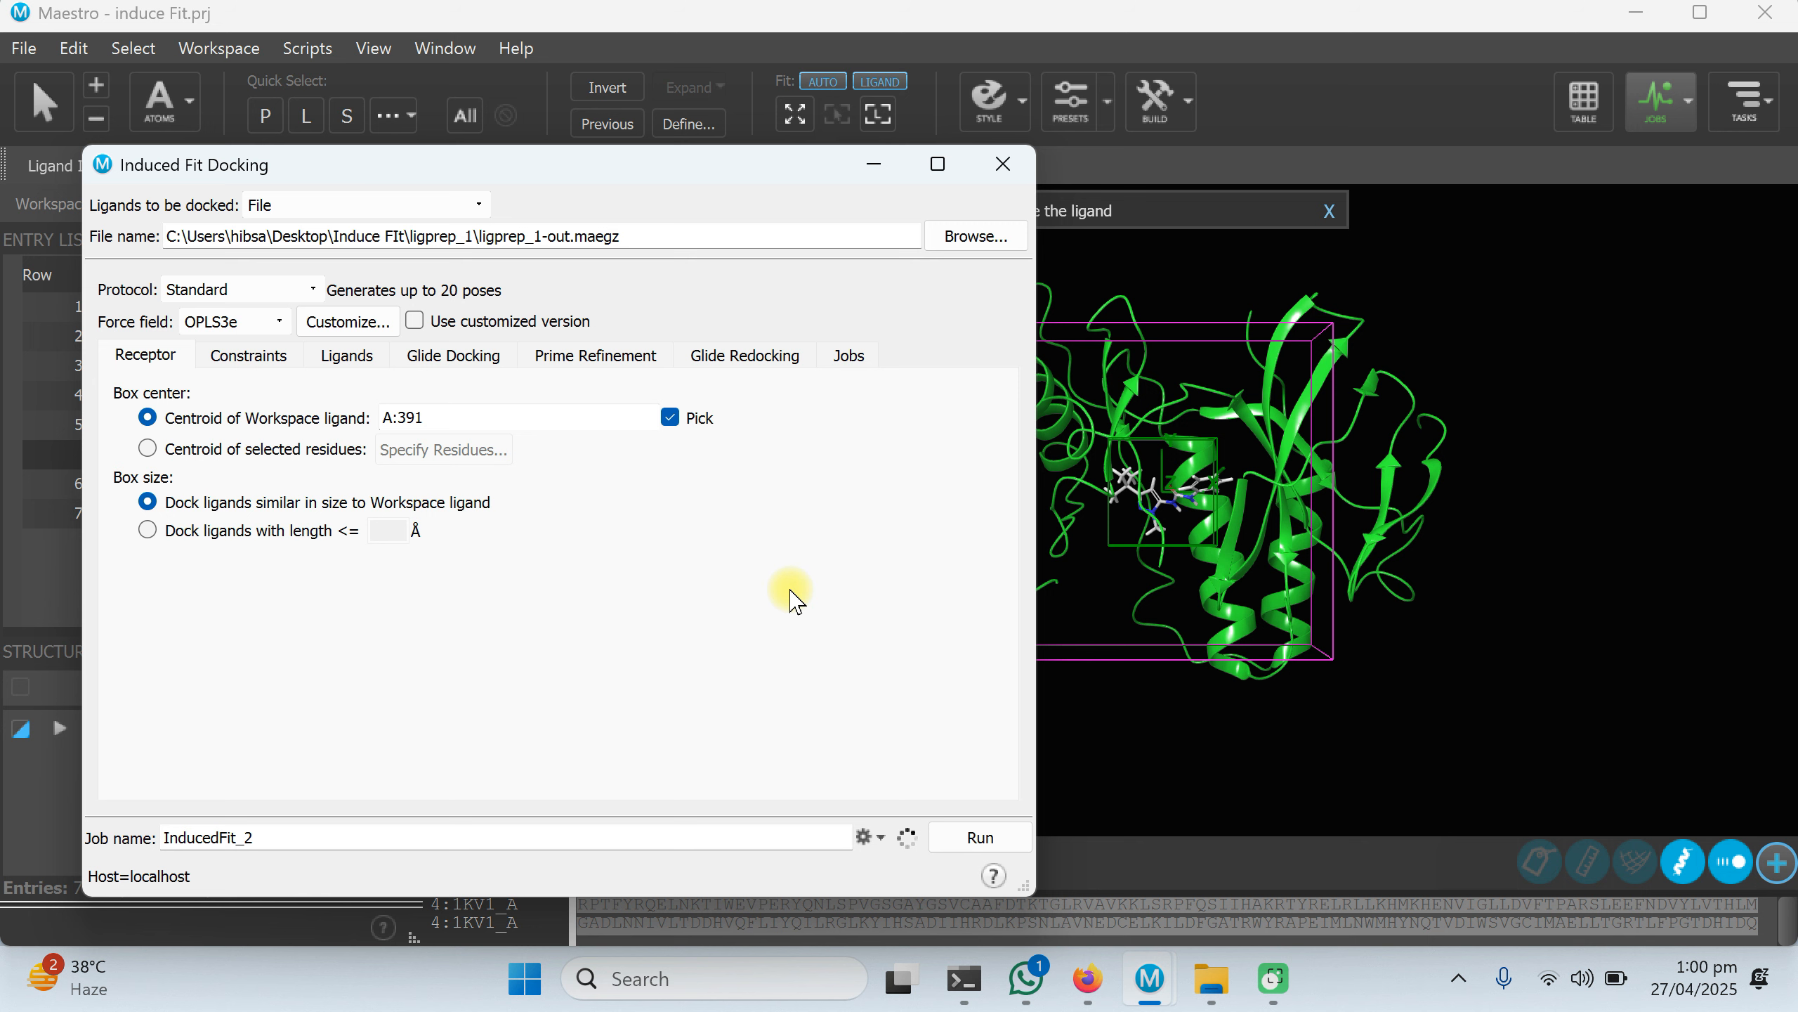
Compare the Extended Sampling protocol with Standard, restore Standard and close Induced Fit Docking.
drag(380, 168, 418, 152)
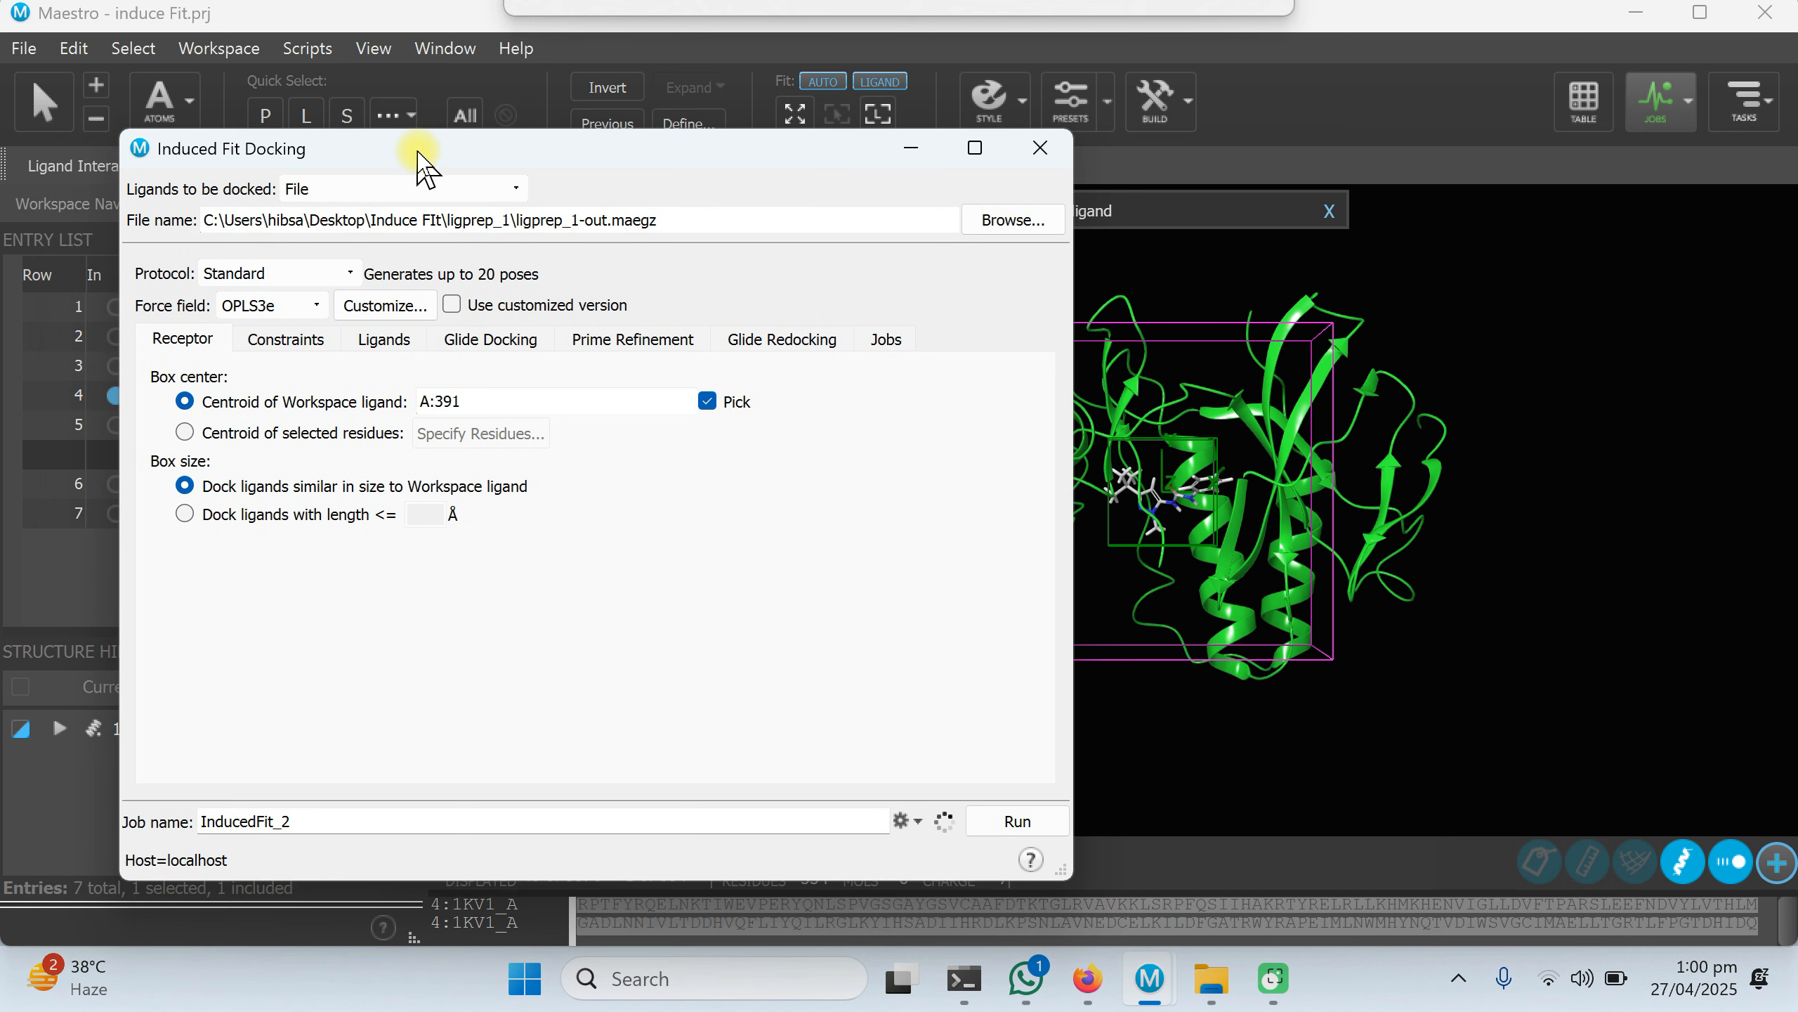
click(247, 274)
click(251, 281)
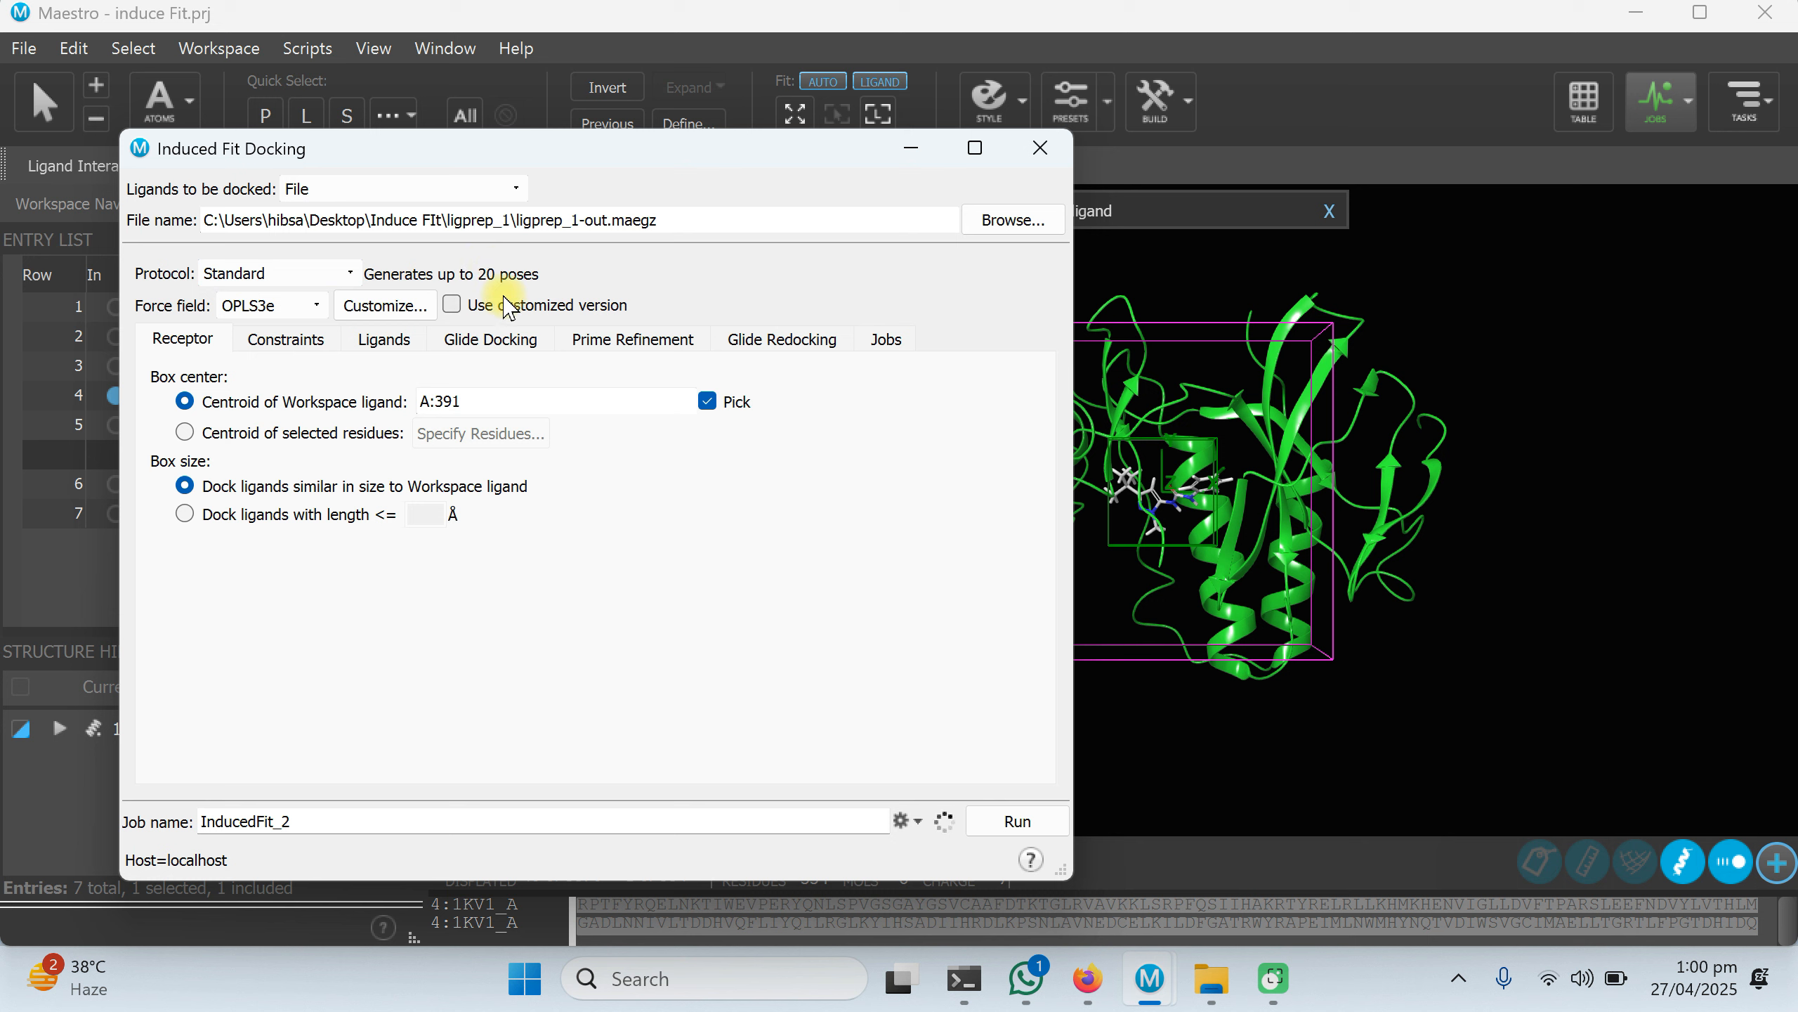
click(247, 278)
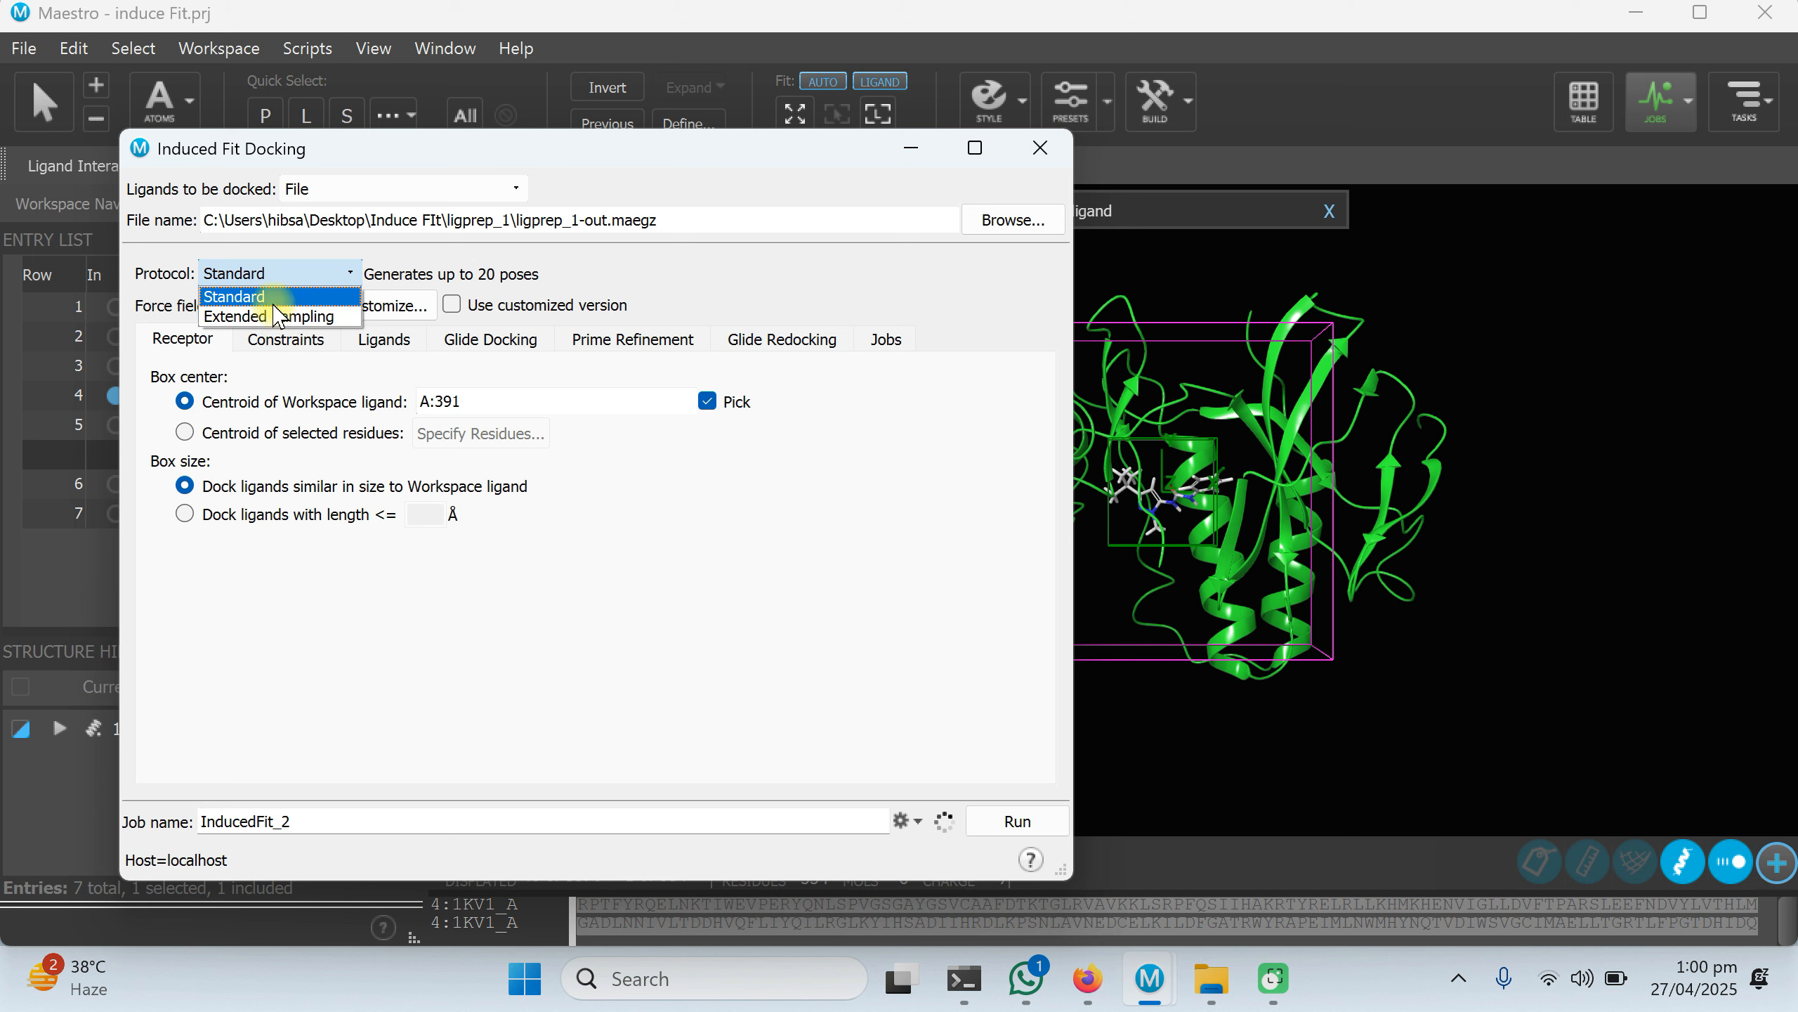
click(276, 319)
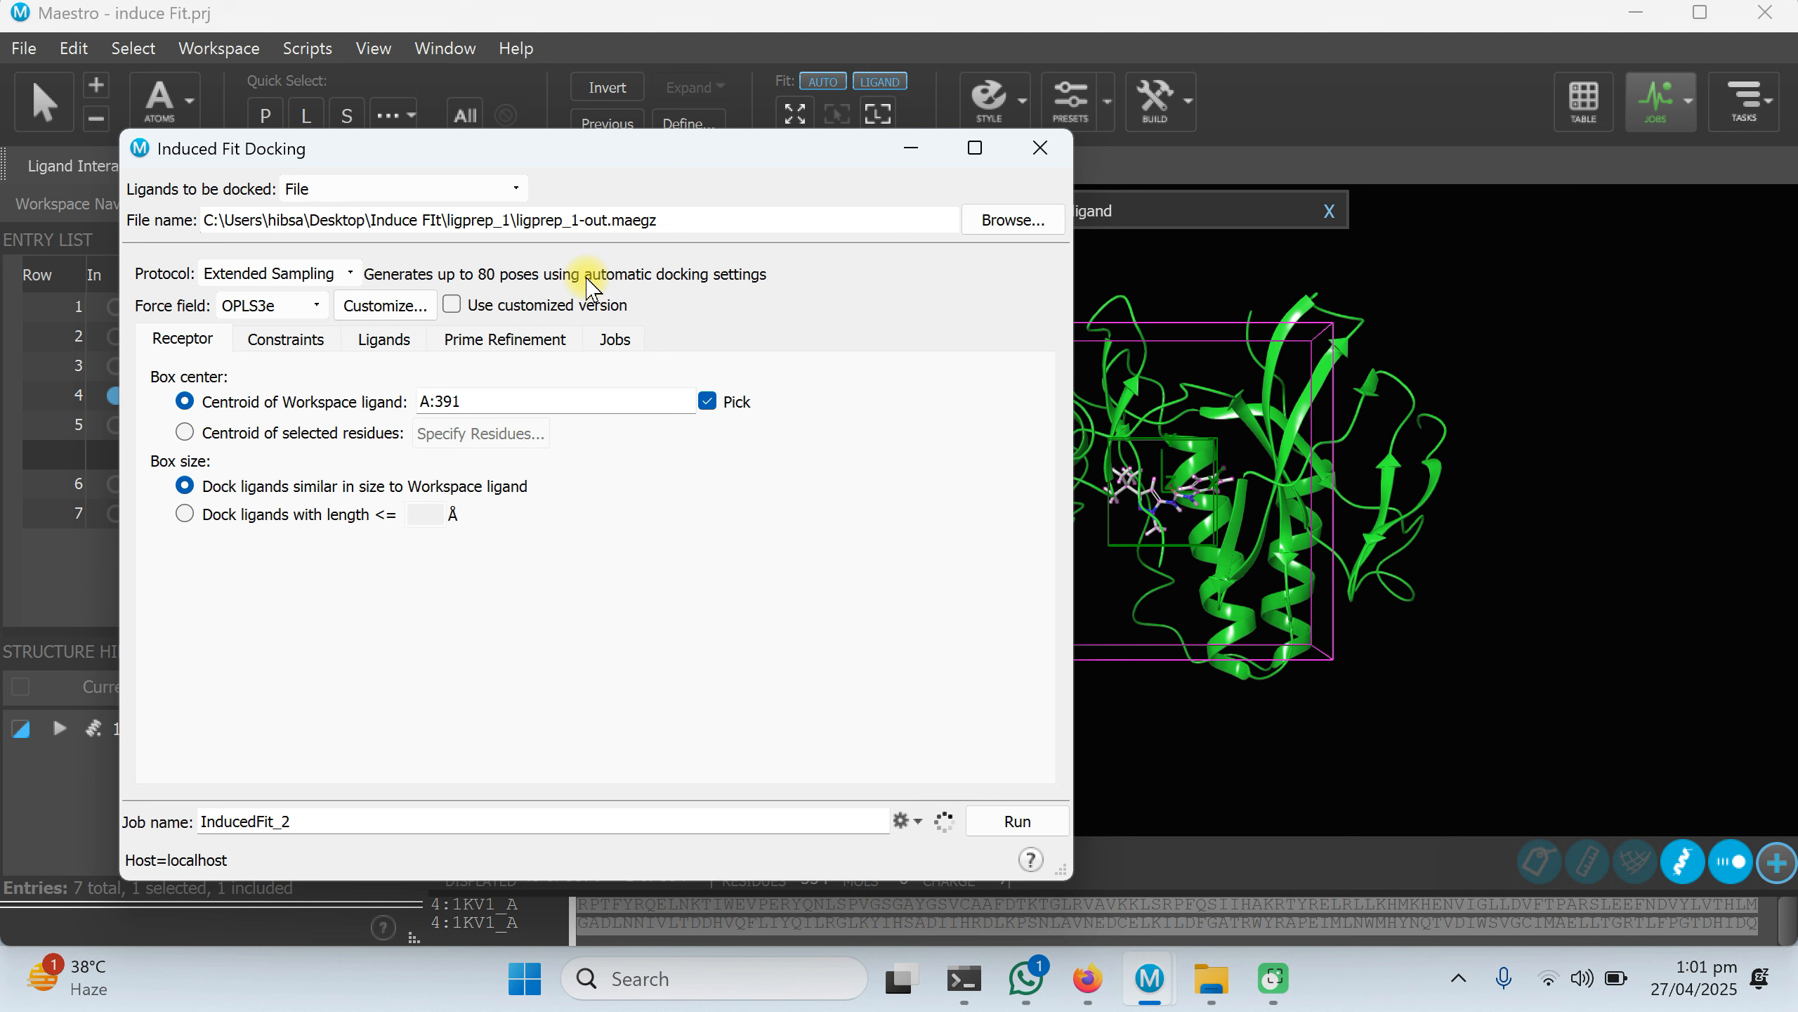
click(281, 274)
click(265, 290)
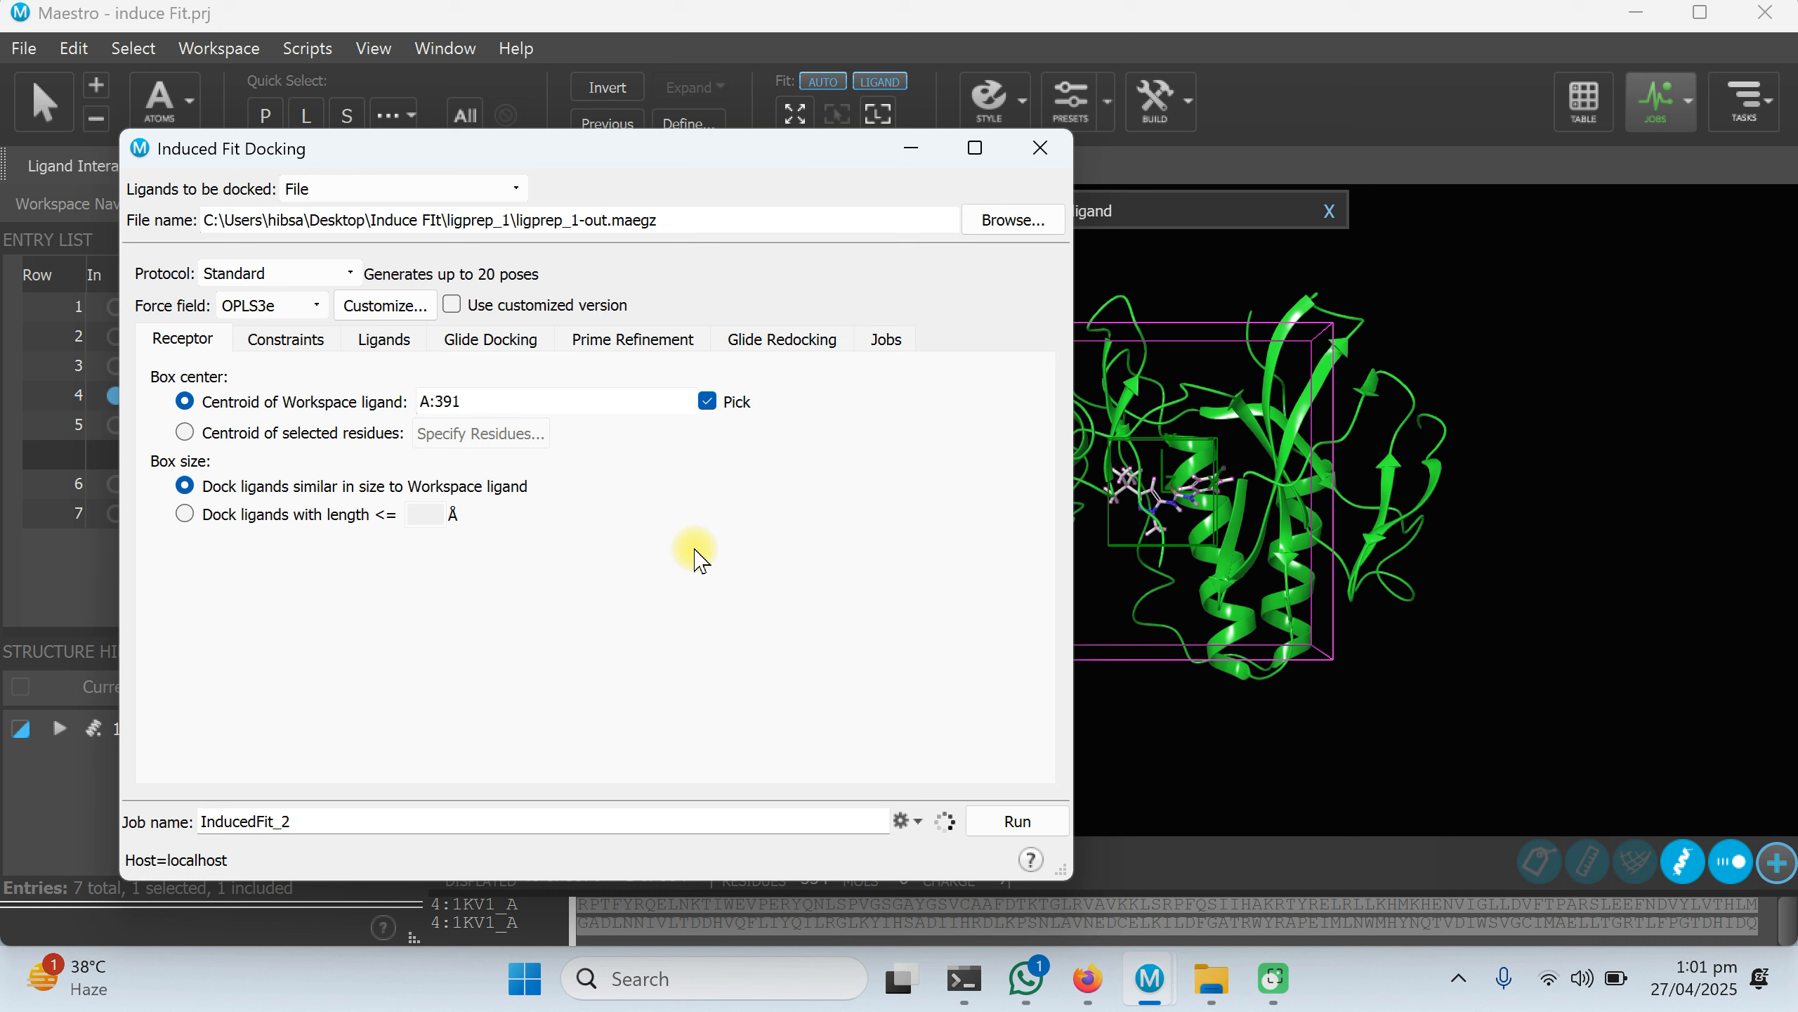
click(1039, 151)
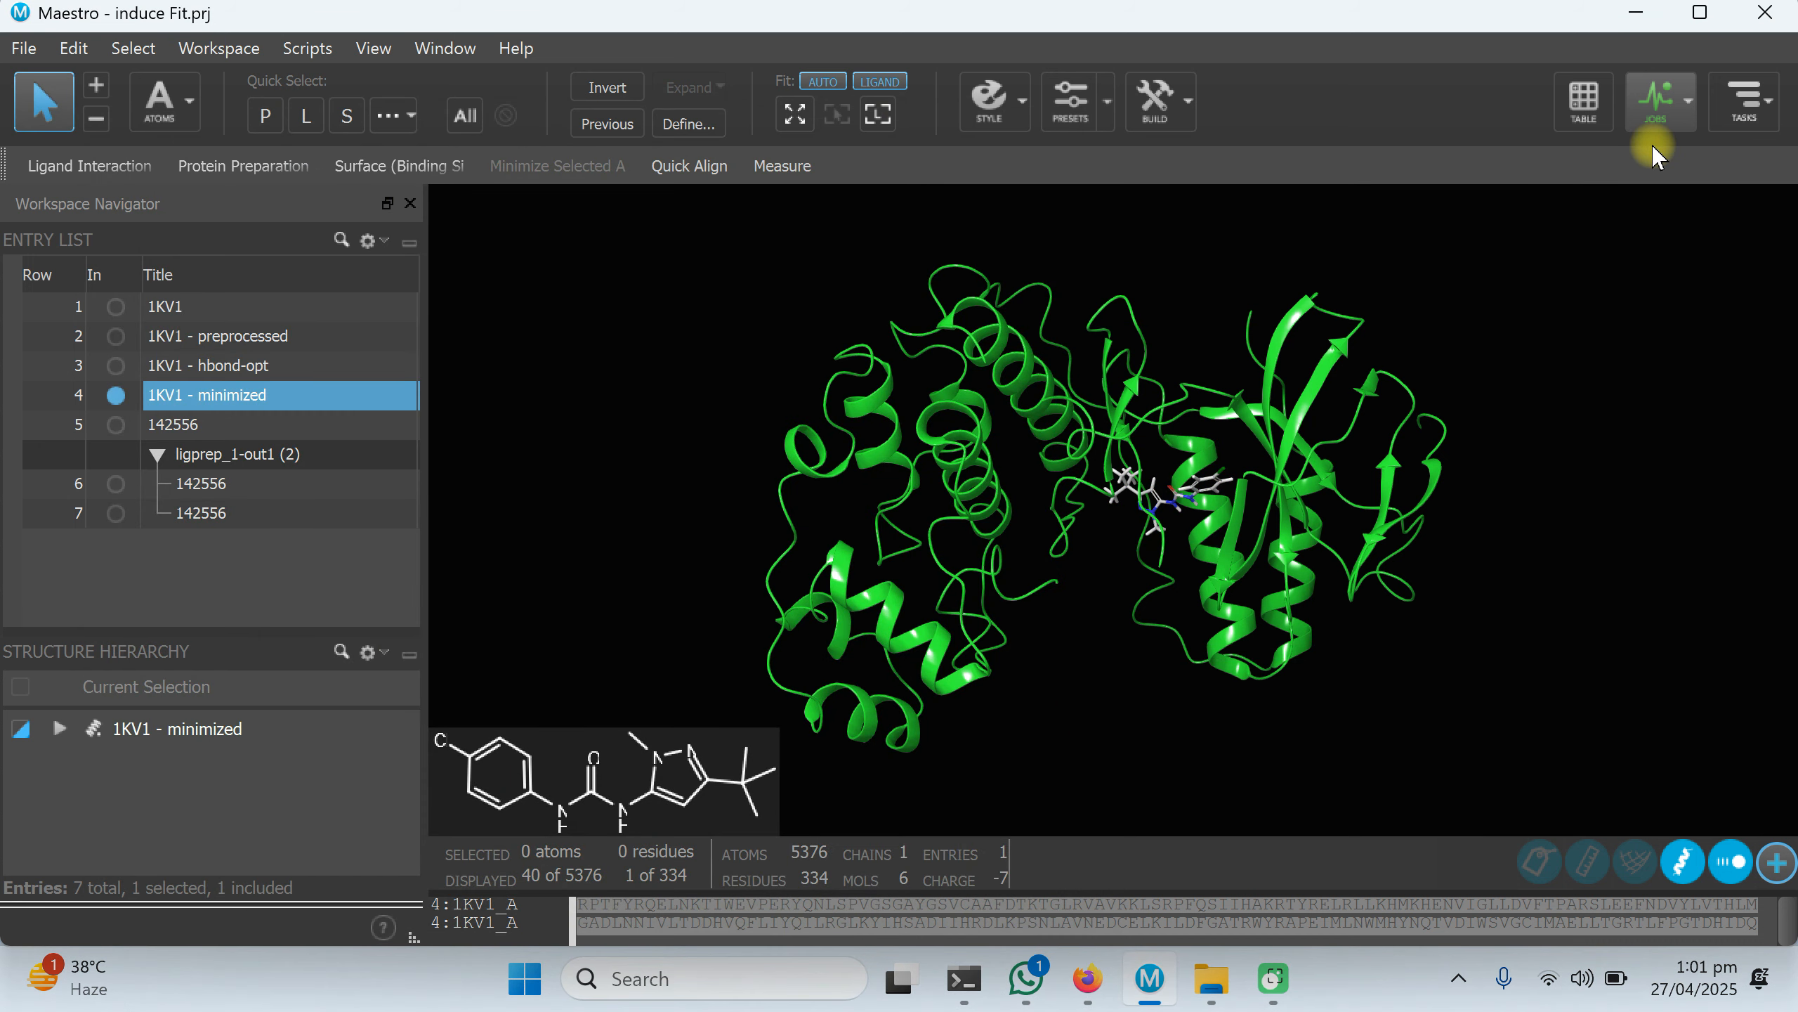
Open the job monitor and display the log file of the running InducedFit_1 job.
click(1677, 119)
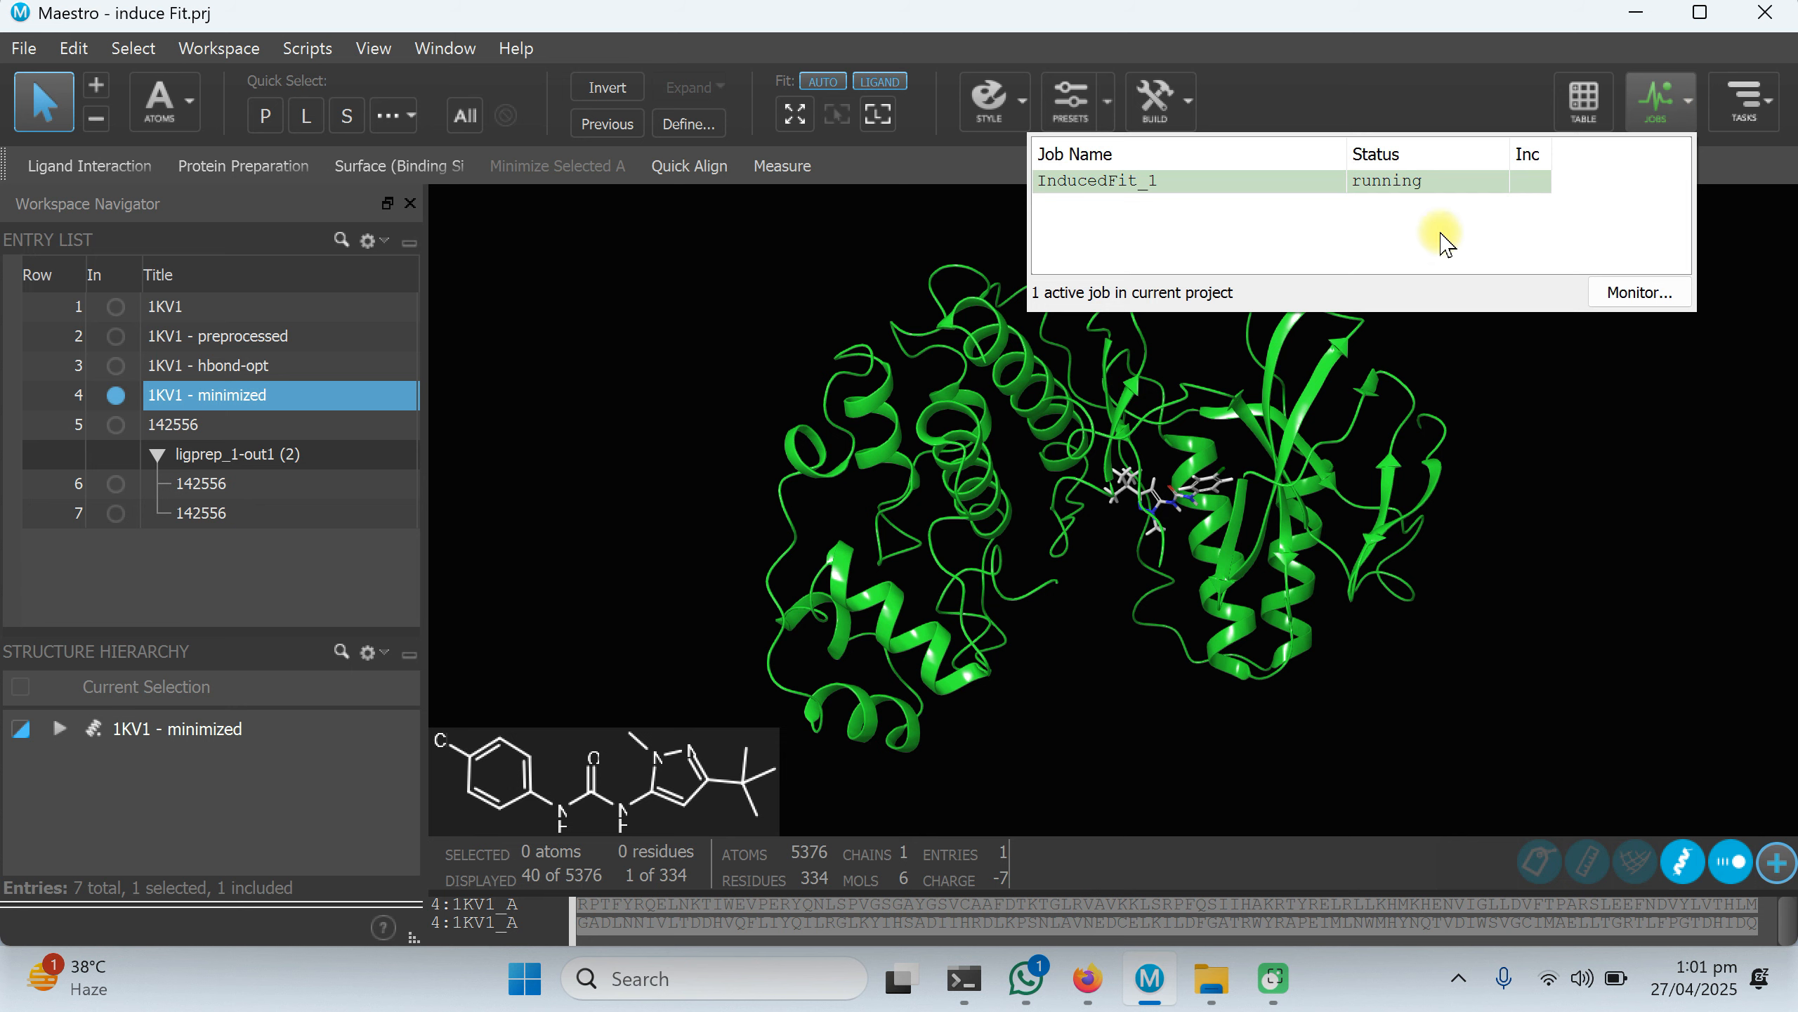
click(1628, 291)
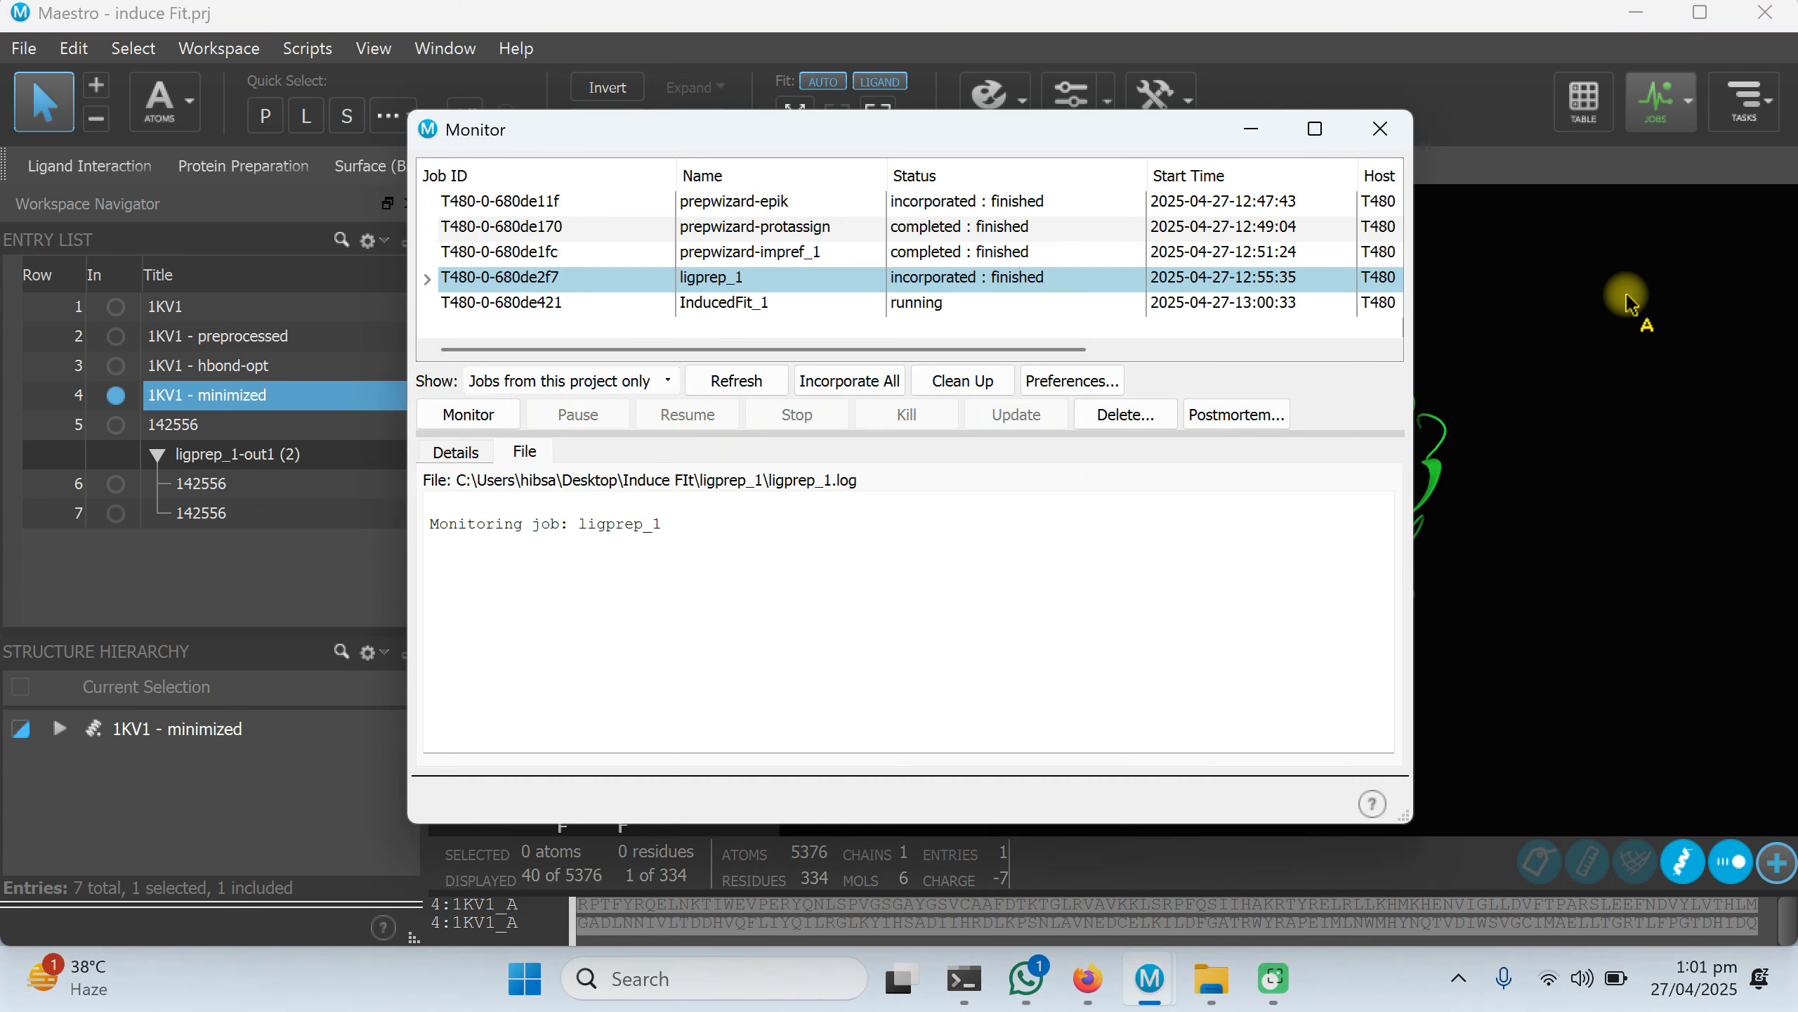
click(481, 305)
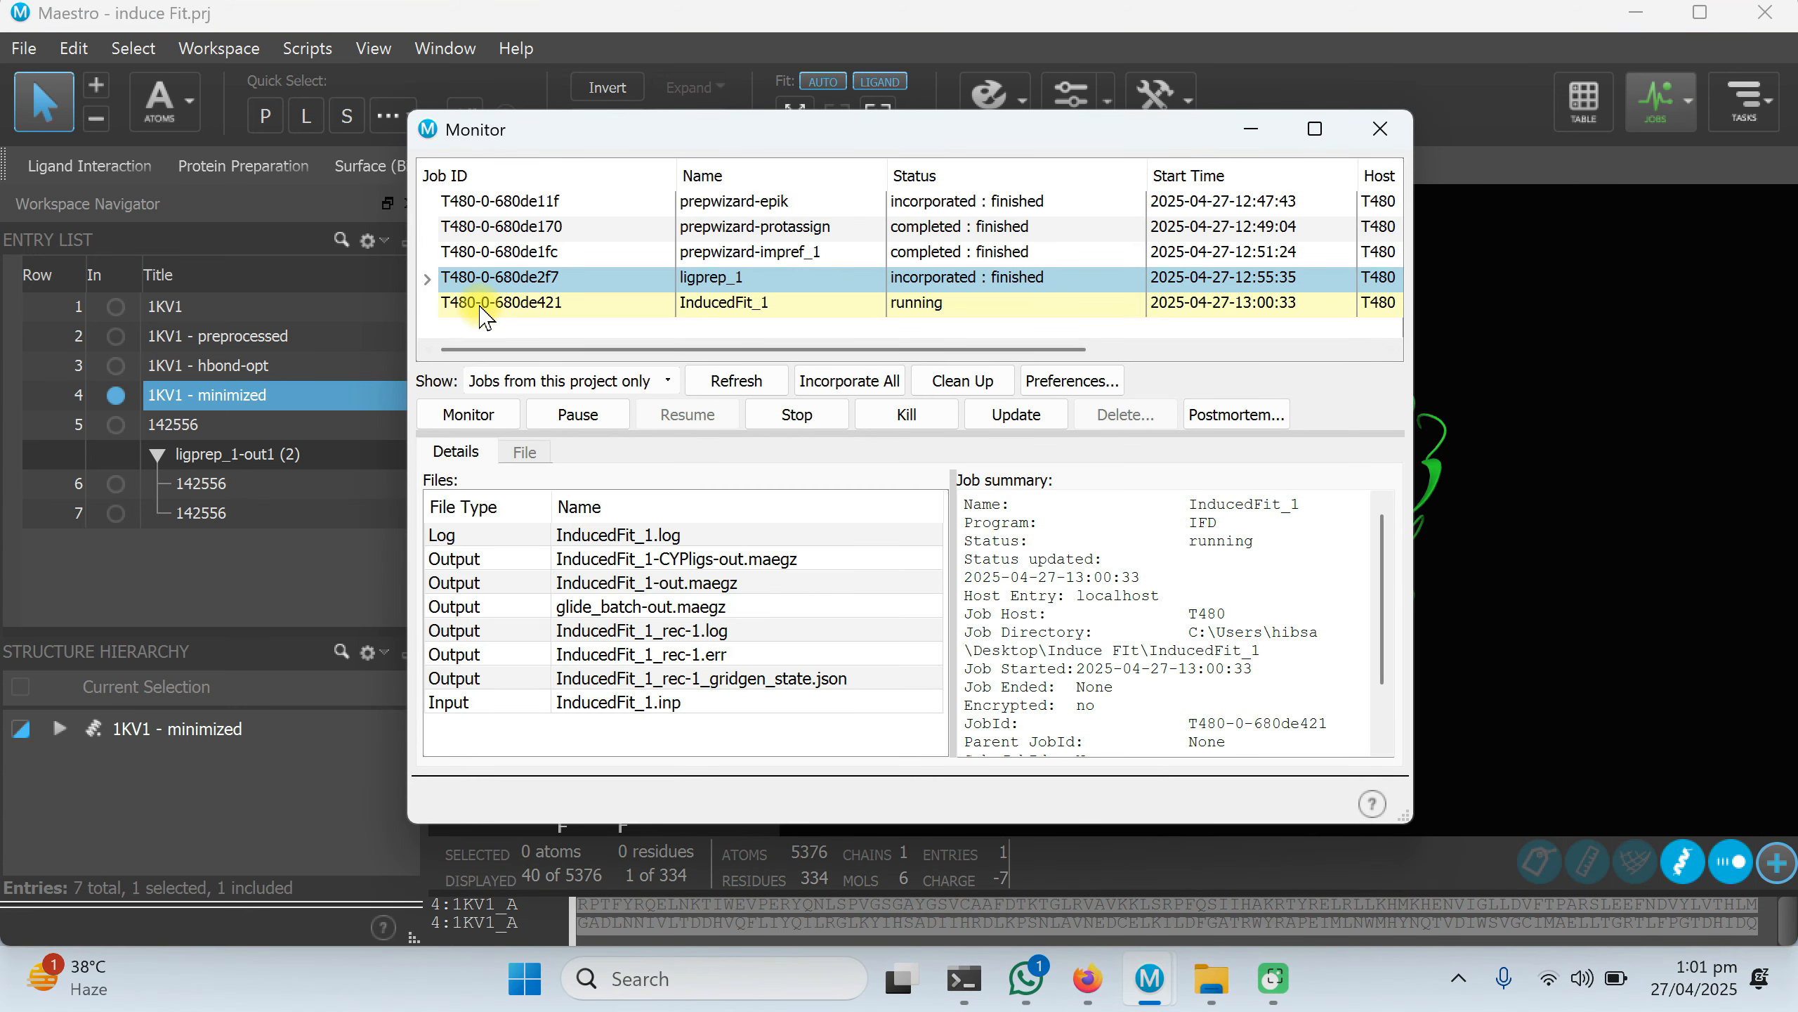
double_click(481, 304)
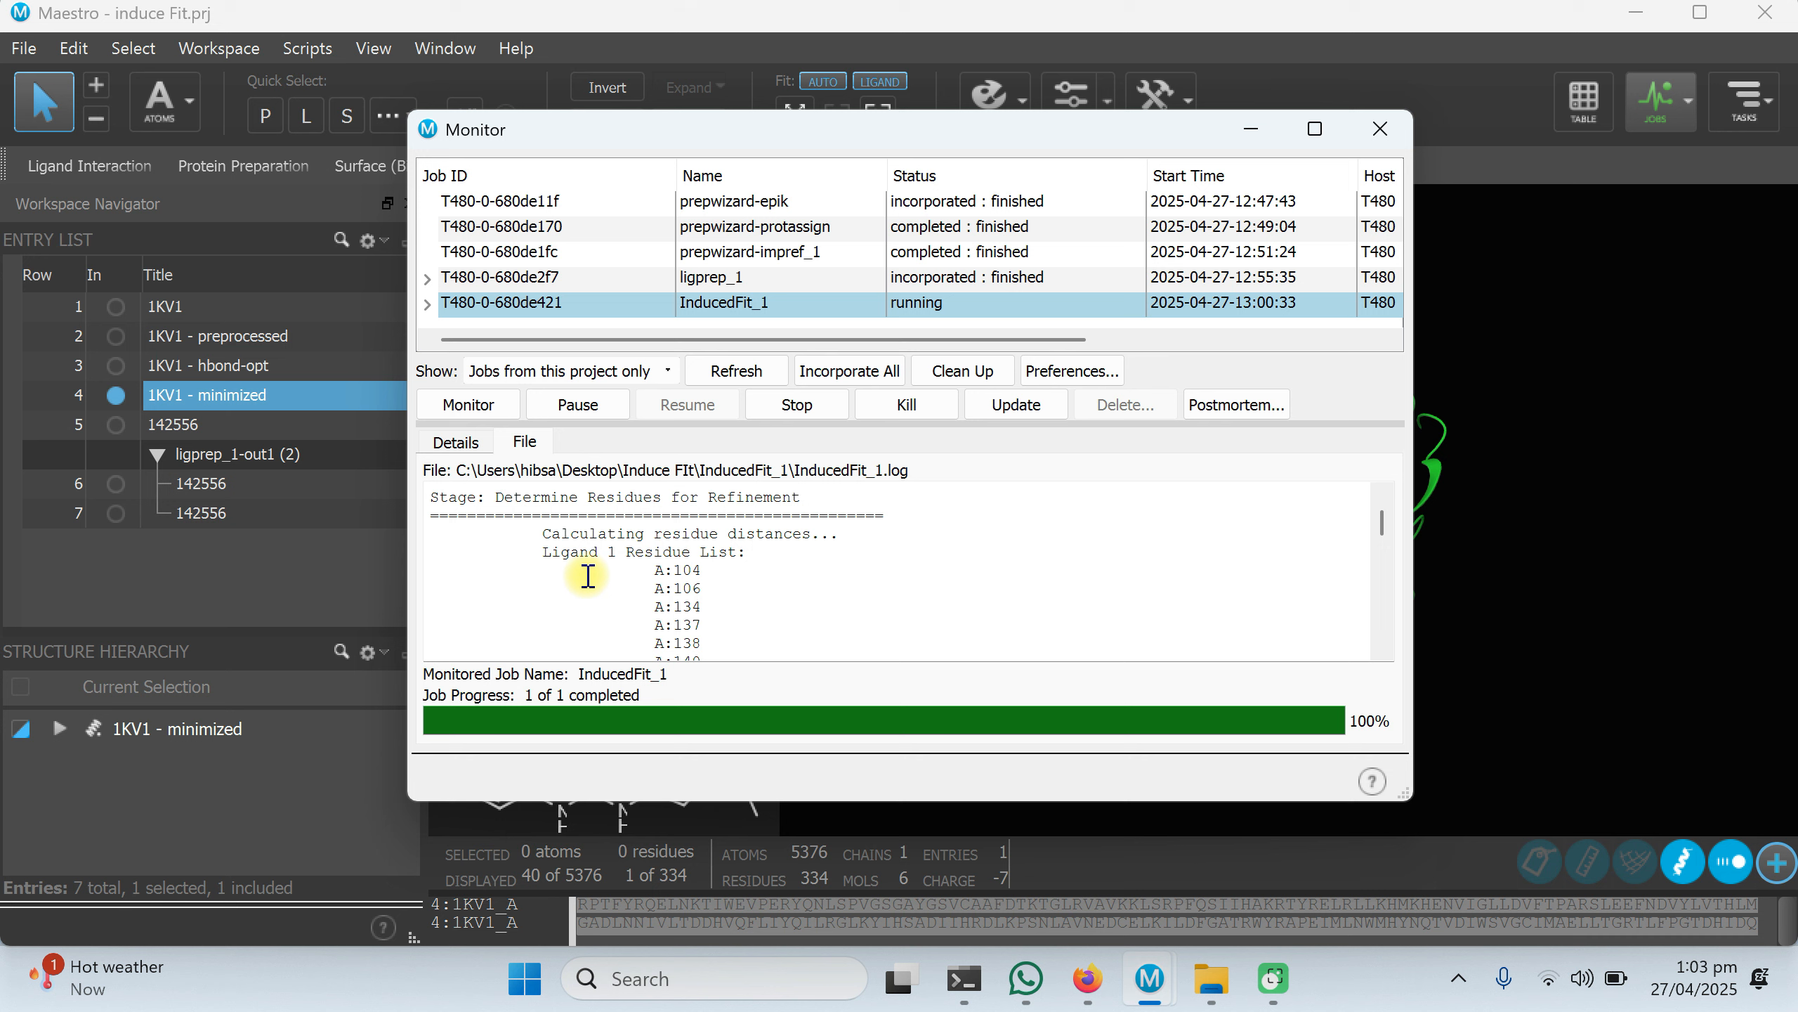
Examine the residue lists selected for refinement around each ligand pose in the InducedFit_1 log.
drag(553, 556, 721, 593)
scroll(782, 552, down, 3)
drag(675, 517, 672, 635)
scroll(742, 526, down, 3)
drag(670, 509, 686, 635)
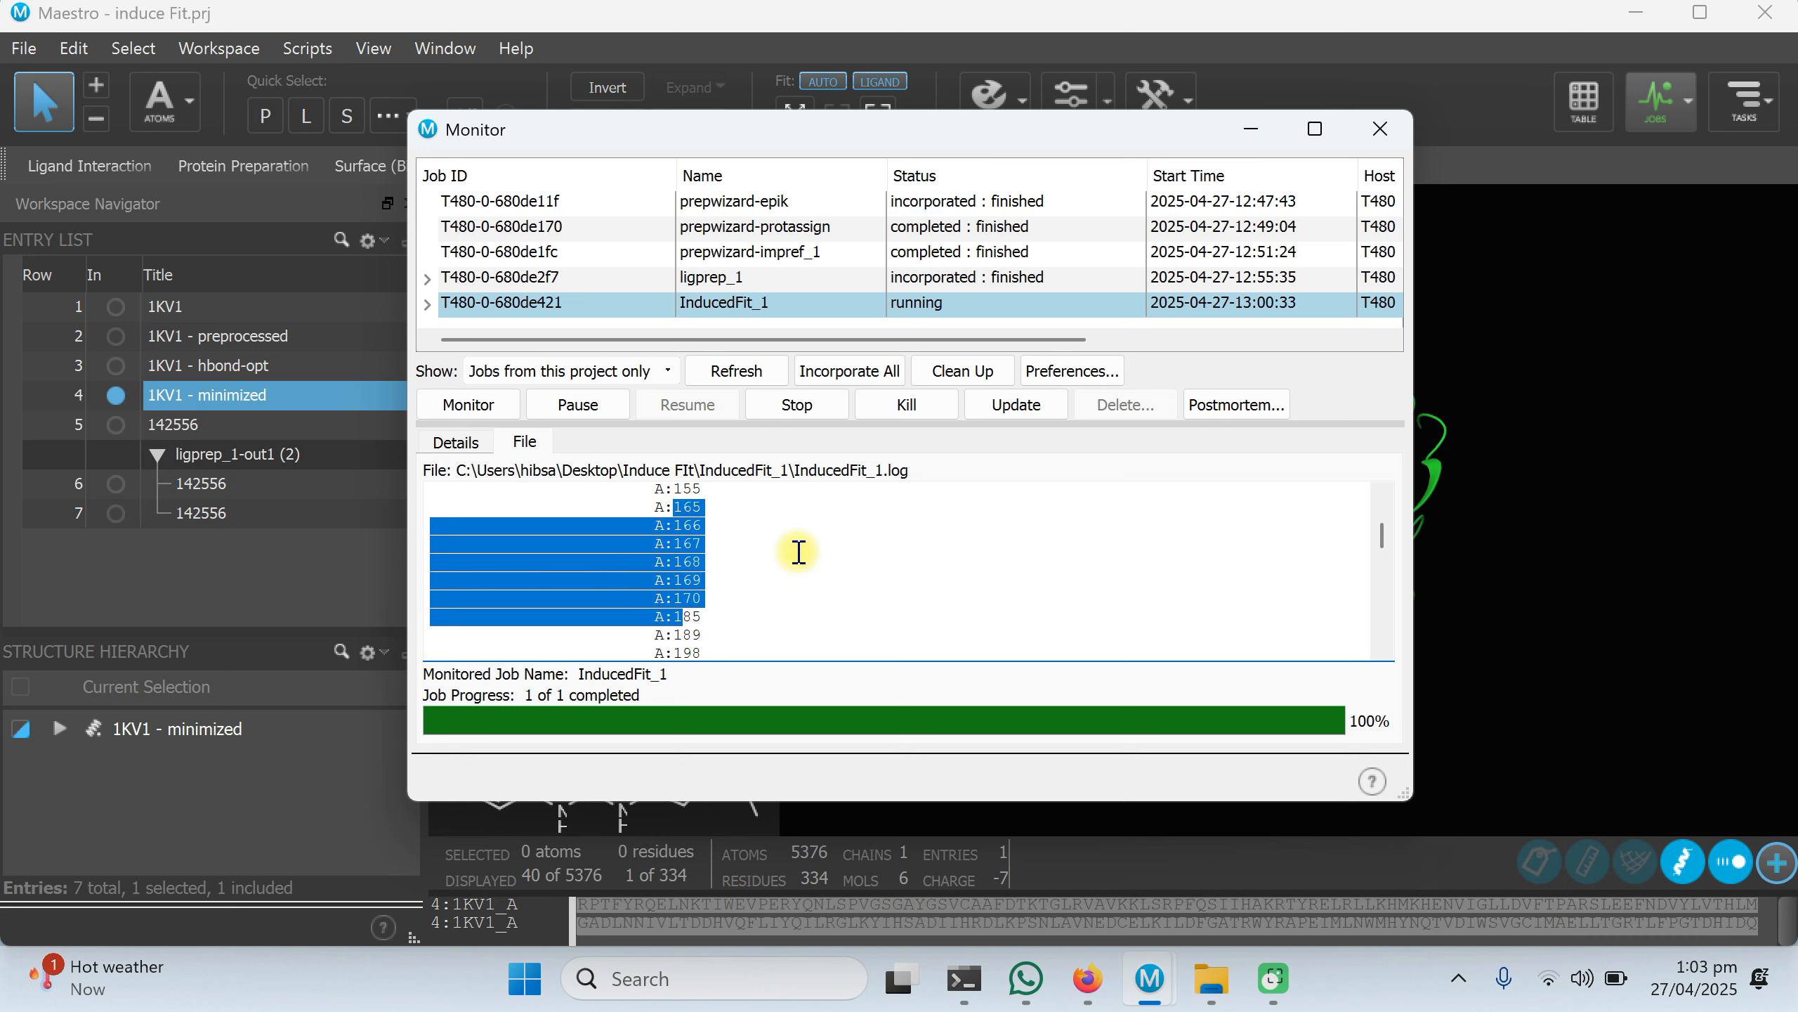
scroll(803, 550, up, 10)
drag(675, 532, 696, 626)
scroll(712, 581, down, 3)
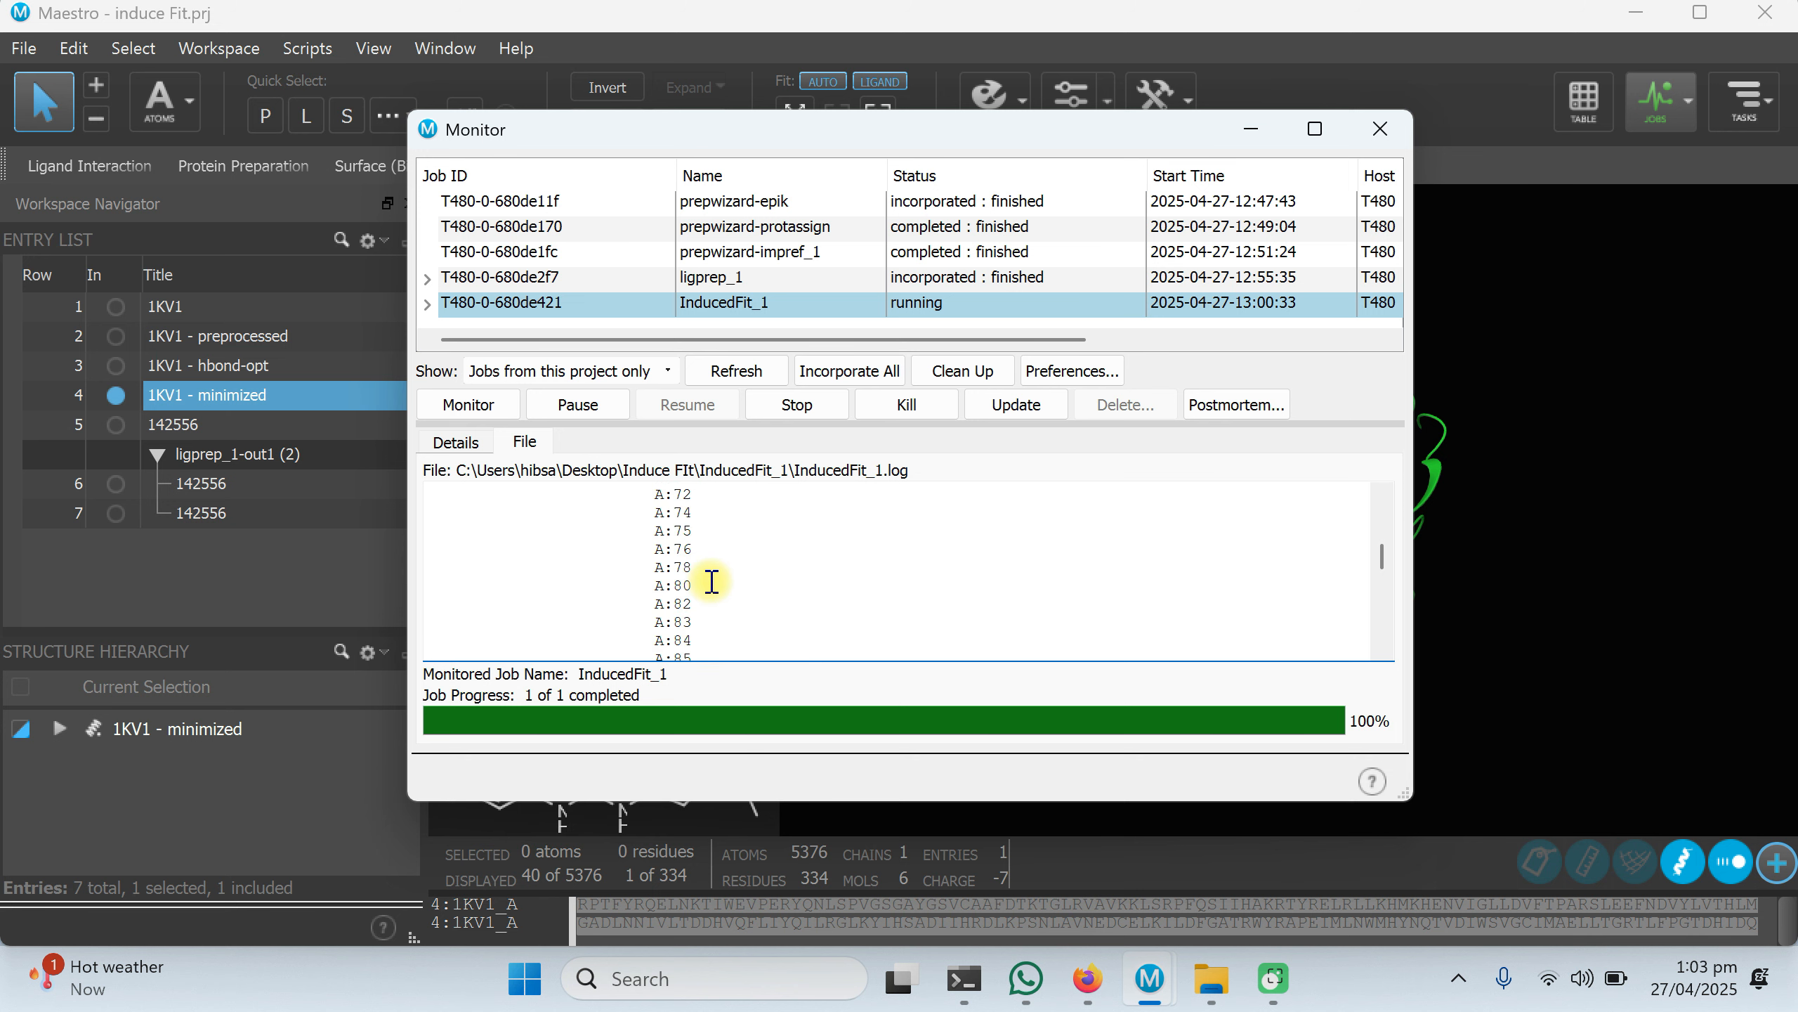
drag(655, 531, 683, 648)
scroll(710, 567, down, 12)
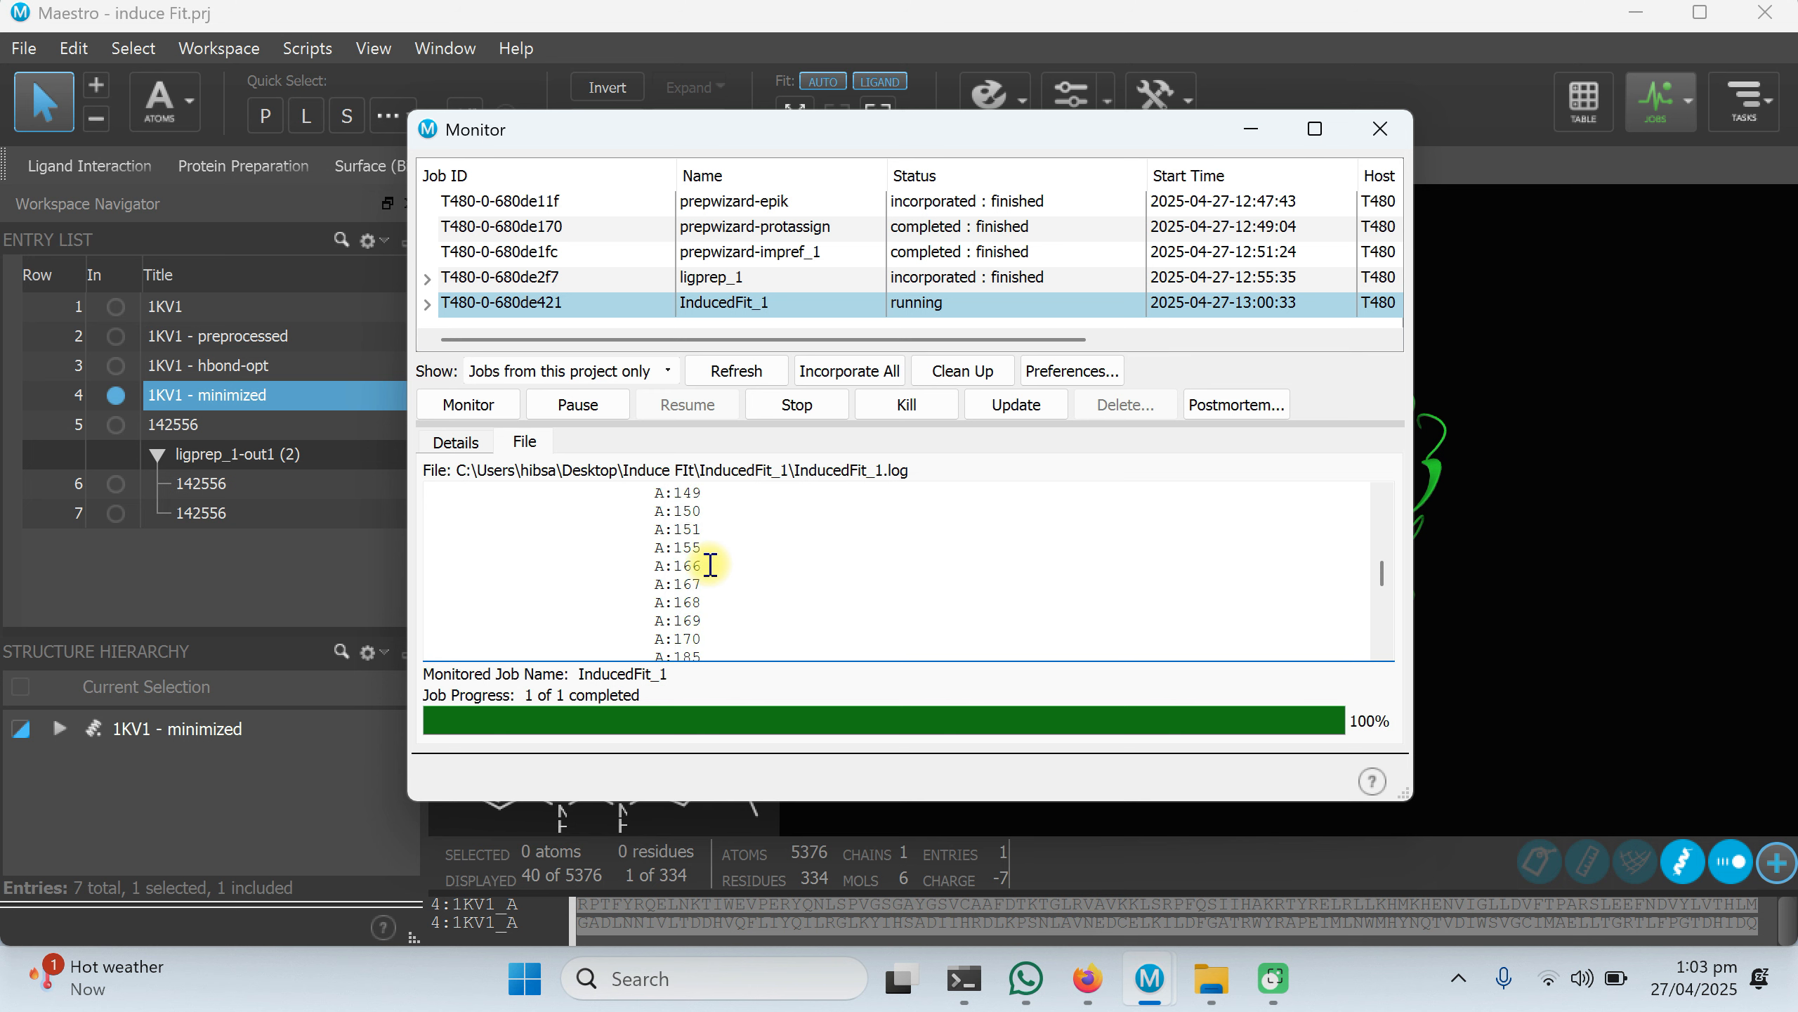
scroll(710, 565, down, 5)
scroll(710, 564, down, 2)
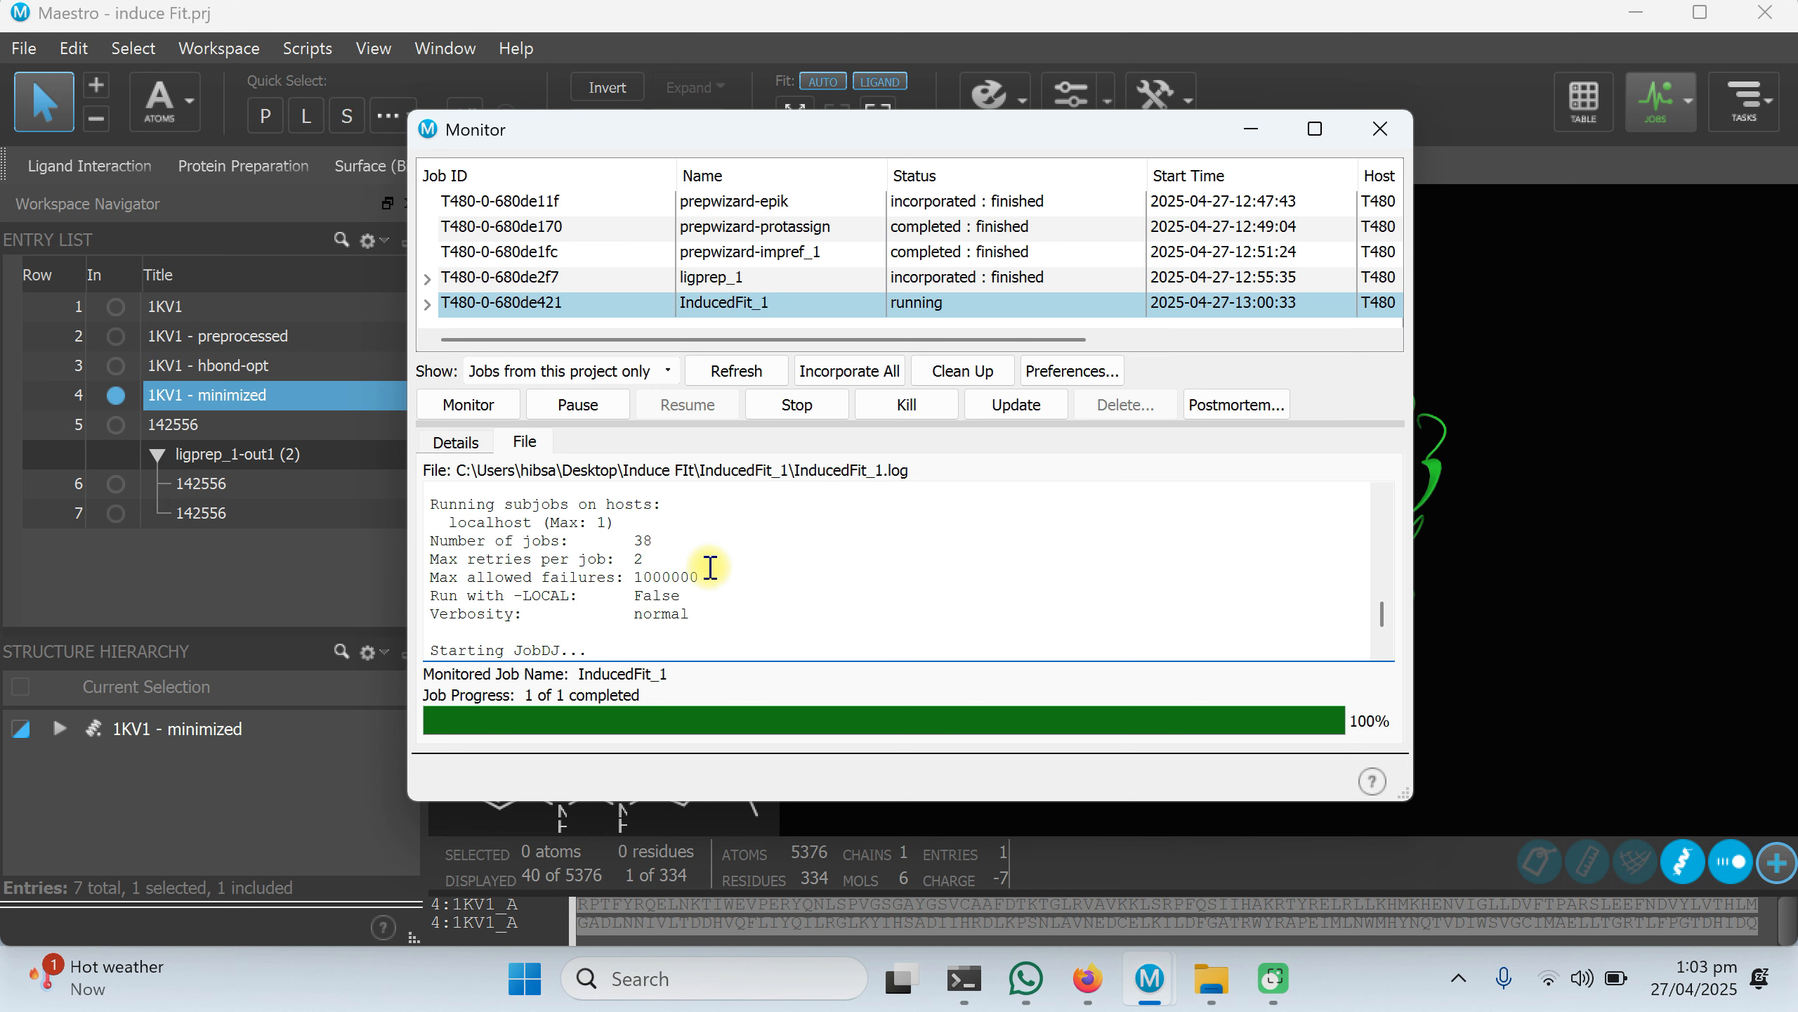
Review the subjob run settings in the log, including the number of jobs and the maximum retries per job.
scroll(705, 565, up, 2)
scroll(704, 565, down, 2)
drag(659, 542, 430, 560)
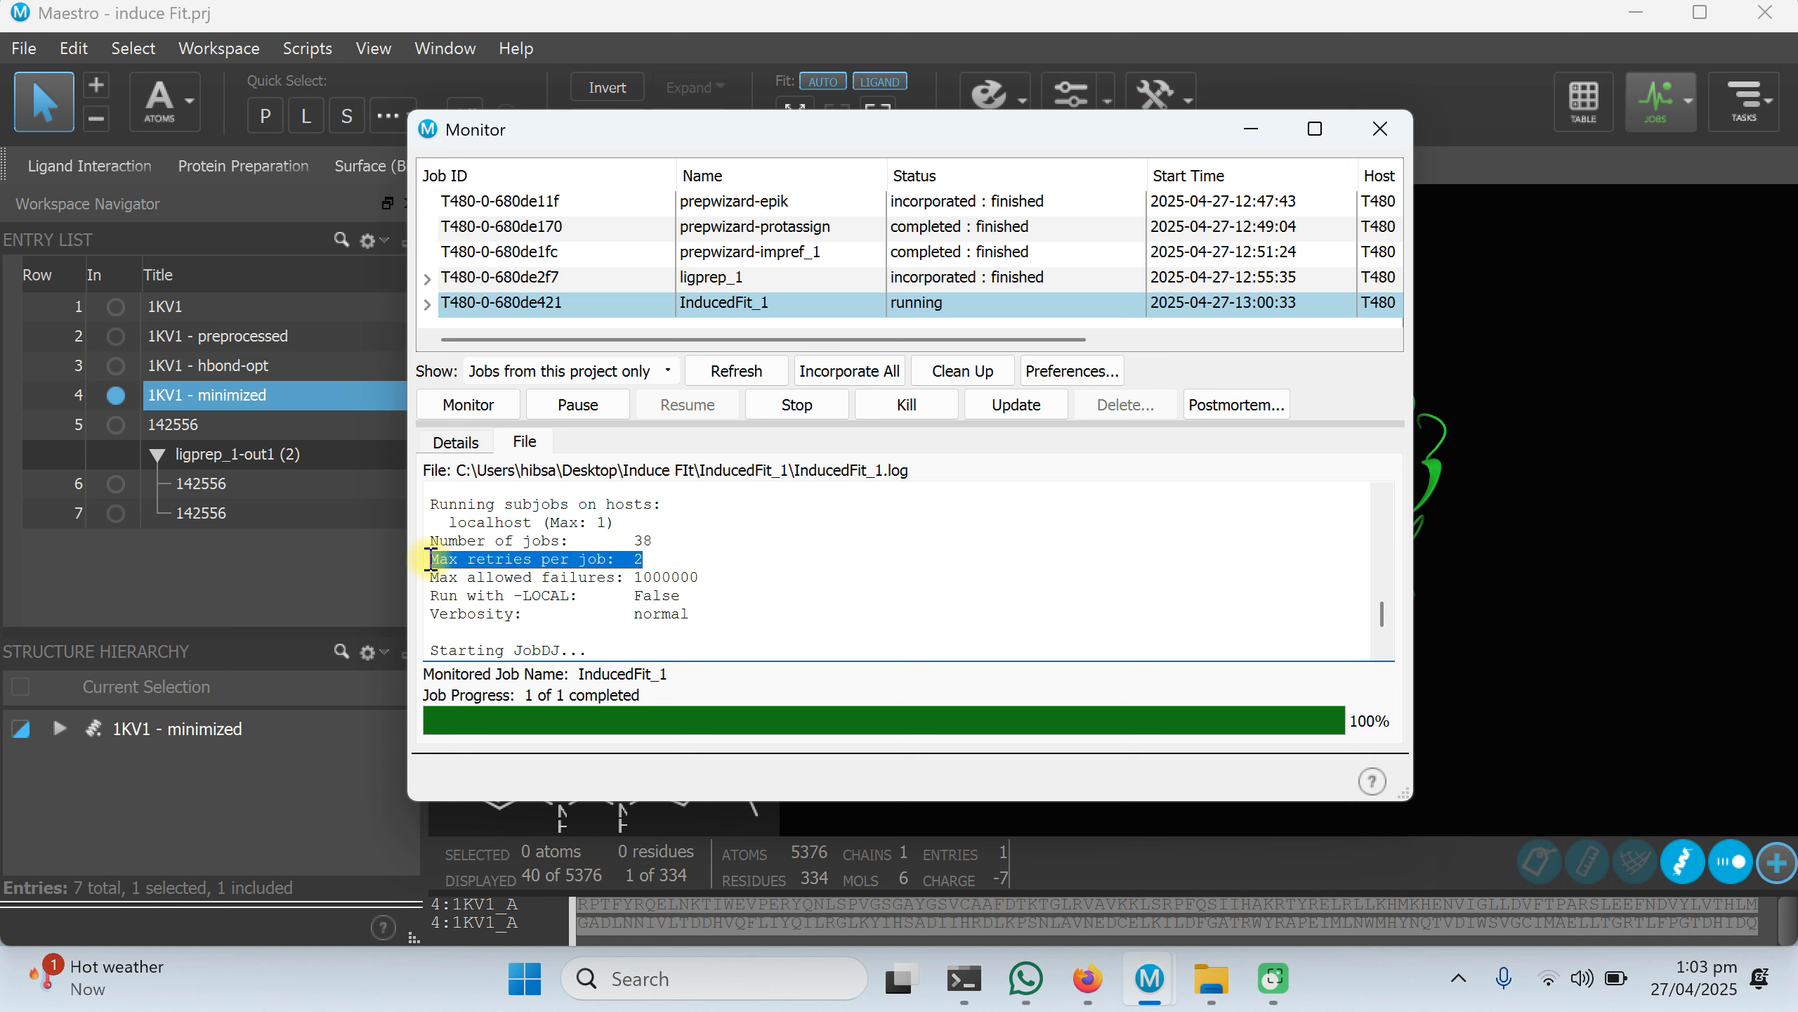
click(662, 563)
scroll(754, 538, up, 2)
scroll(756, 539, down, 7)
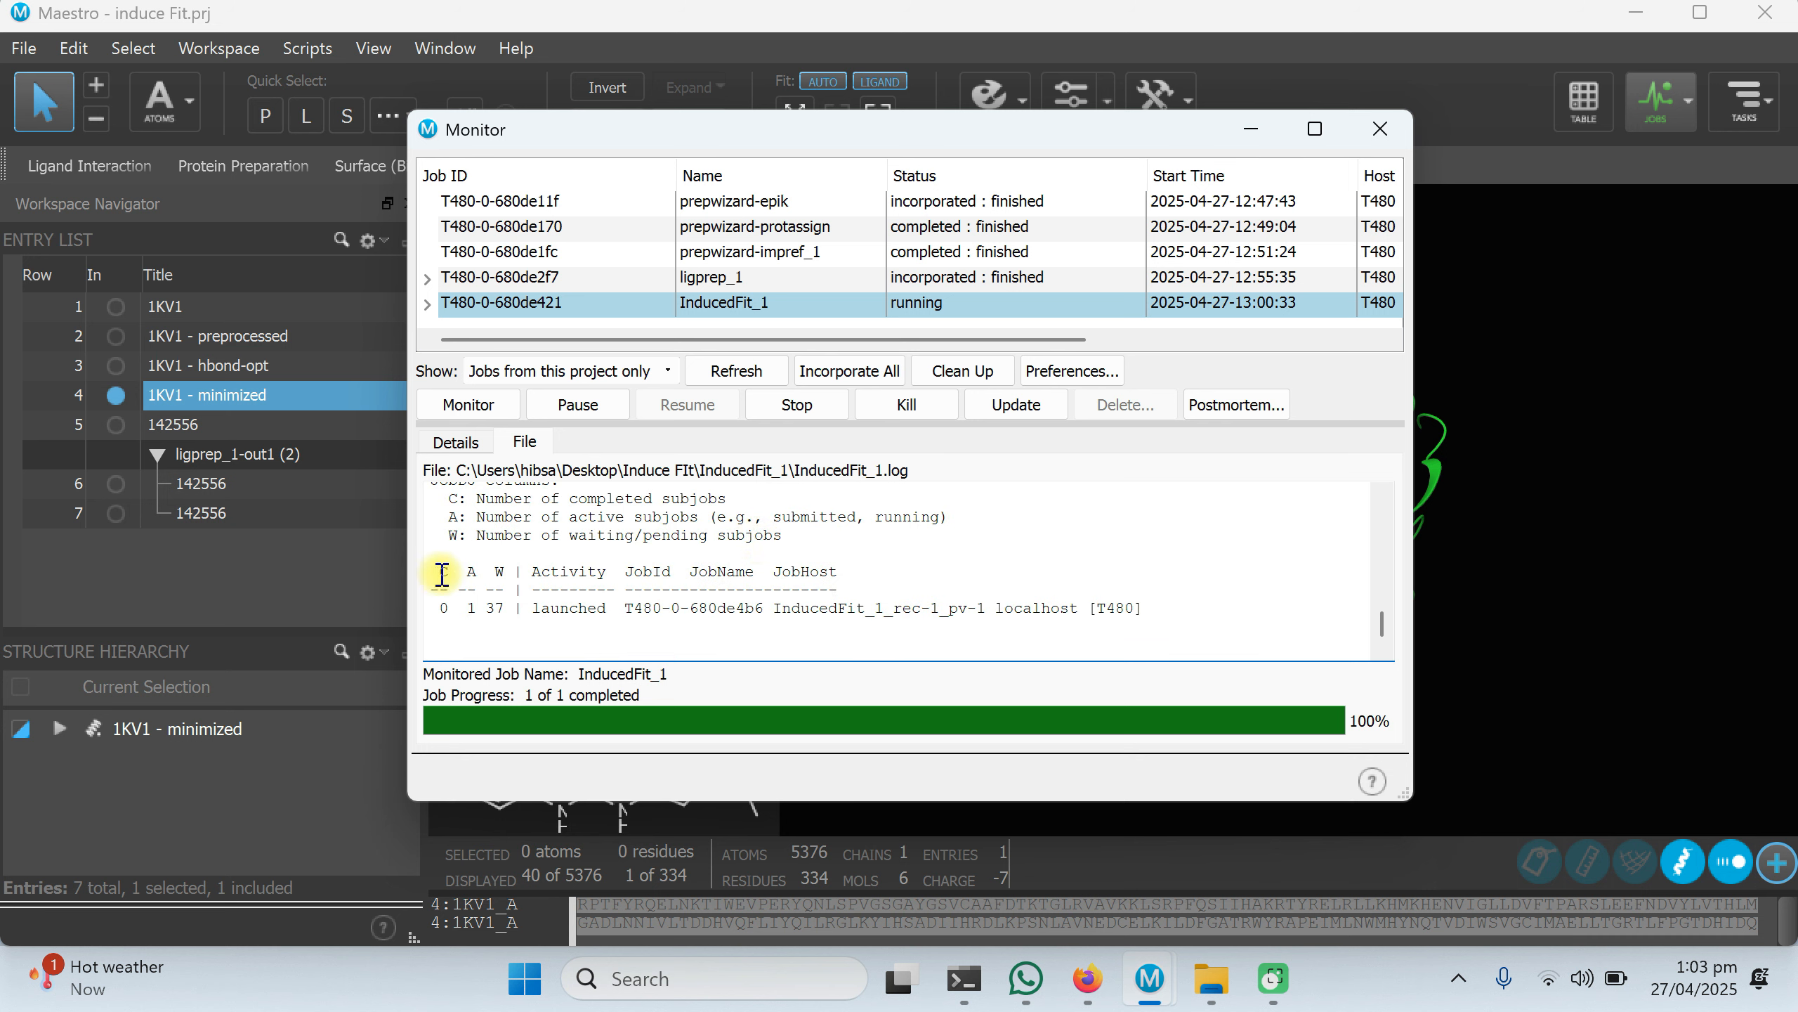
Check the completed, active and waiting subjob counts in the log and the InducedFit_1 status, and close the Monitor.
drag(449, 498, 803, 532)
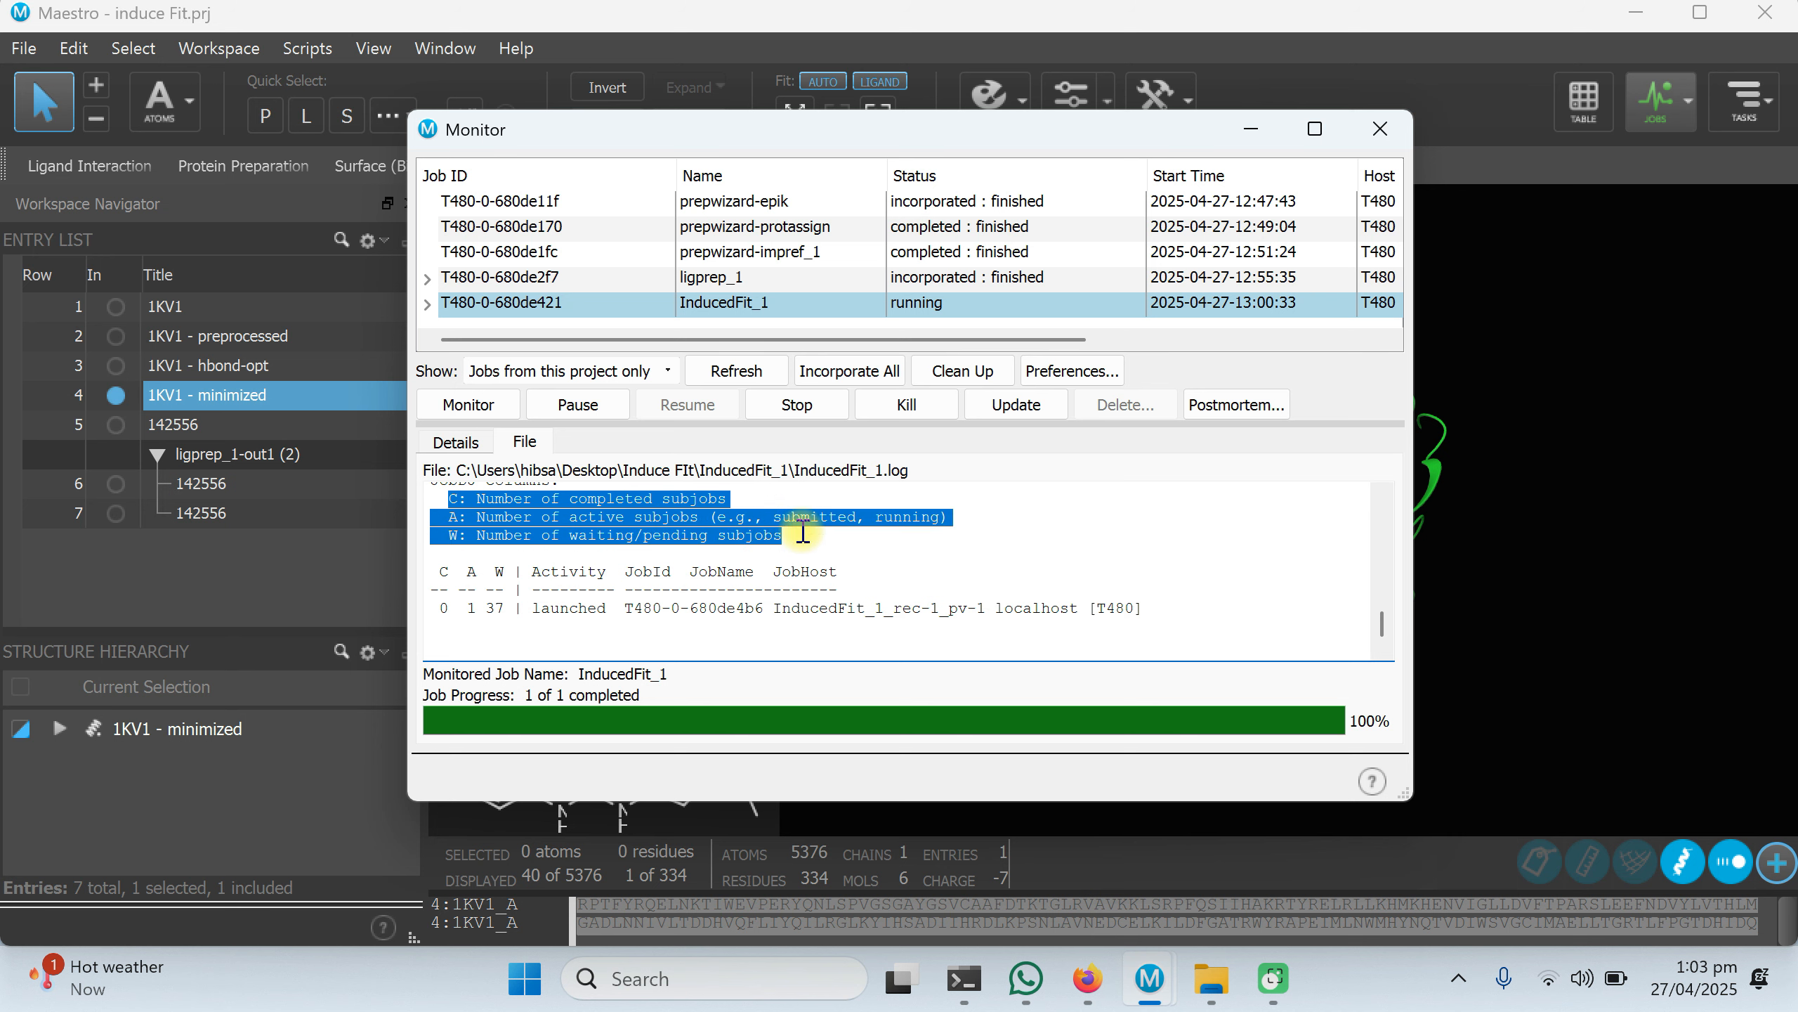
double_click(440, 609)
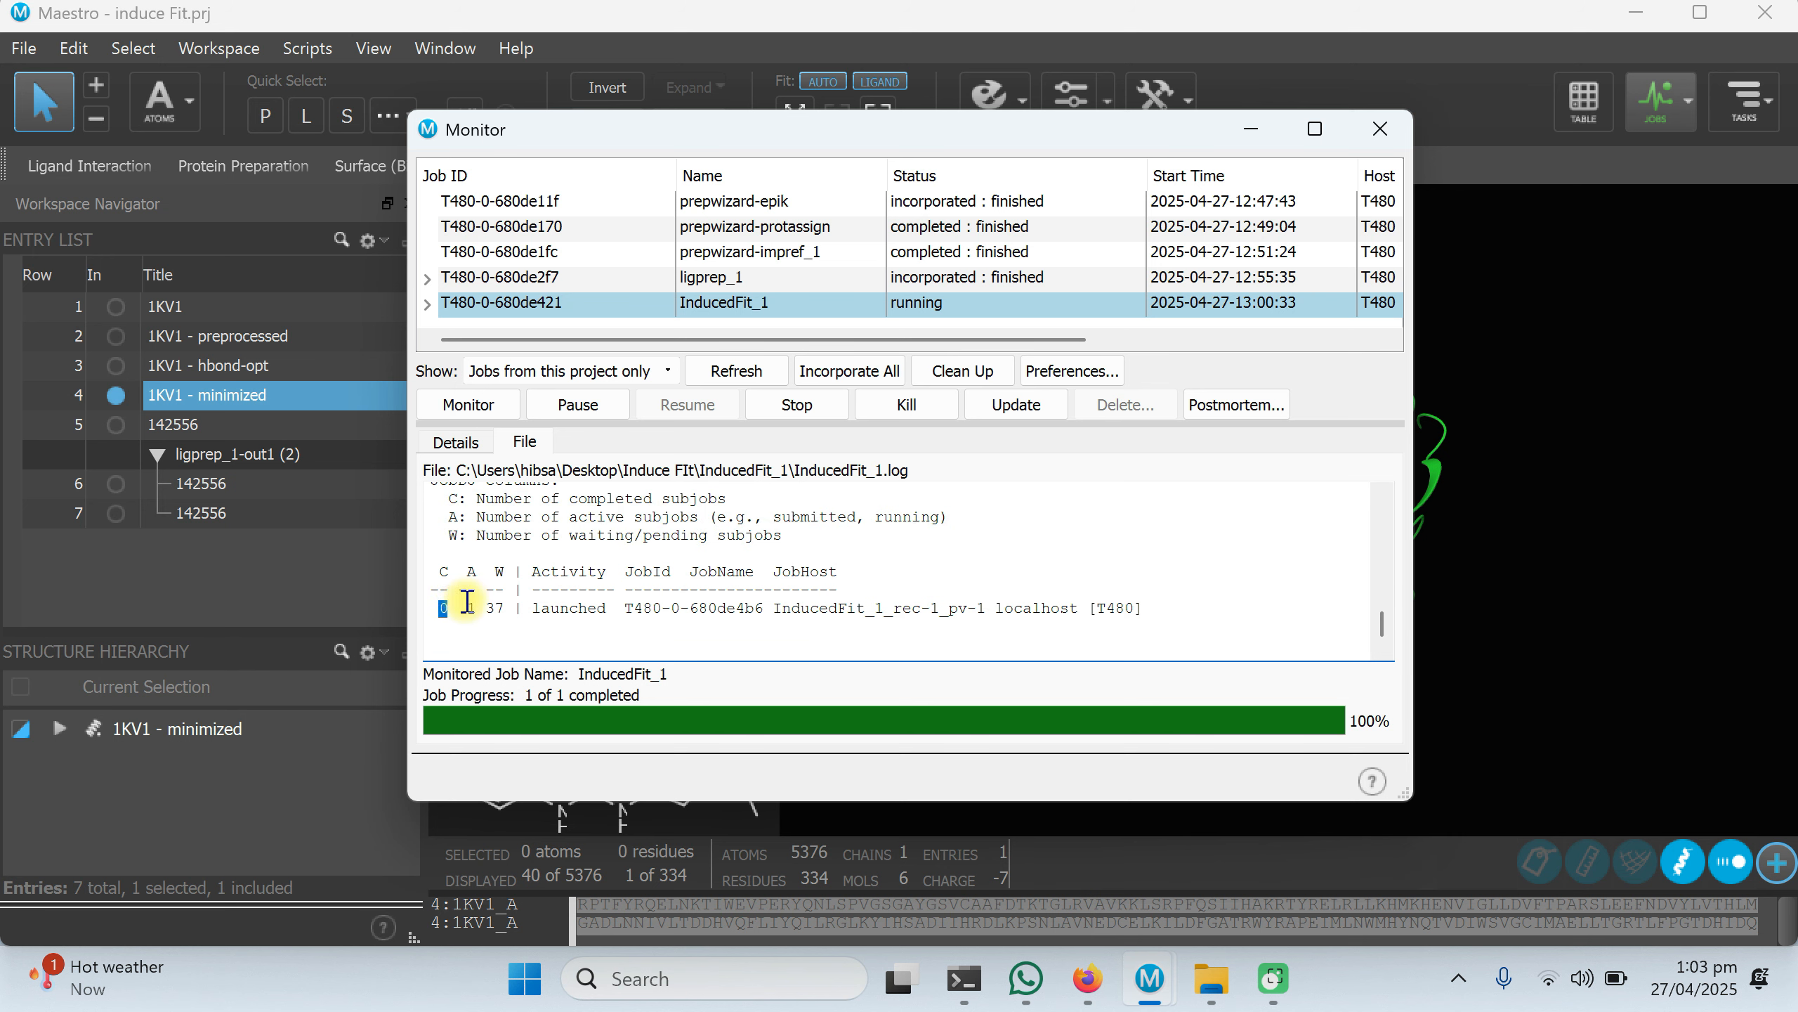
double_click(472, 608)
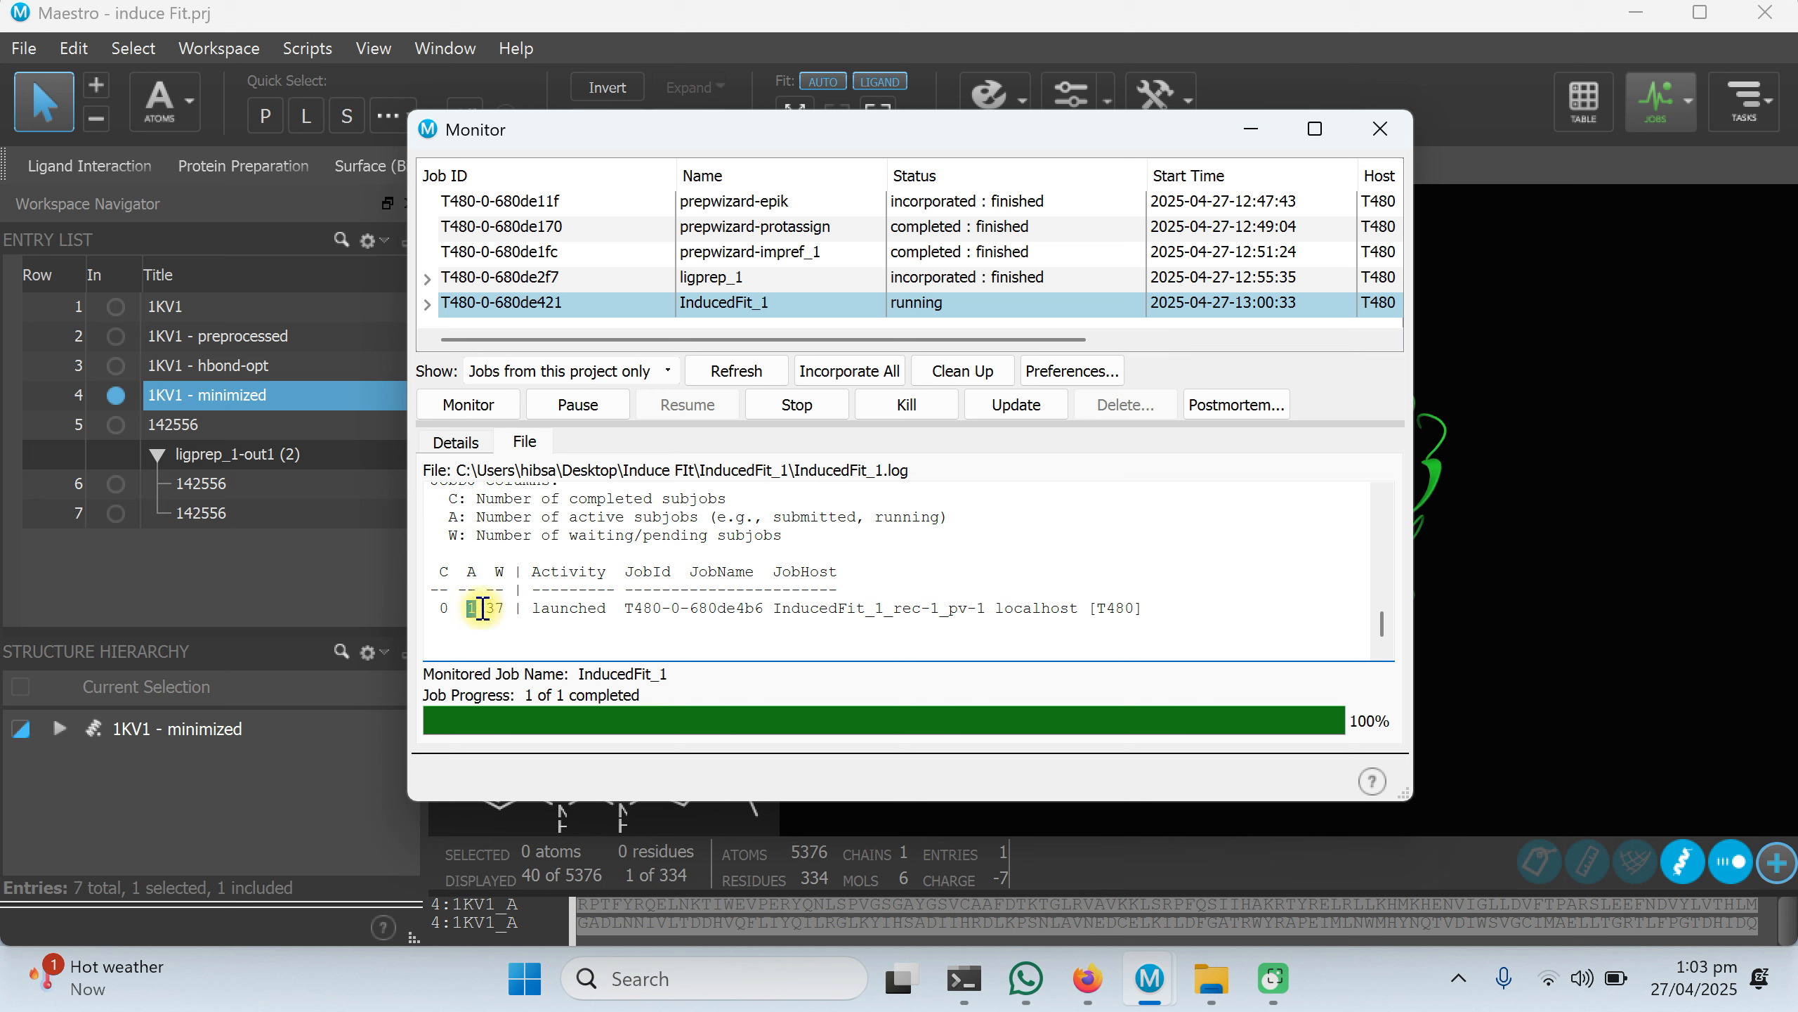
double_click(490, 608)
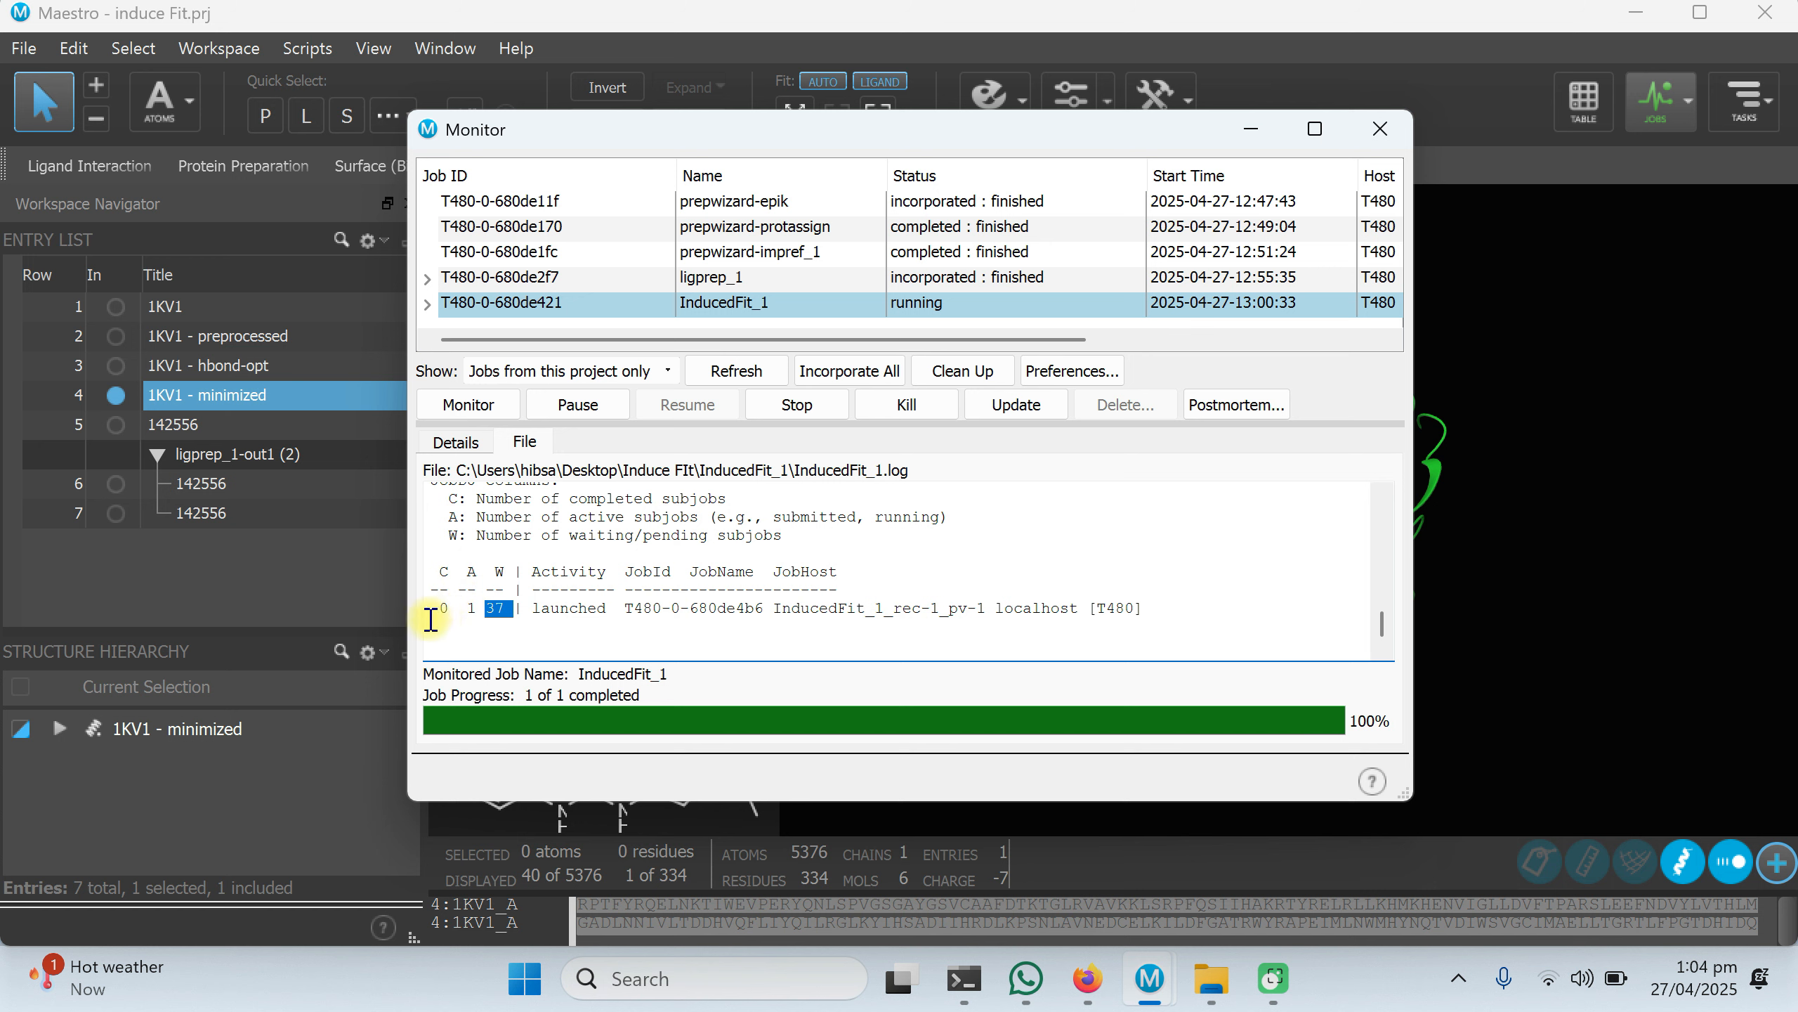
triple_click(460, 616)
click(475, 606)
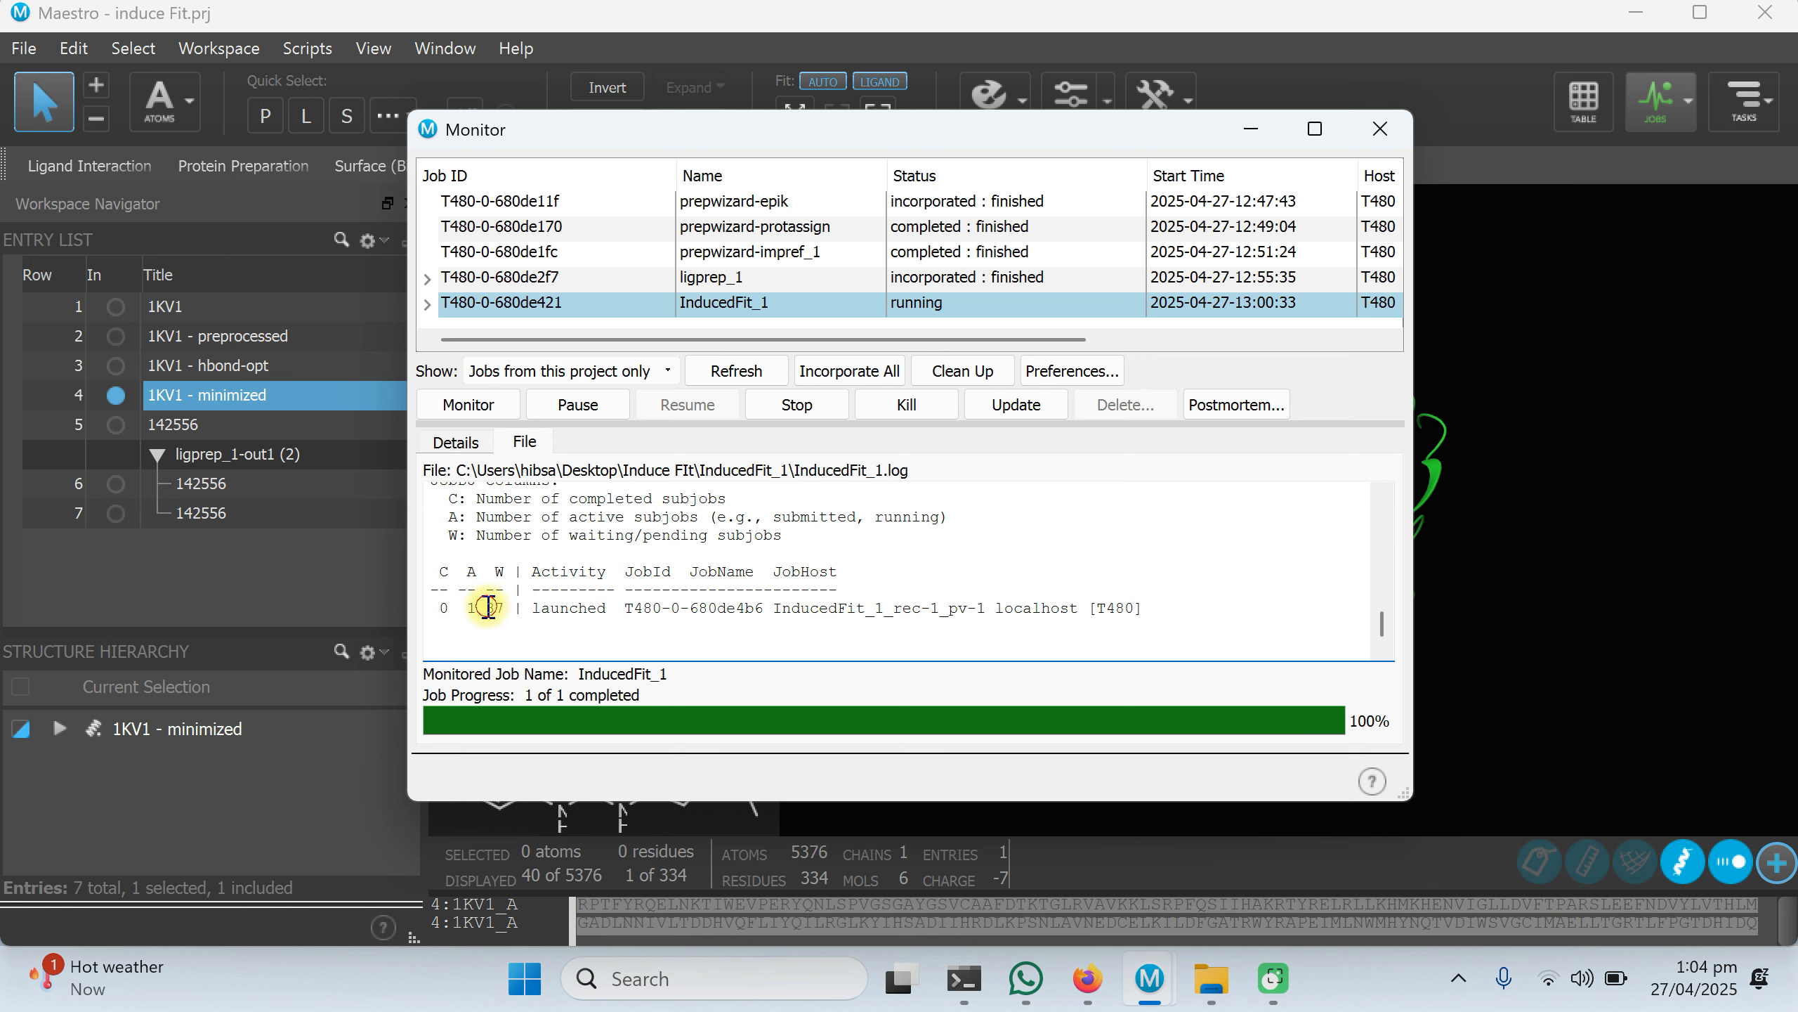
drag(483, 608, 496, 607)
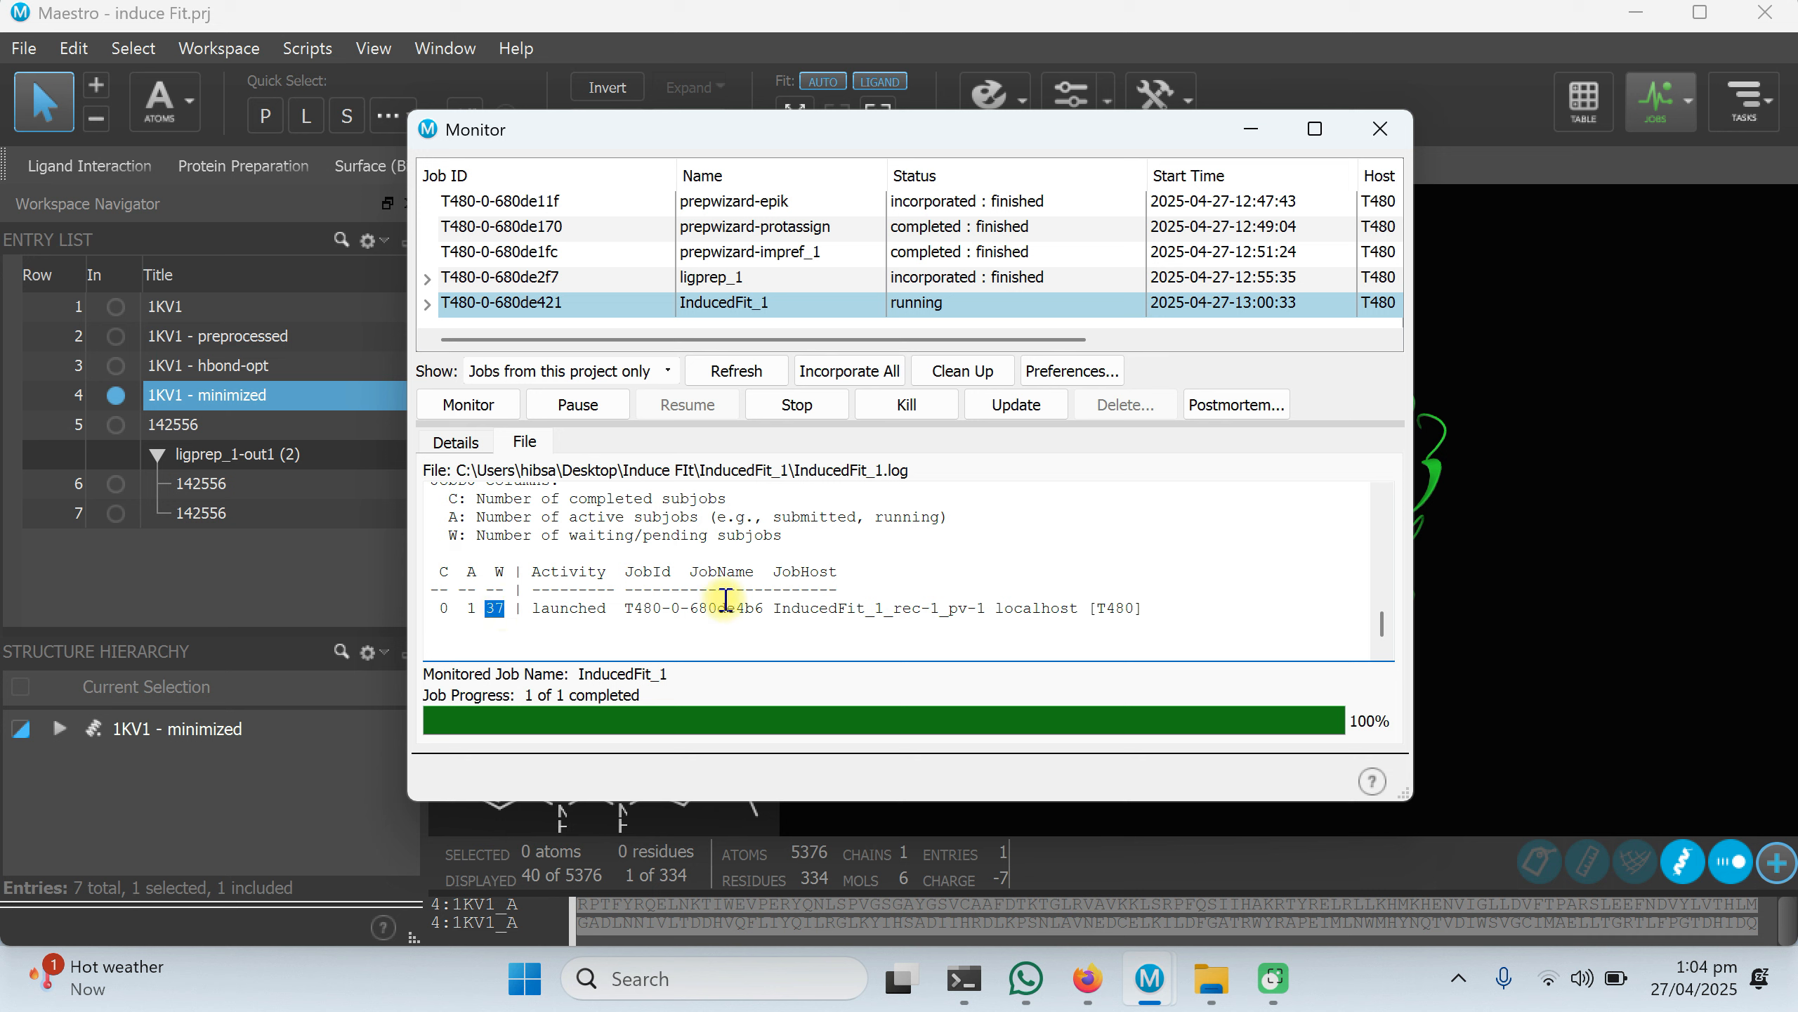
click(932, 301)
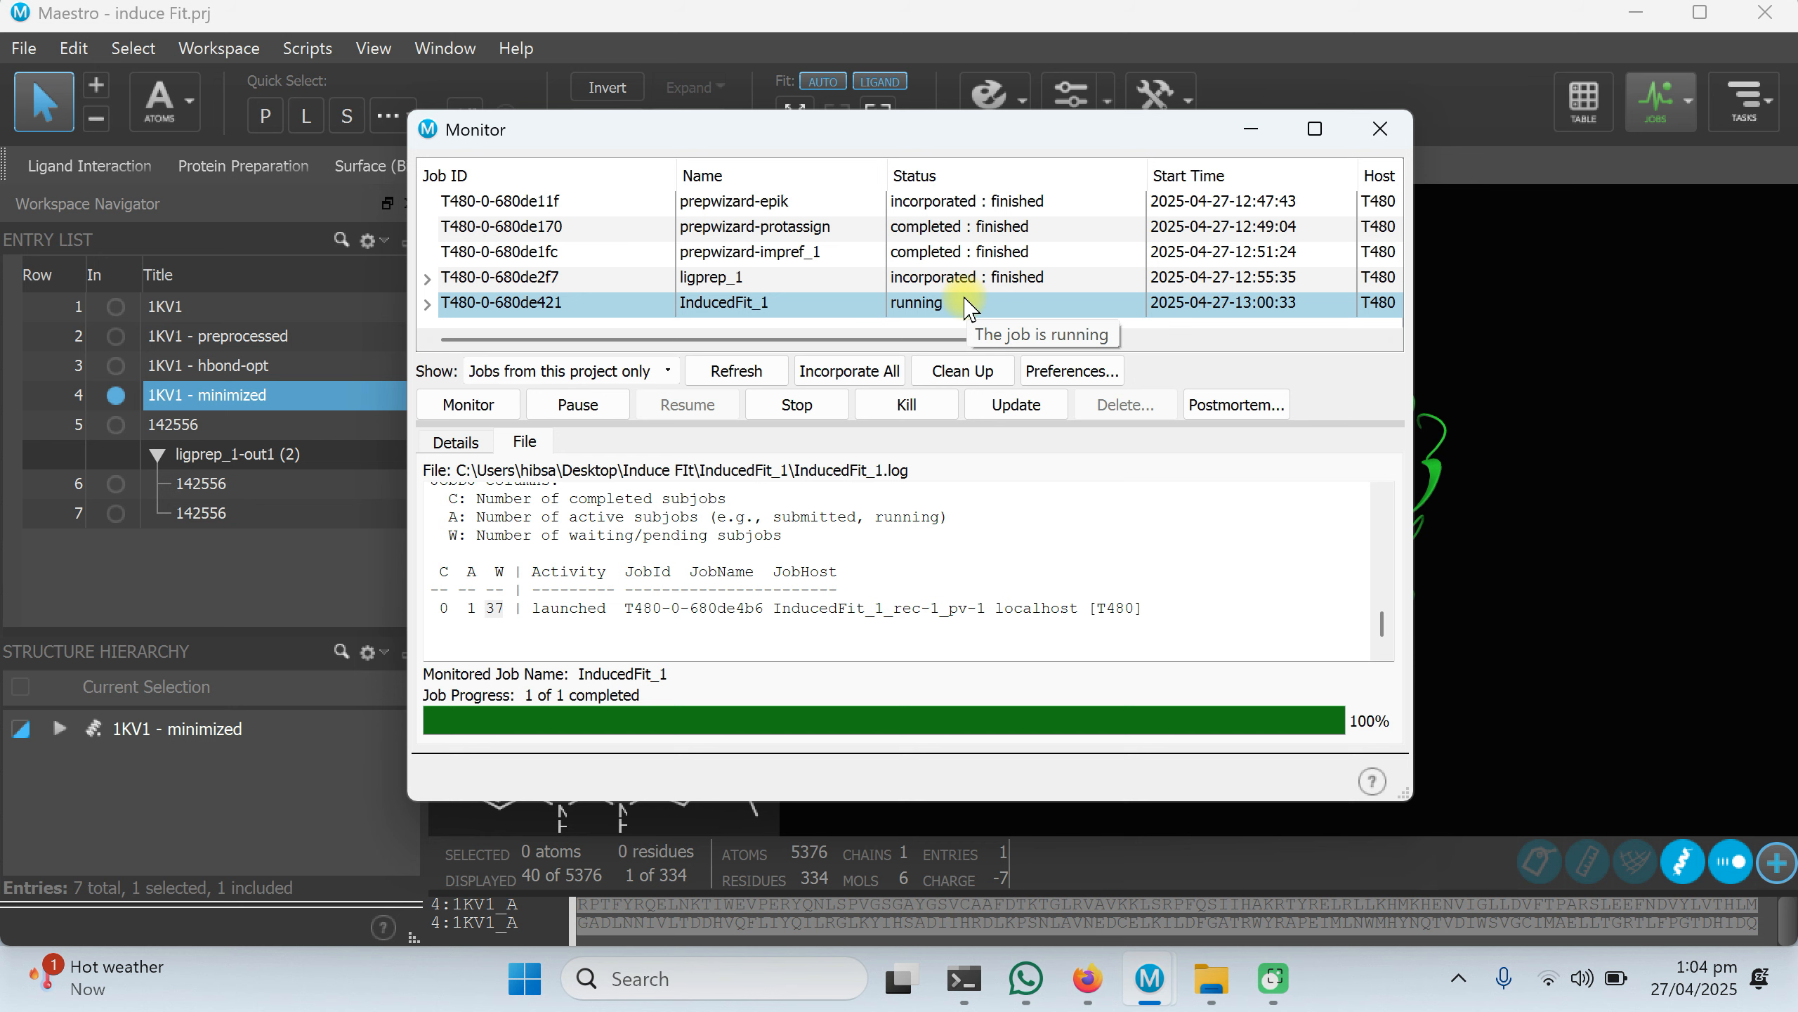
click(1378, 132)
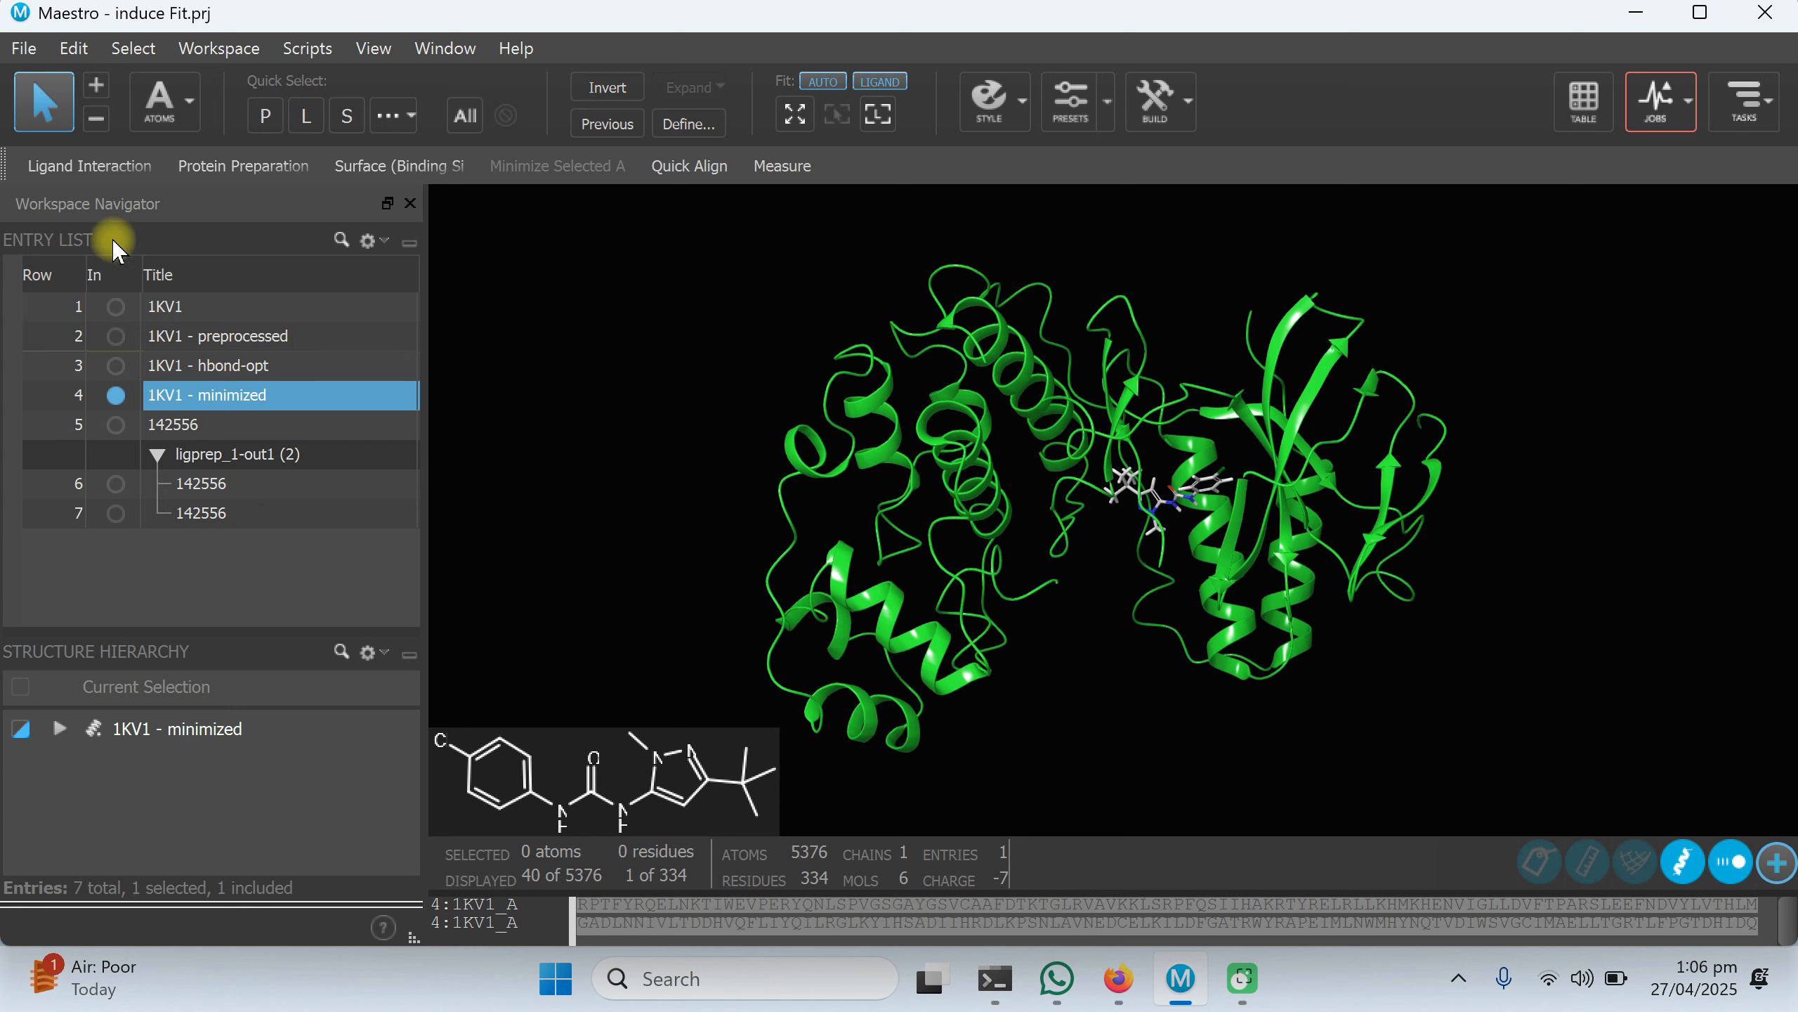
Import the docking result InducedFit_1-out.maegz from the InducedFit_1 folder into the project.
click(23, 48)
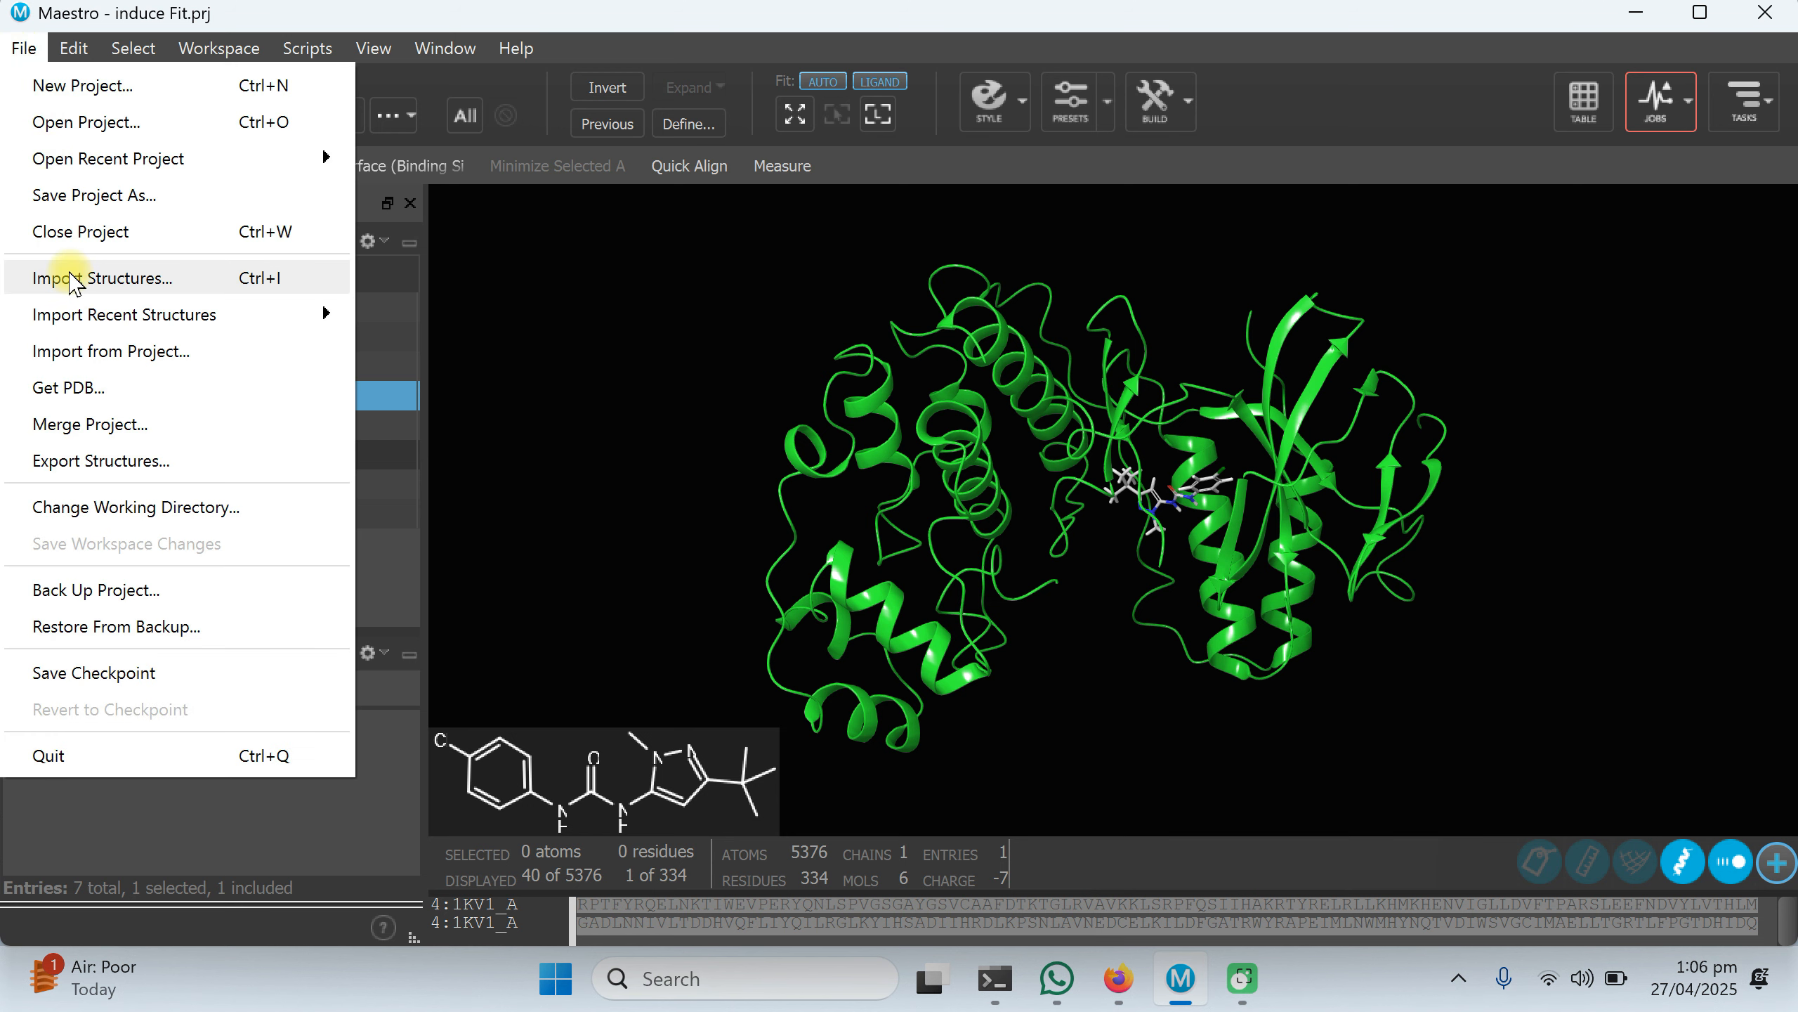
click(74, 278)
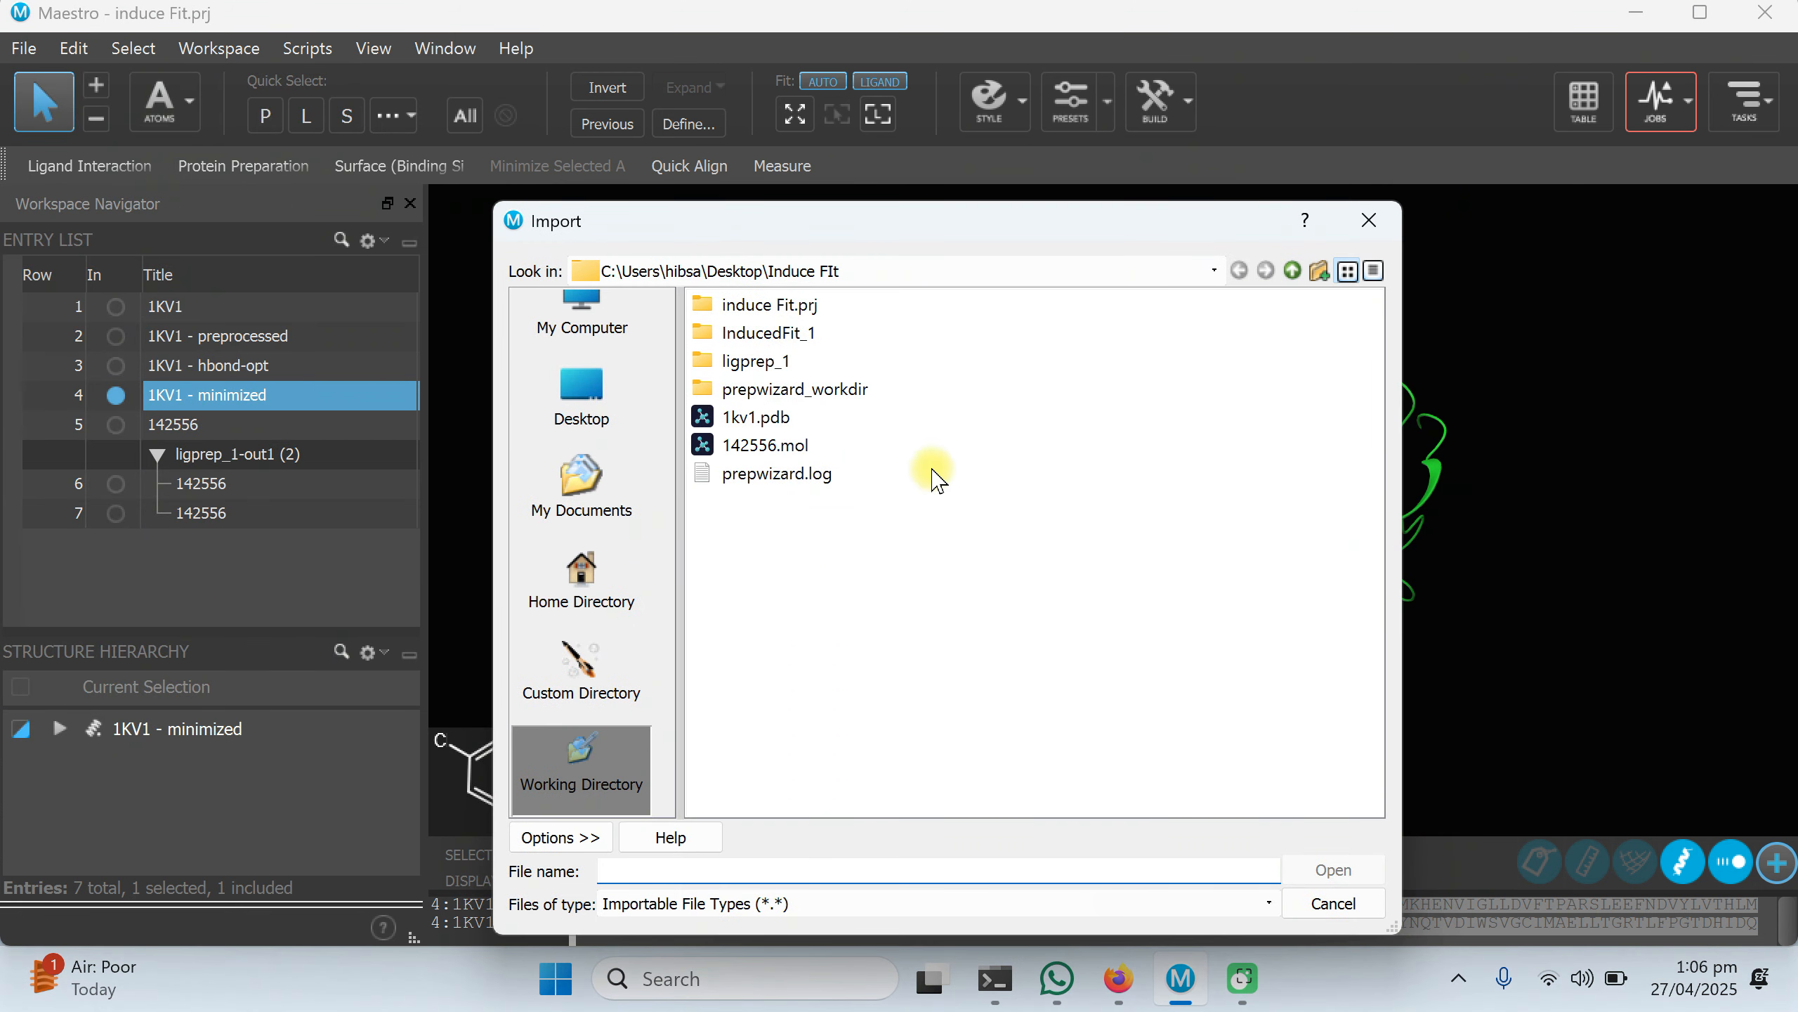
double_click(750, 333)
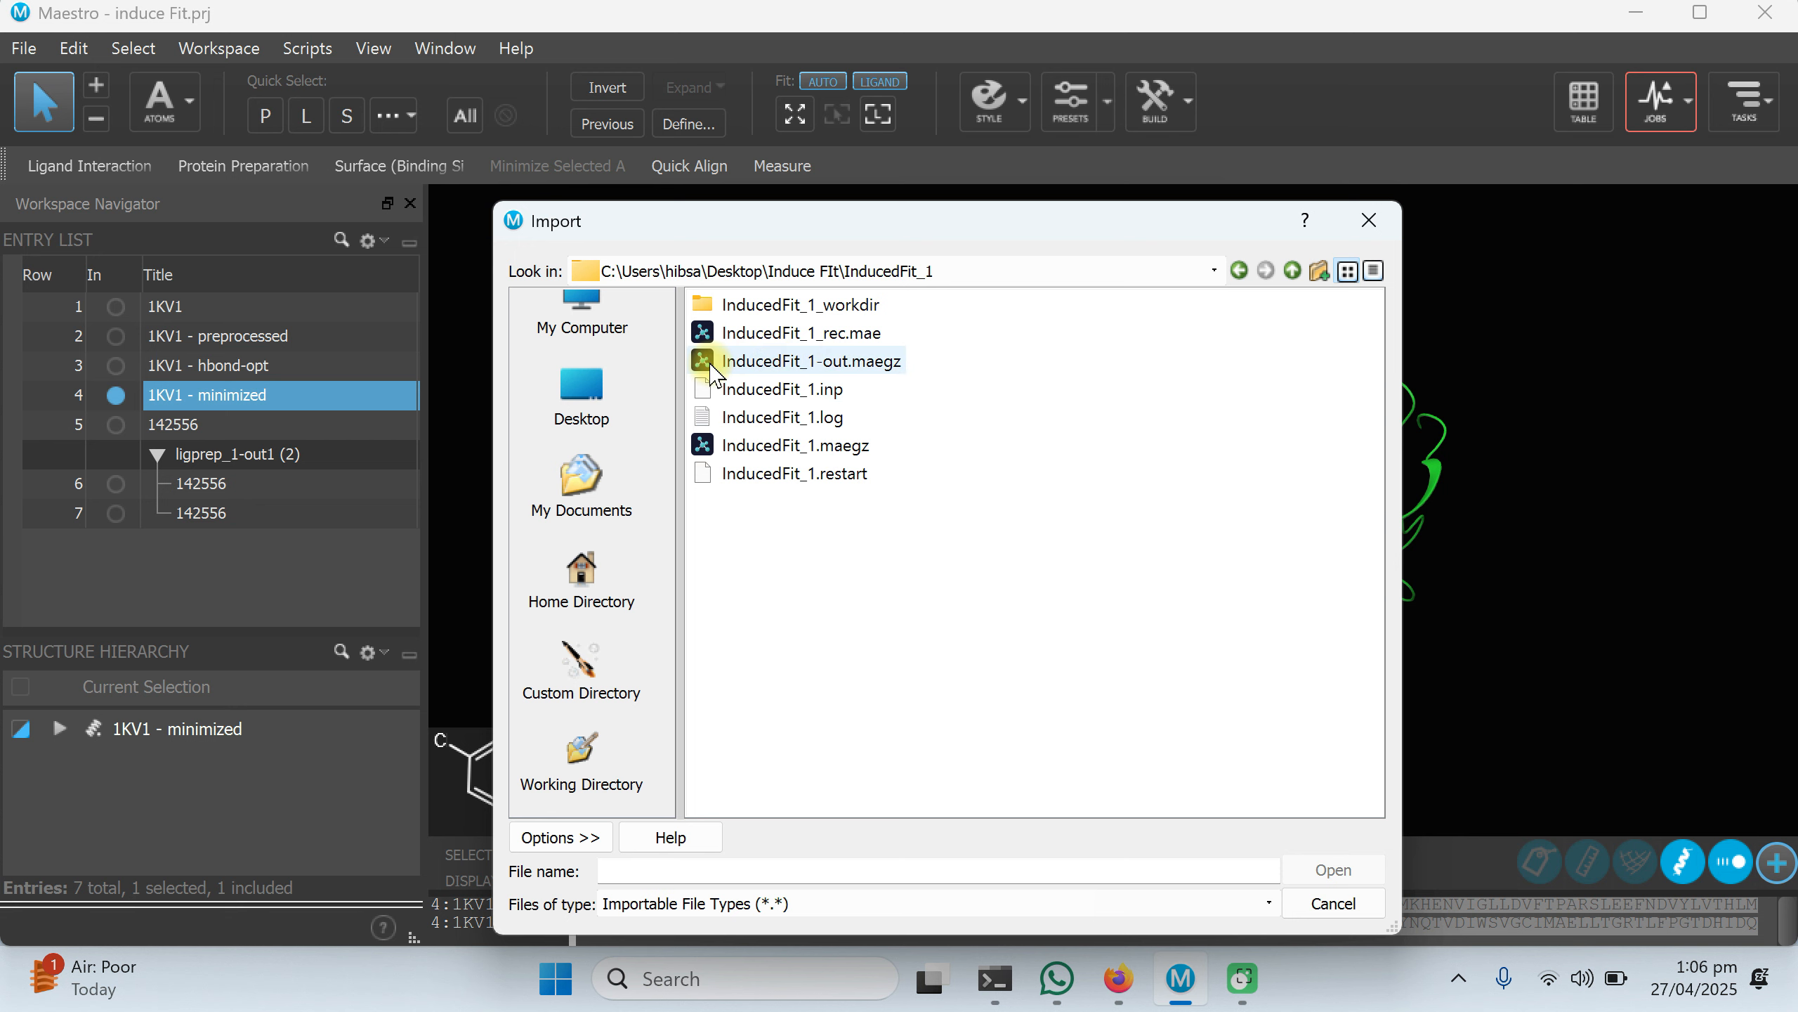
double_click(857, 362)
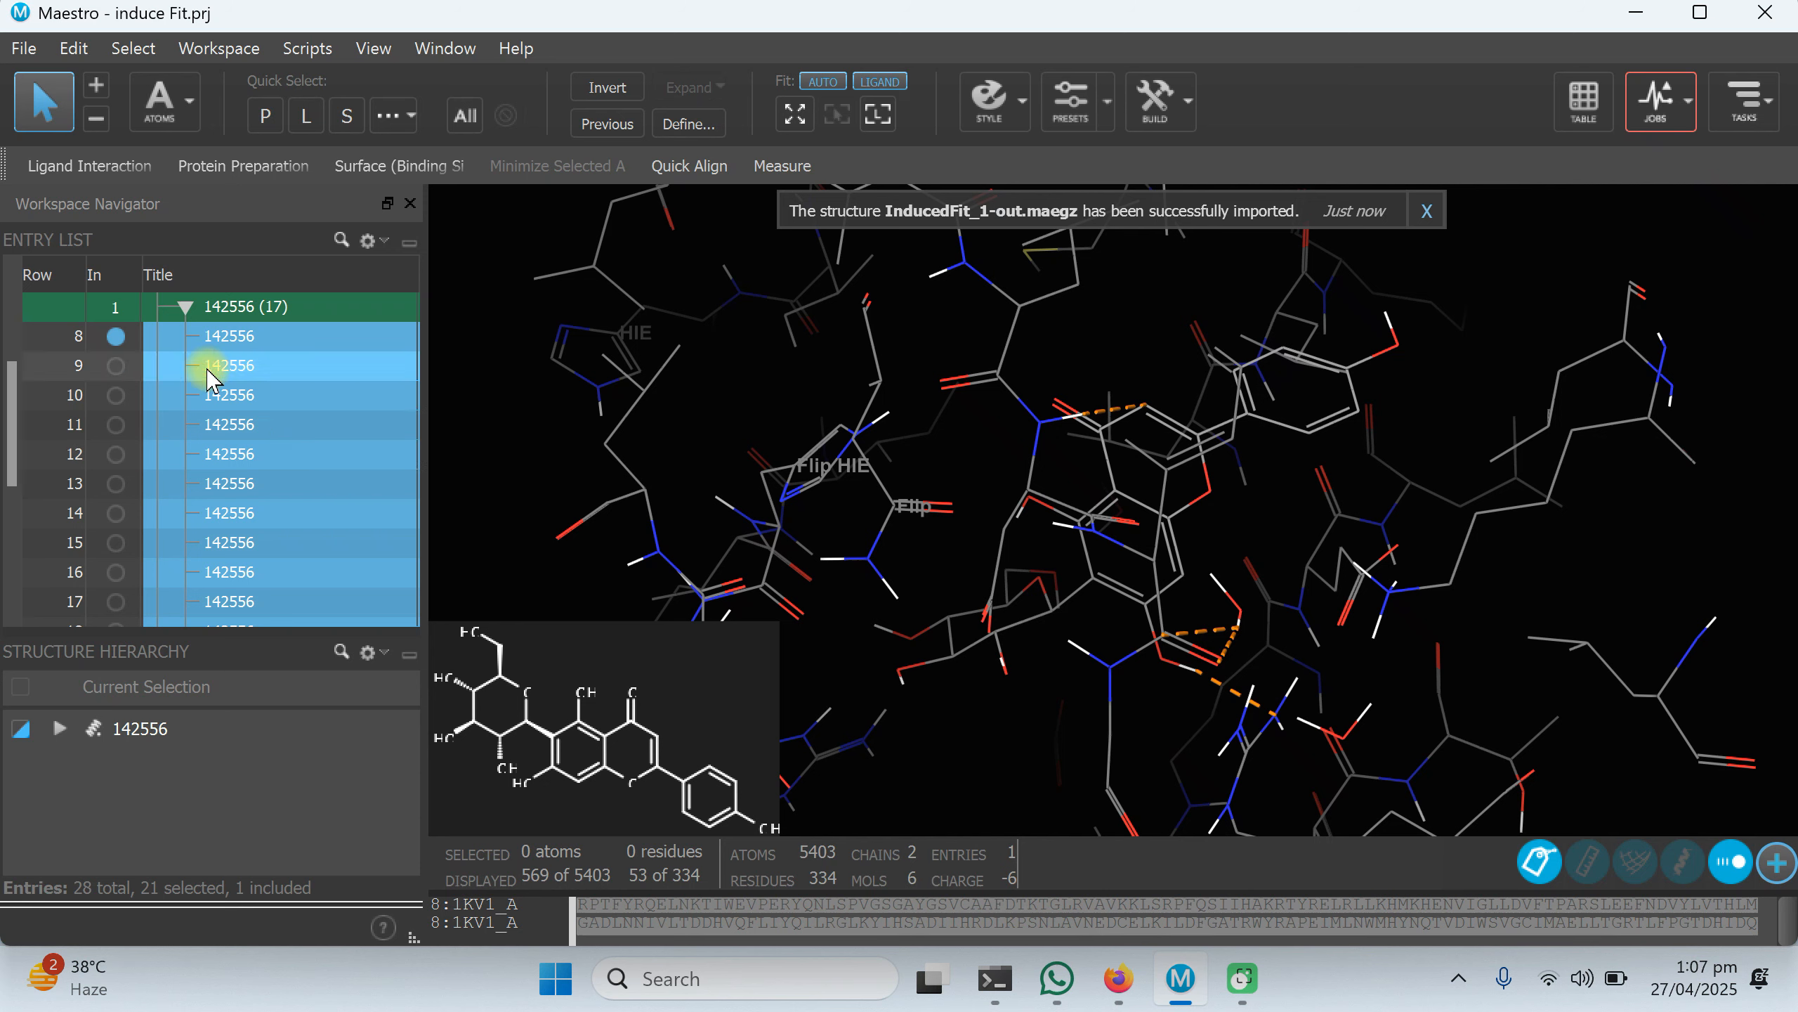
Inspect the two 142556 pose groups under InducedFit_1_rec-1 in the entry list and leave both collapsed.
scroll(191, 425, up, 1)
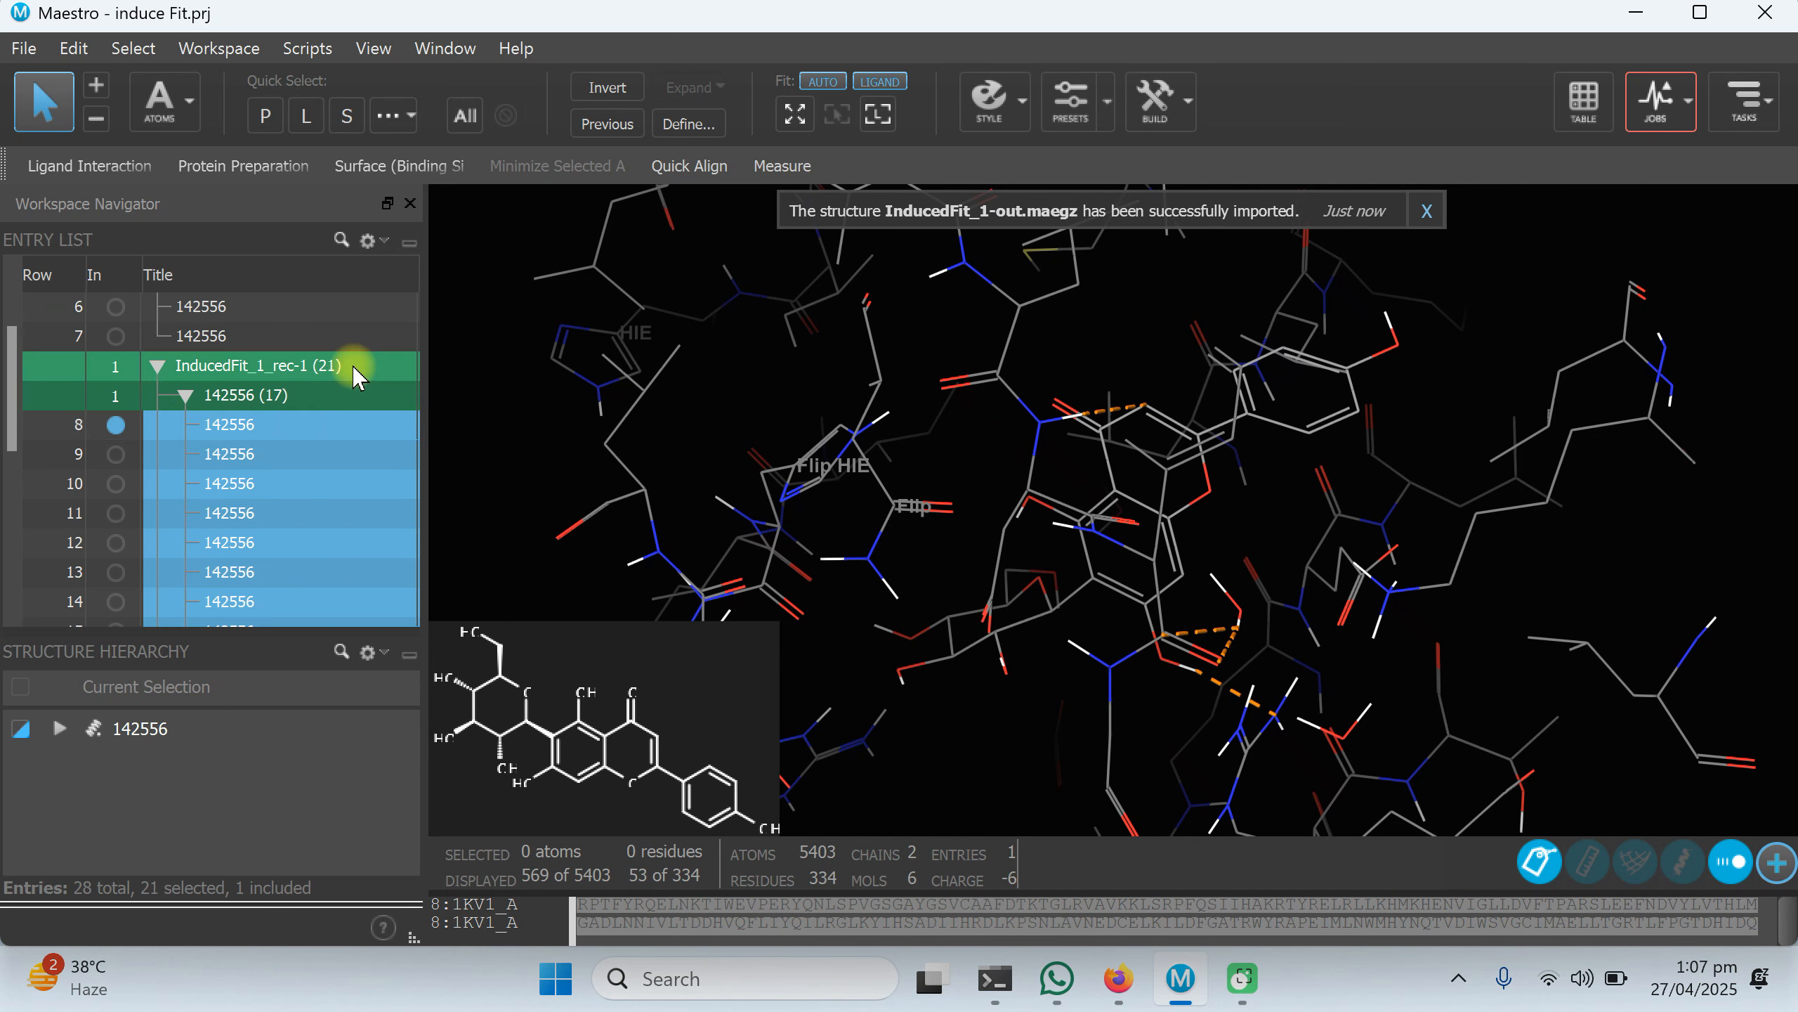
click(186, 398)
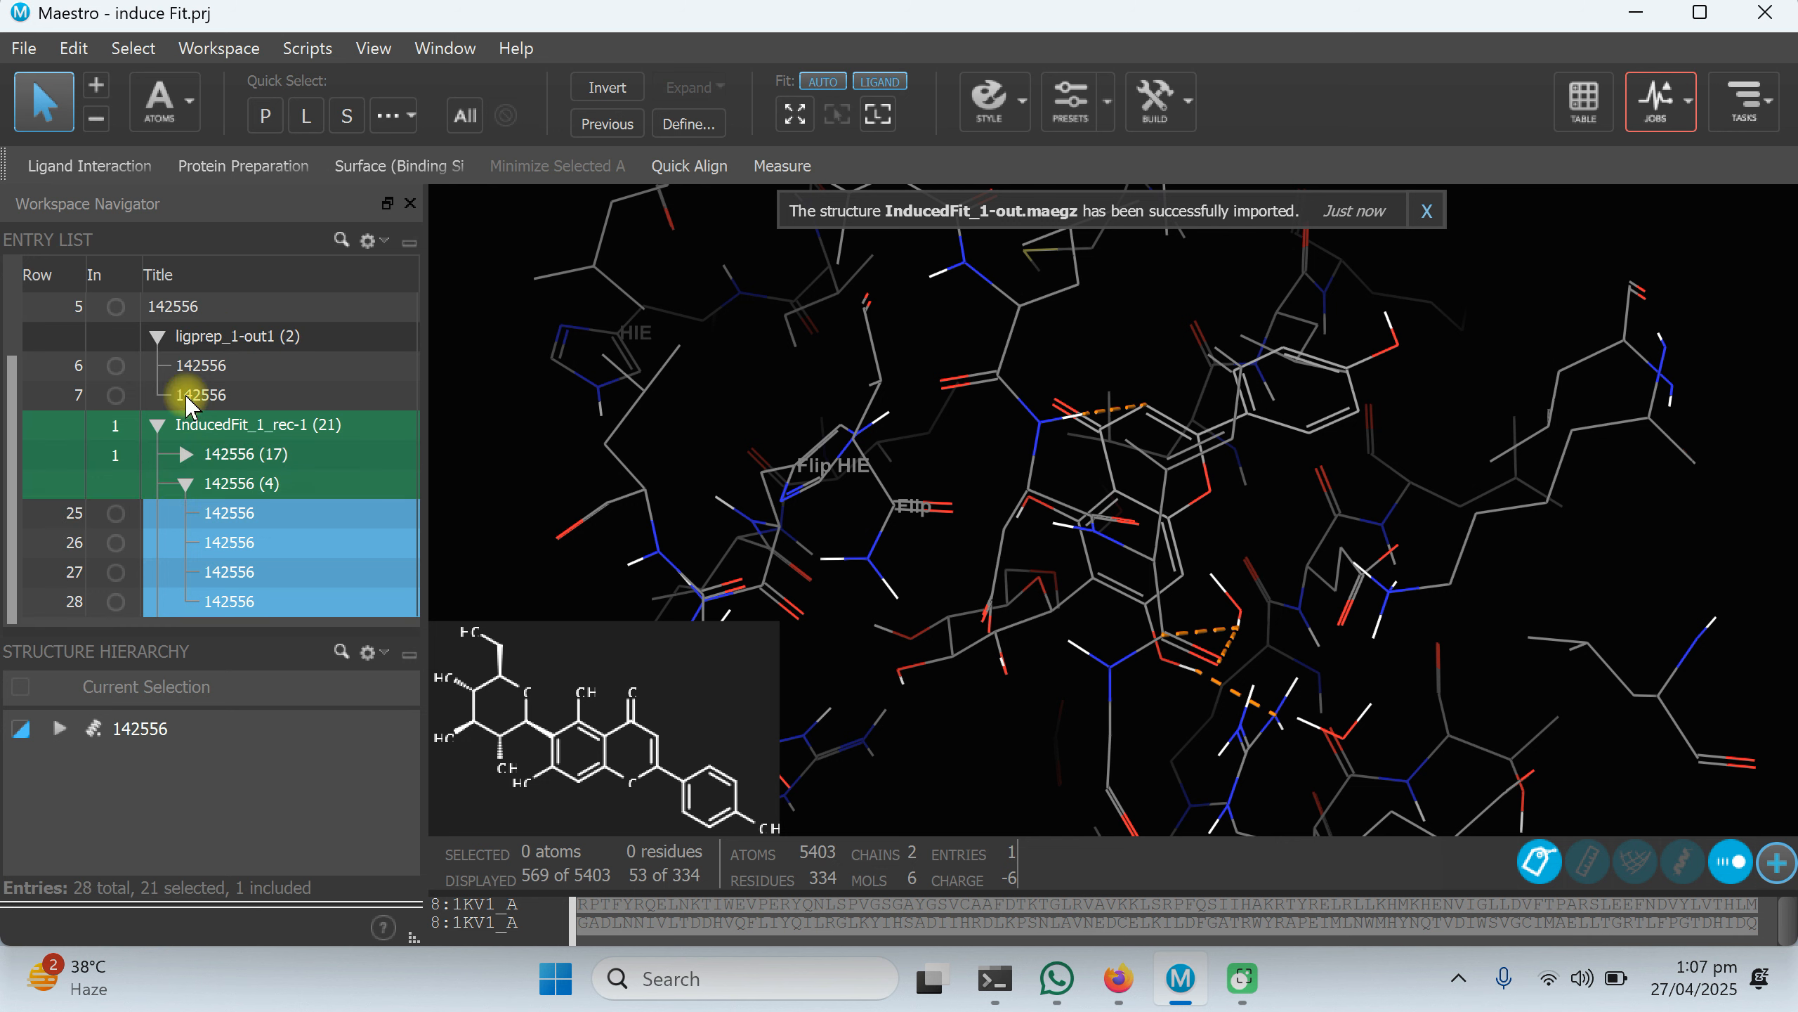
click(186, 483)
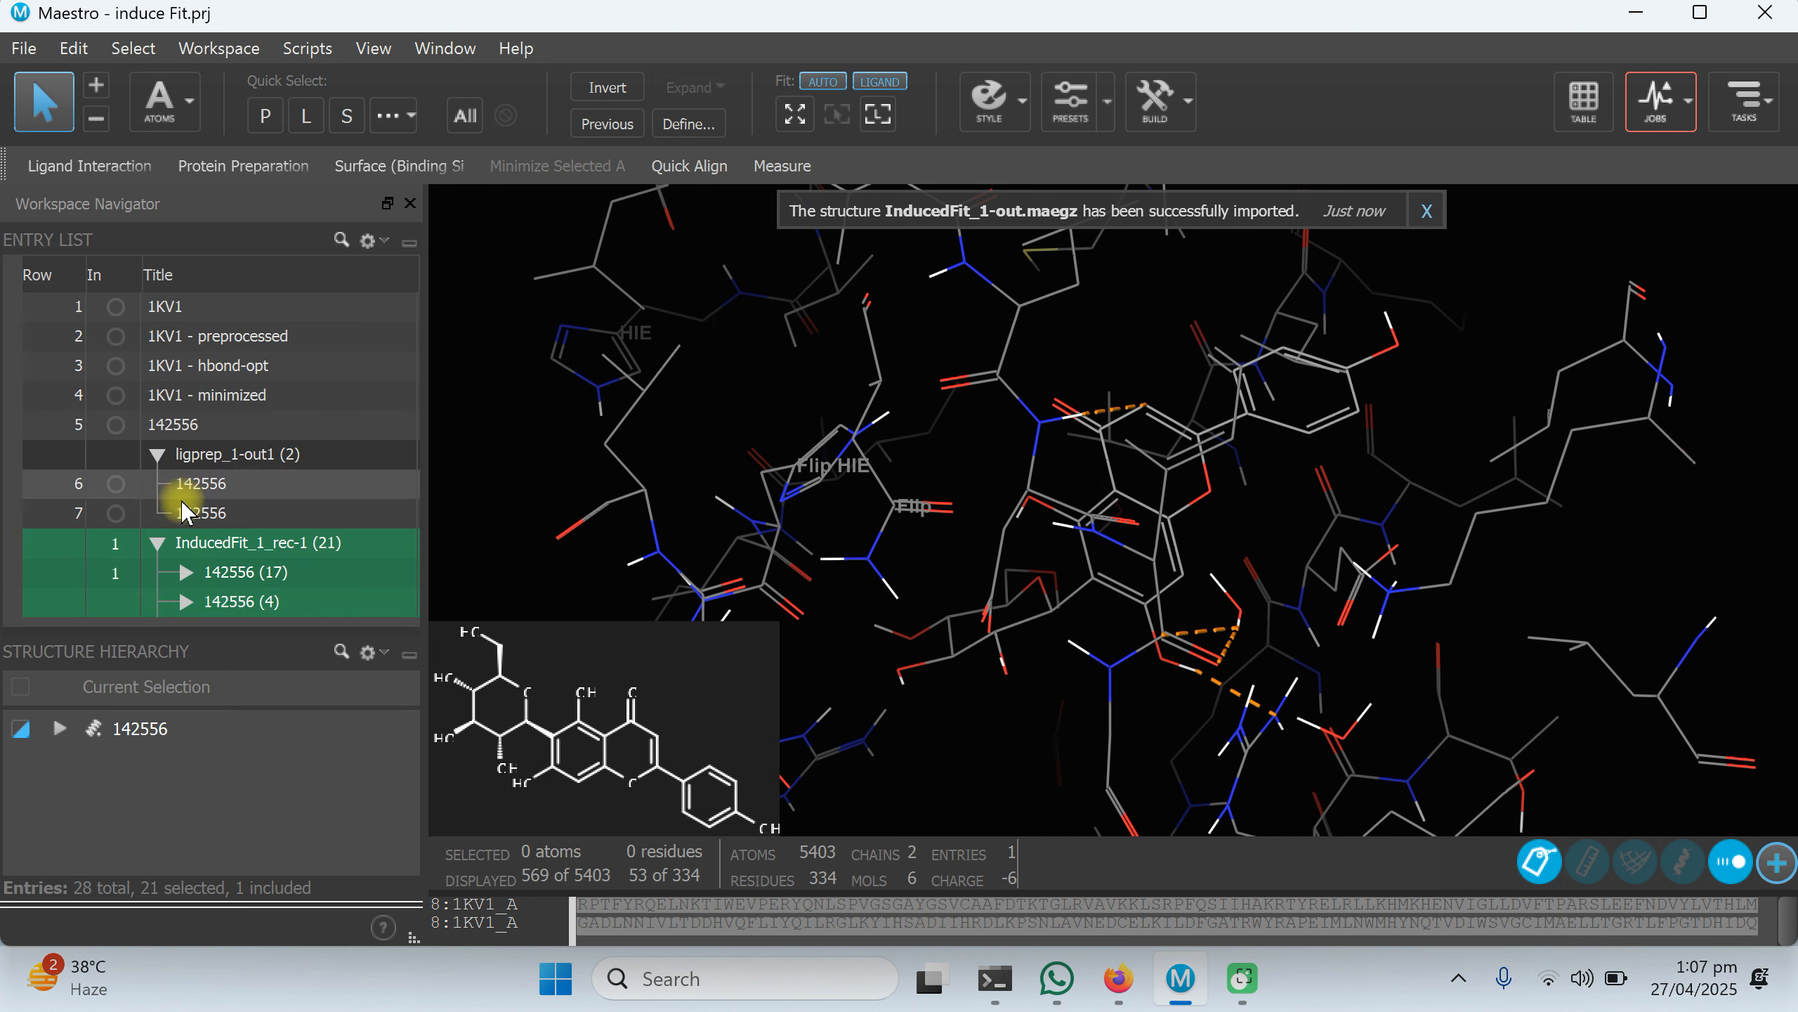
click(272, 511)
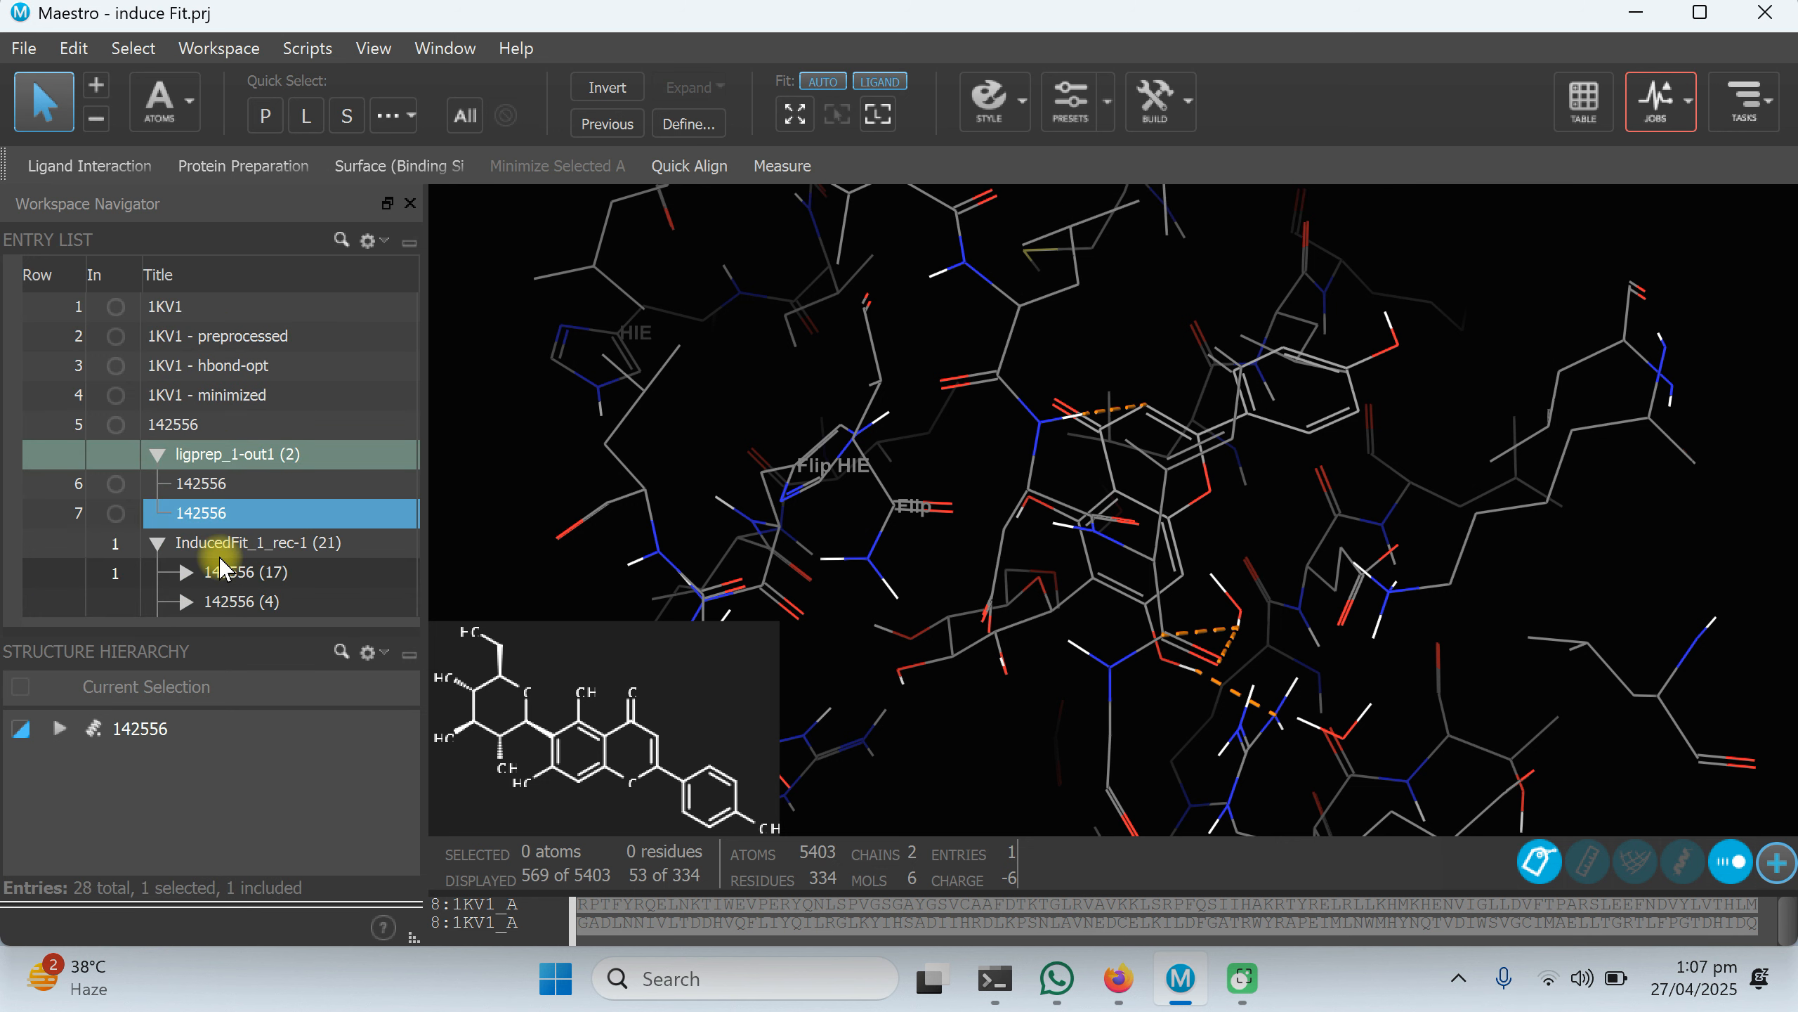
click(186, 572)
scroll(276, 450, down, 2)
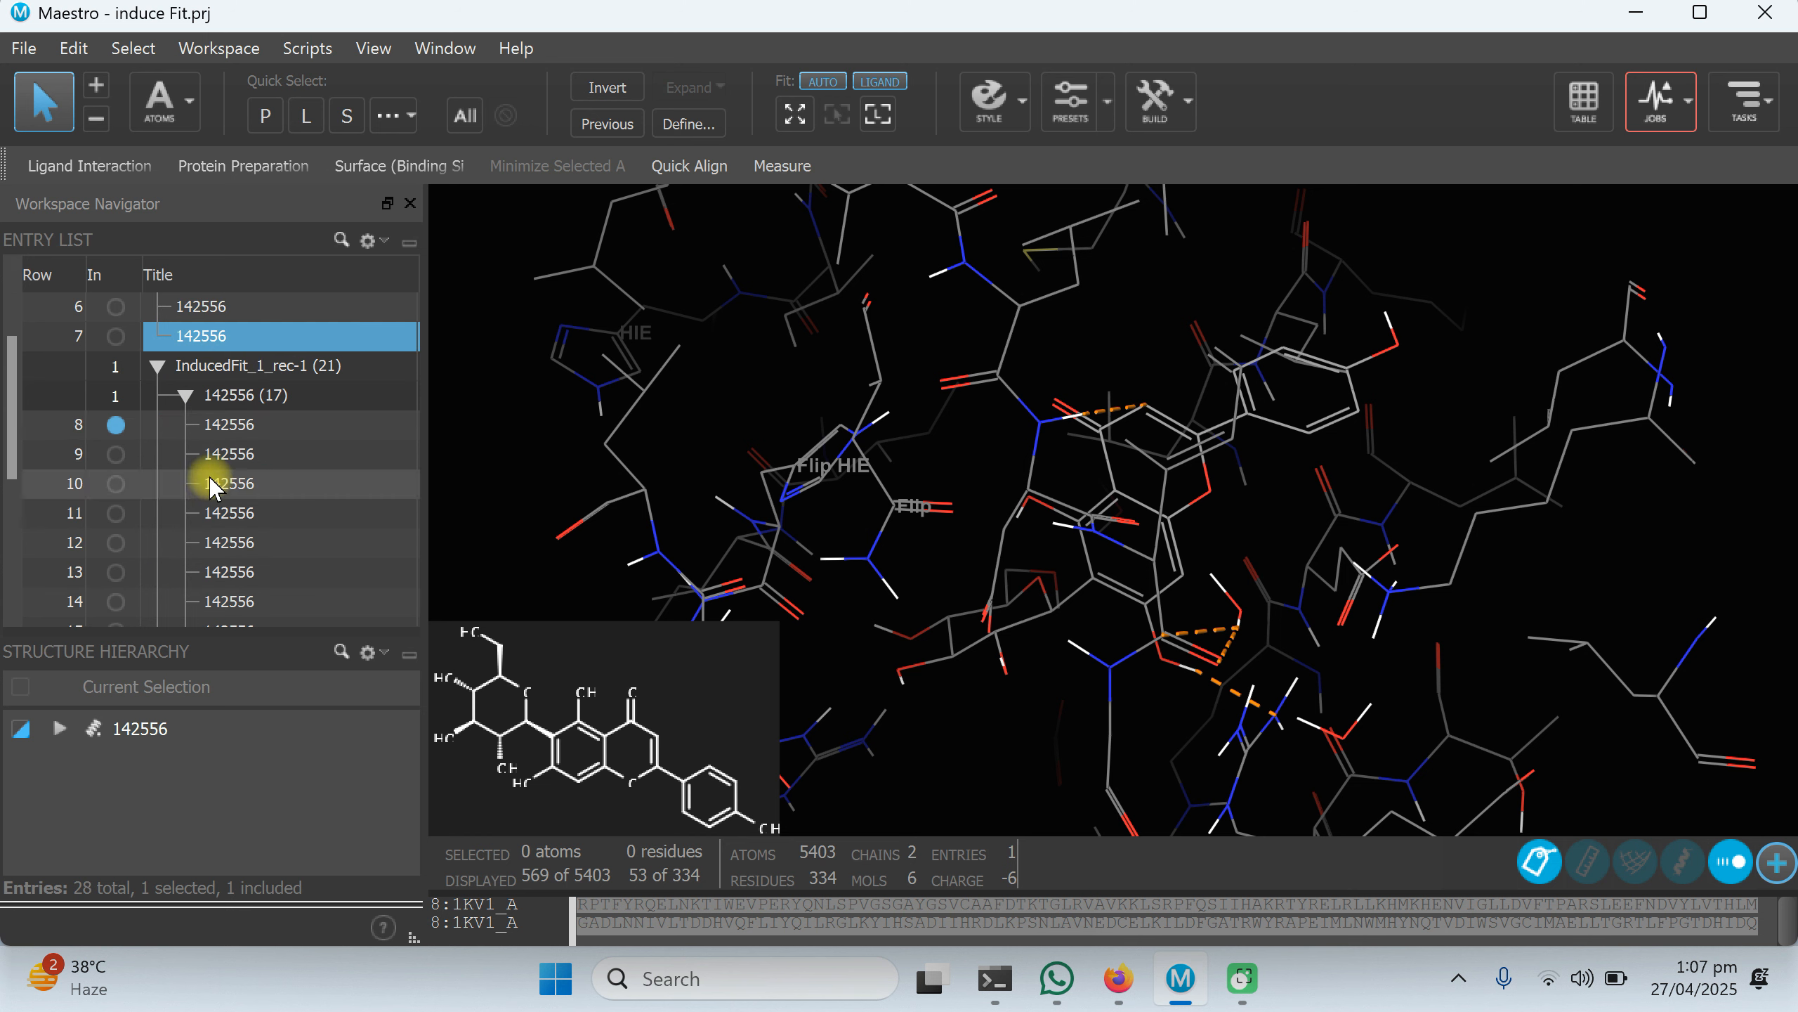
click(184, 399)
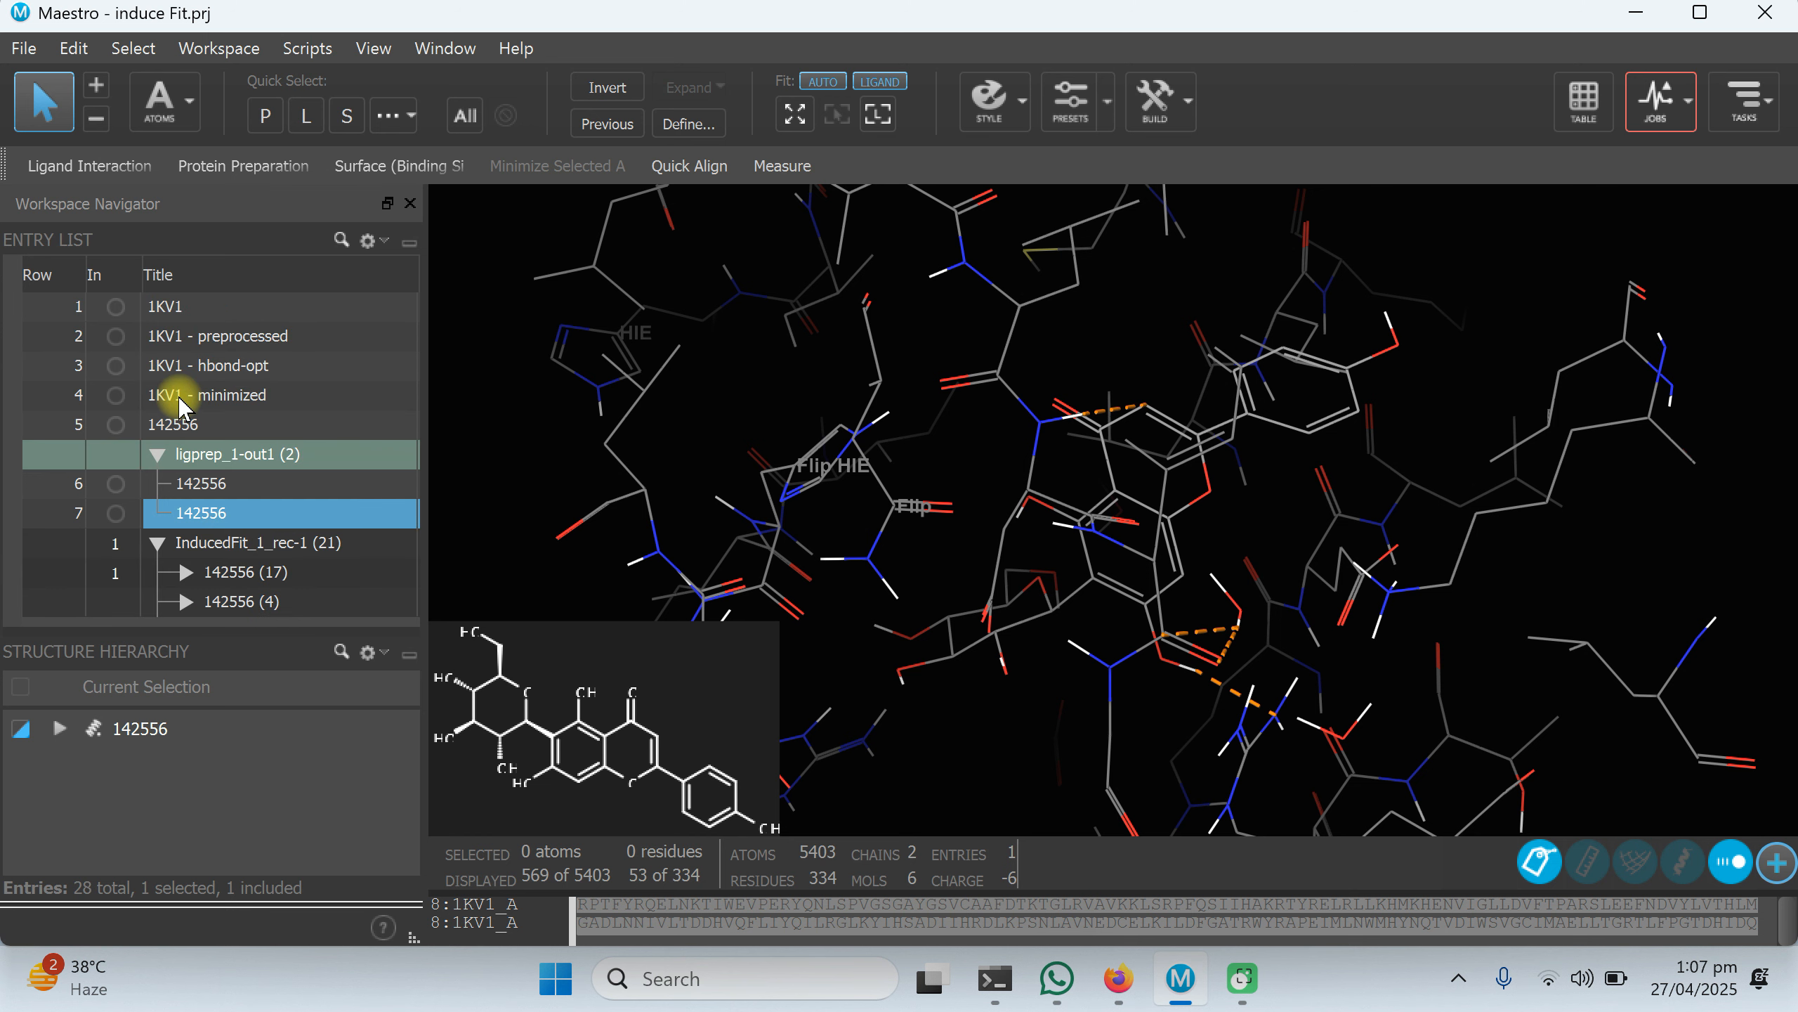
Compare the two prepared 142556 ligand structures of ligprep_1-out1 by showing each one alone in the workspace.
click(178, 483)
click(115, 484)
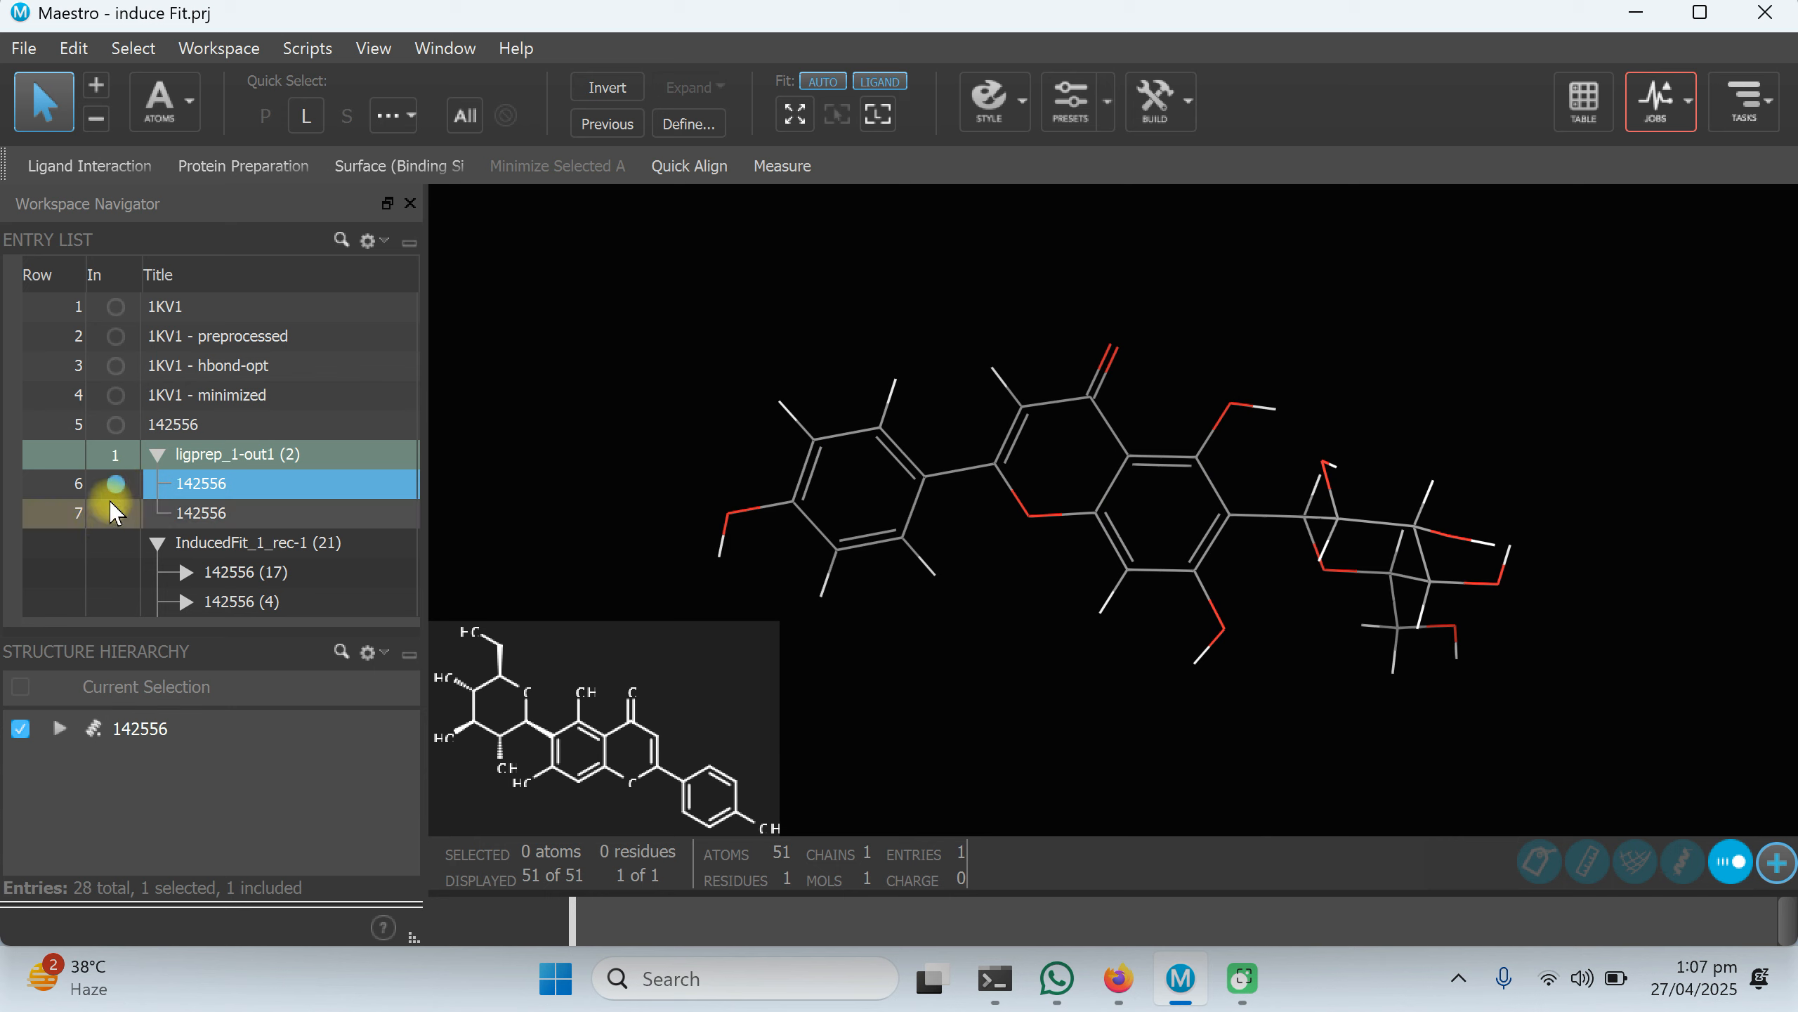
click(115, 514)
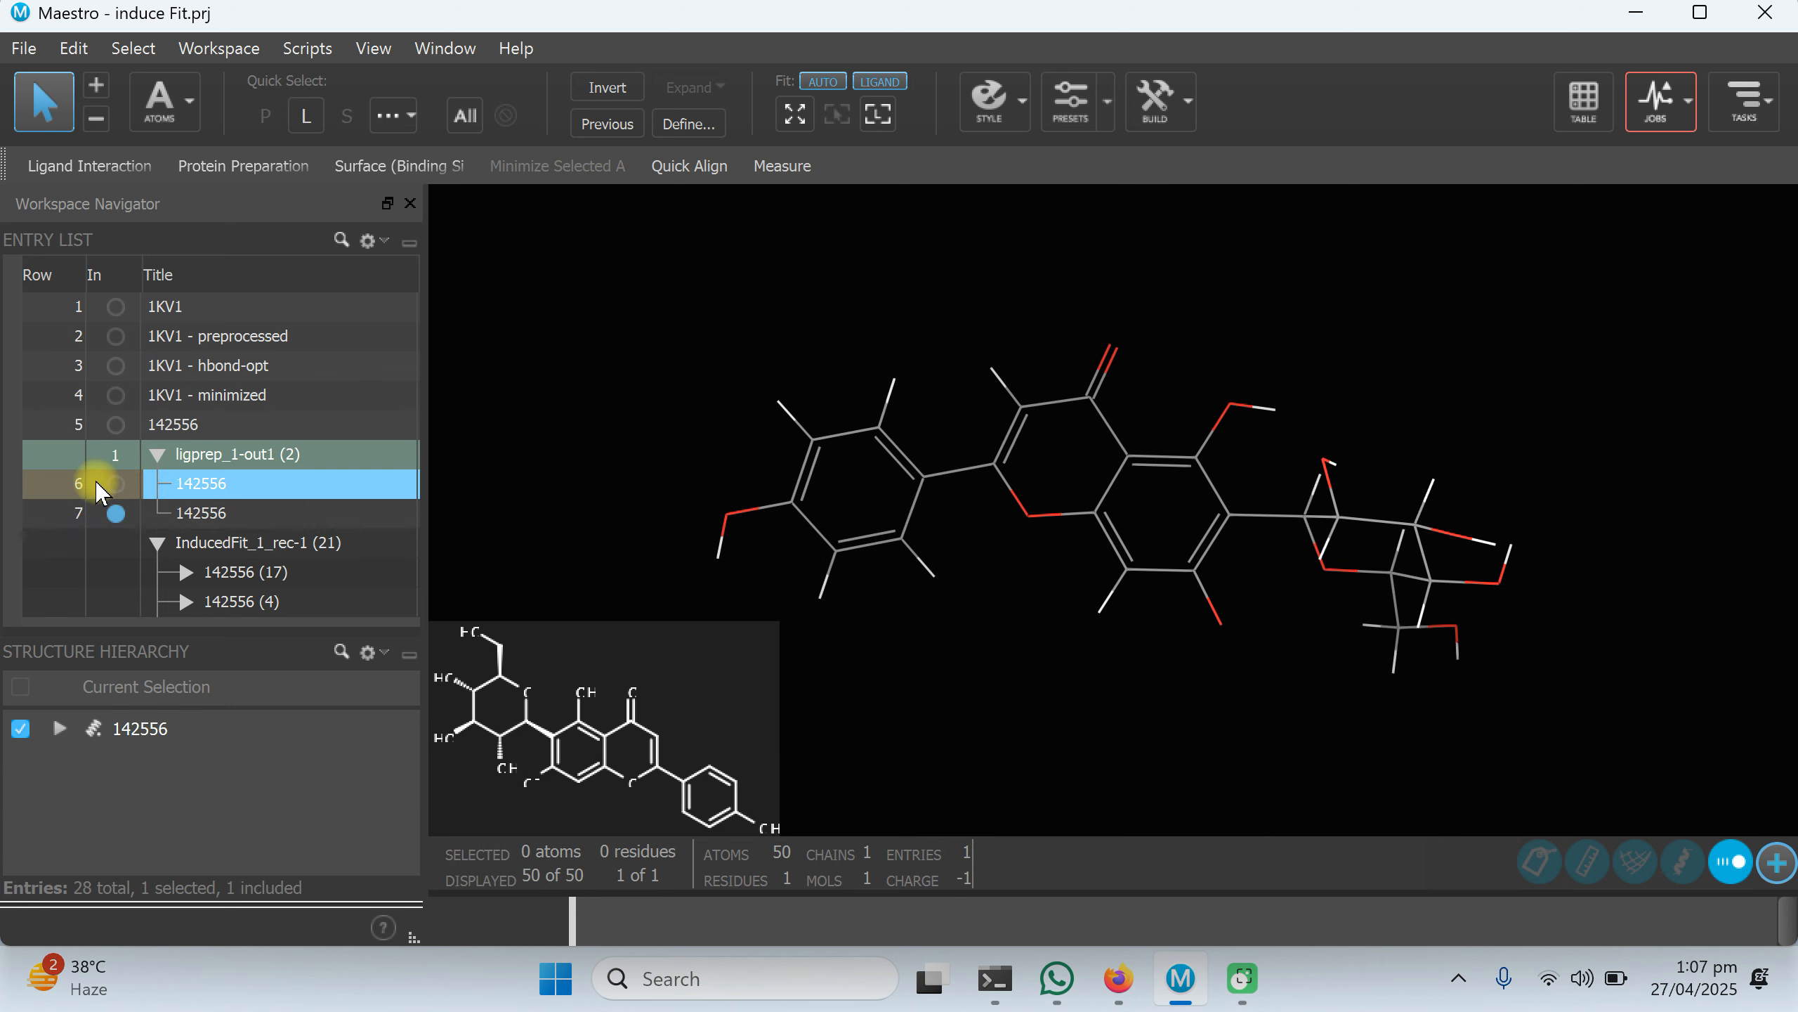
click(121, 485)
click(185, 571)
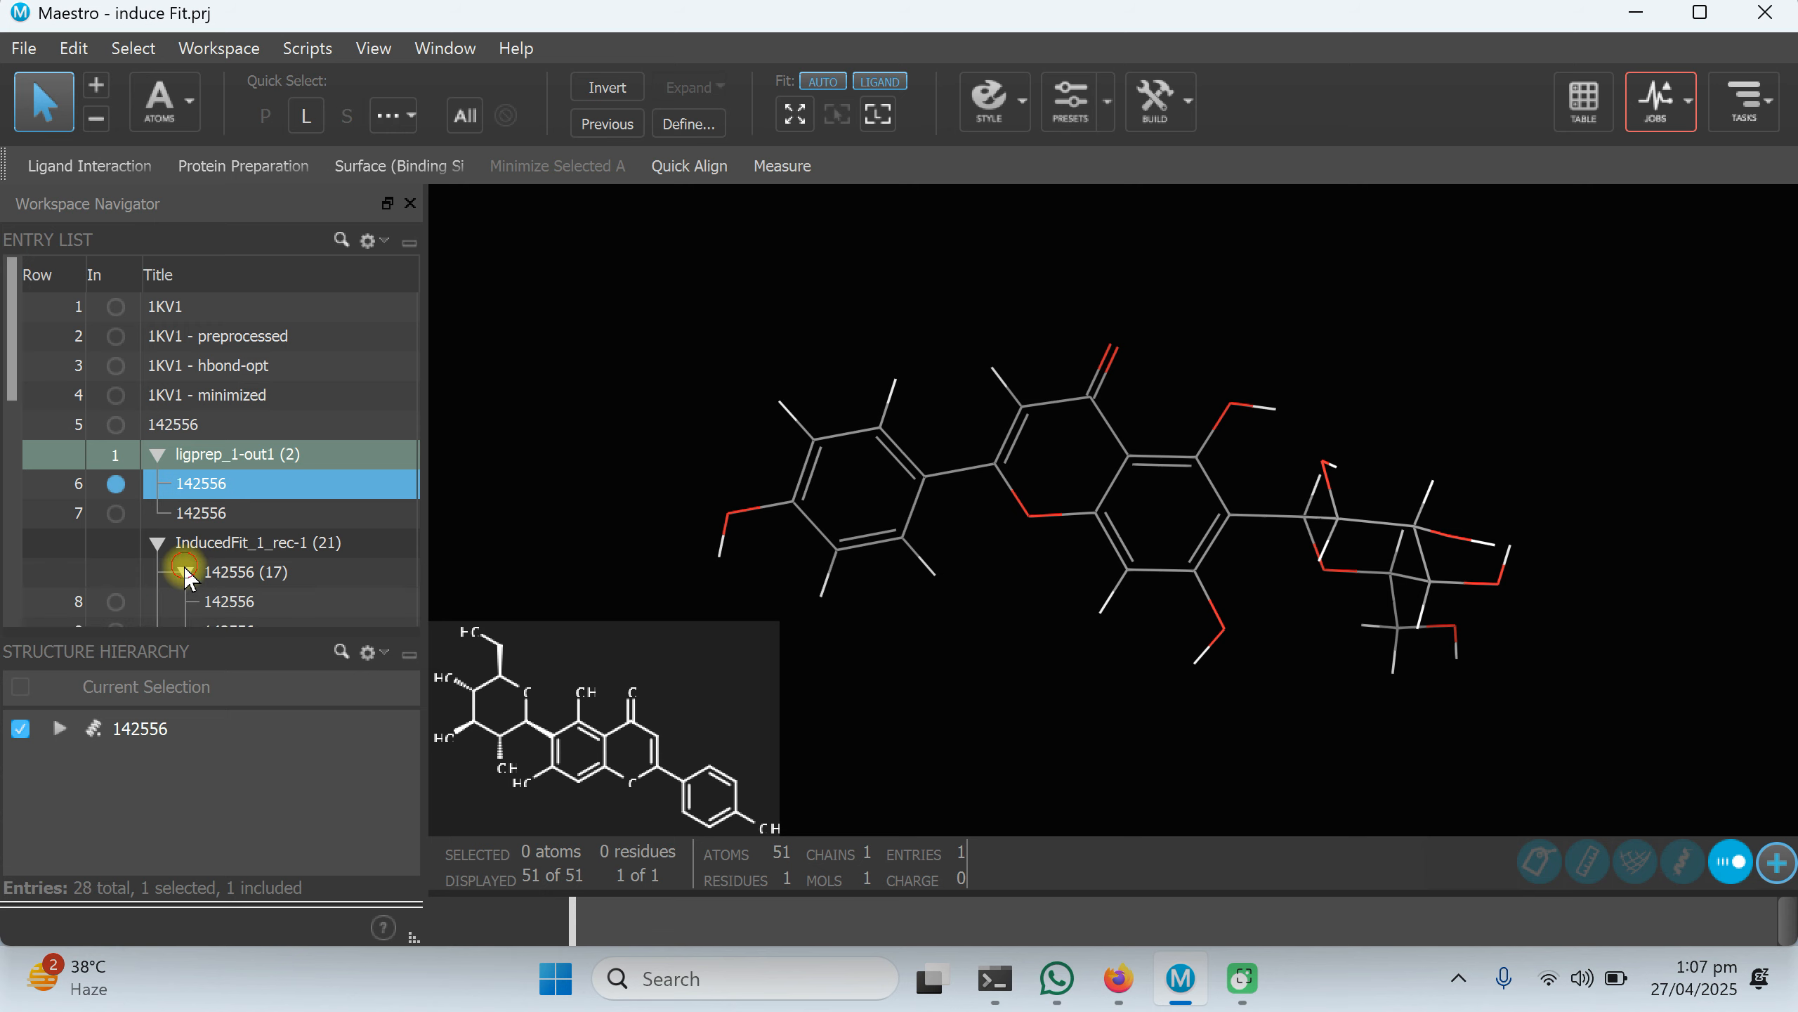
click(187, 572)
click(115, 513)
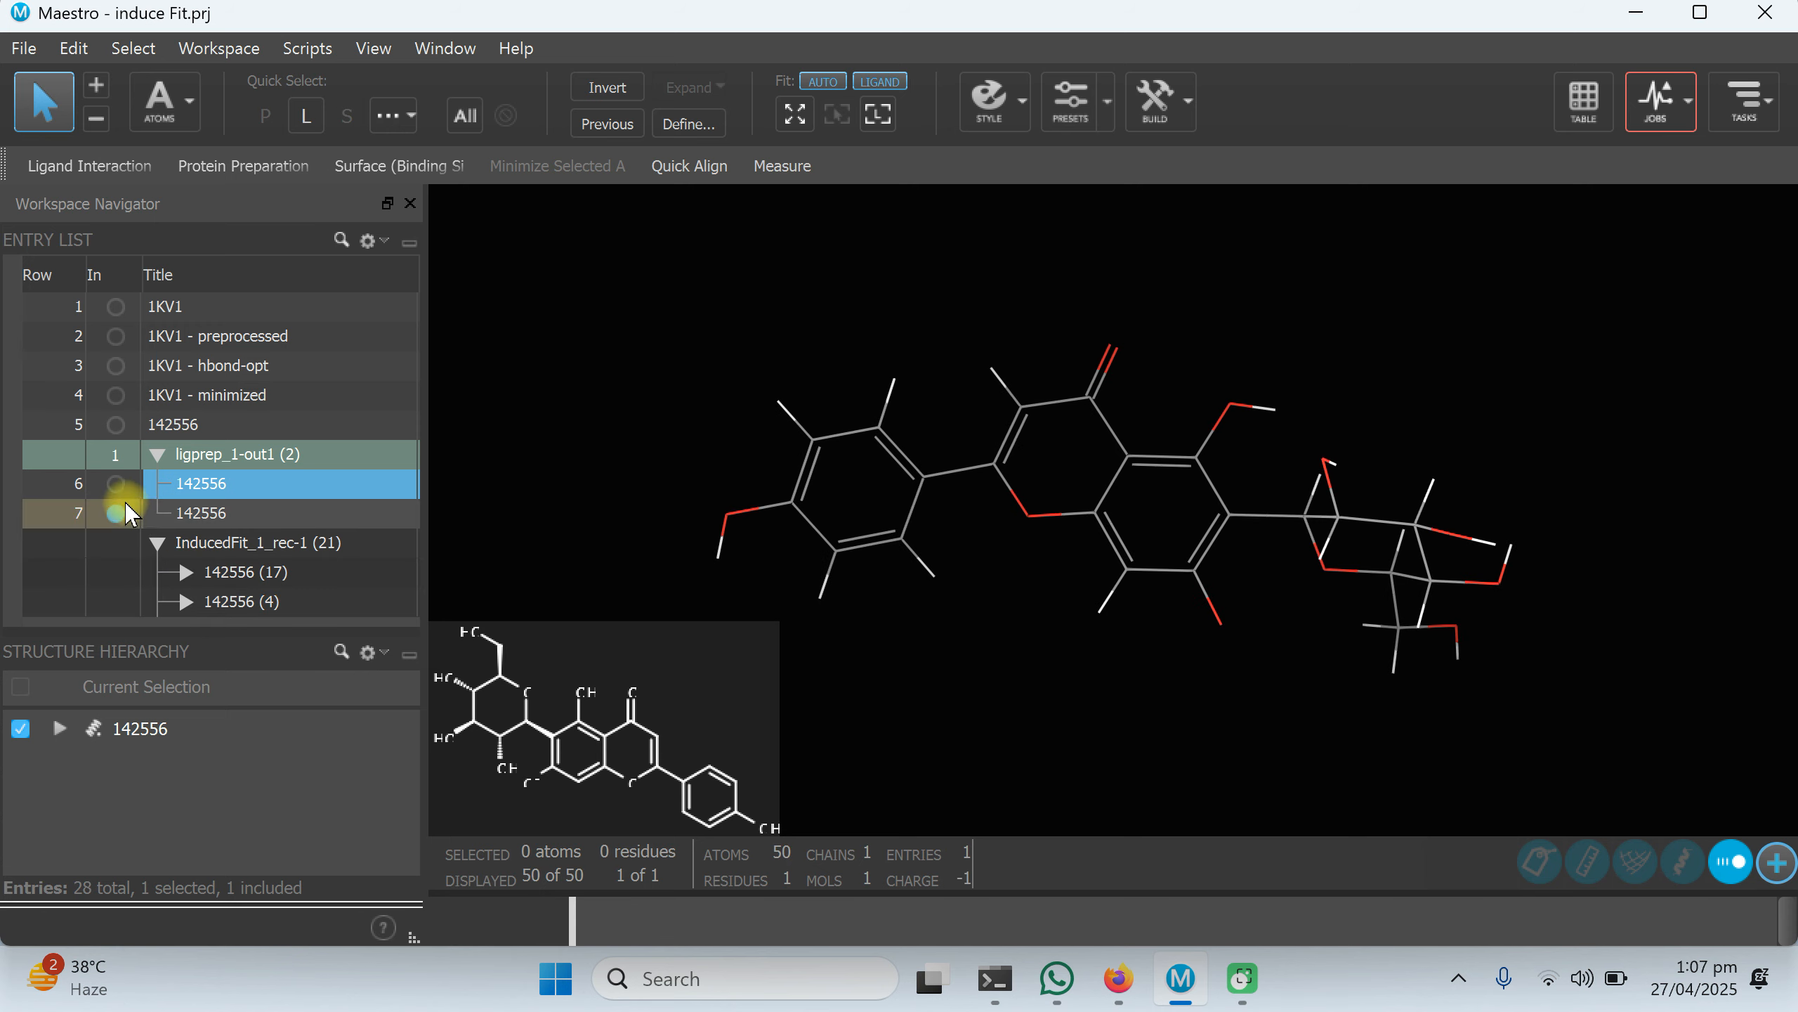
Show the first pose of the 17-pose 142556 group, row 8, in the workspace and apply the BioLuminate Default preset.
click(160, 571)
scroll(171, 489, down, 2)
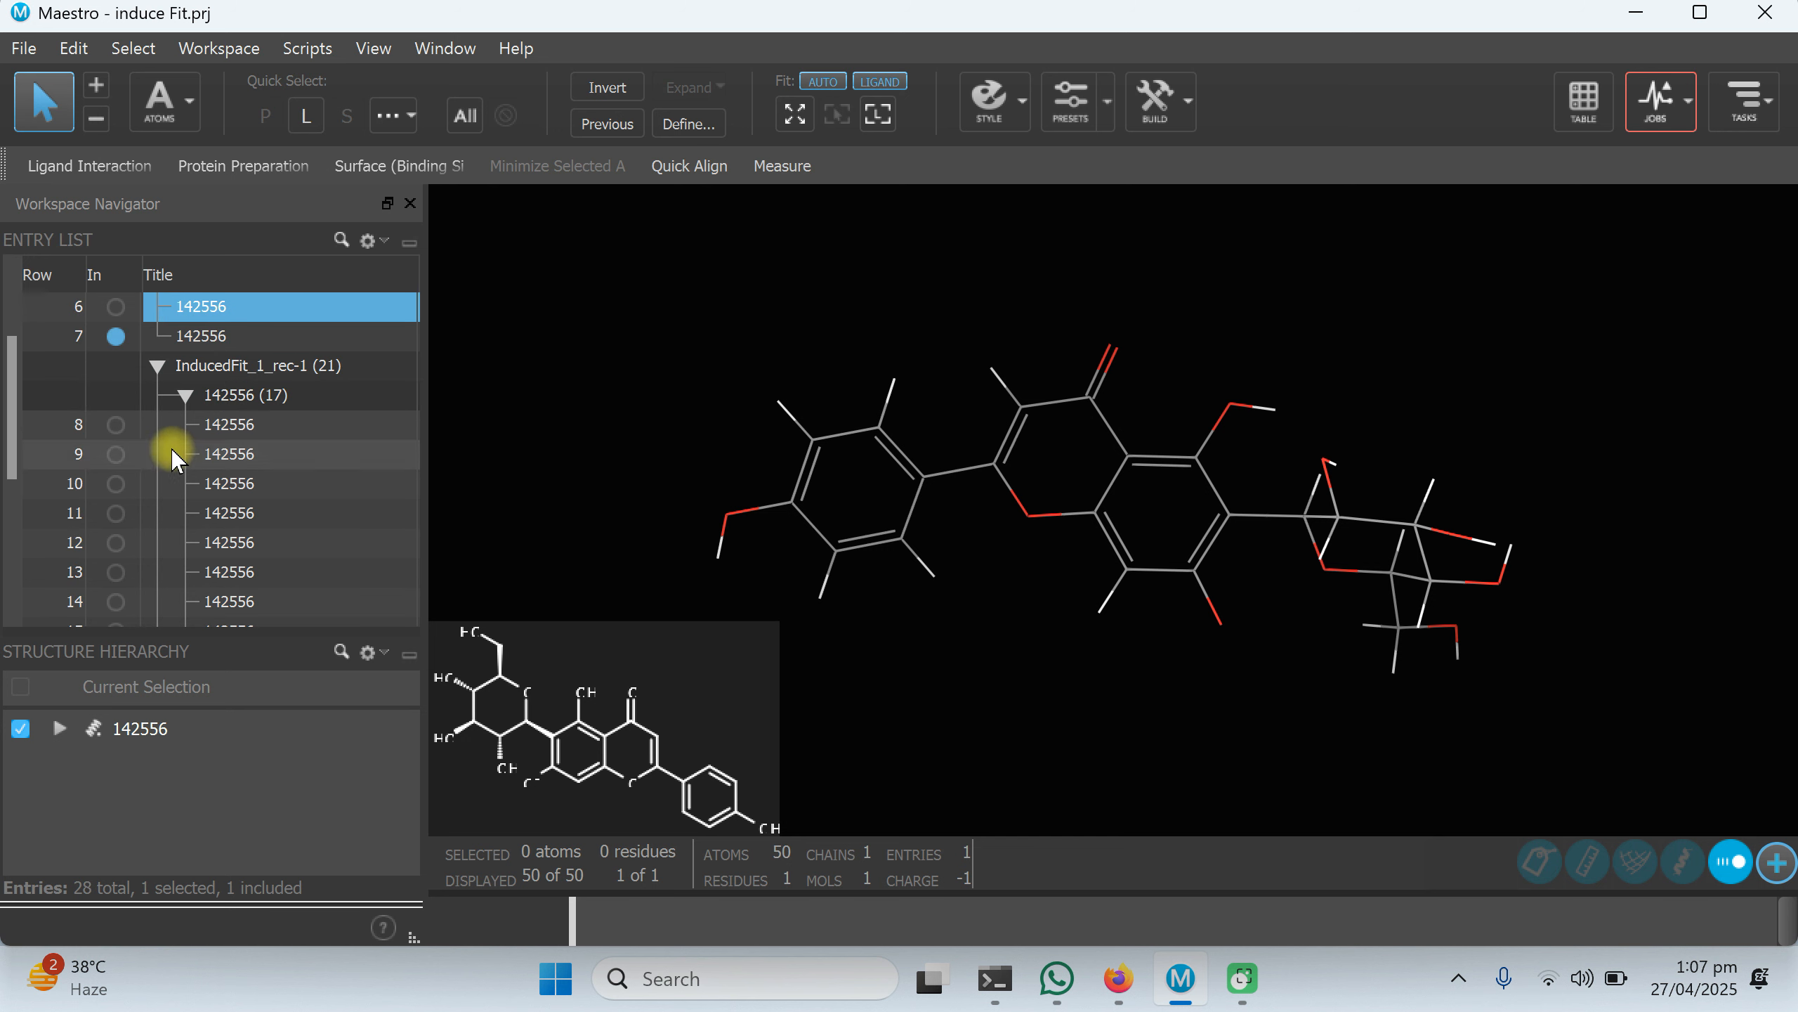
click(115, 425)
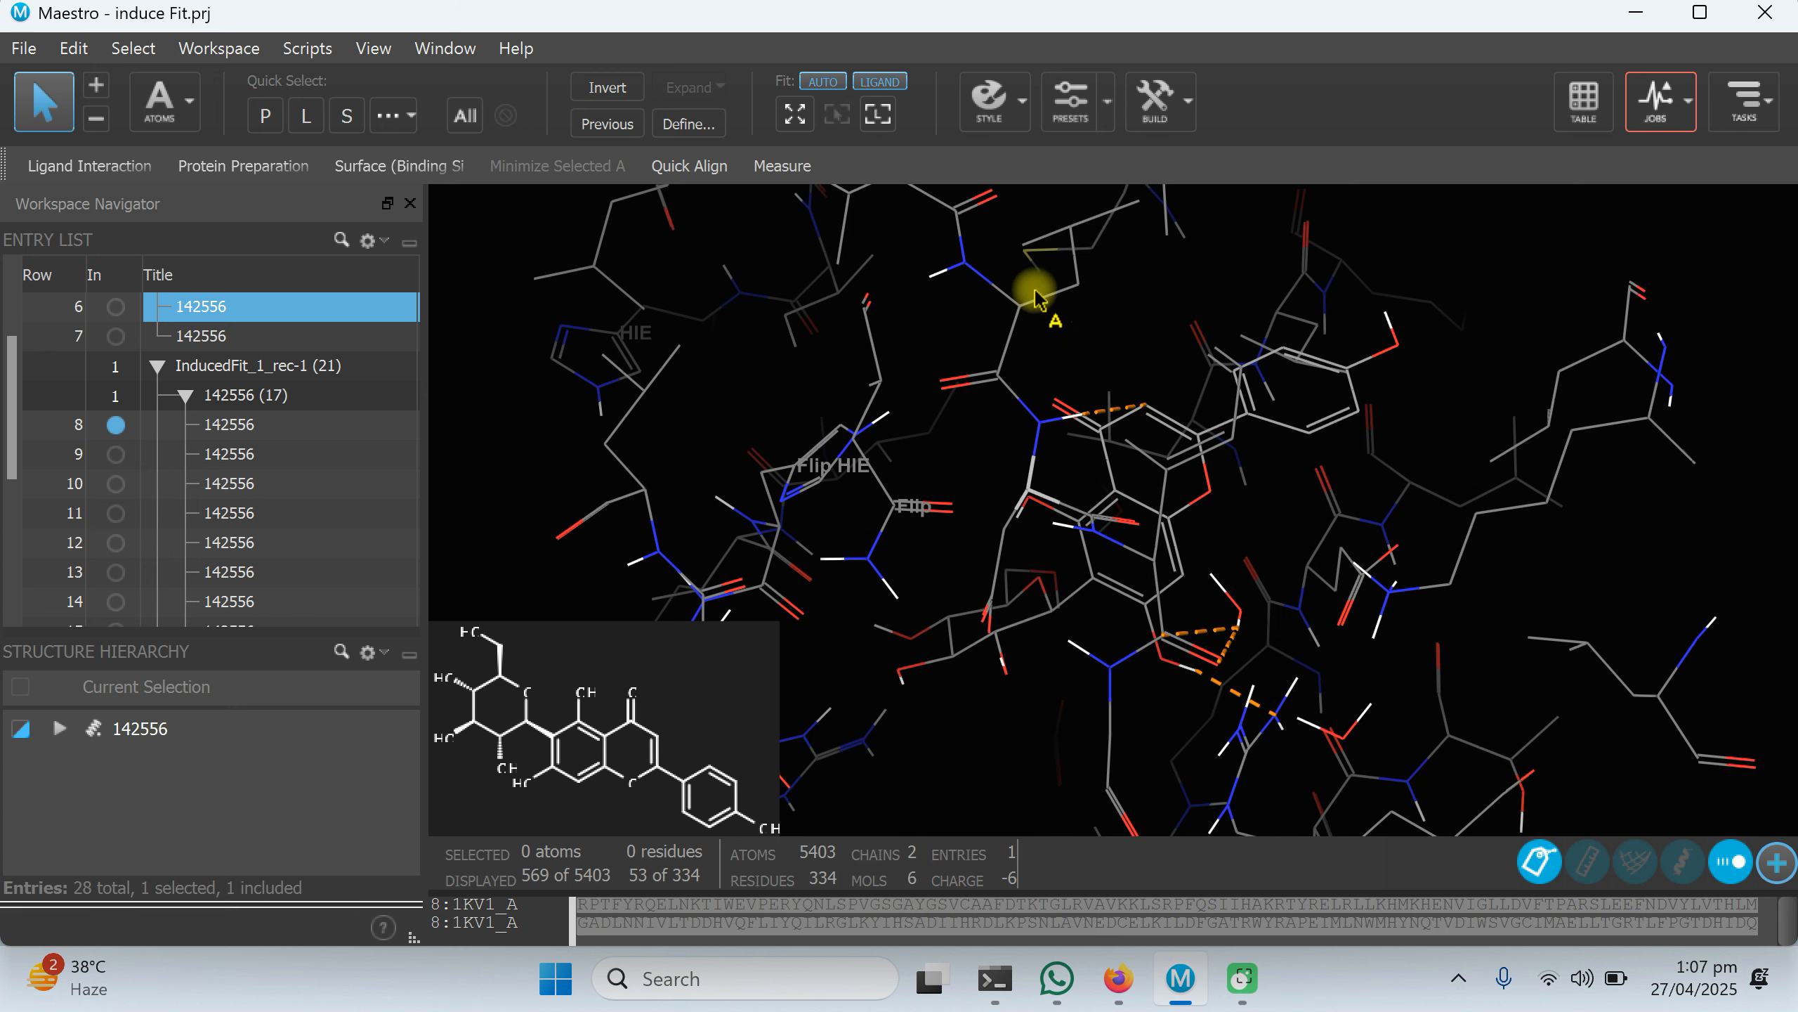
click(1095, 130)
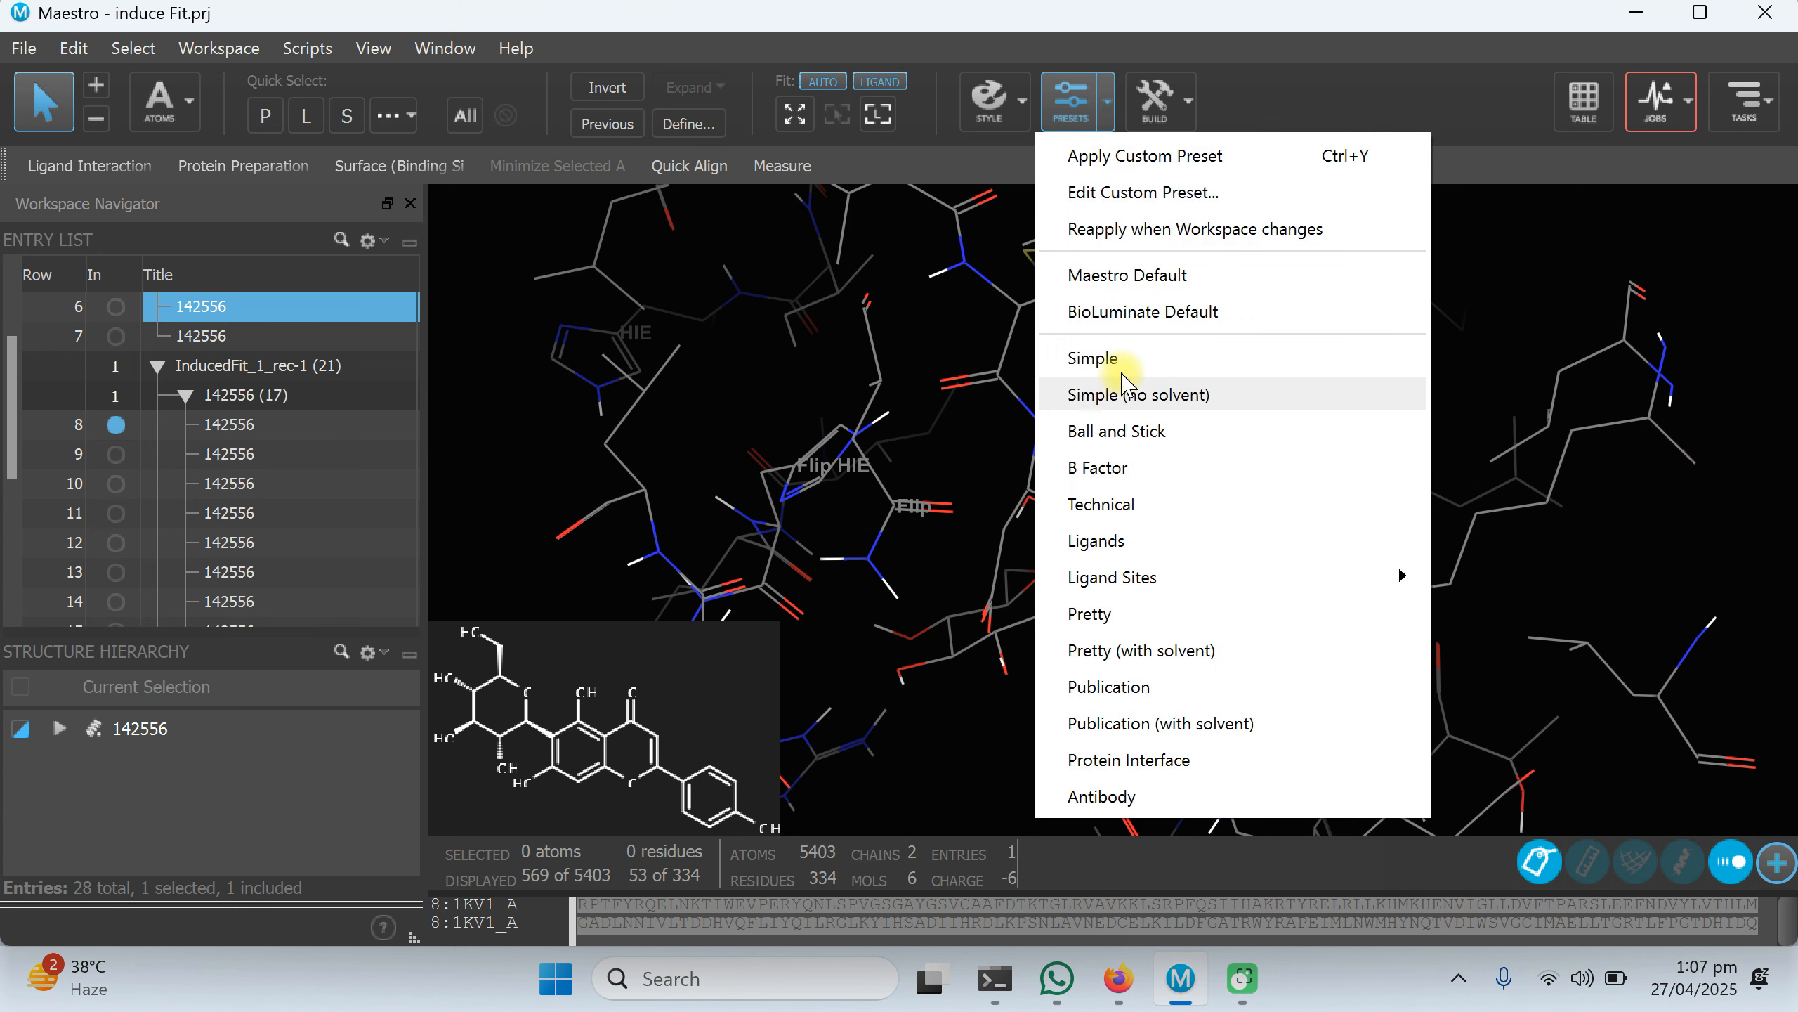
click(1126, 320)
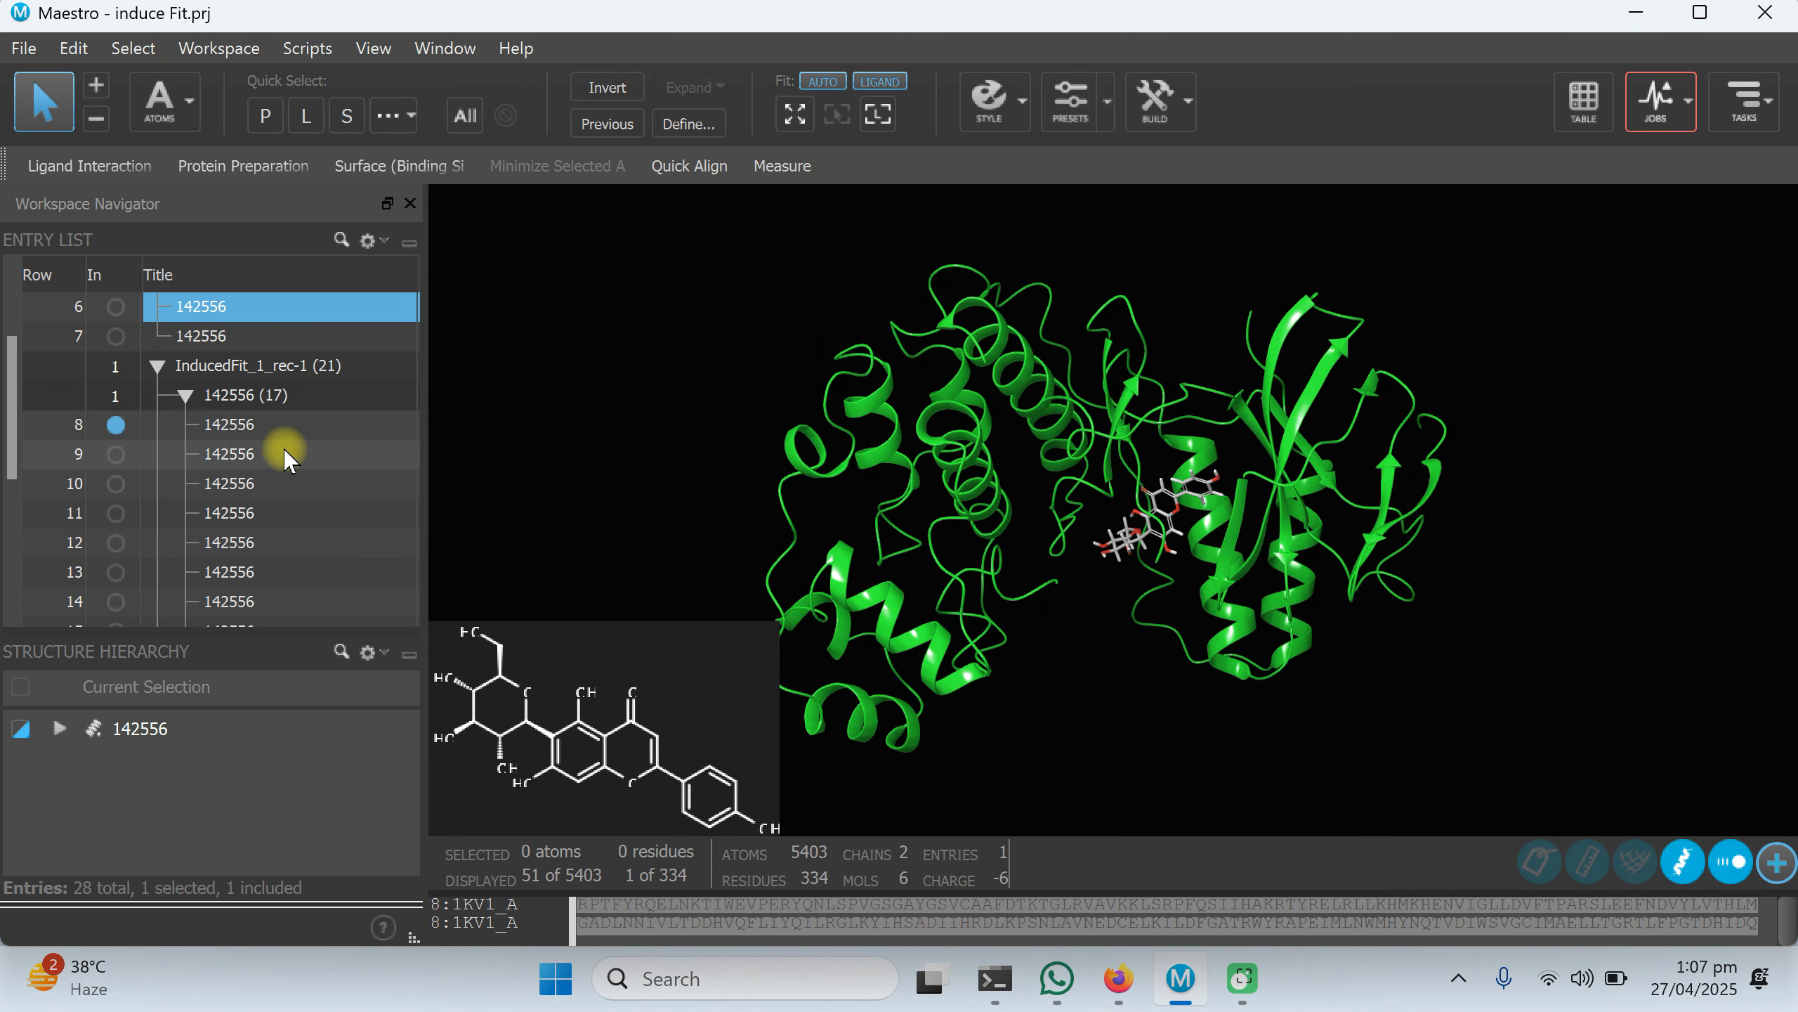
View the docked 142556 poses in rows 9 to 12 one at a time in the workspace.
click(116, 454)
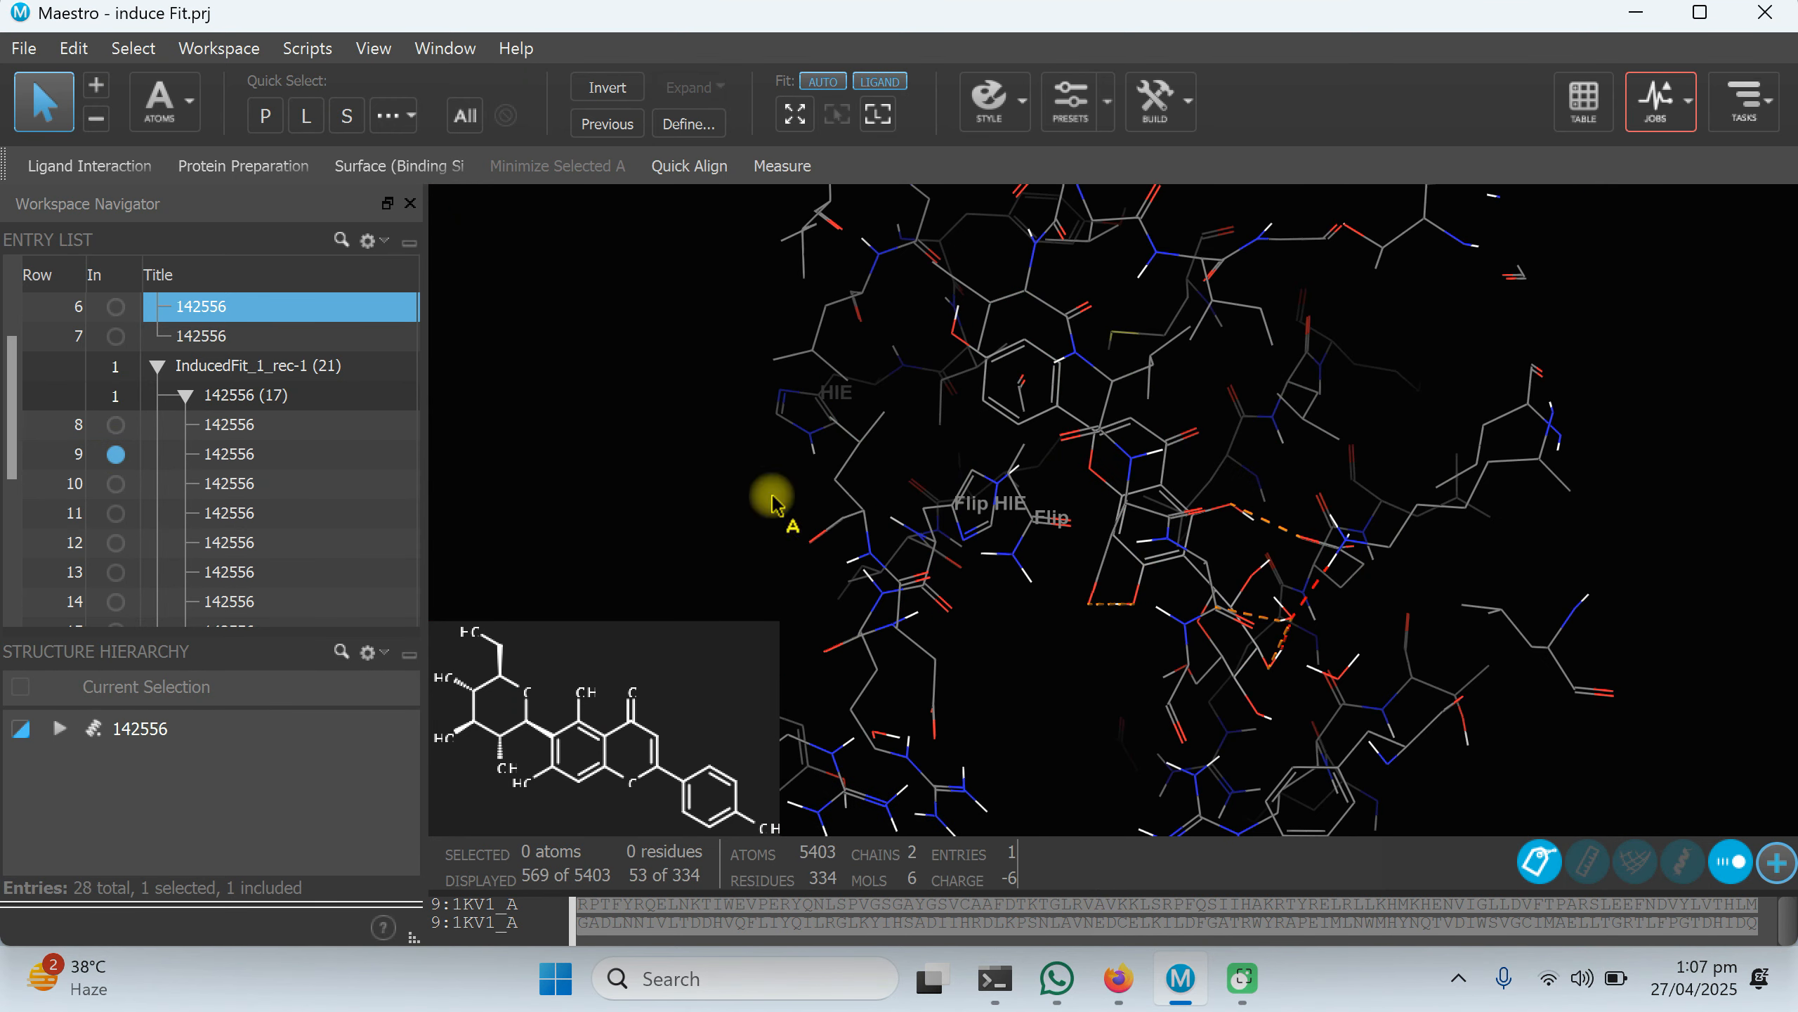
click(116, 484)
click(115, 513)
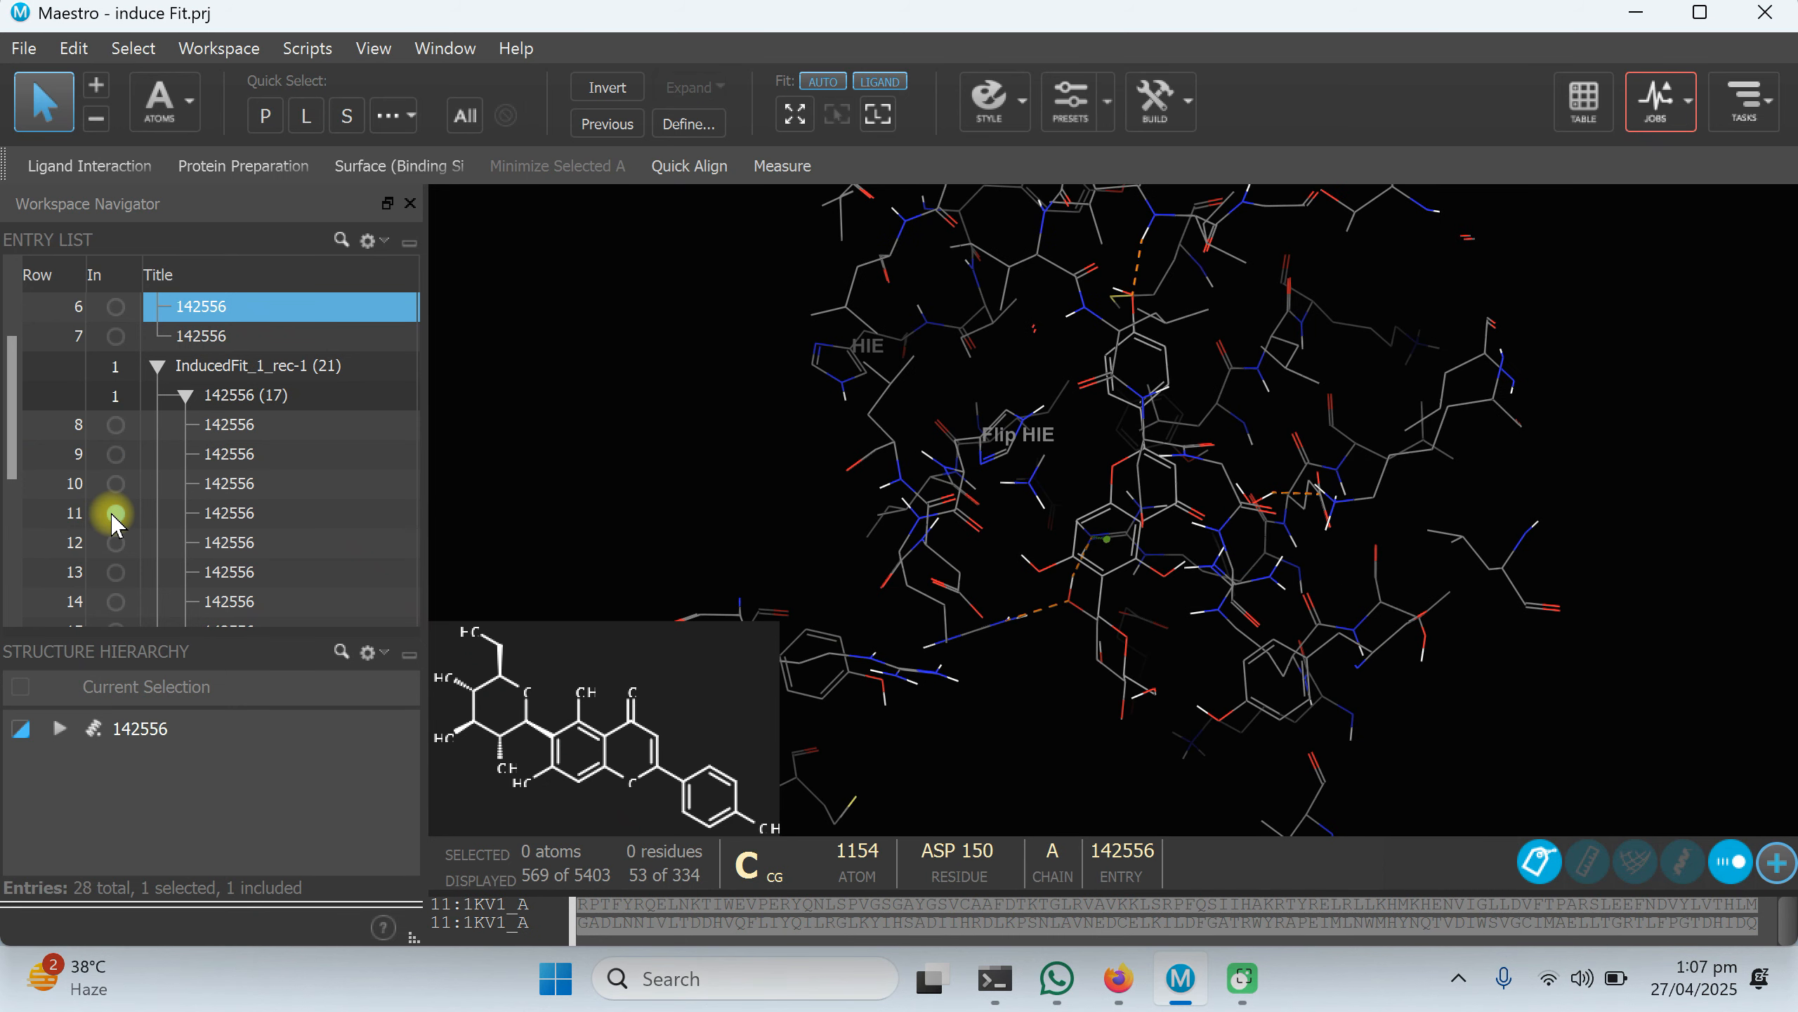
click(115, 542)
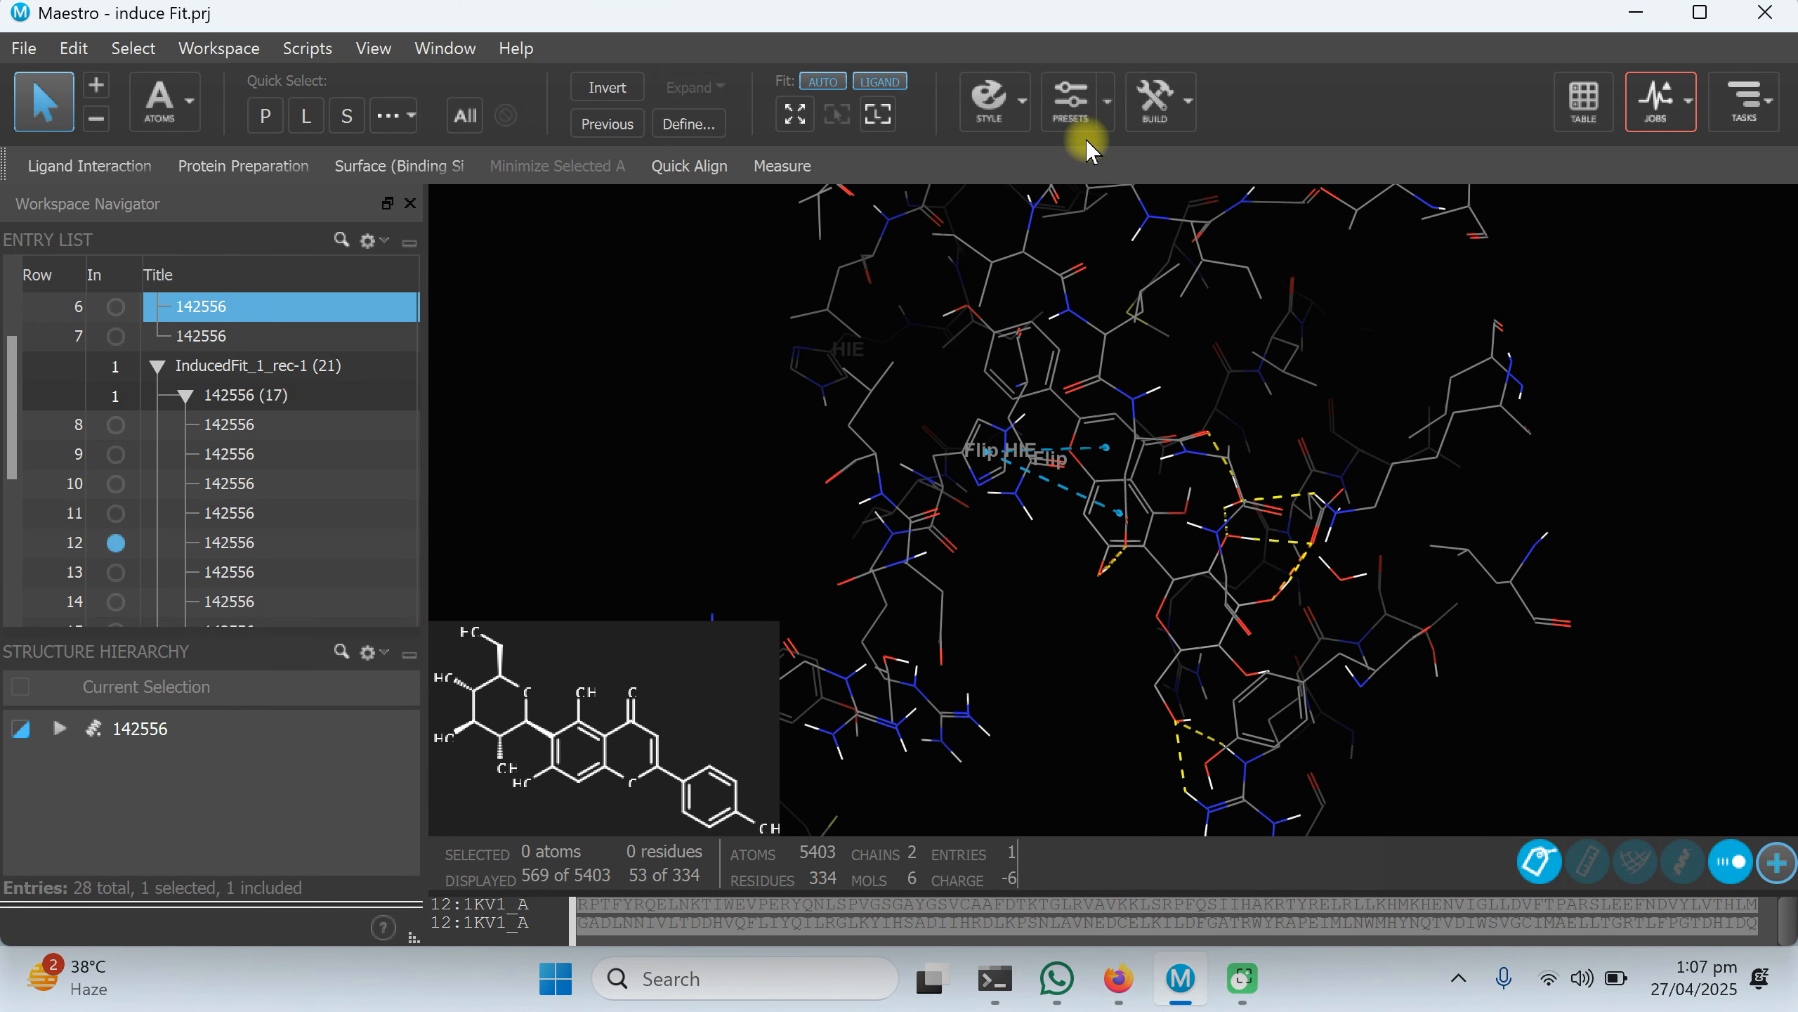
Apply the Cartoon ligand site preset to the row 12 pose and show the row 9 pose instead.
click(1103, 103)
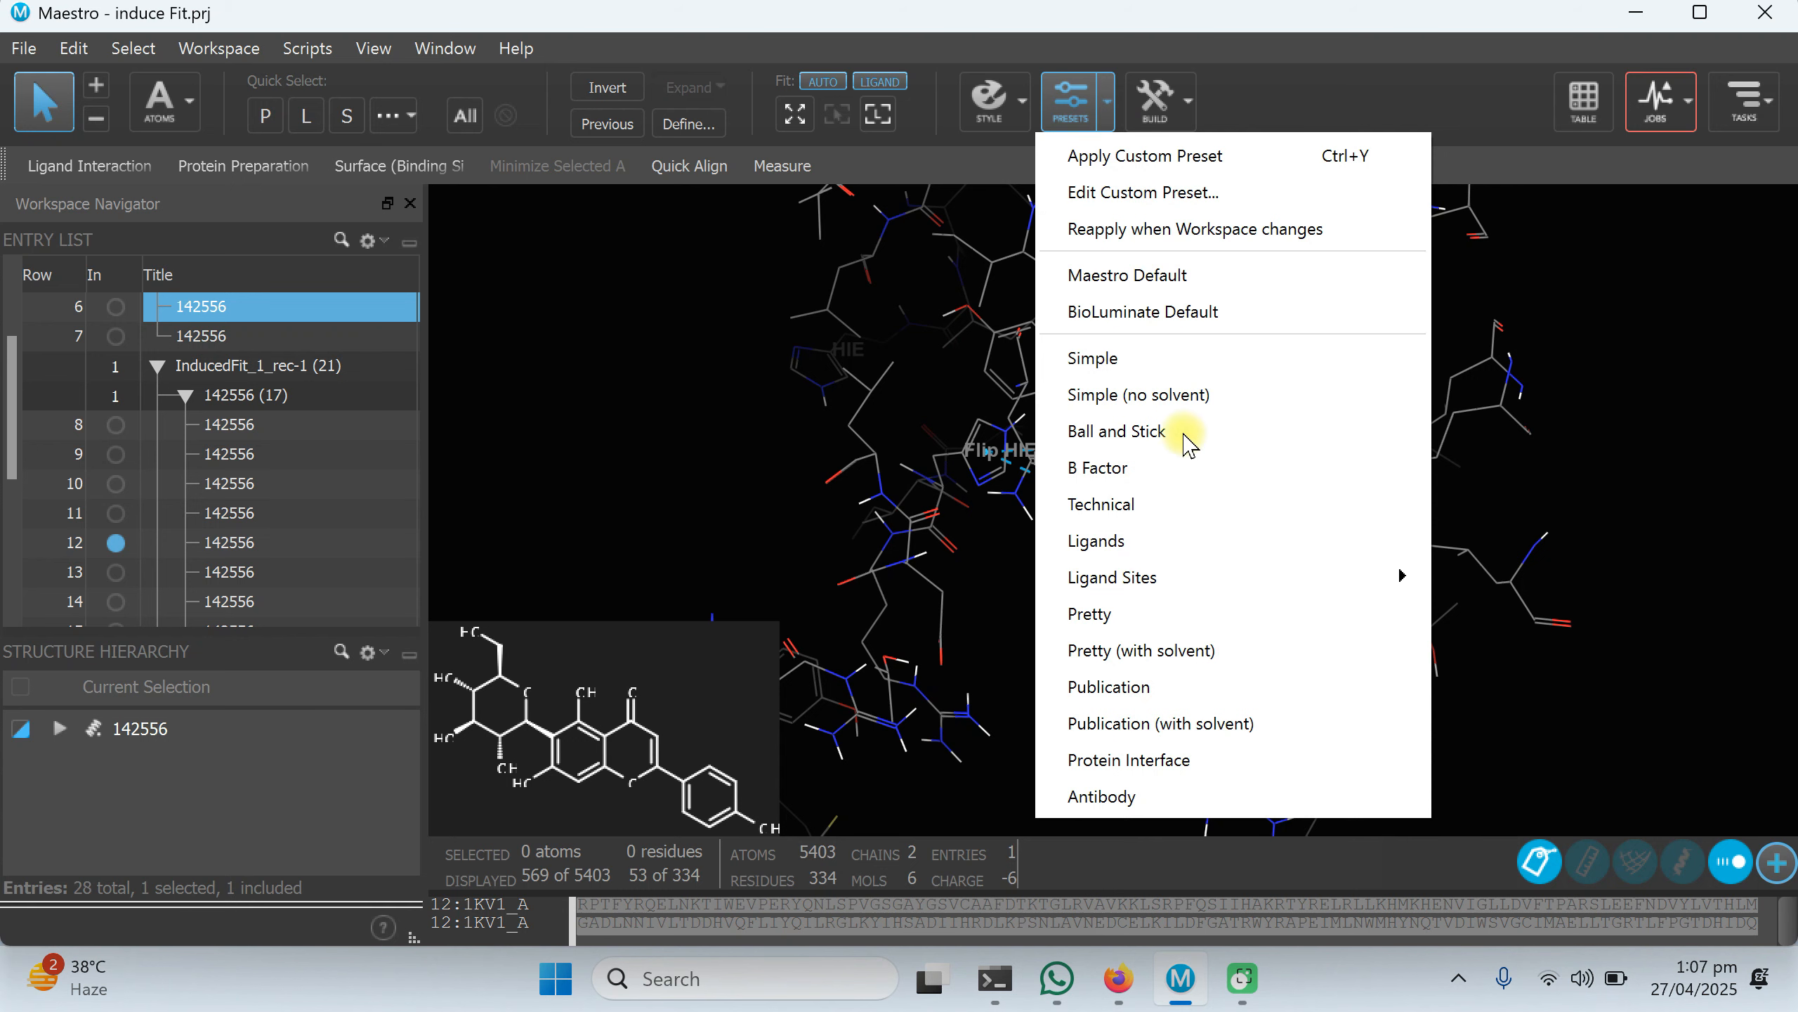
mouse_move(1224, 585)
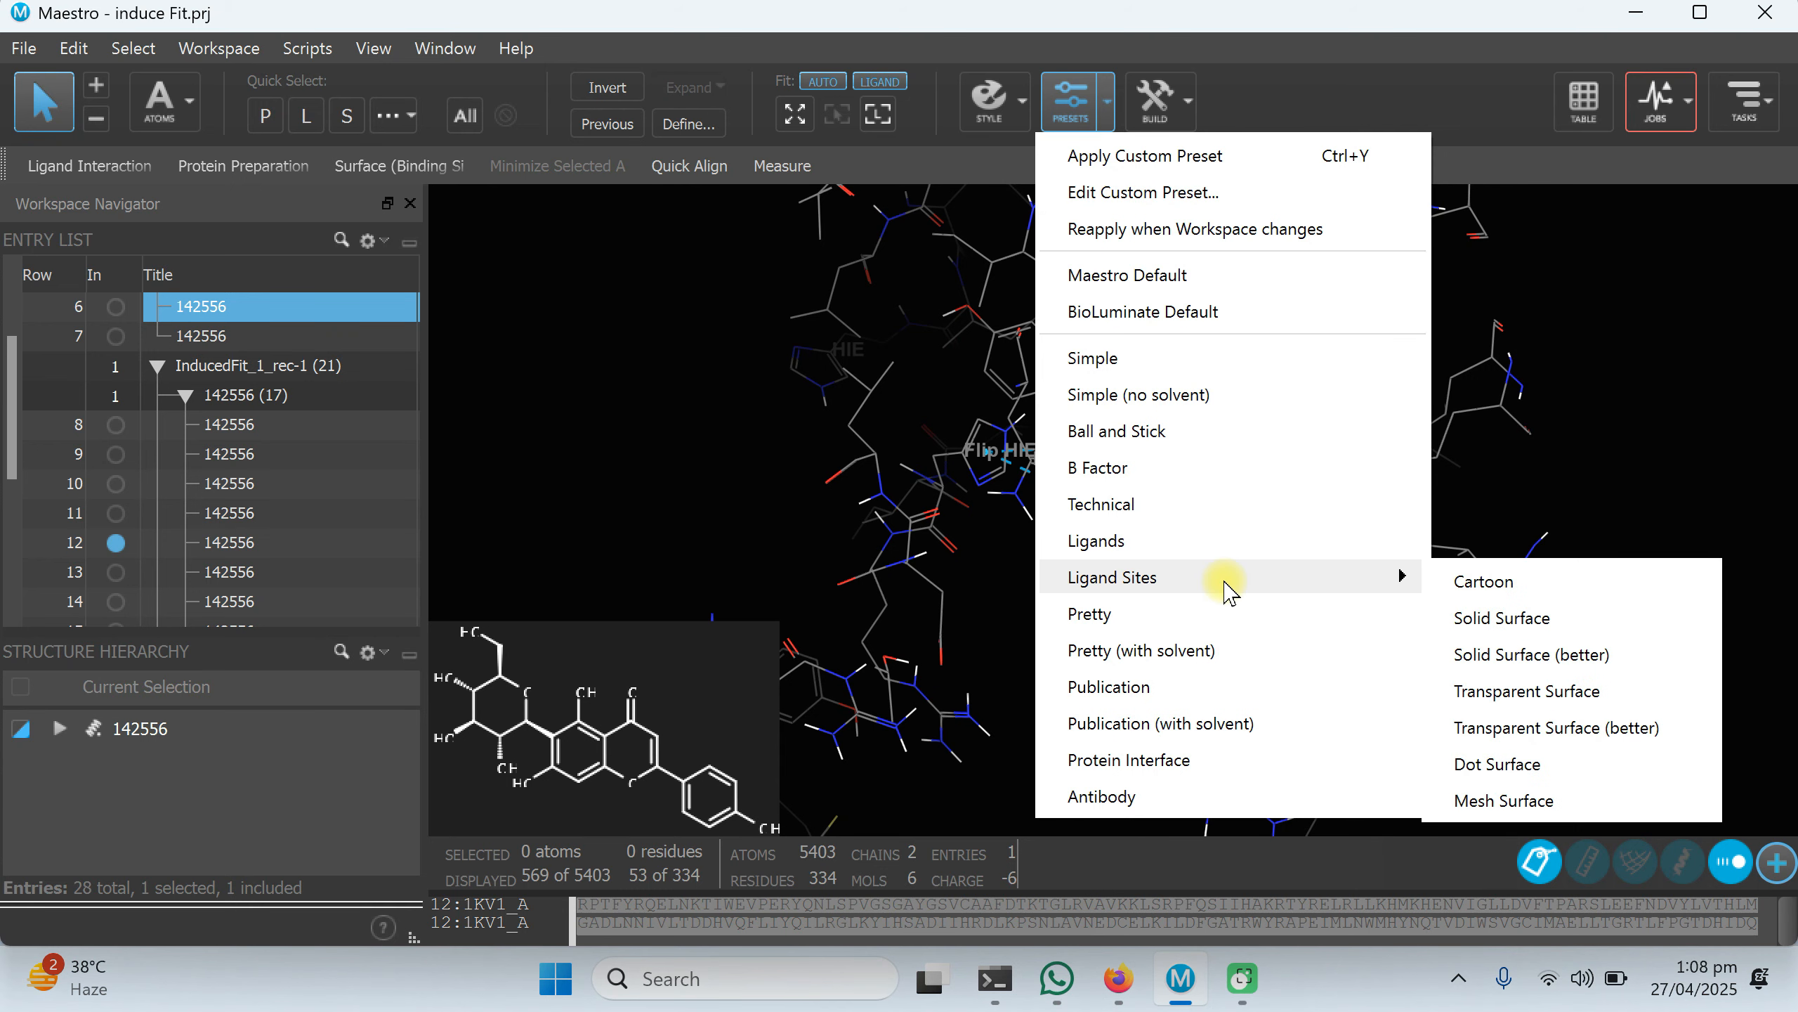
click(1532, 599)
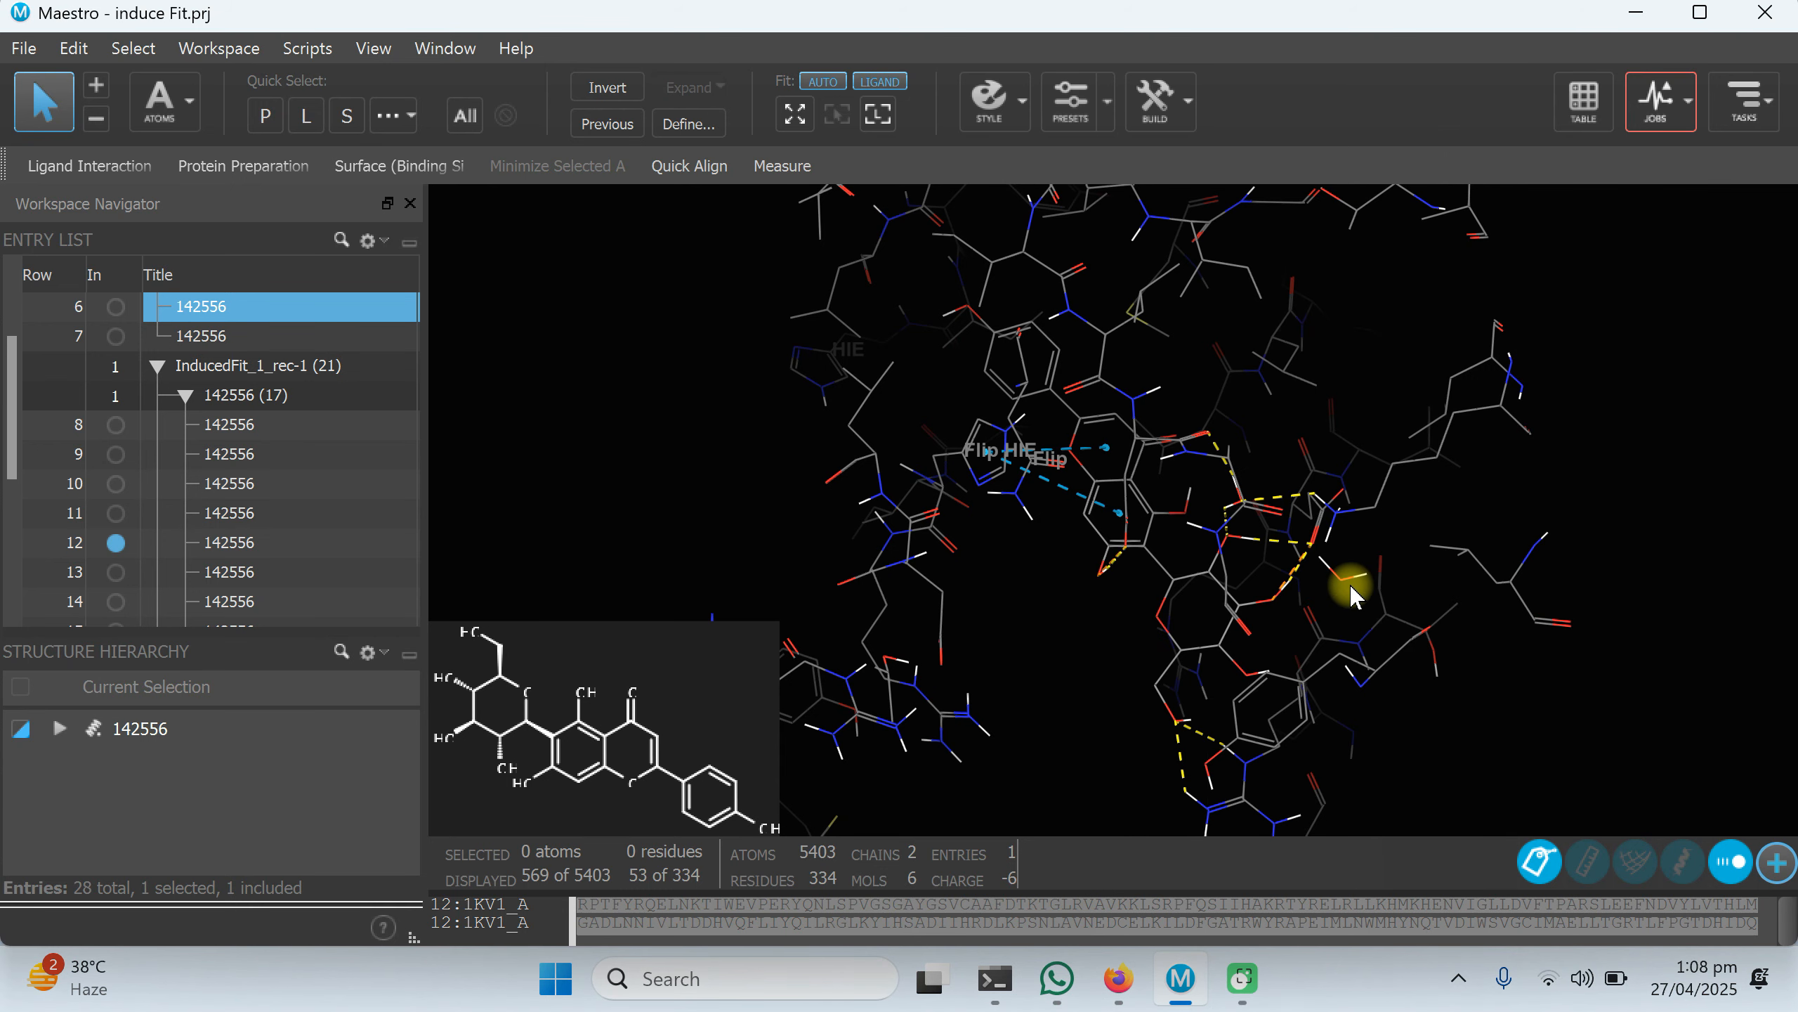
click(115, 454)
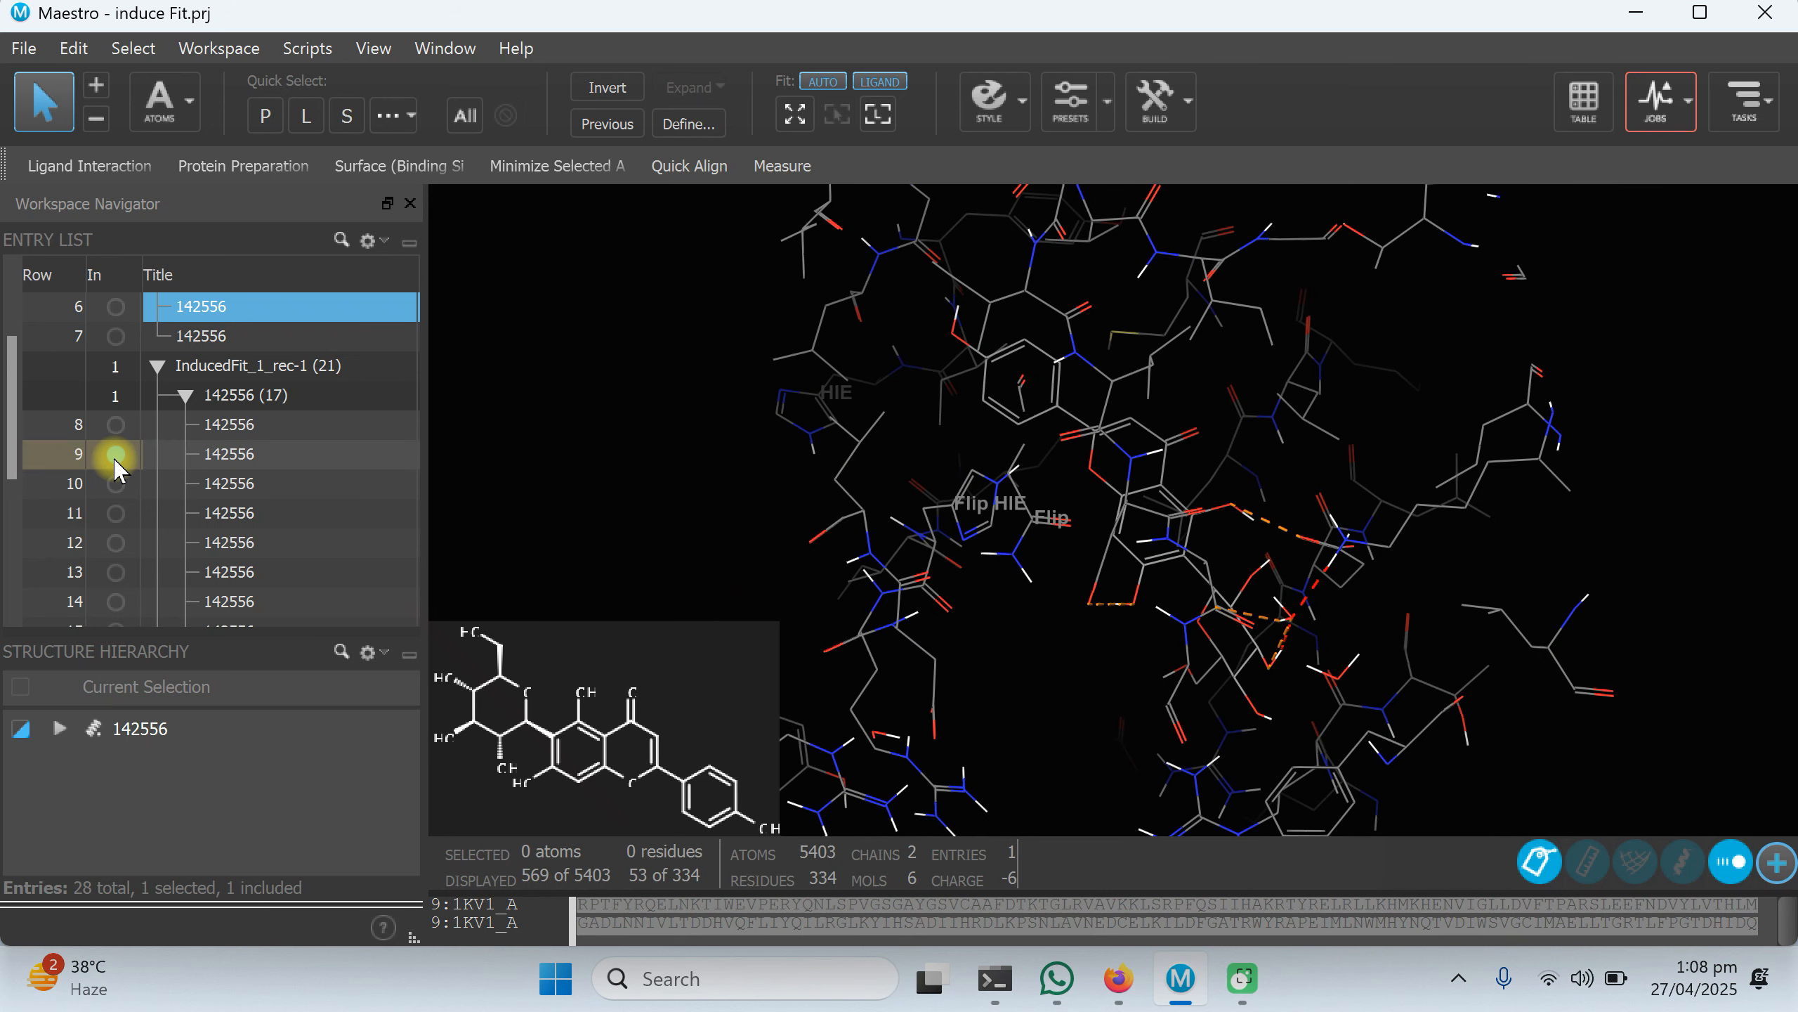
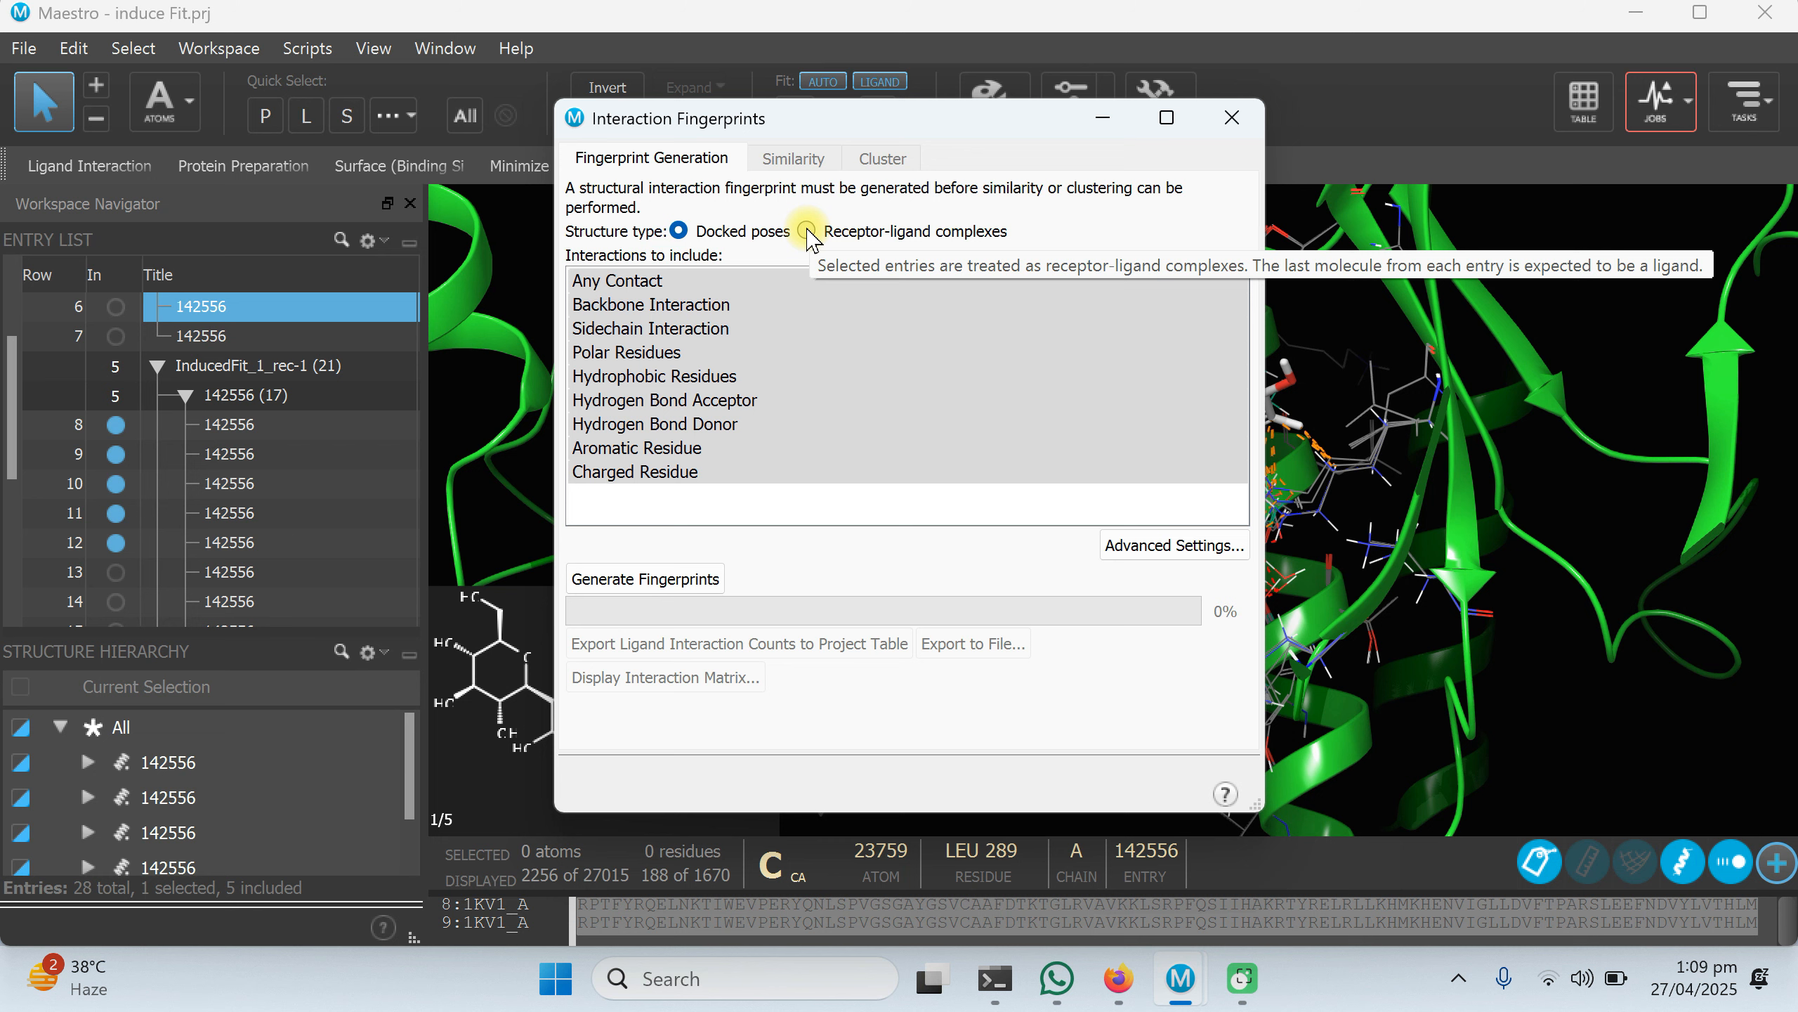
Set the fingerprint structure type to Receptor-ligand complexes and try to generate fingerprints from the currently selected entry.
click(806, 231)
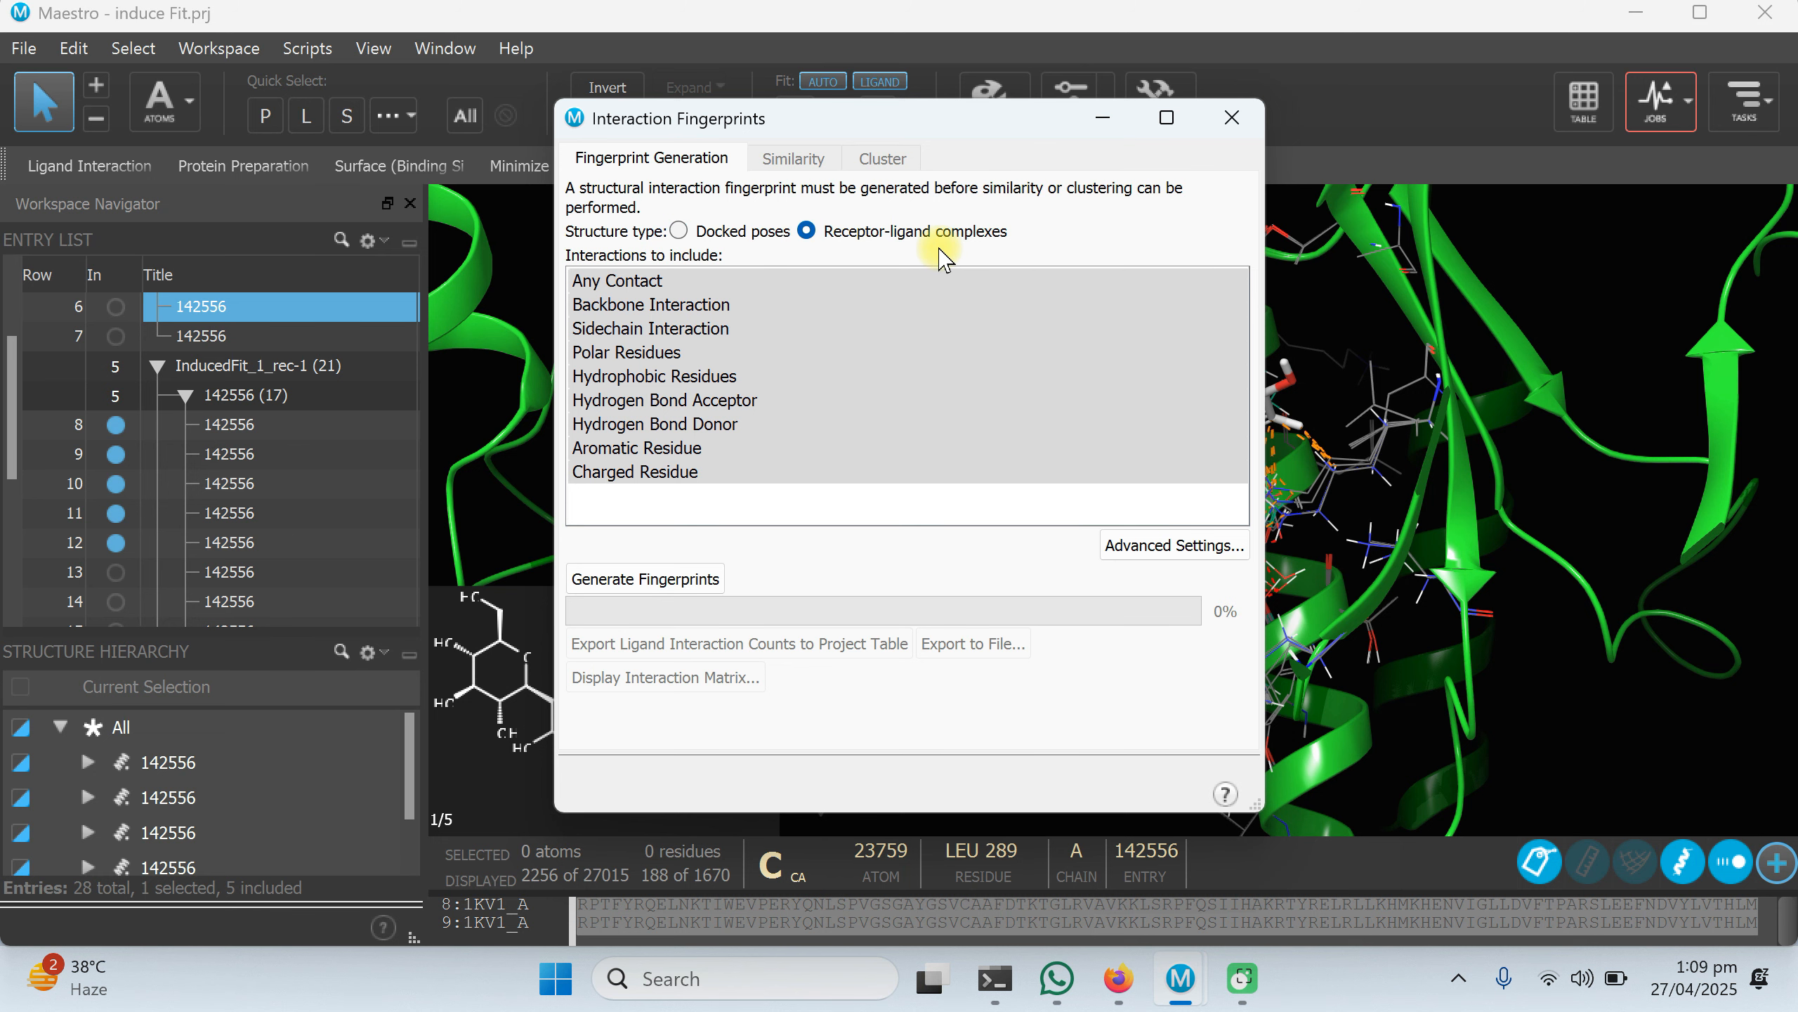
click(671, 588)
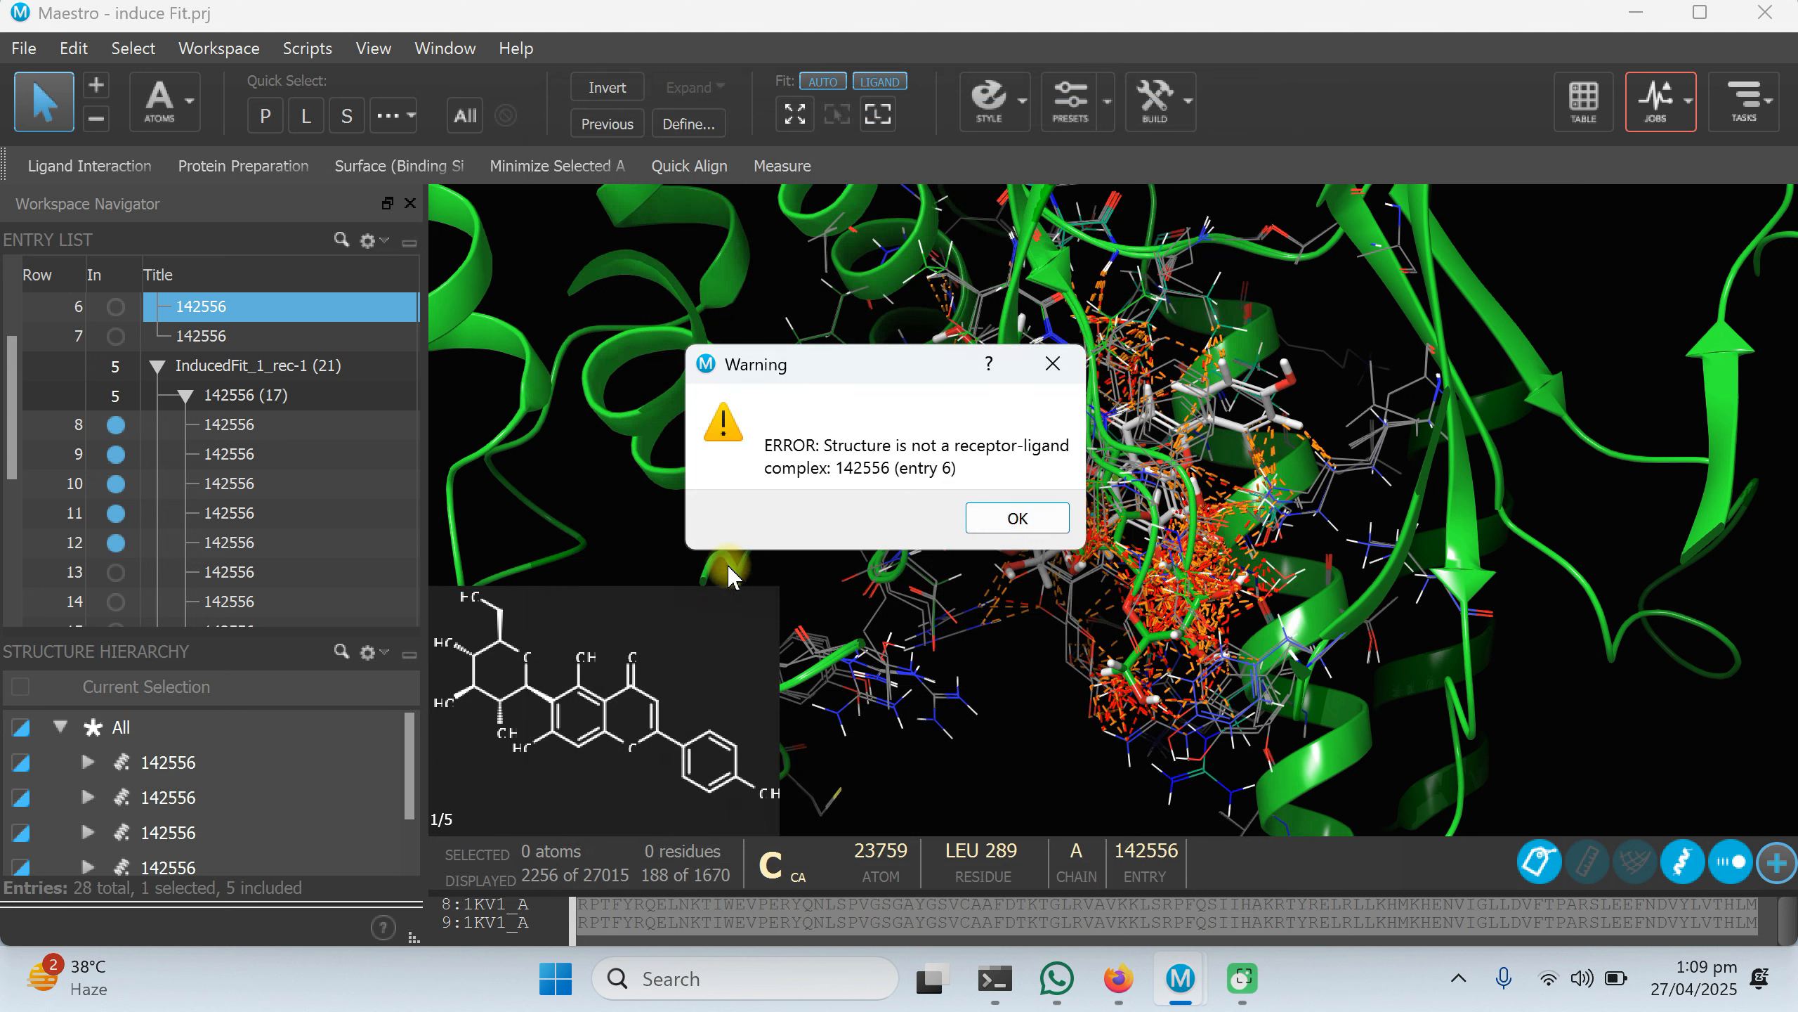
click(995, 523)
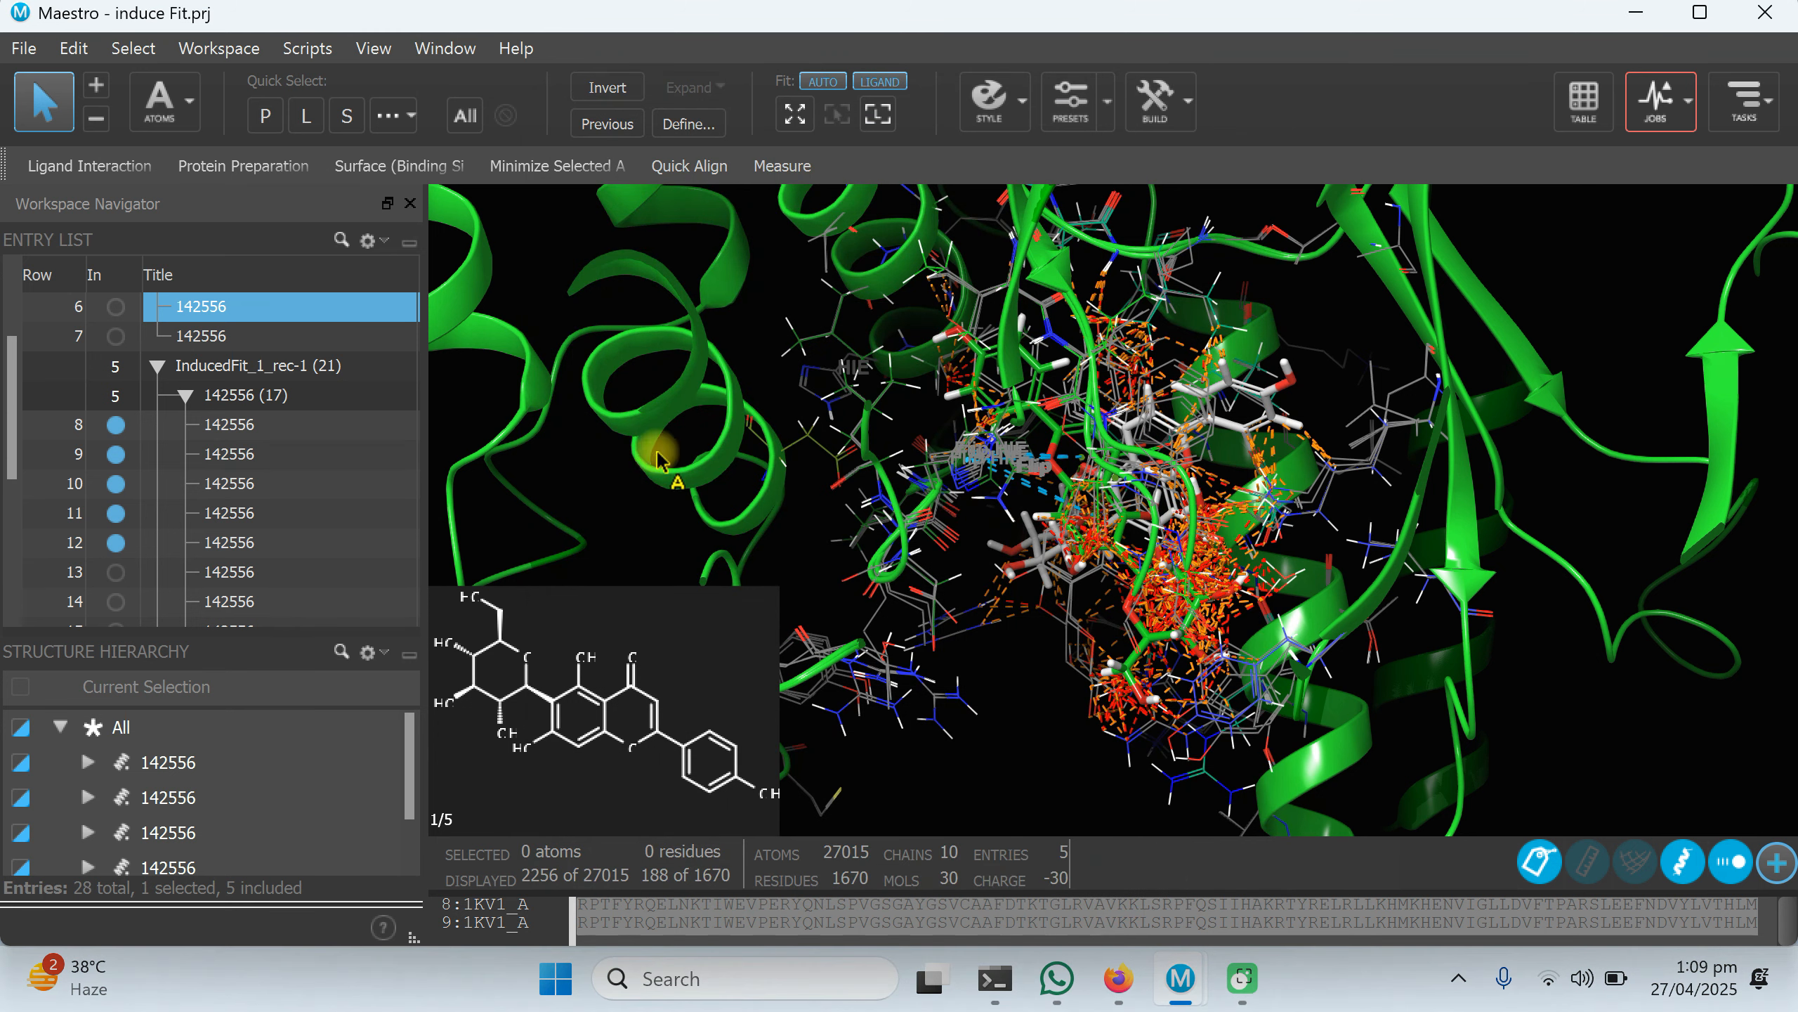
Select the five docked poses in rows 8 to 12 and generate their interaction fingerprints as receptor-ligand complexes.
click(230, 425)
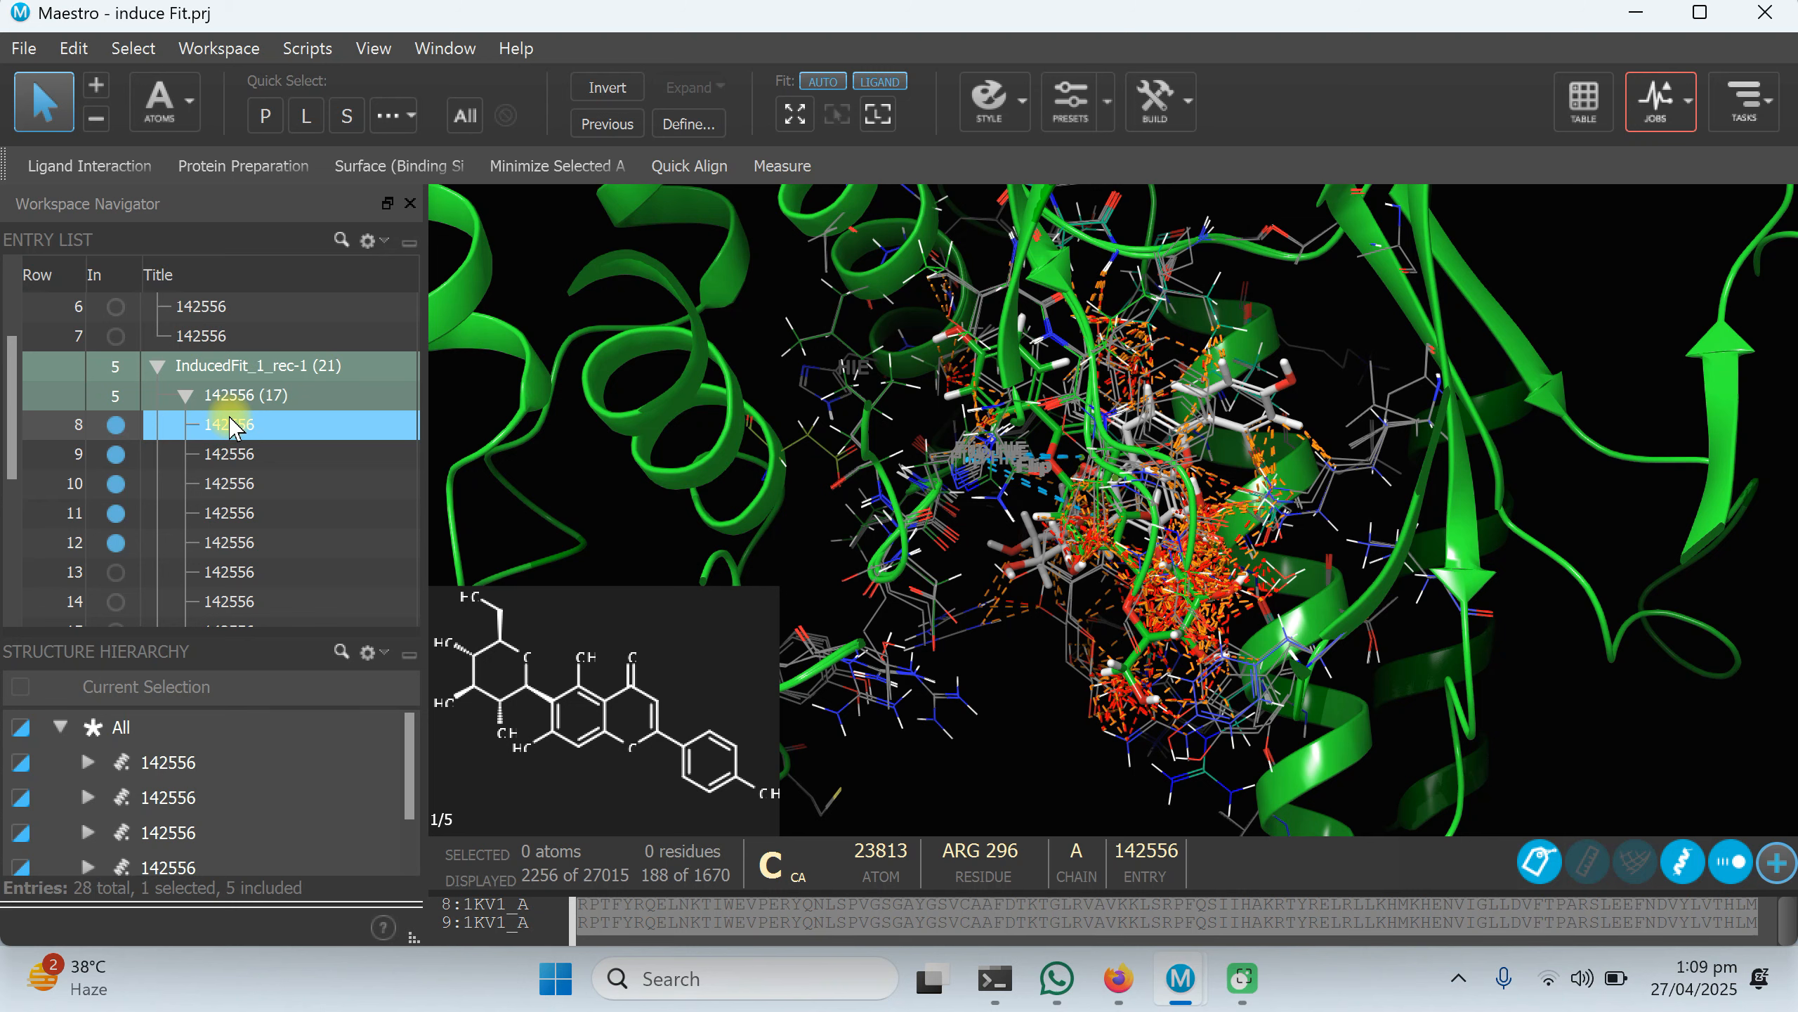
drag(230, 425, 237, 544)
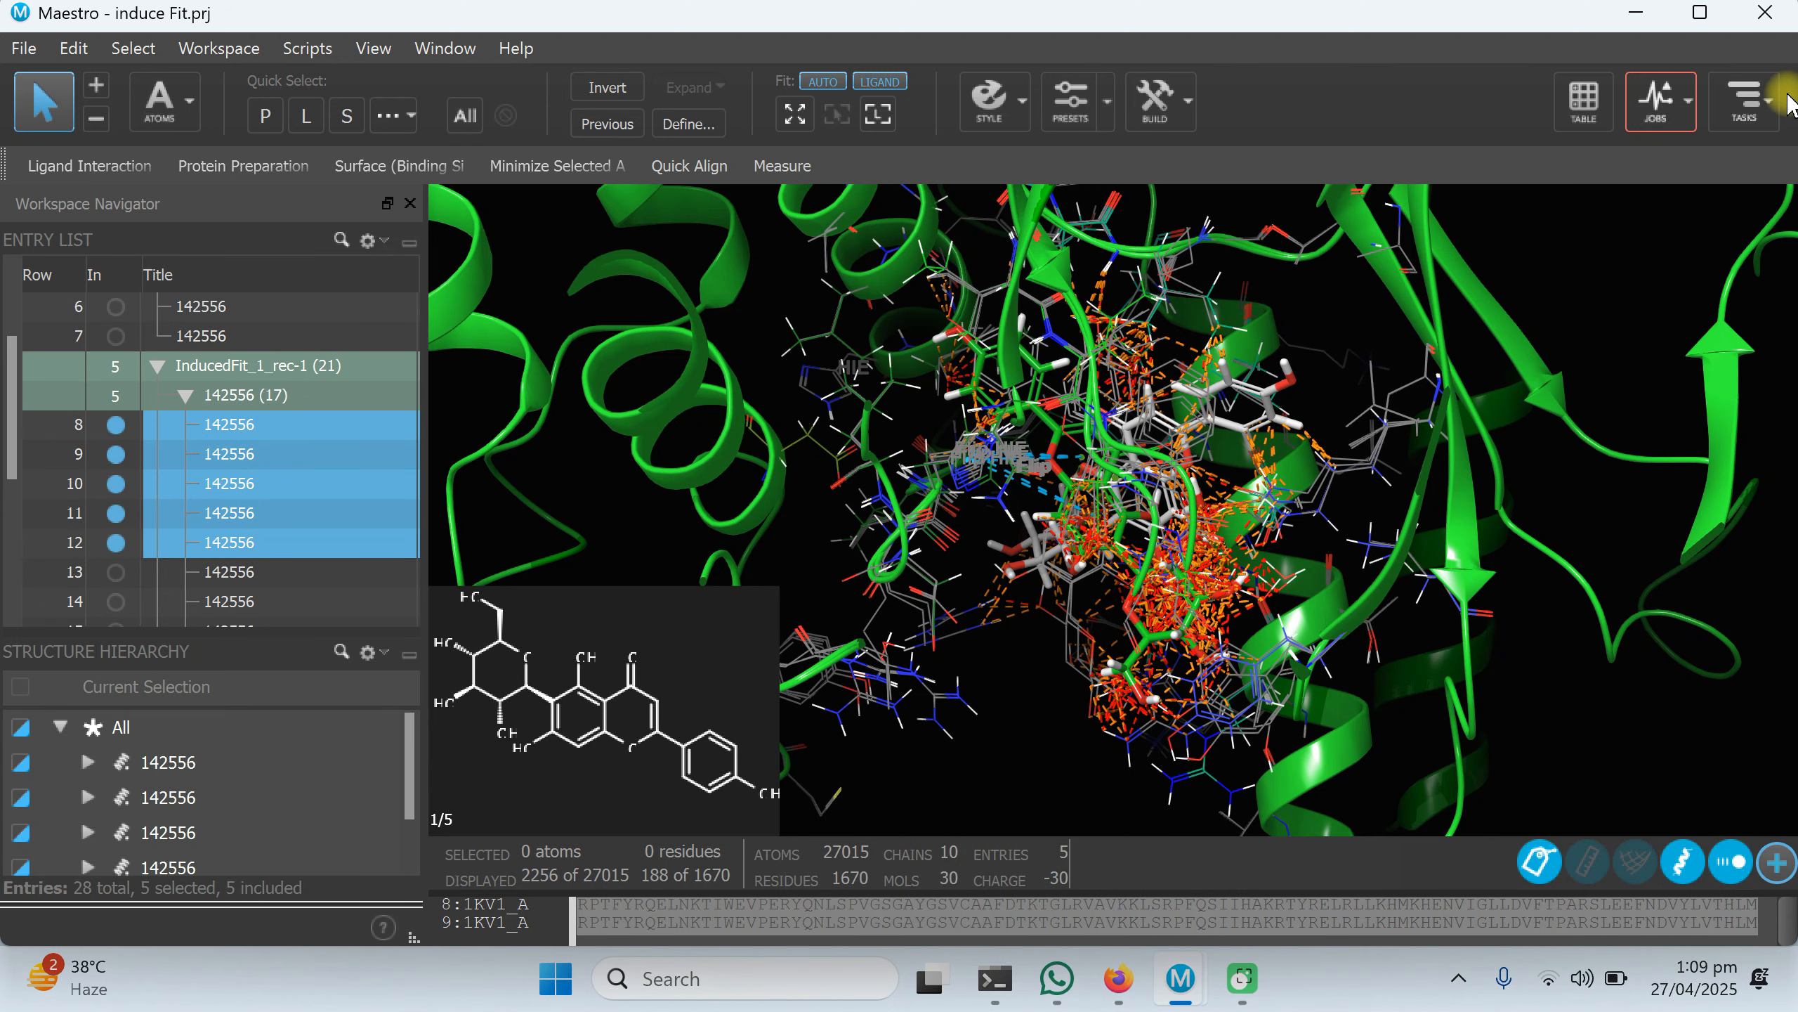
click(1747, 99)
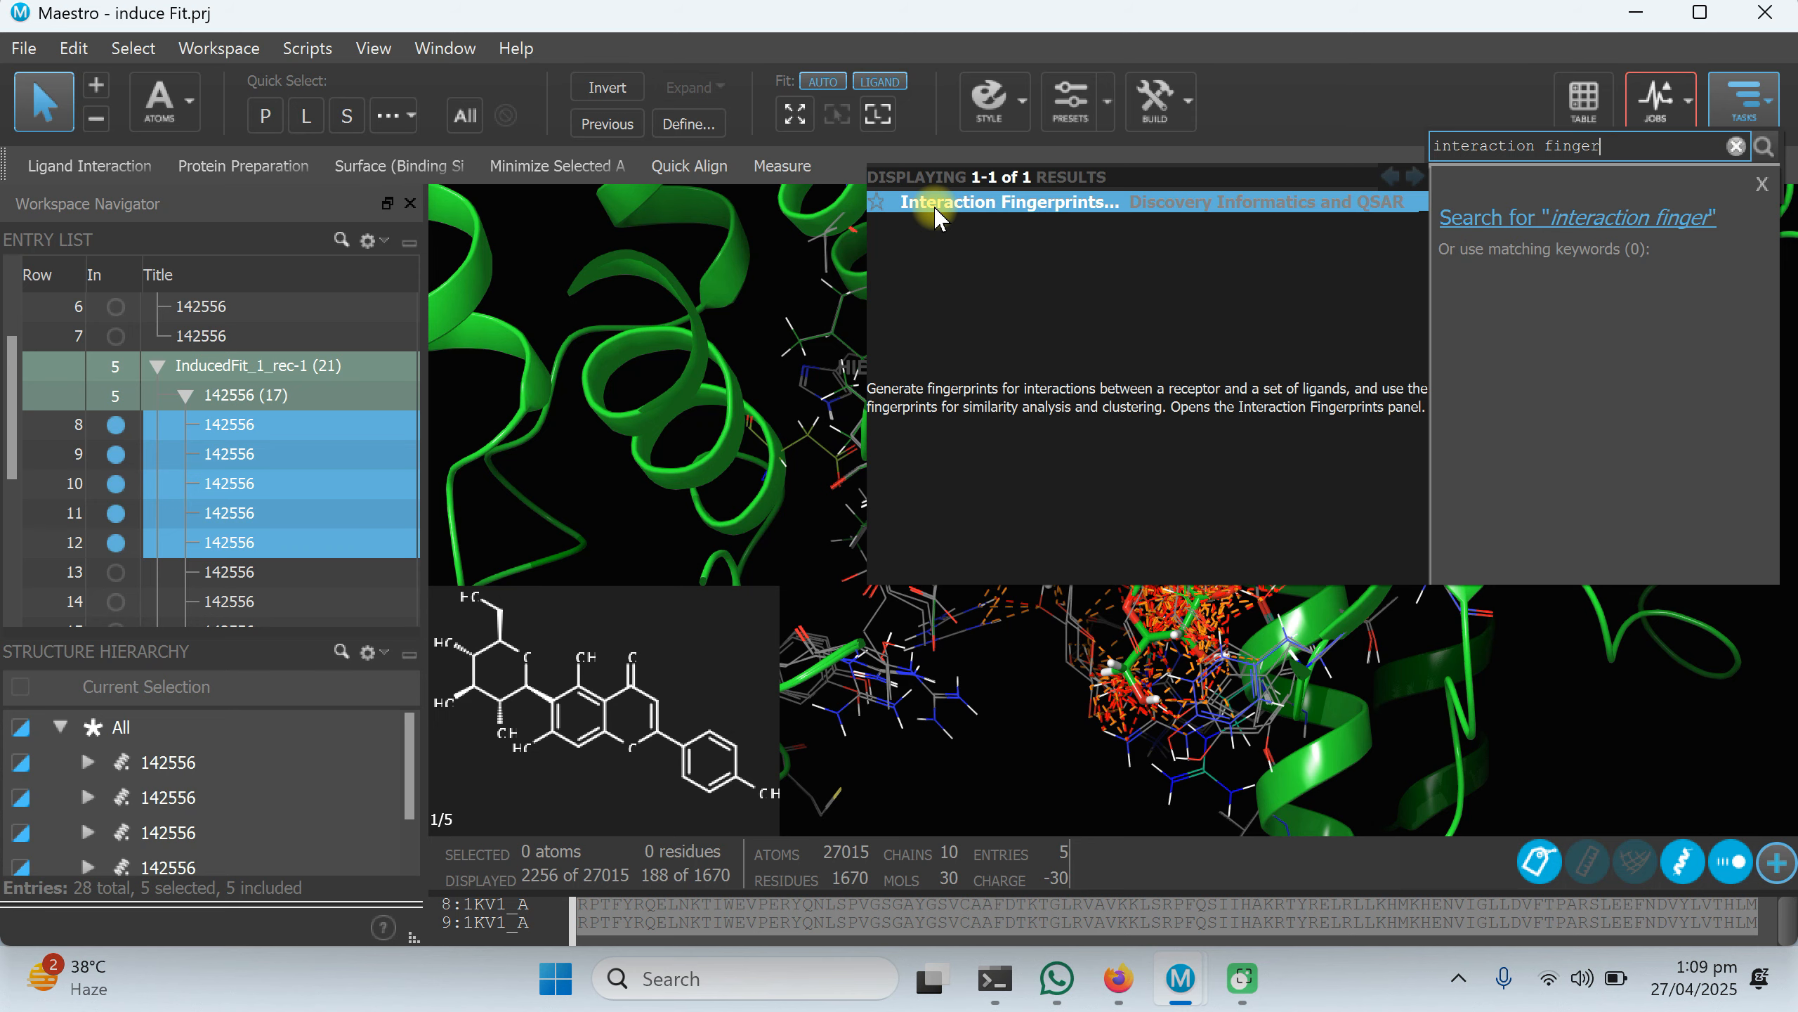
click(936, 207)
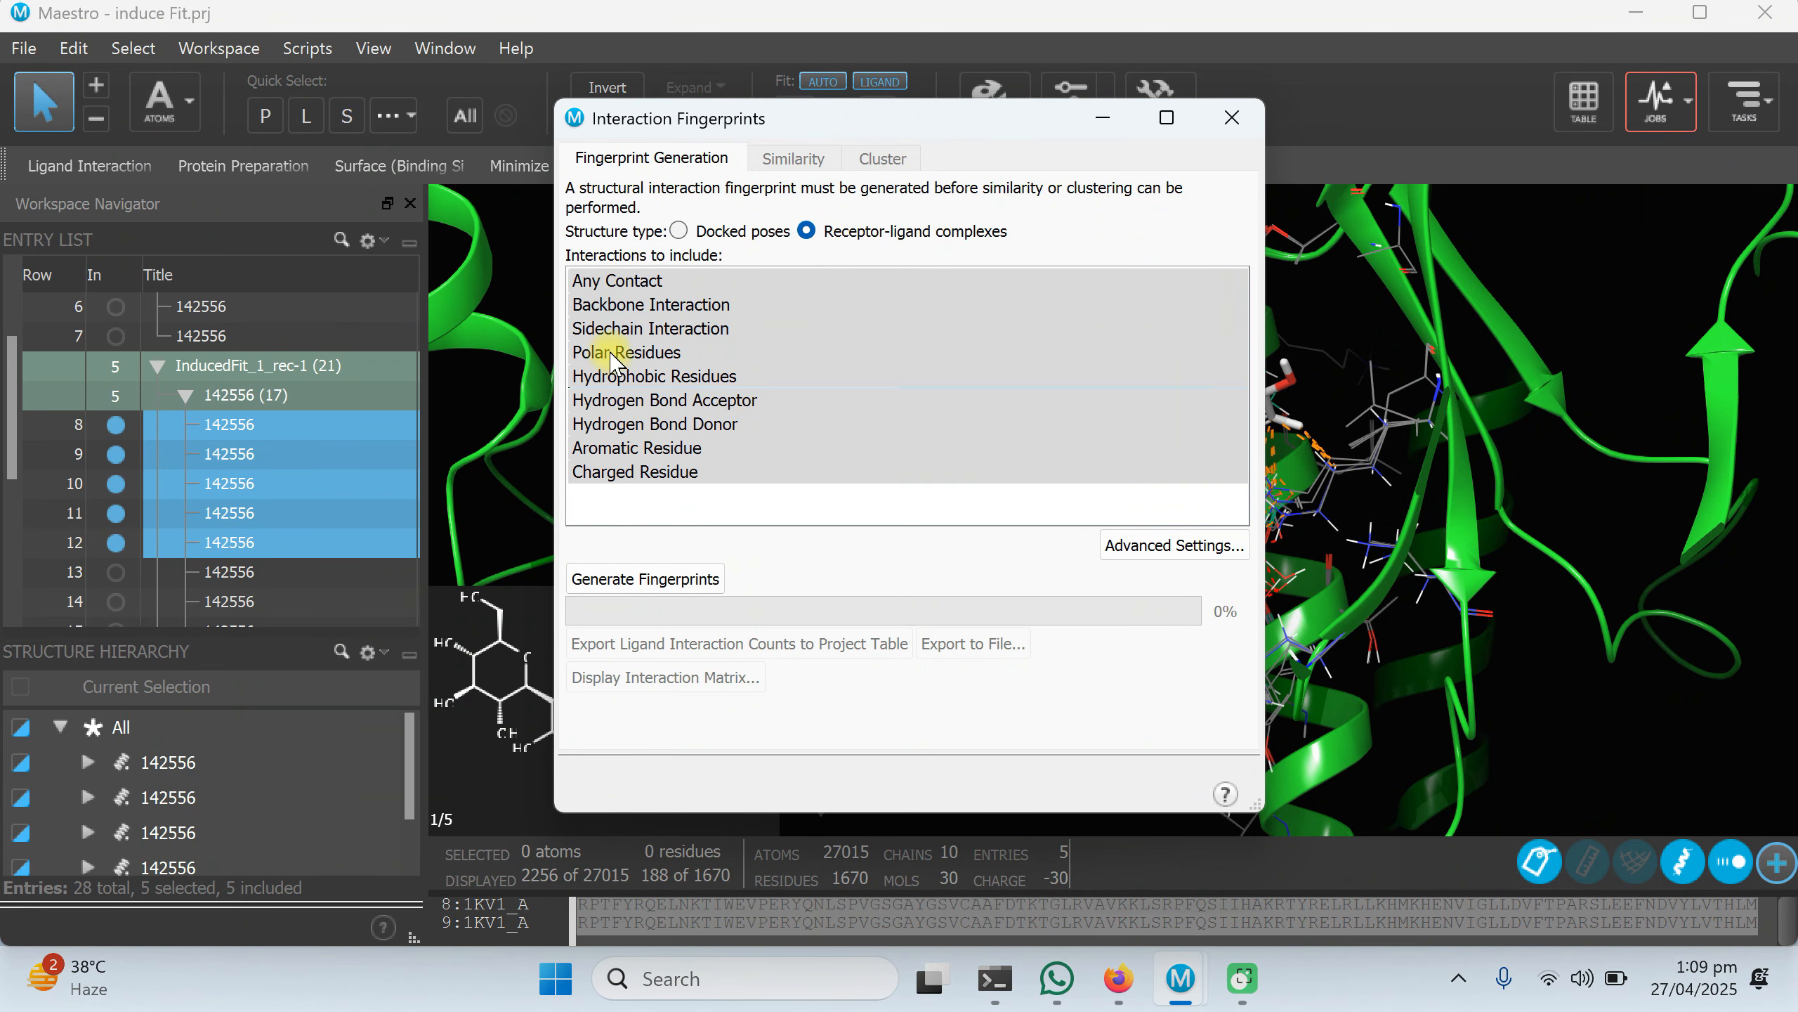
click(627, 580)
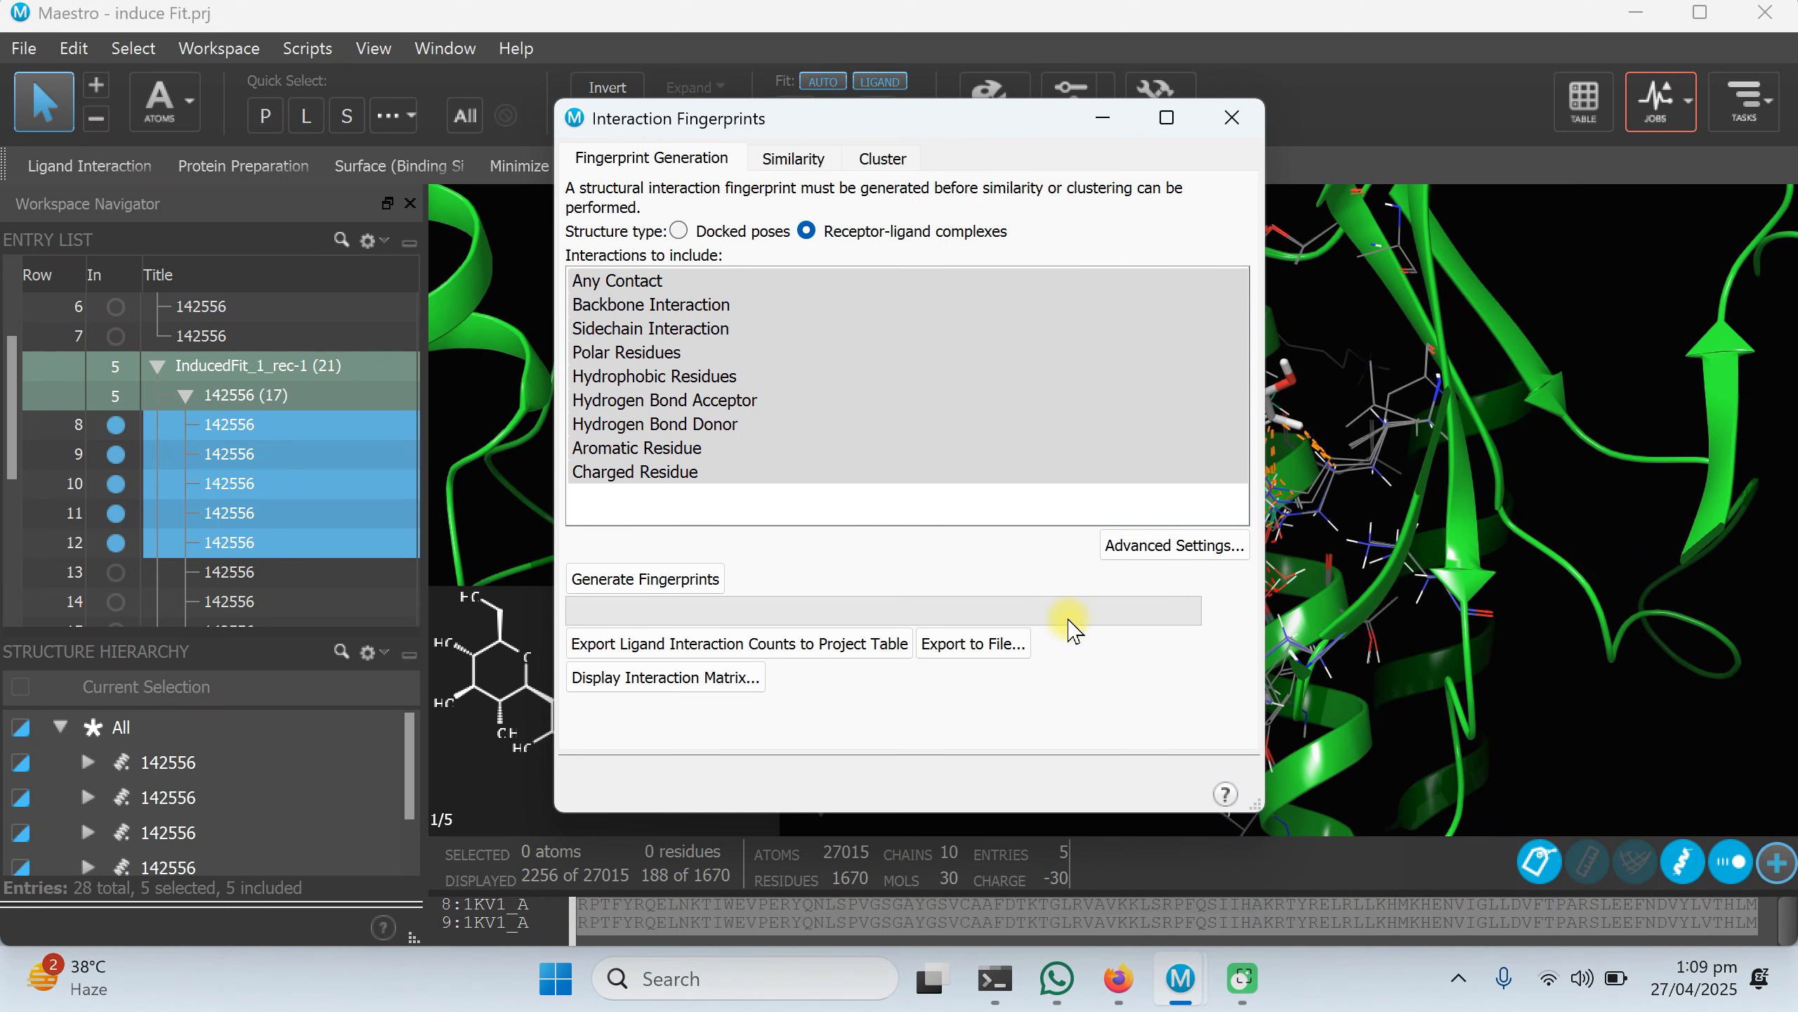
Display the interaction matrix with the main plot colored by residue sequence number, and examine the residue contacts of each ligand pose.
click(640, 679)
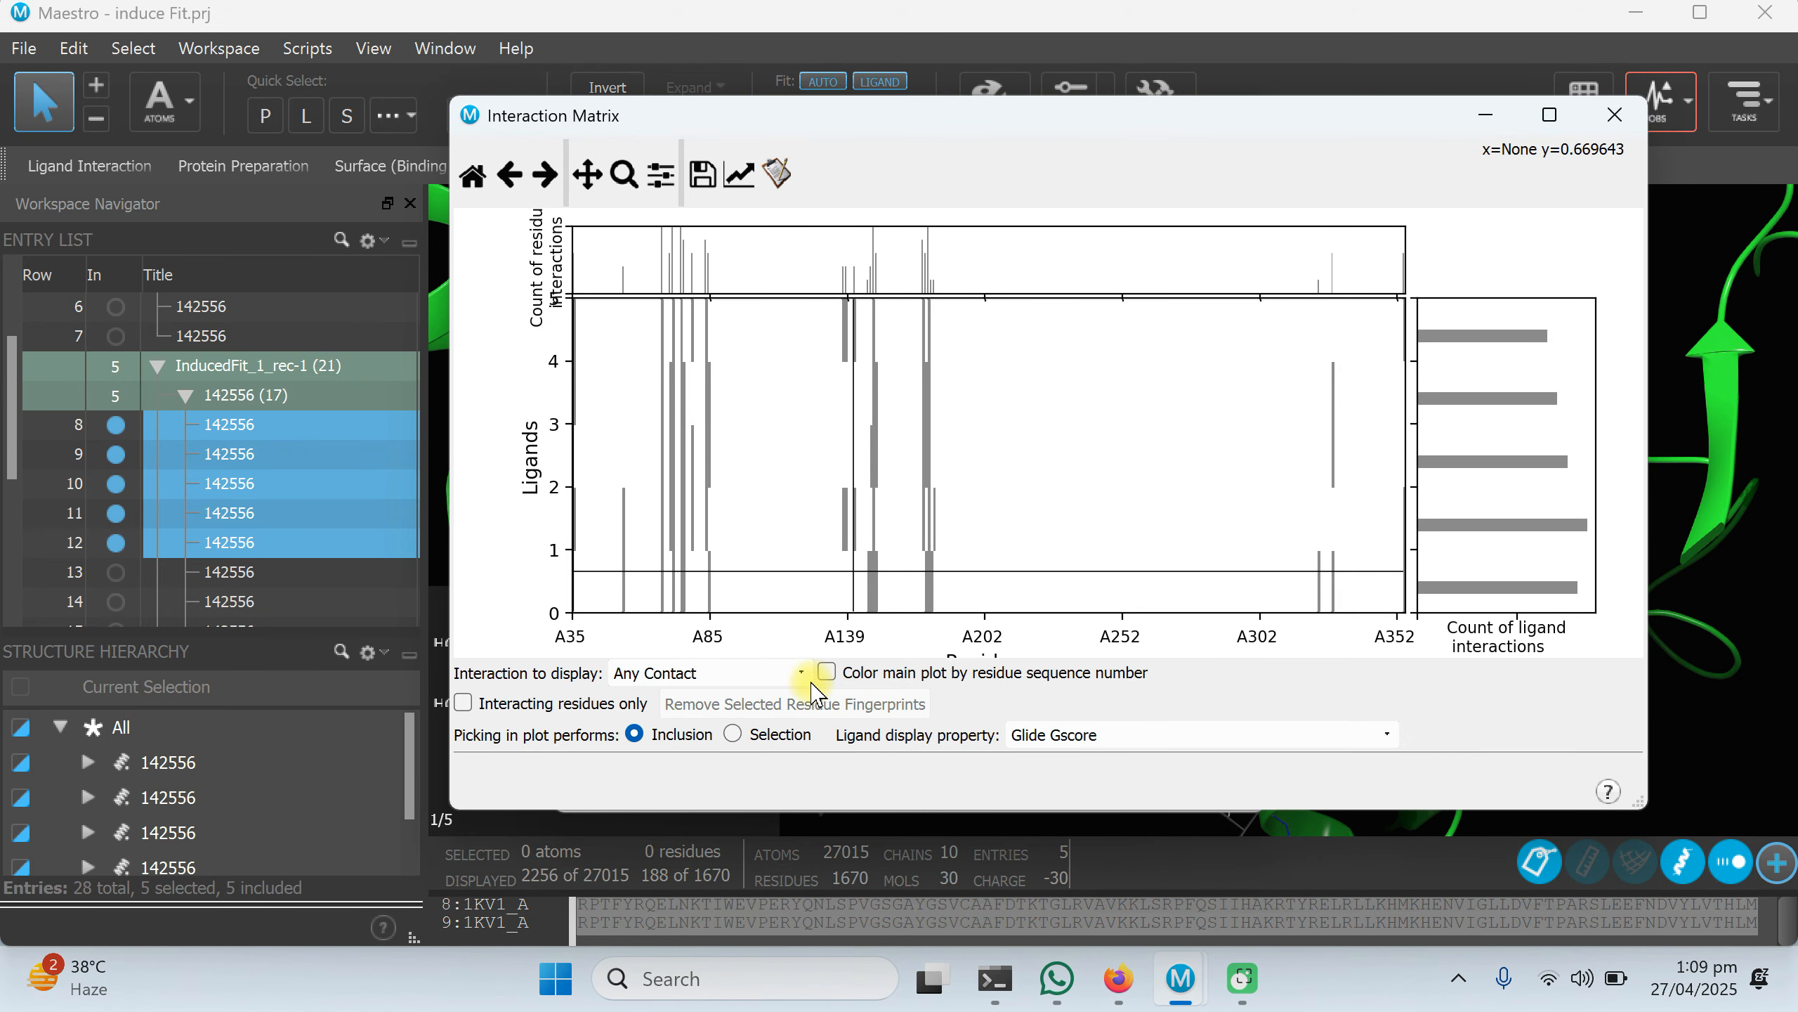
click(825, 675)
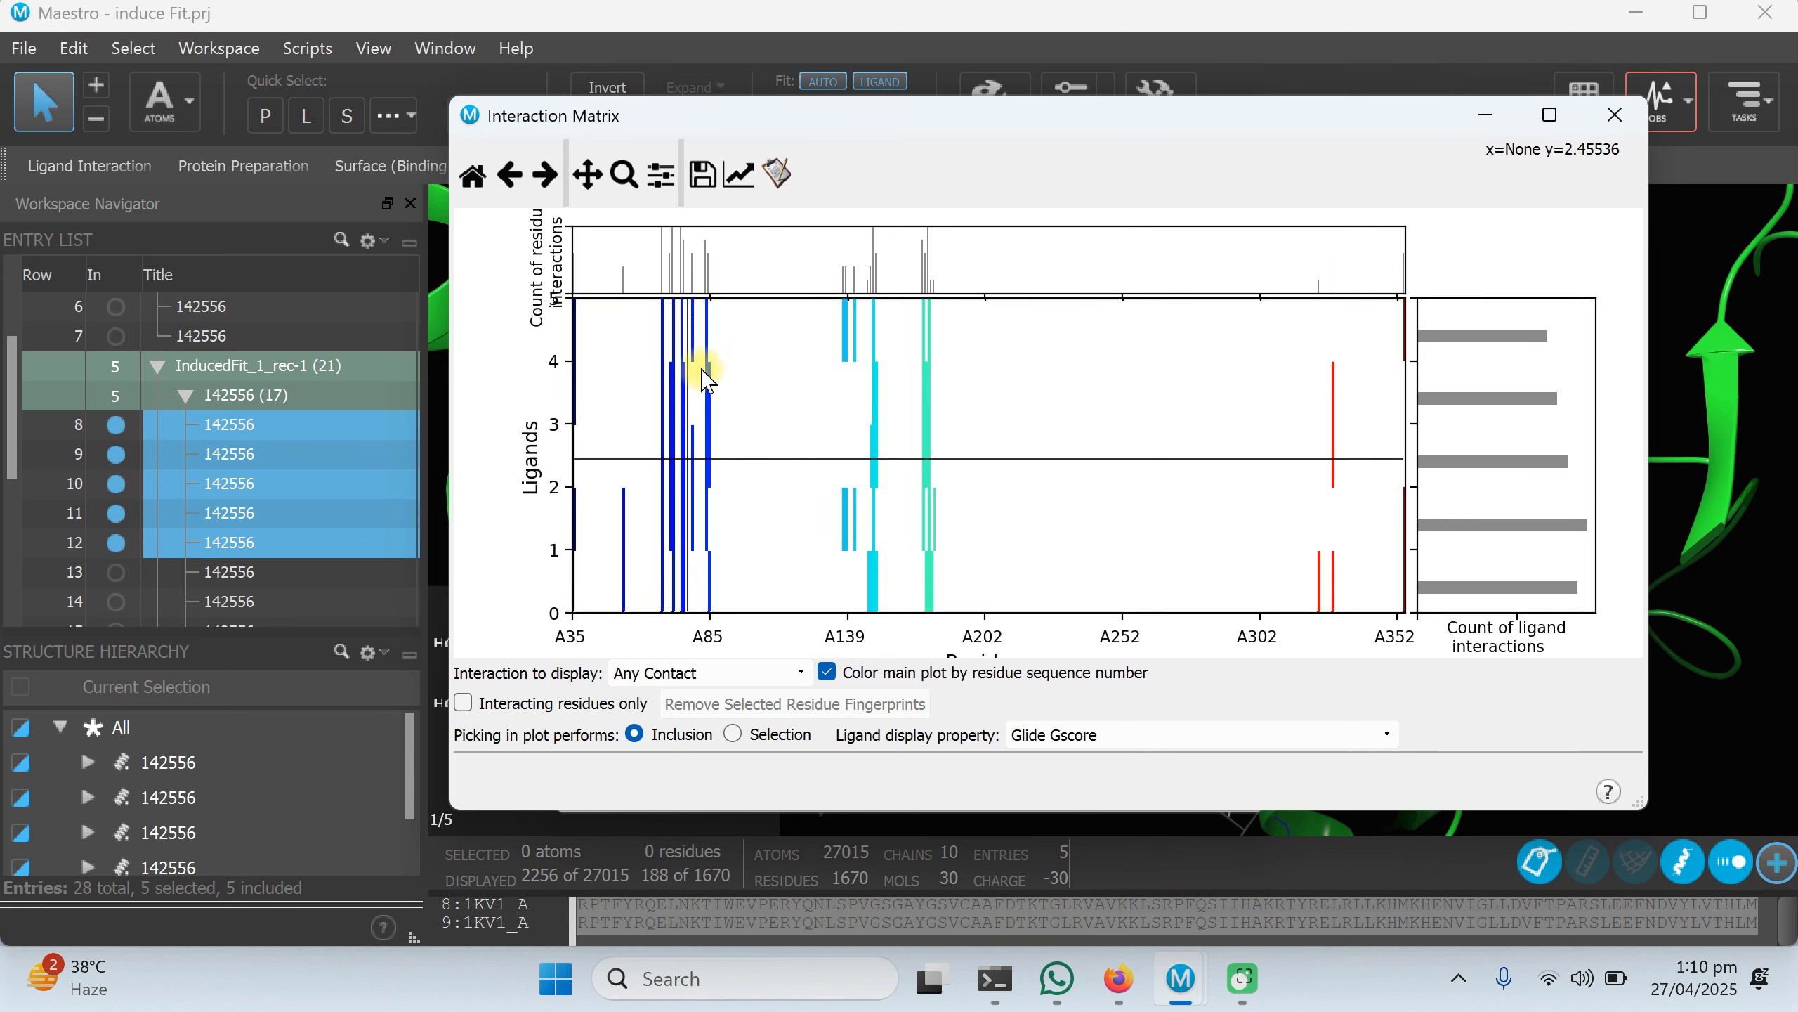
mouse_move(663, 305)
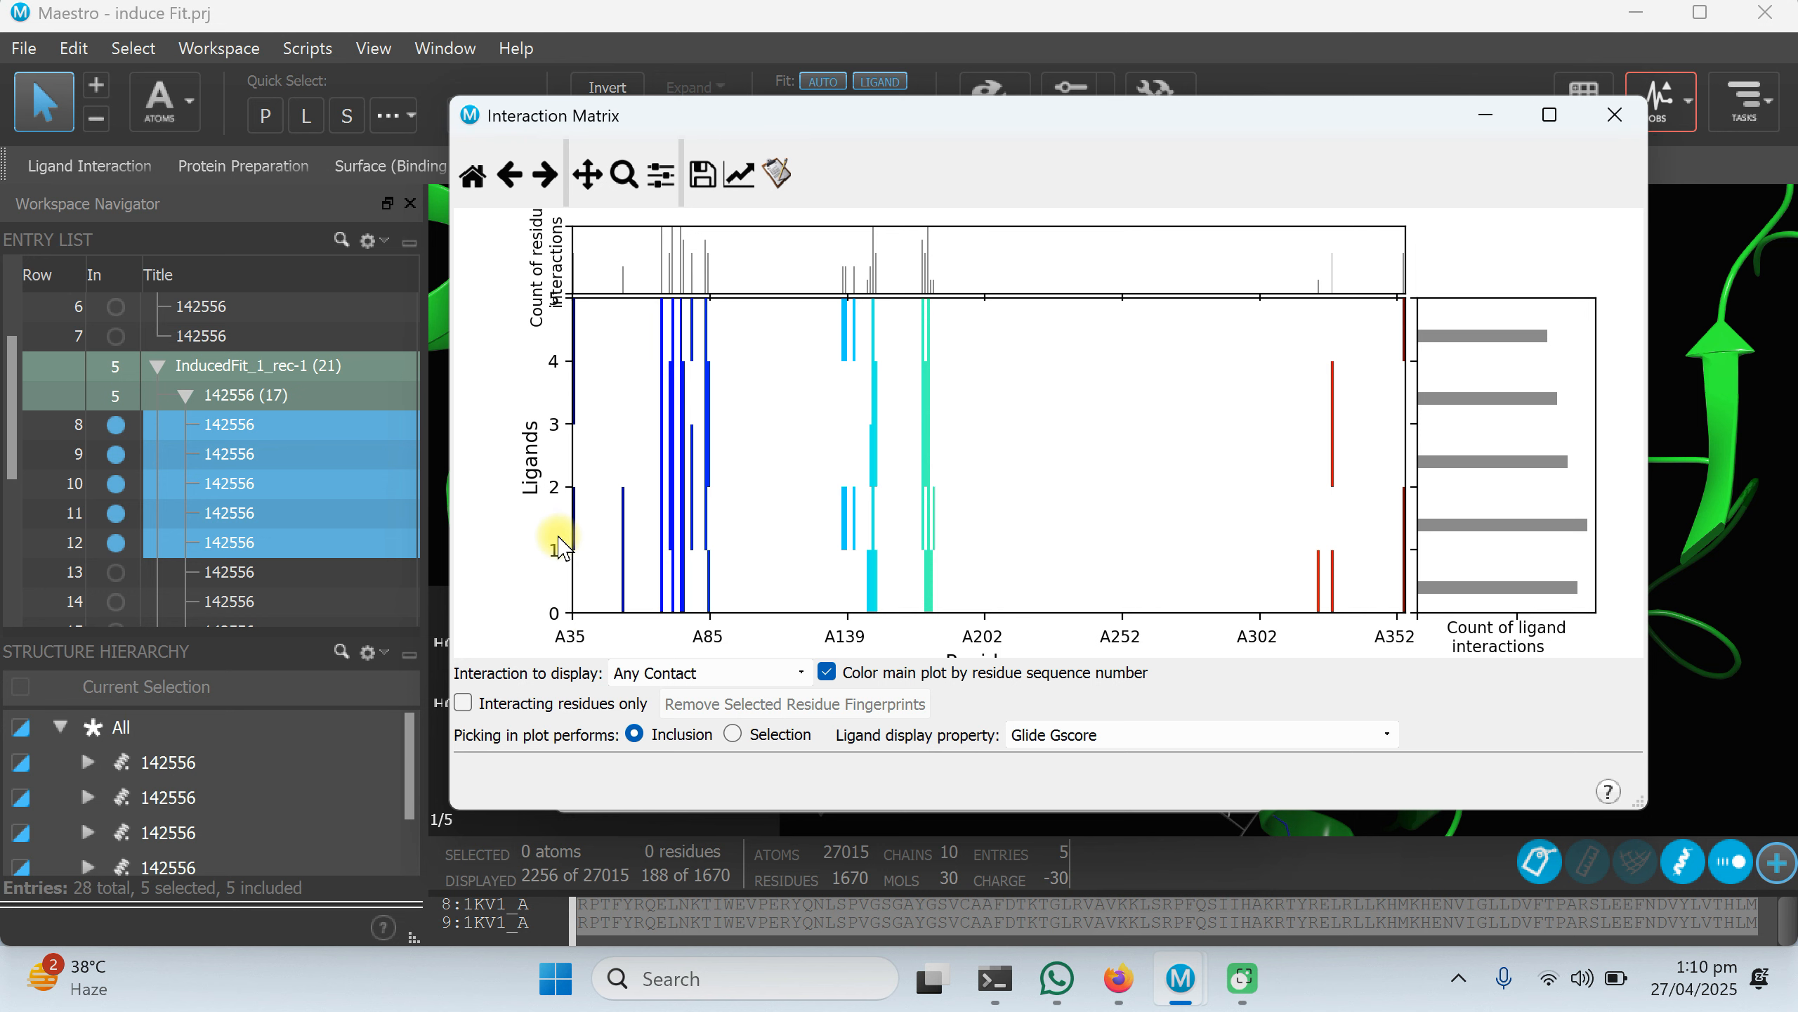
mouse_move(579, 292)
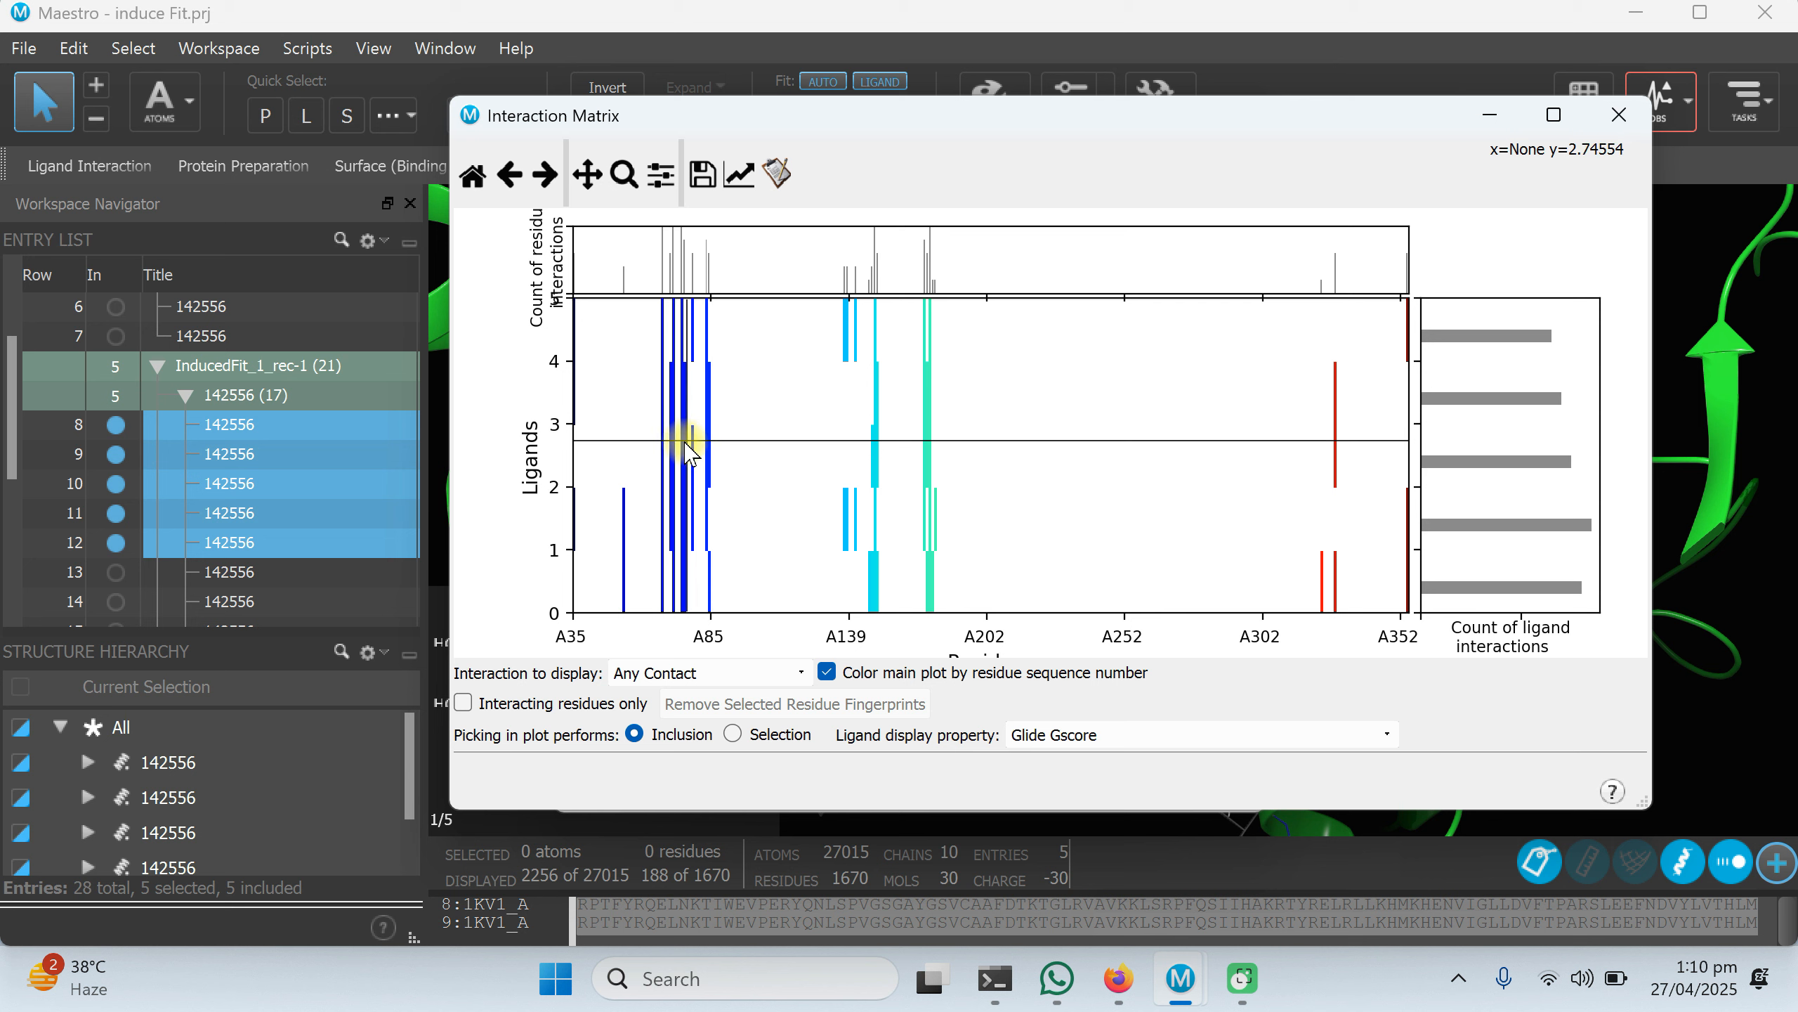
mouse_move(662, 453)
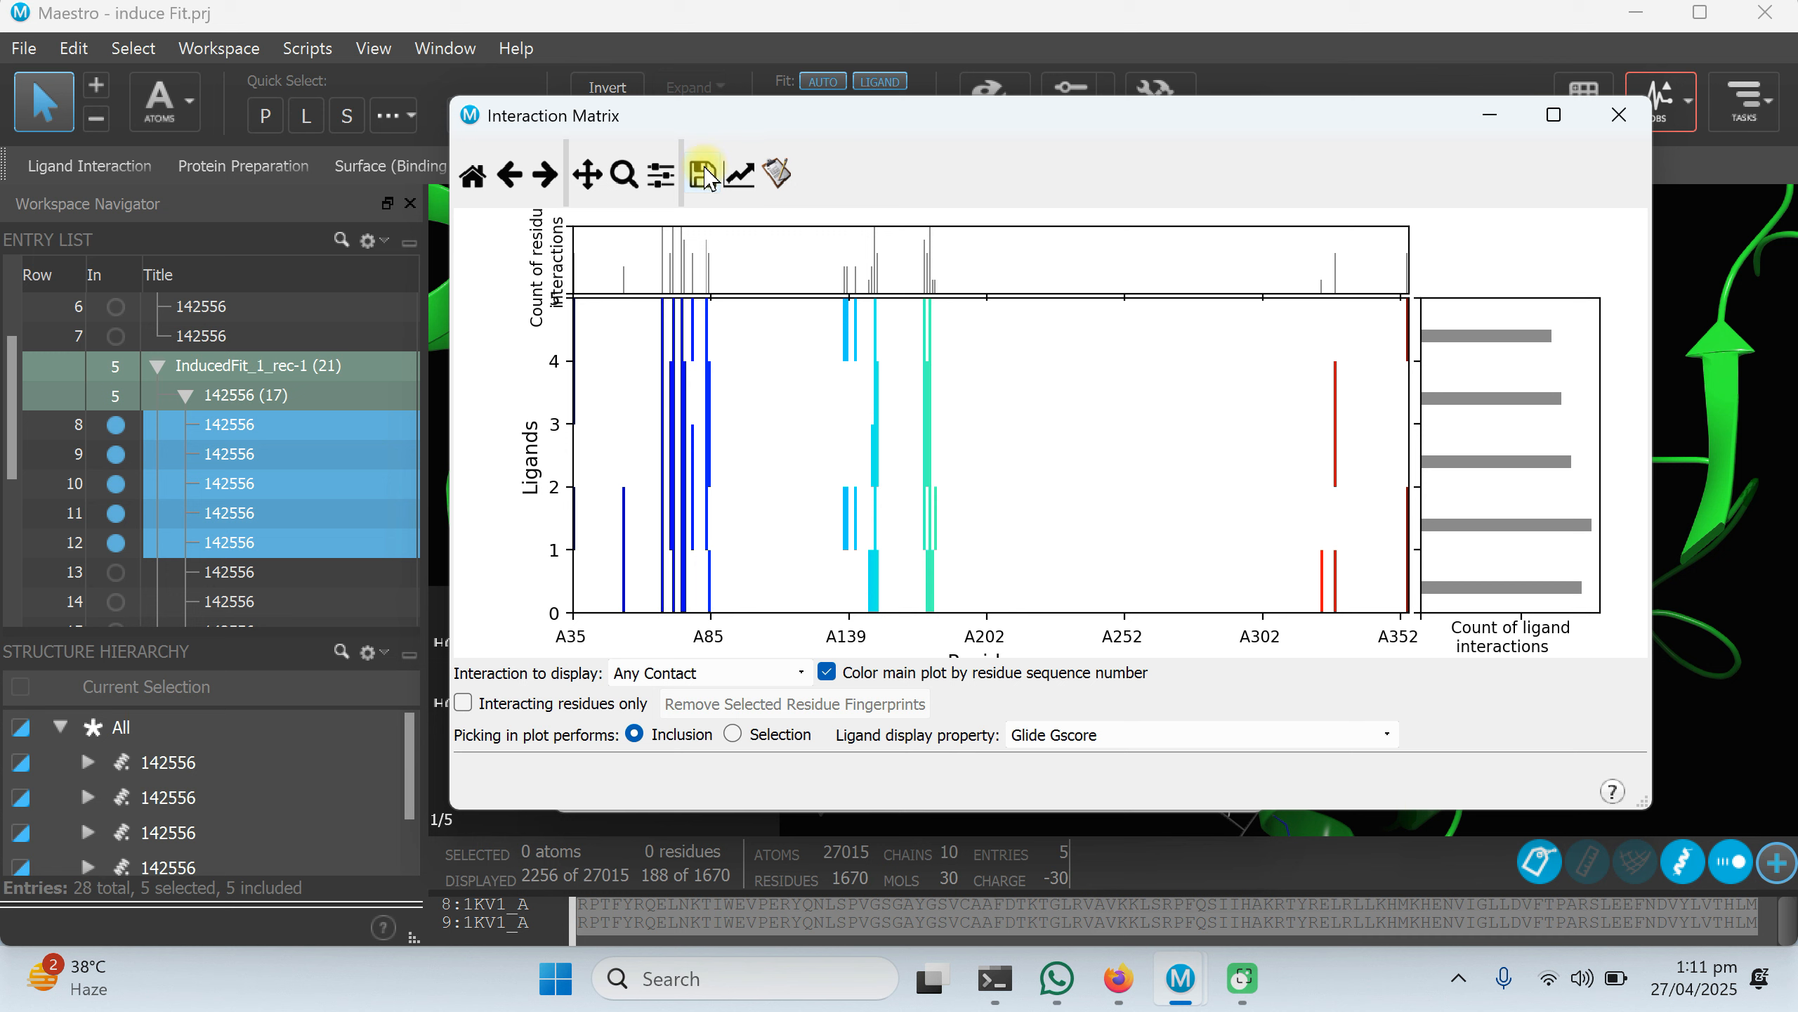
Check the figure options of the Count of residue interactions axes and close them without changes.
click(740, 174)
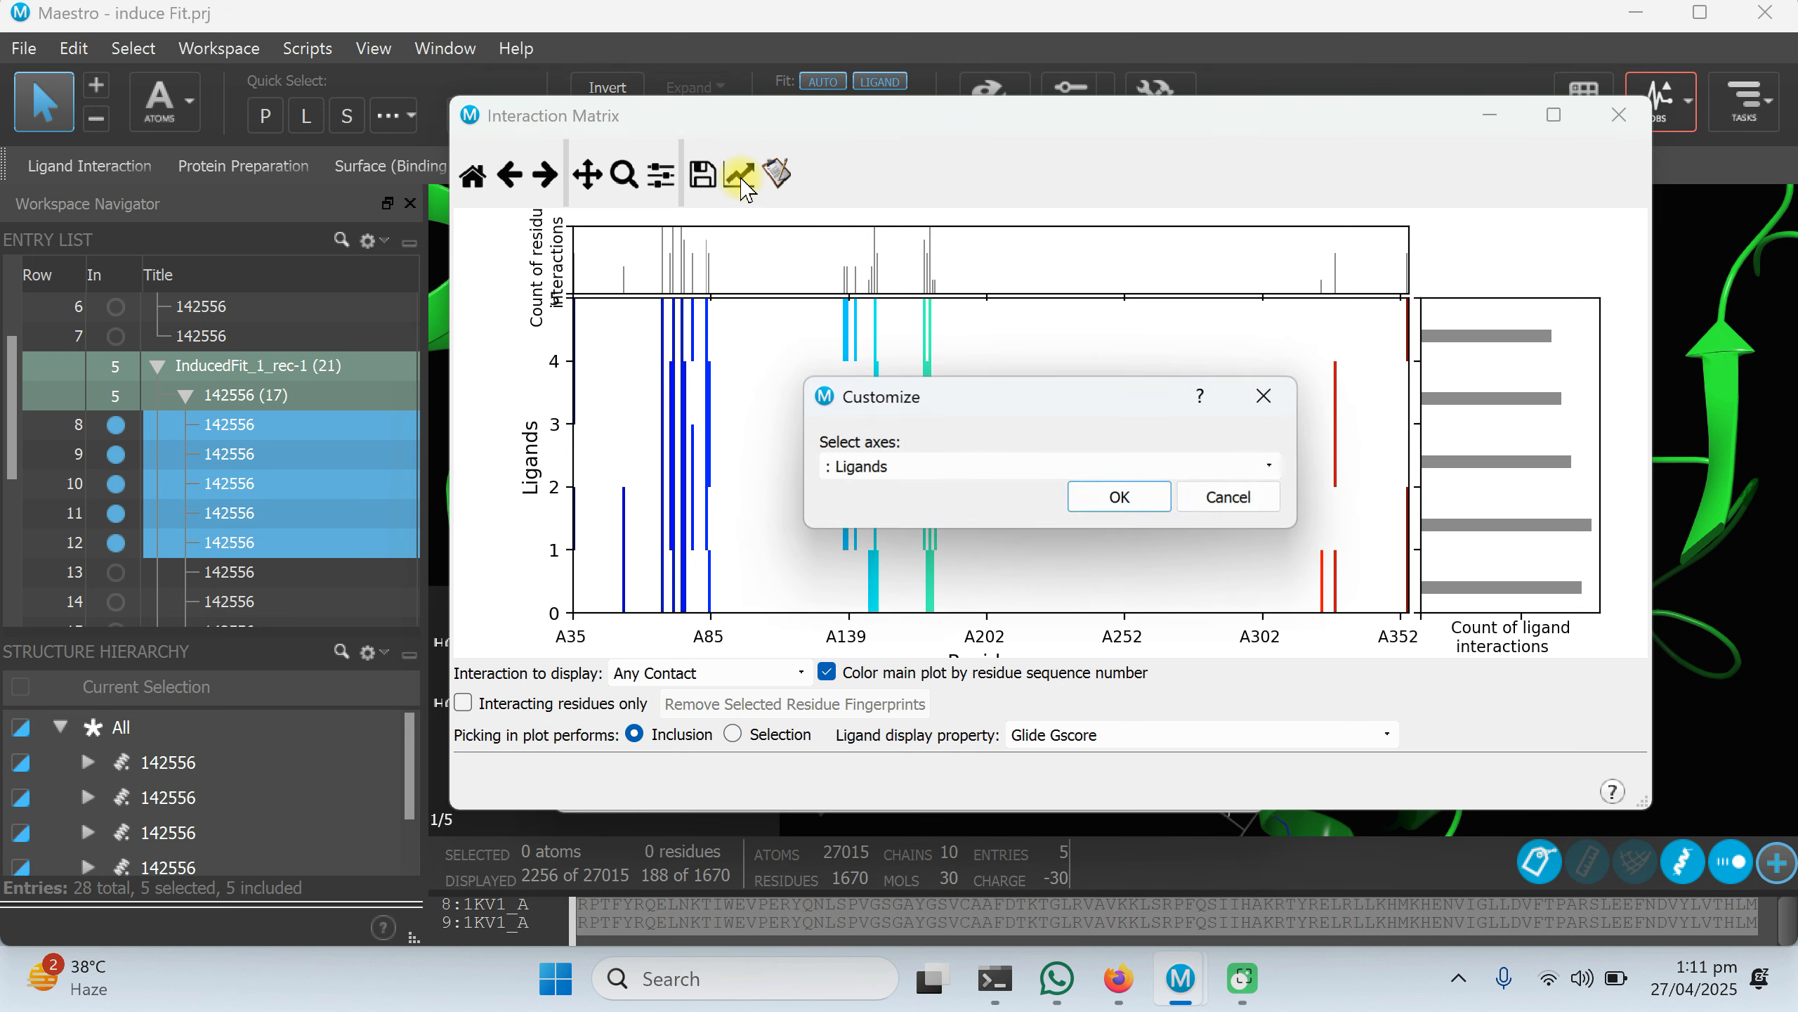
click(1270, 466)
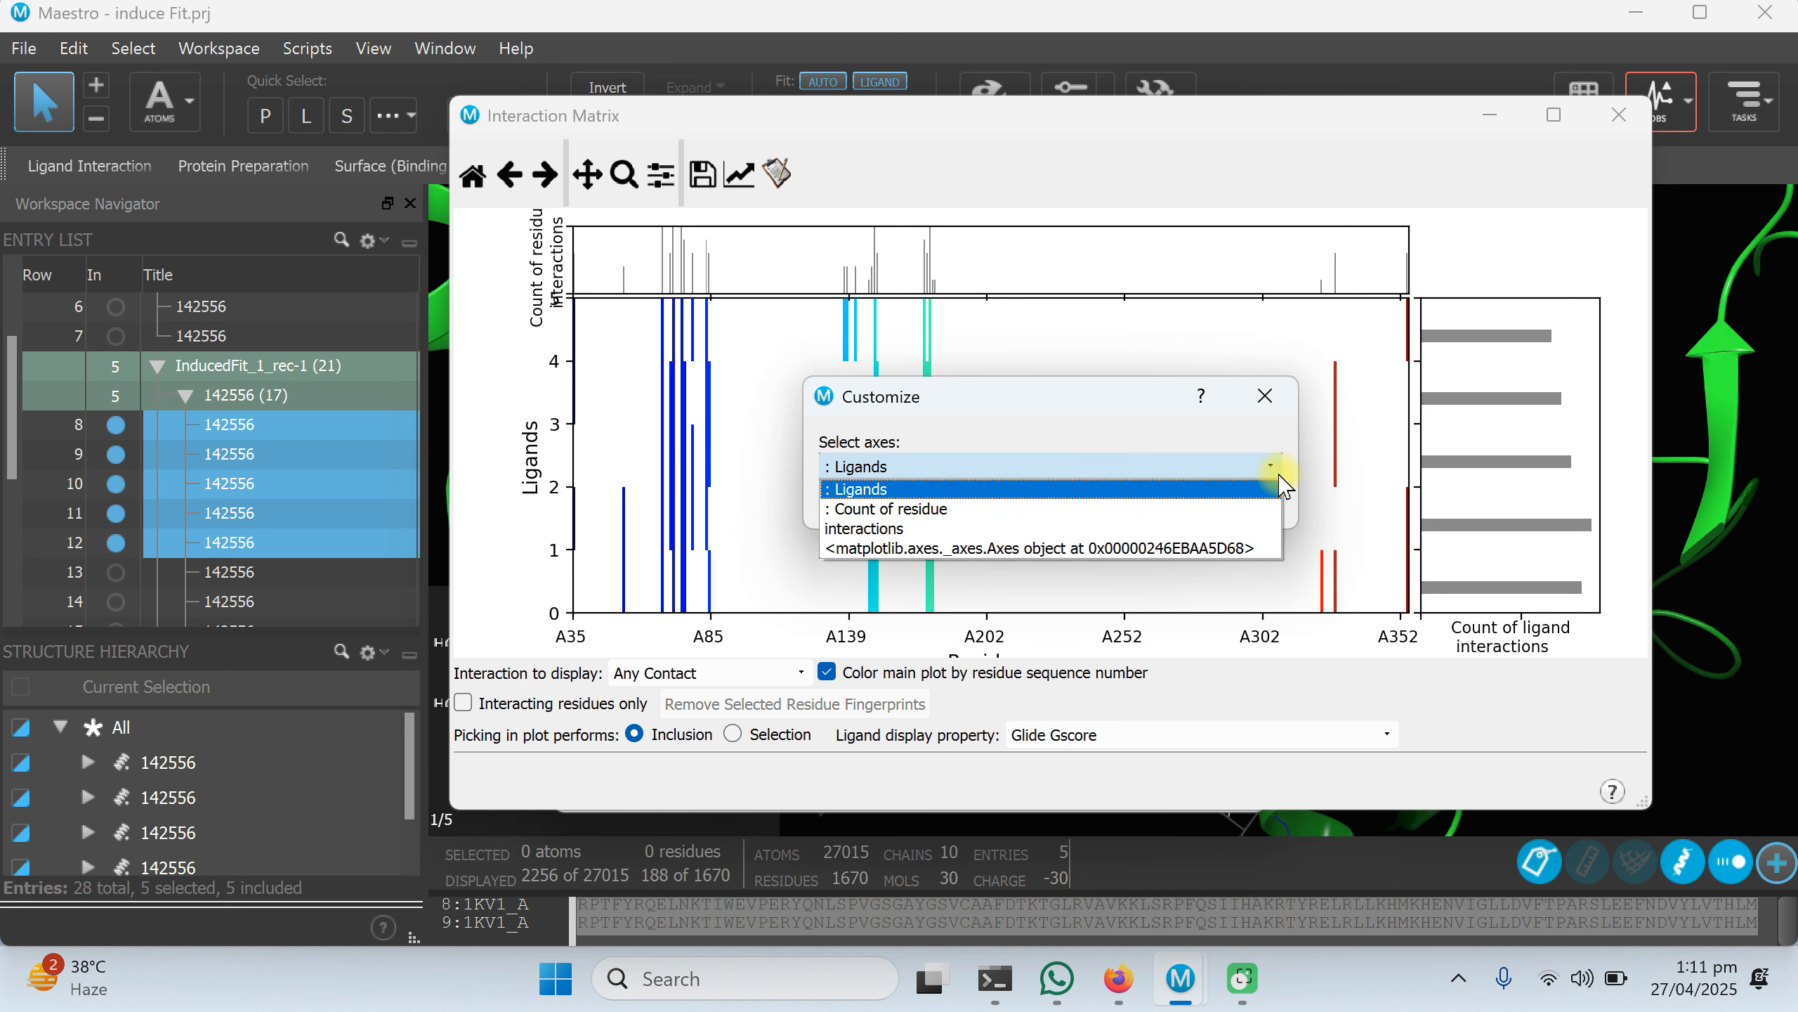
click(959, 525)
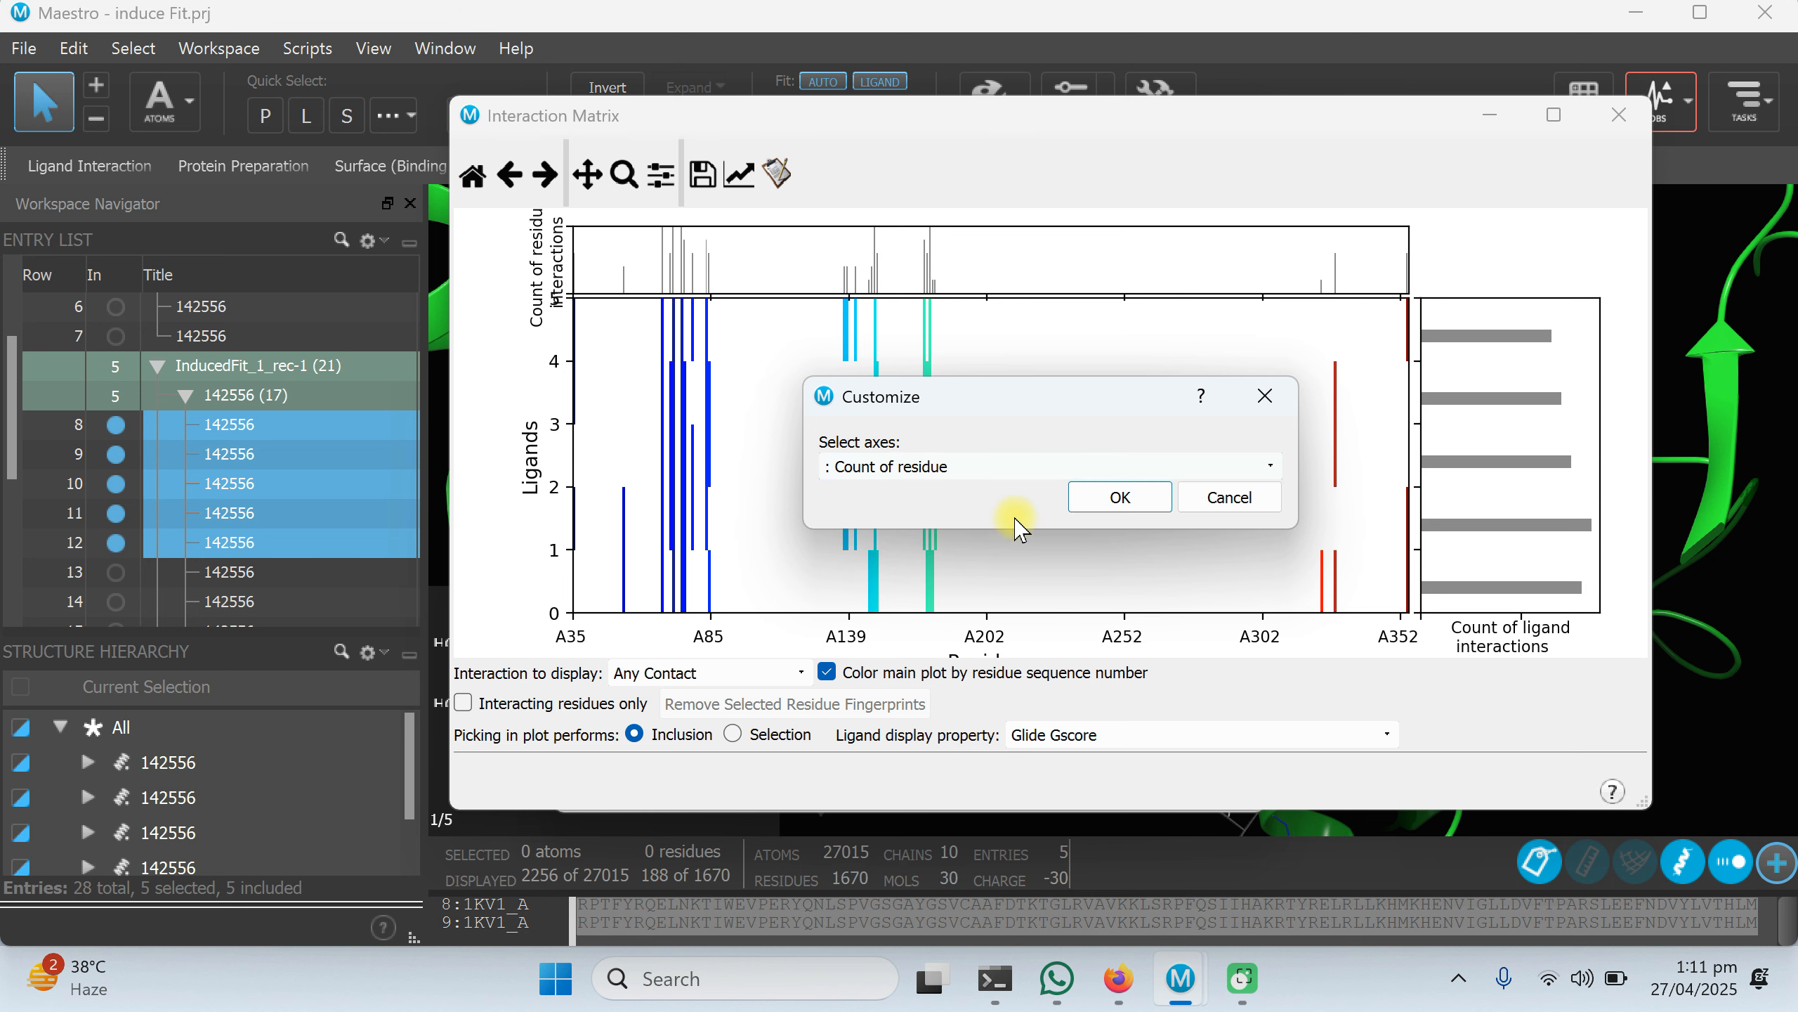
click(1126, 489)
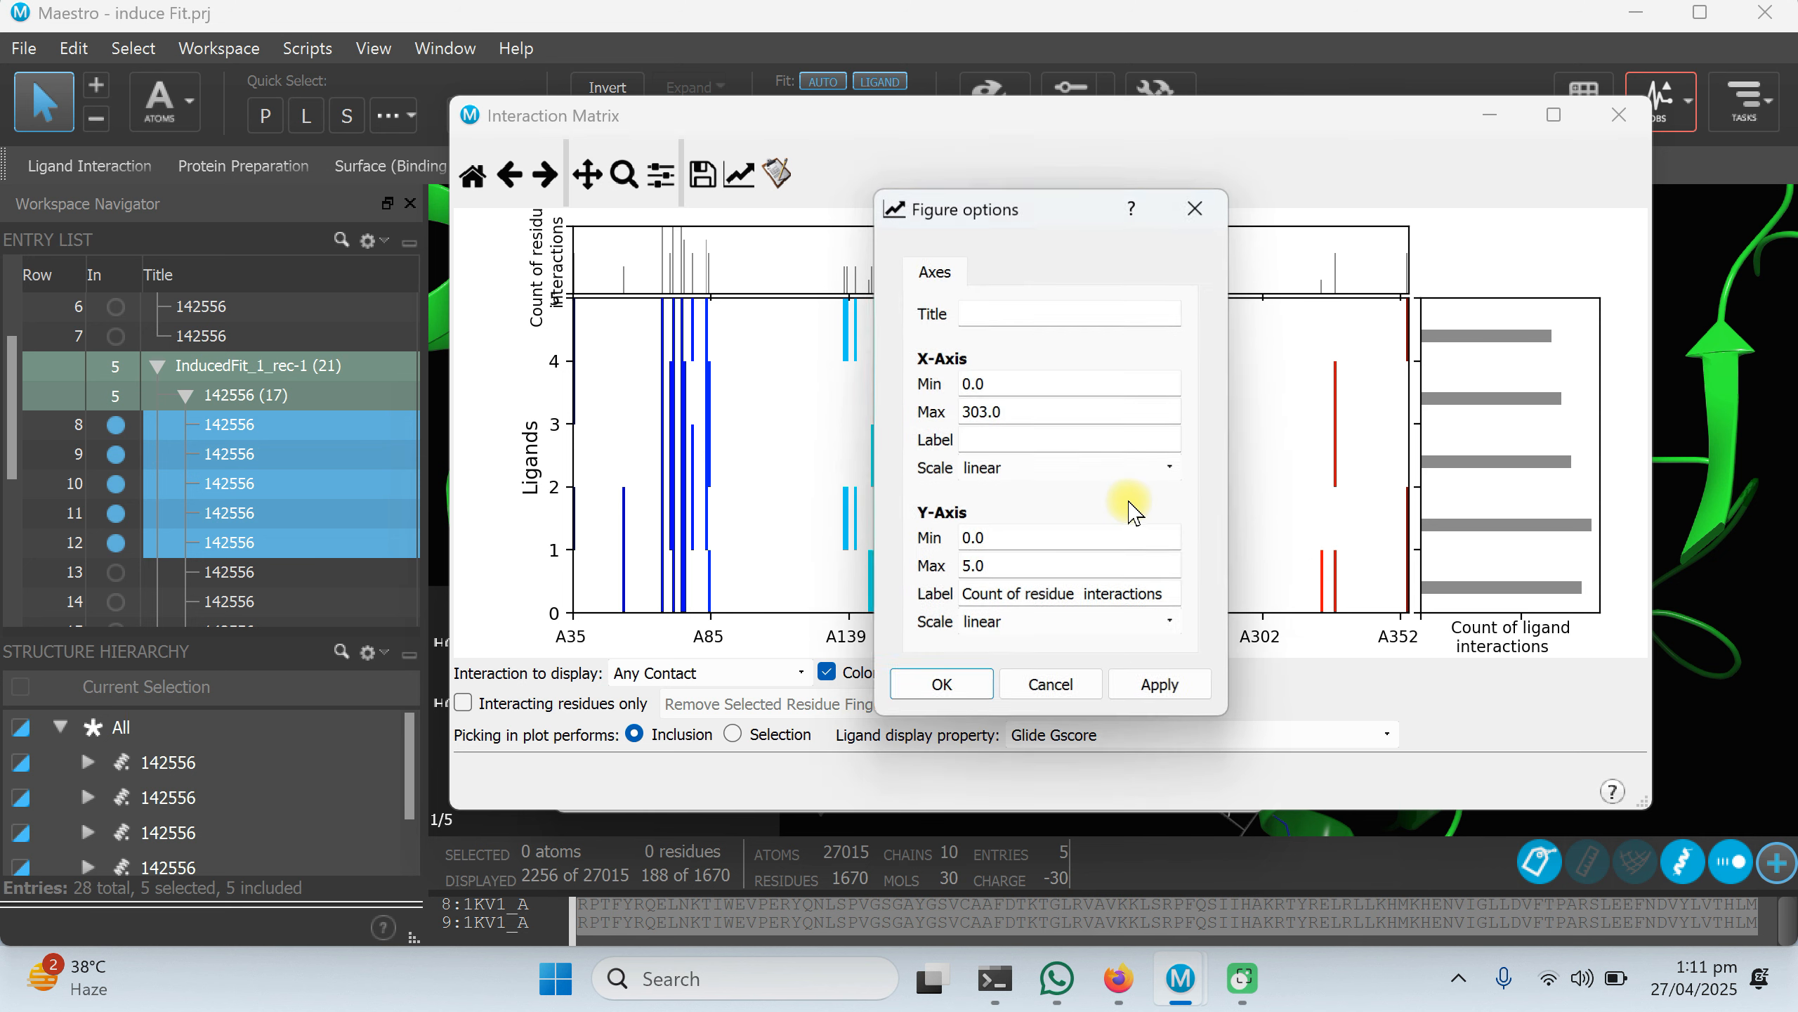
click(1030, 686)
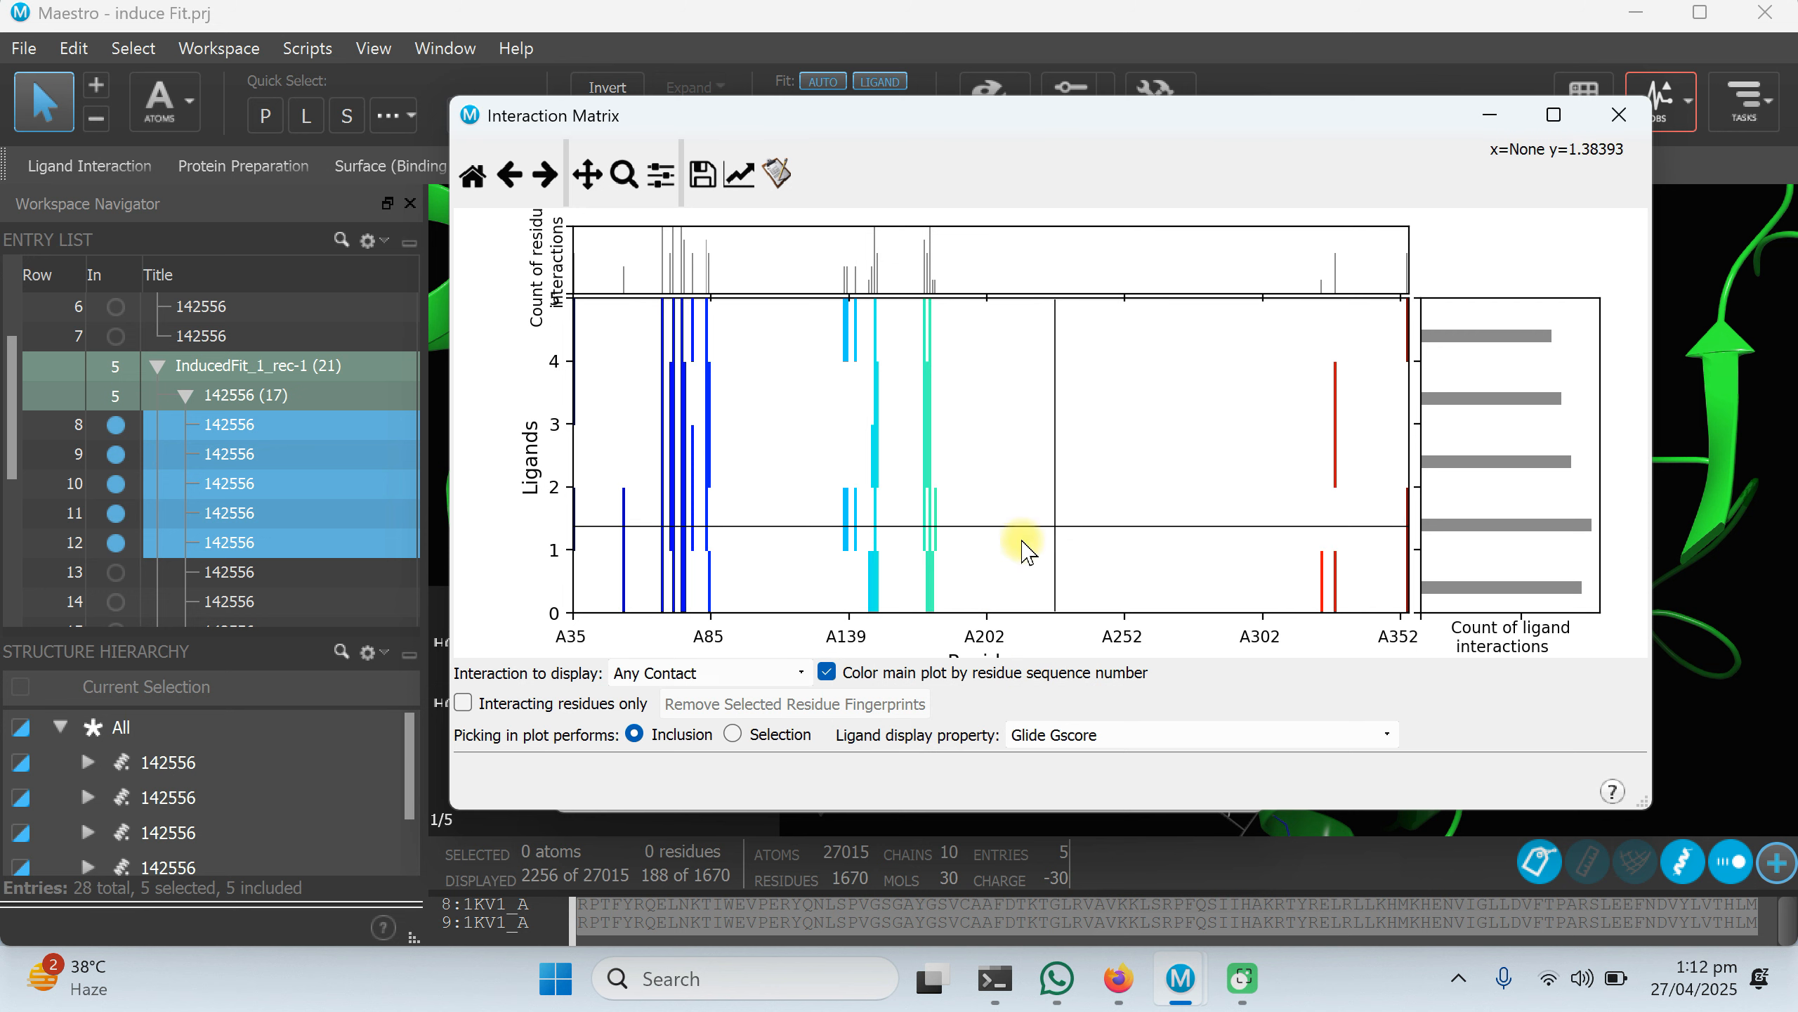
Compare the interaction matrix for Polar Residues, Aromatic Residue and Charged Residue, leaving Charged Residue displayed.
click(724, 682)
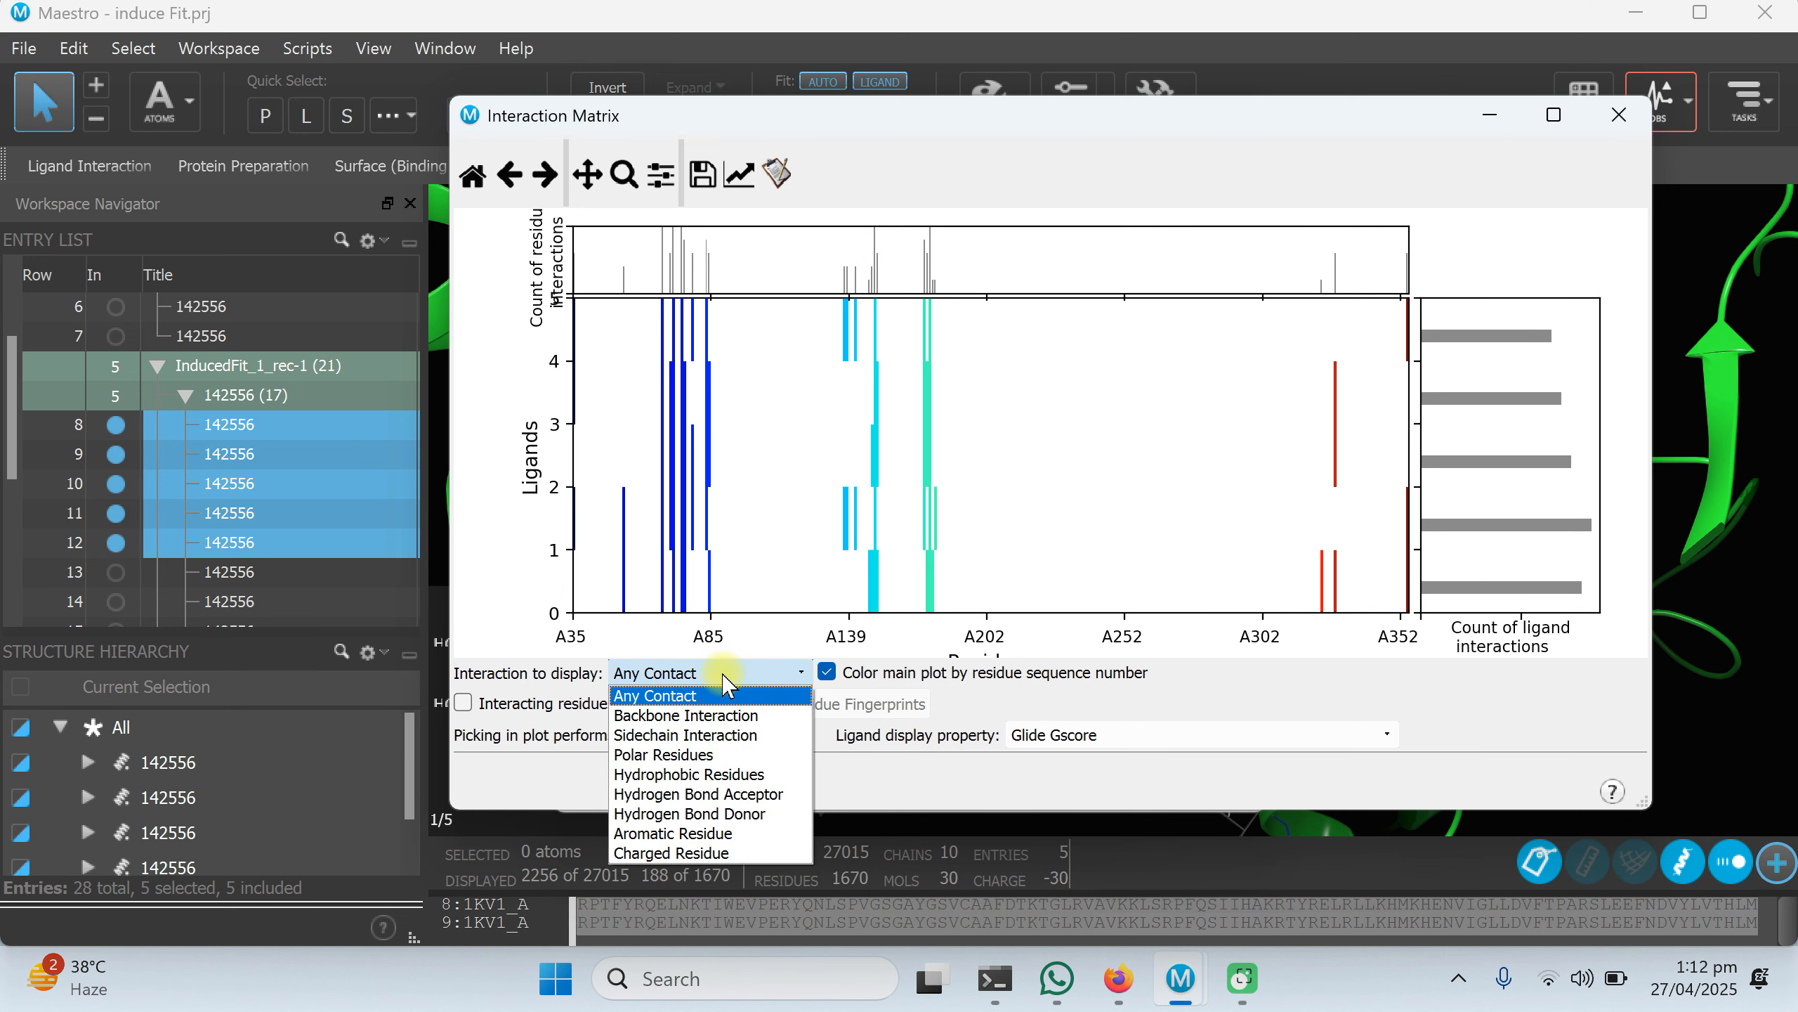
click(687, 754)
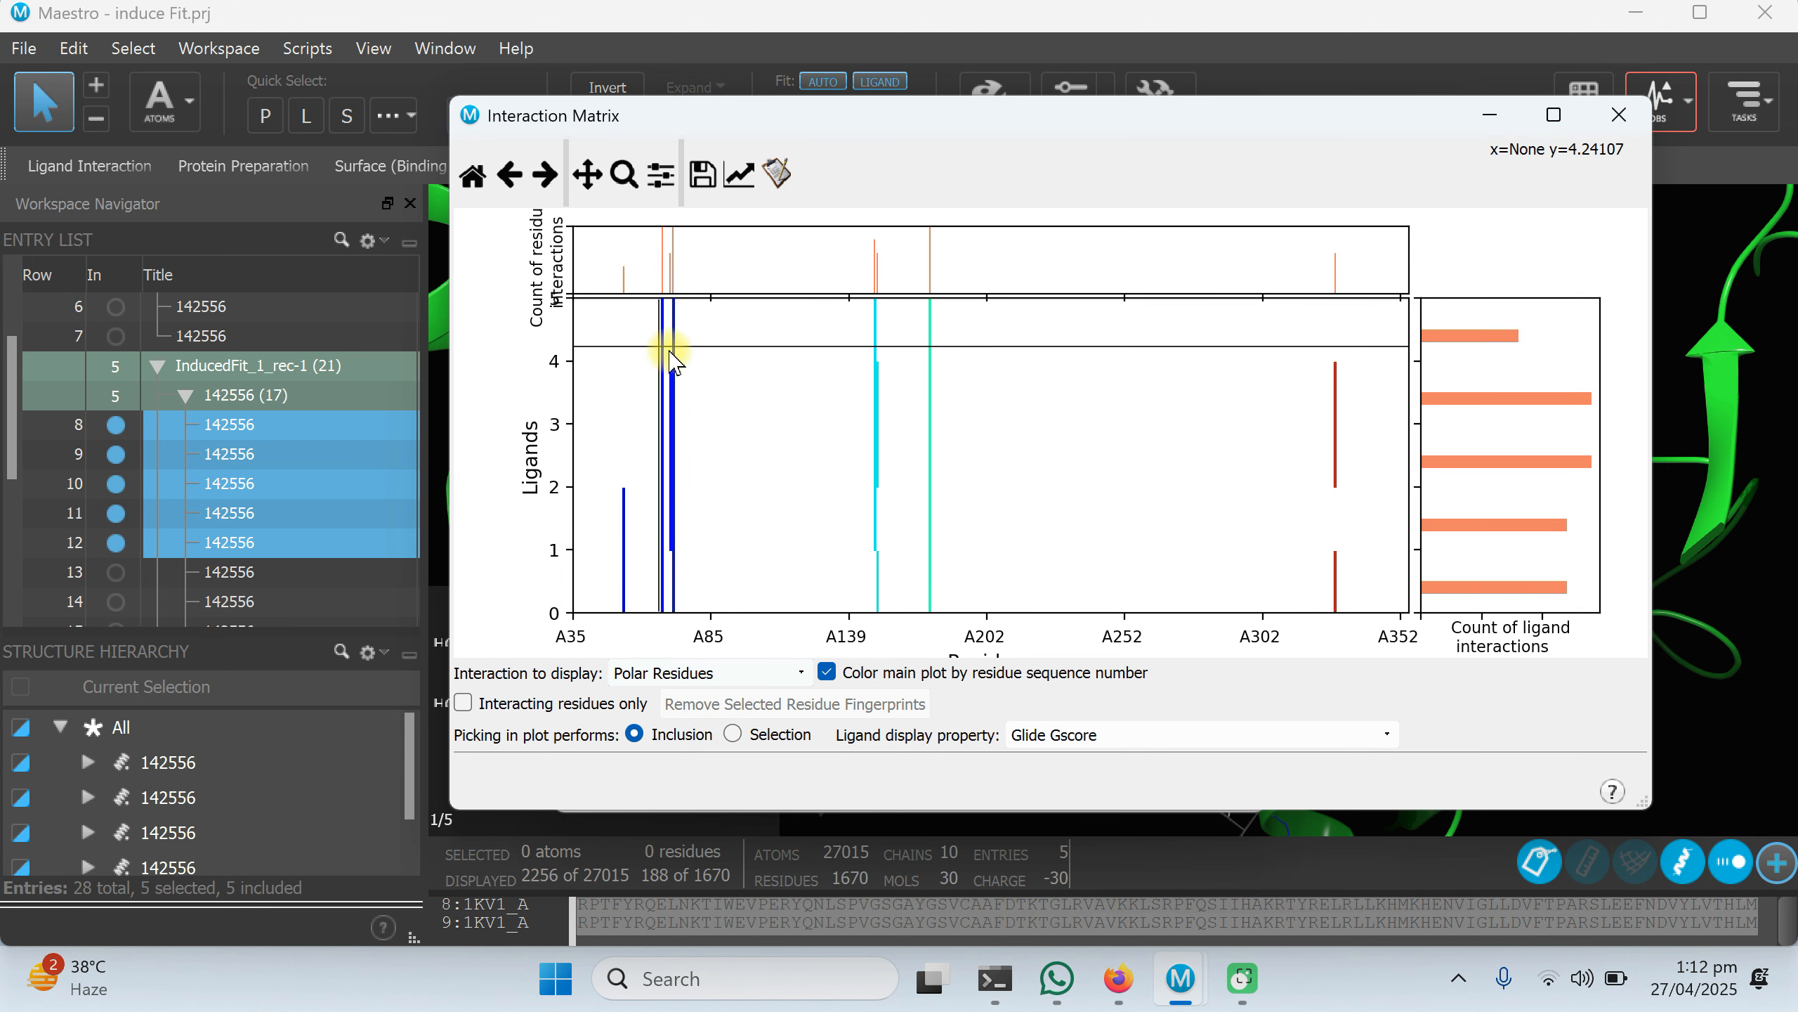
click(692, 673)
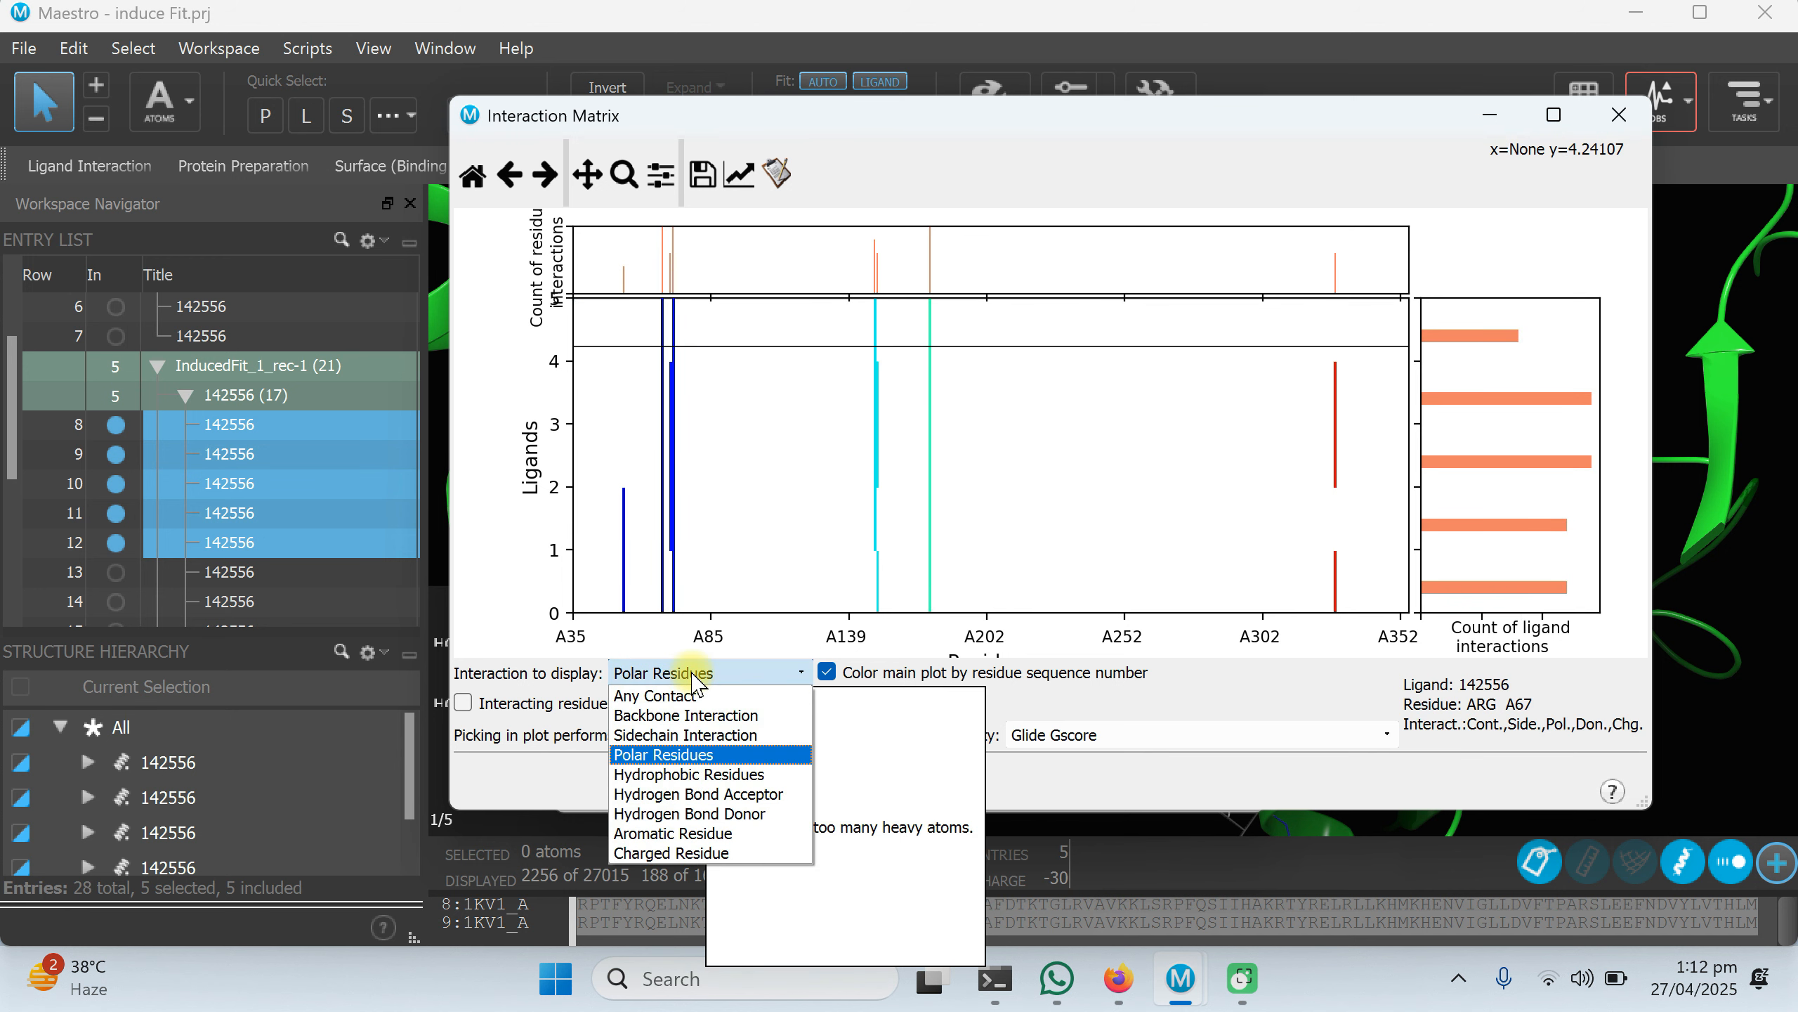
click(707, 834)
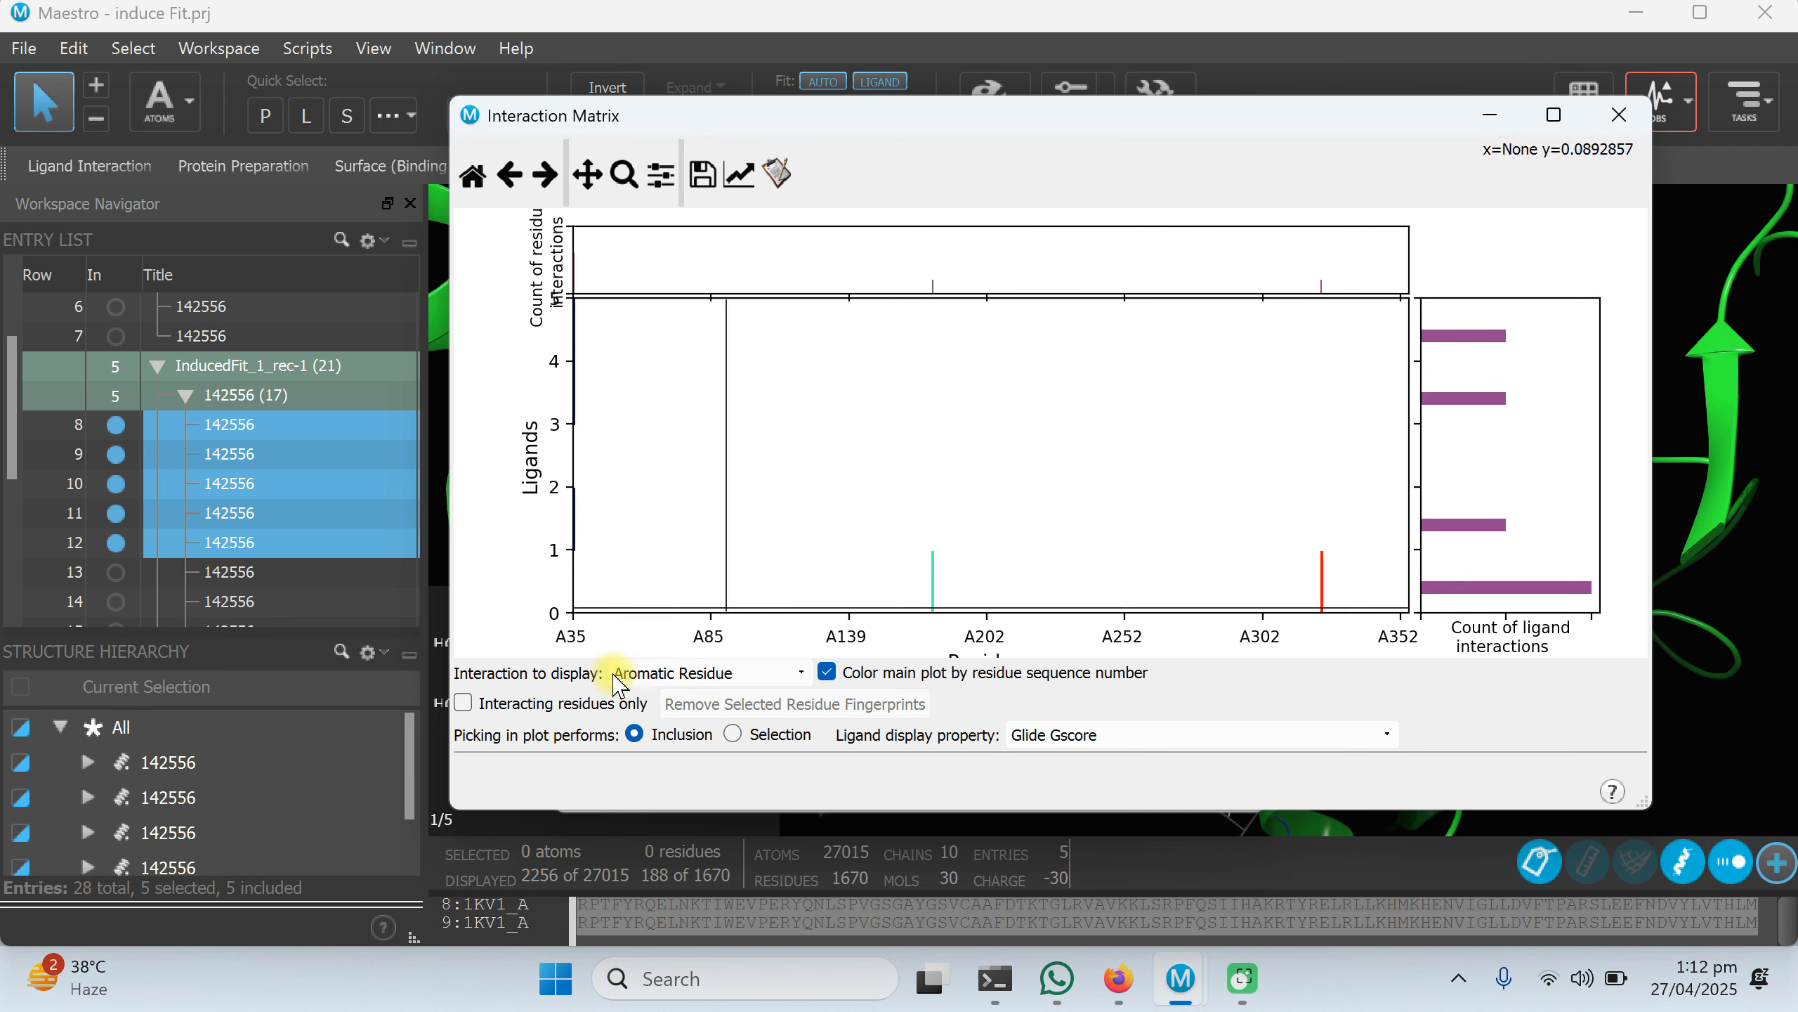
click(672, 673)
click(671, 853)
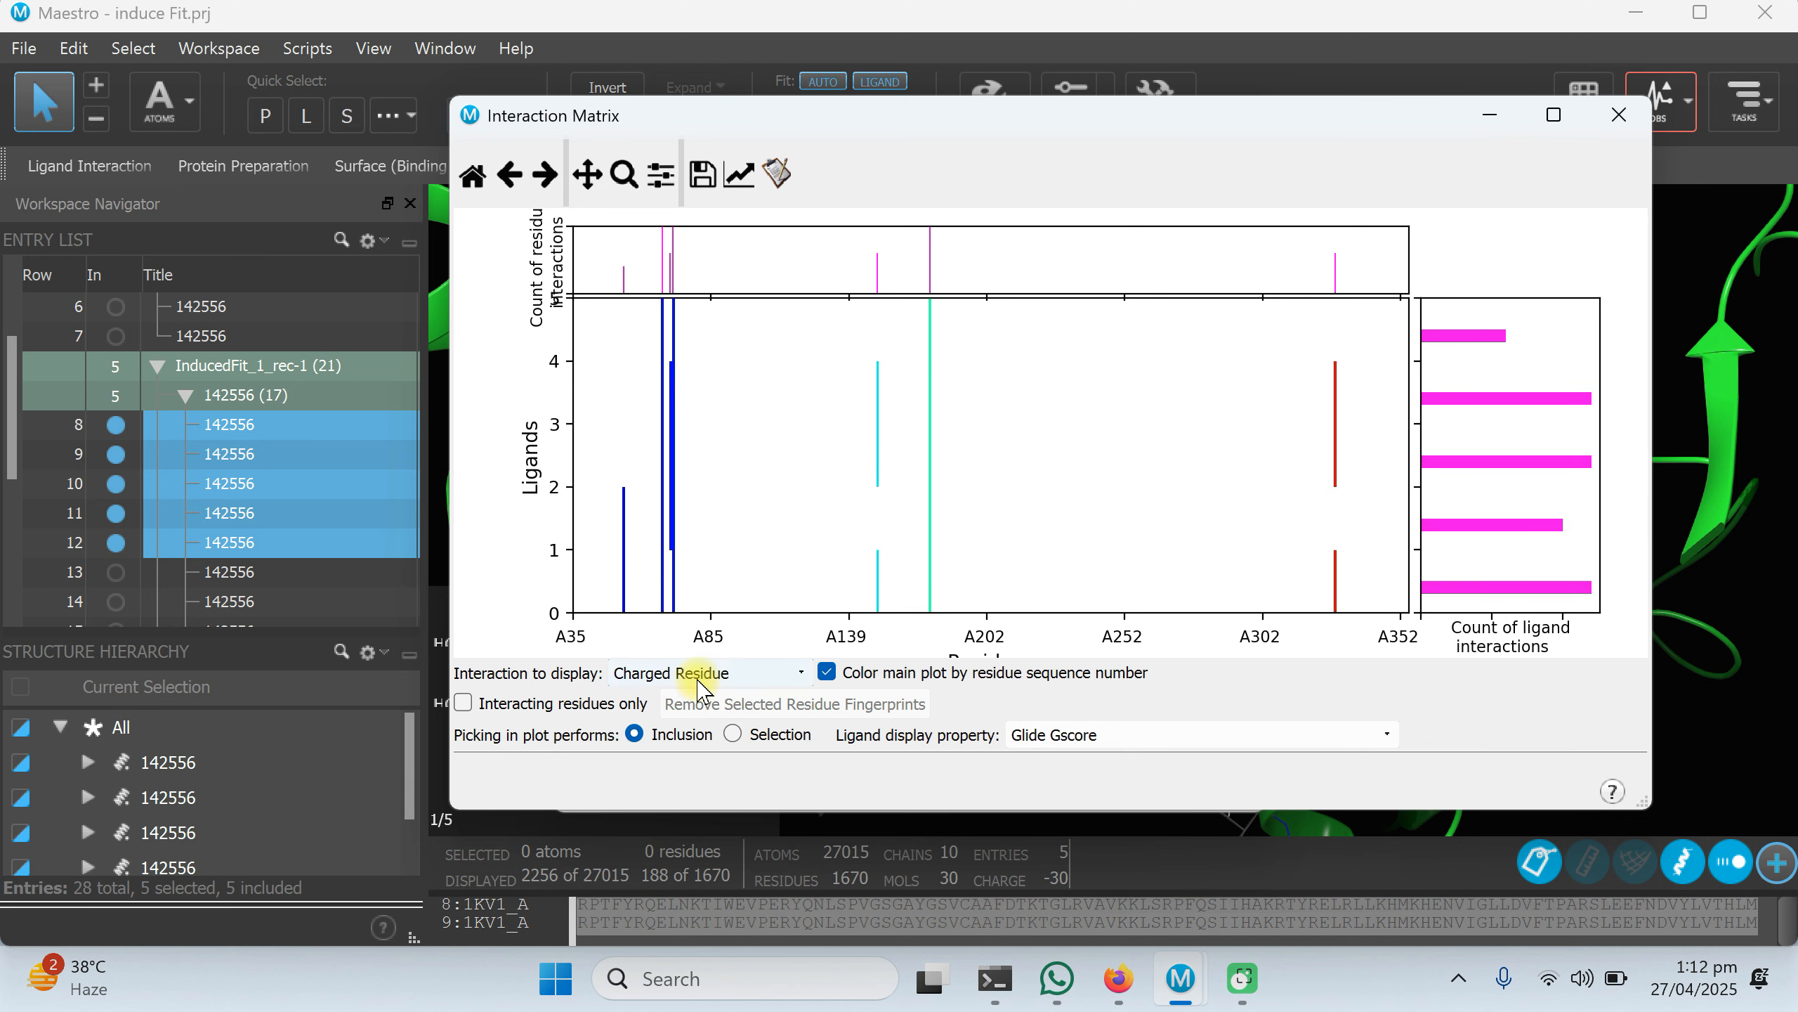
Restrict the interaction matrix to interacting residues only and switch the displayed interaction to Any Contact.
click(465, 703)
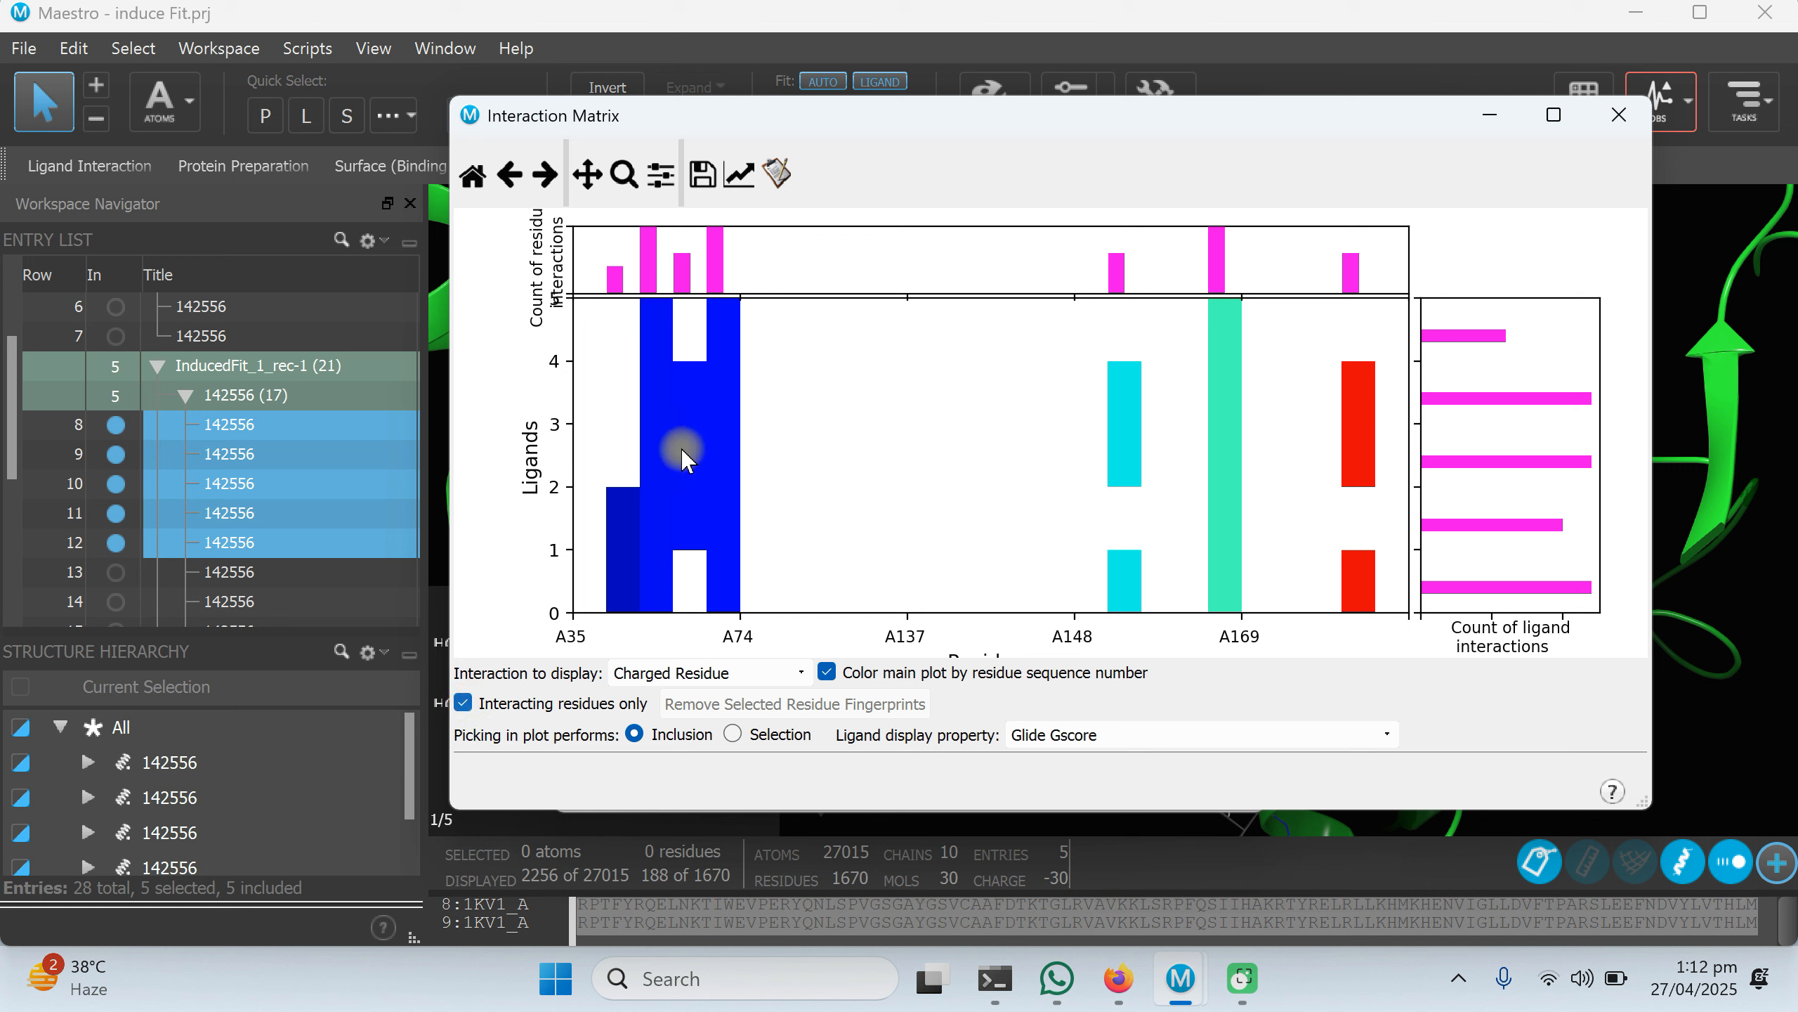
click(682, 672)
click(669, 696)
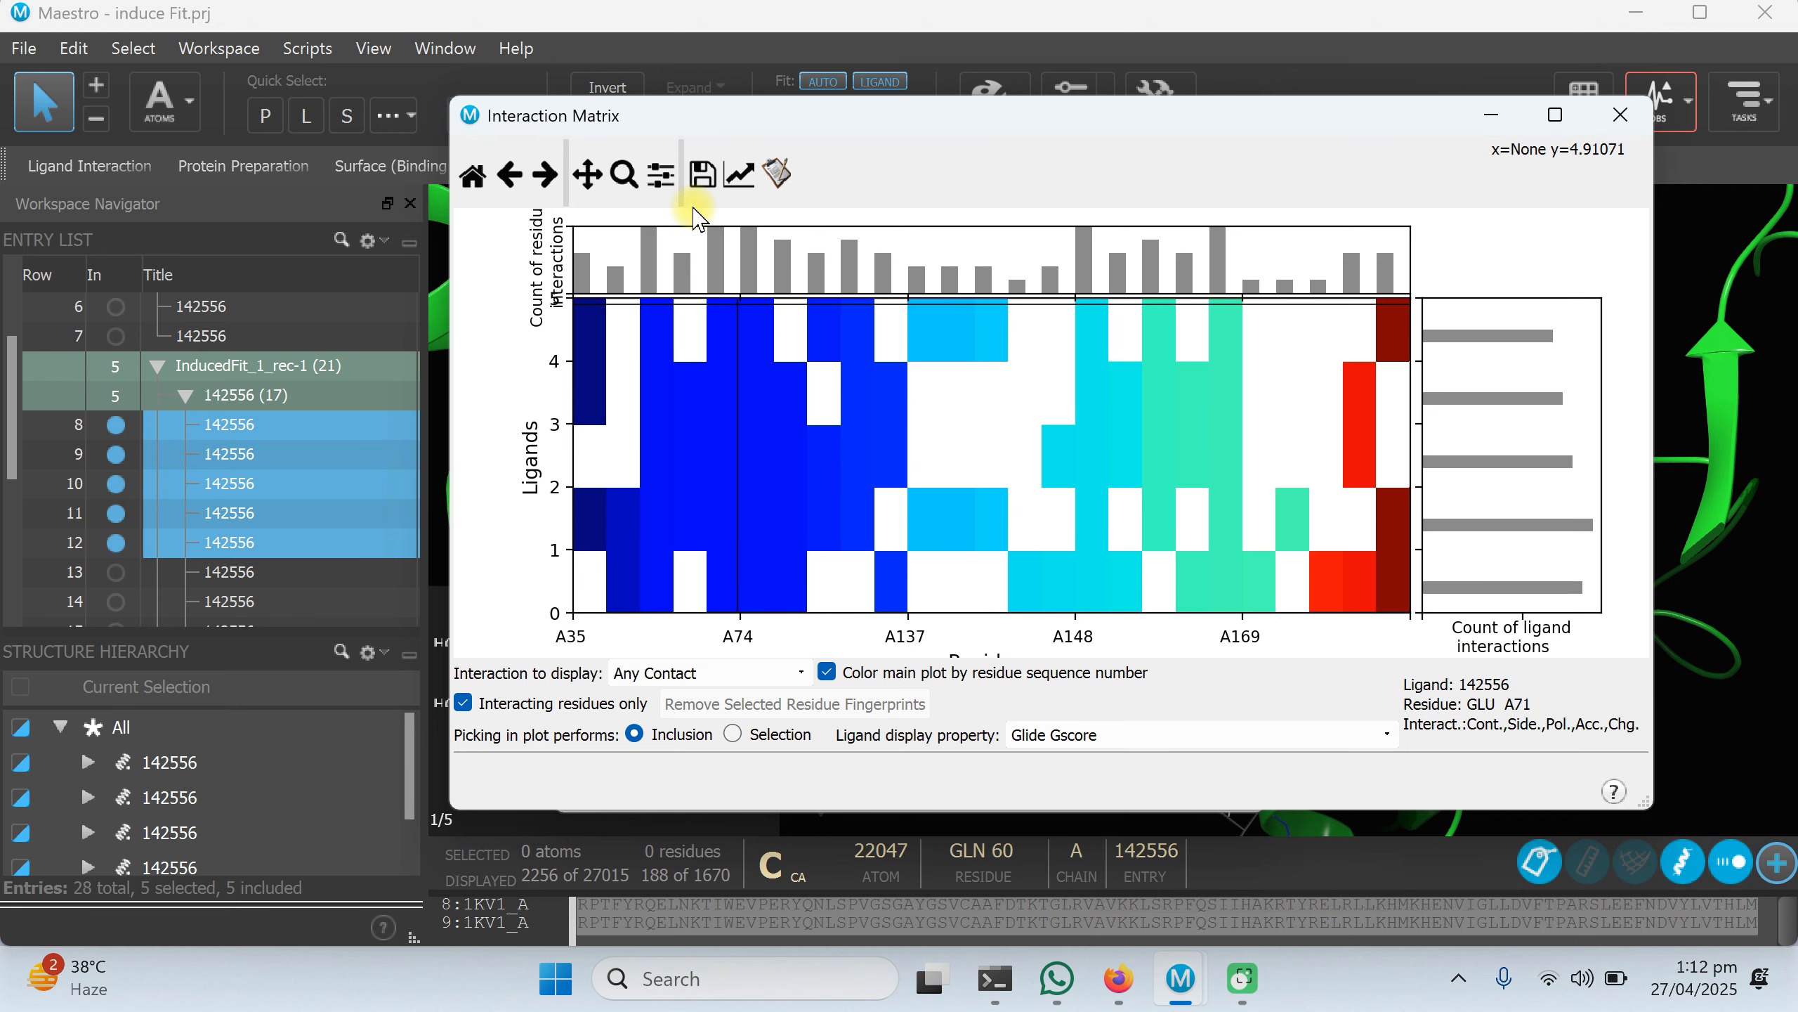
Check the save options for the matrix image without saving, and close the Interaction Matrix and Interaction Fingerprints windows.
click(702, 173)
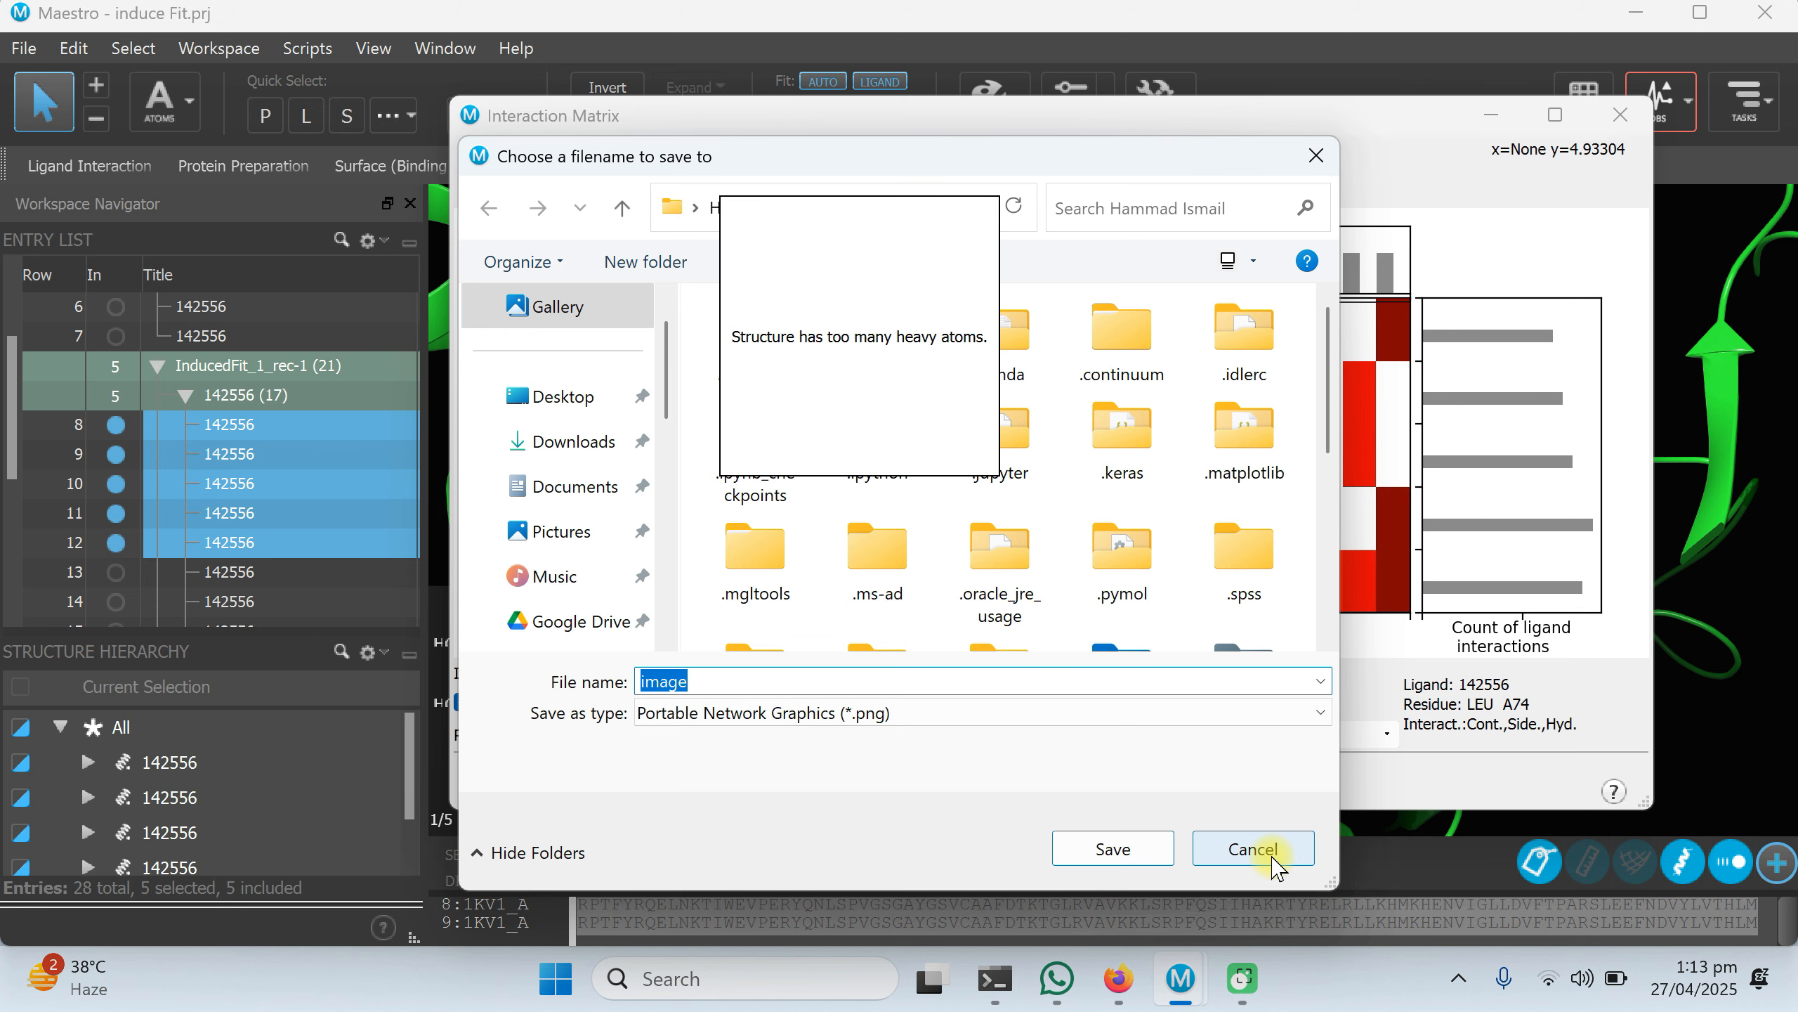
click(1253, 848)
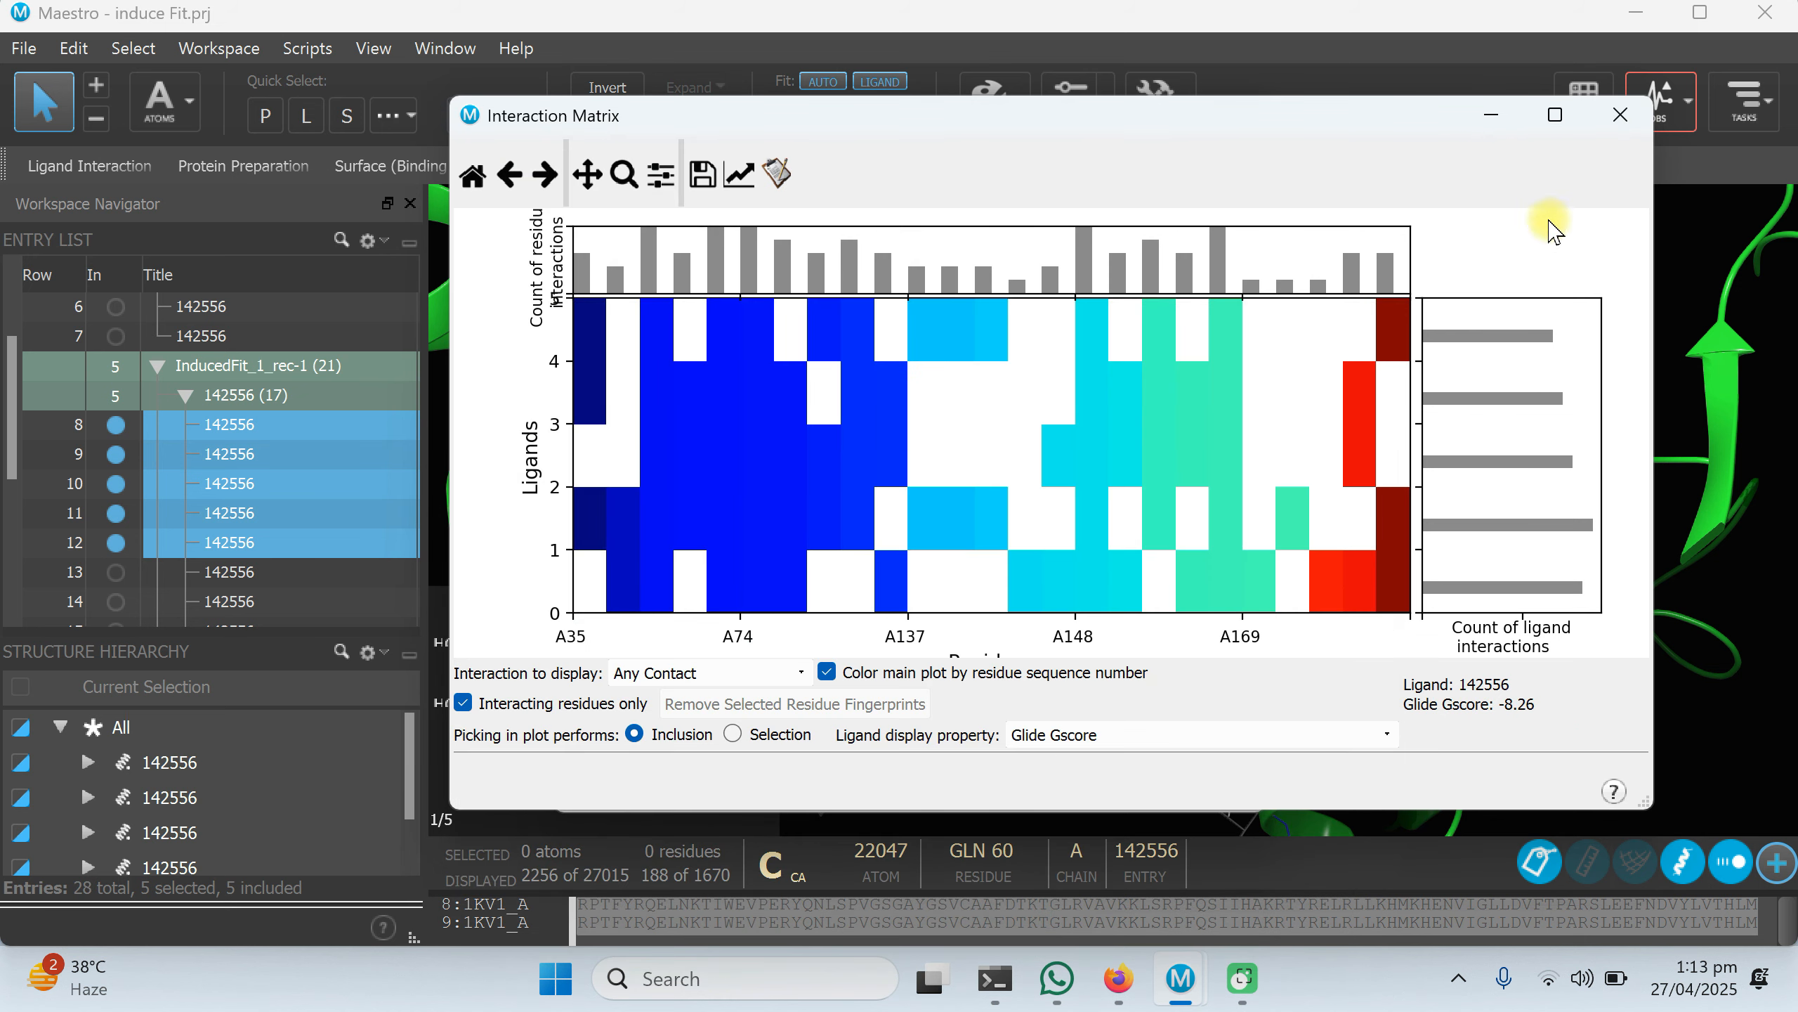
click(1618, 114)
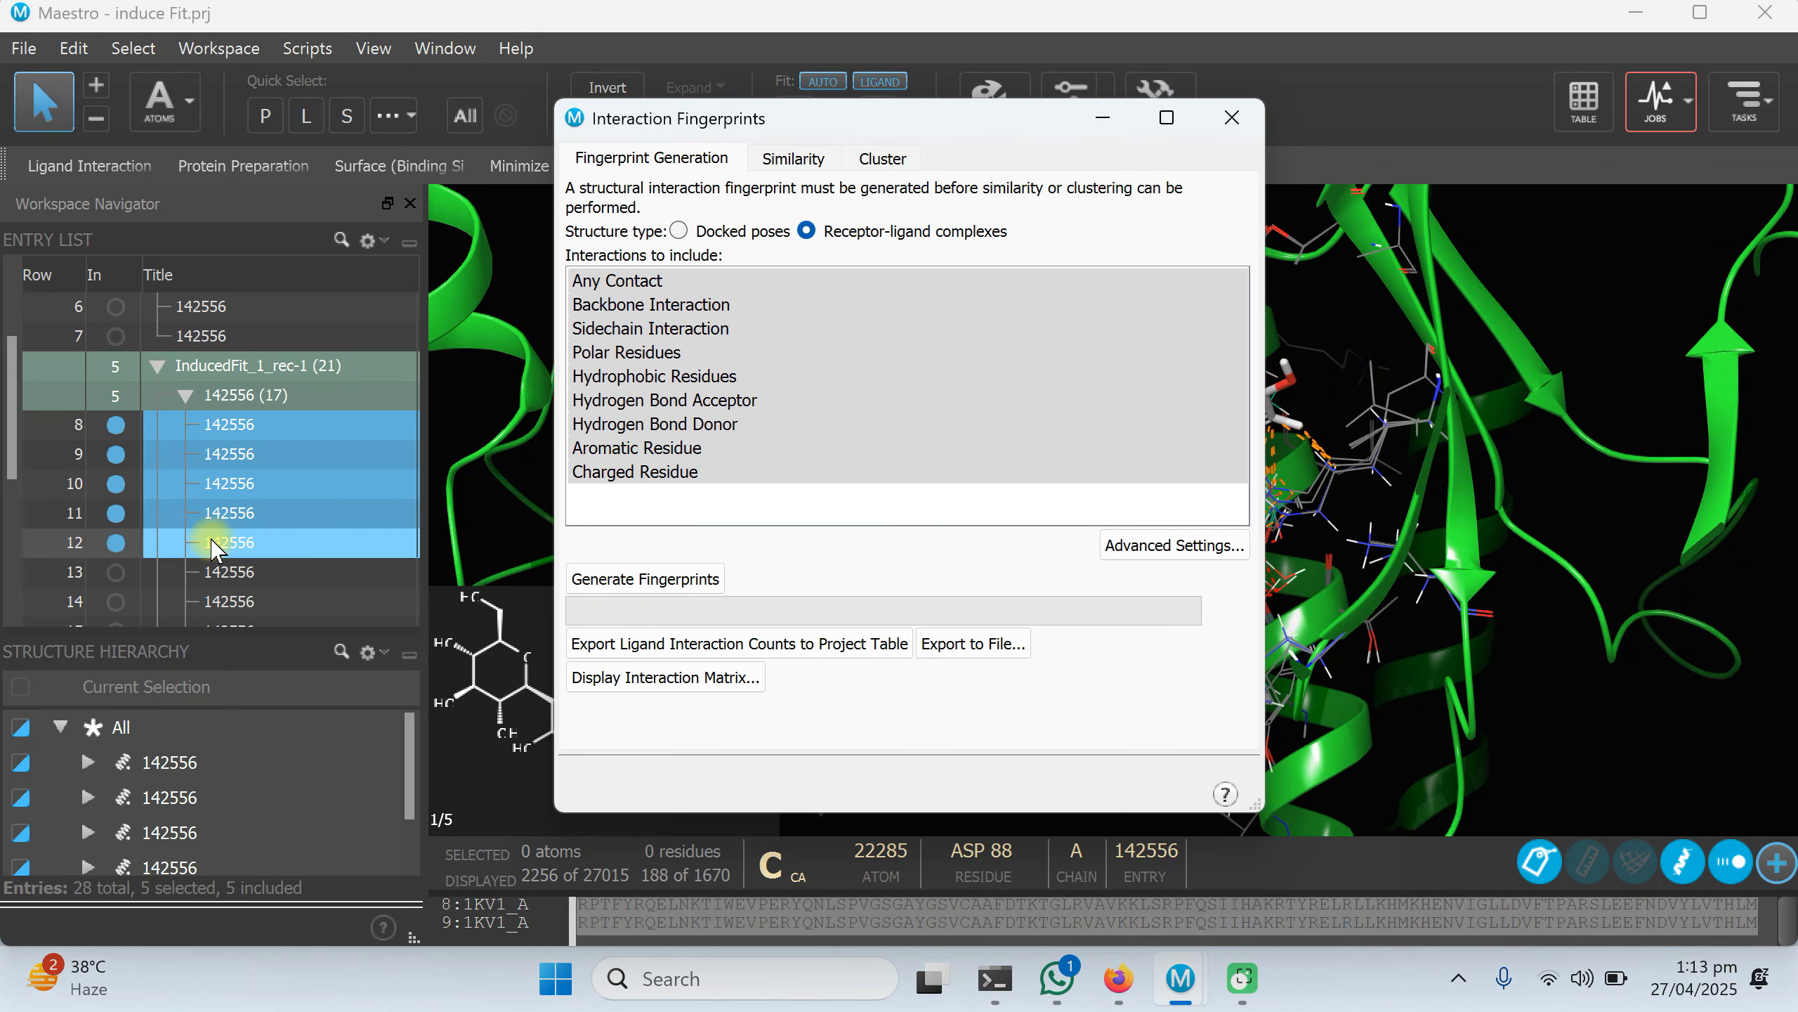
click(1232, 117)
Review the docked poses in the Project Table, comparing docking score, glide gscore, glide emodel, Prime Energy and IFDScore.
scroll(326, 464, down, 4)
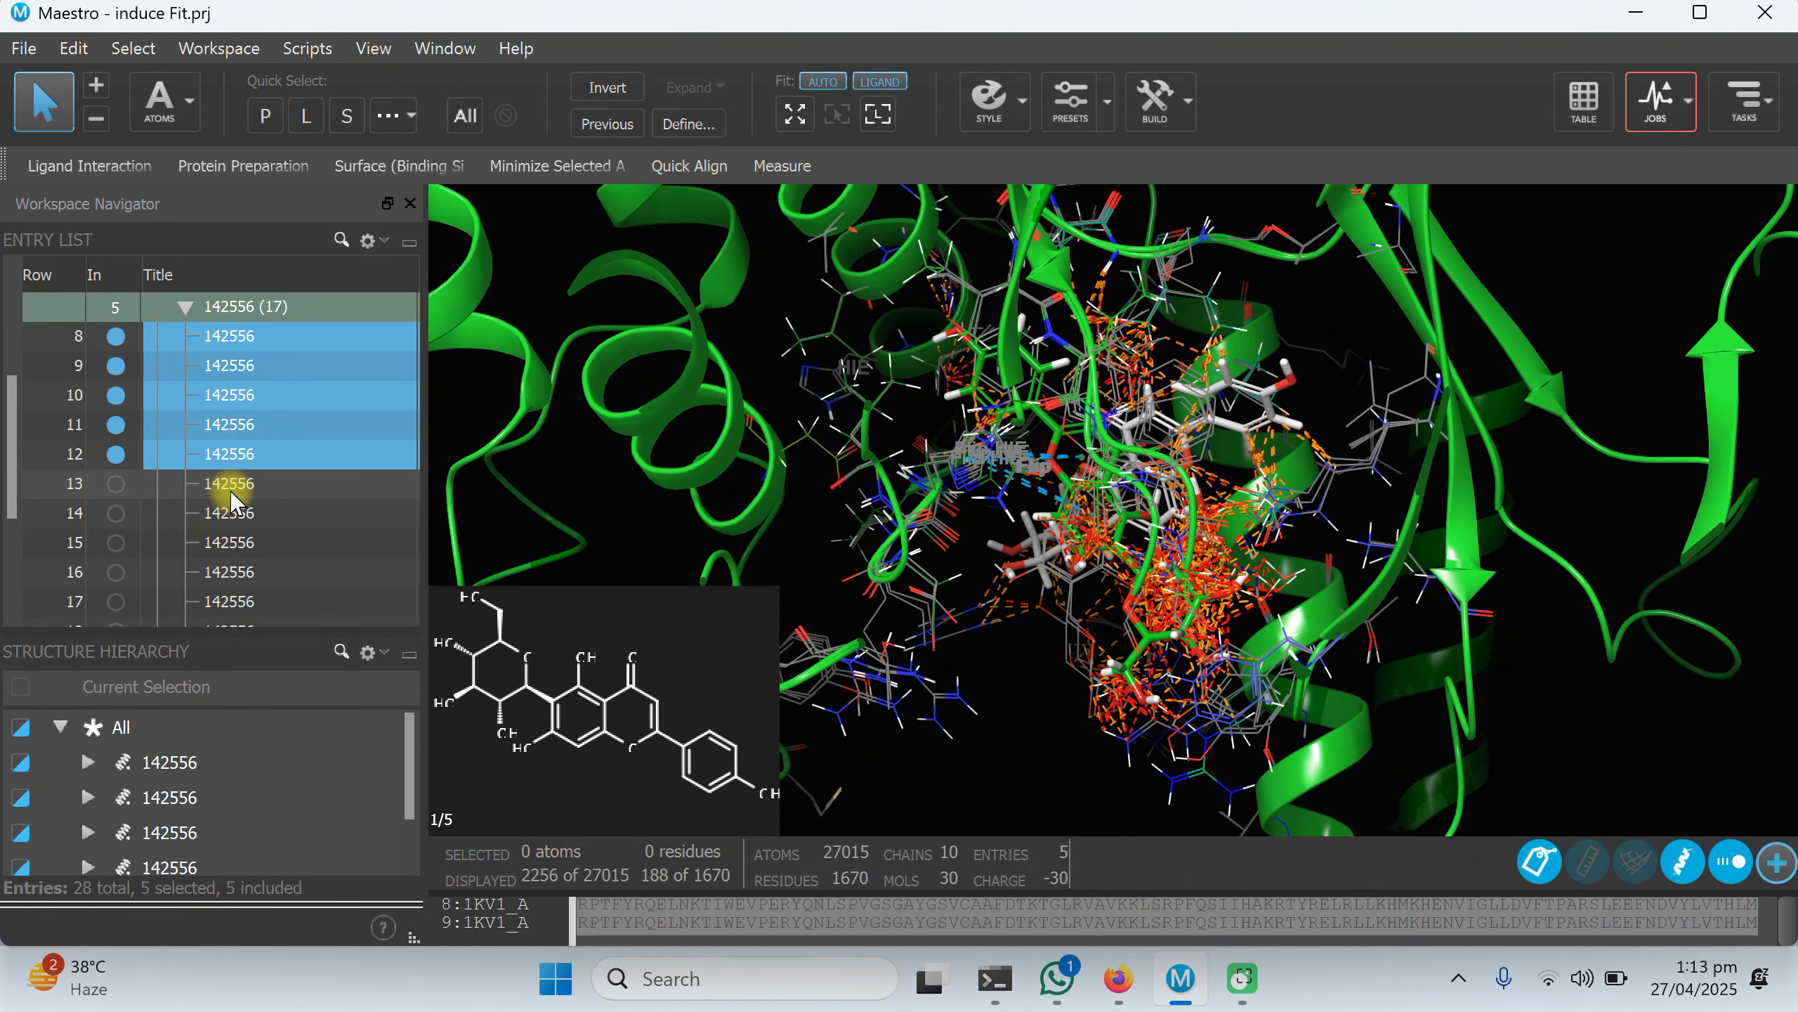
scroll(212, 508, up, 4)
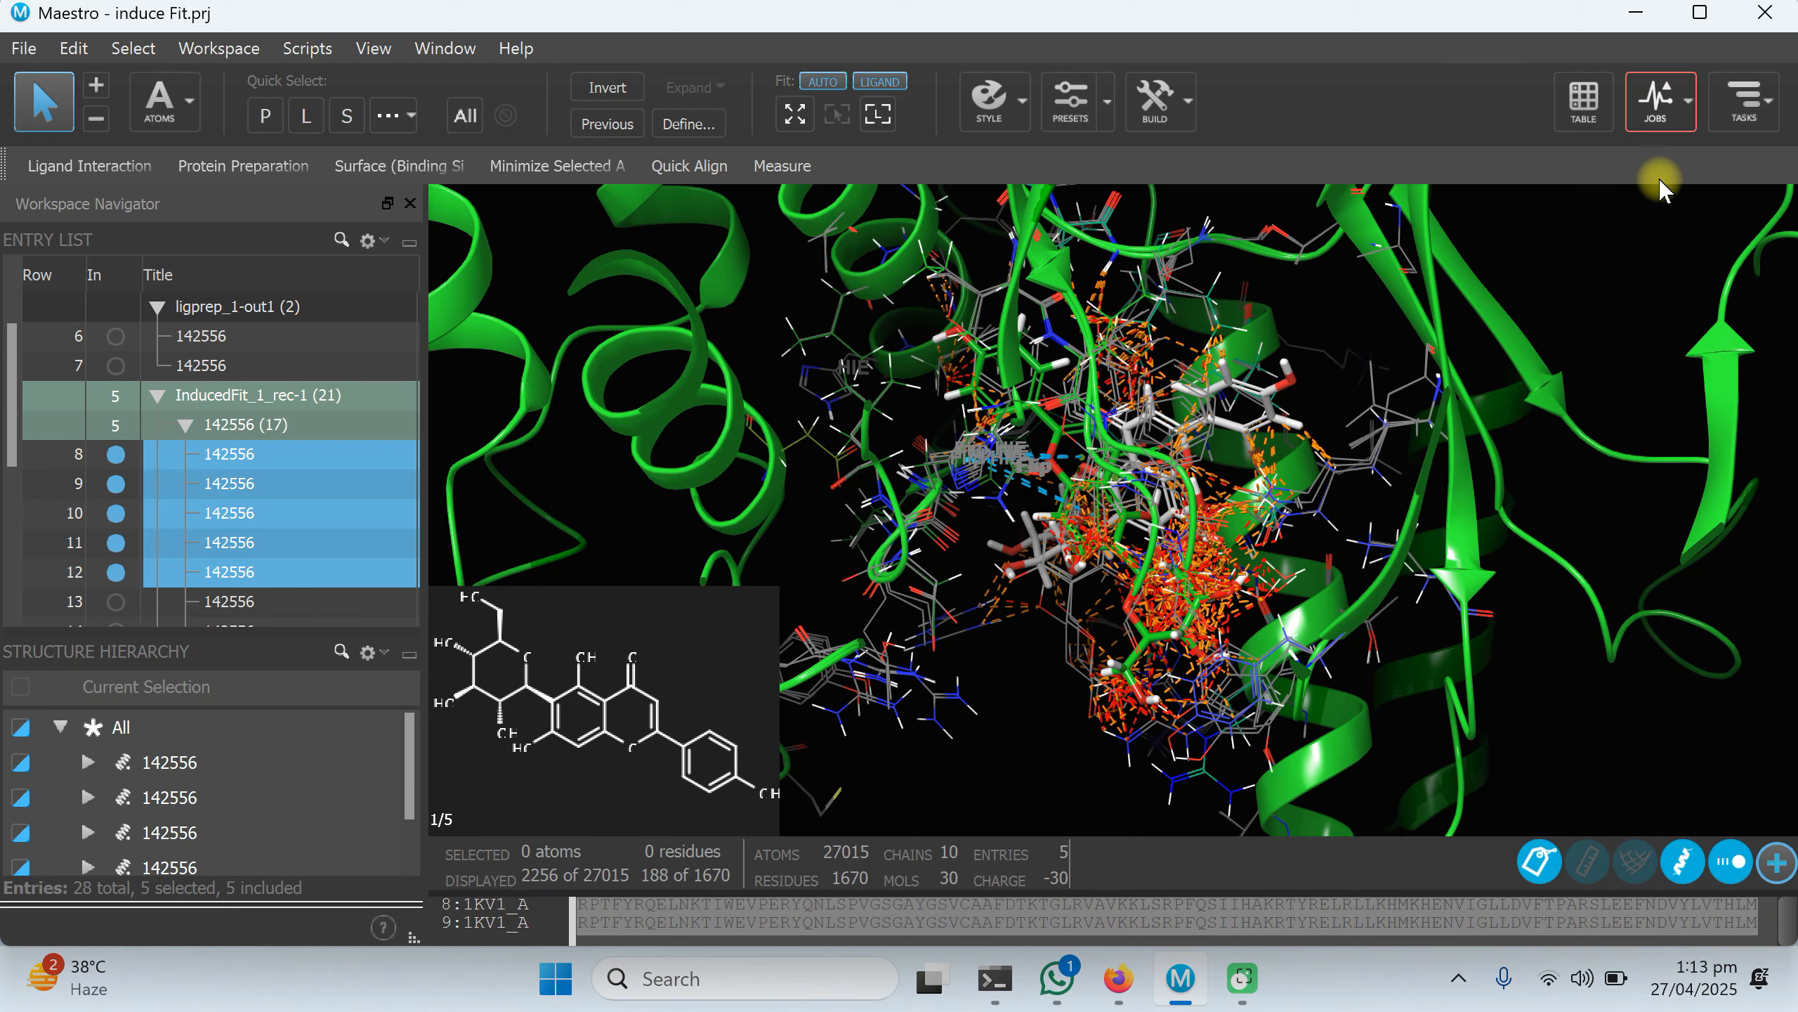
click(1585, 106)
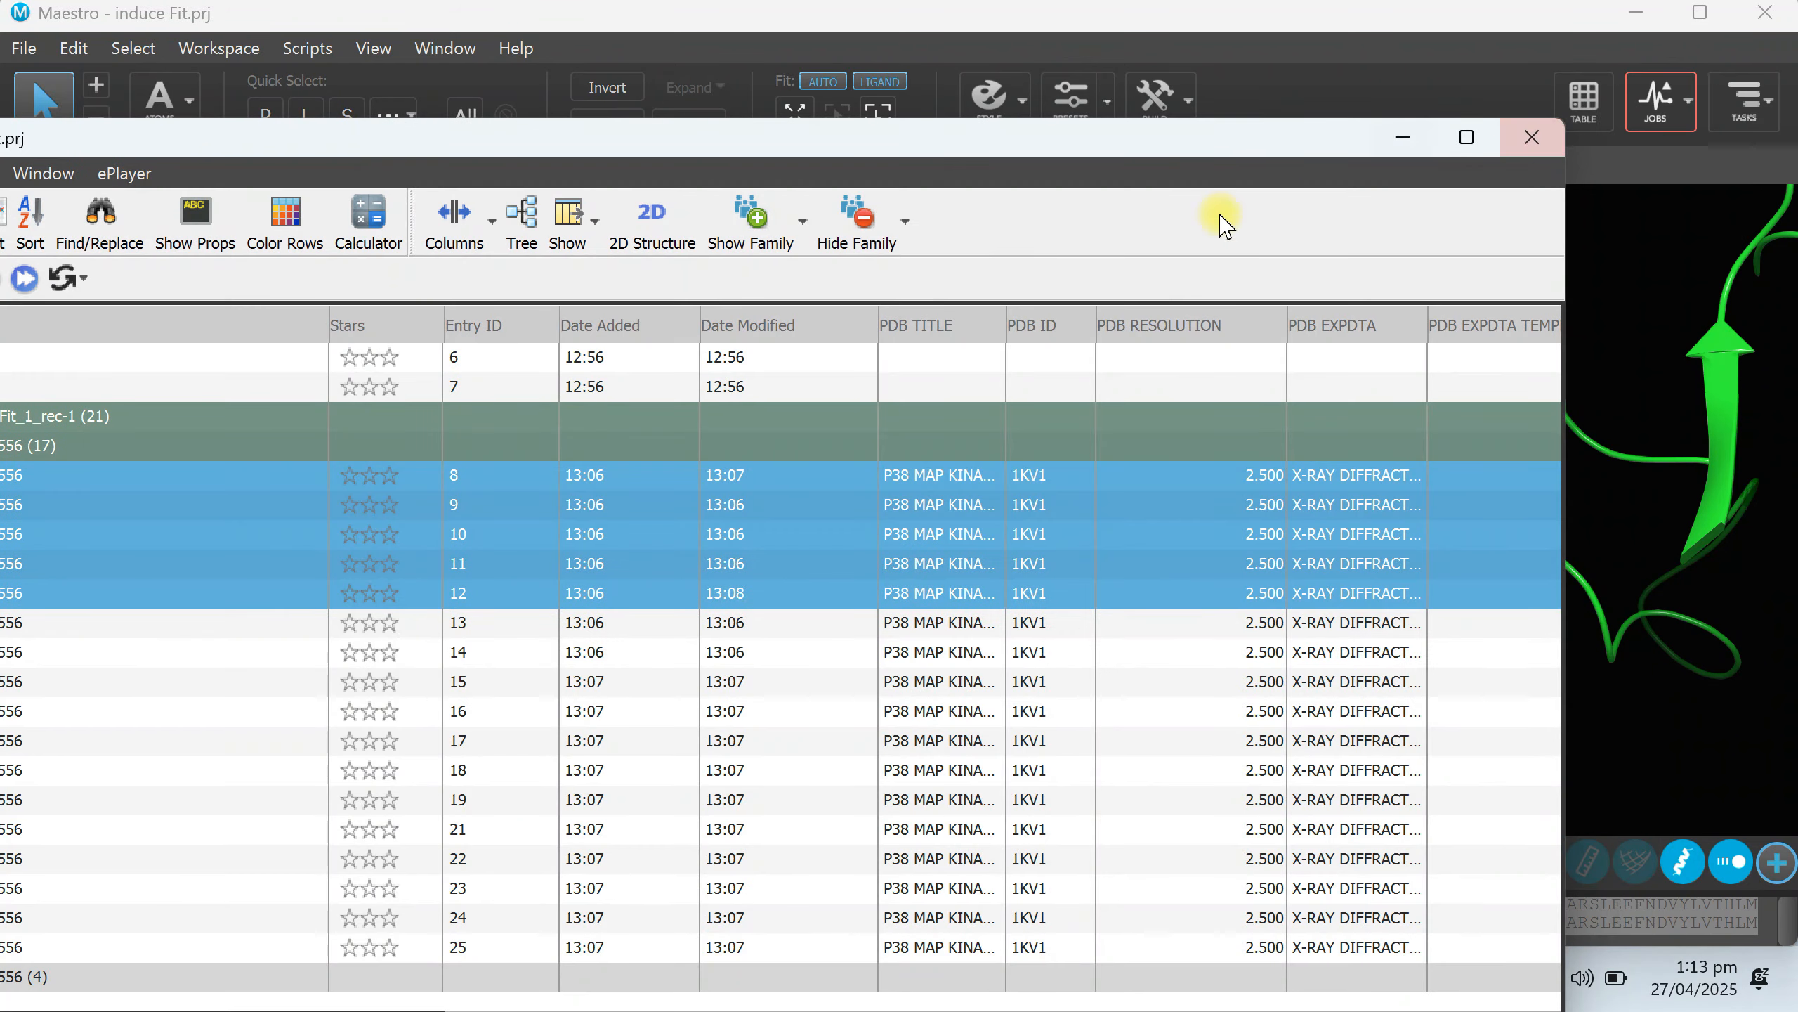
click(1467, 137)
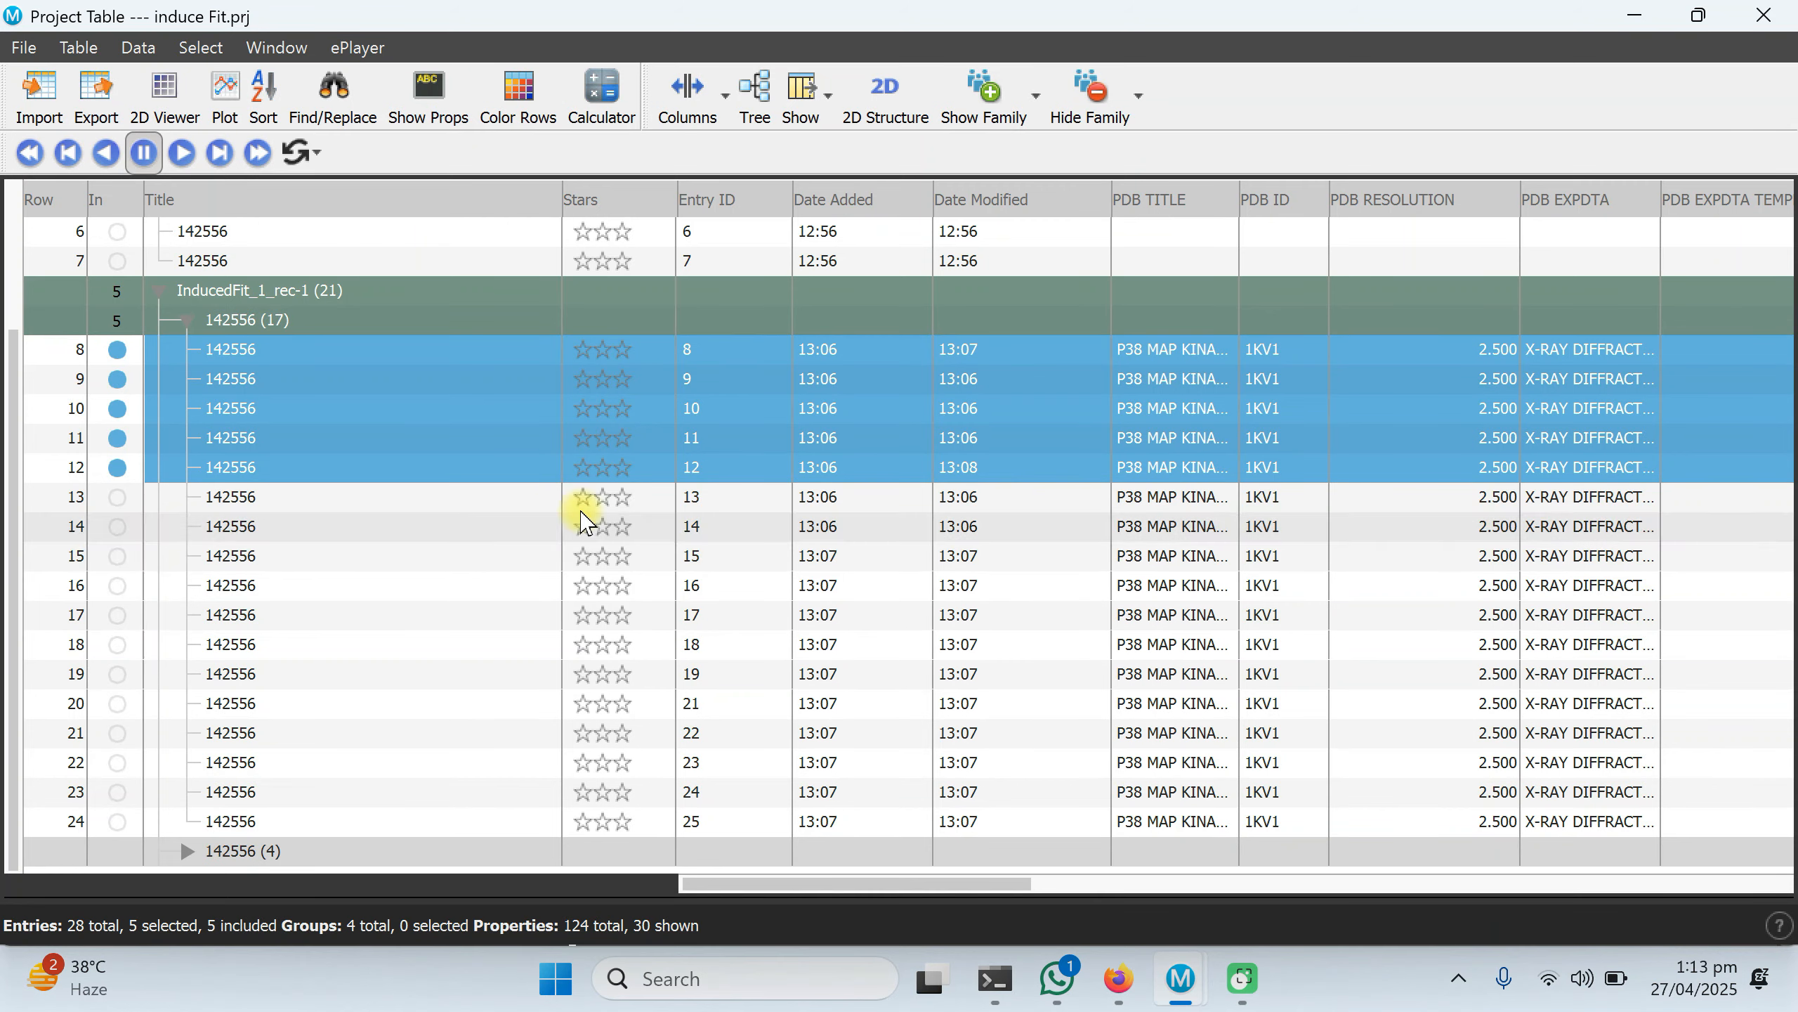
drag(810, 879, 1212, 914)
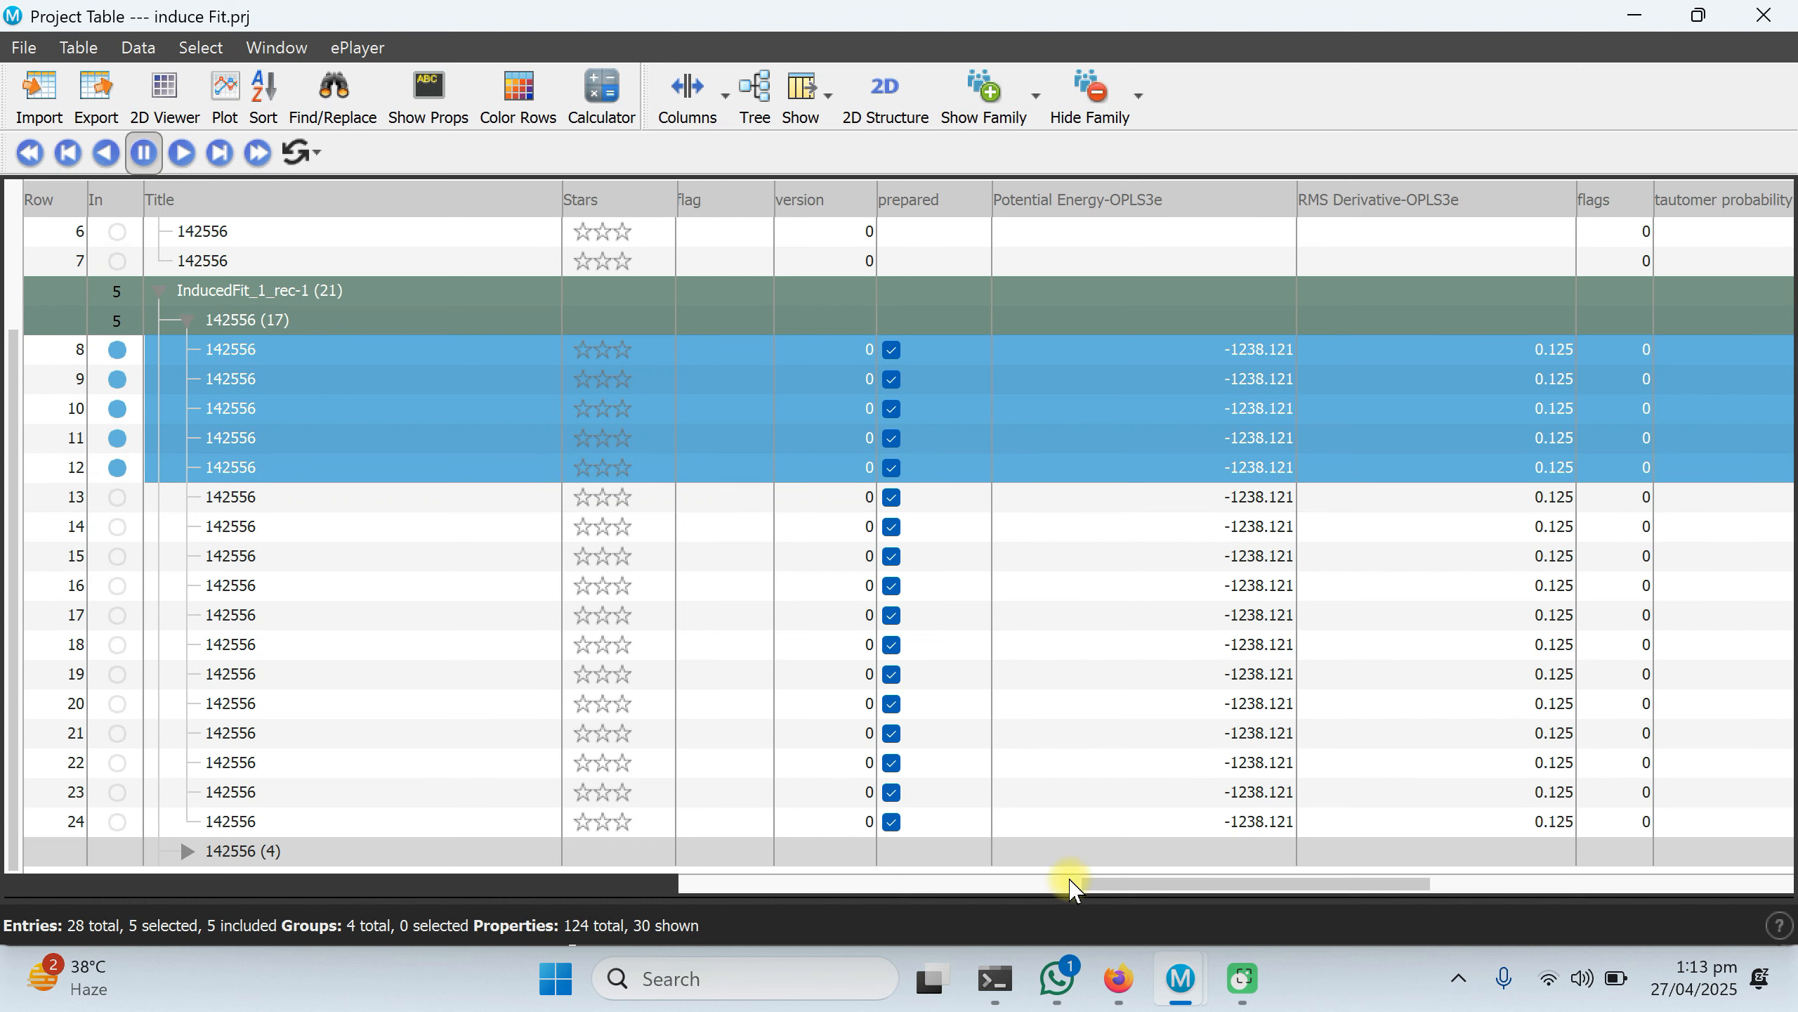
drag(1115, 881, 1181, 886)
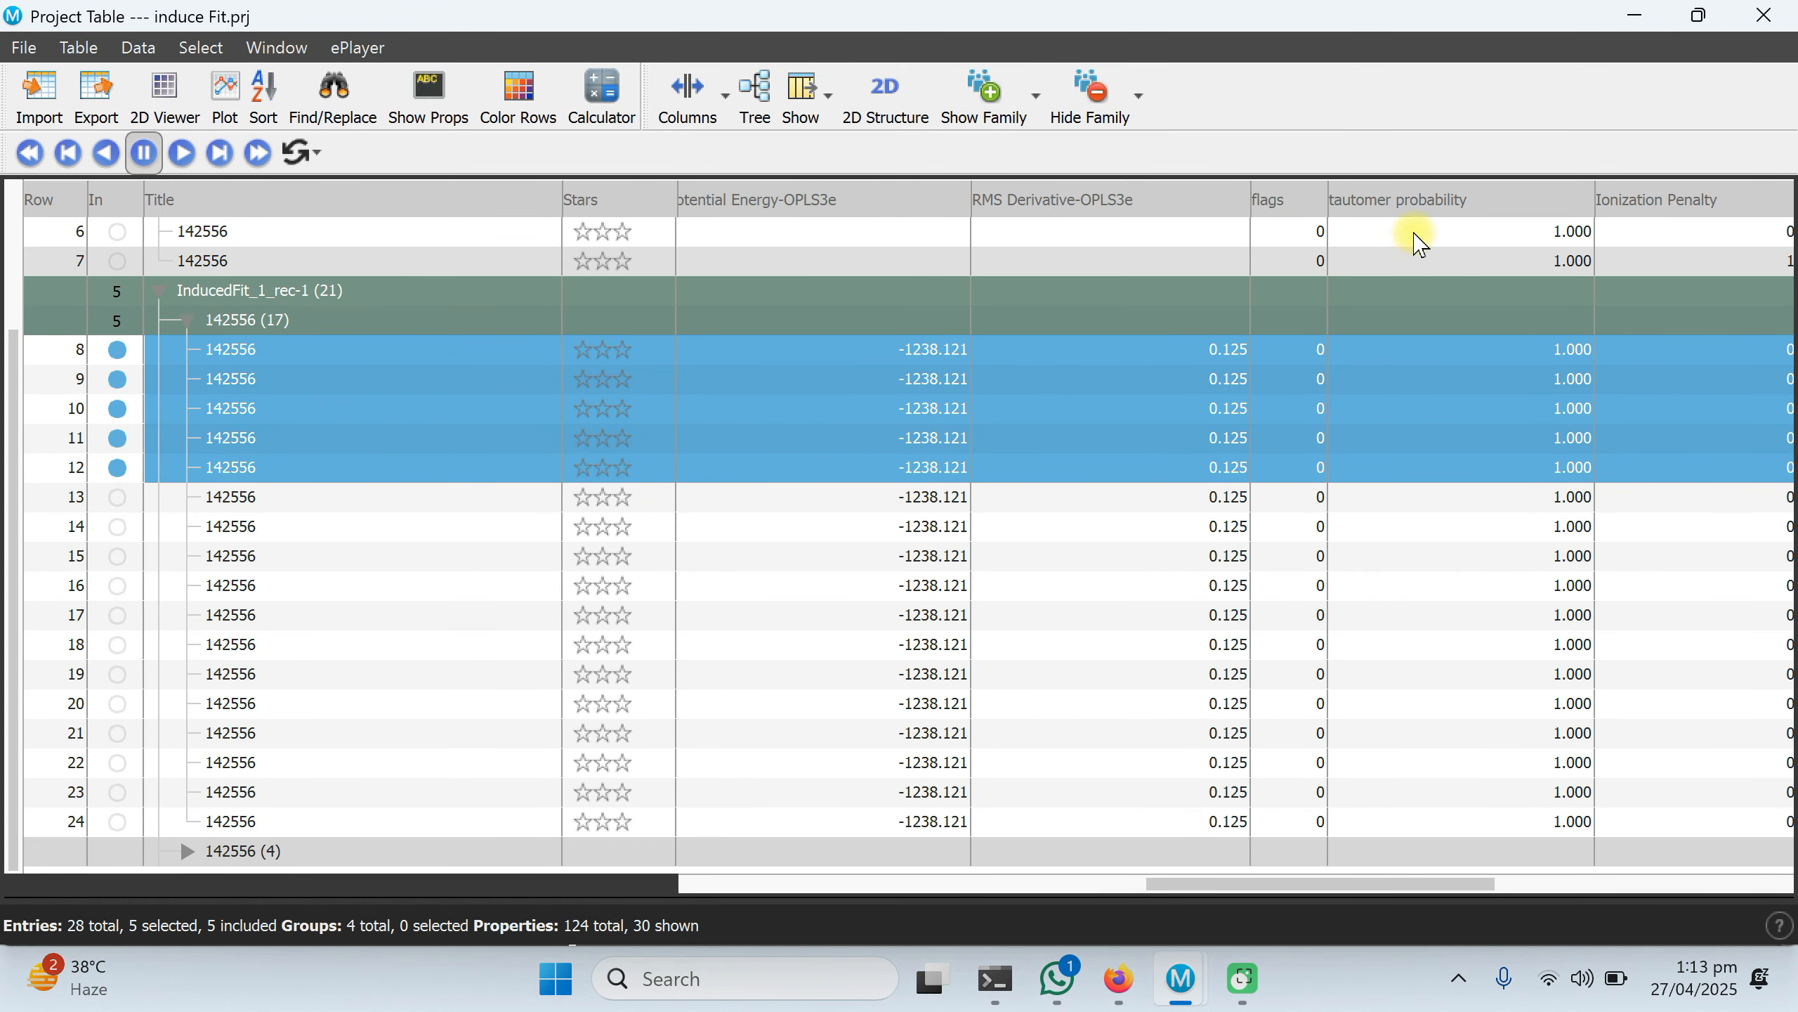
click(1233, 890)
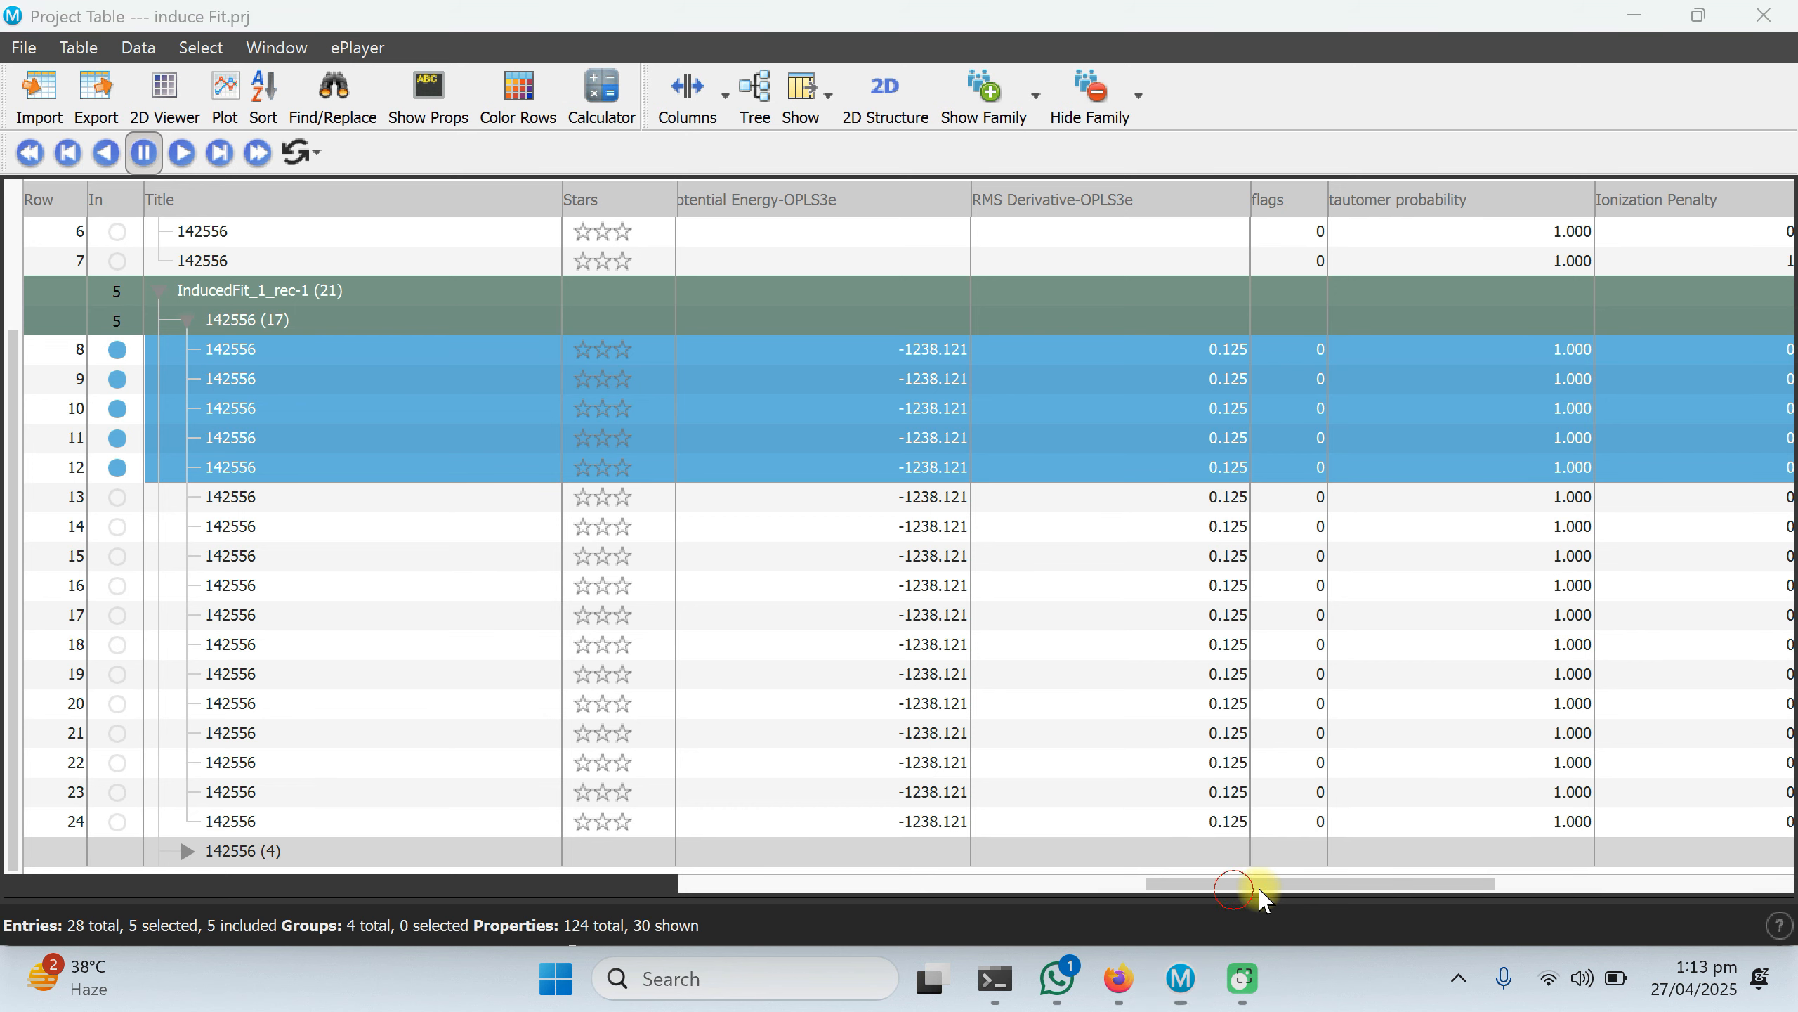
drag(1347, 886, 1649, 900)
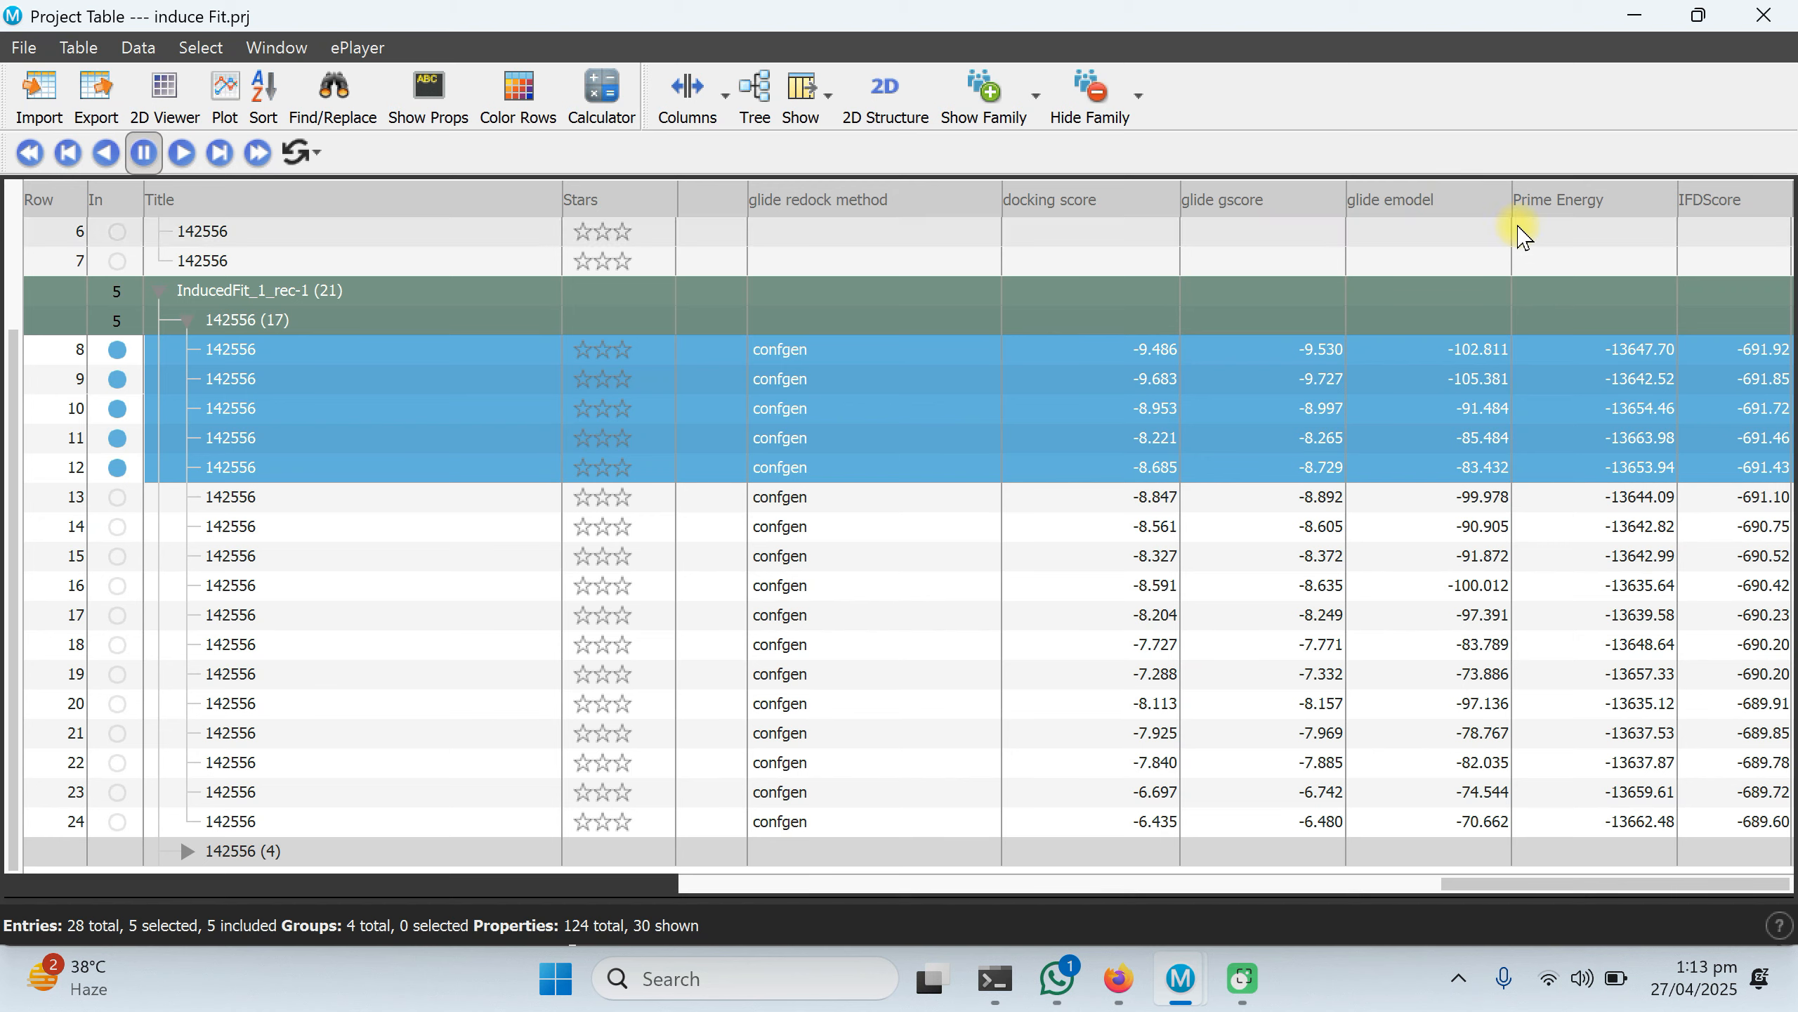
drag(1457, 881, 697, 881)
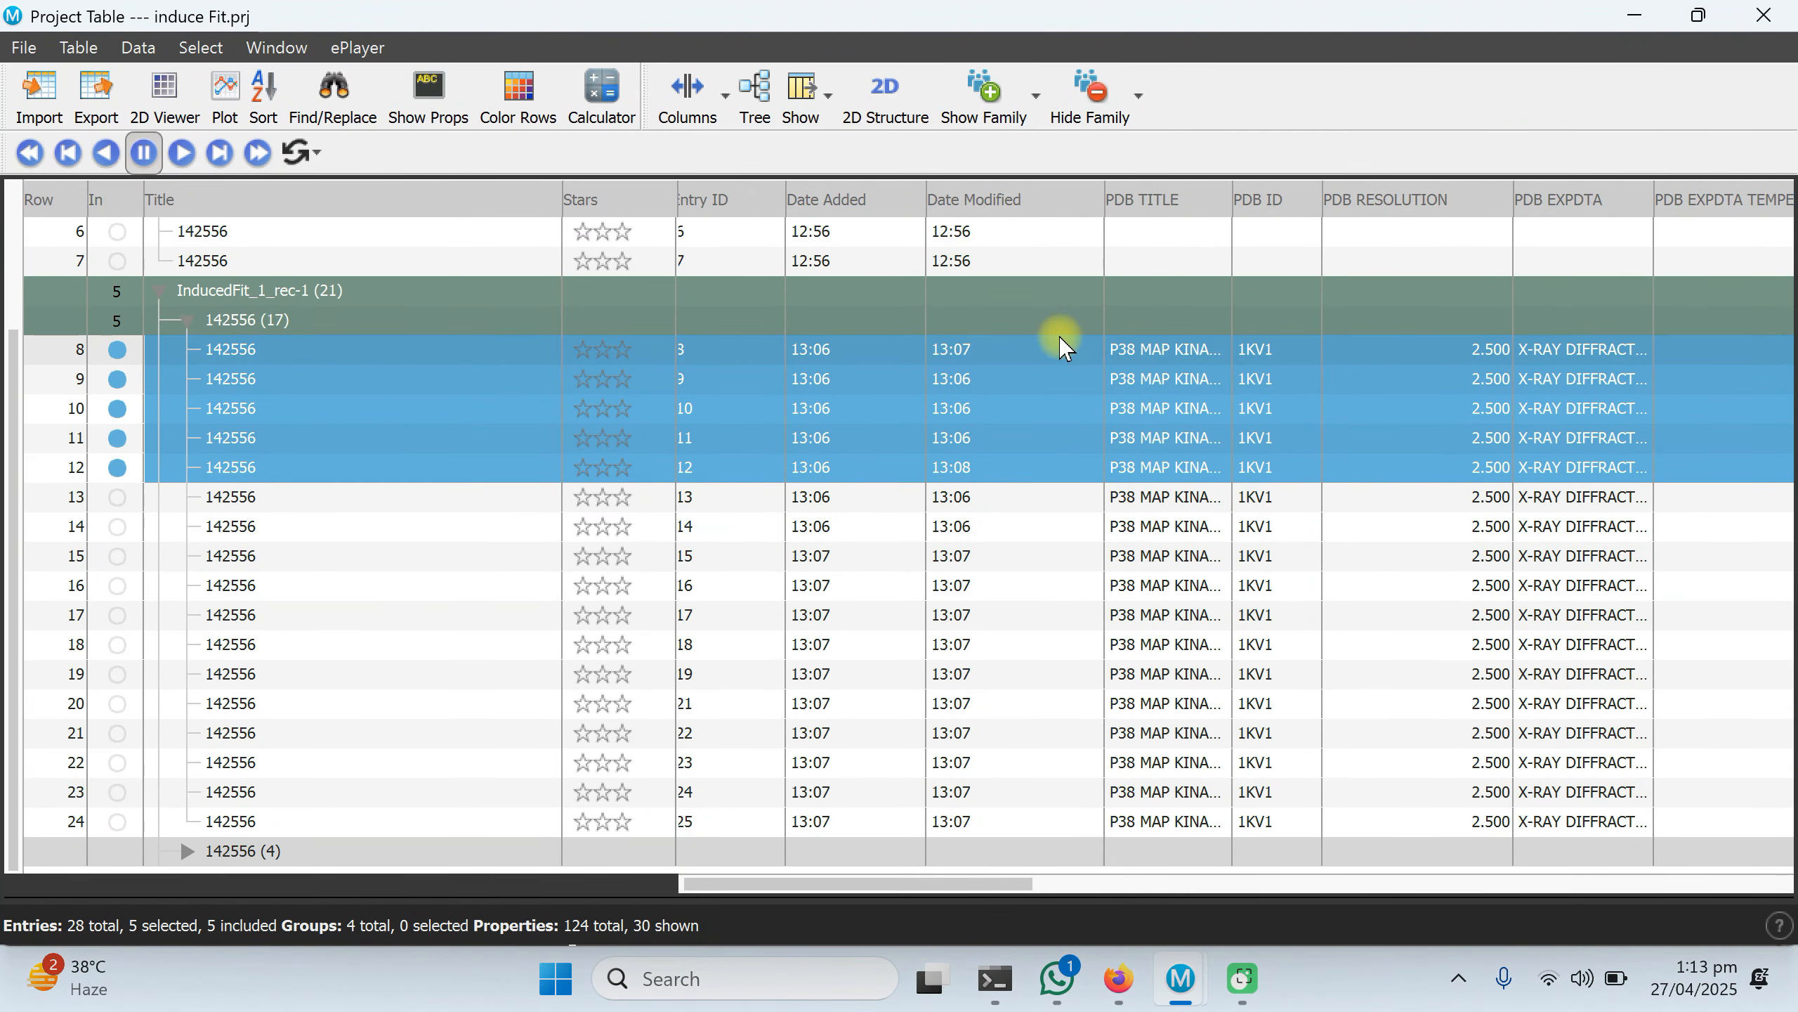
Move the restored Project Table aside to uncover the entry list, and select only the docked pose in row 8.
click(1698, 15)
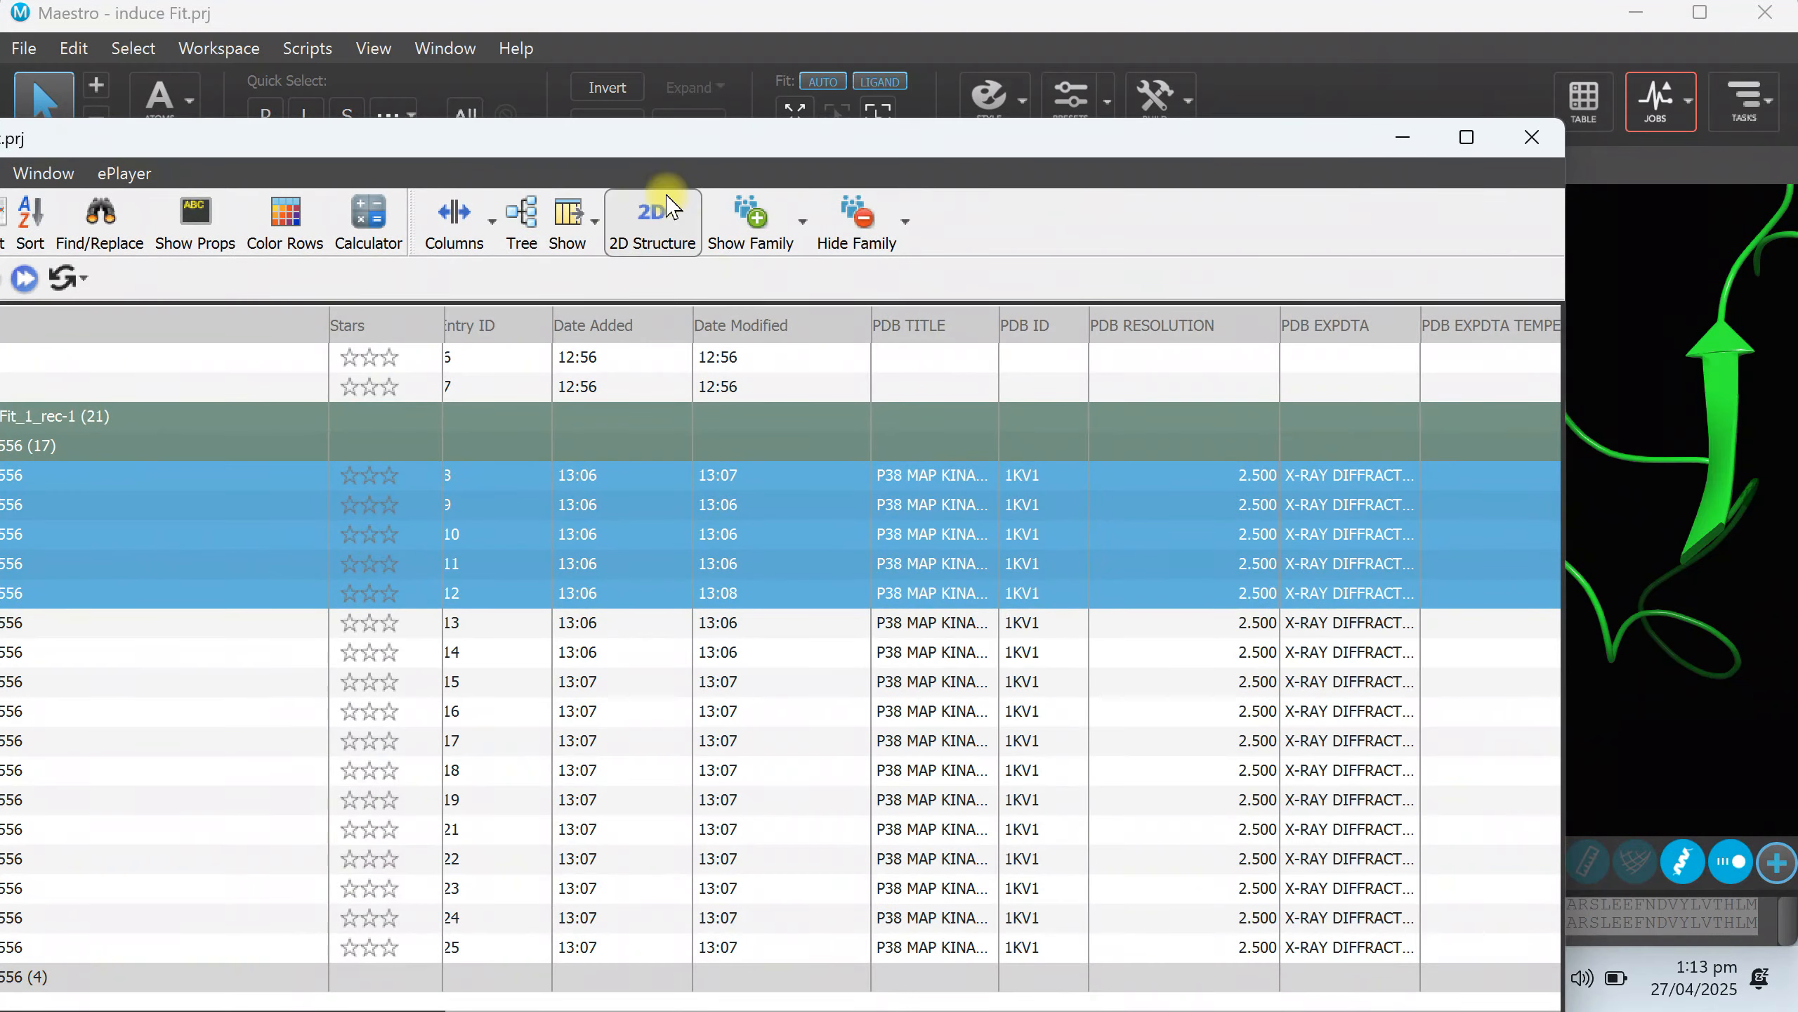
drag(468, 134, 1173, 99)
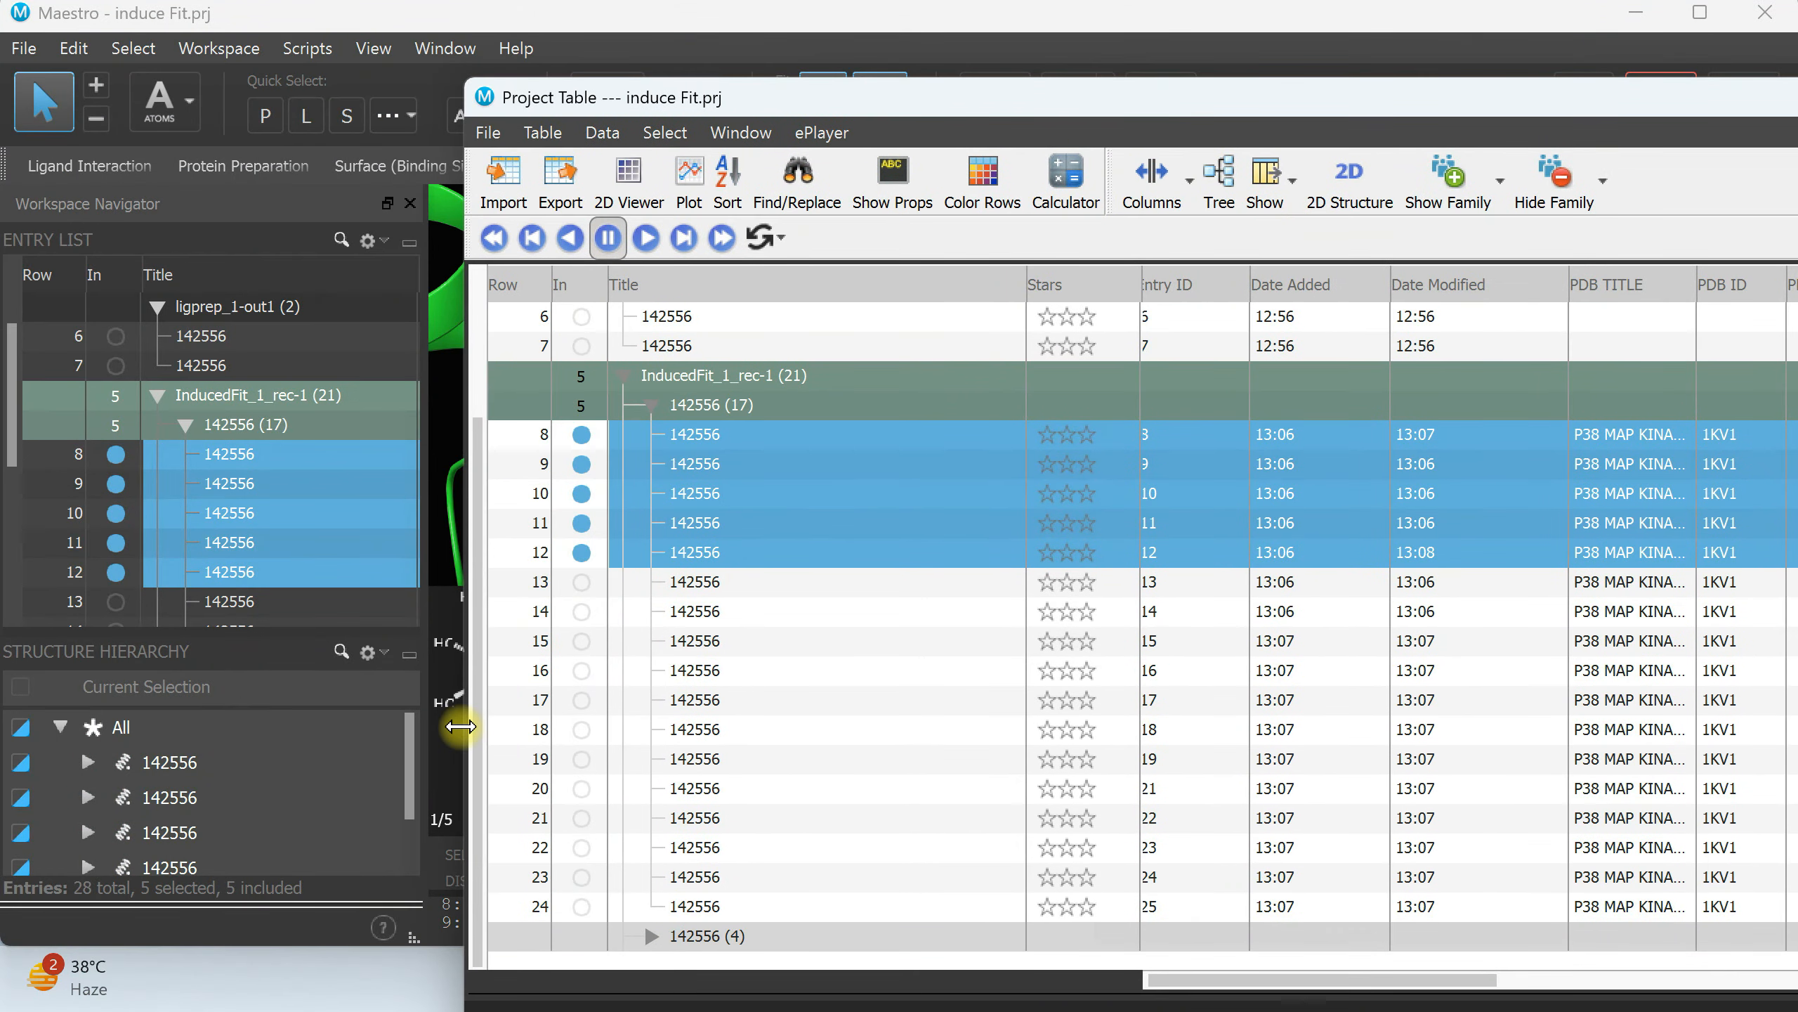
drag(460, 727, 1354, 673)
click(213, 453)
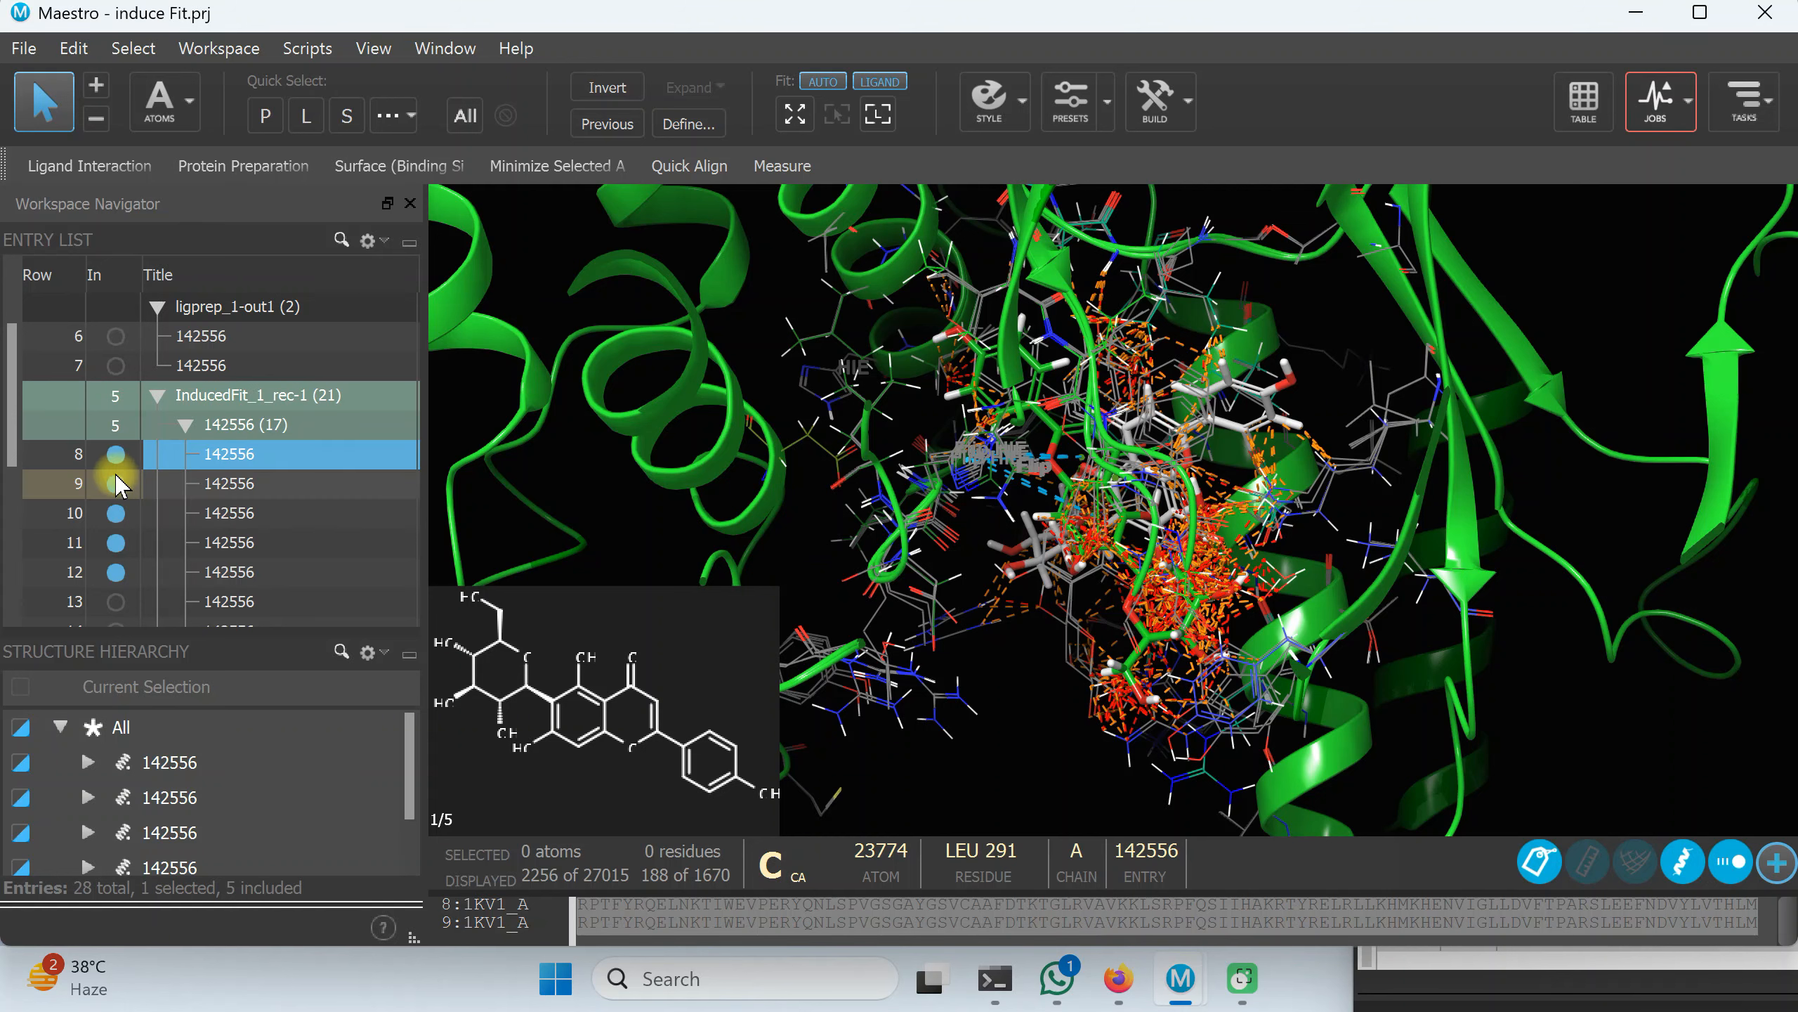
Apply a preset that shows the protein as green ribbons with stick ligands, and include only the row 8 pose in the workspace.
click(1107, 117)
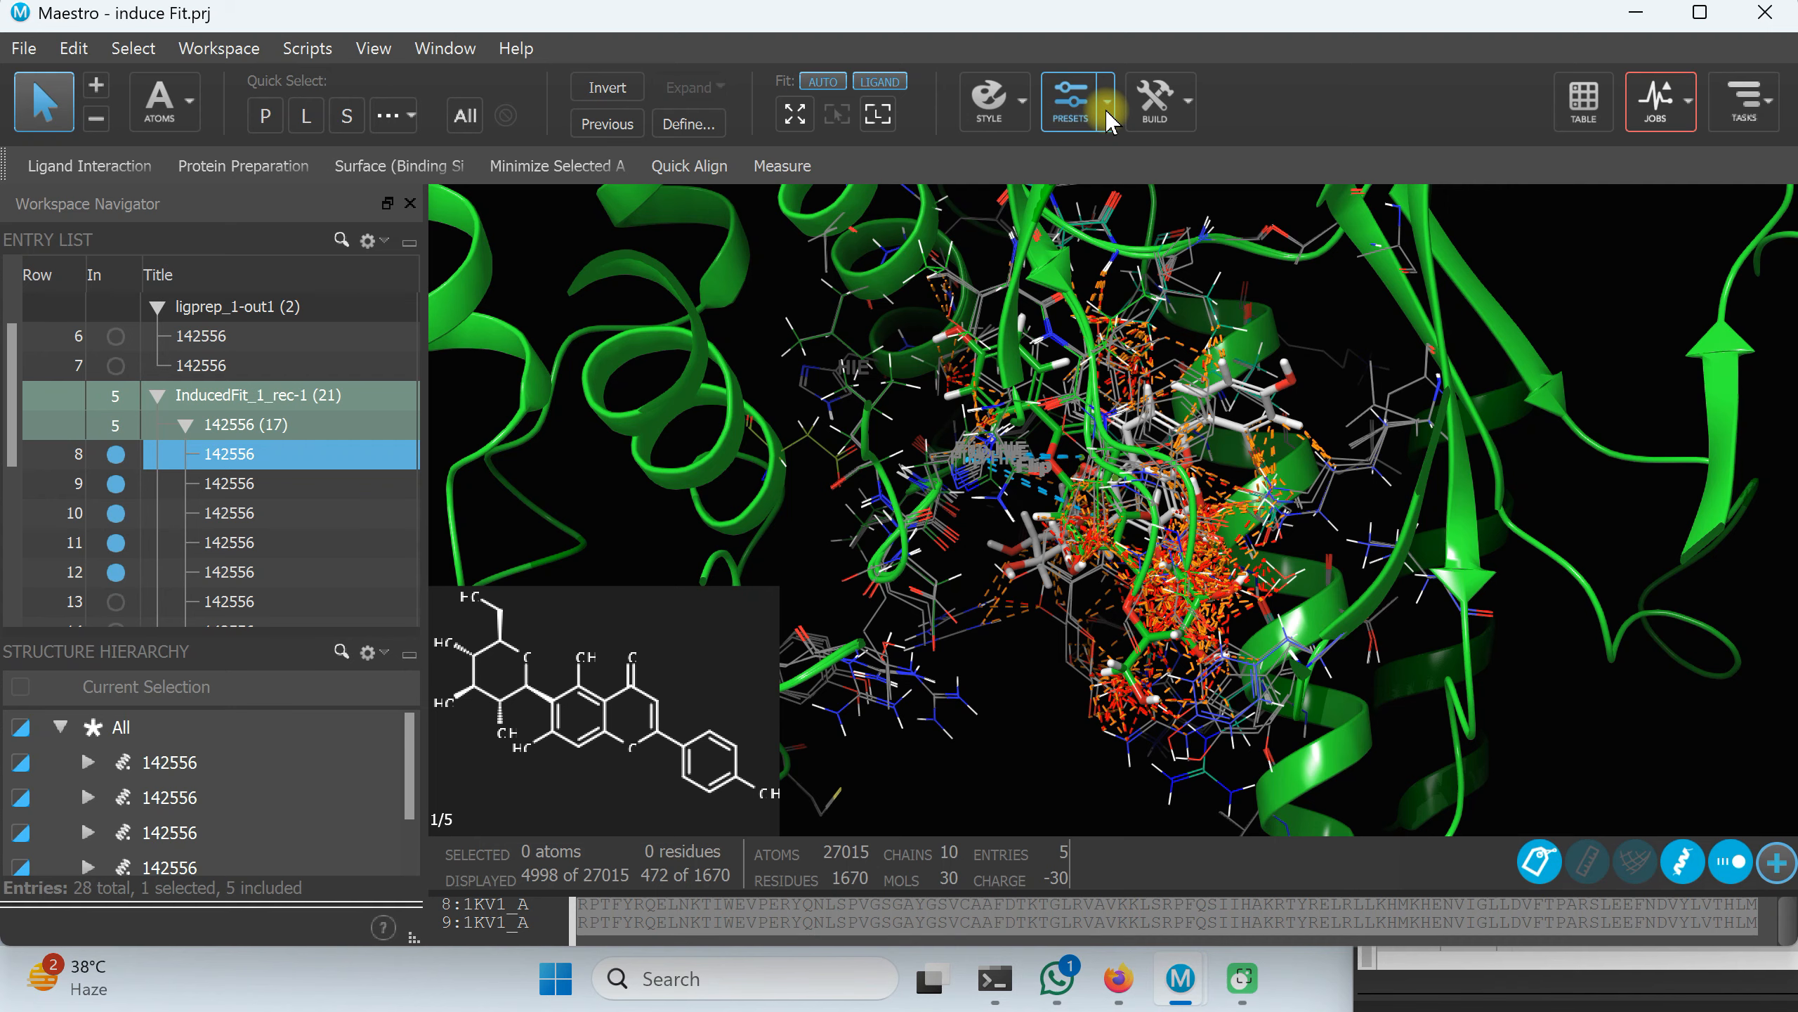
click(1108, 118)
click(1151, 312)
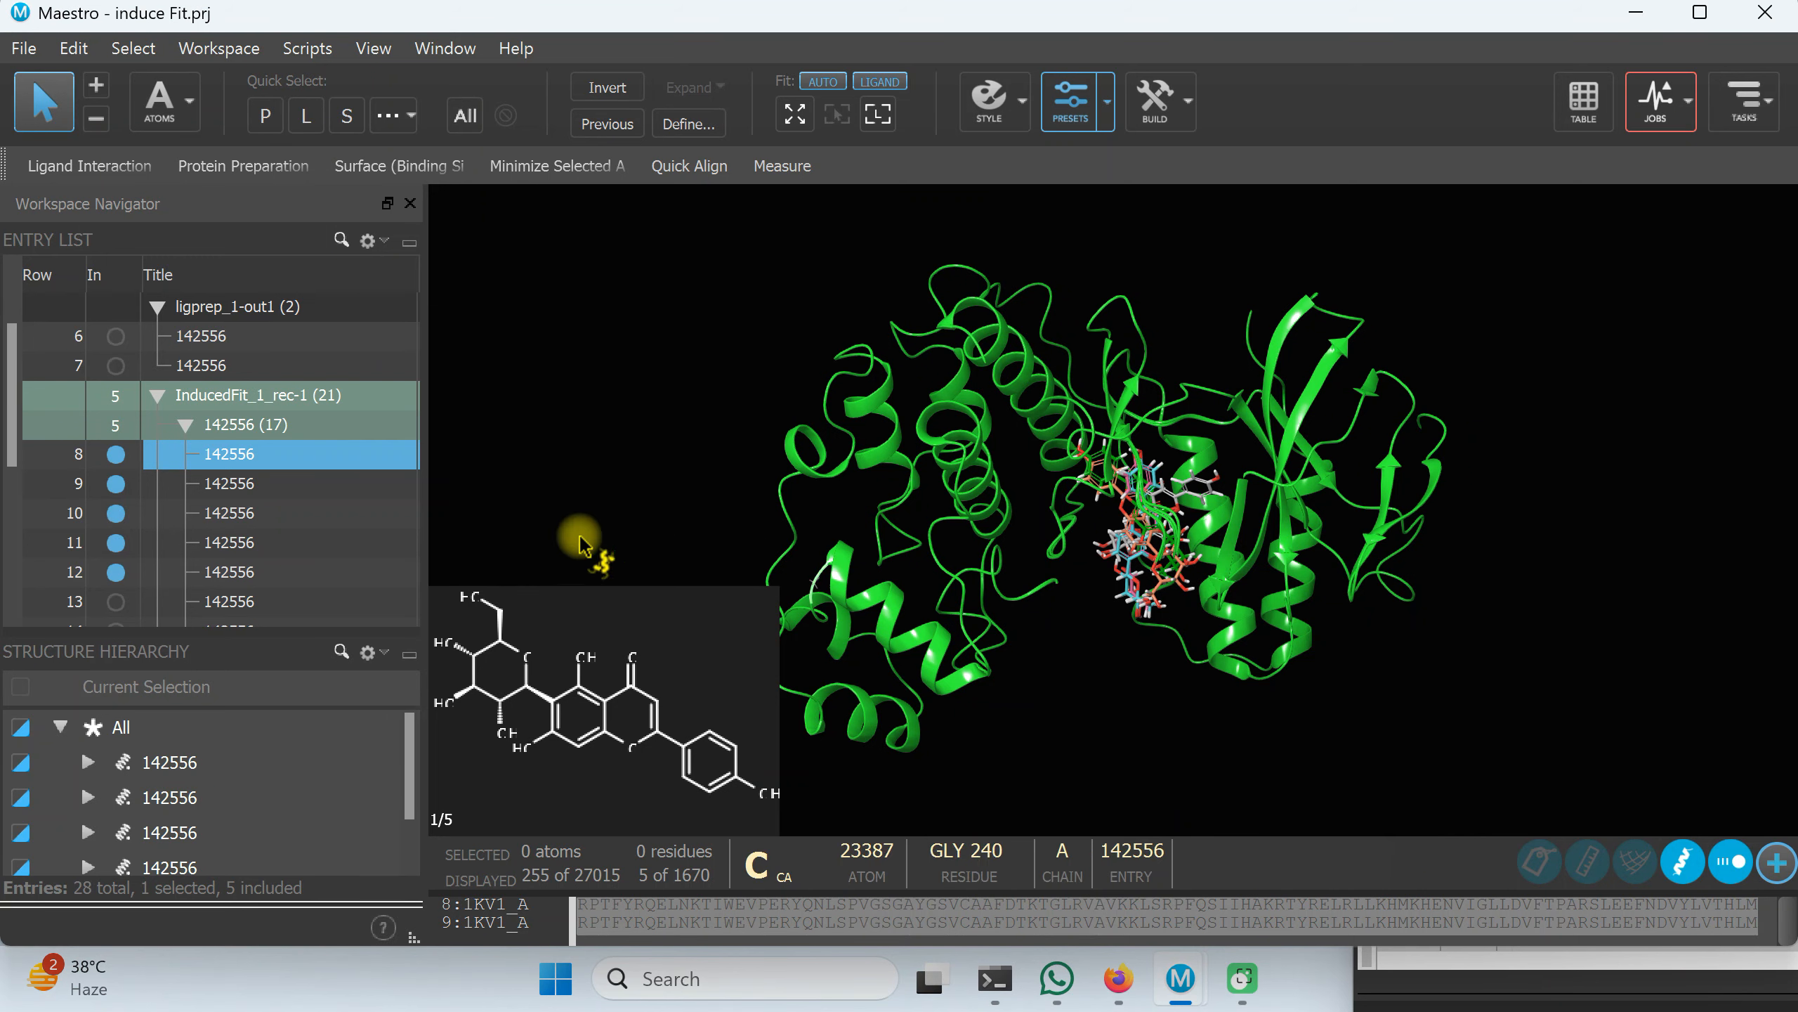
click(115, 453)
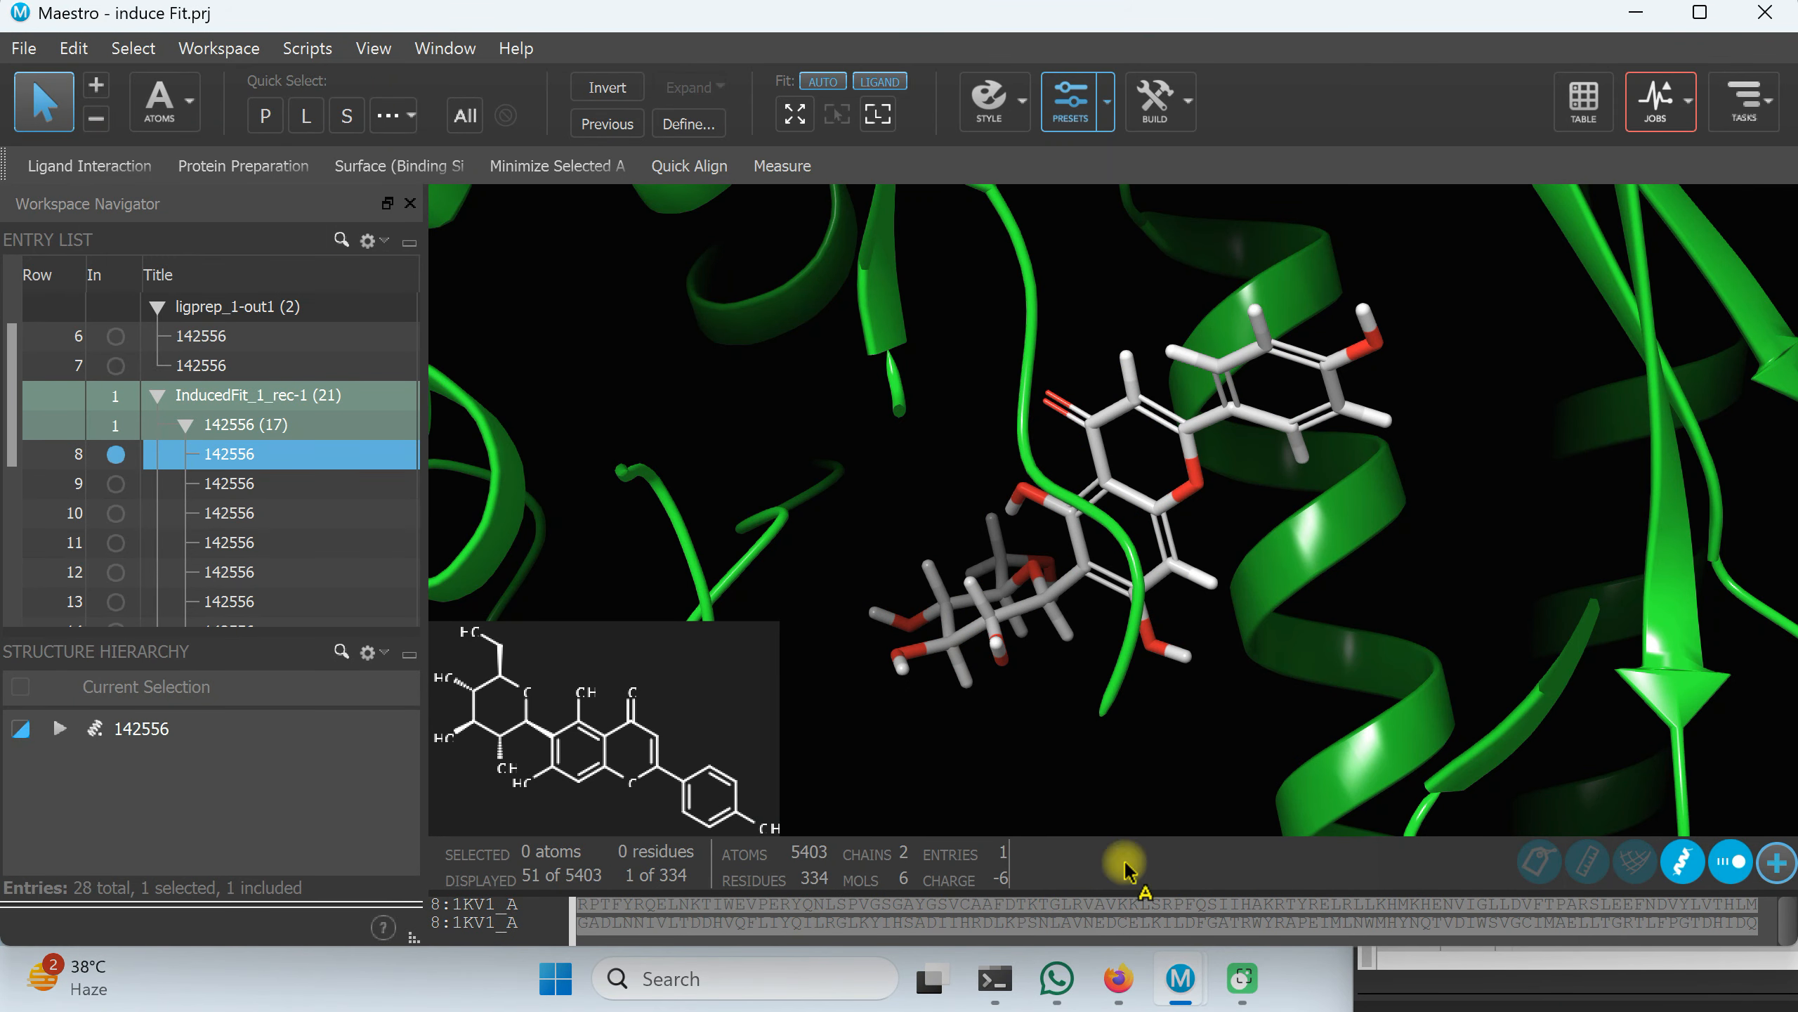
Bring up the Project Table beside the workspace, set the ePlayer loop to Single Direction and start forward playback.
mouse_move(1133, 992)
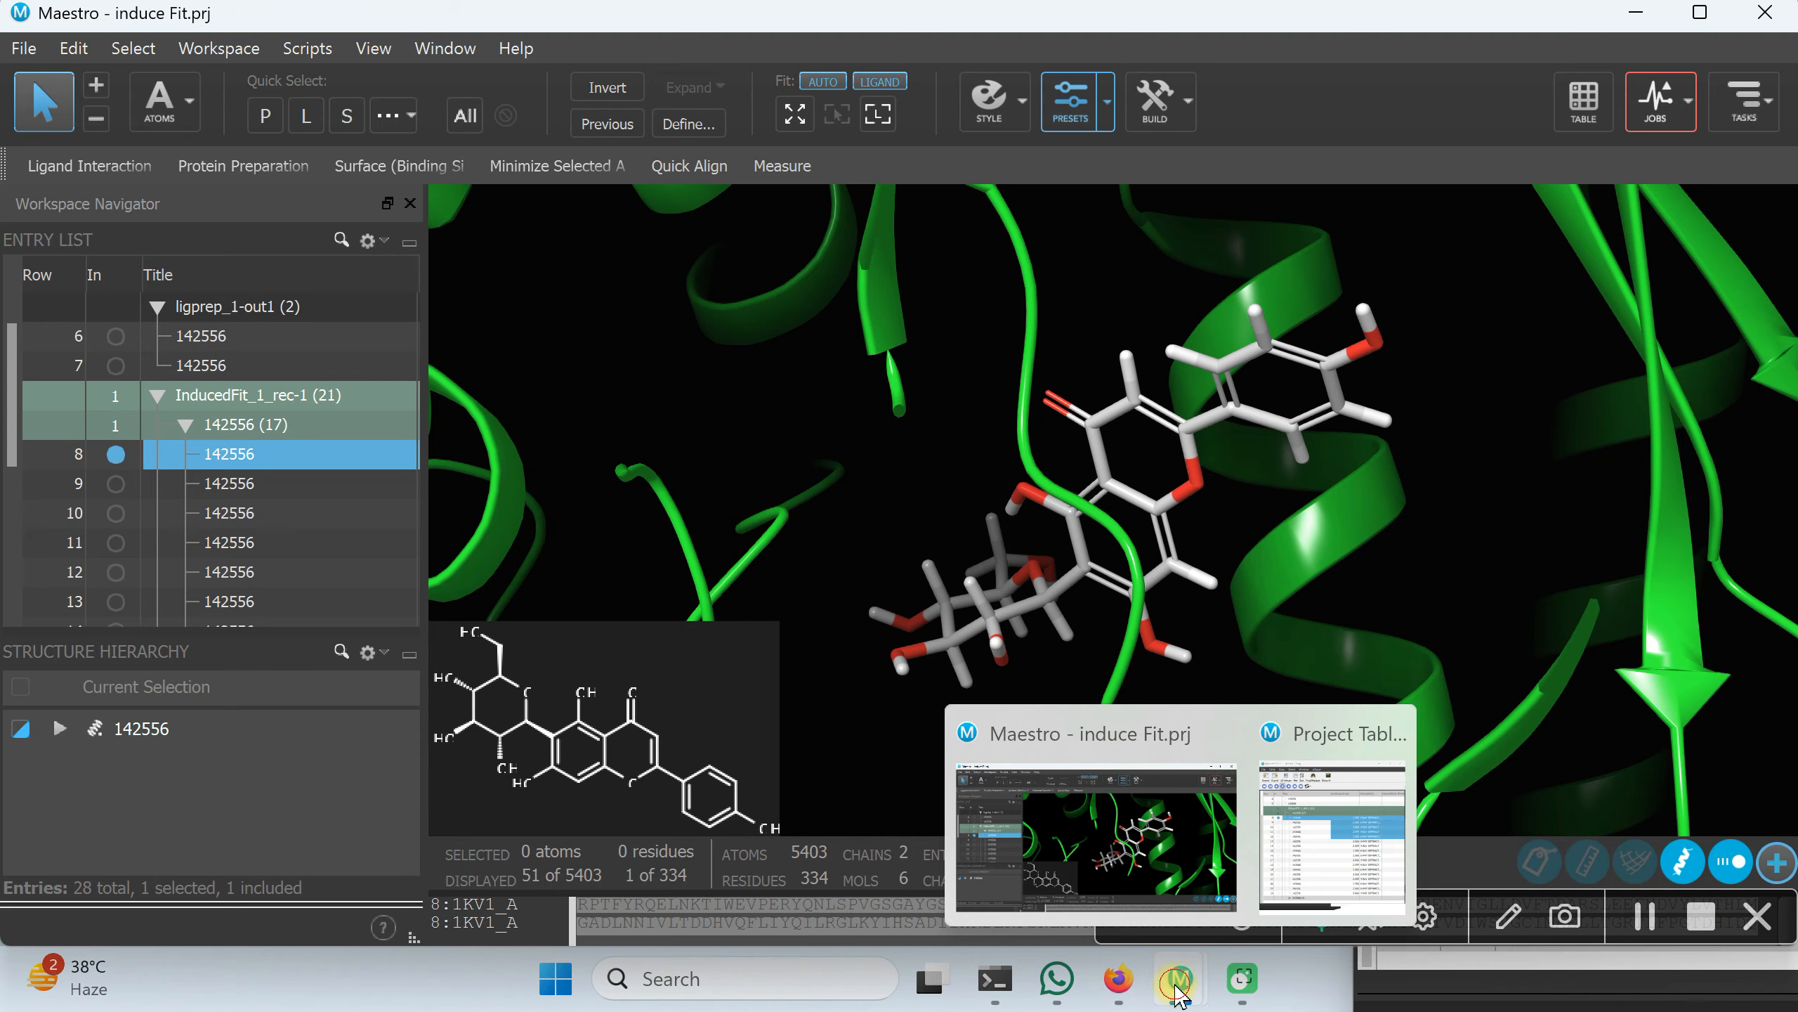
click(1317, 850)
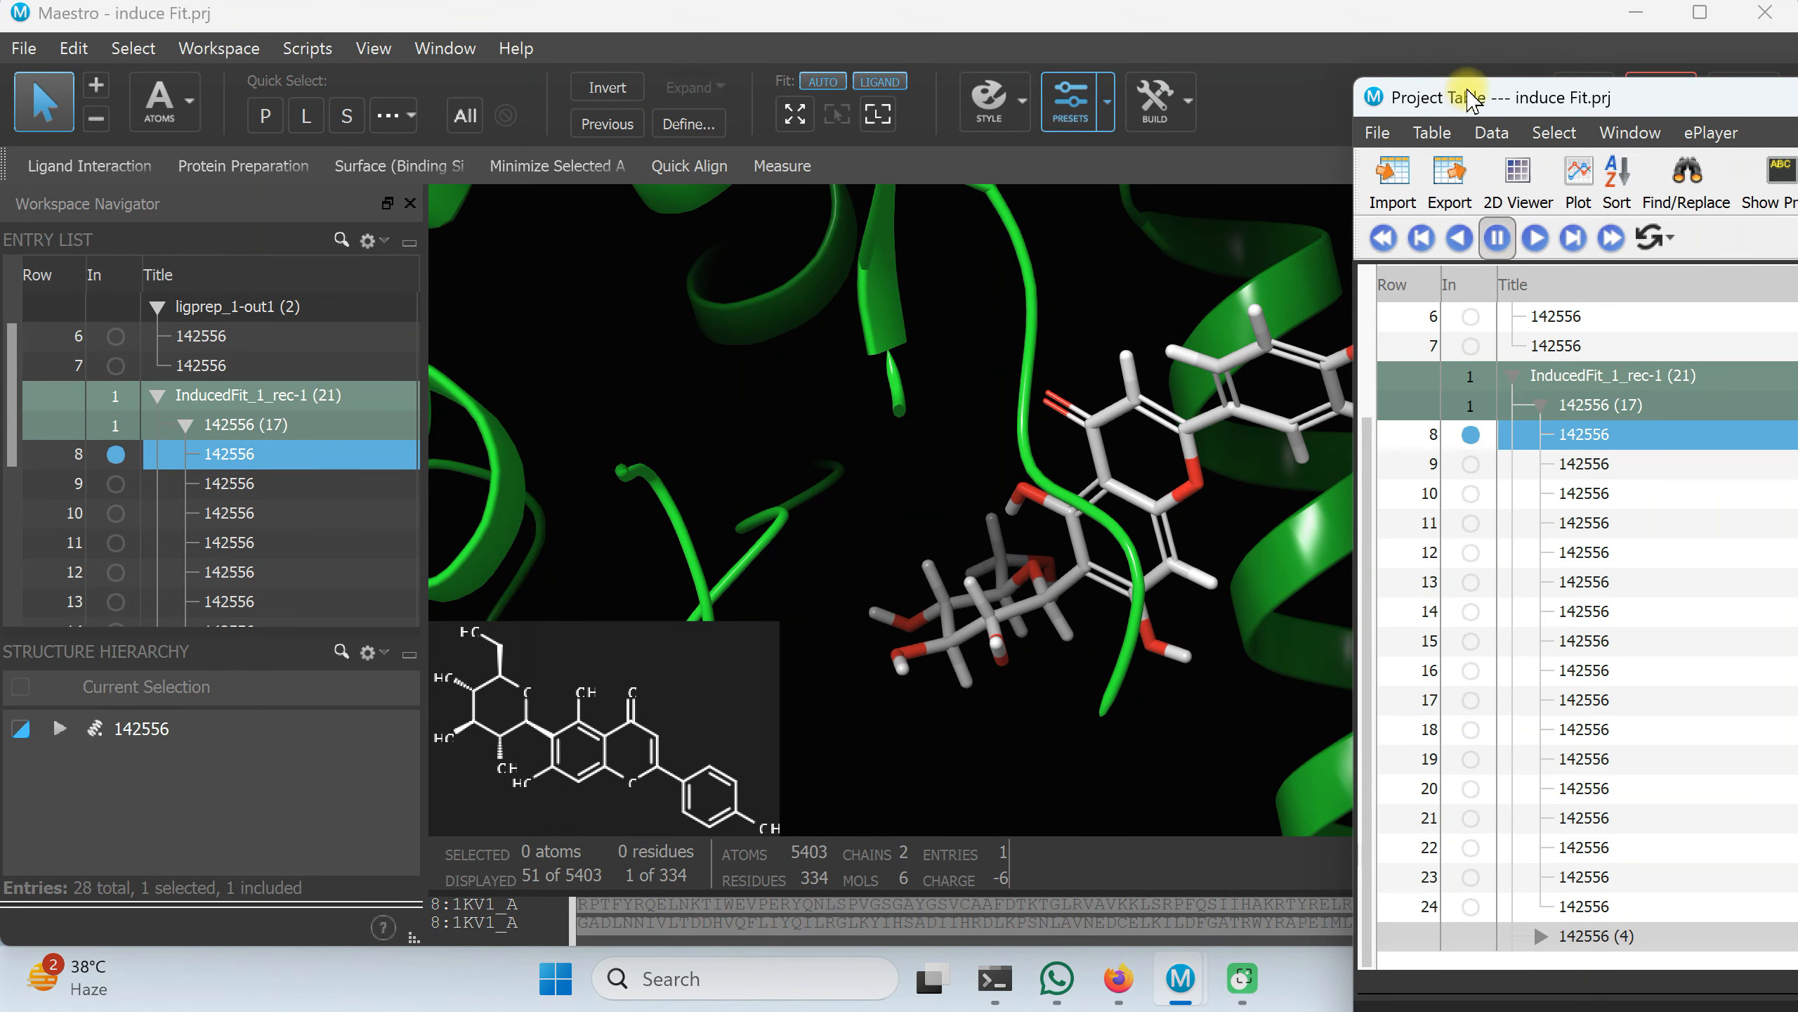
drag(1535, 96, 1499, 63)
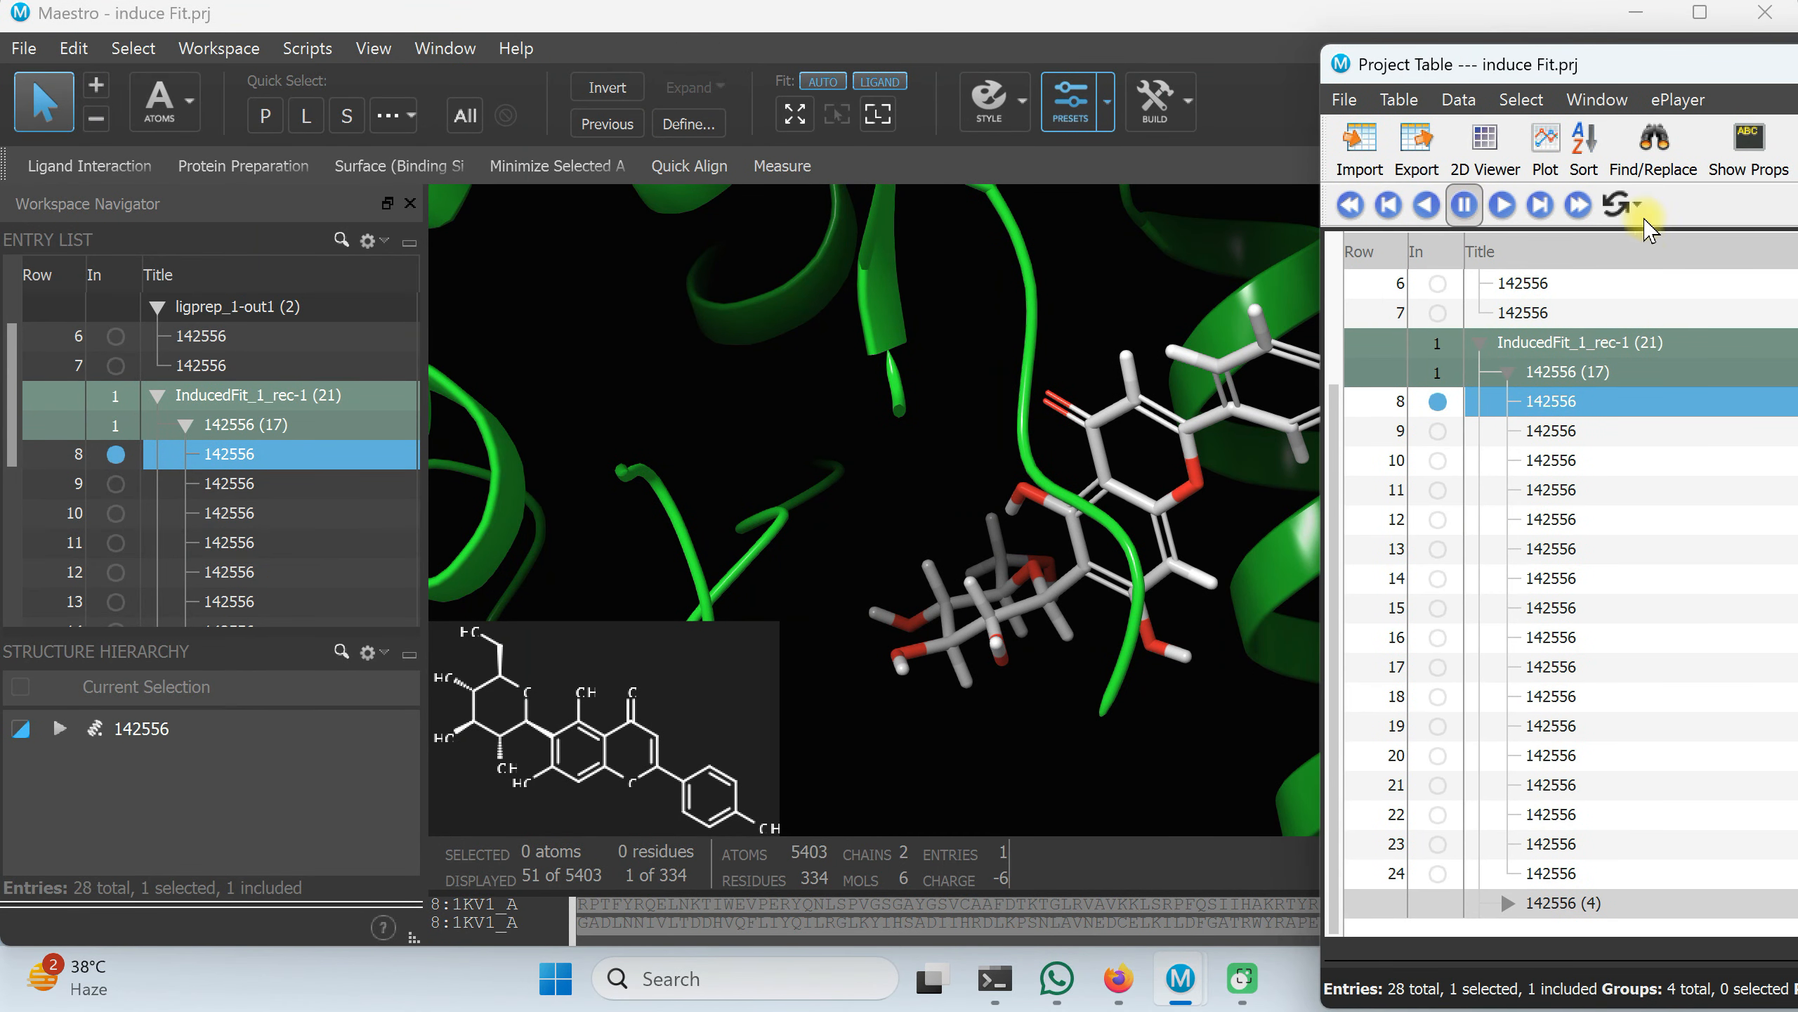
click(1636, 213)
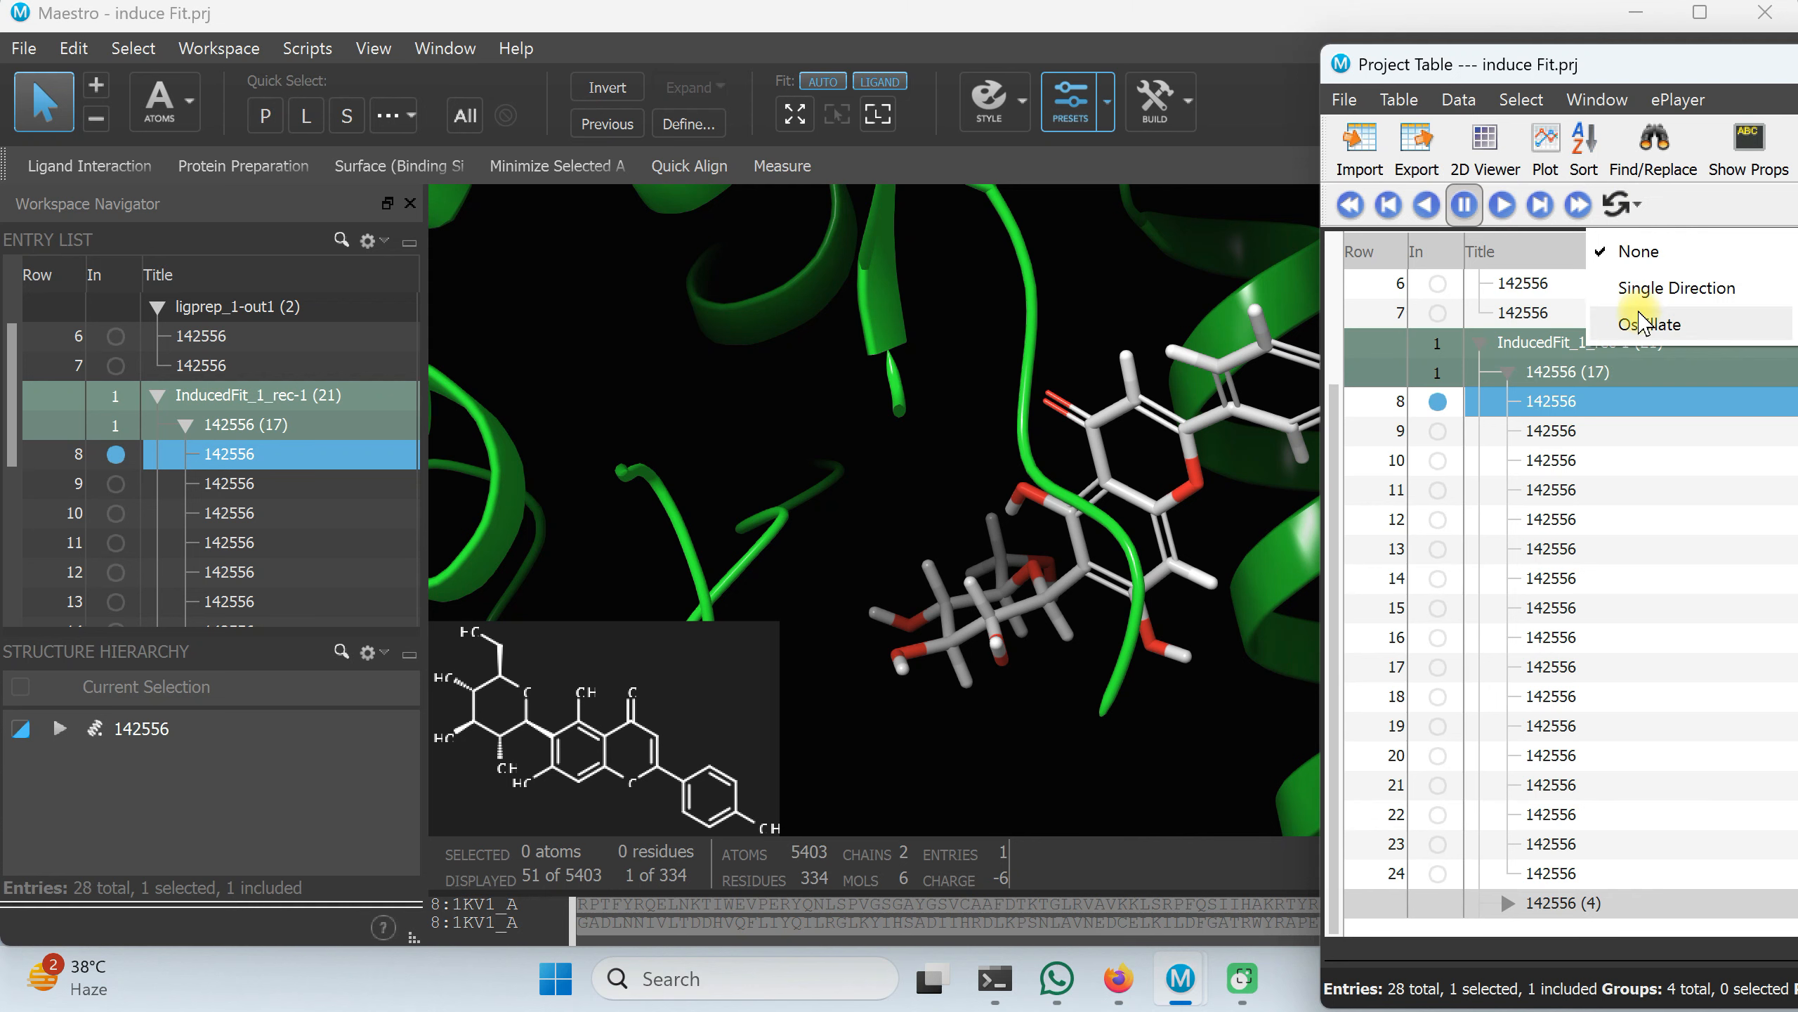
click(1644, 306)
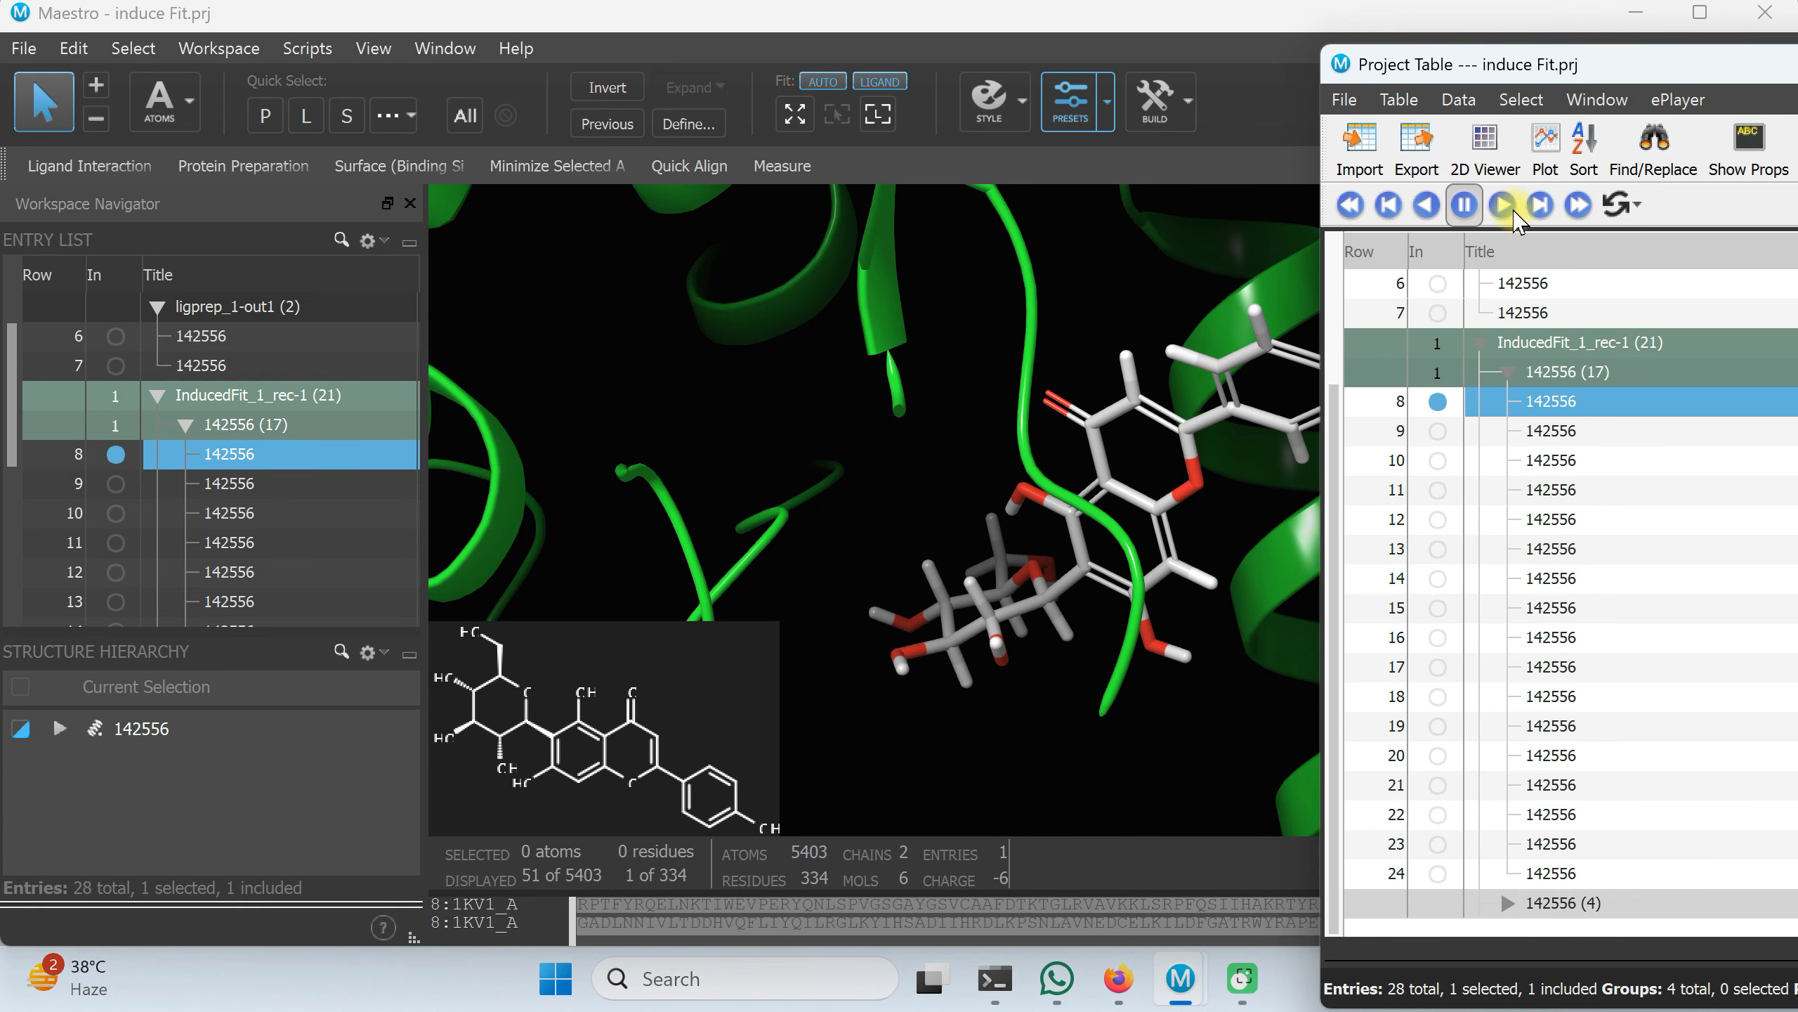
click(1503, 208)
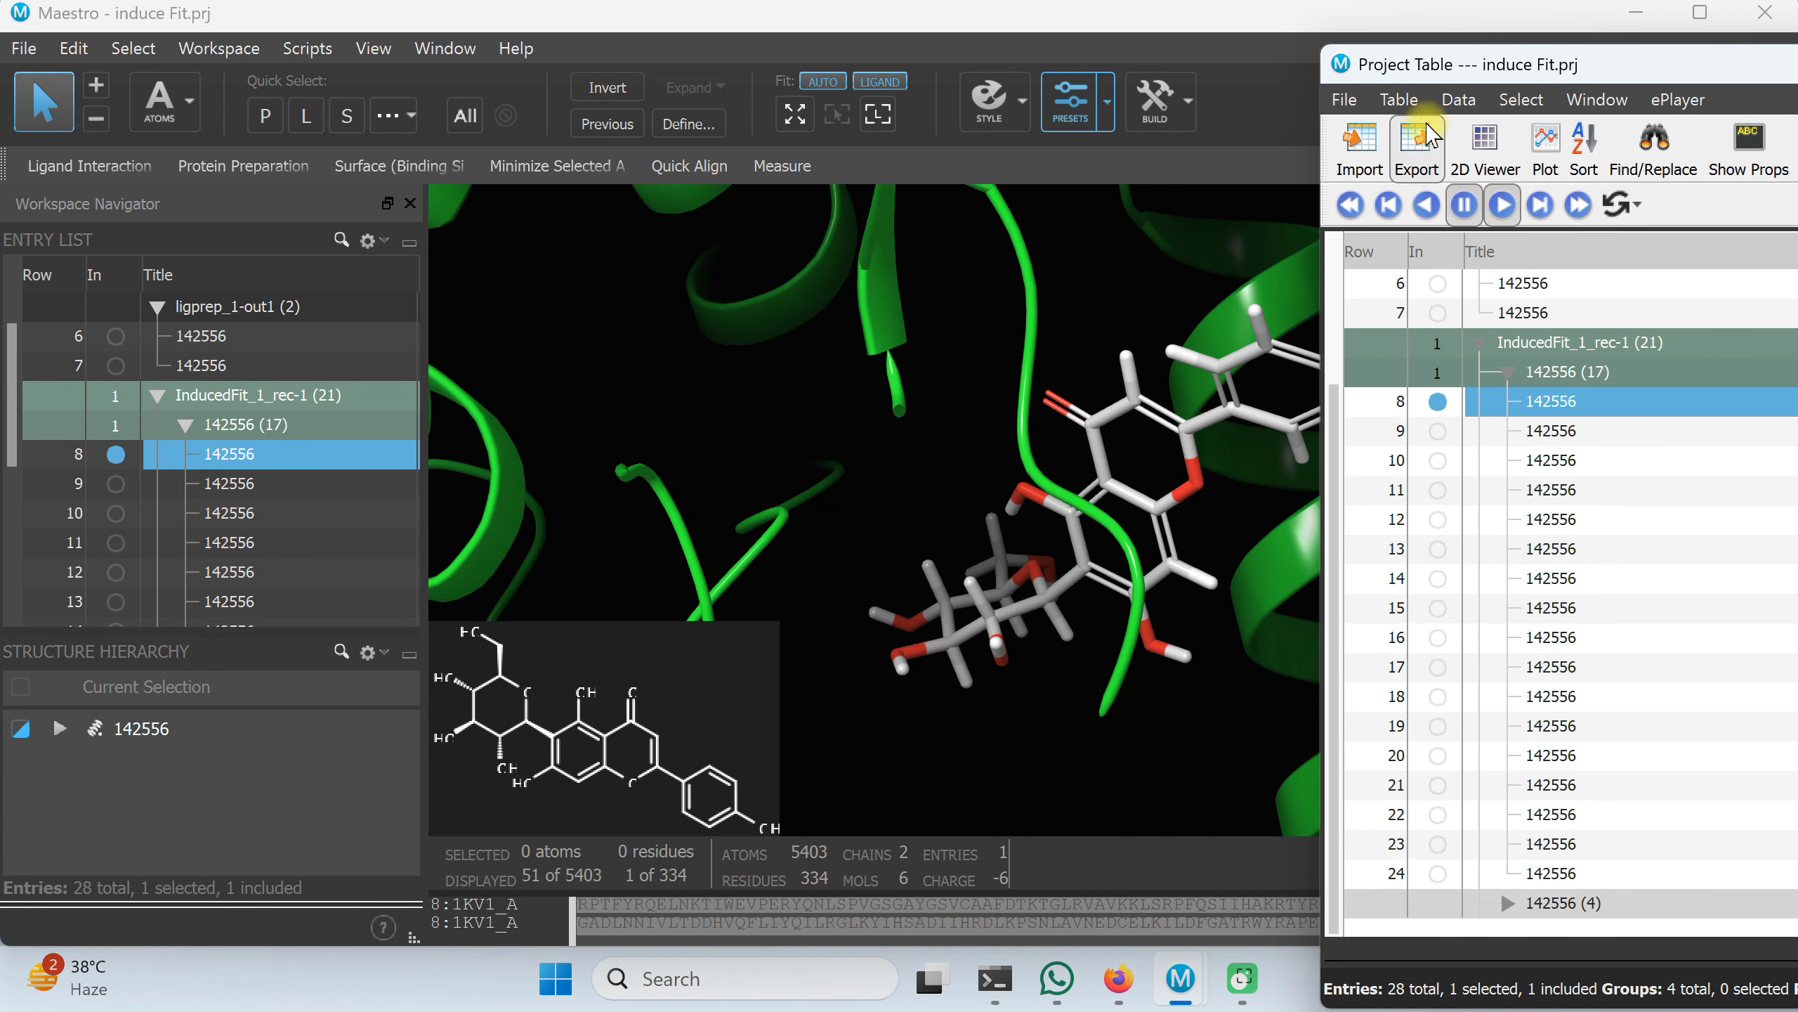
drag(1382, 65, 1445, 57)
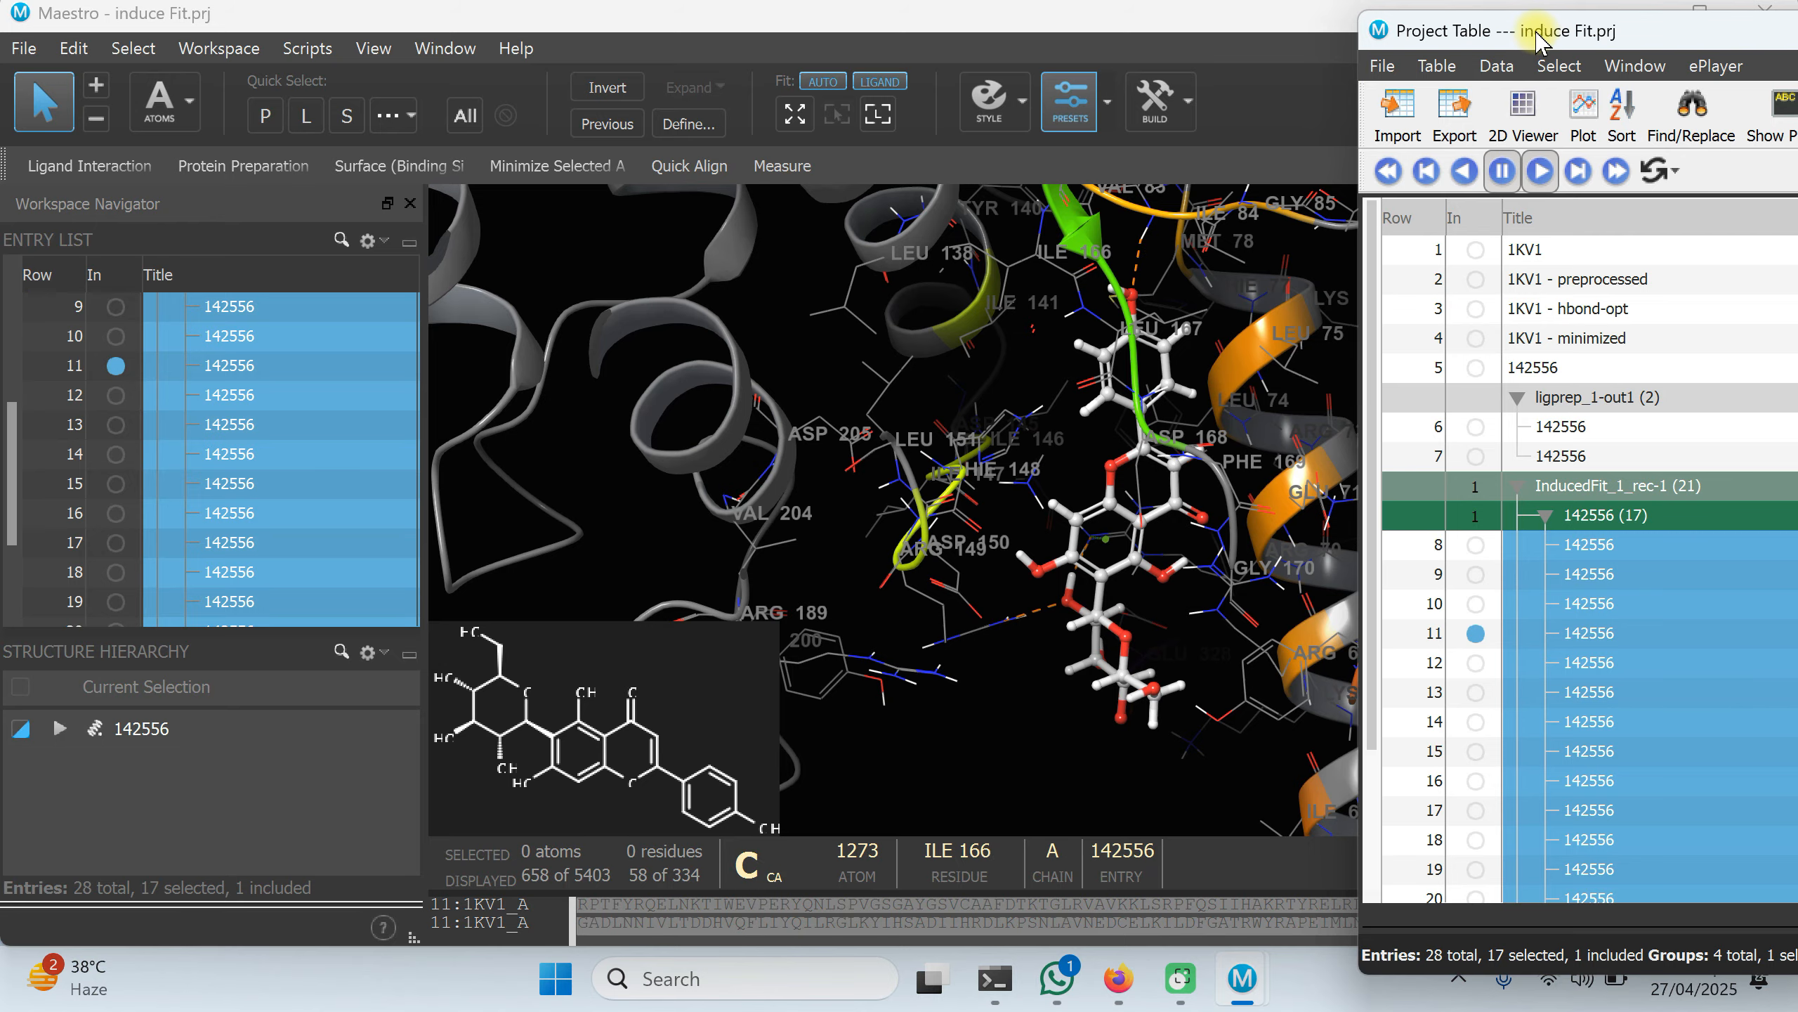
Look over the InducedFit_1_rec-1 pose entries in the enlarged Project Table, close it and return to the top of the pose list.
drag(1508, 30, 797, 30)
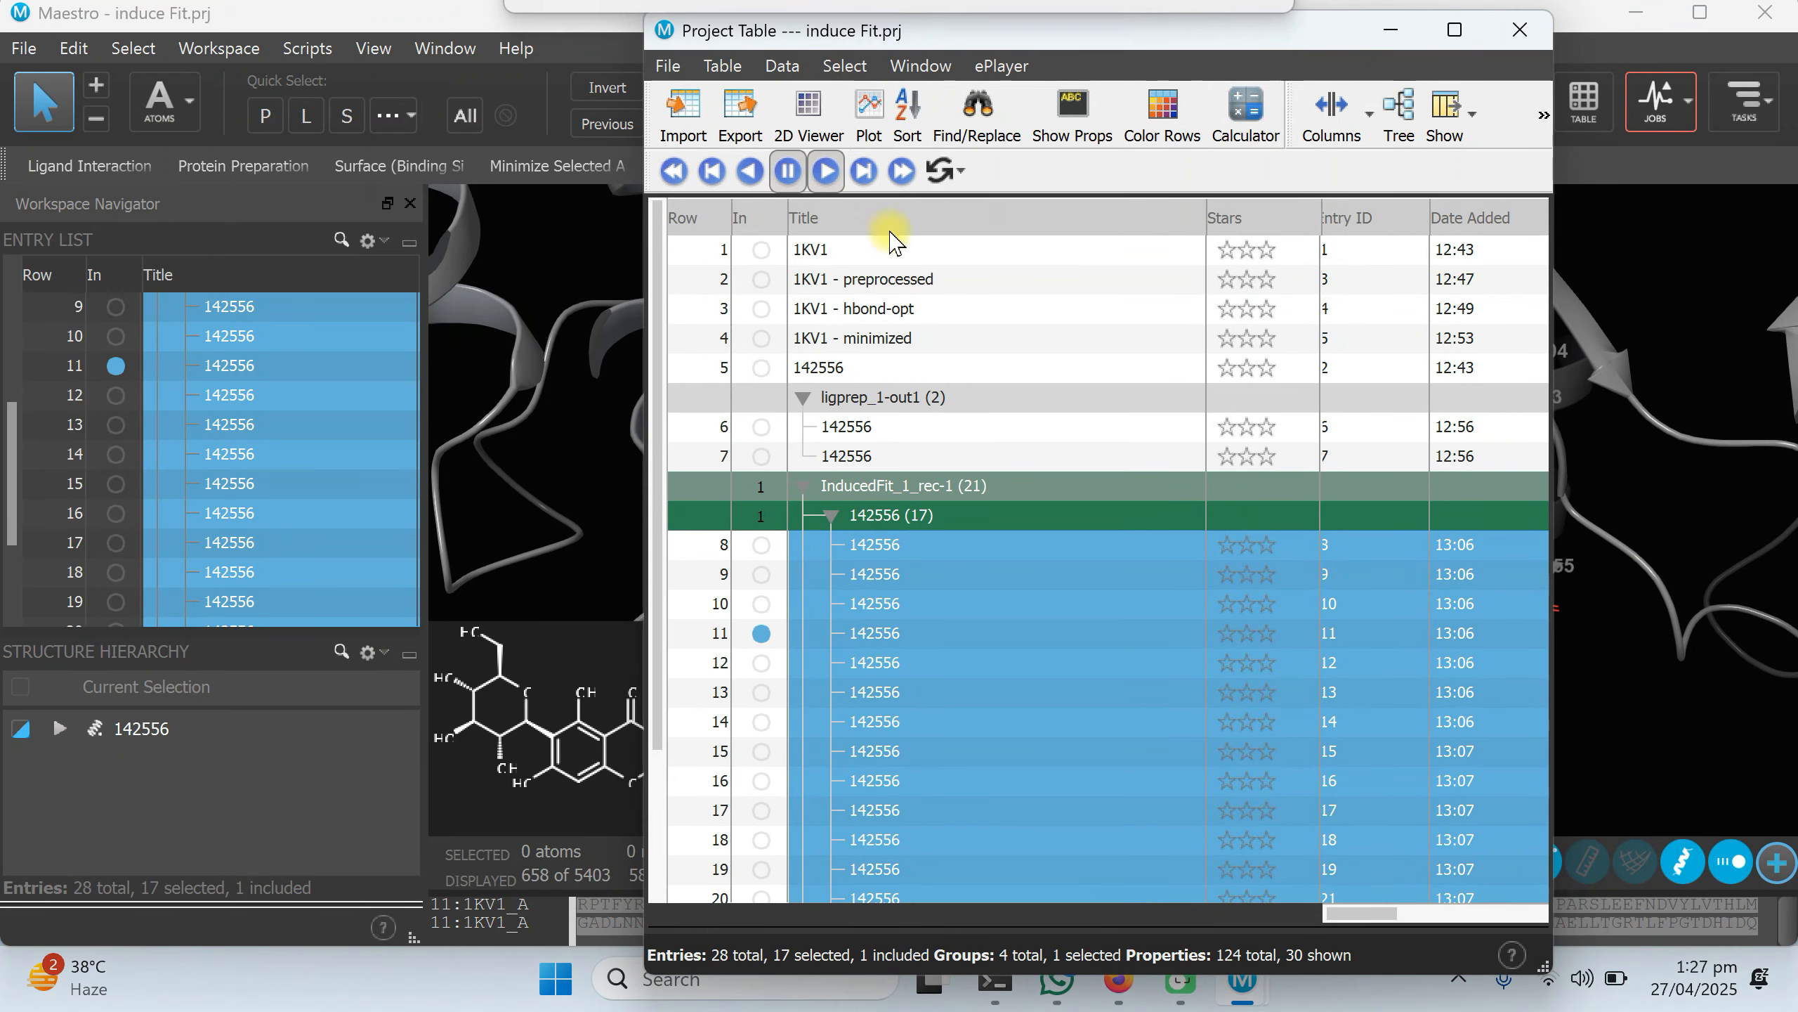
click(1455, 29)
scroll(275, 612, down, 2)
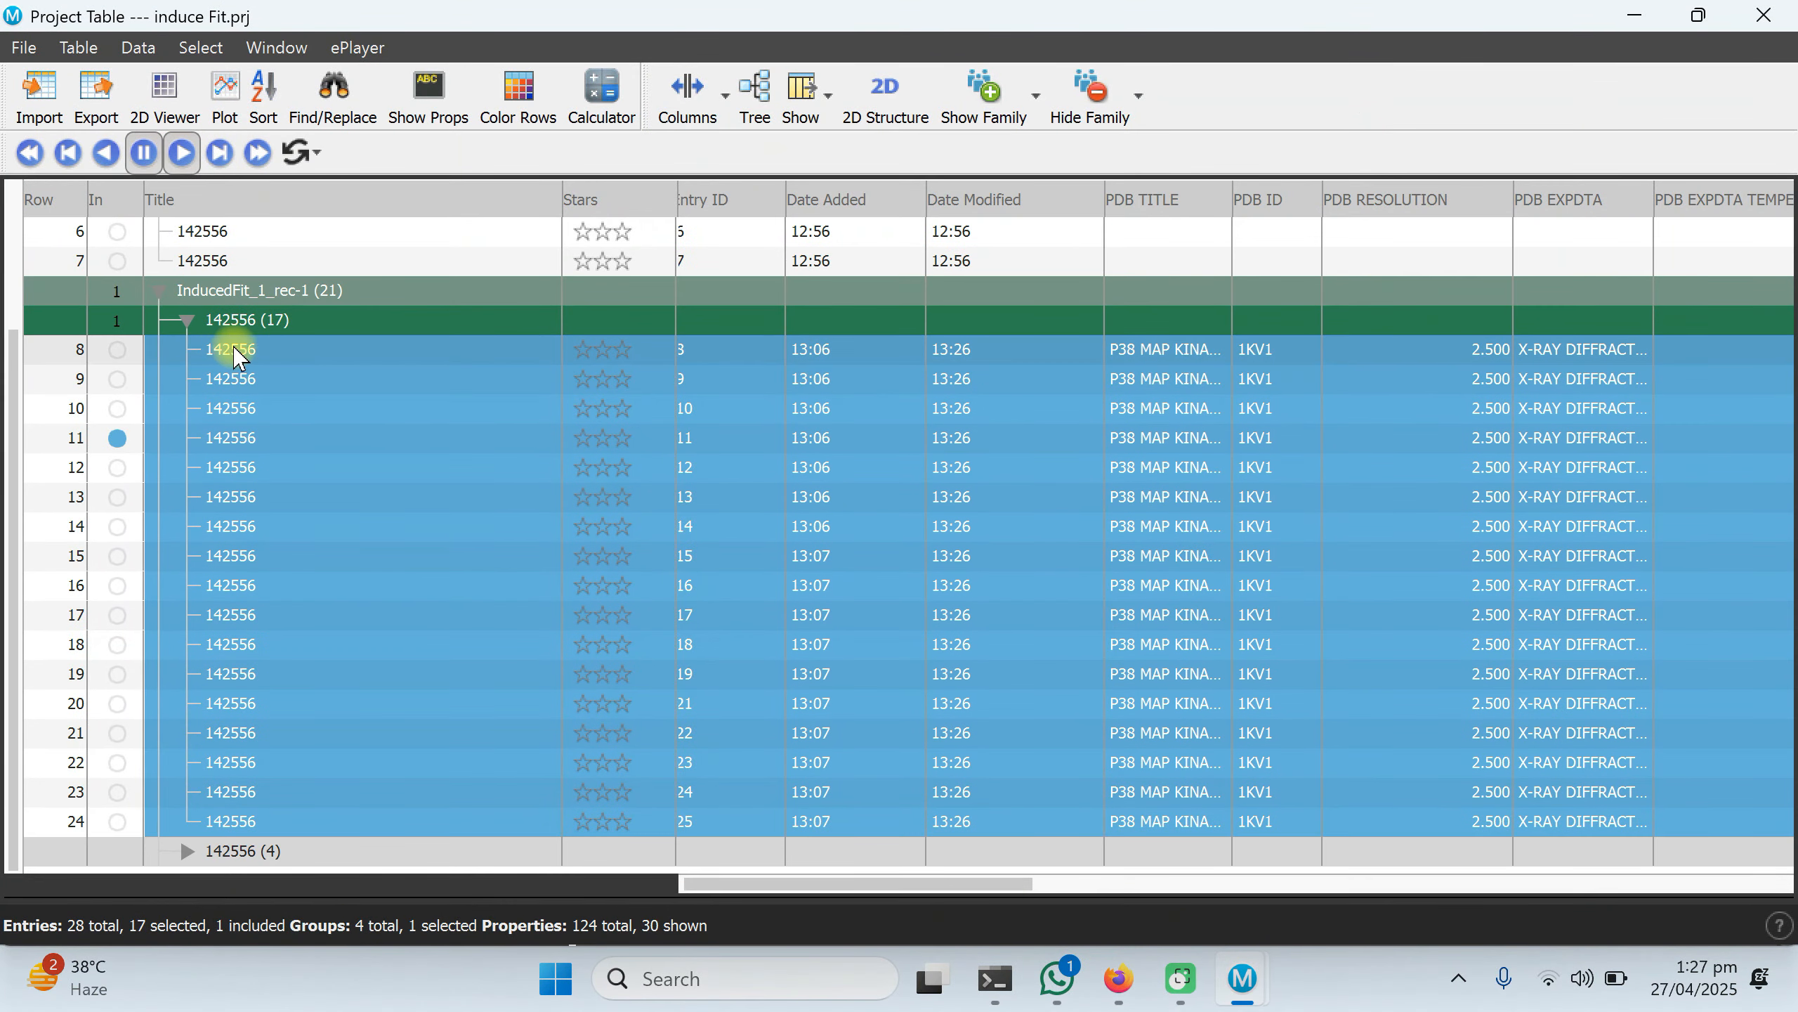
click(1763, 16)
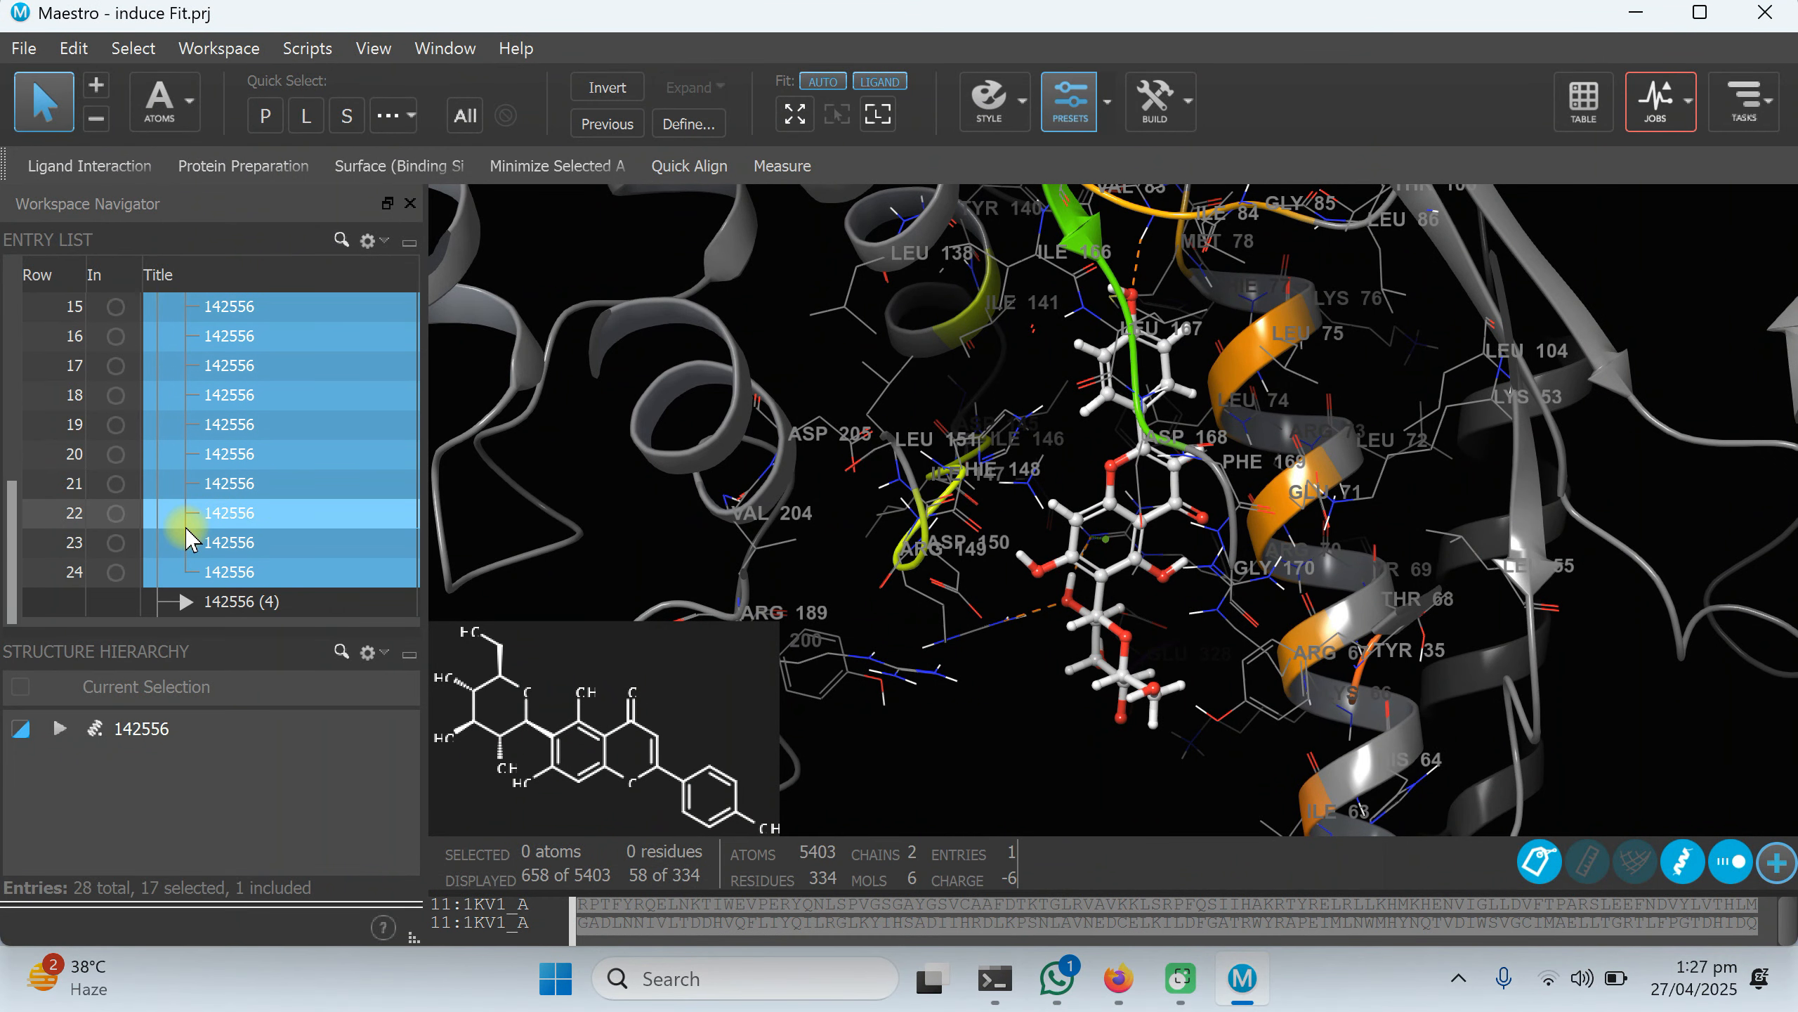
scroll(180, 526, up, 3)
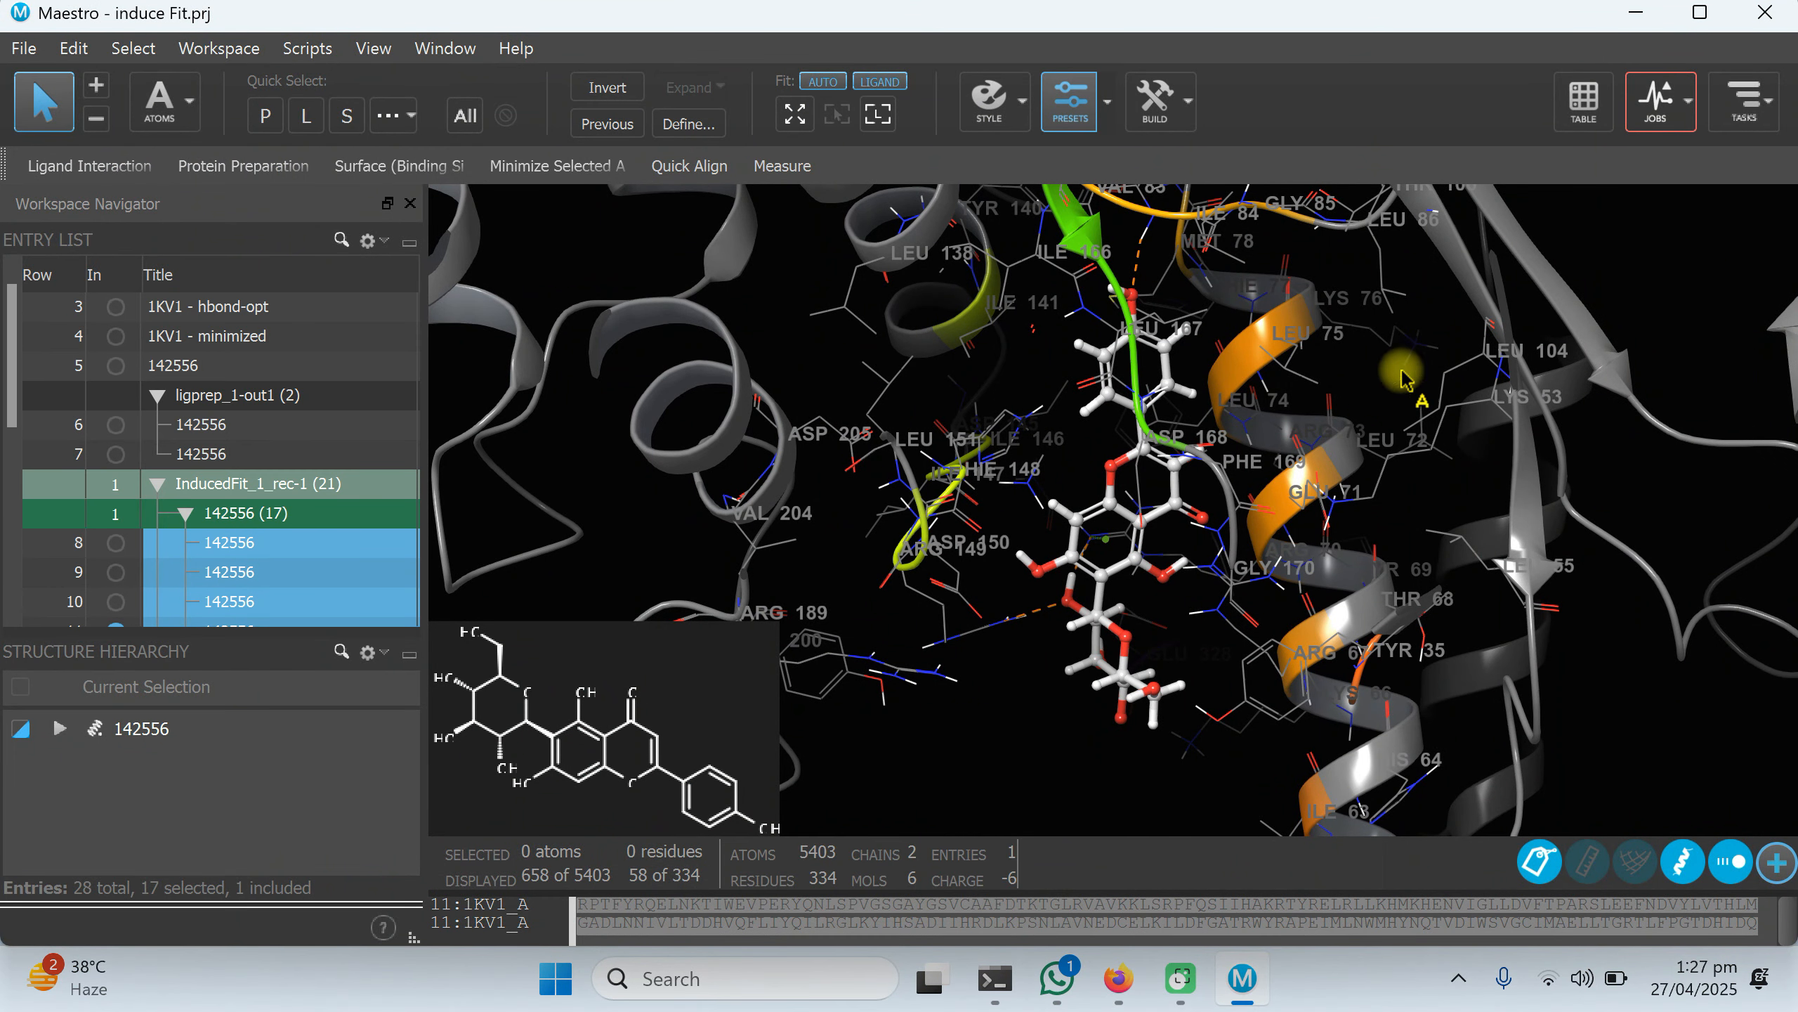
Keep the ePlayer loop on Single Direction in the Project Table and select all docked poses from row 8 through row 24.
click(1583, 106)
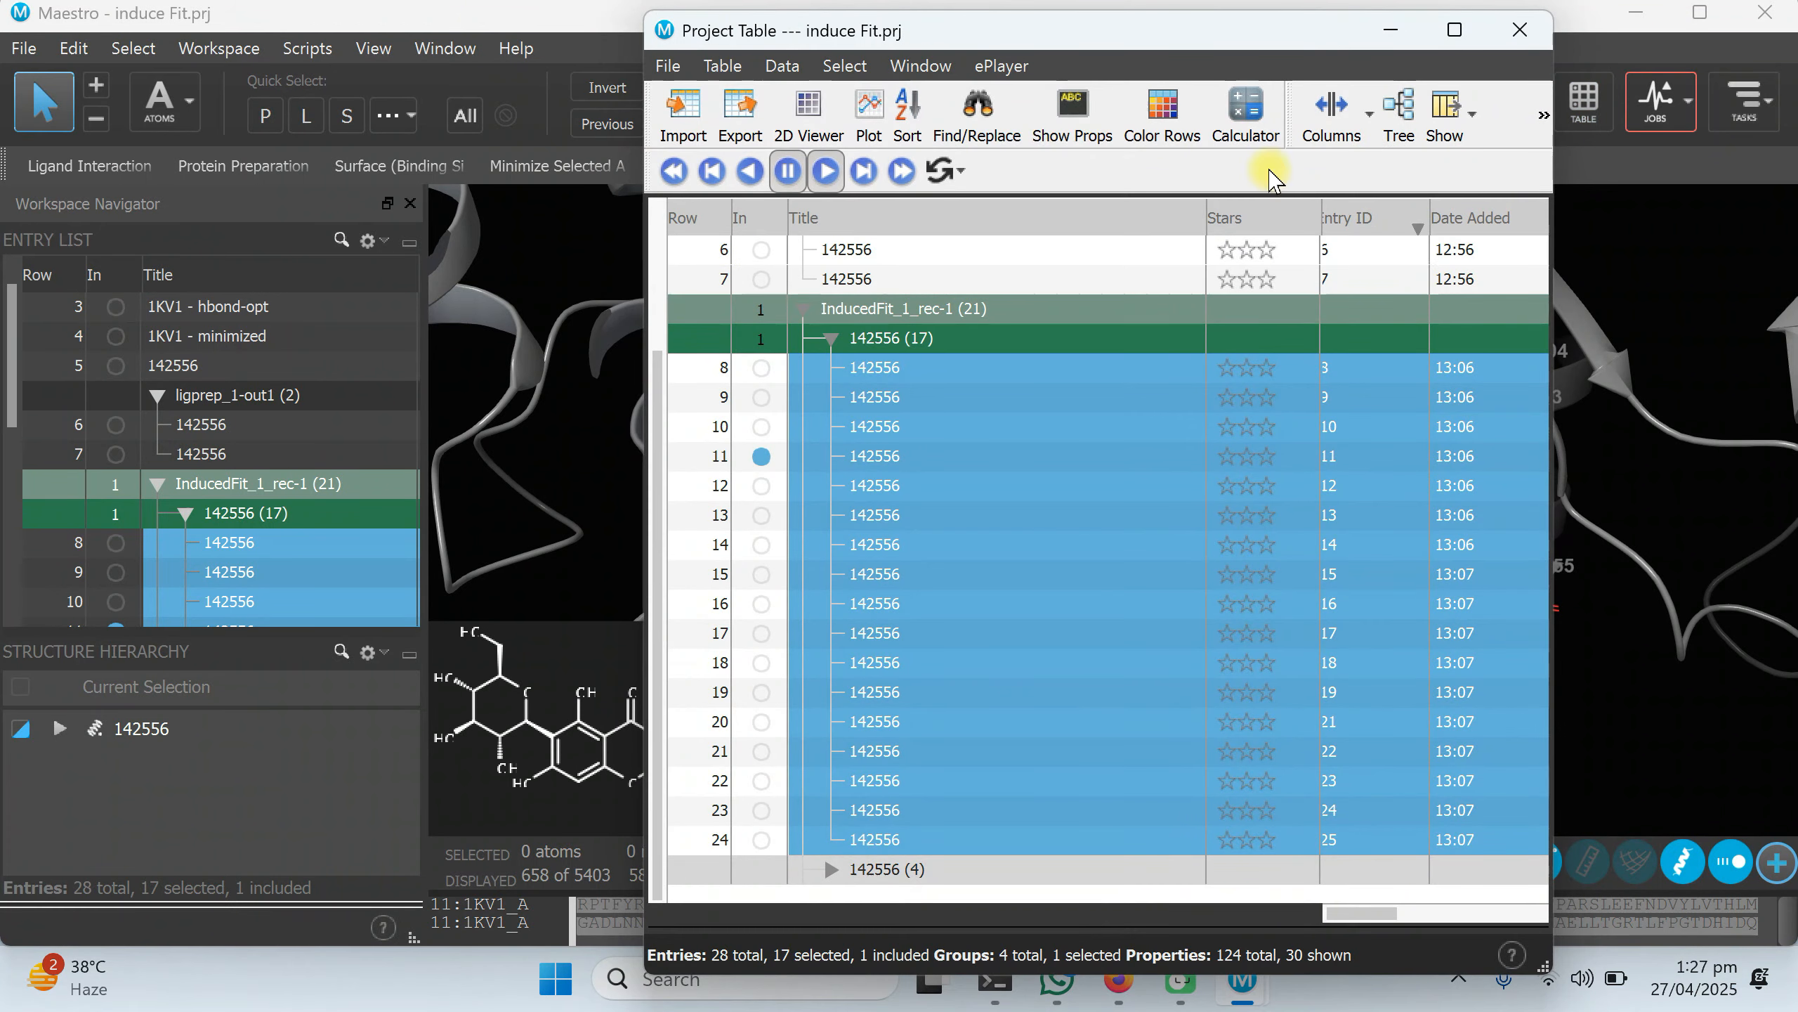
click(961, 173)
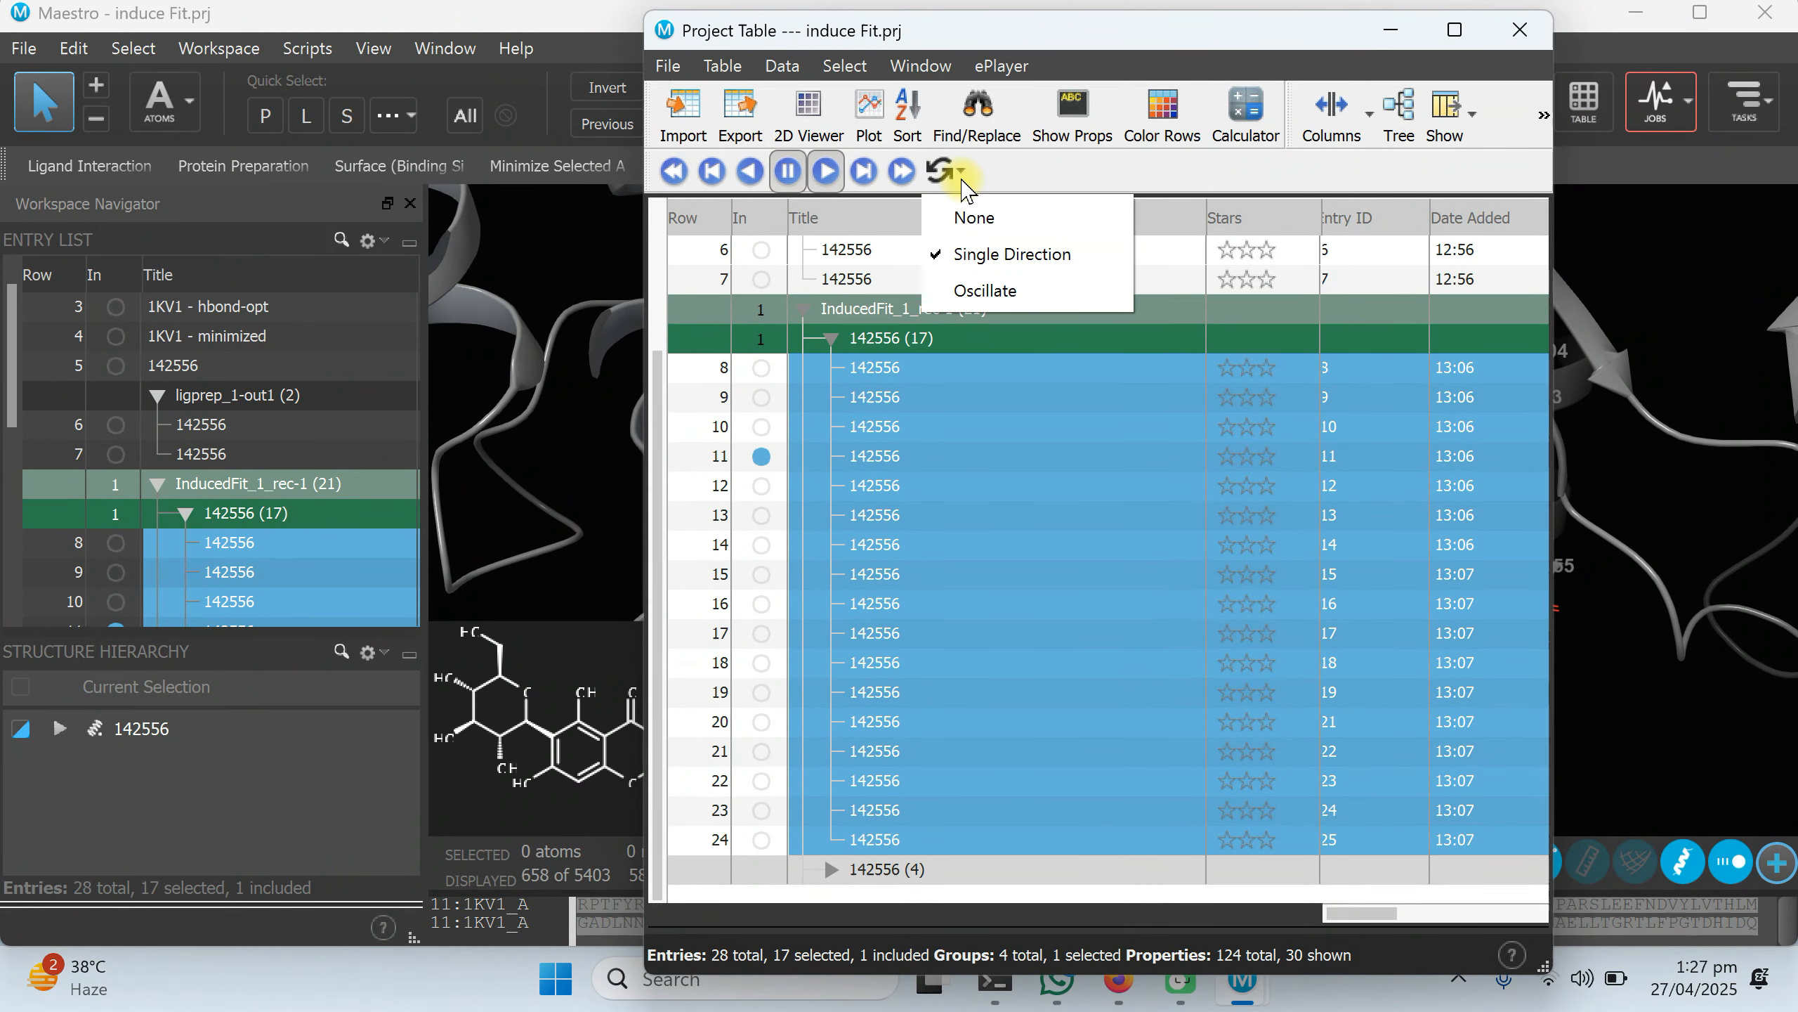
click(964, 253)
click(878, 376)
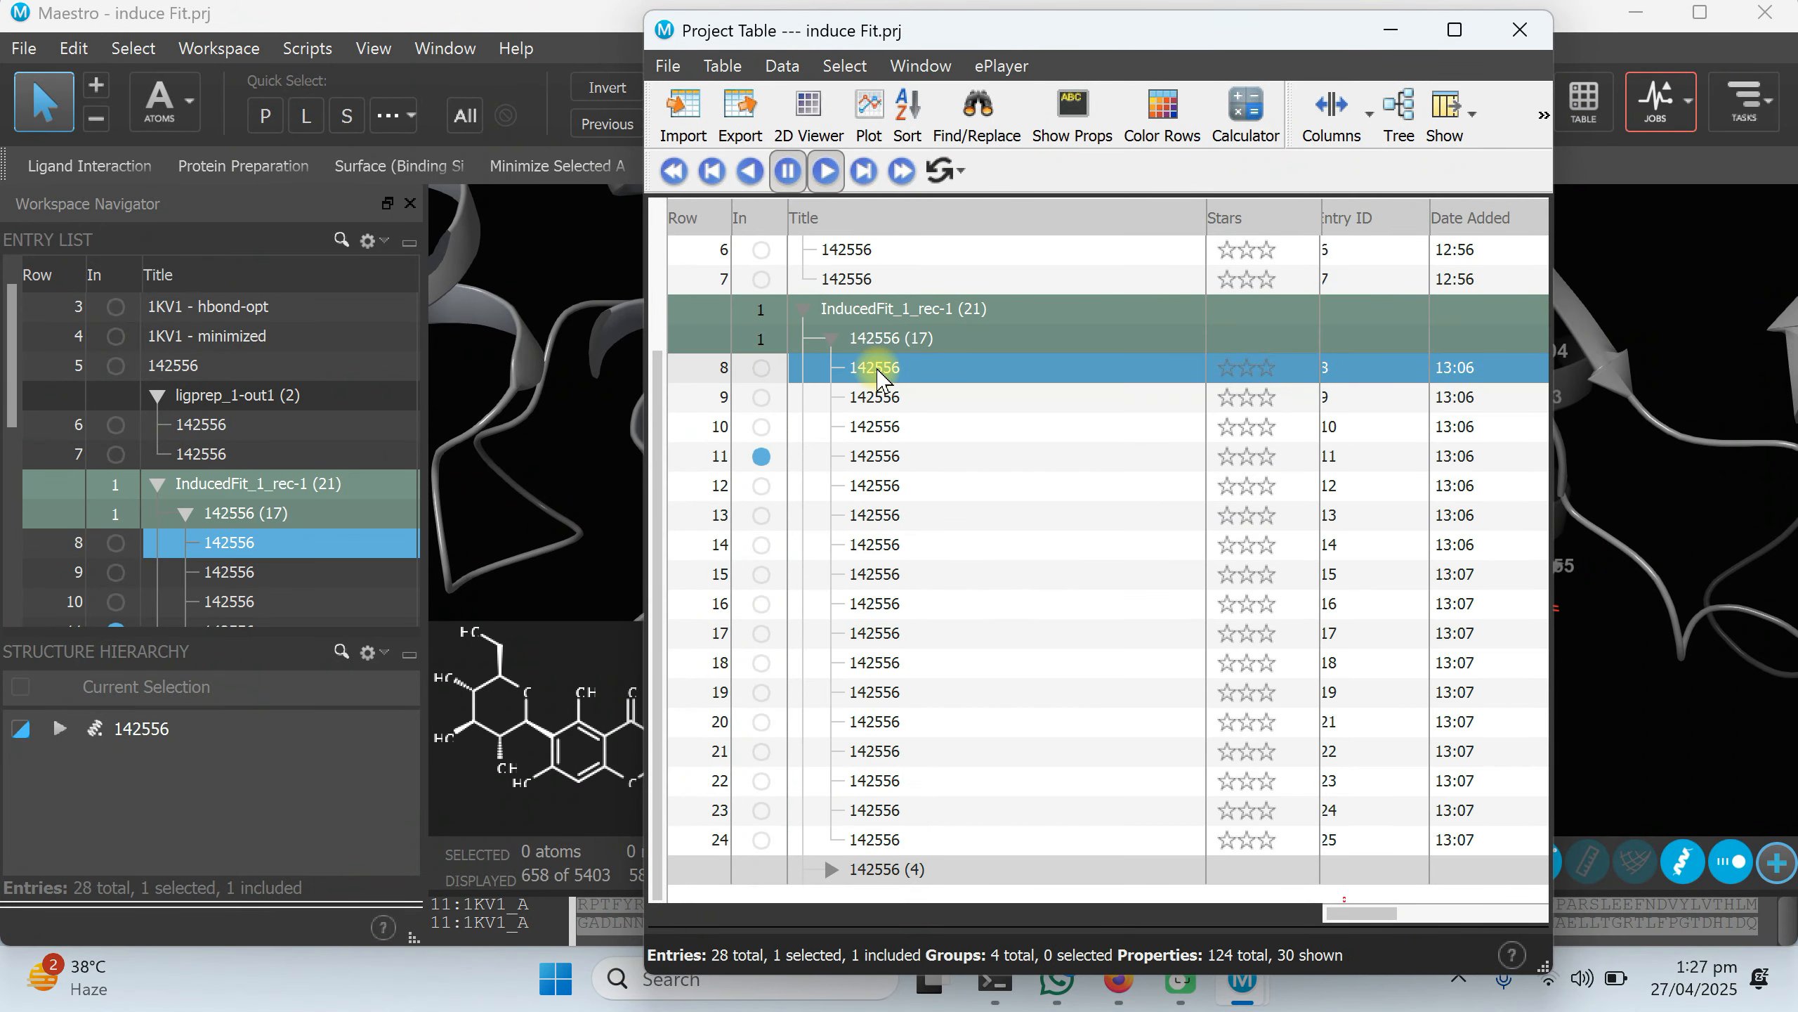
click(1453, 27)
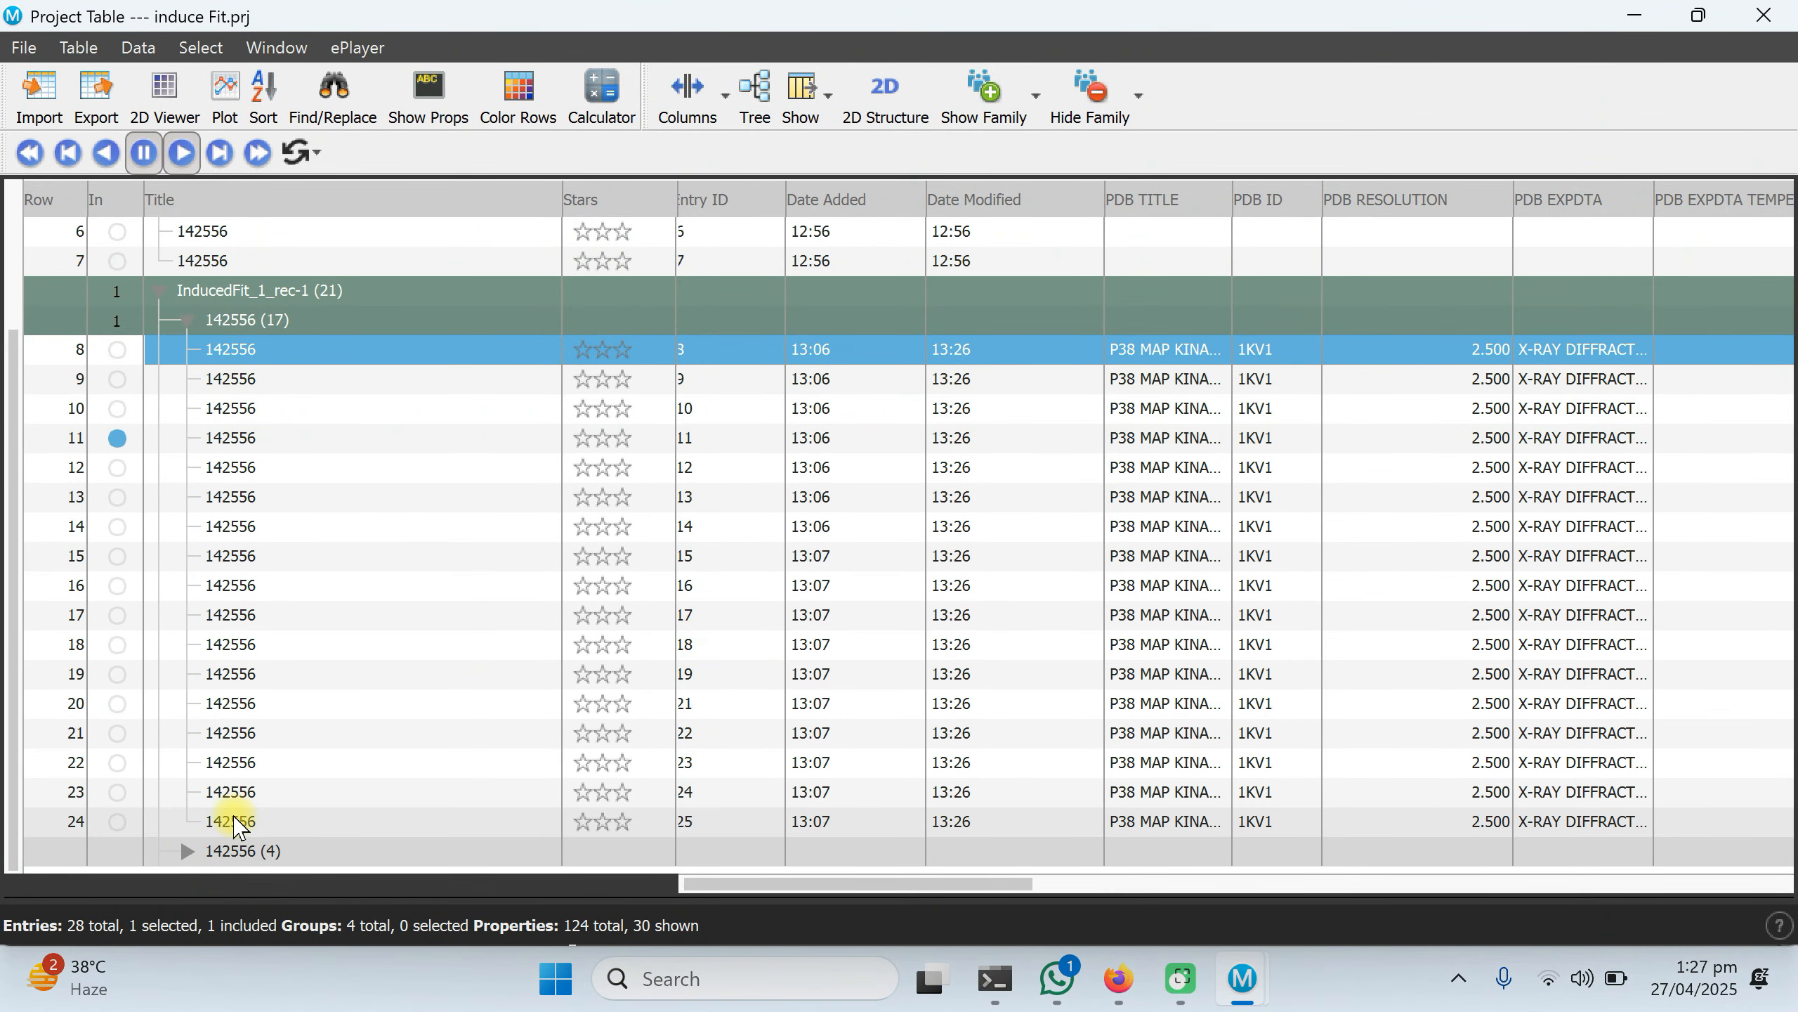
click(234, 814)
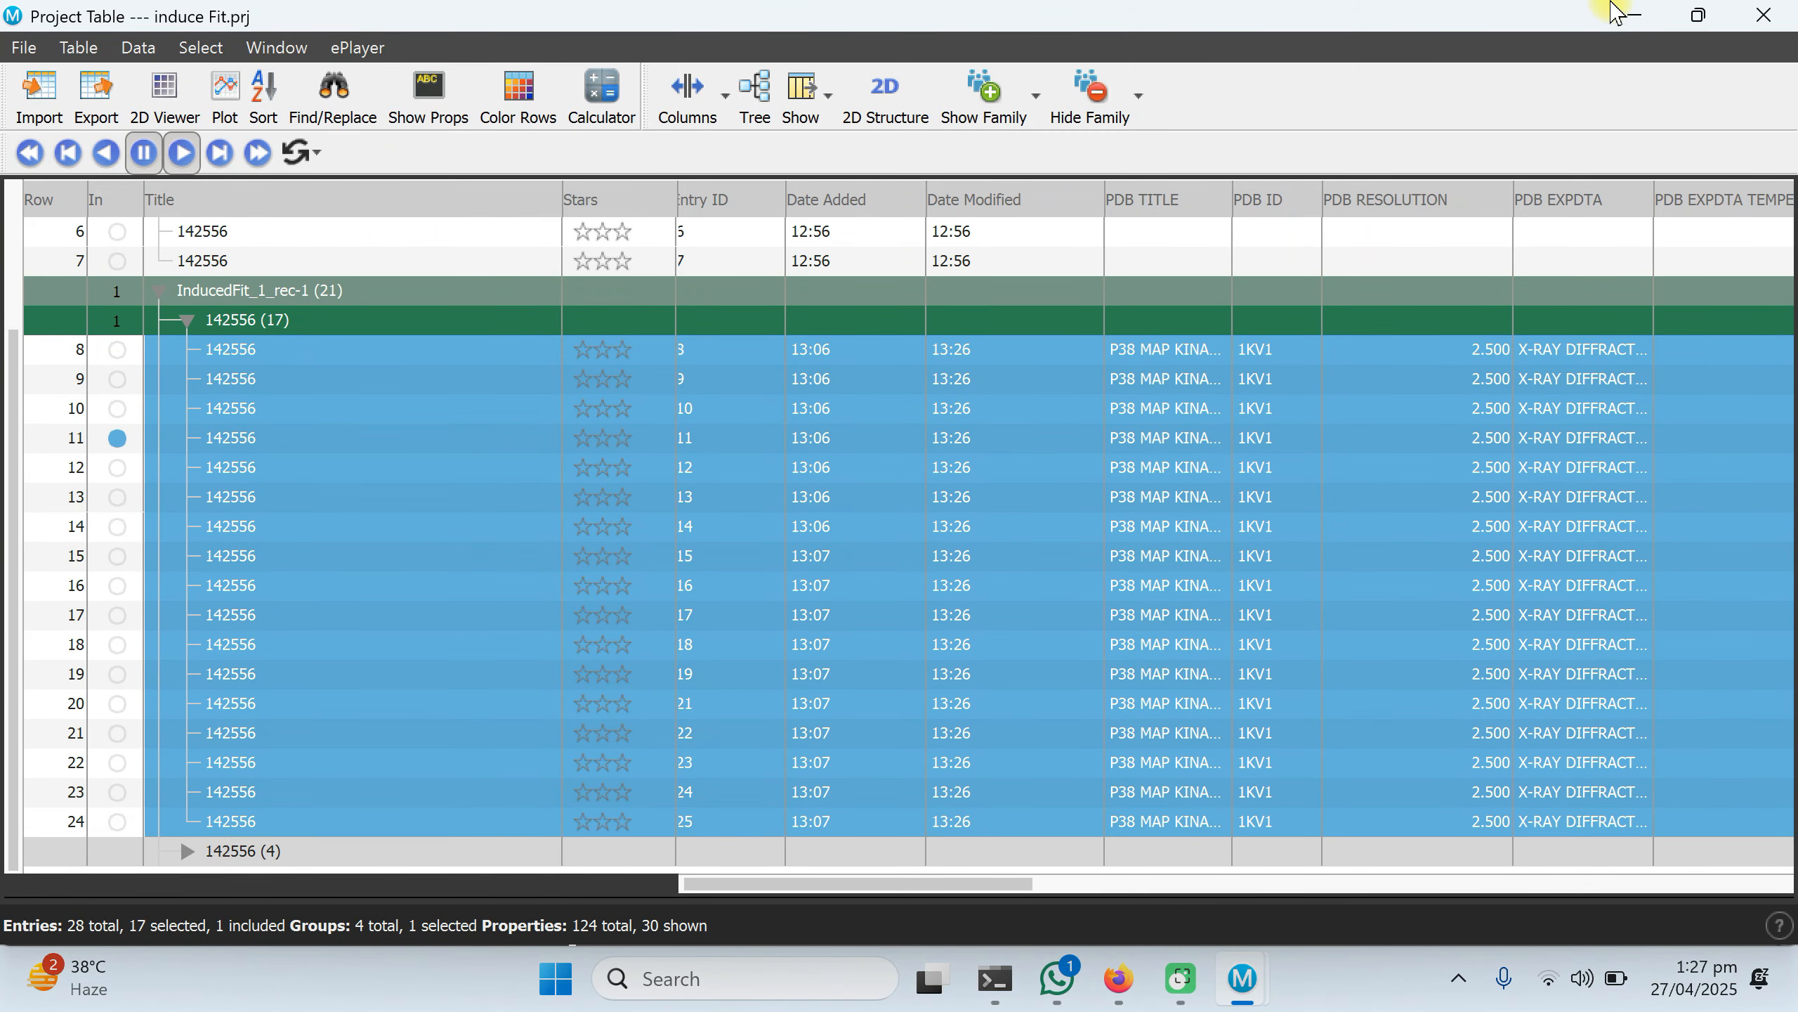
click(1698, 14)
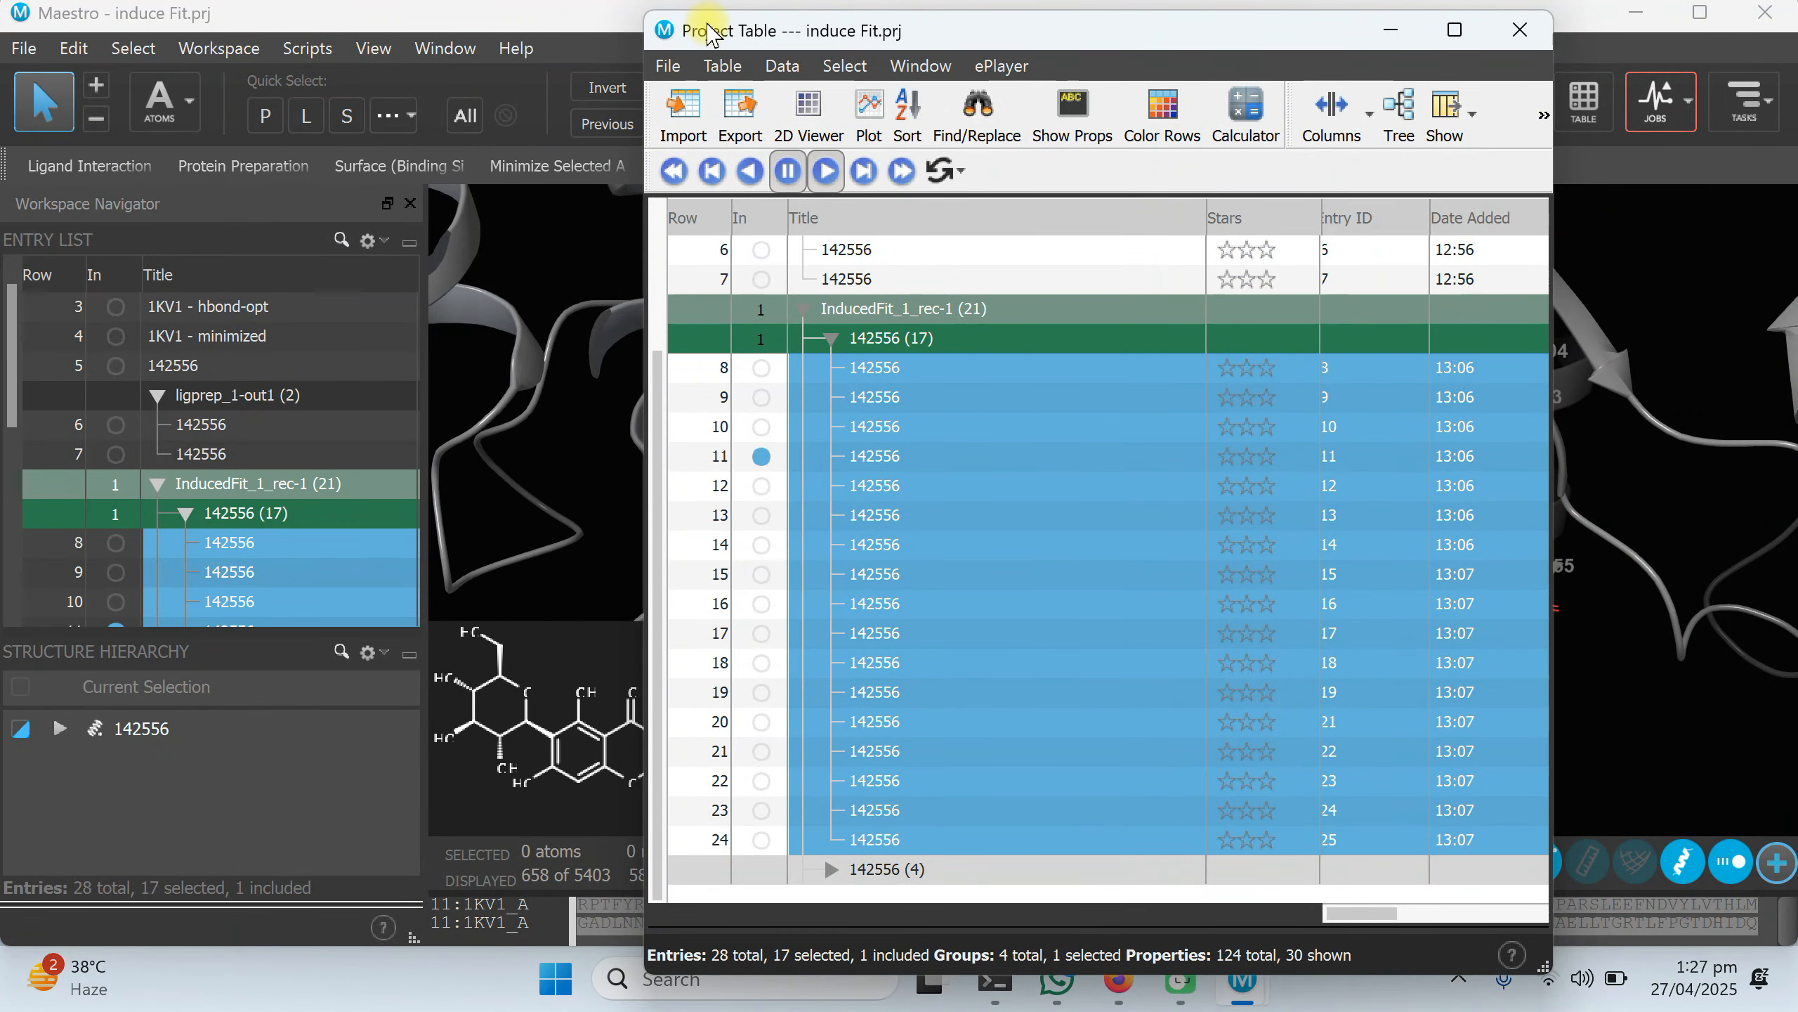
Move the Project Table aside and narrow the Workspace Navigator to give the 3D view more room.
drag(706, 24, 1526, 32)
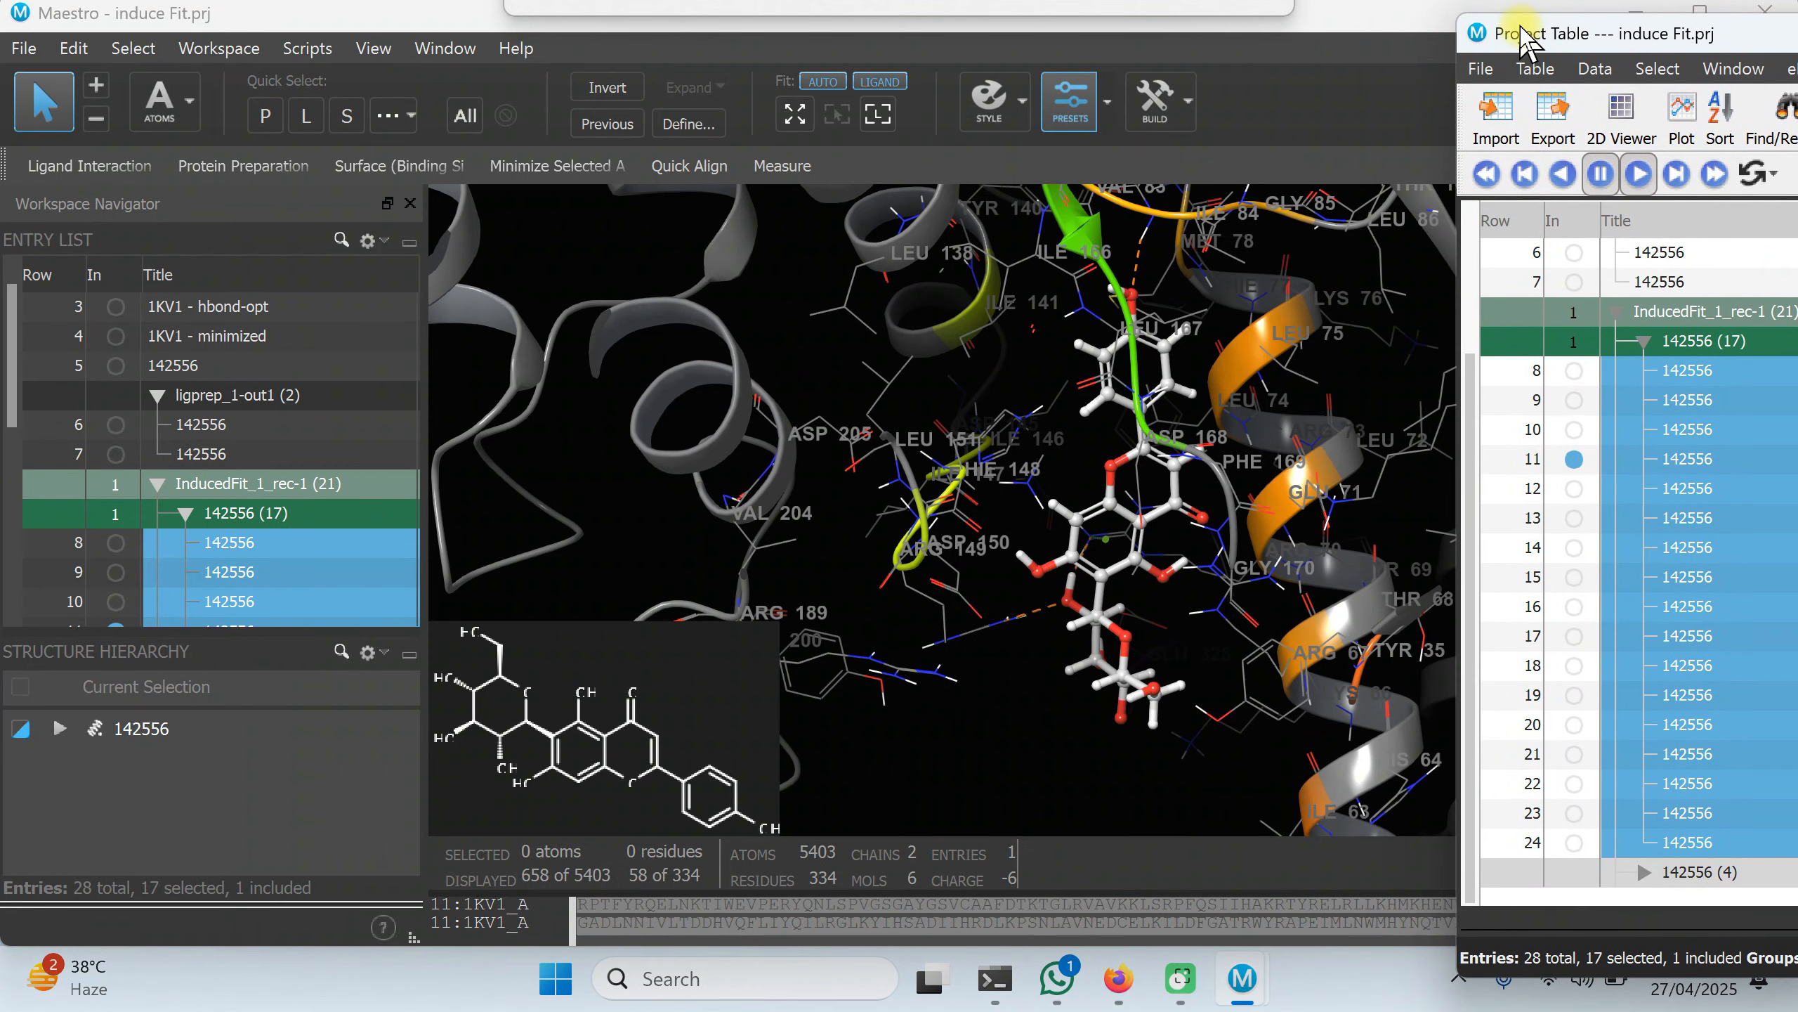
click(428, 449)
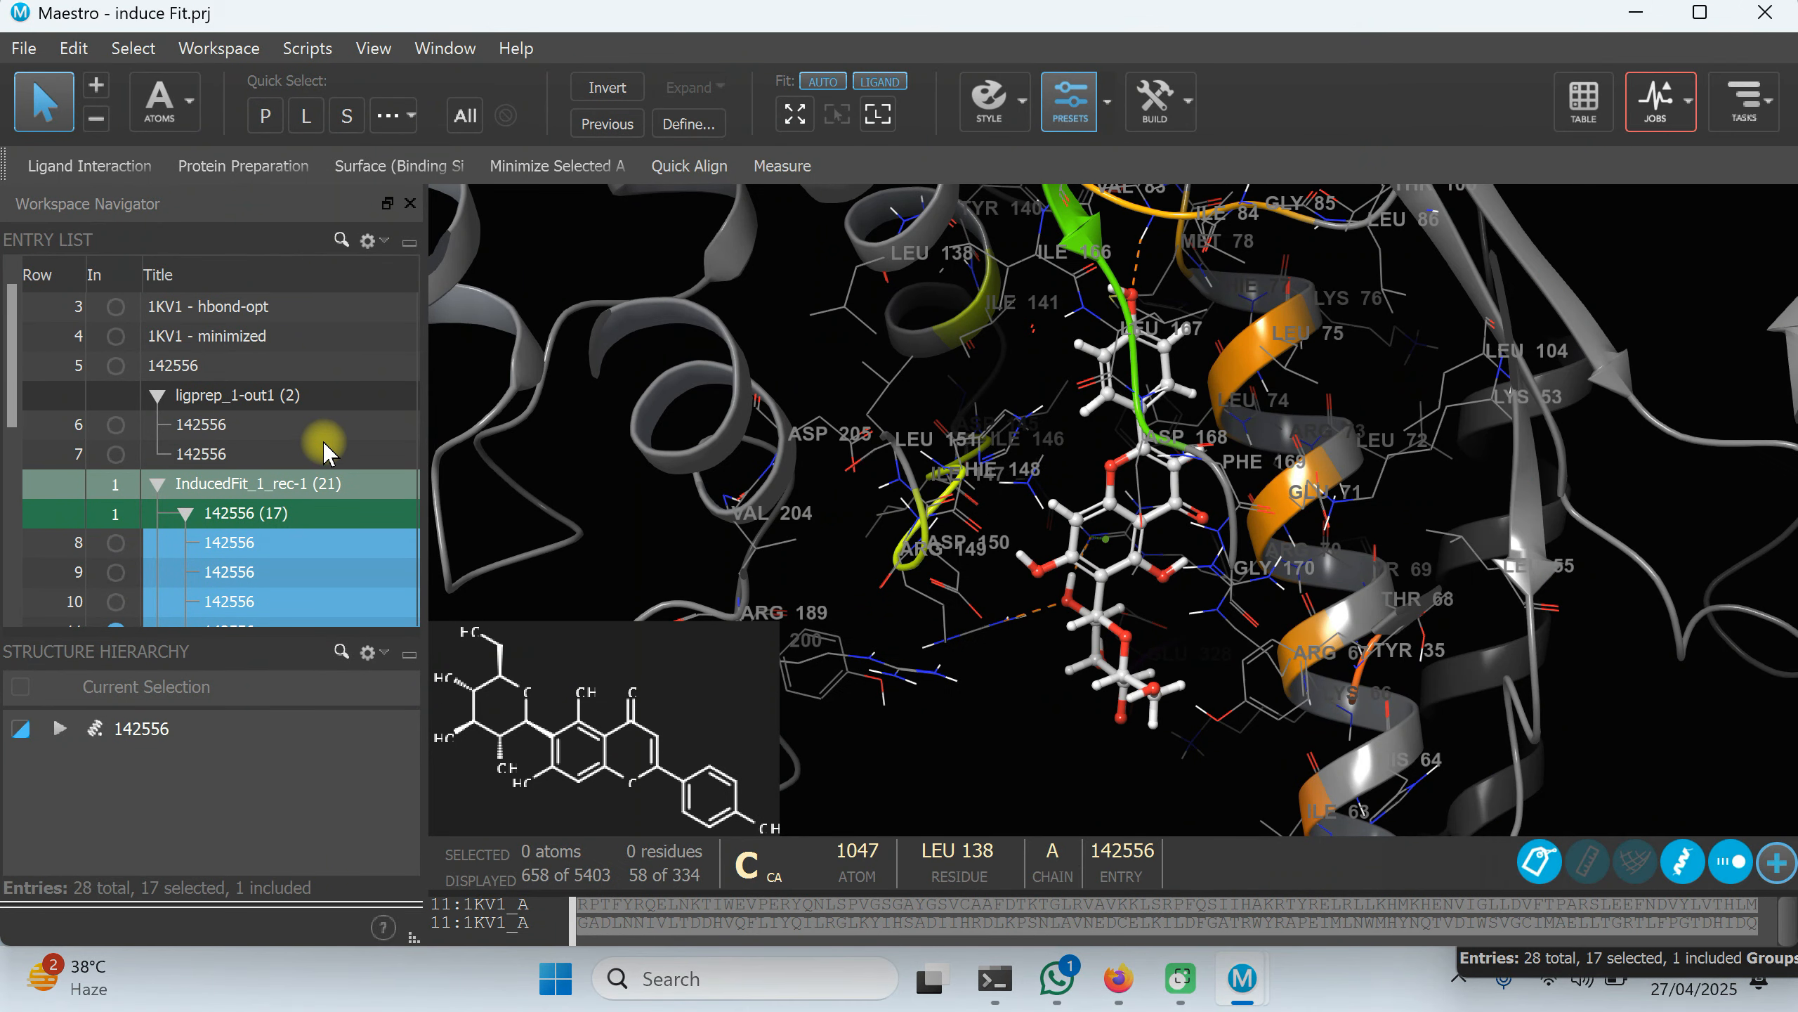
drag(426, 434, 188, 450)
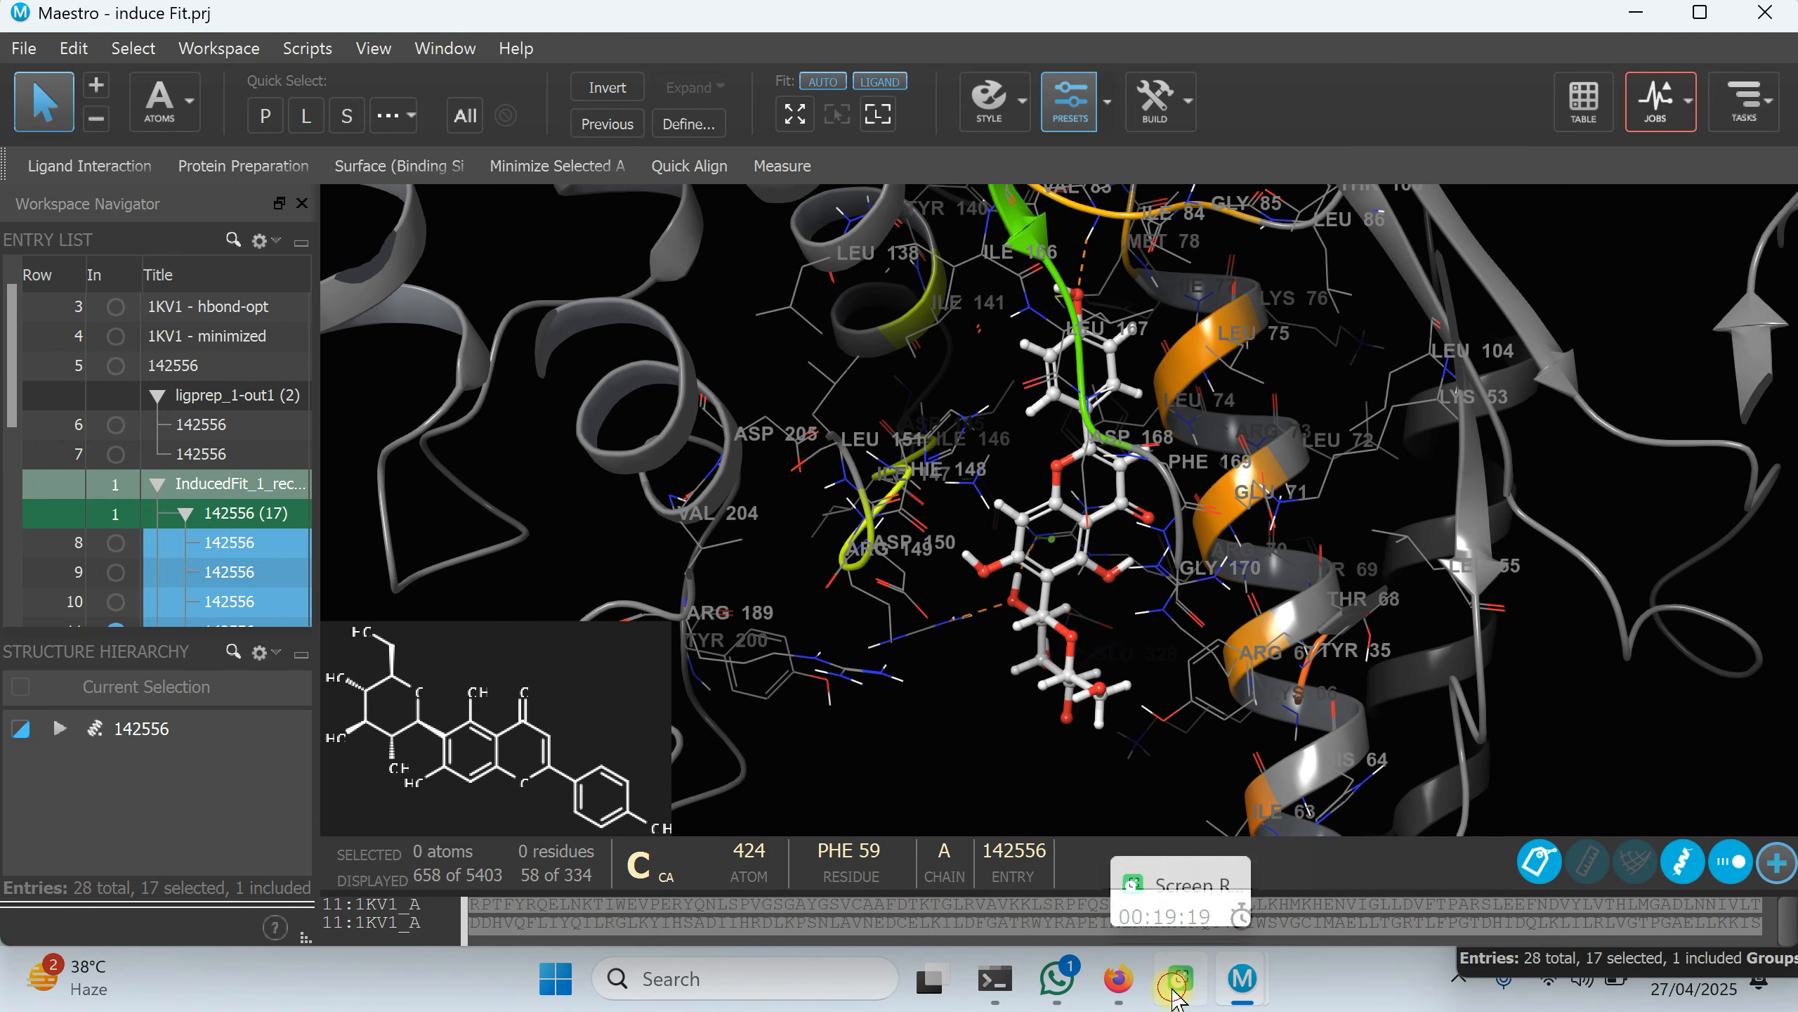
Bring the Project Table back beside the workspace and play the selected poses forward.
mouse_move(1258, 988)
click(1380, 825)
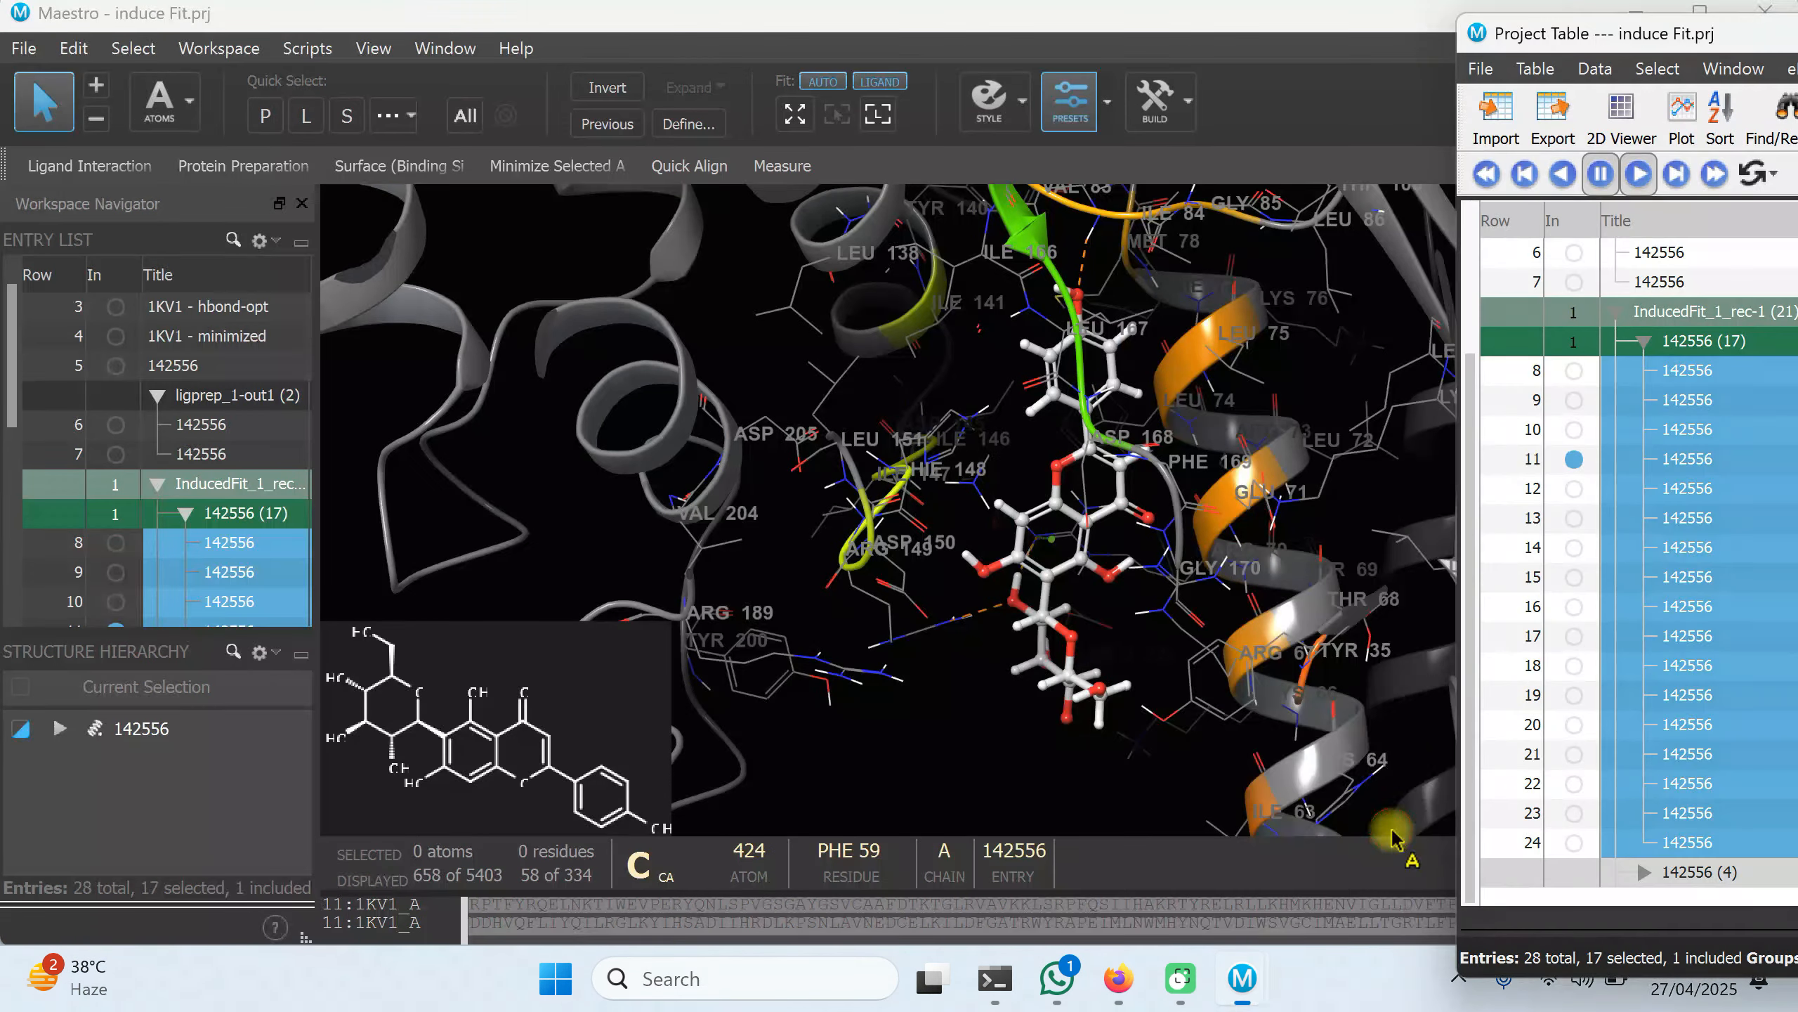
click(1641, 174)
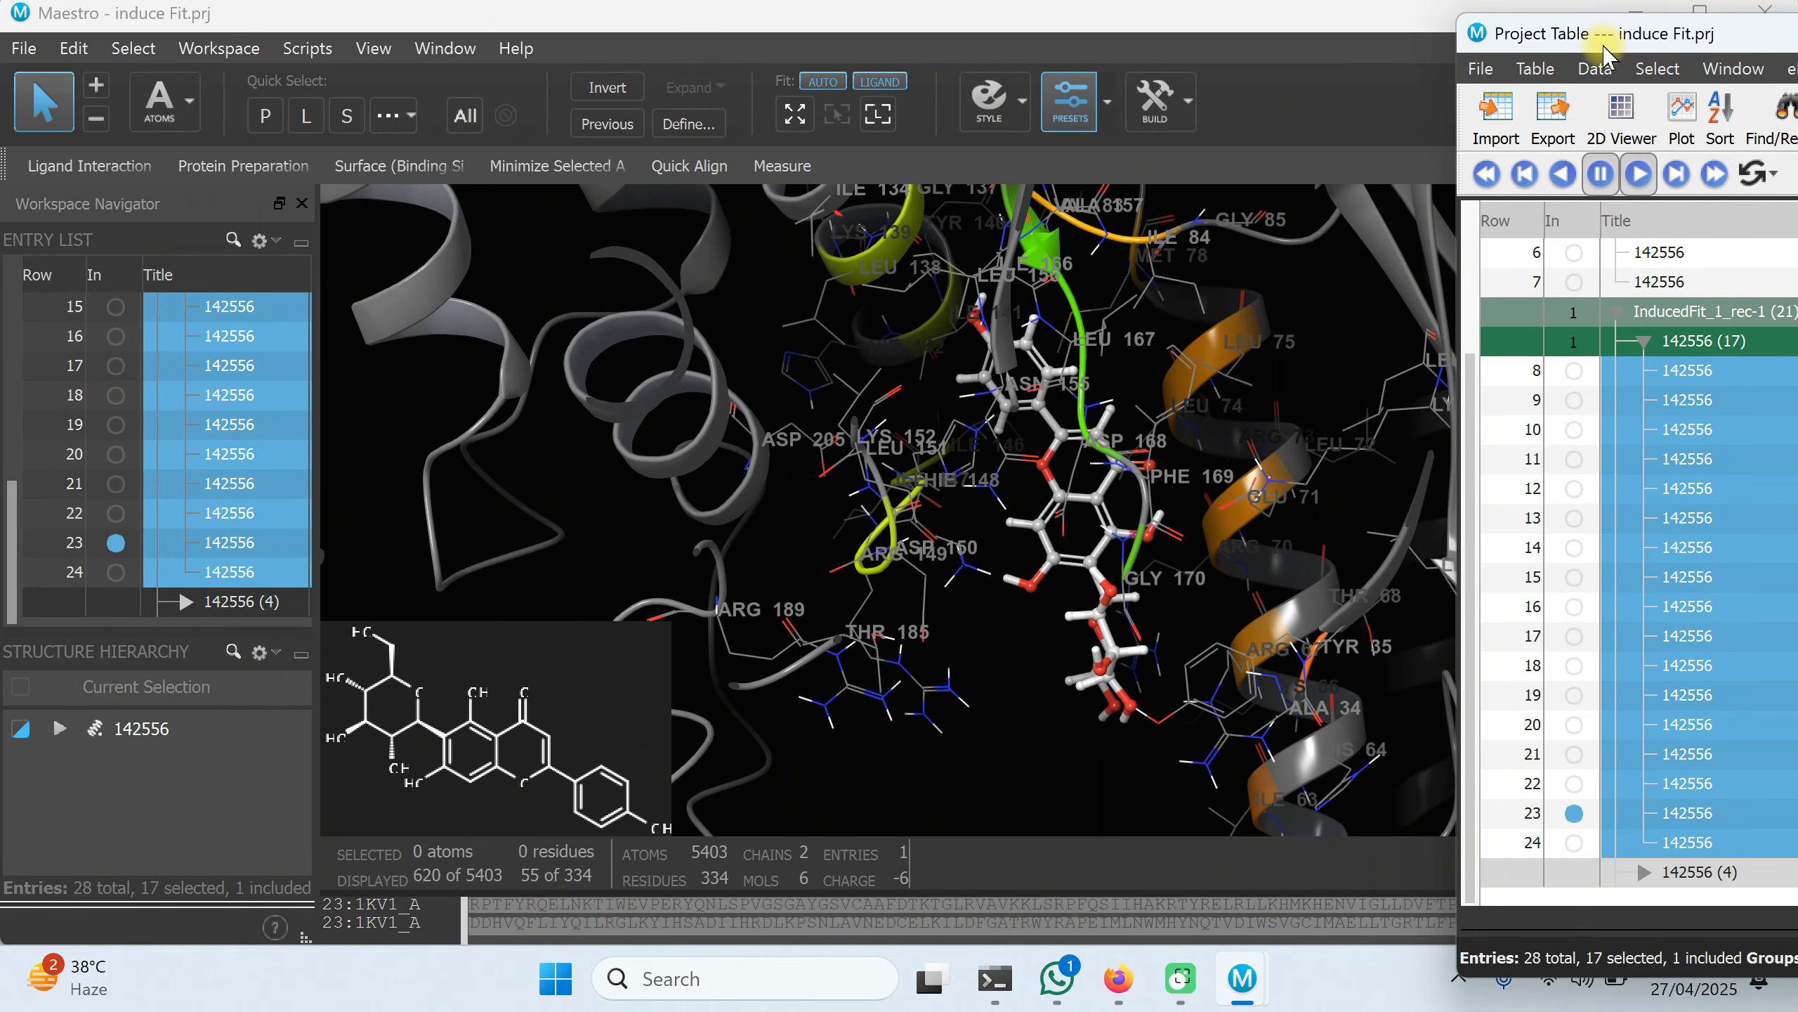
Close the Project Table, then include and select only the docked pose in row 8.
drag(1604, 54, 408, 69)
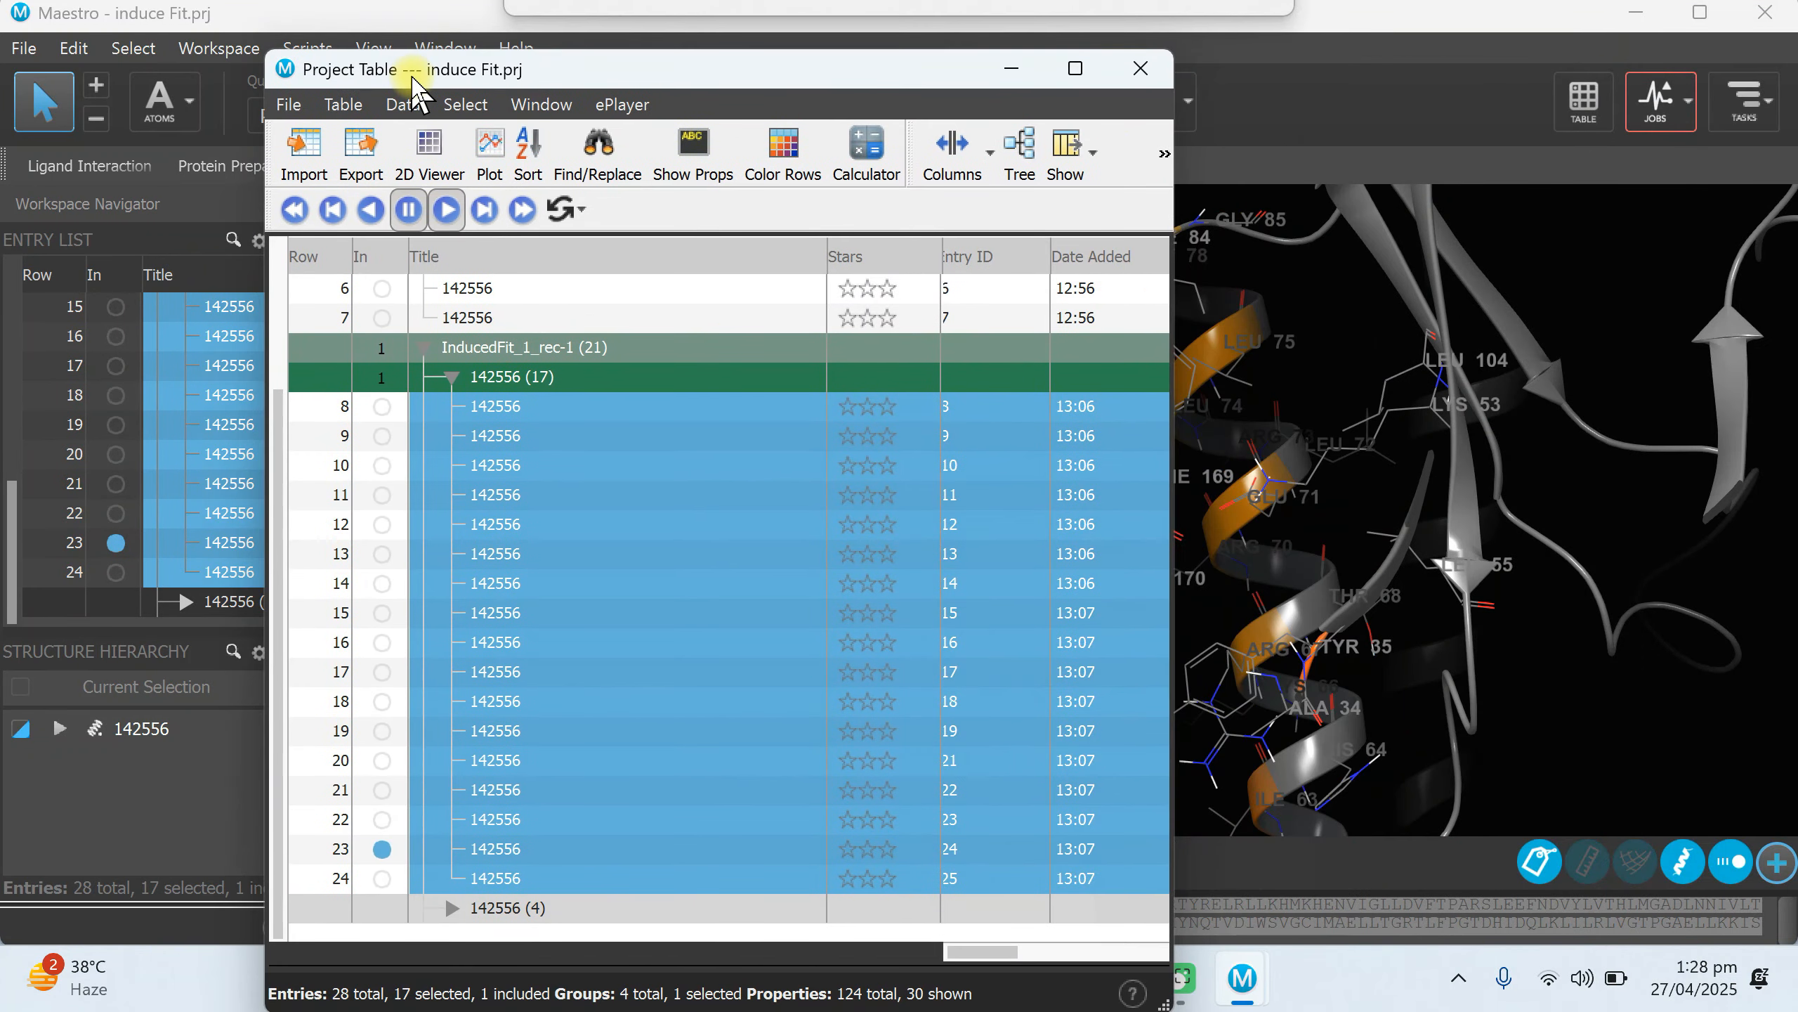
click(1143, 69)
scroll(134, 392, up, 3)
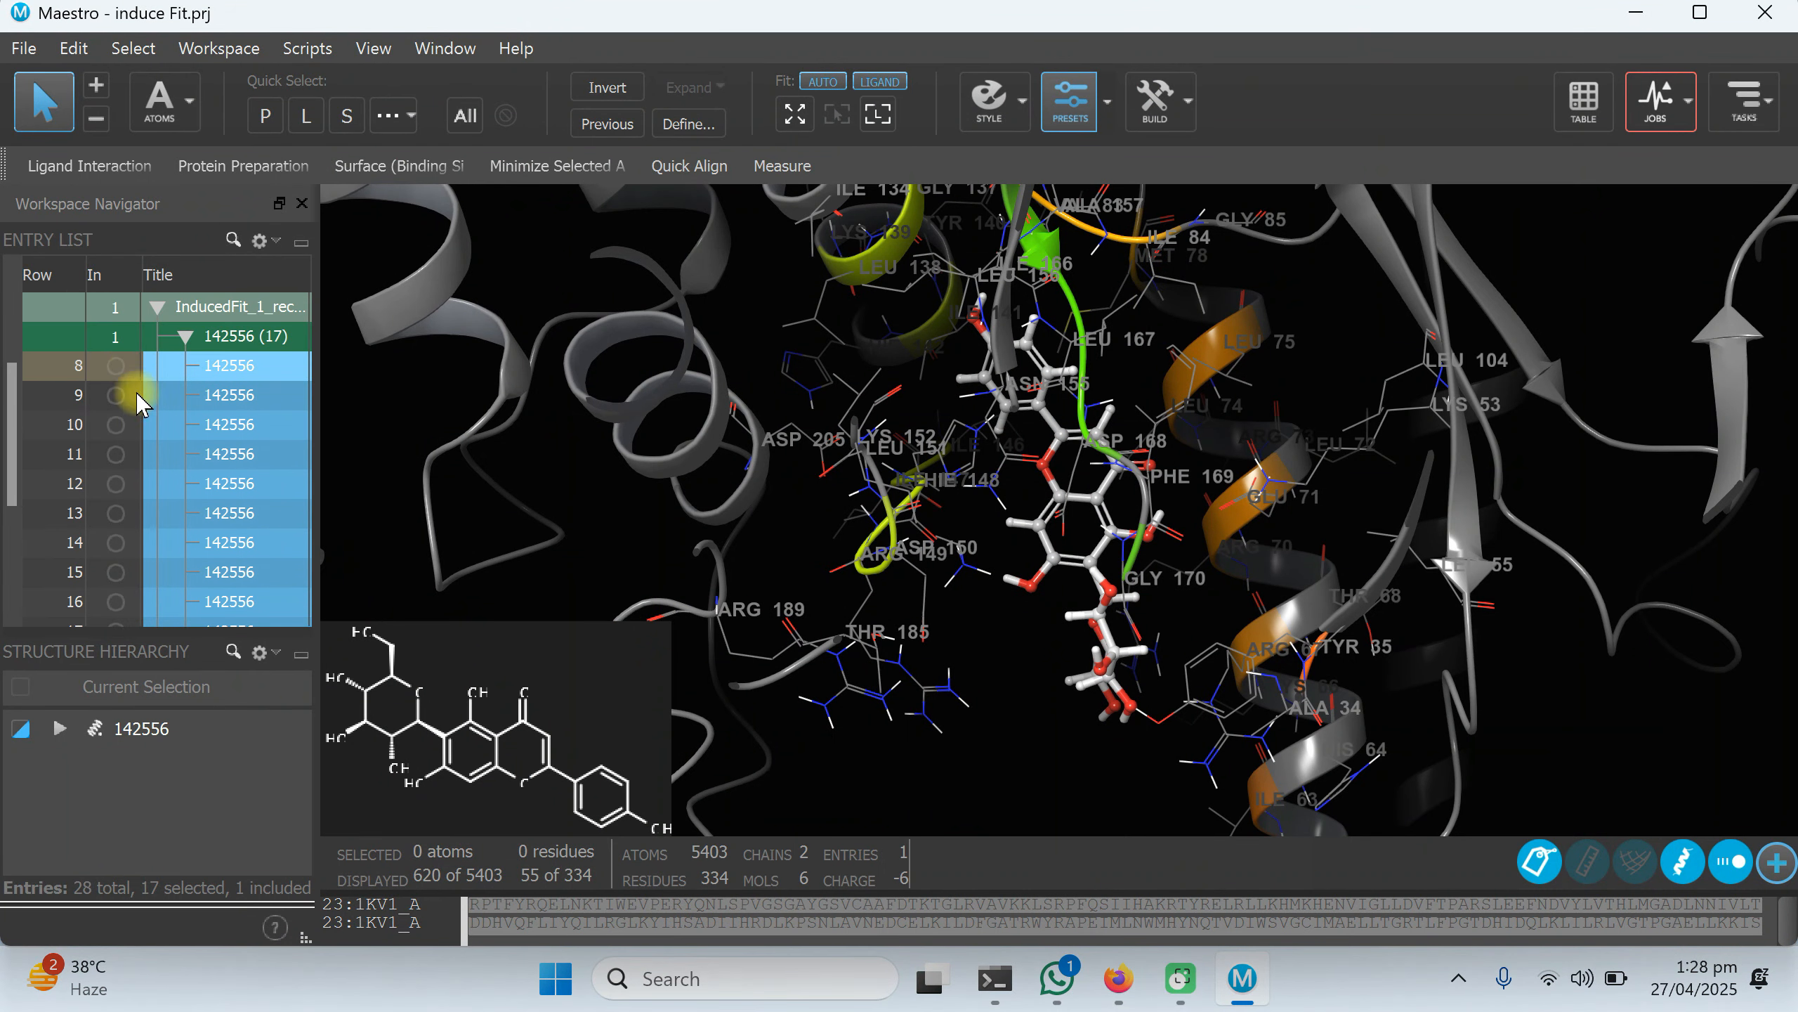
click(116, 365)
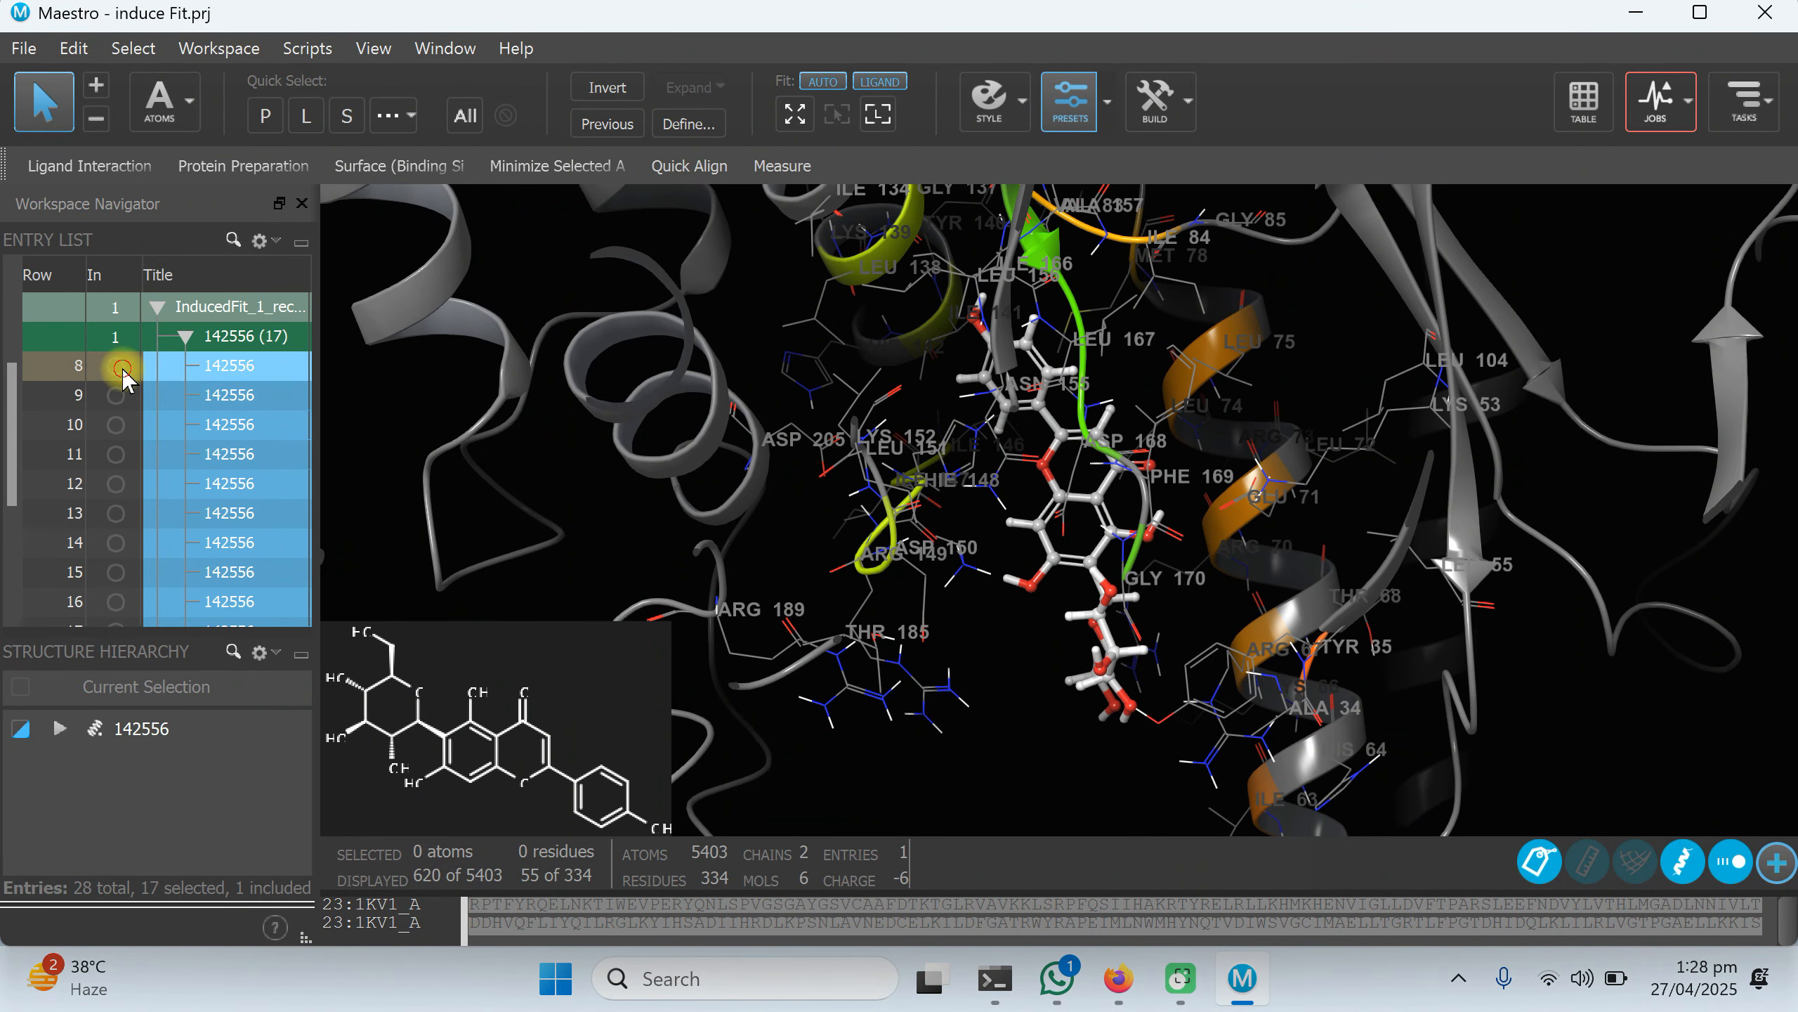
click(210, 366)
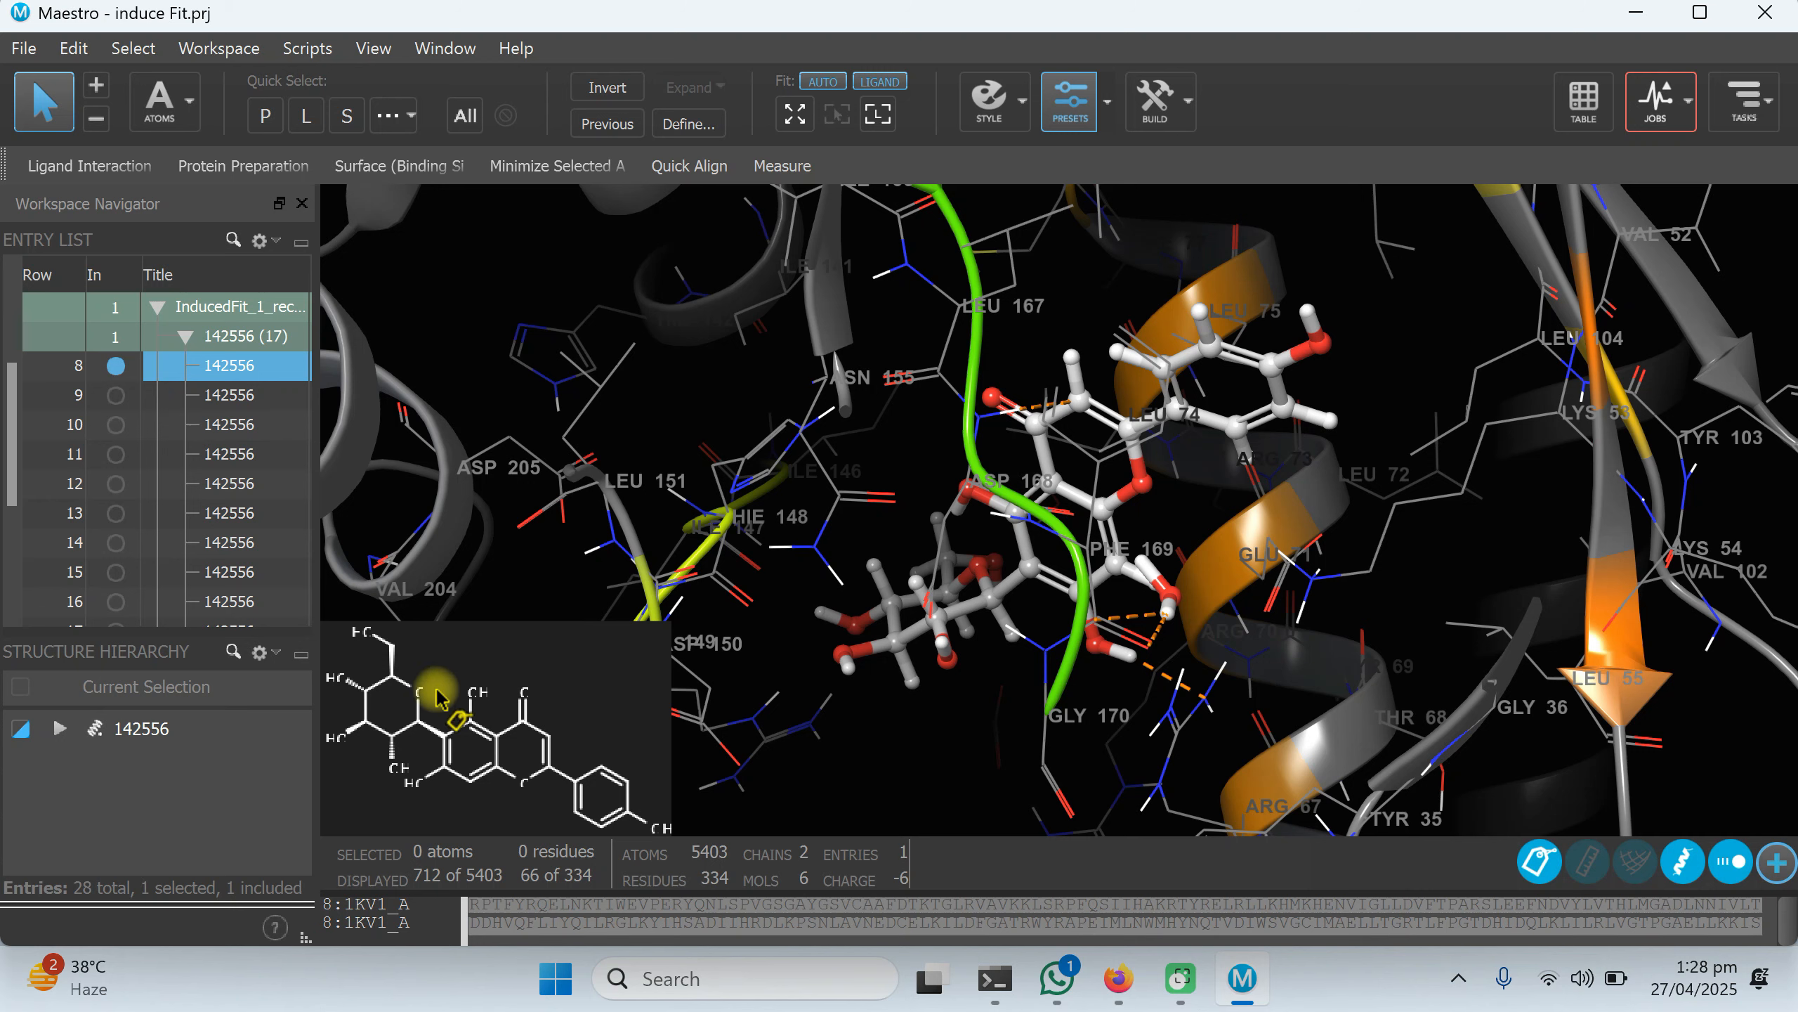
Hide the workspace's 2D Overlay and show it again.
click(1781, 872)
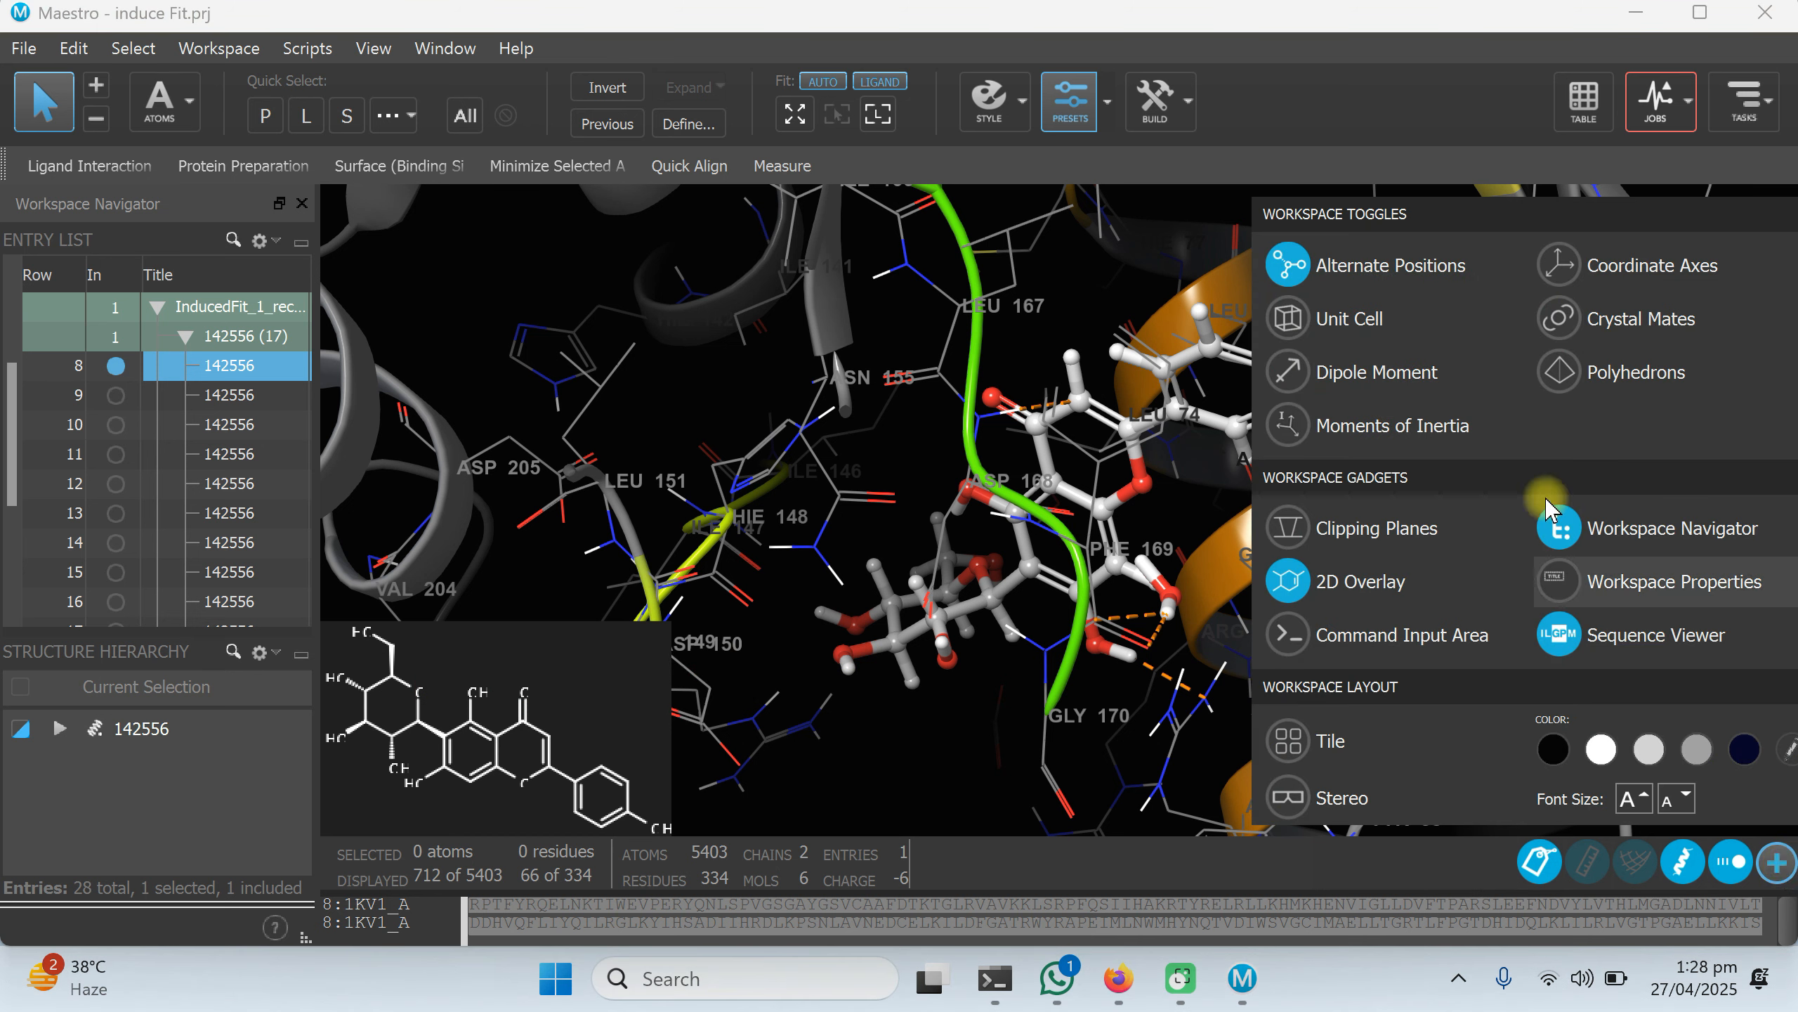
click(1311, 592)
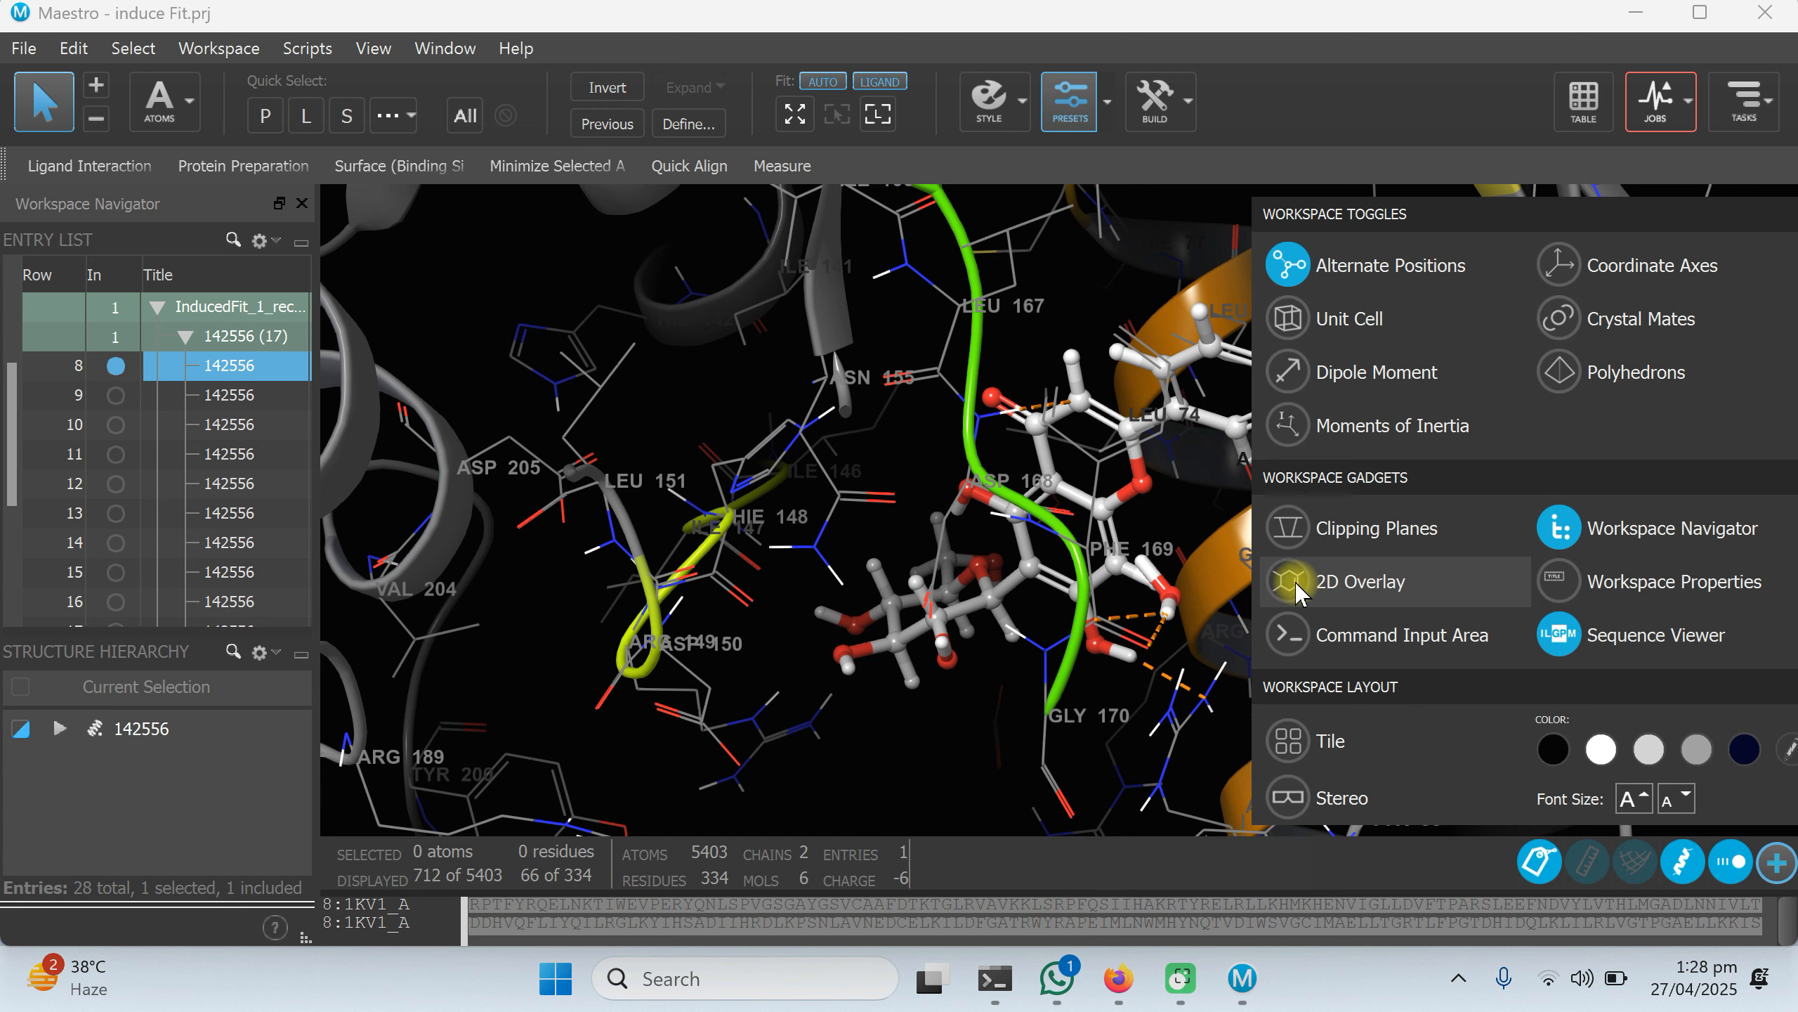
click(1298, 594)
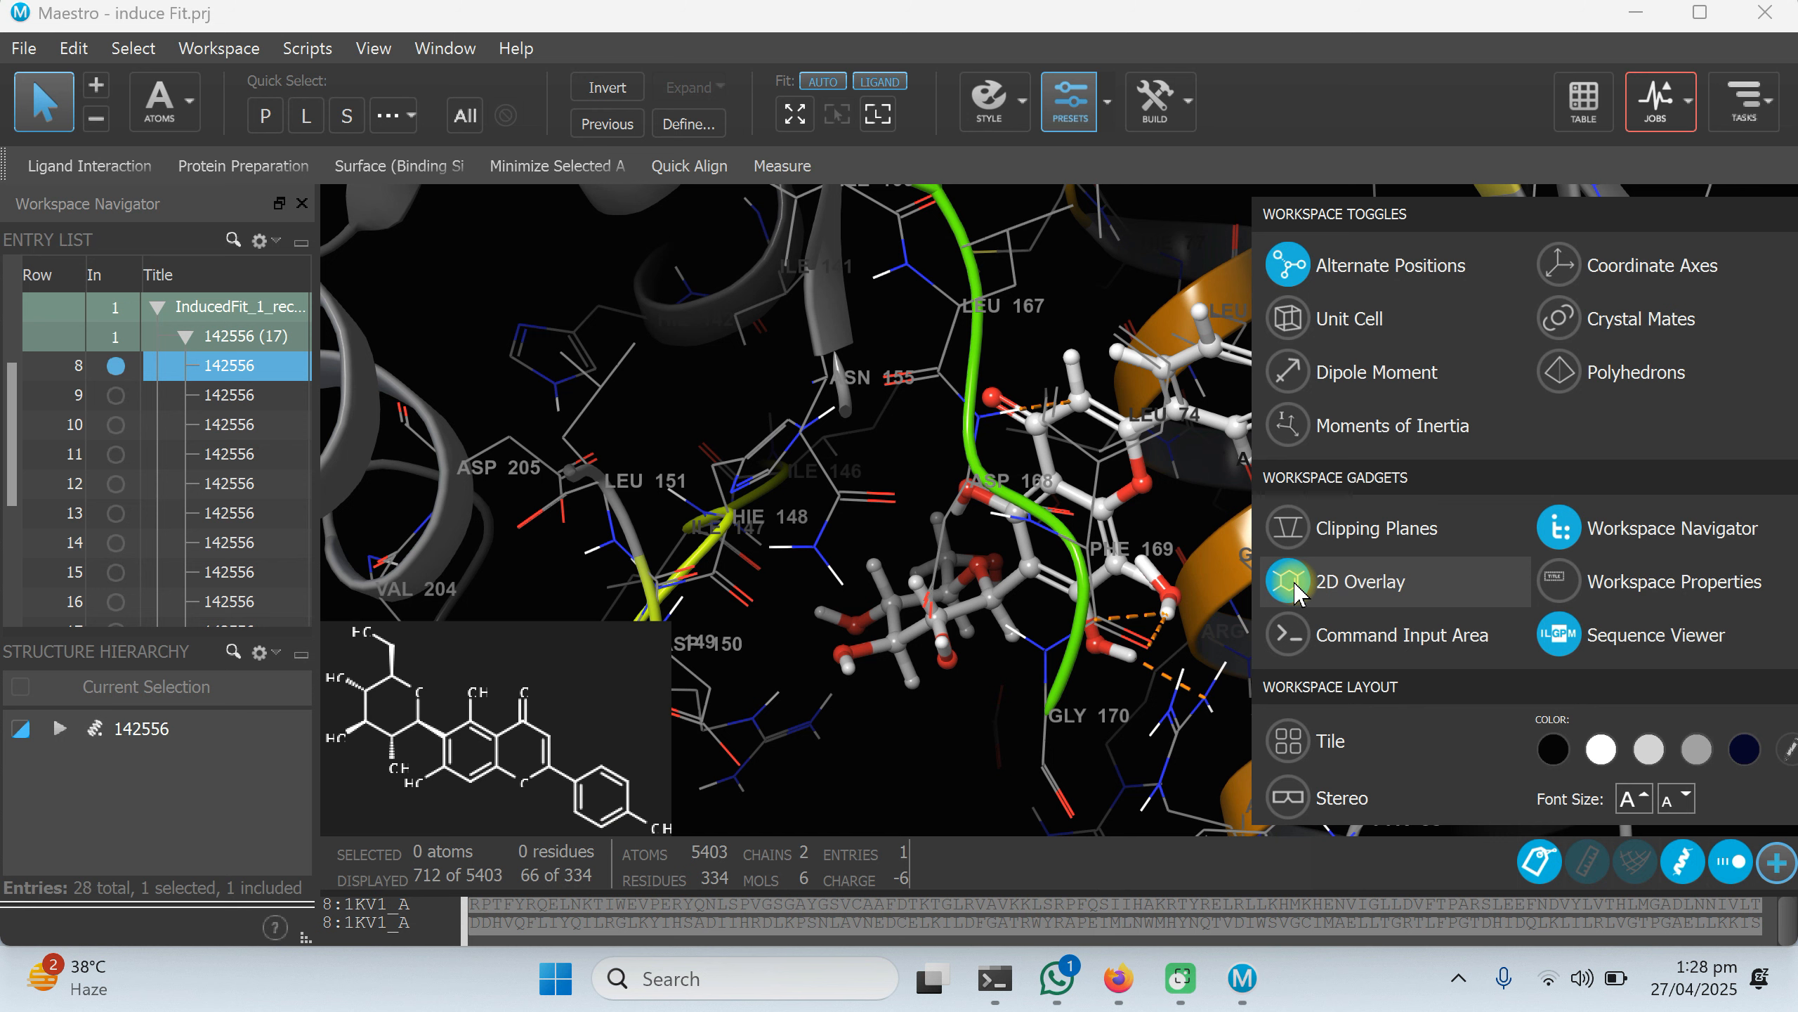
click(577, 671)
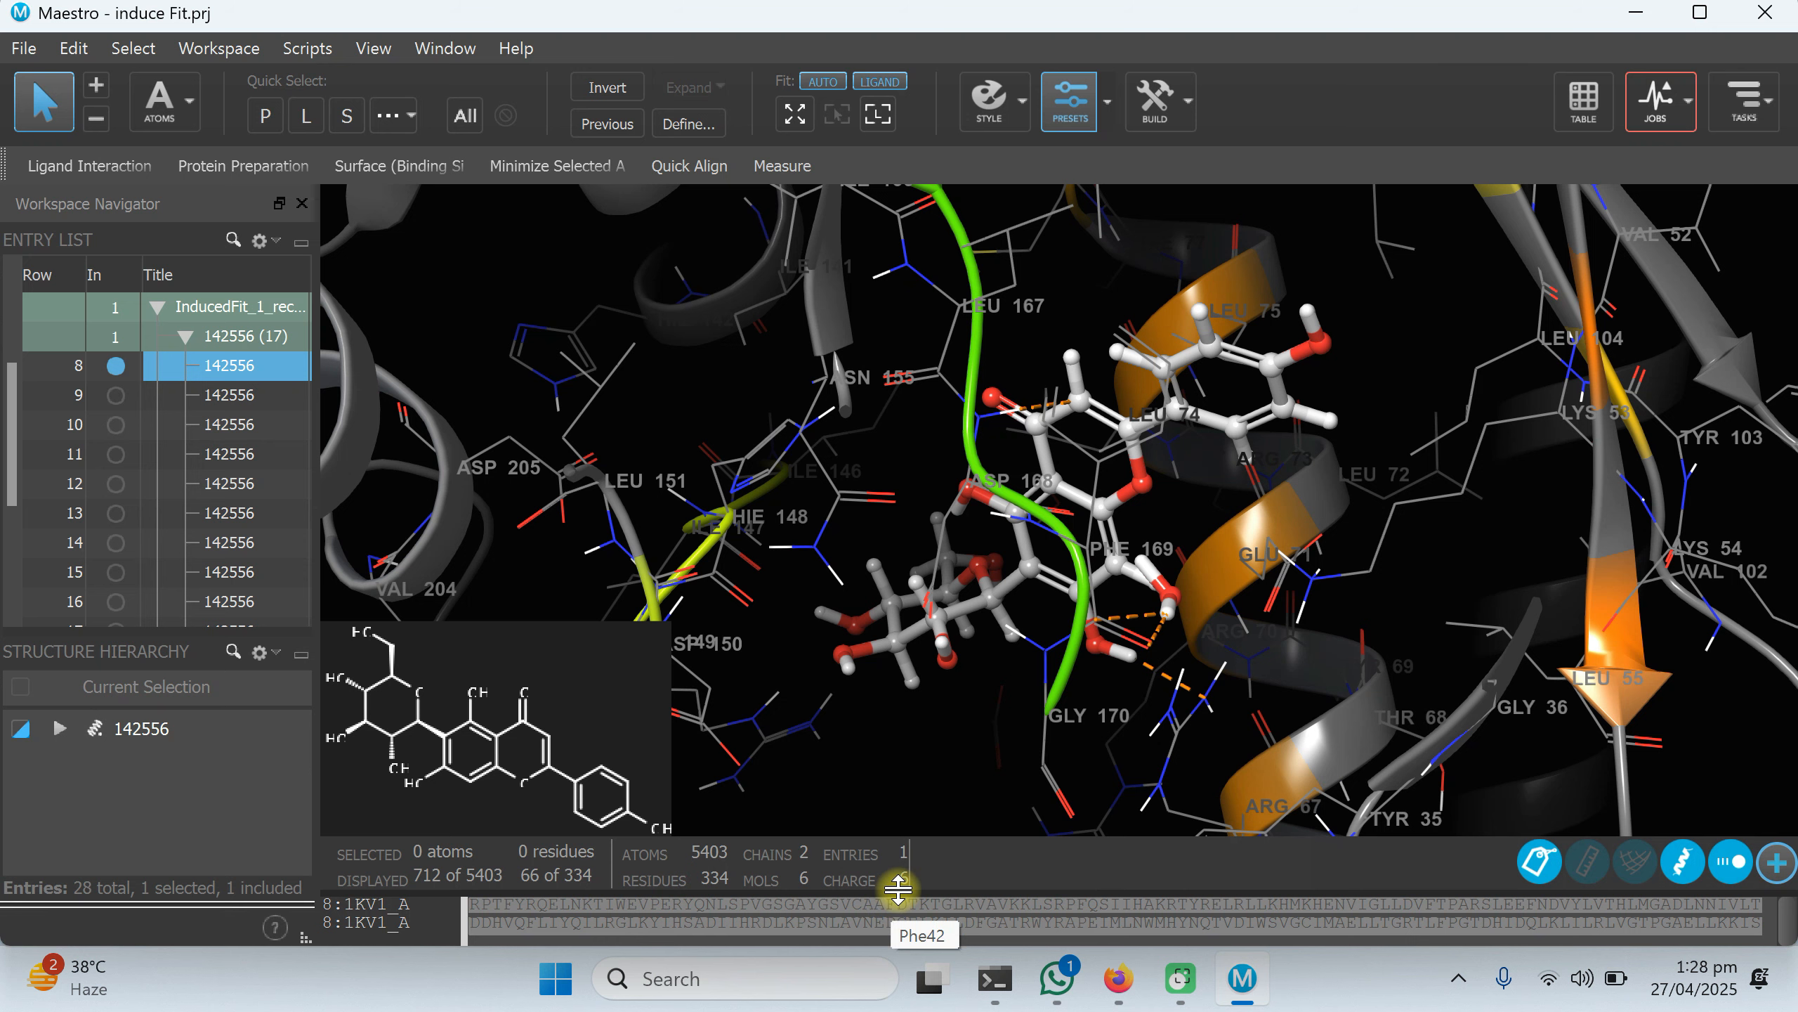
Turn the Sequence Viewer off and back on.
drag(898, 889, 957, 947)
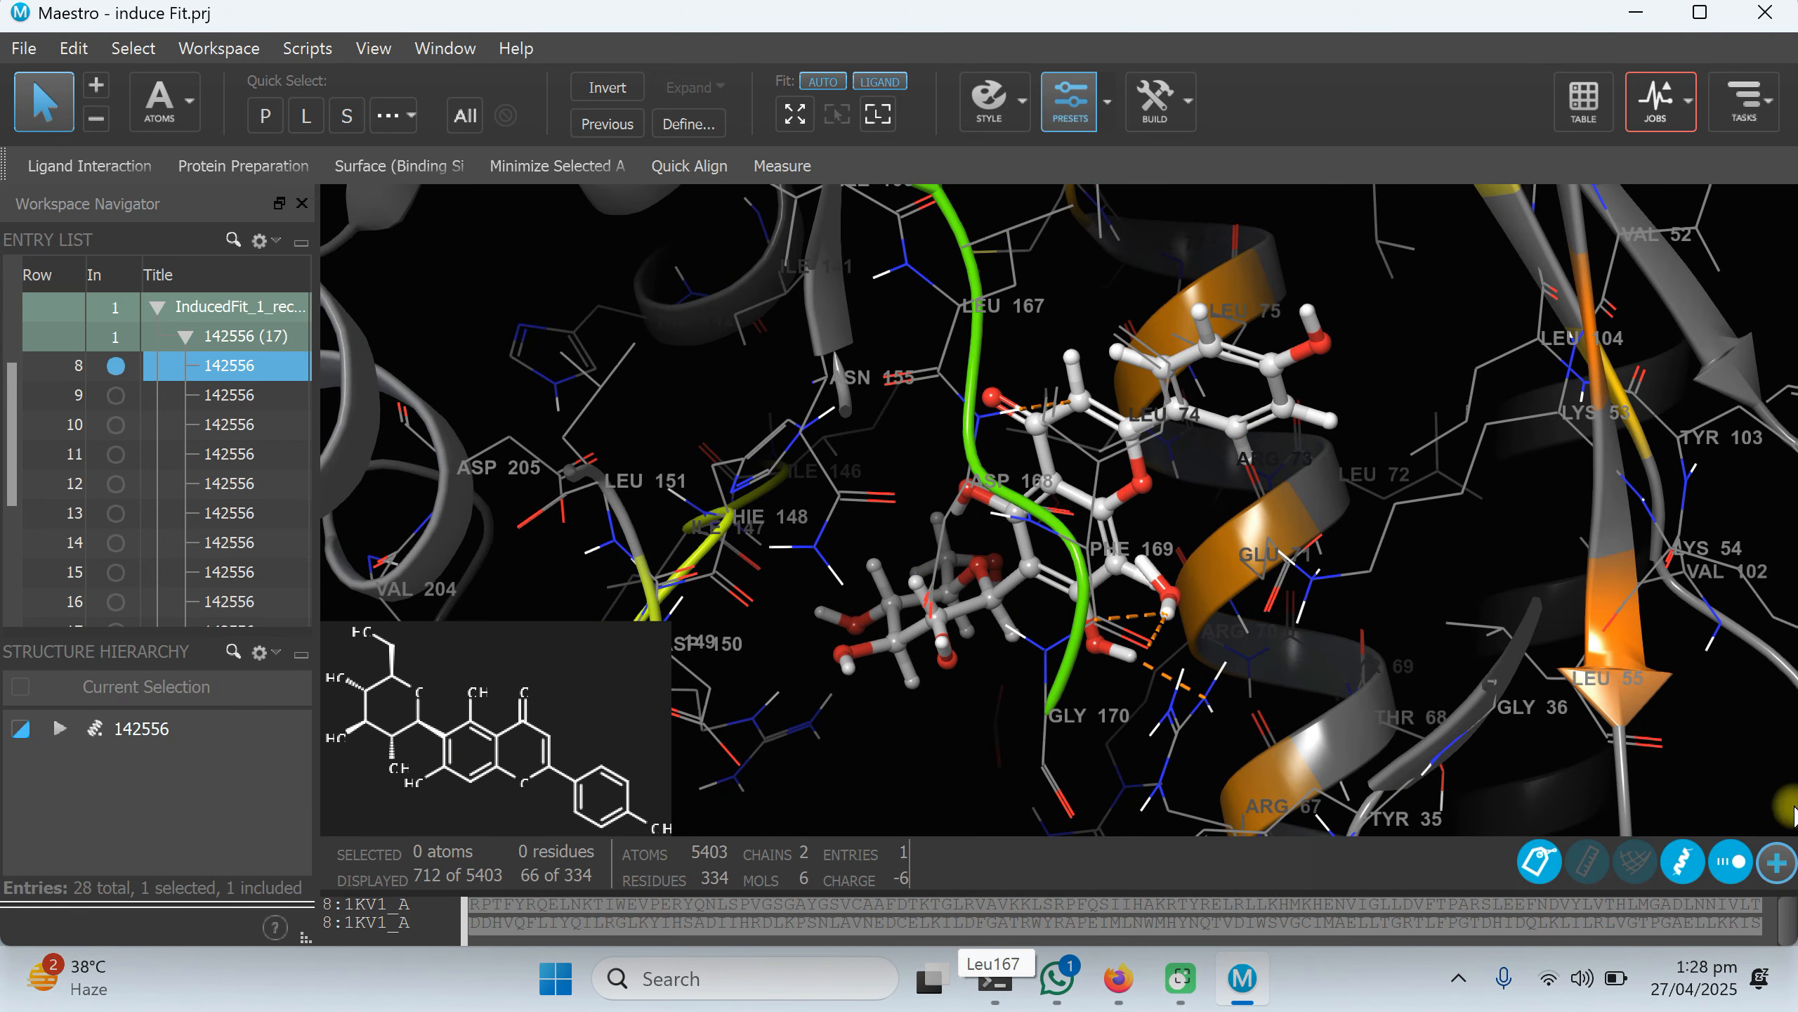
click(1777, 861)
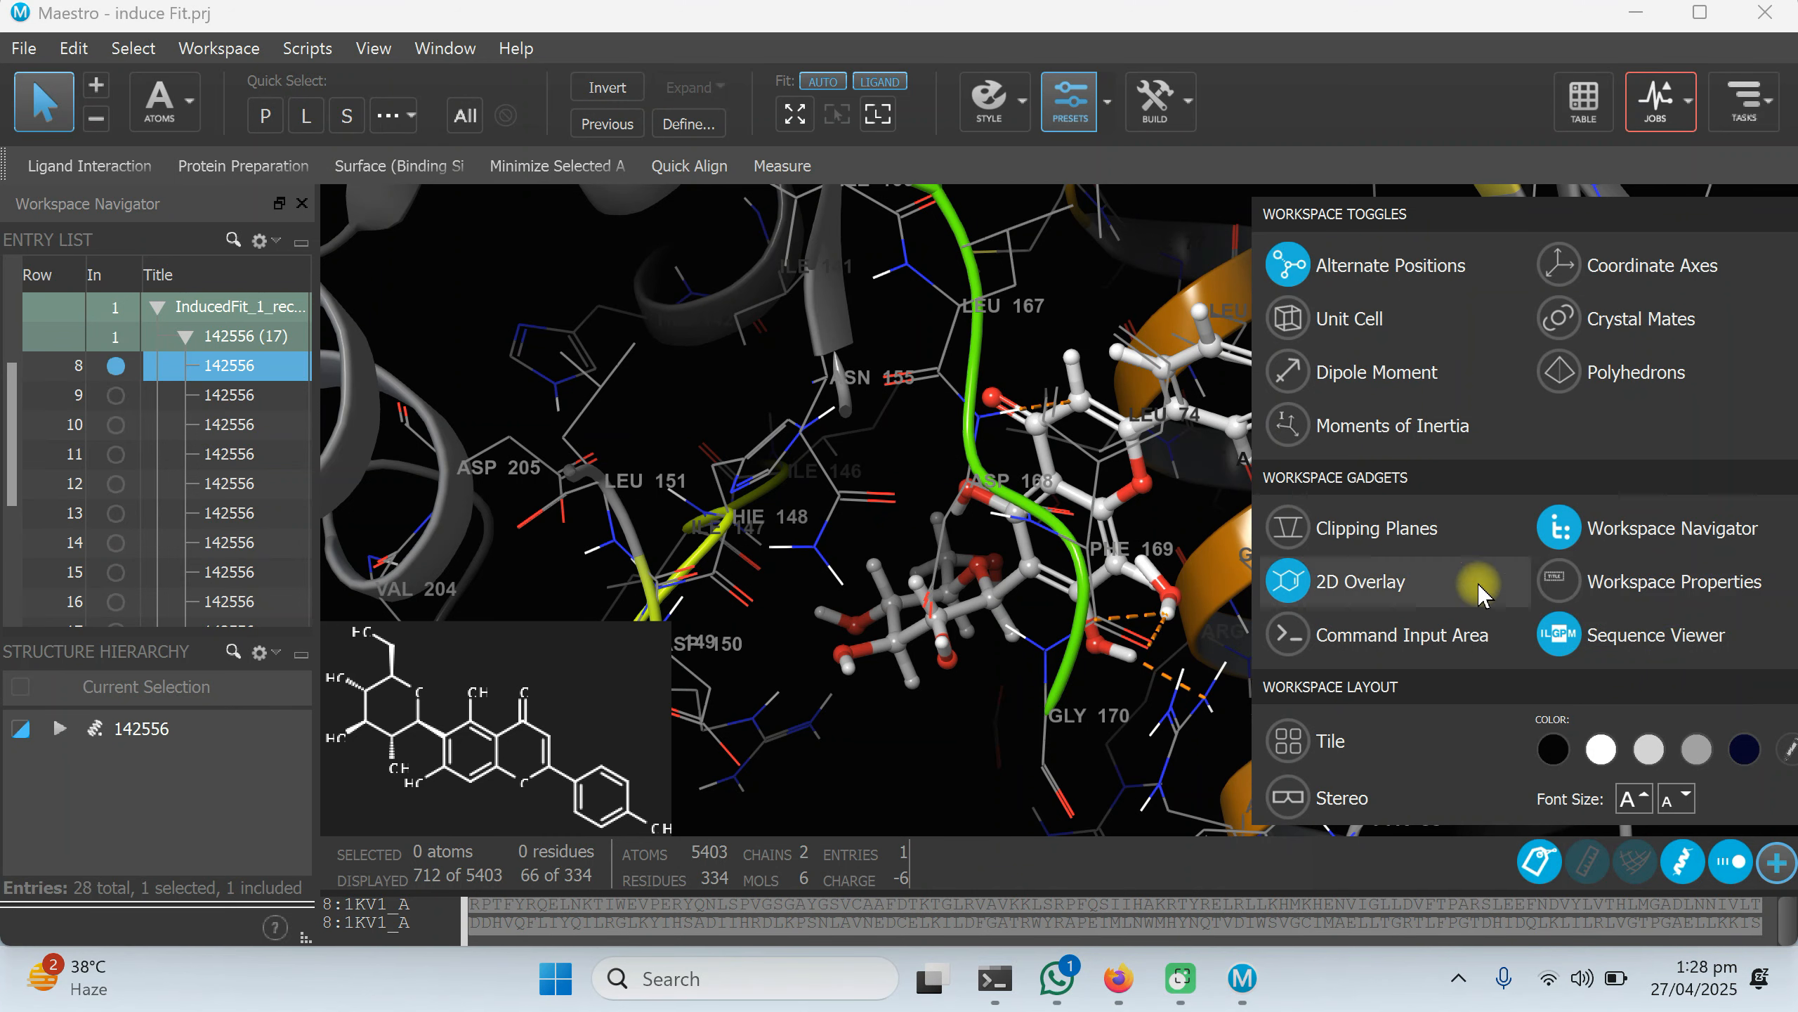
click(1566, 655)
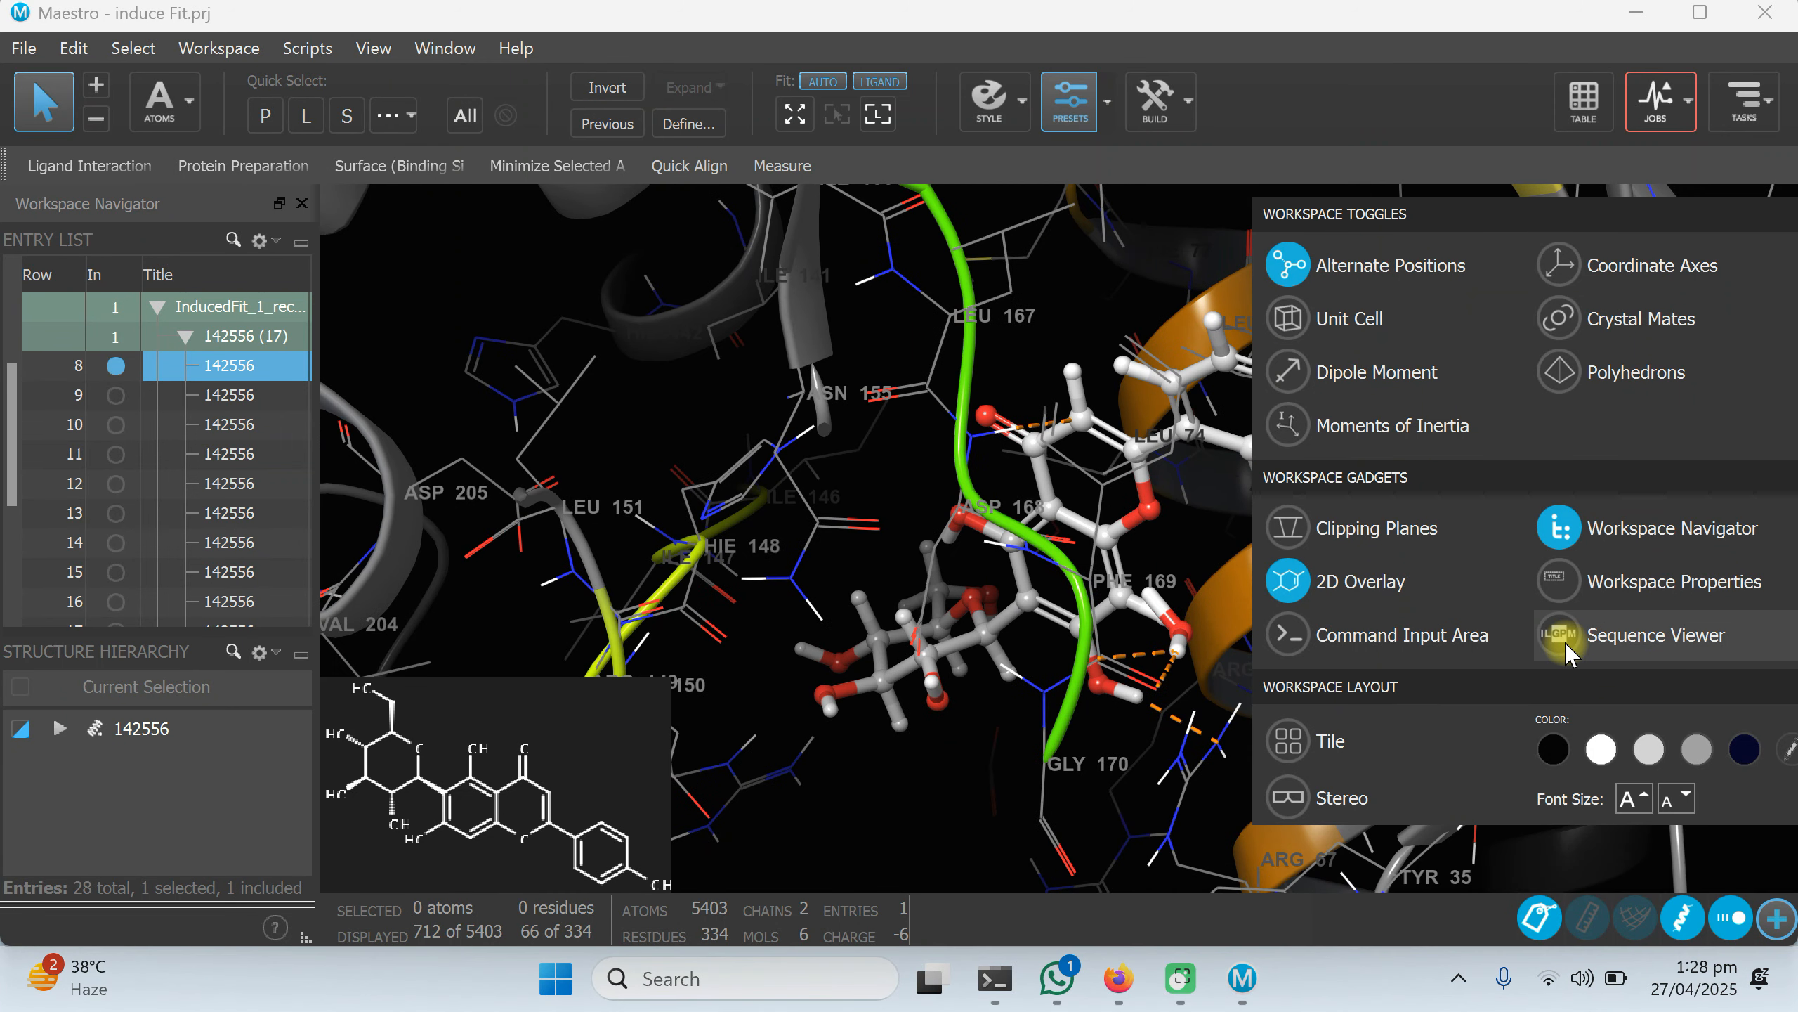
click(1567, 655)
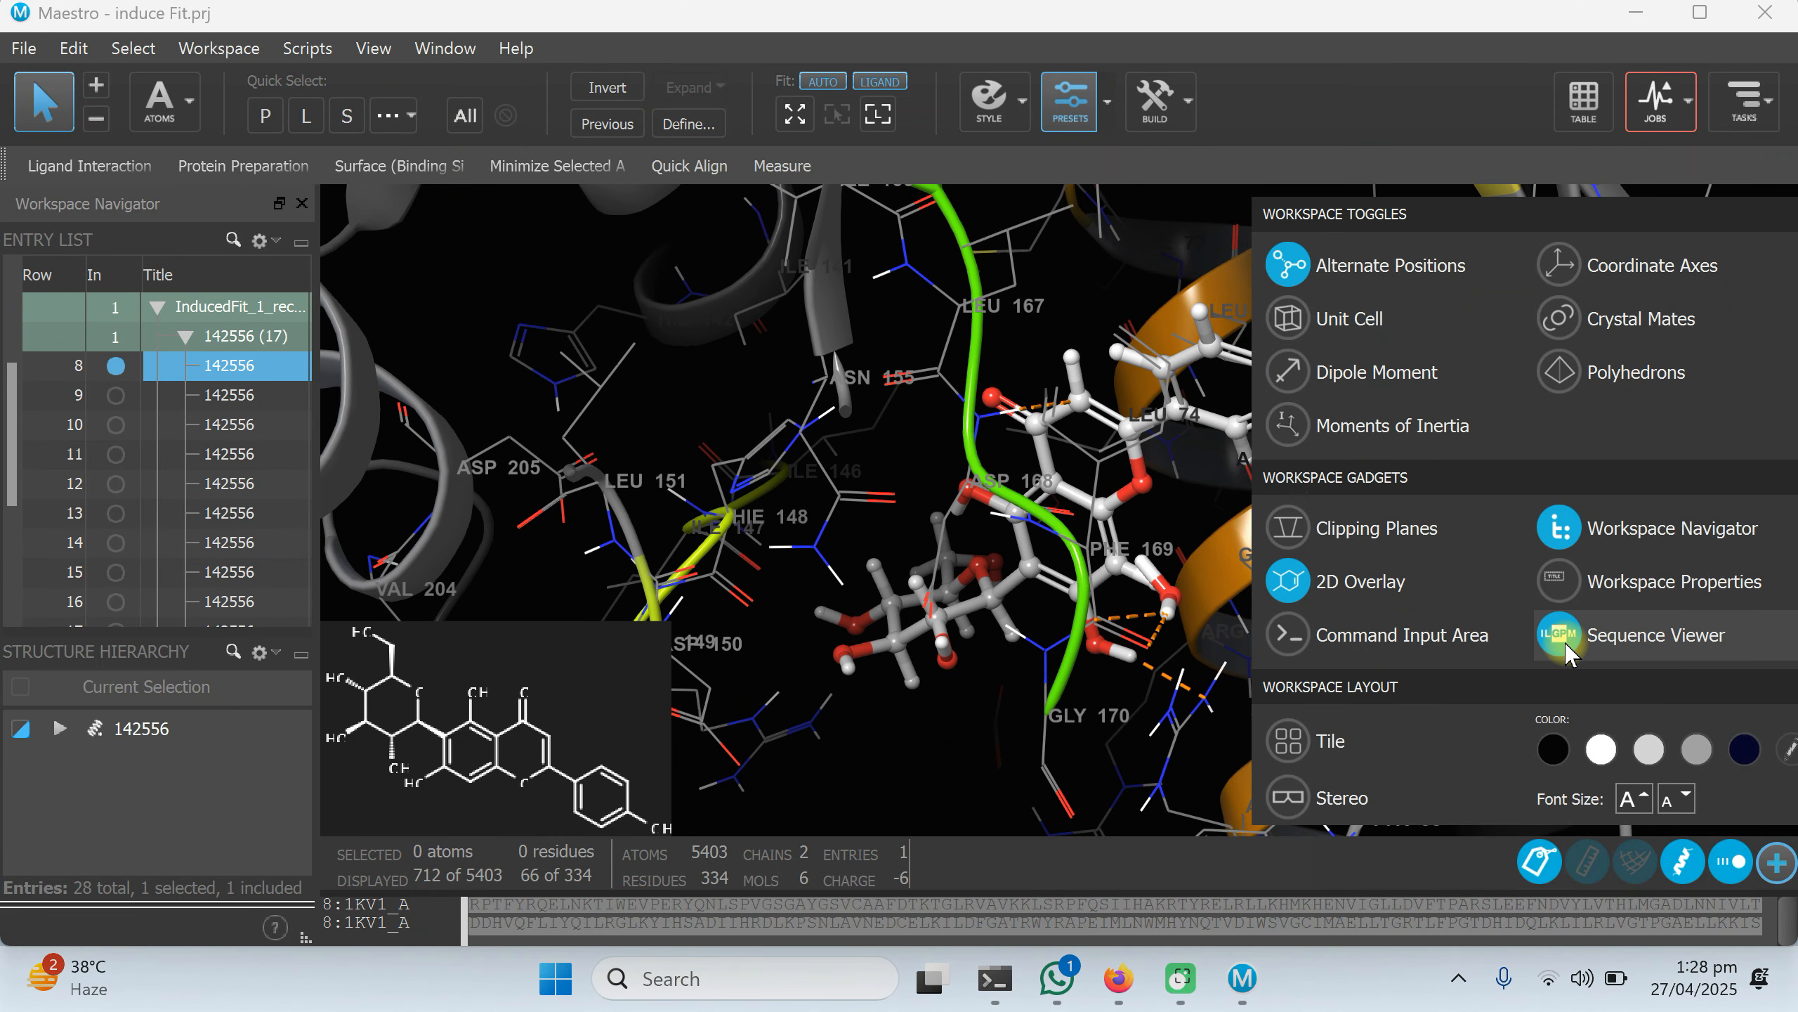
Generate the 2D ligand interaction diagram for the row 8 pose and shift the drawing slightly within its window.
click(590, 686)
click(88, 166)
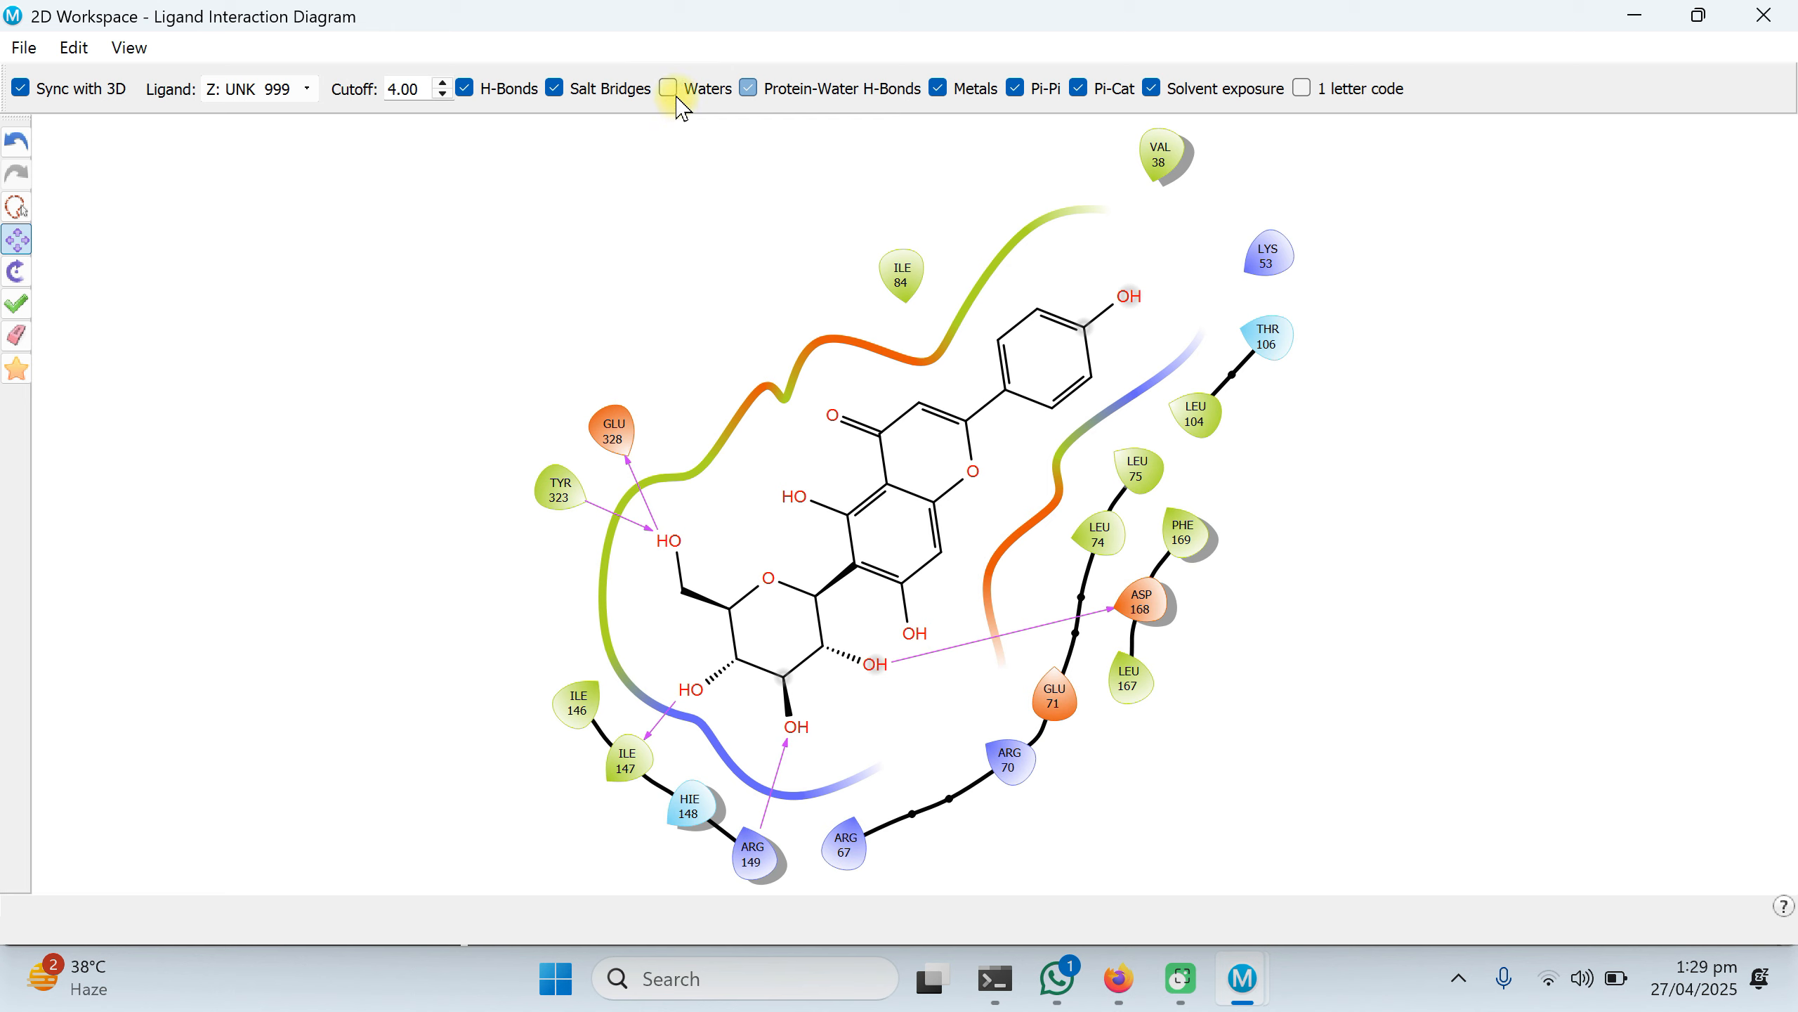
drag(838, 408, 714, 414)
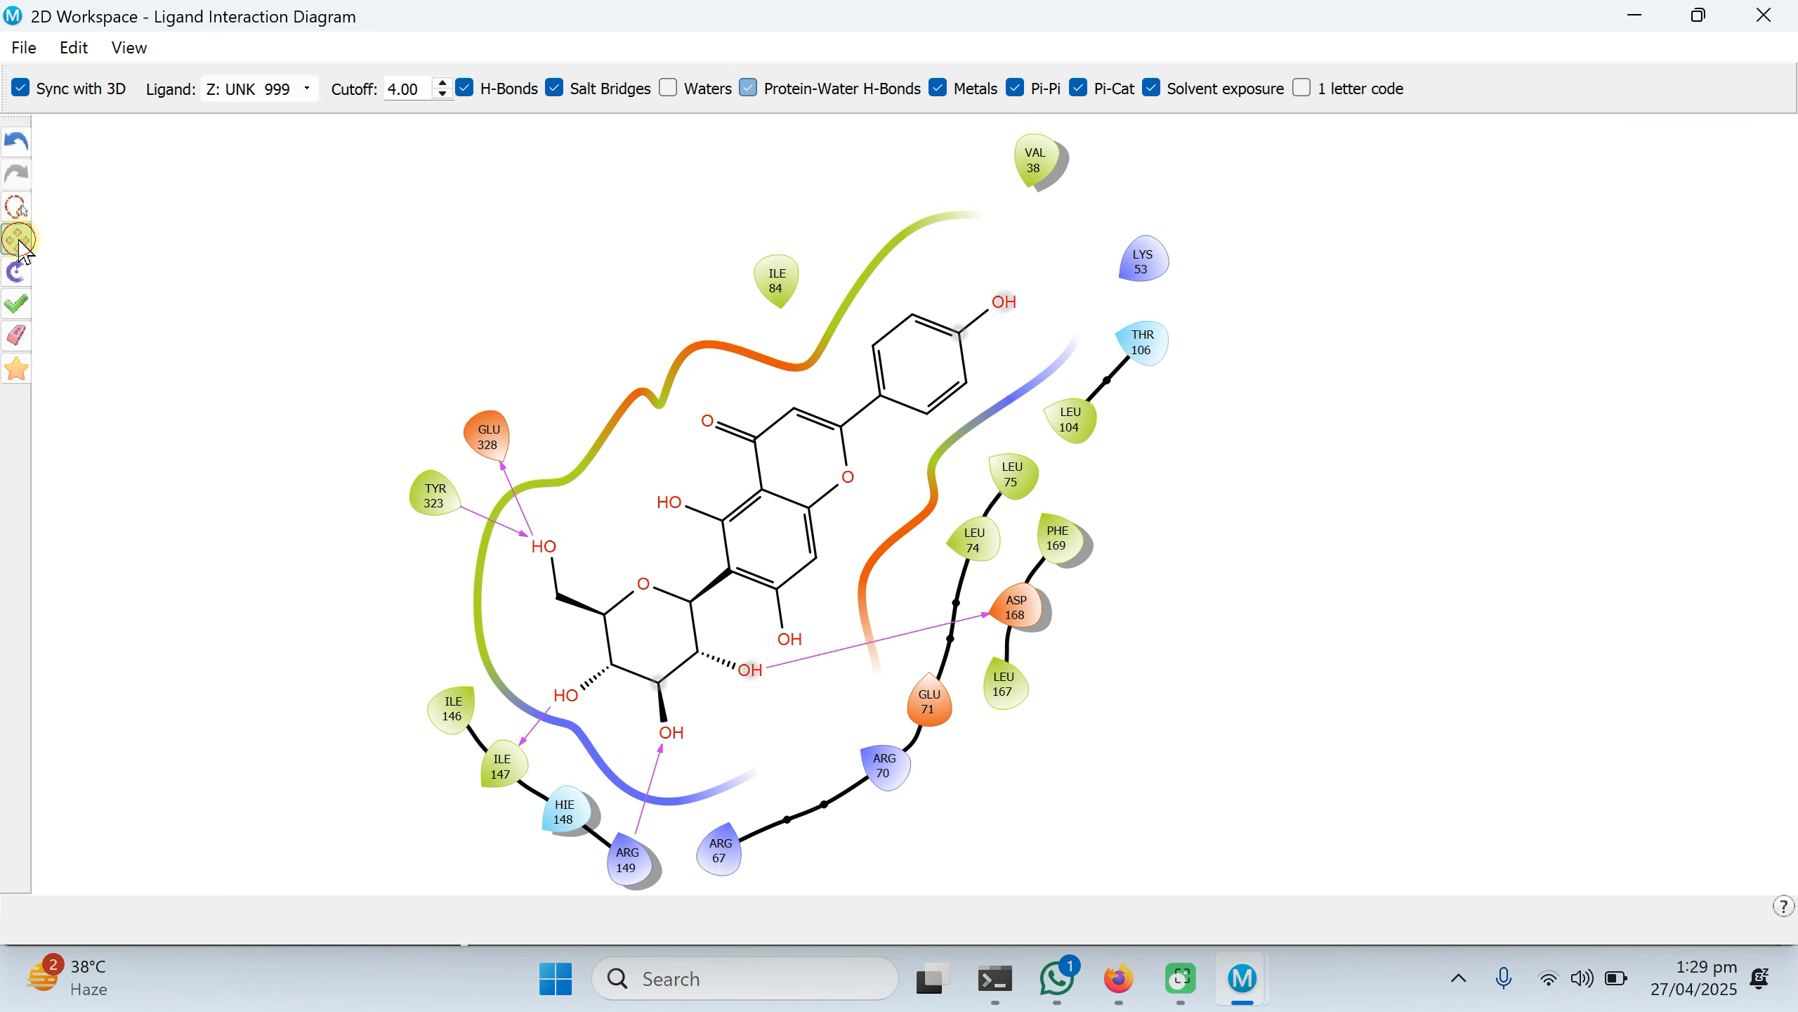
Start a screenshot export of the interaction diagram with a width of 2000 and a transparent background.
click(22, 47)
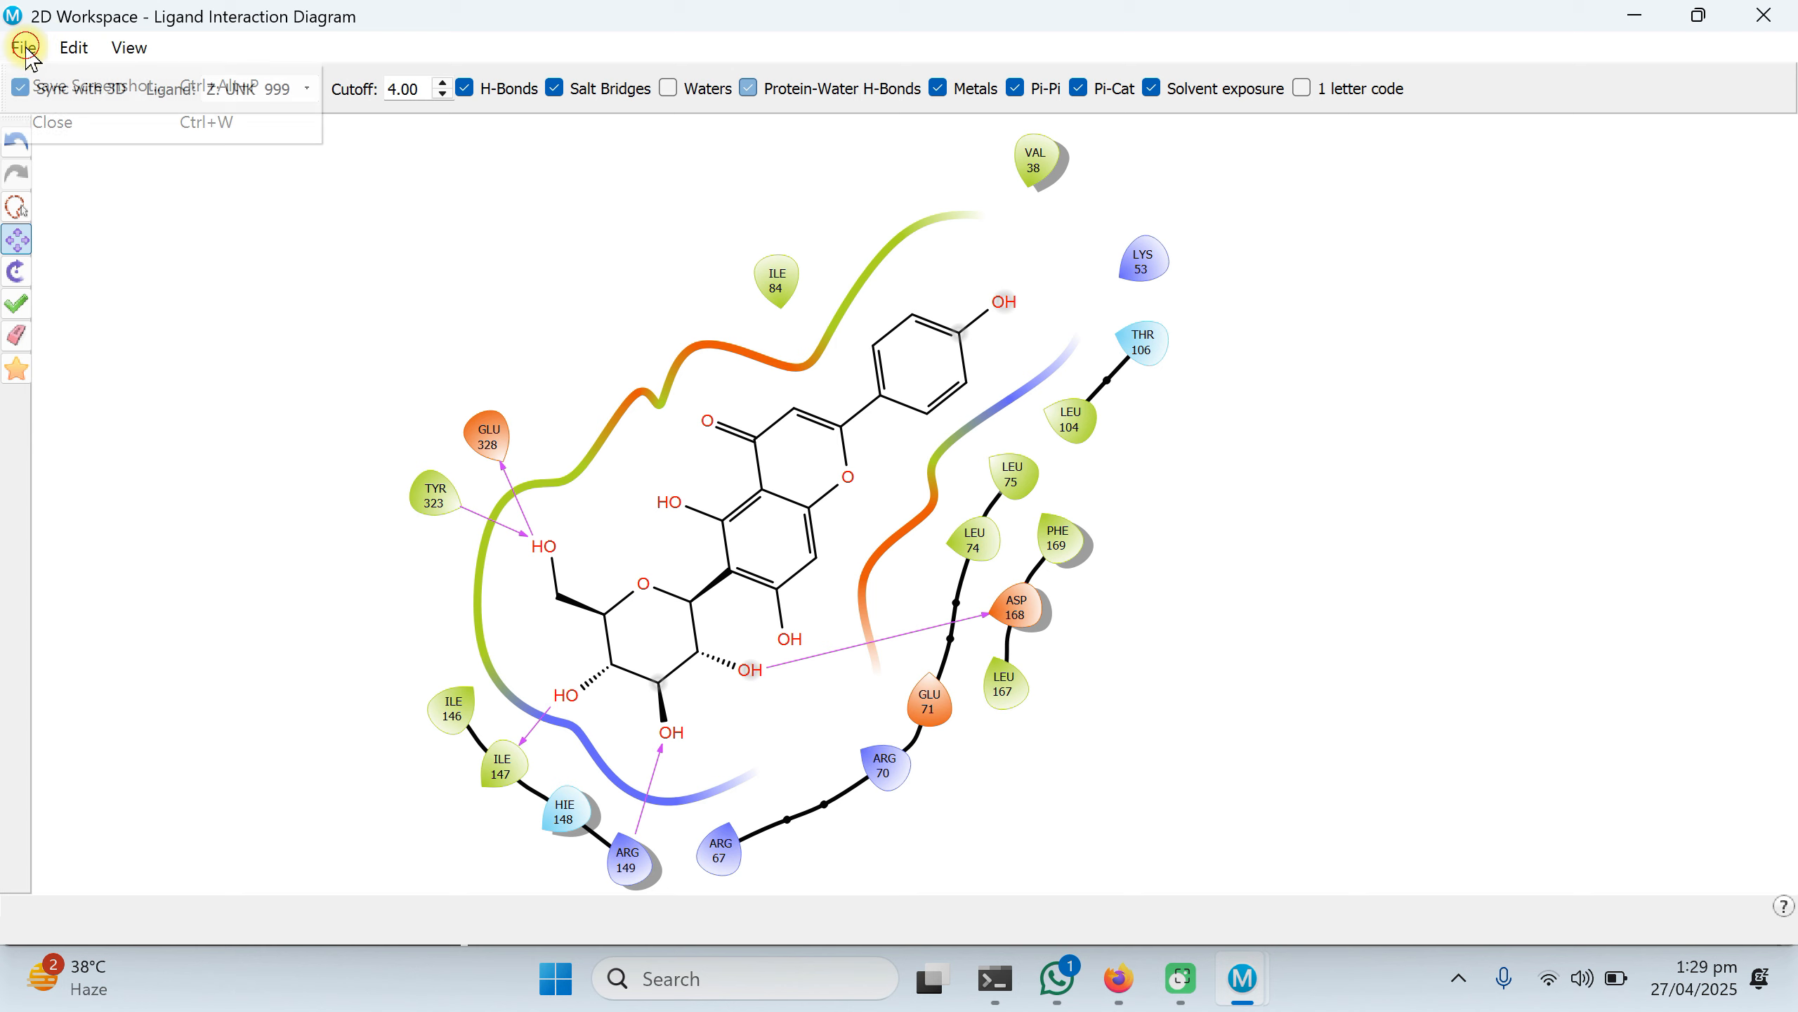
click(77, 106)
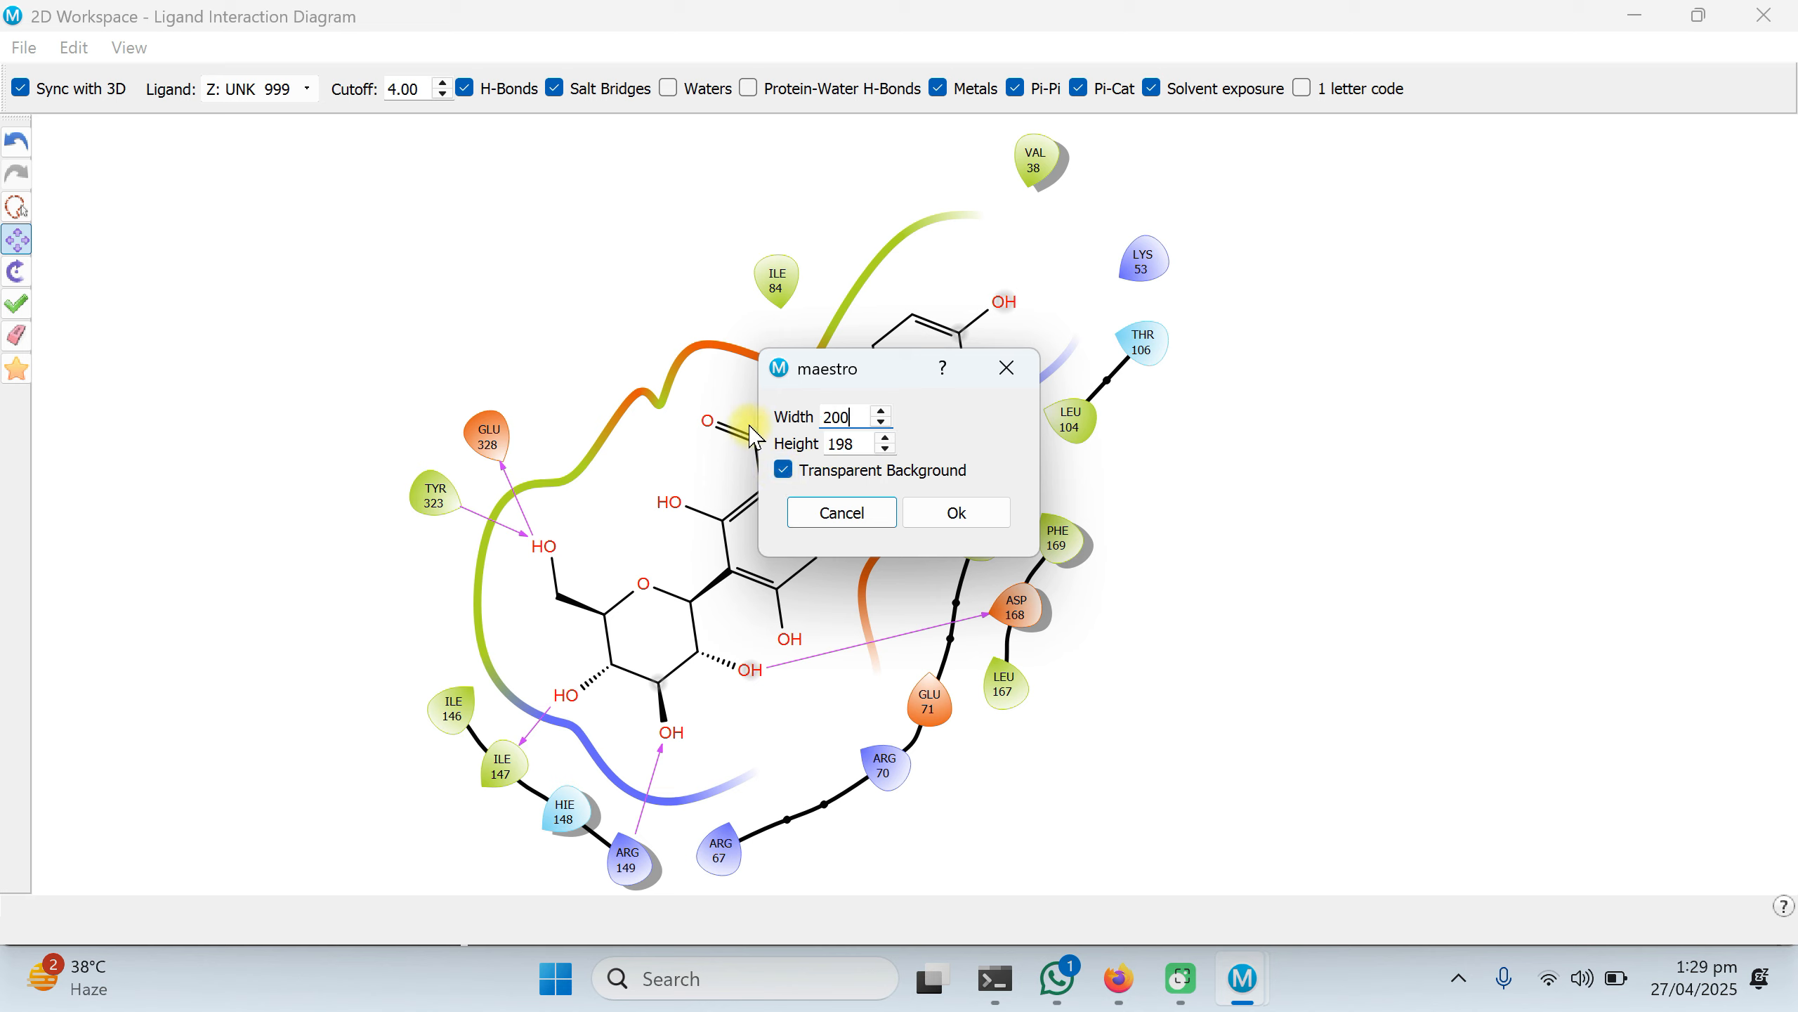
click(920, 520)
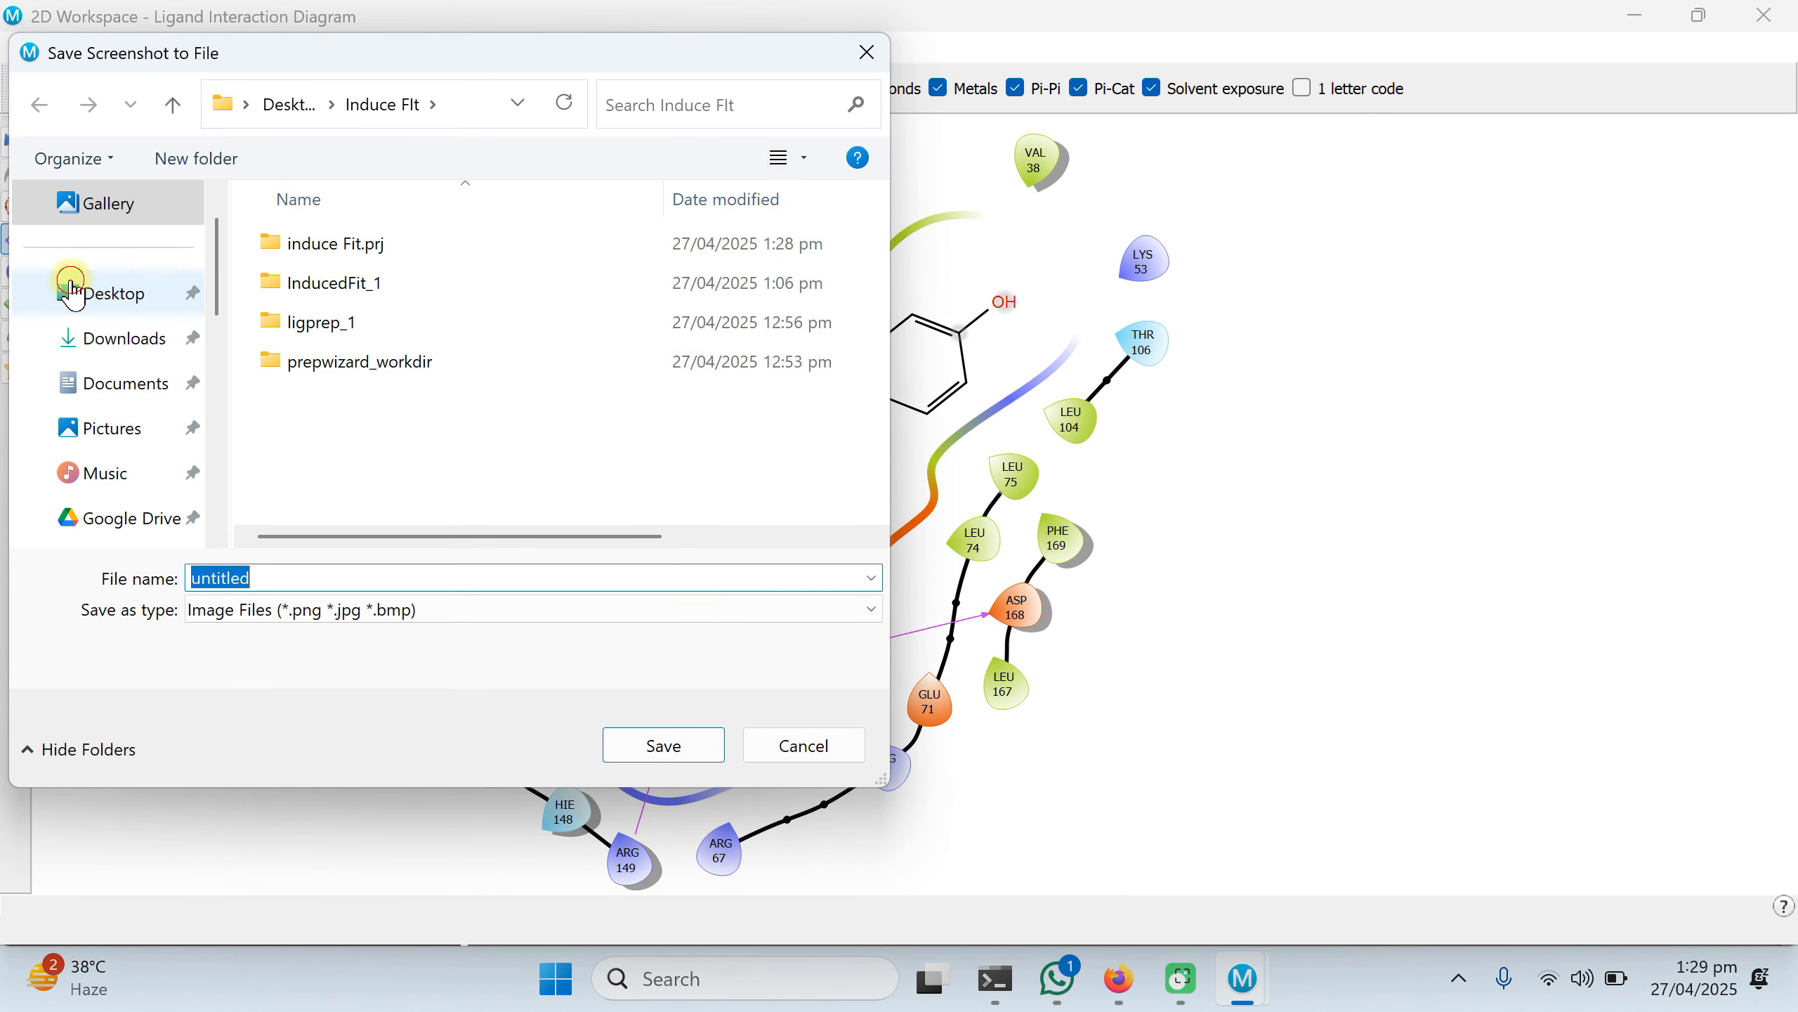
Save the diagram screenshot as 1 in the Desktop folder Induce FIt and close the diagram window.
click(71, 290)
click(344, 292)
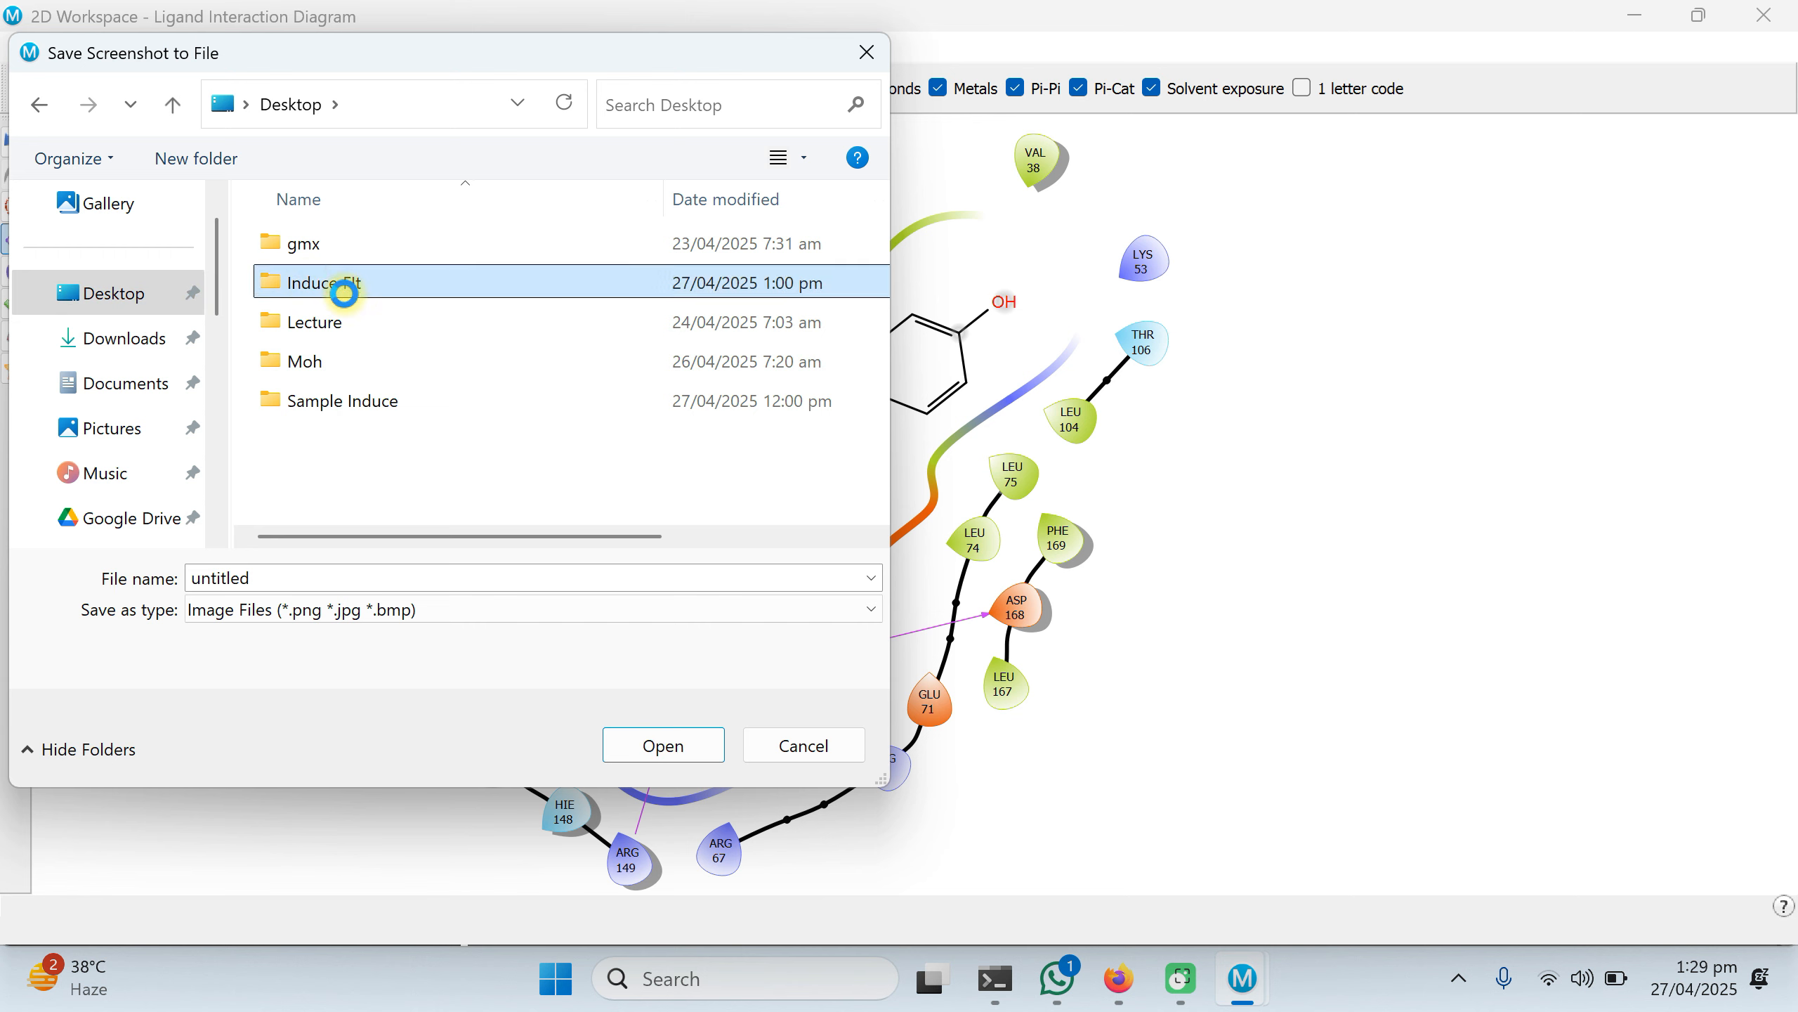
double_click(343, 292)
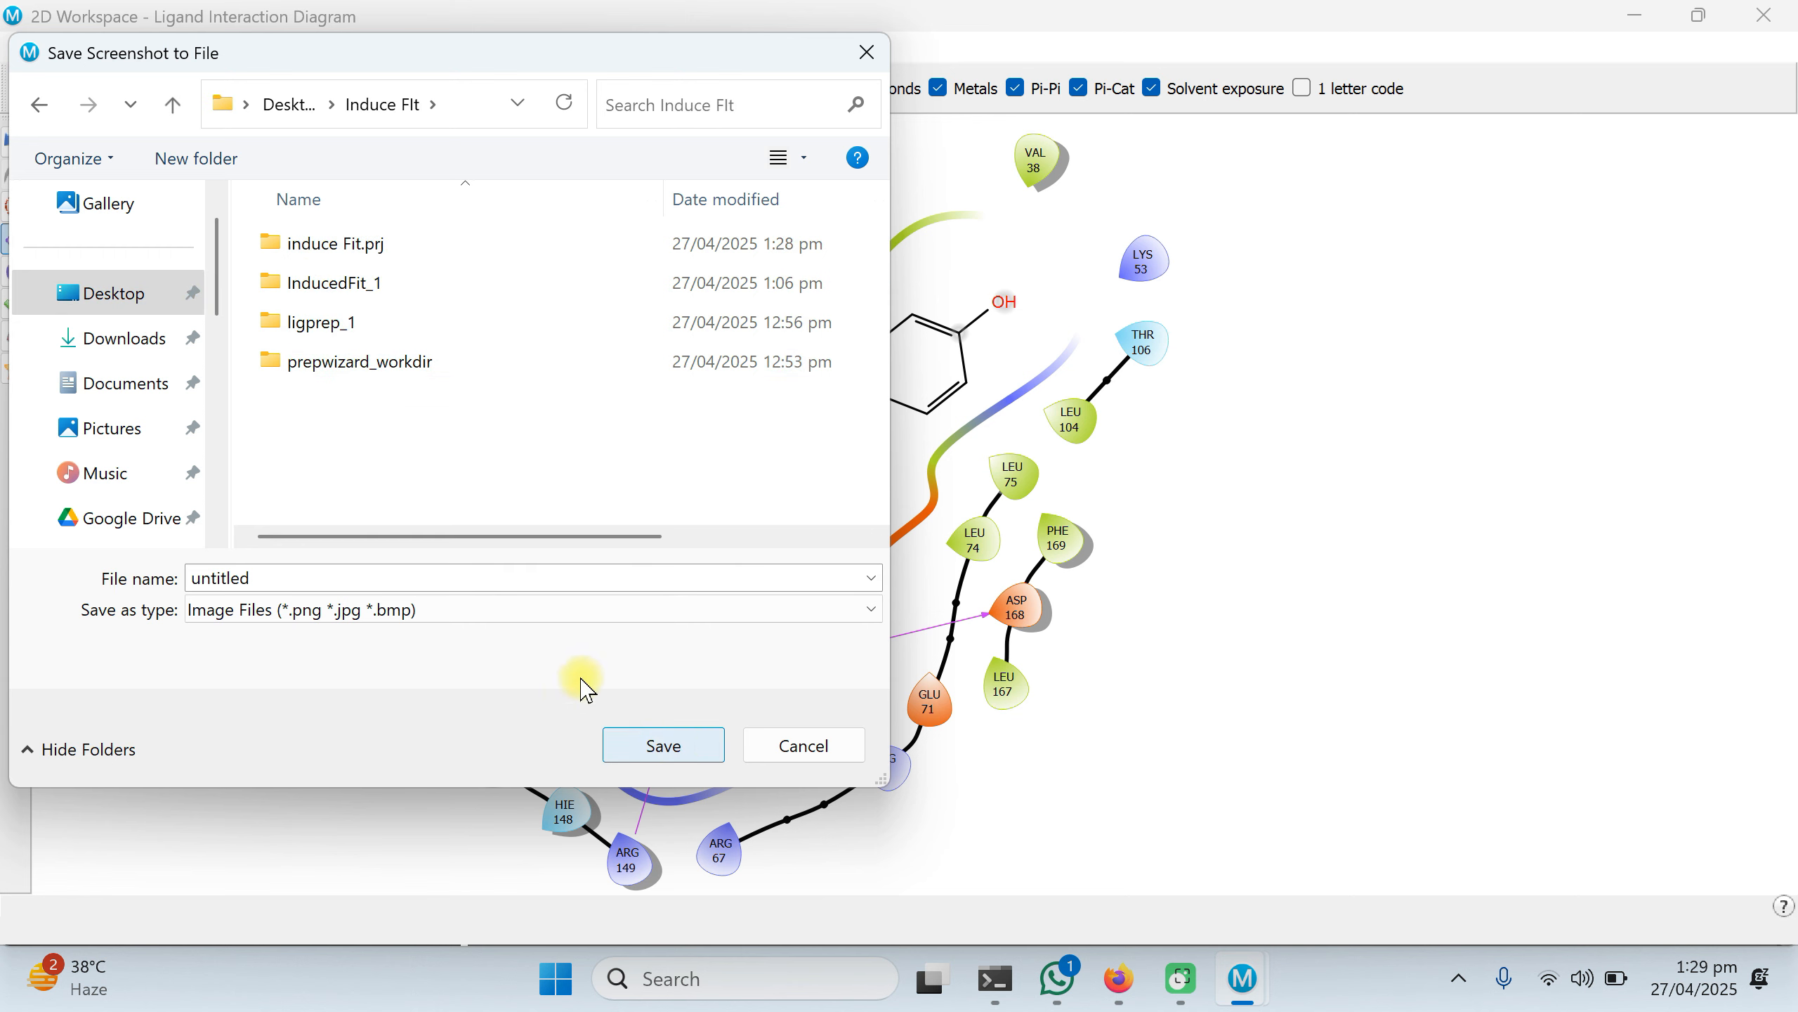
click(249, 580)
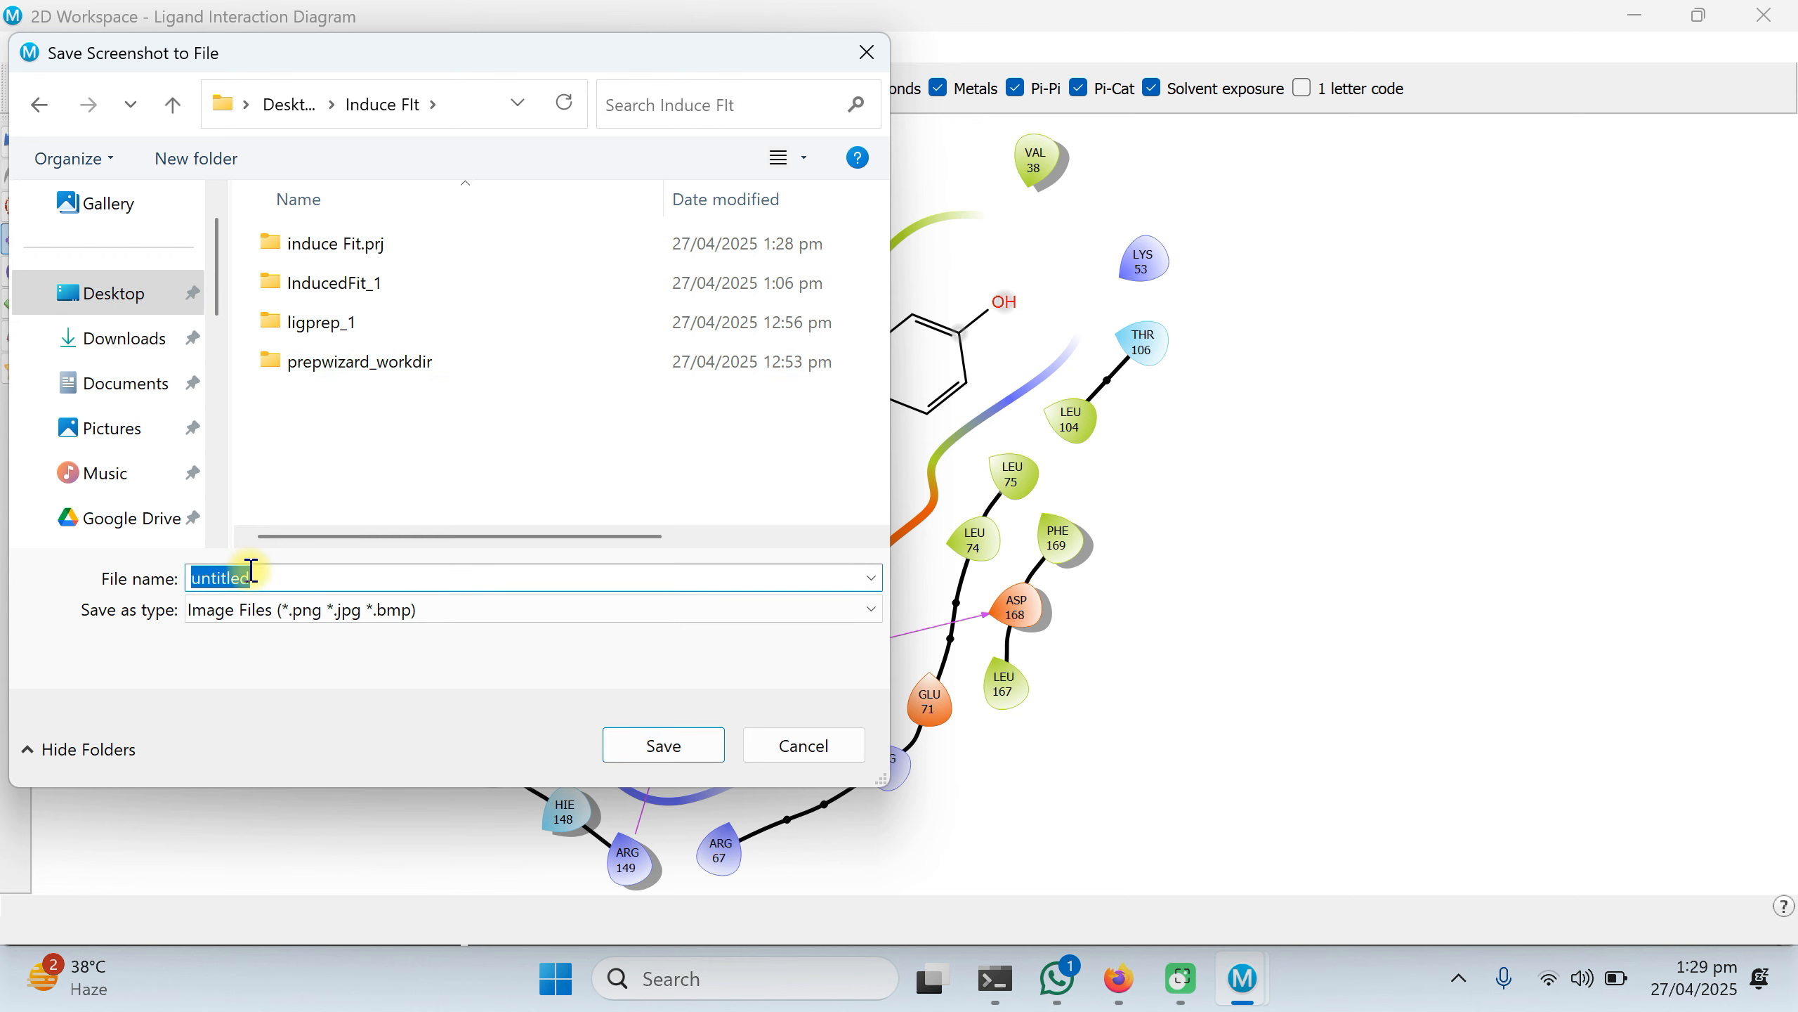
text(1)
click(665, 743)
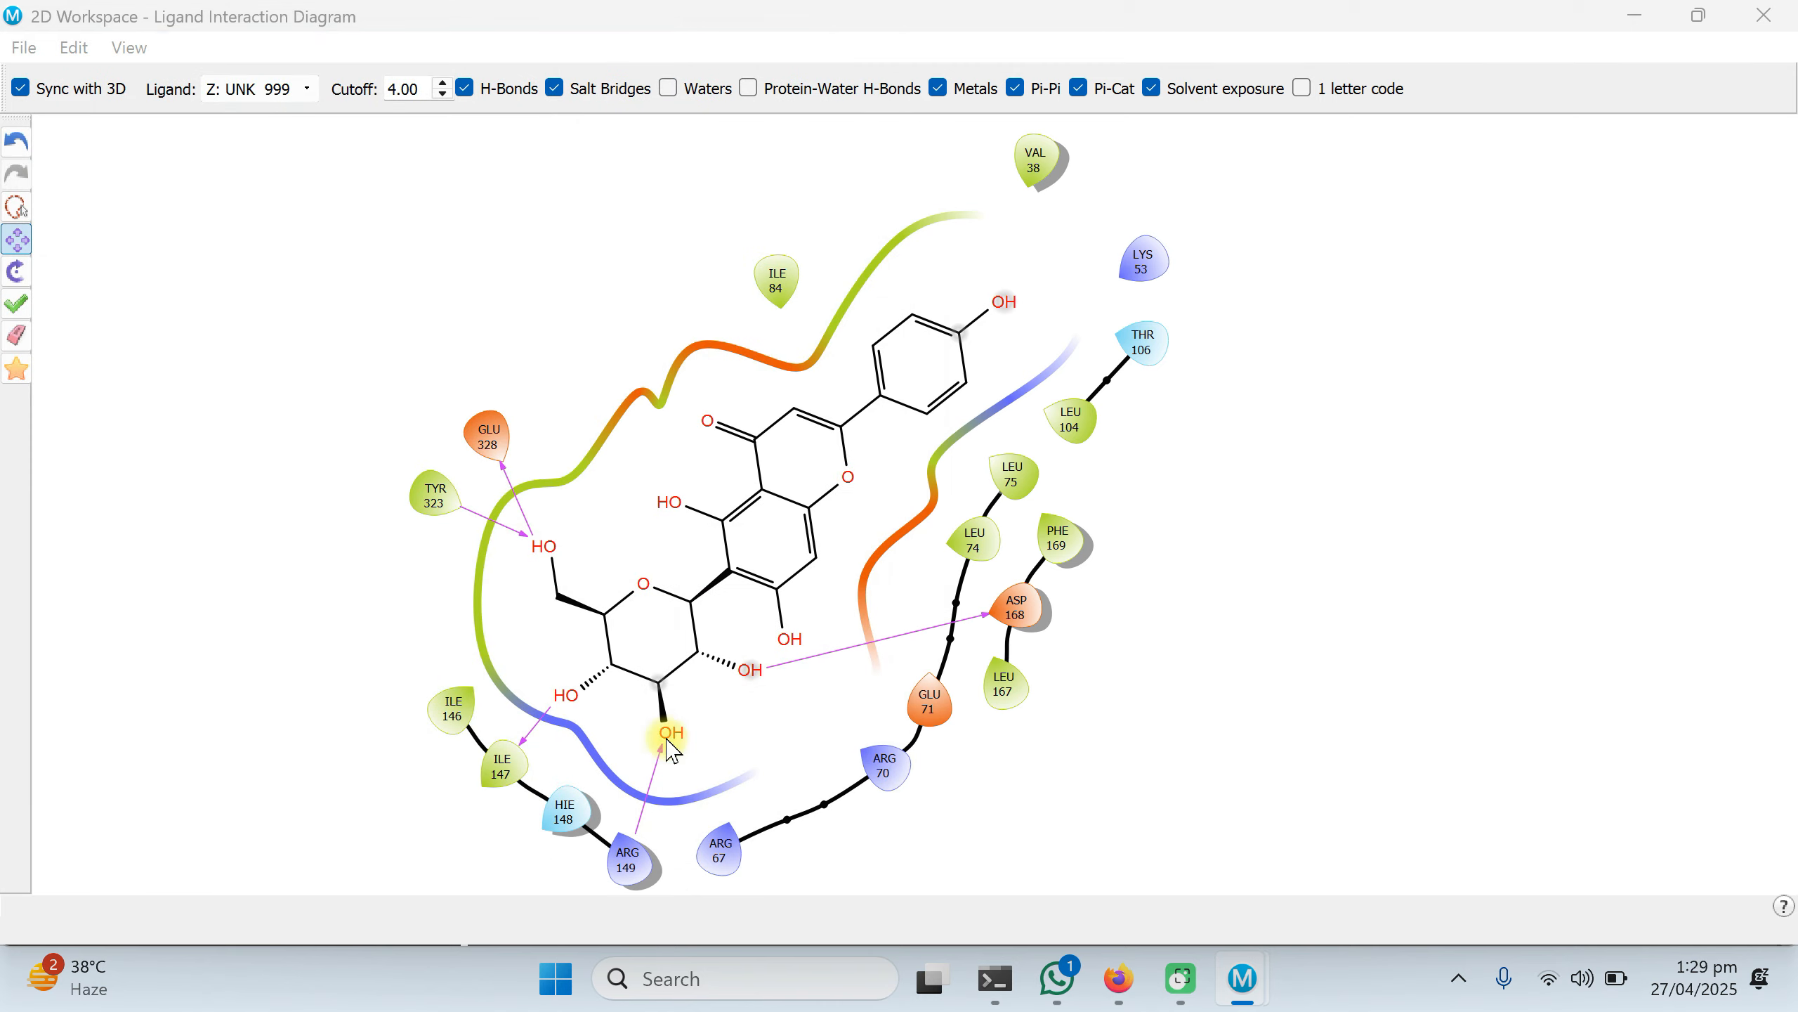
click(1779, 31)
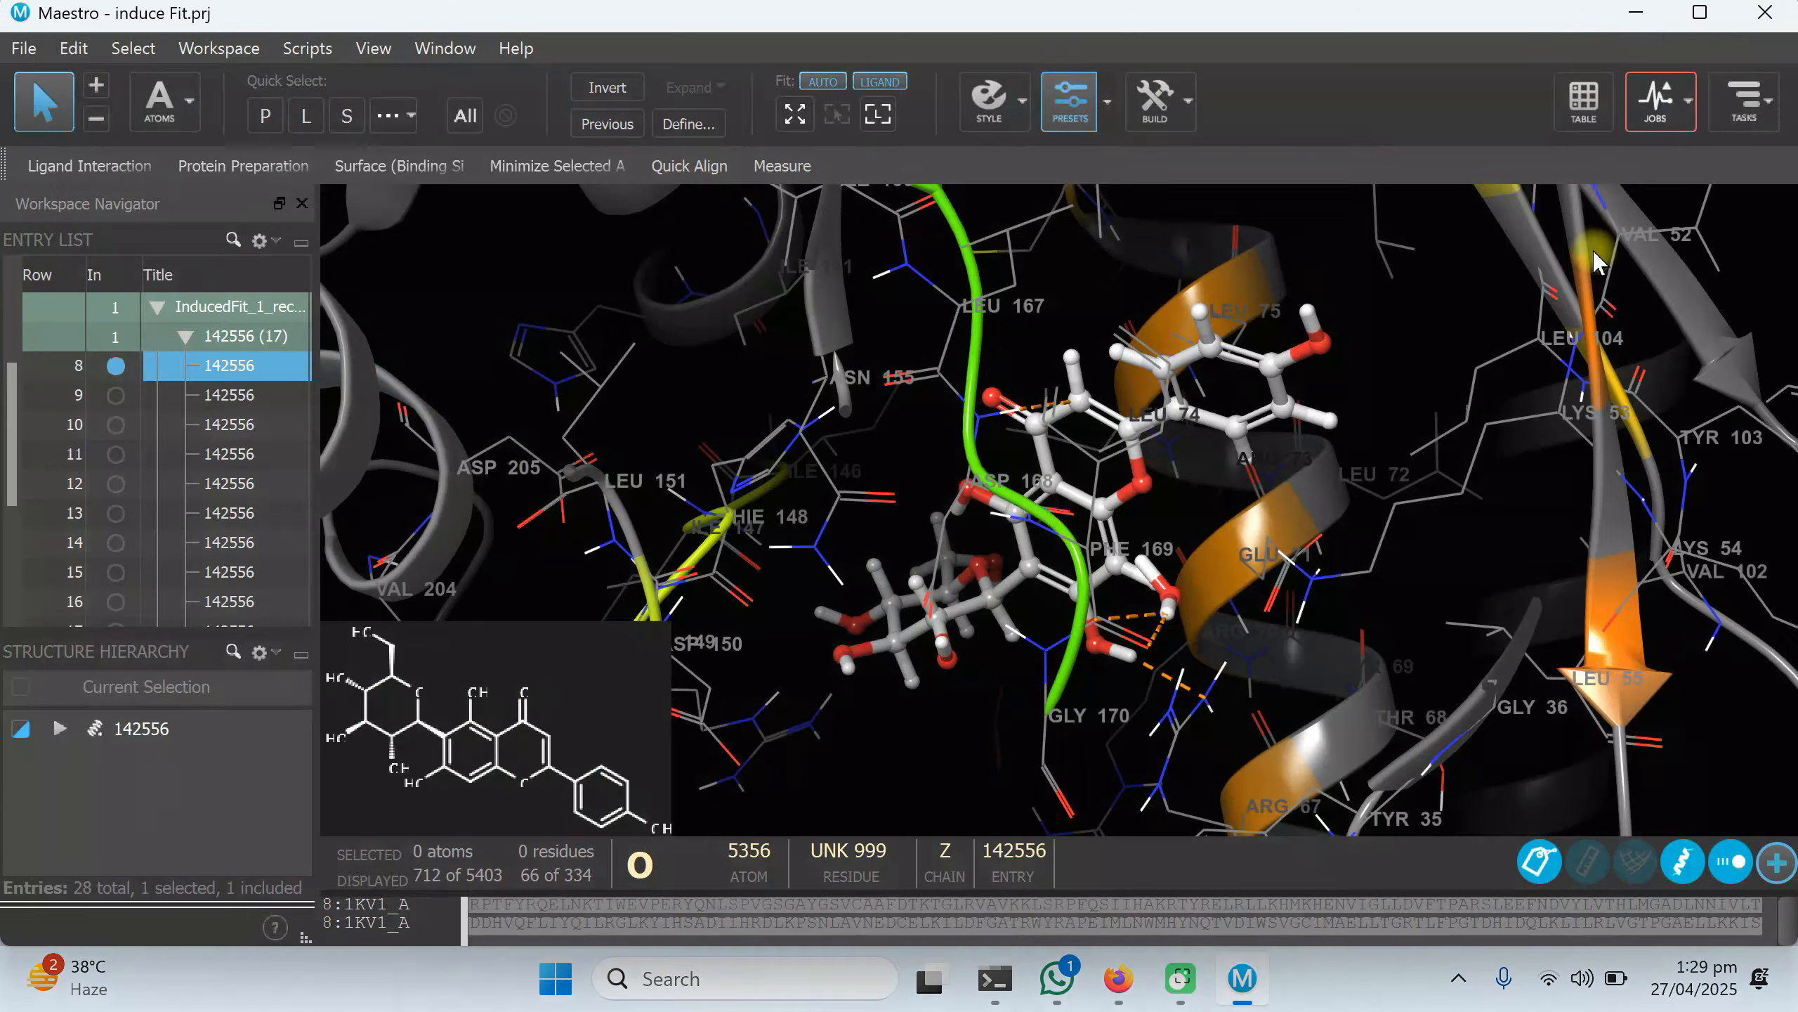
Check the exported 1.png in the Induce FIt folder on the desktop, close it and return to Maestro.
click(1636, 17)
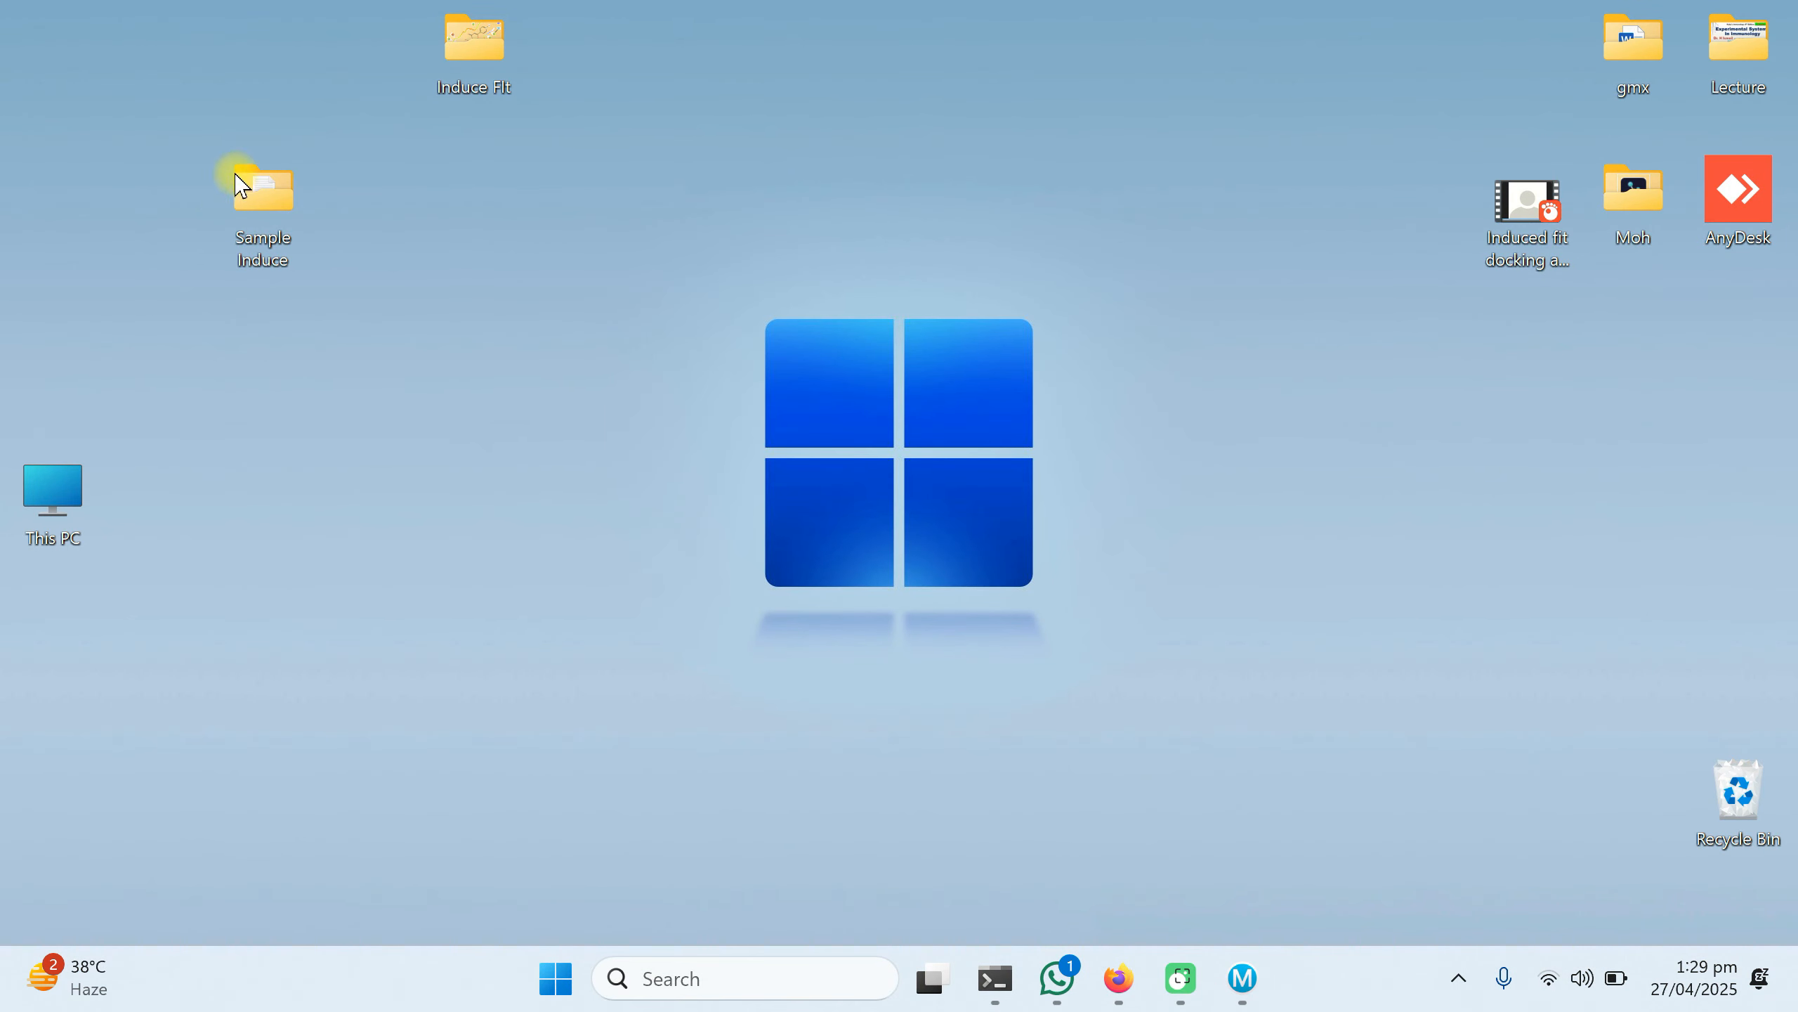
double_click(473, 21)
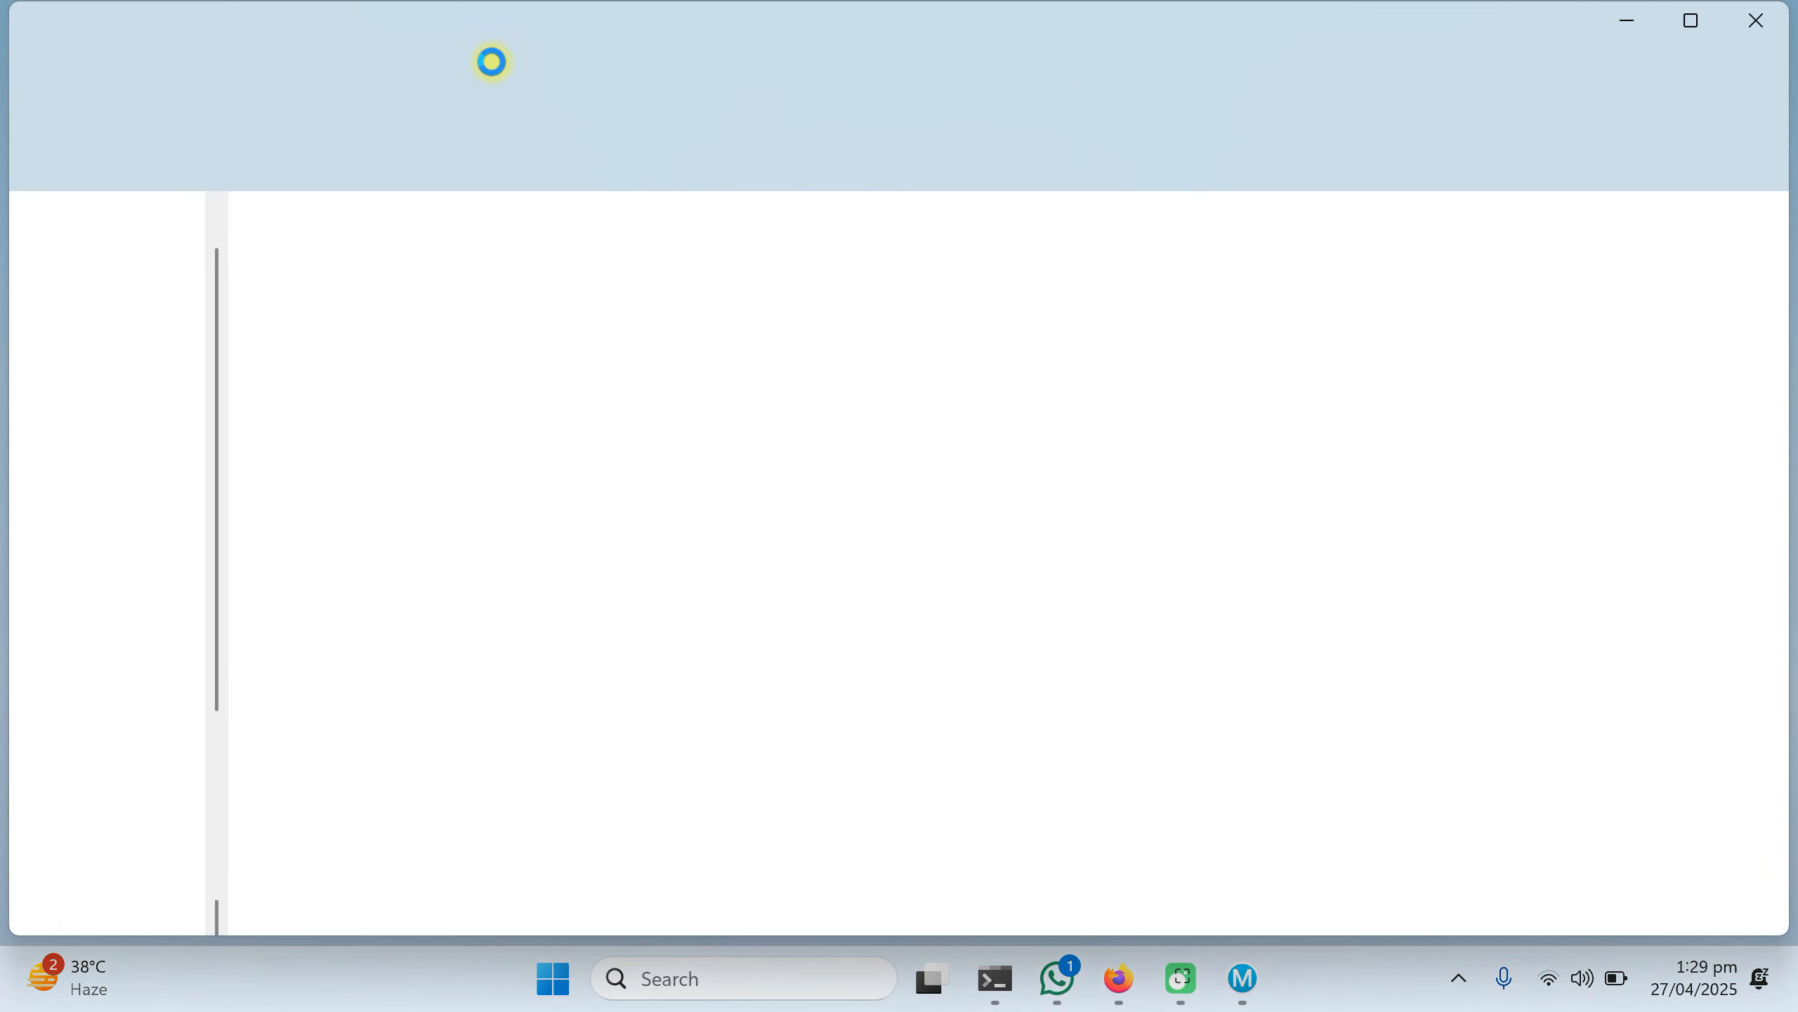
double_click(304, 415)
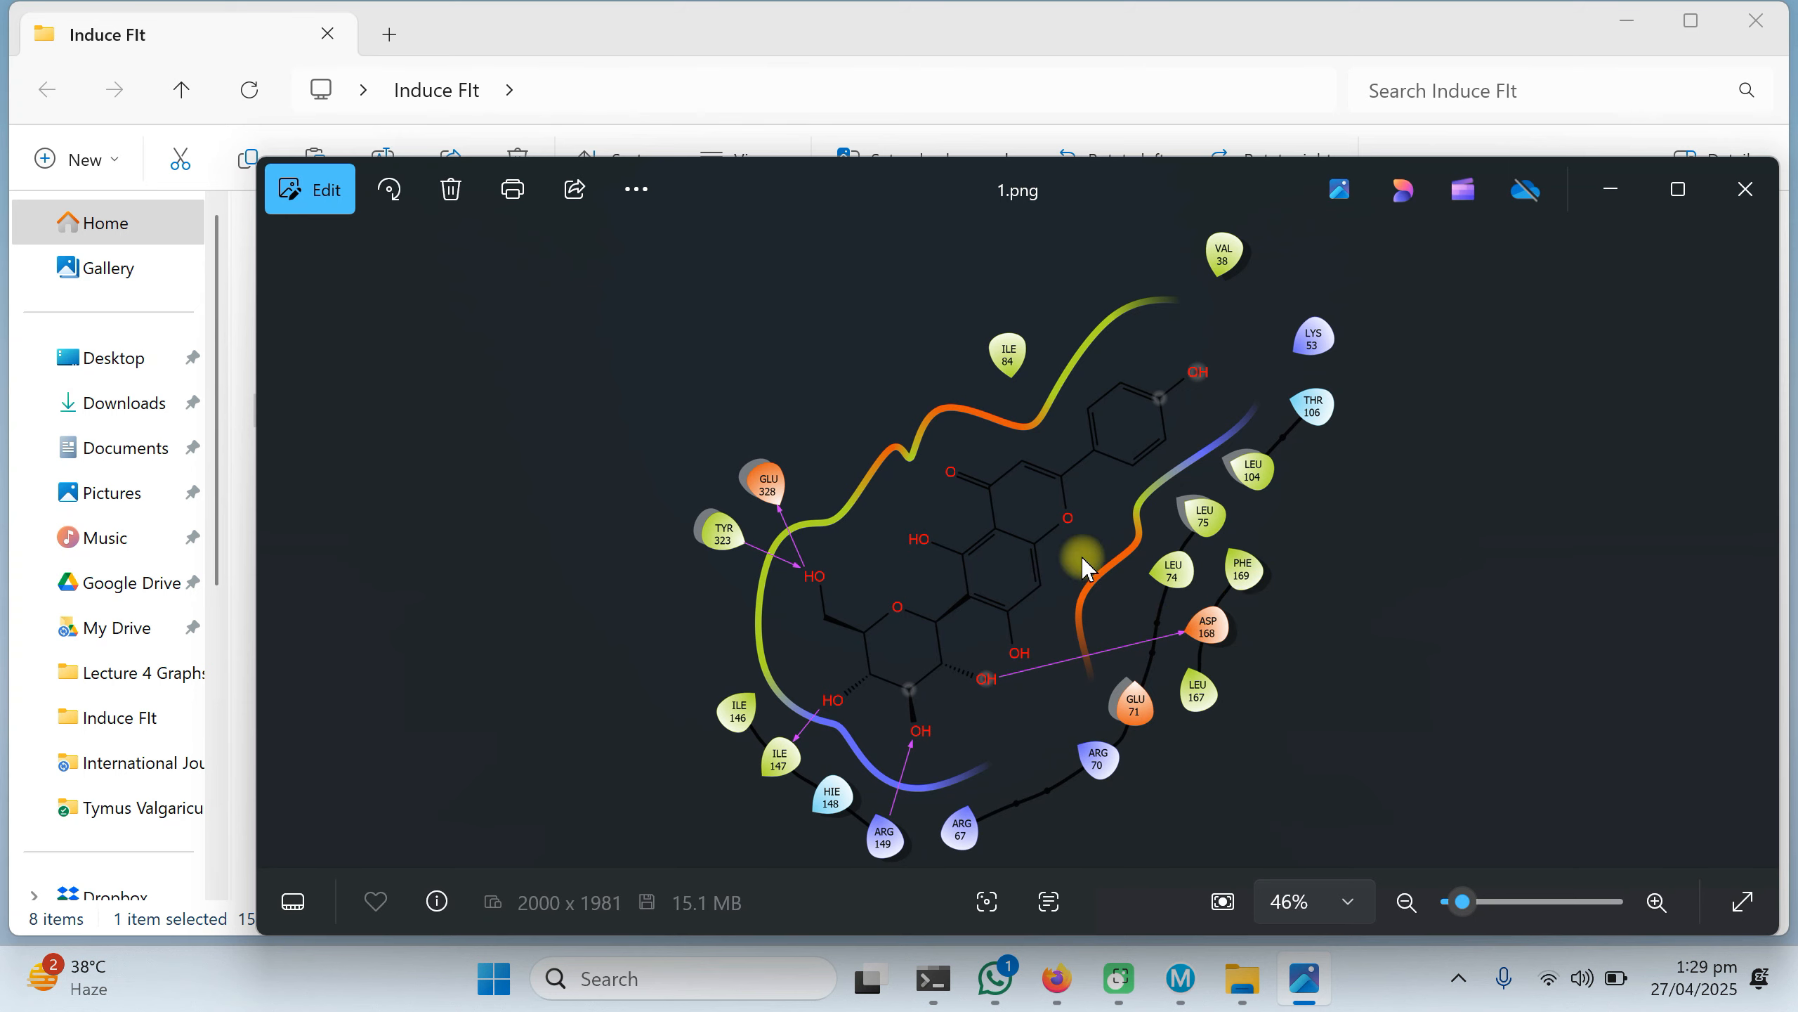
click(1745, 191)
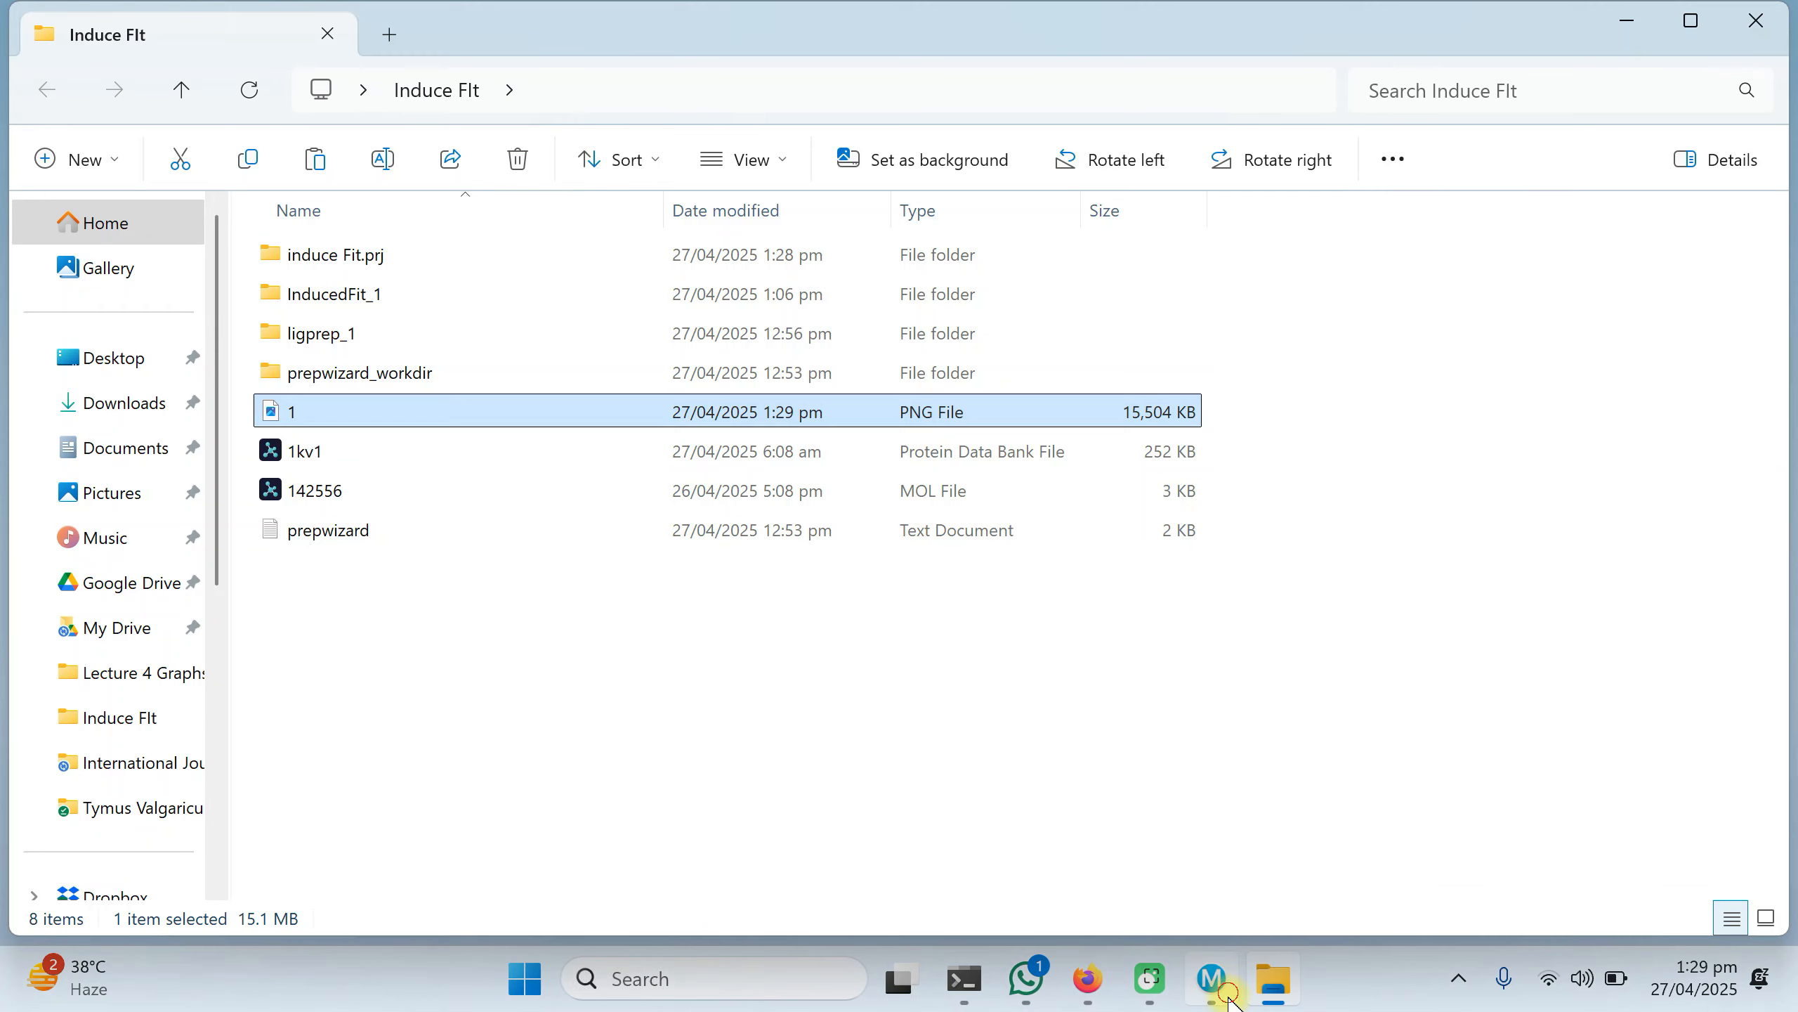
click(1208, 983)
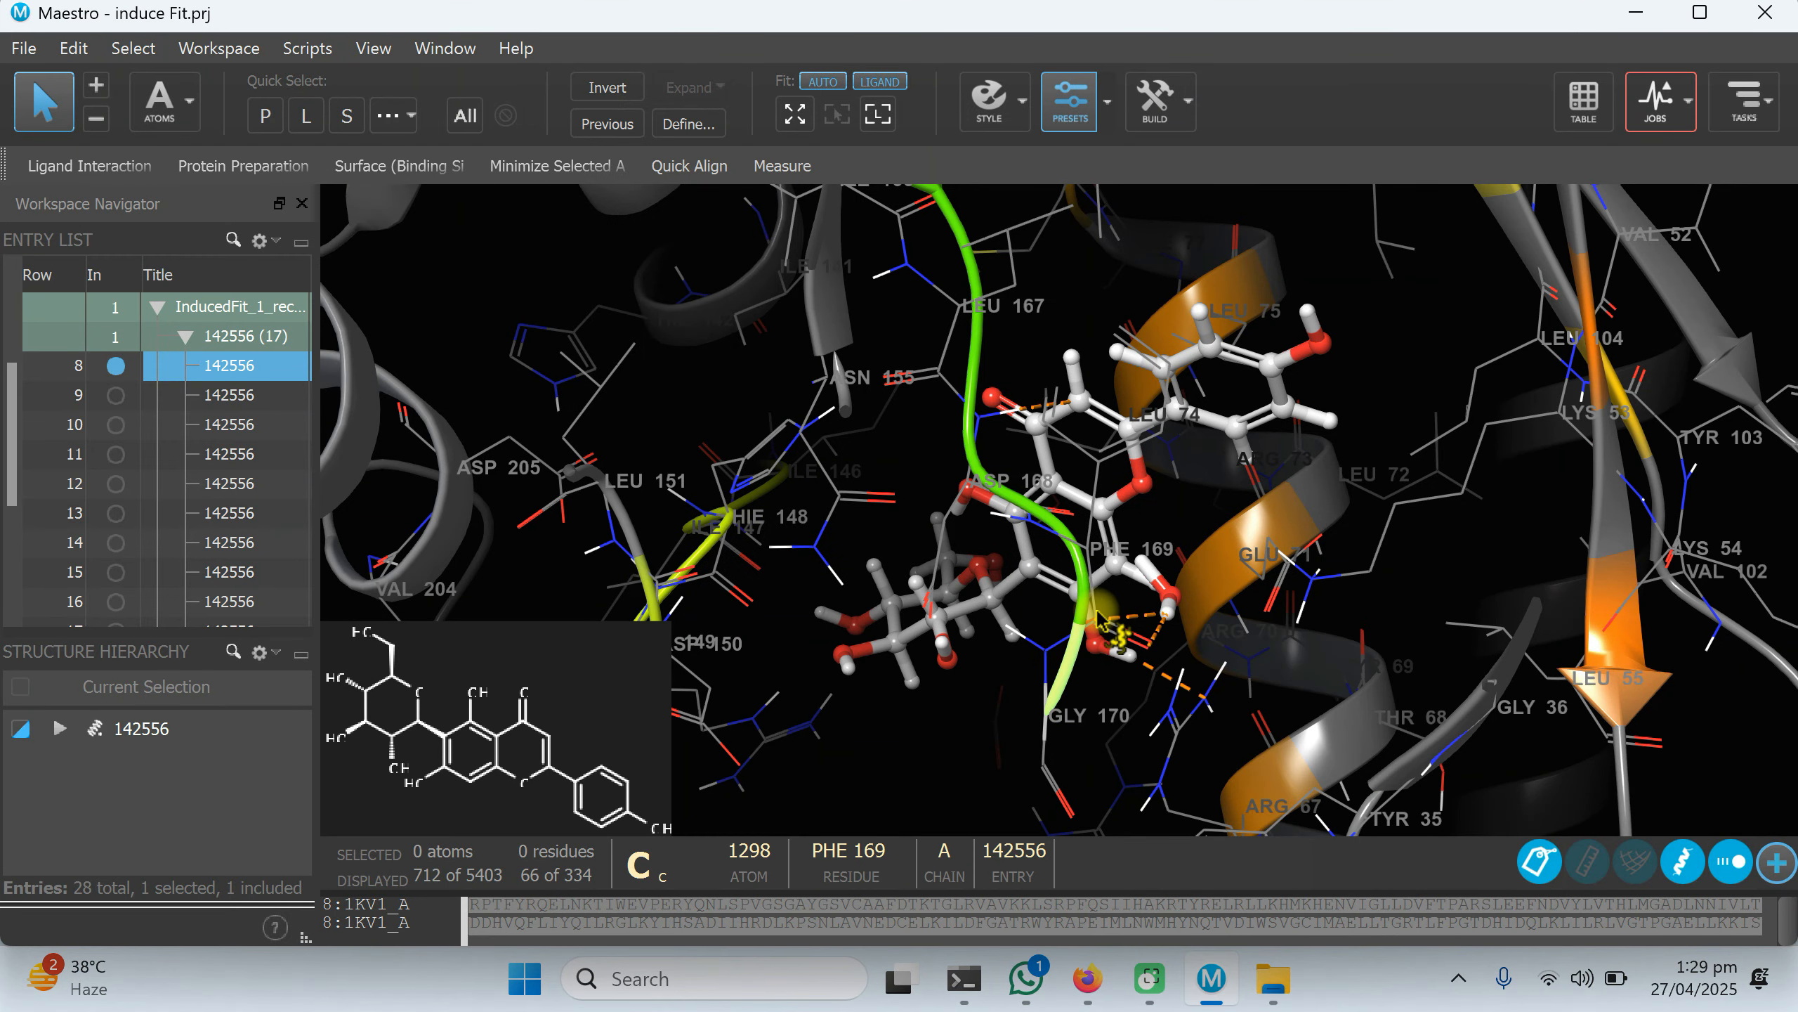